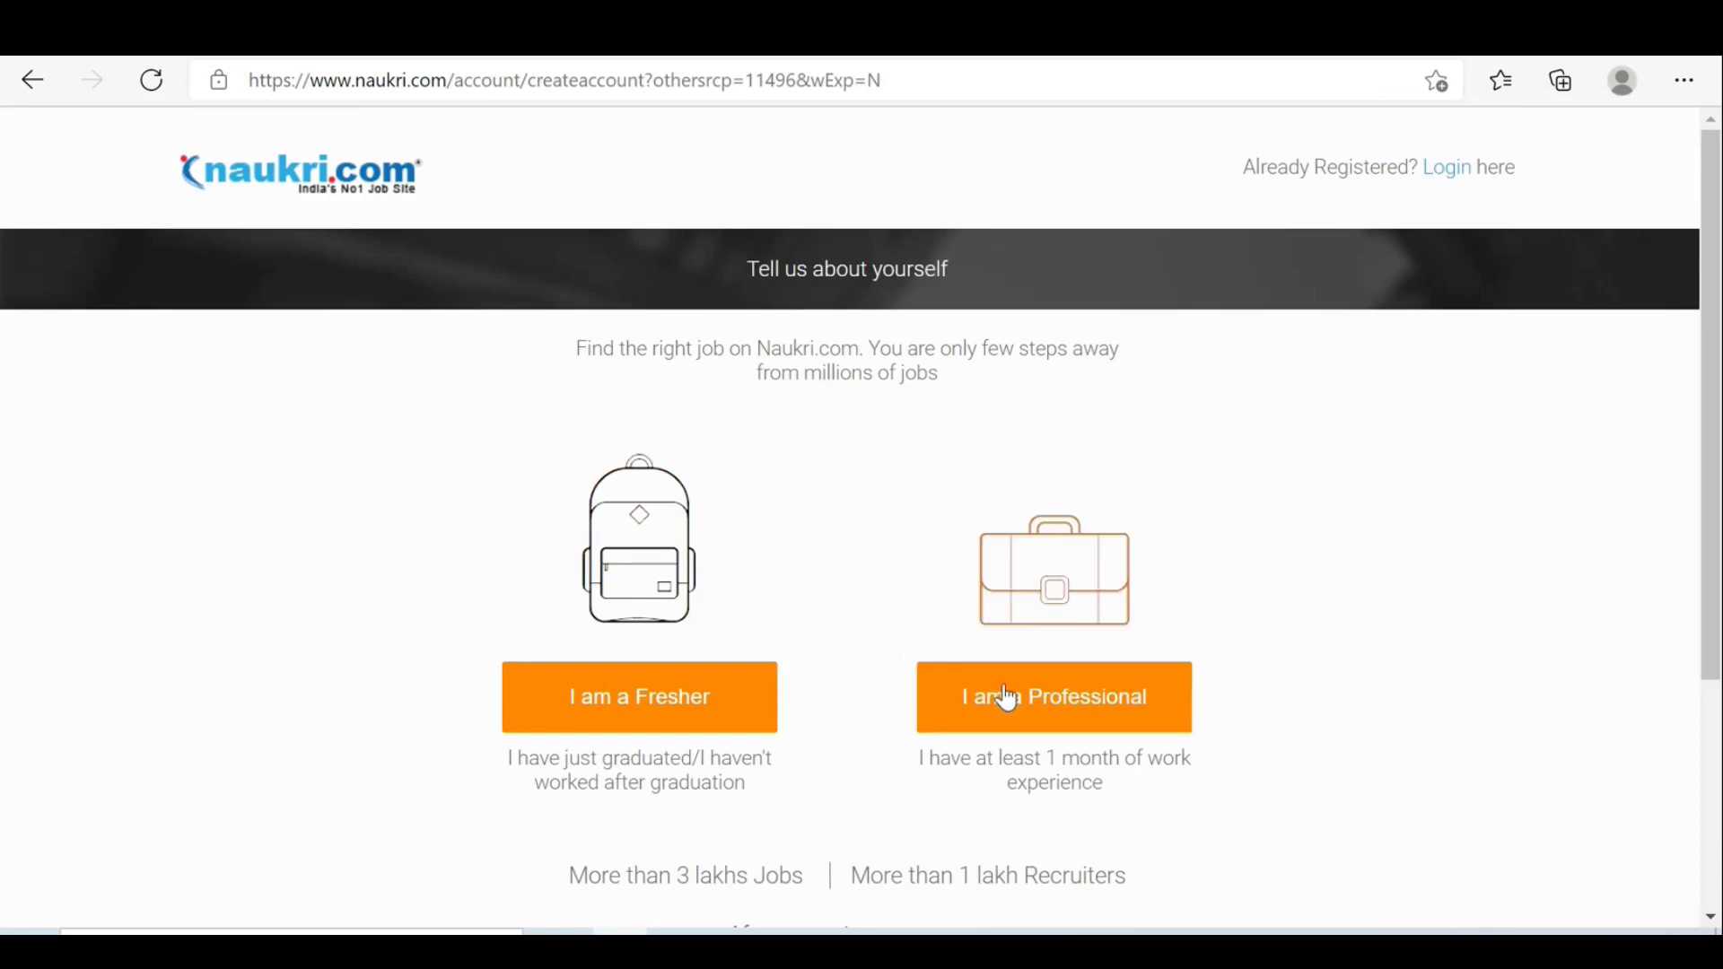
Choose 'I am a Professional' to open the experienced-professional registration form.
{"action": "left_click", "coordinate": [1067, 710]}
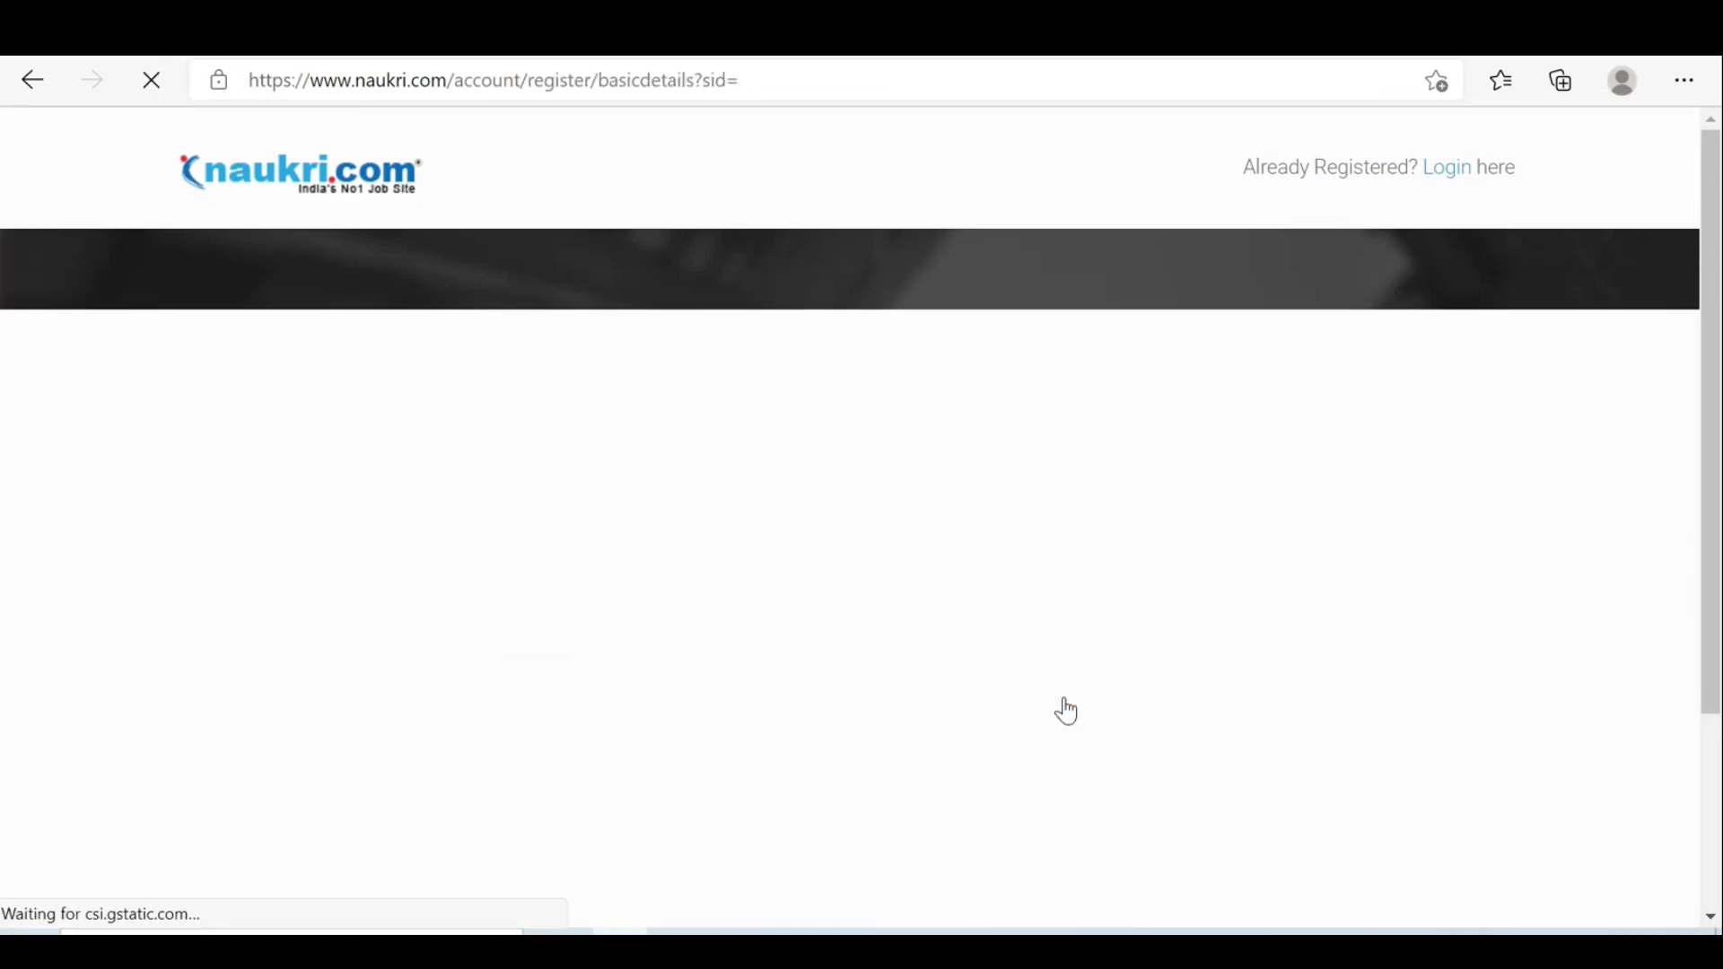
{"action": "scroll", "coordinate": [1062, 708], "scroll_direction": "down", "scroll_amount": 1}
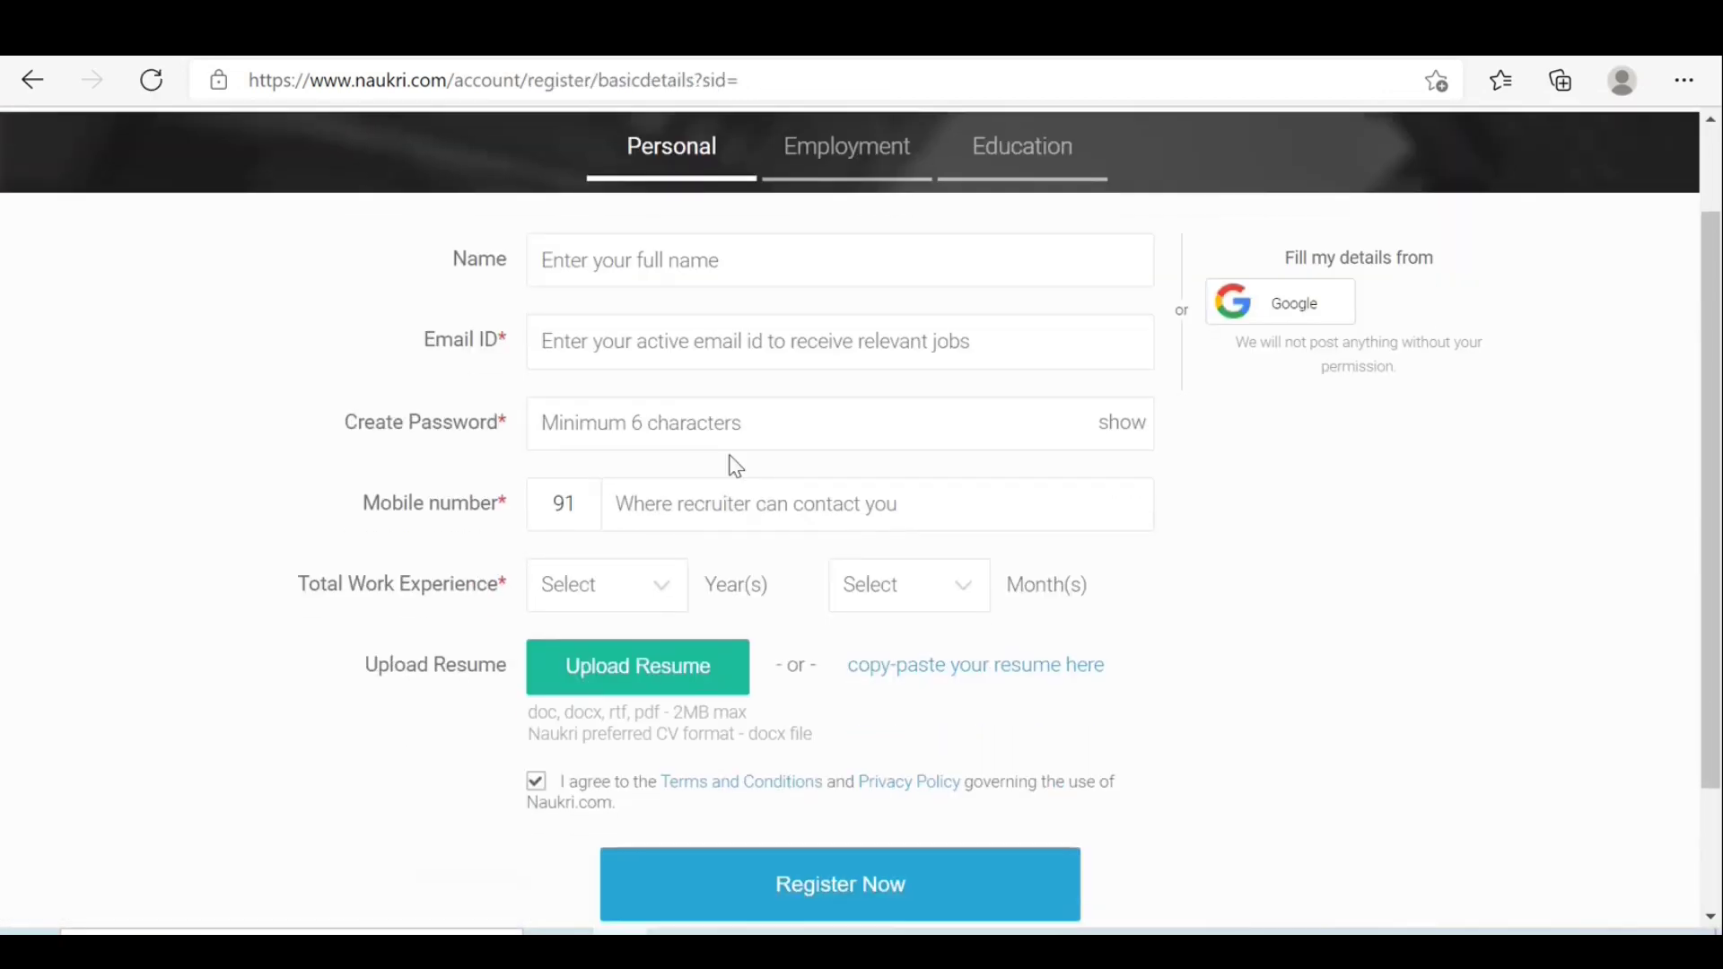
Enter the candidate's first name in the Name field.
{"action": "left_click", "coordinate": [611, 265]}
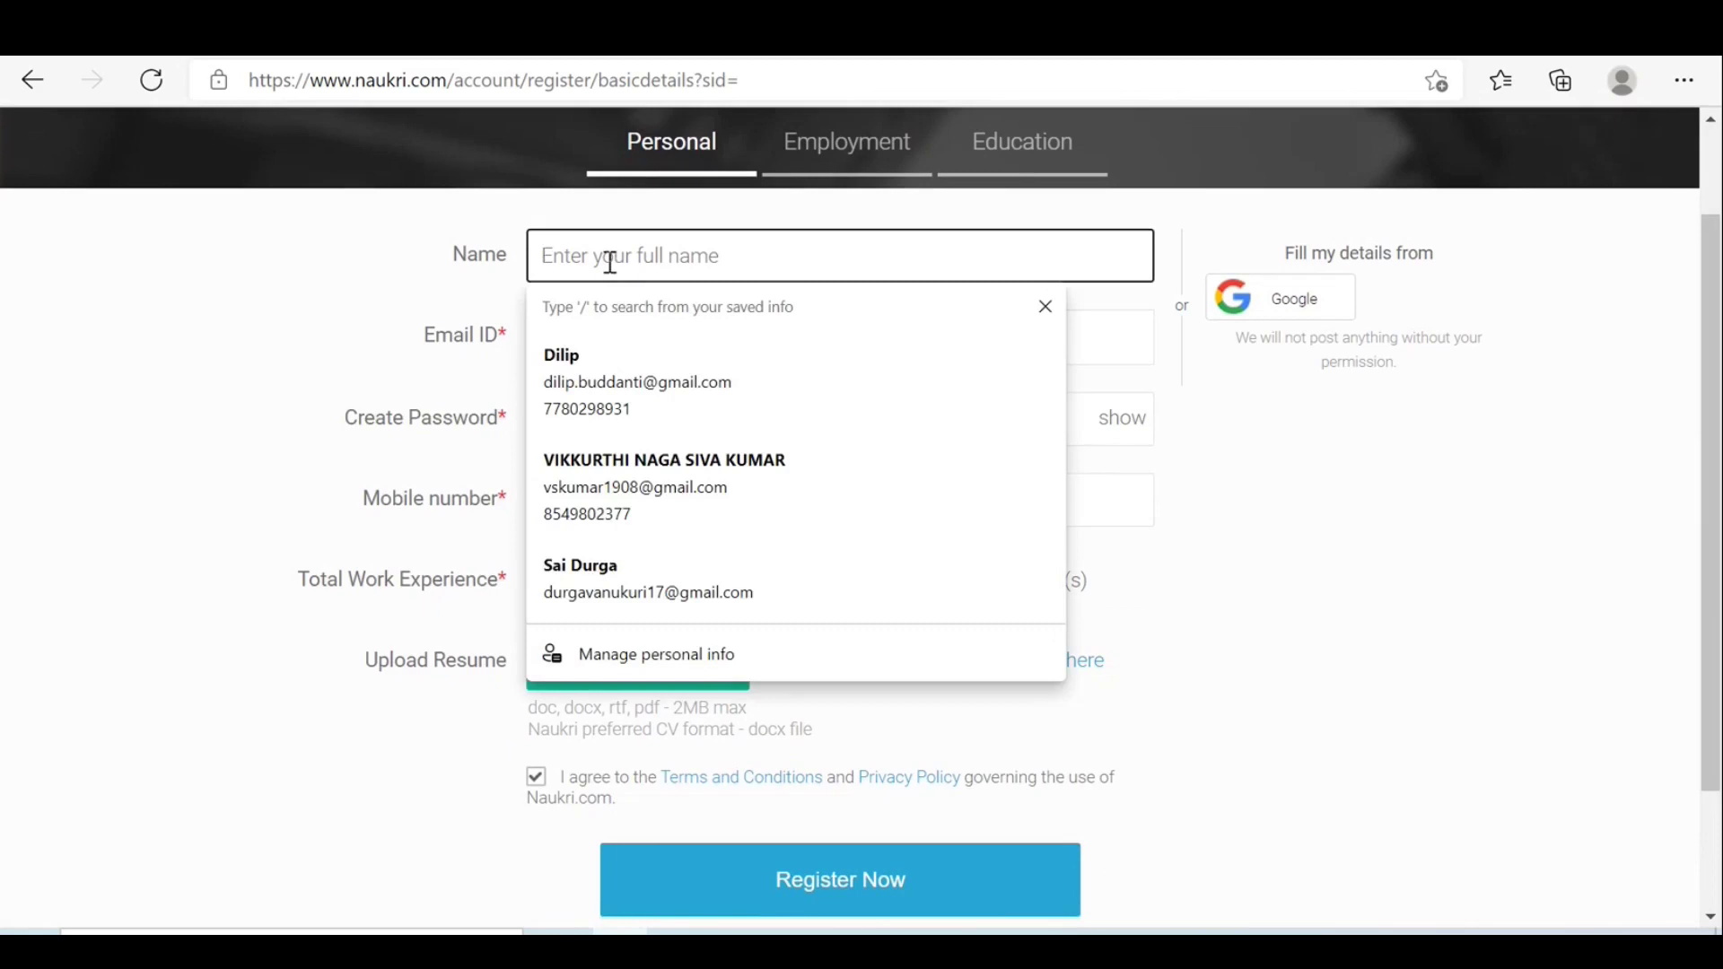
{"action": "type", "text": "Dilip"}
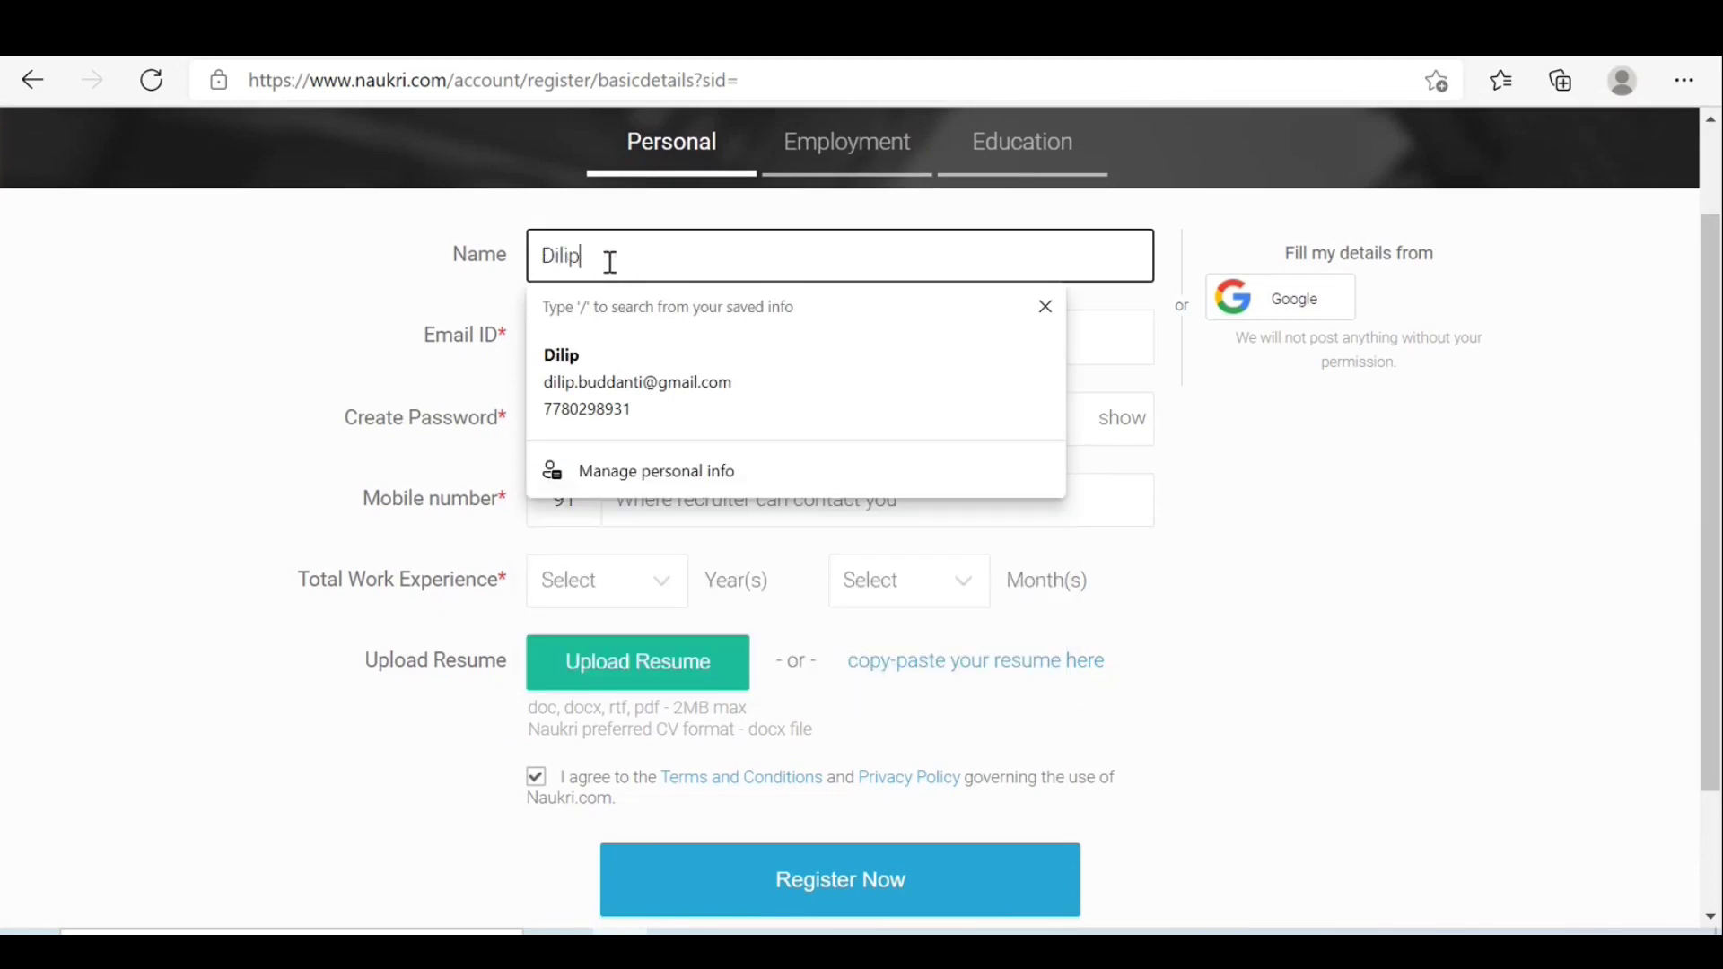
{"action": "left_click", "coordinate": [1102, 342]}
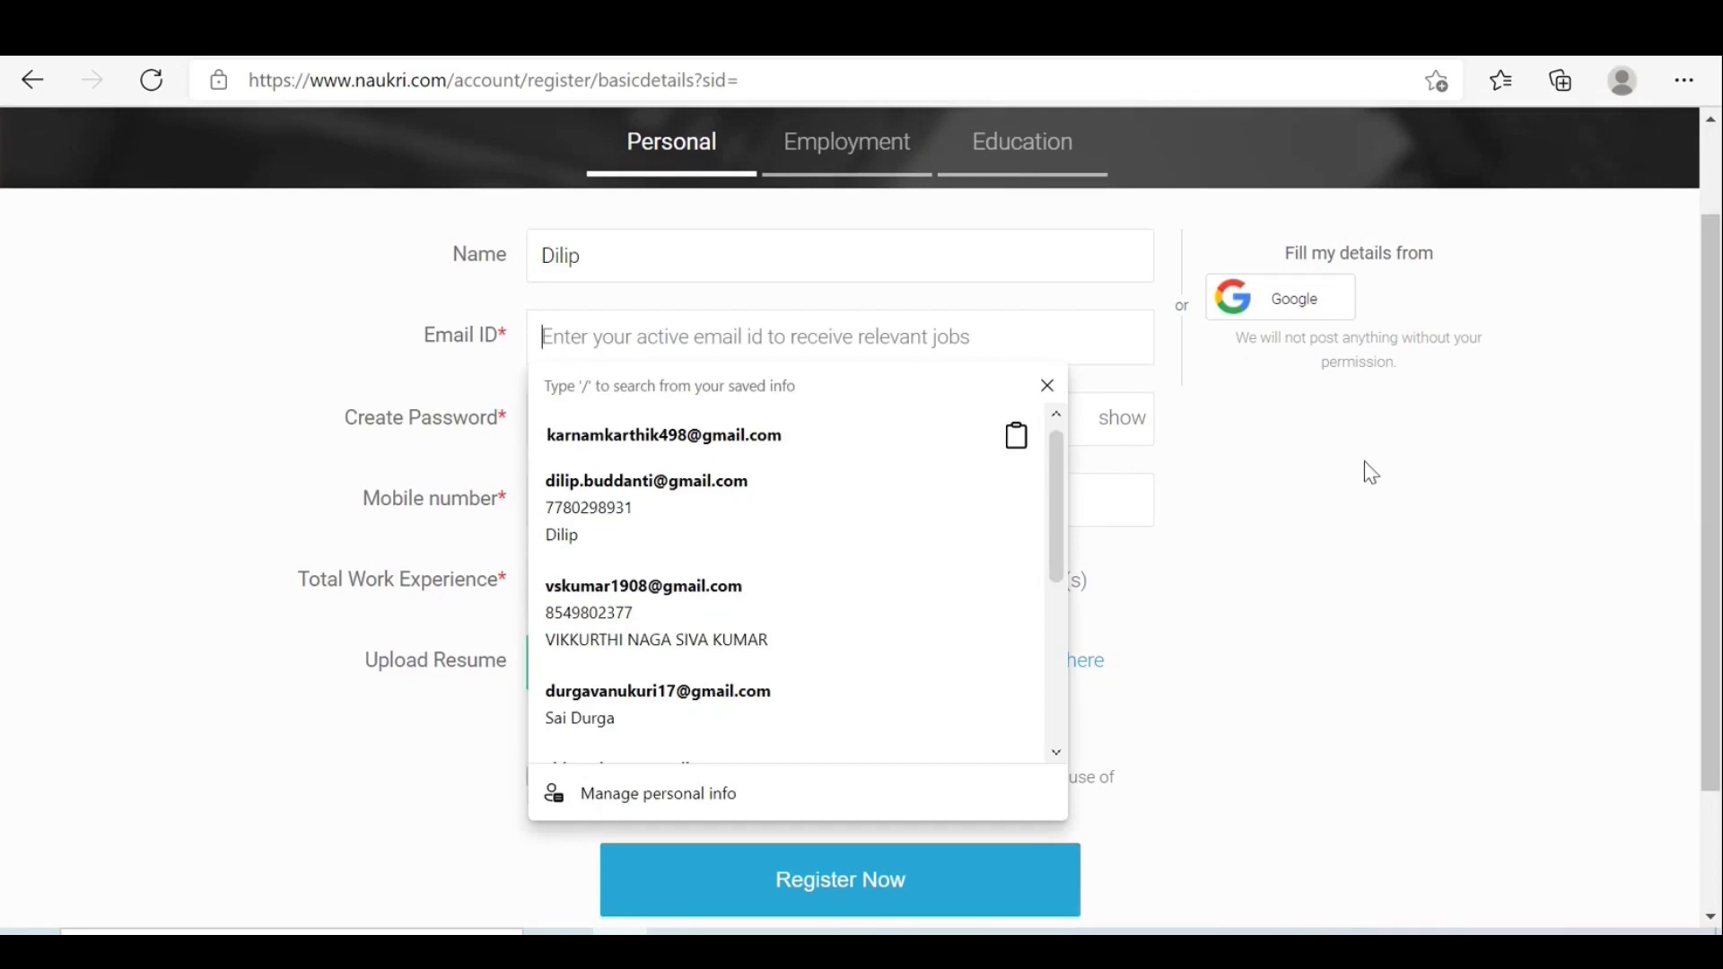
{"action": "left_click", "coordinate": [1392, 512]}
Enter the candidate's Gmail address in Email ID, fixing a typo and completing it with gmail.com.
{"action": "left_click", "coordinate": [603, 335]}
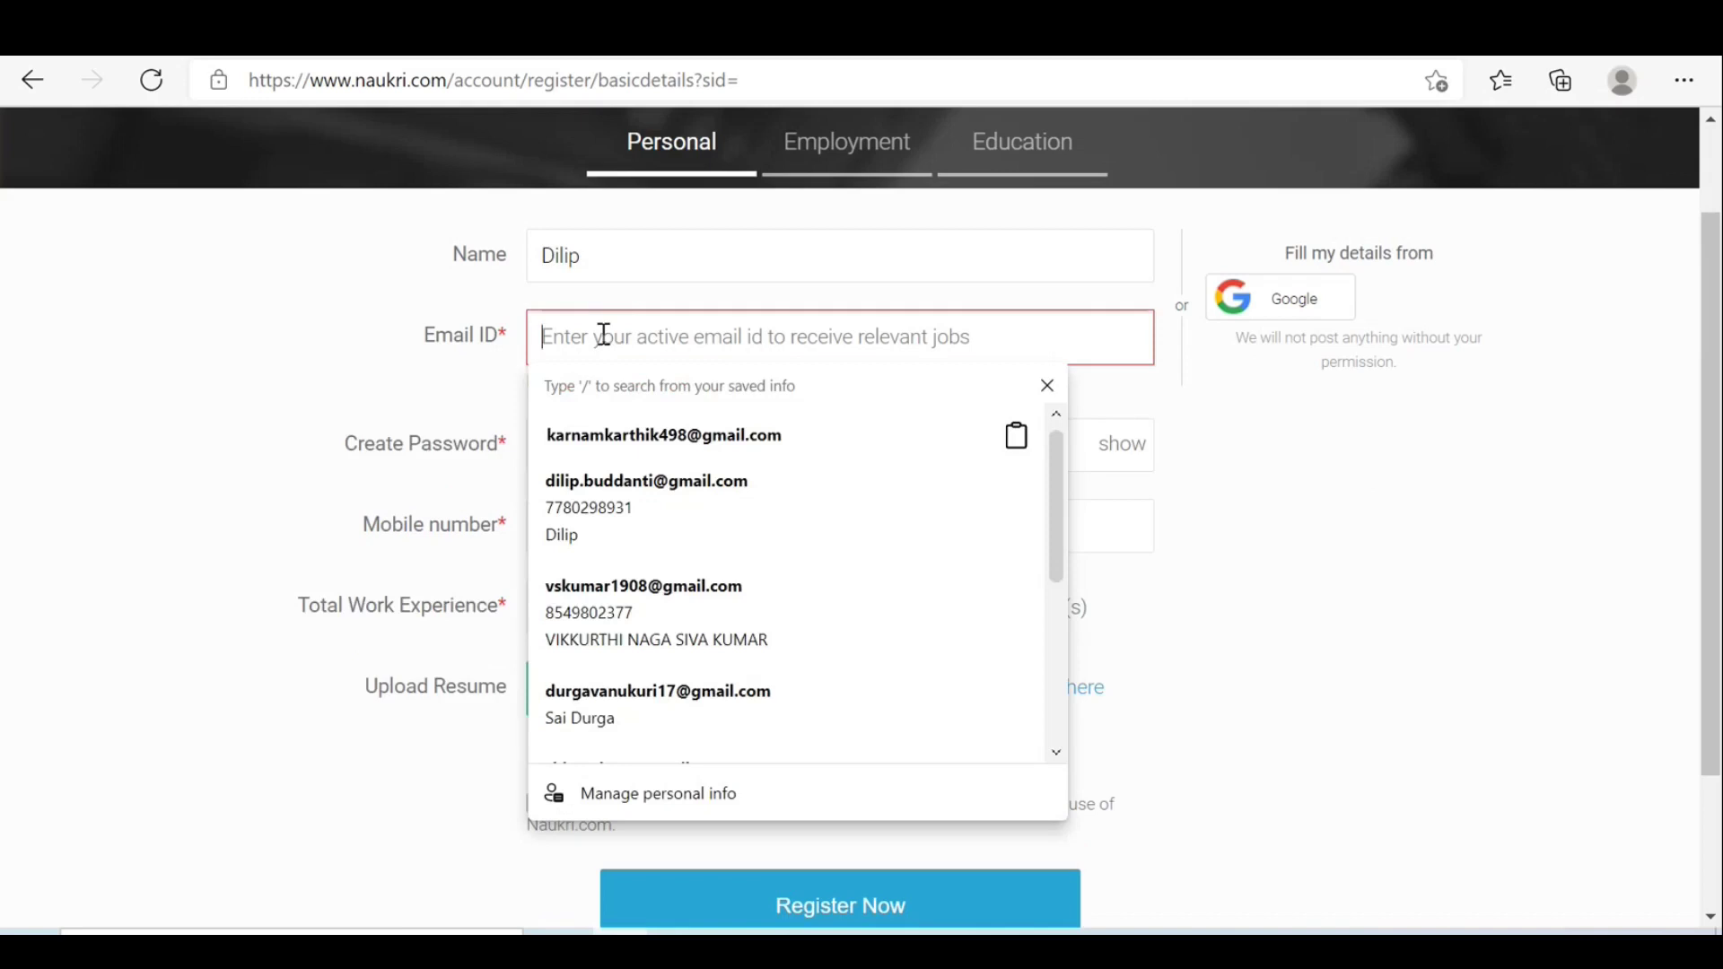
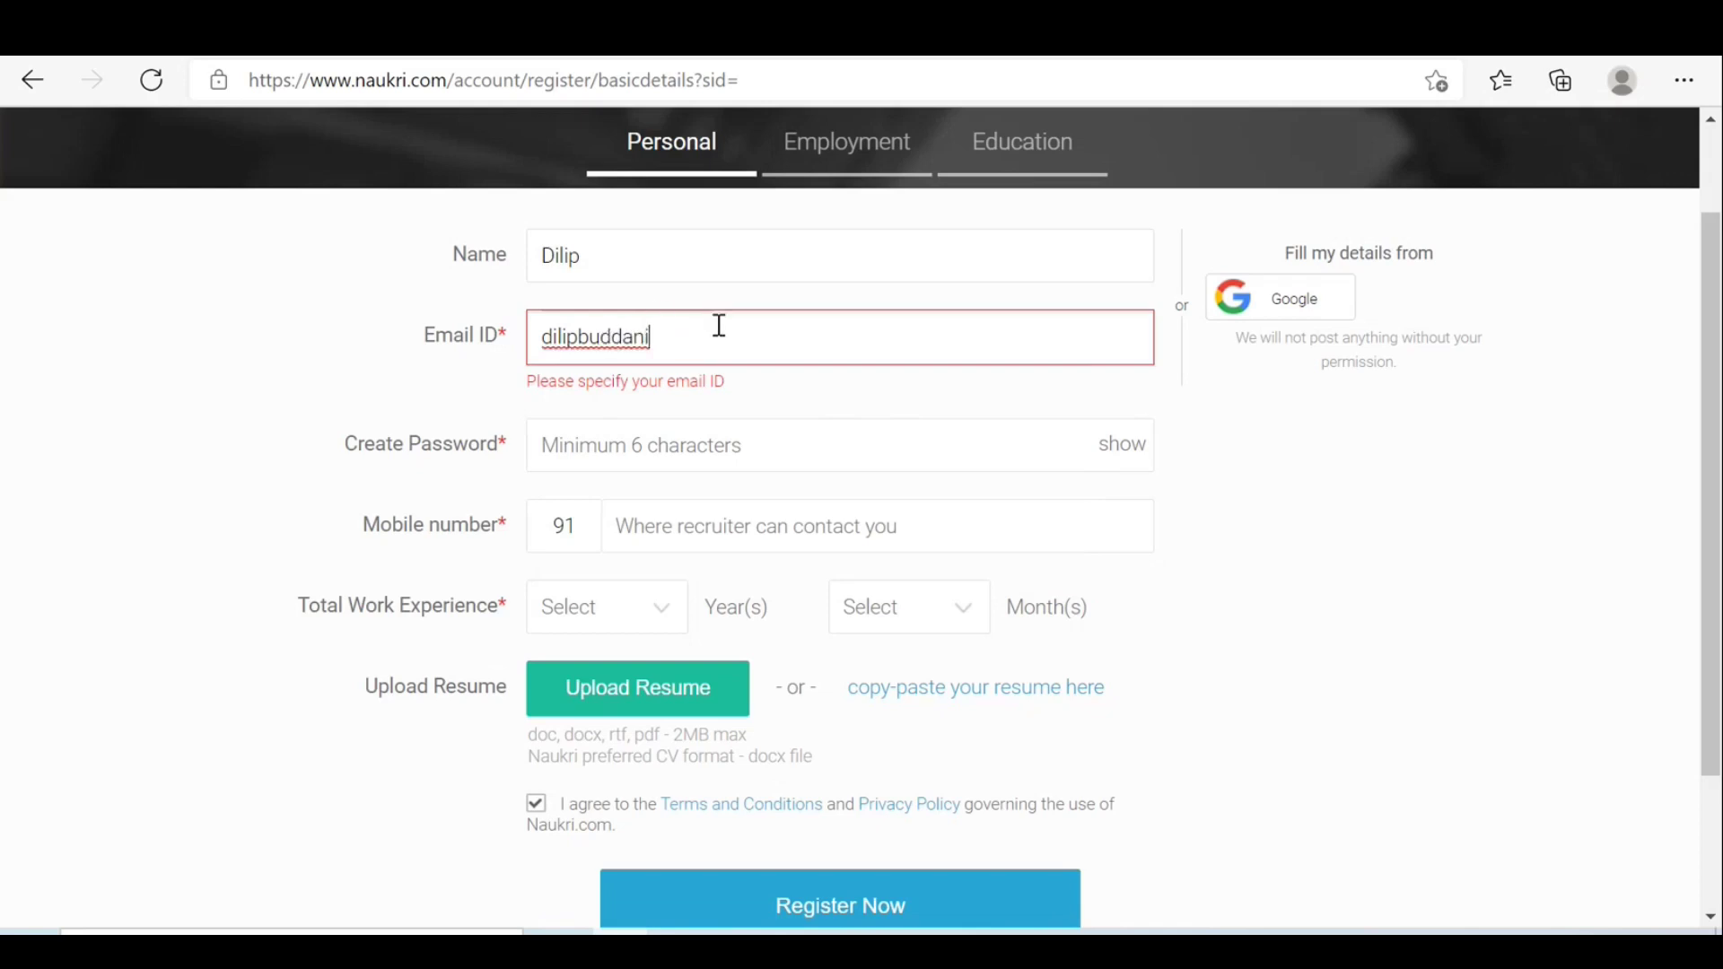
{"action": "left_click", "coordinate": [1068, 933]}
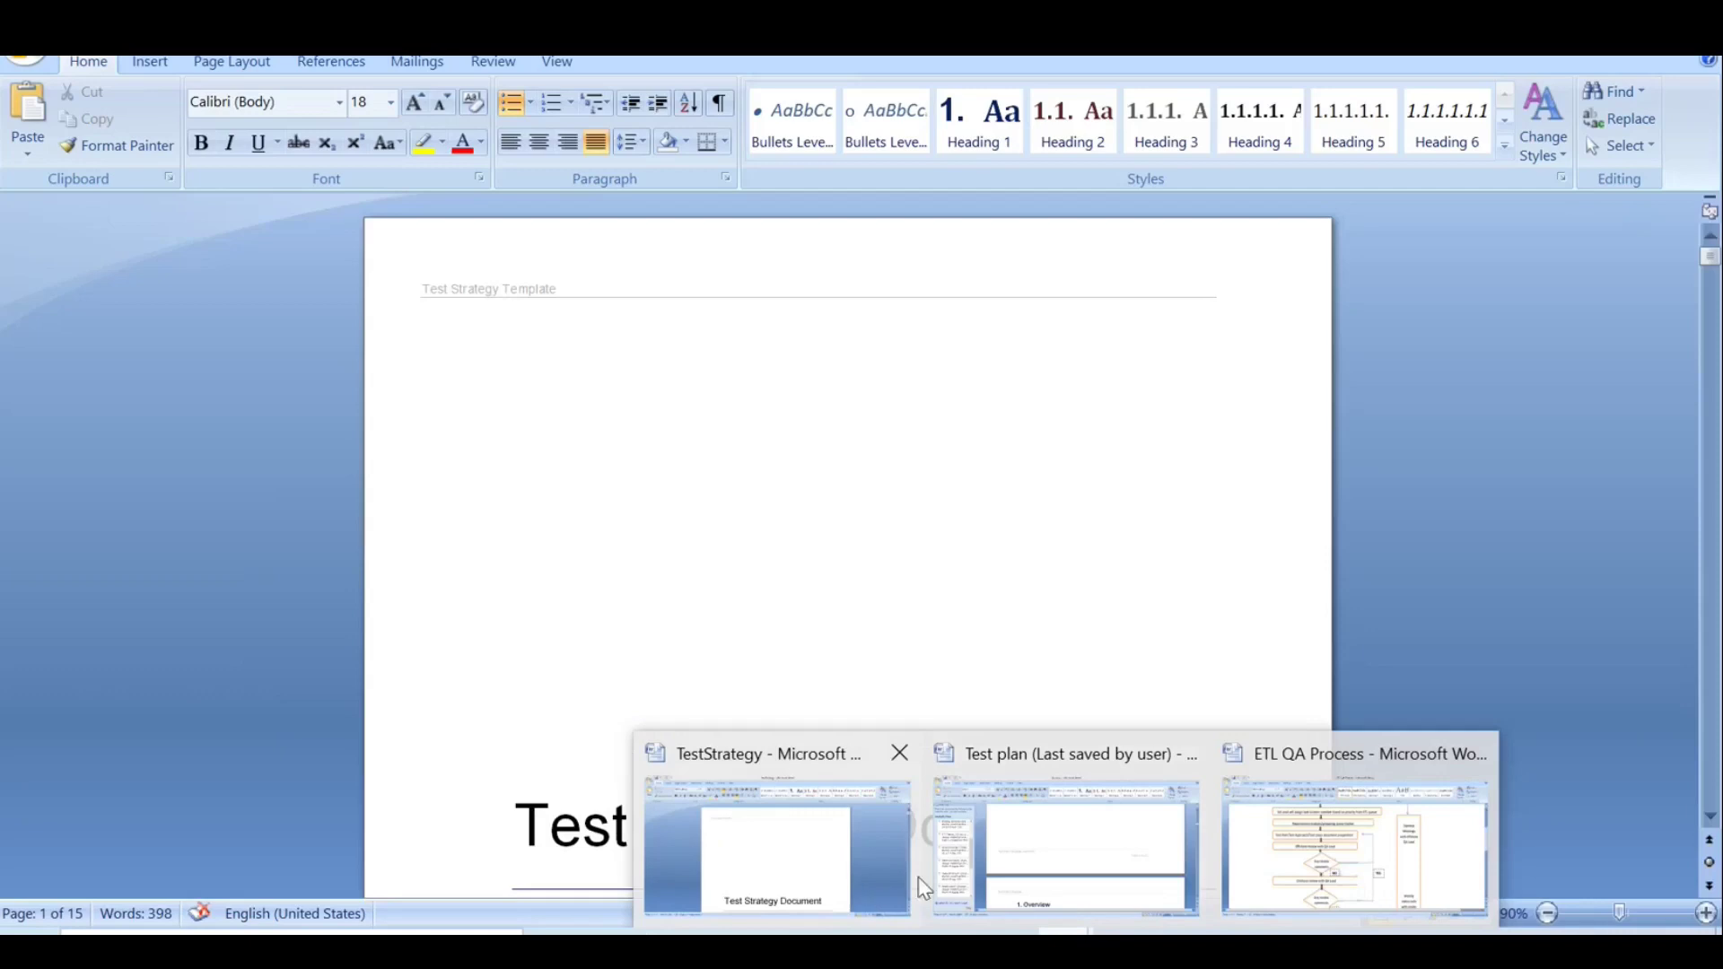
{"action": "mouse_move", "coordinate": [1003, 875]}
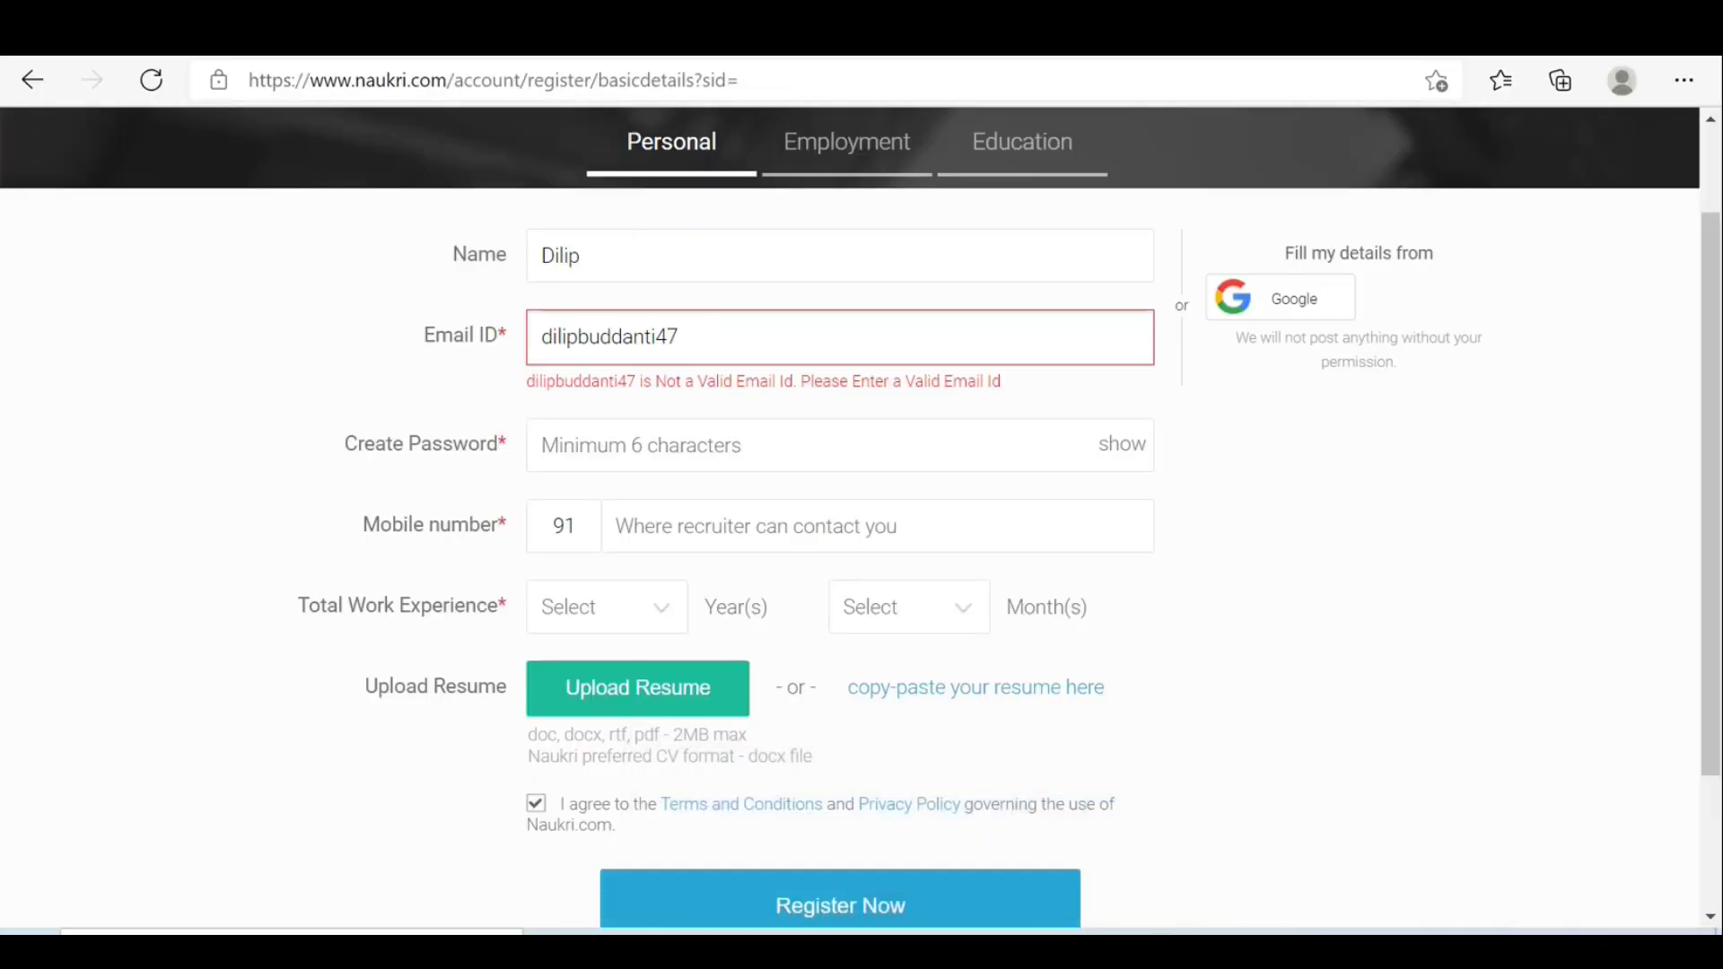
{"action": "mouse_move", "coordinate": [1066, 951]}
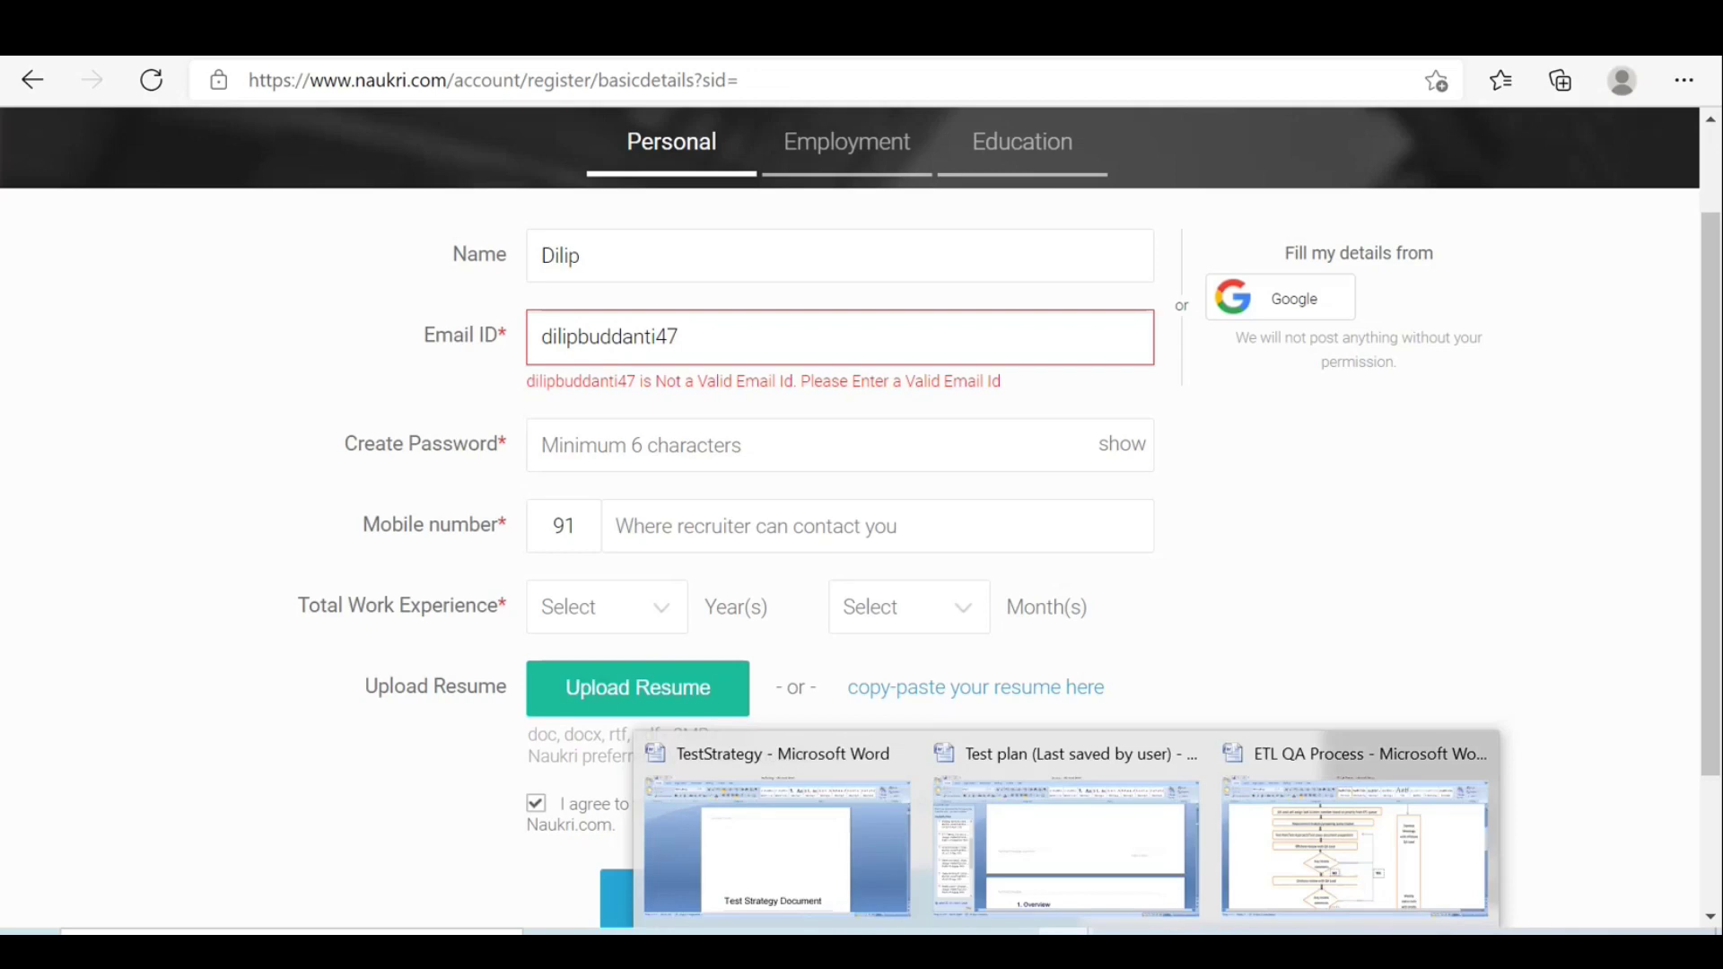
{"action": "left_click", "coordinate": [734, 344]}
{"action": "type", "text": "@"}
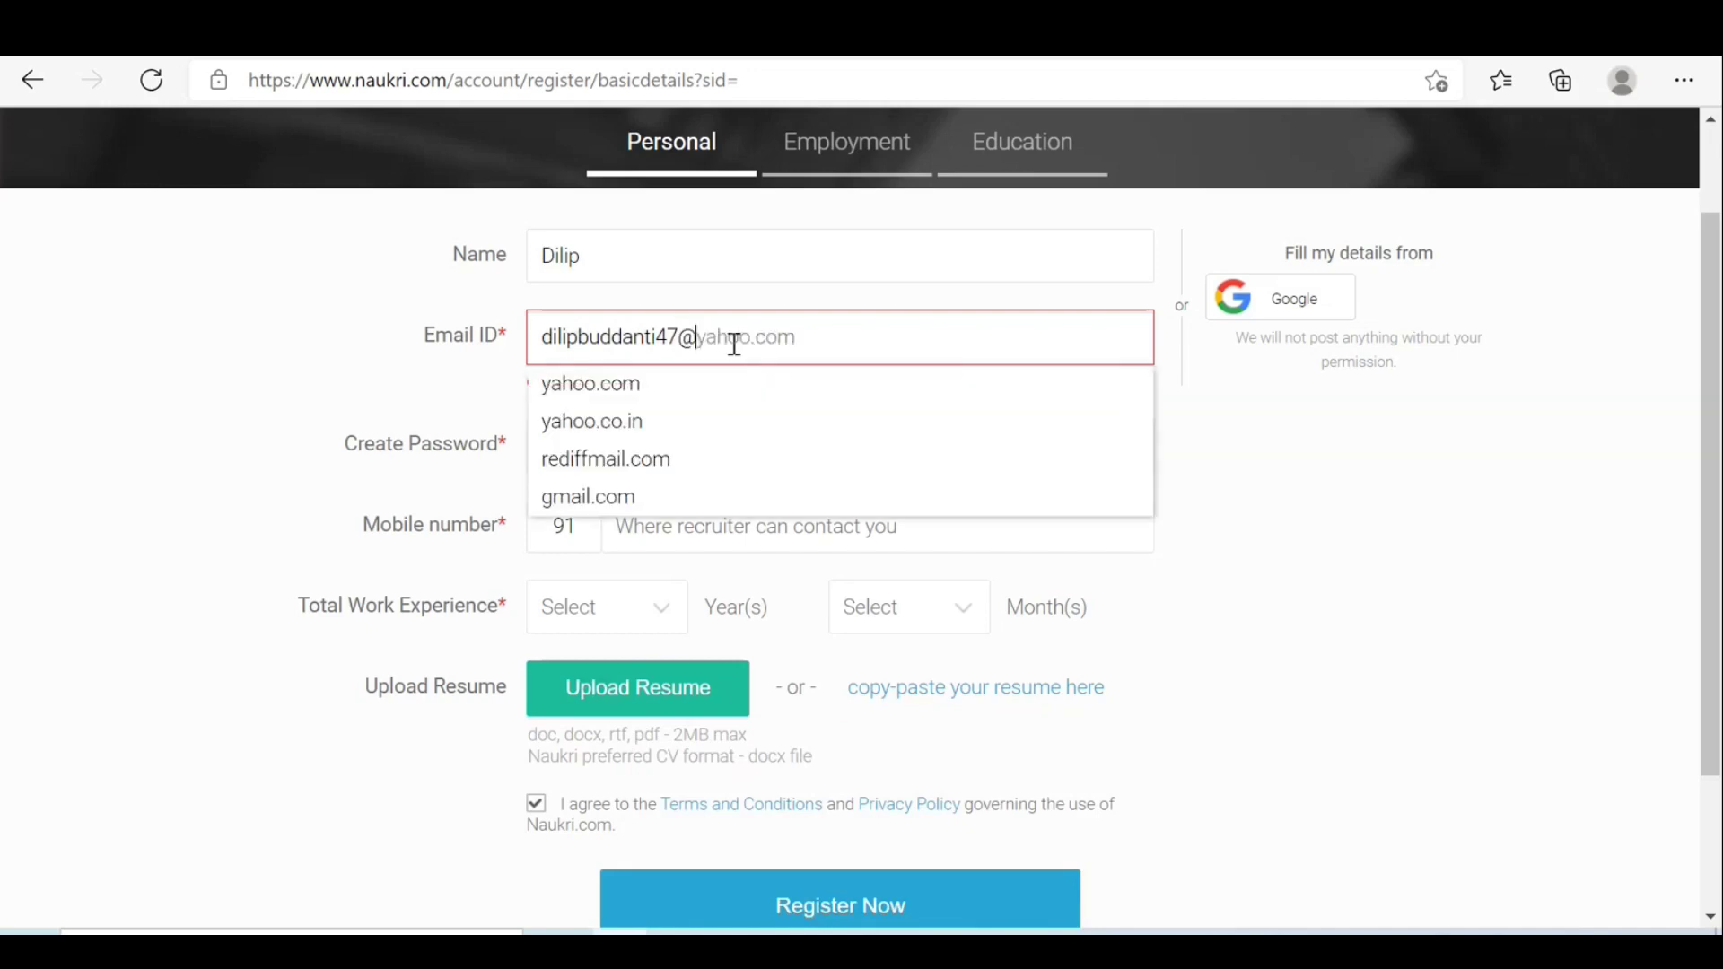
{"action": "left_click", "coordinate": [587, 496]}
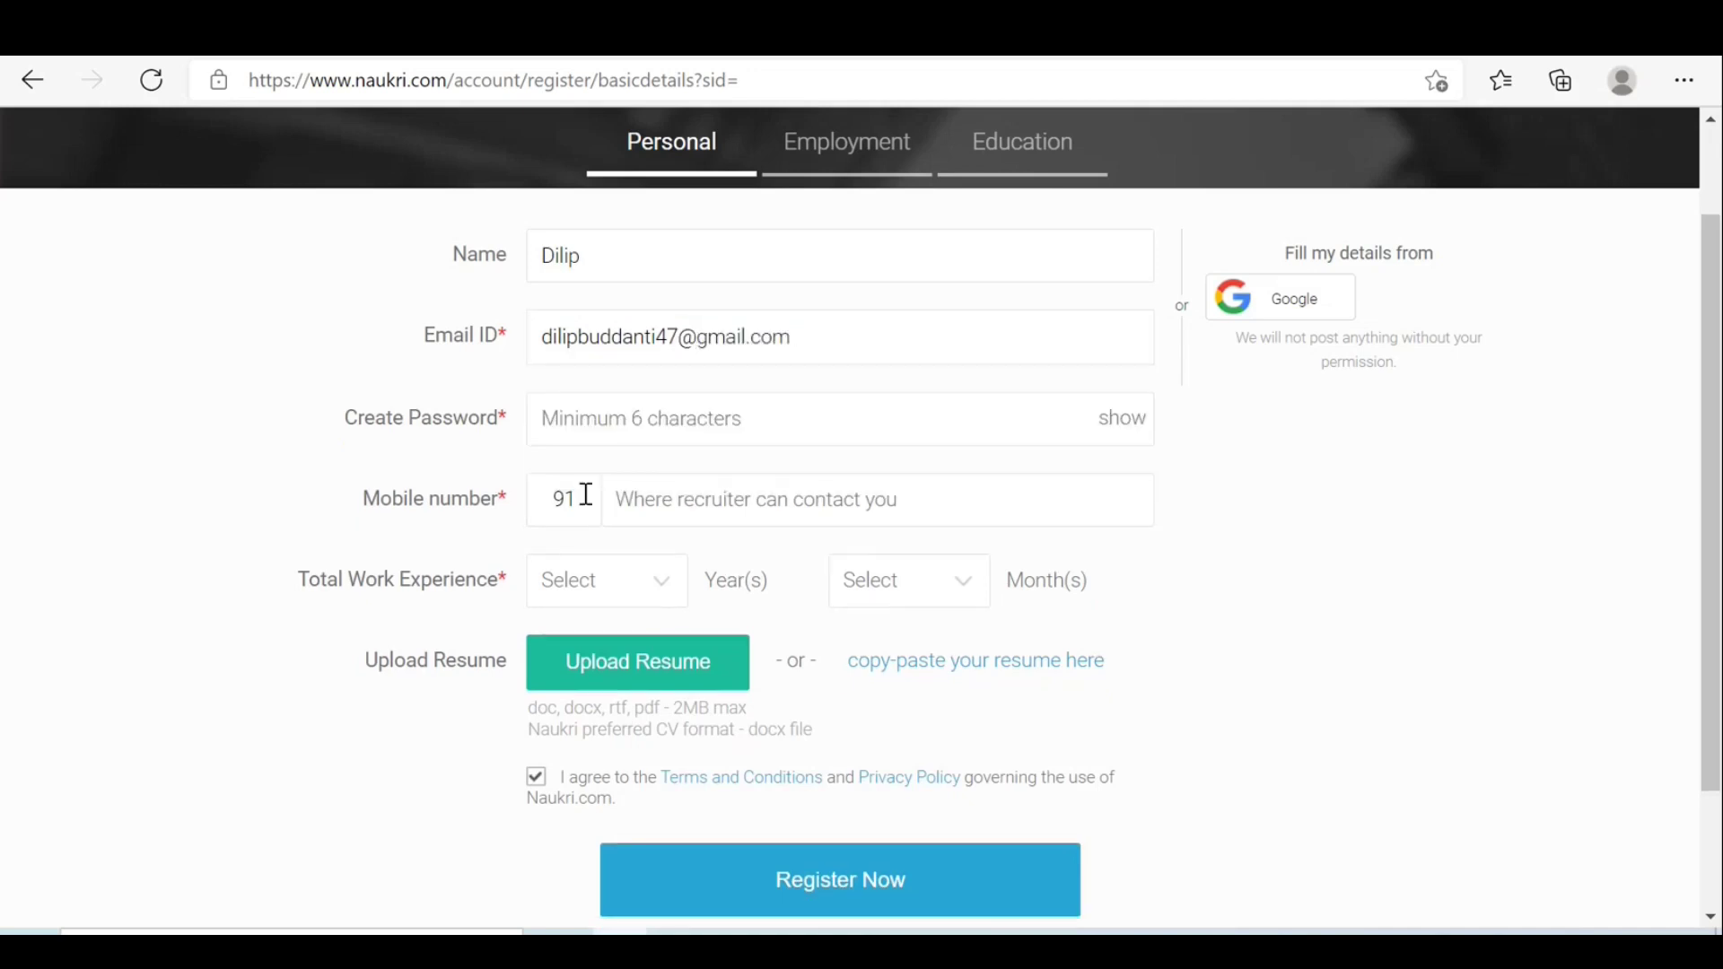
Enter the account password and the candidate's mobile number.
{"action": "left_click", "coordinate": [639, 410]}
{"action": "type", "text": "•••••"}
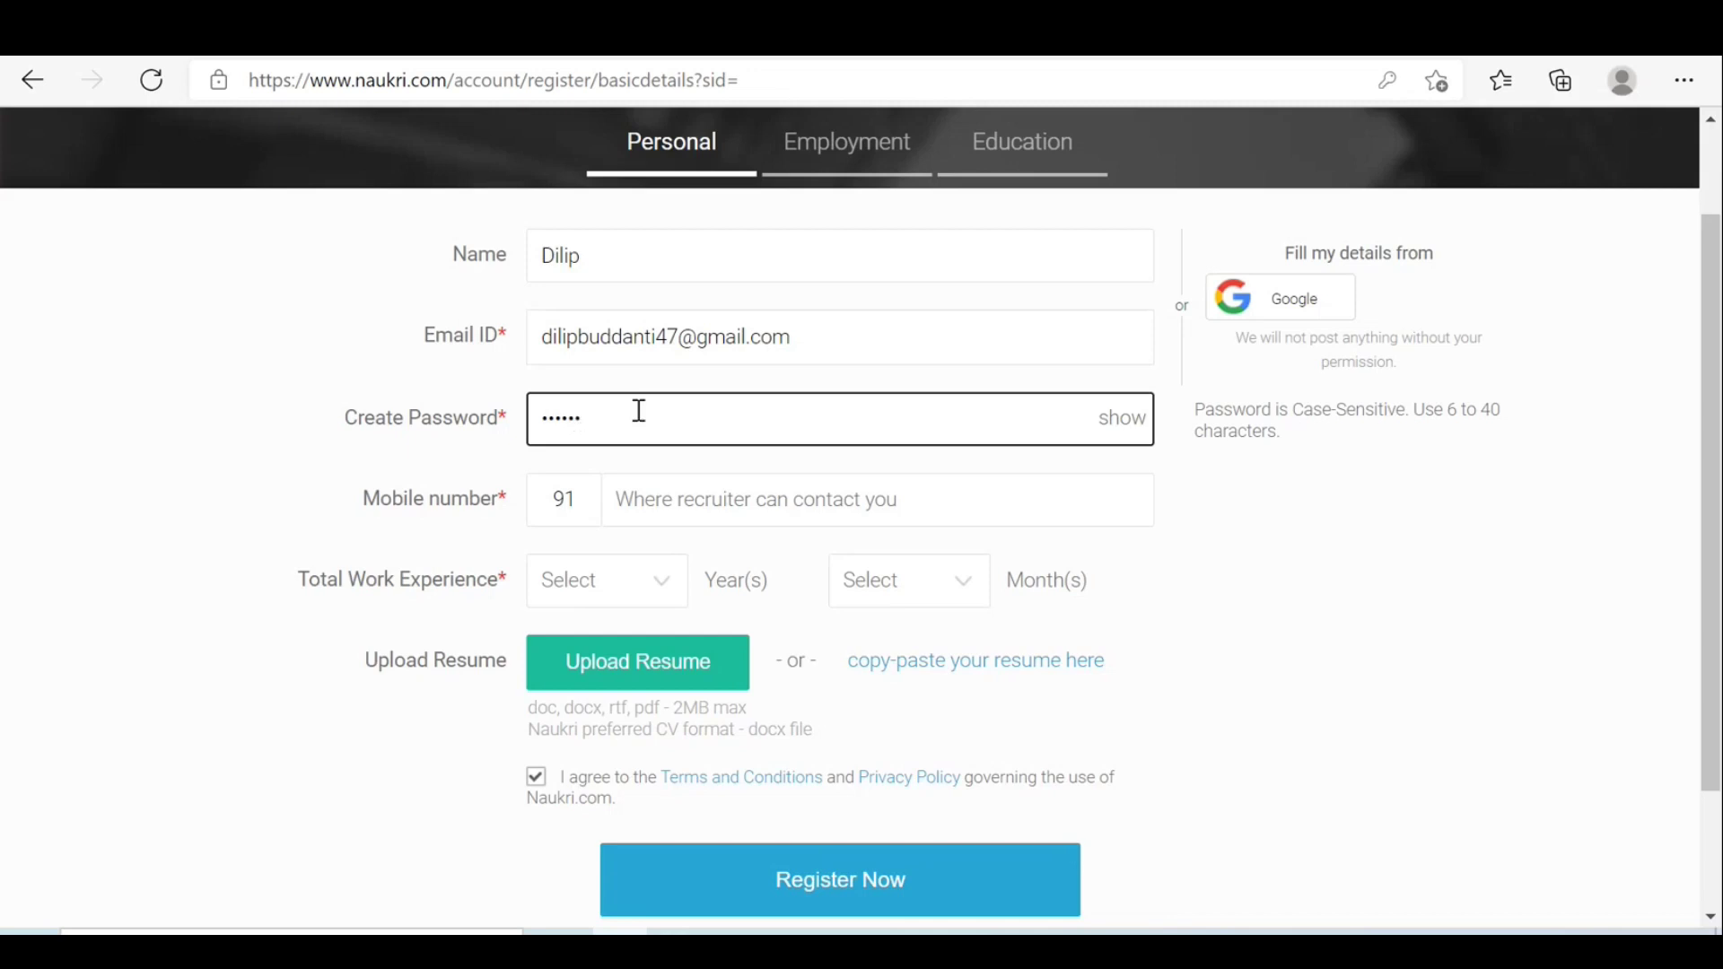
{"action": "type", "text": "•••••"}
{"action": "left_click", "coordinate": [708, 491]}
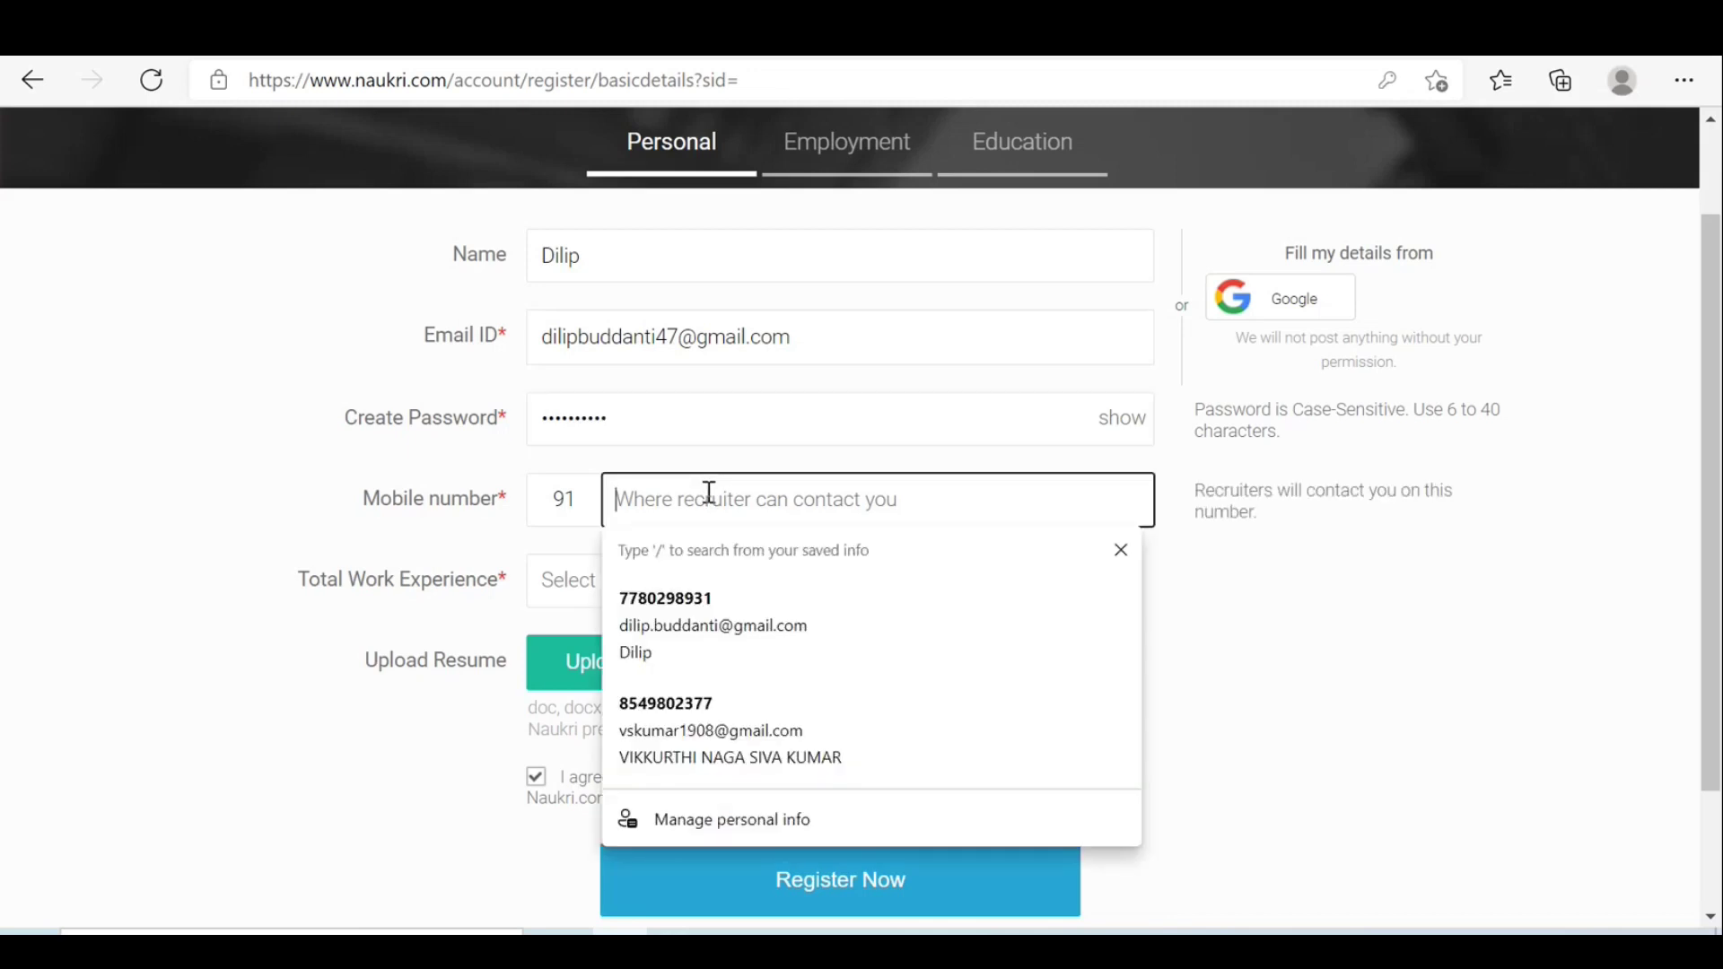
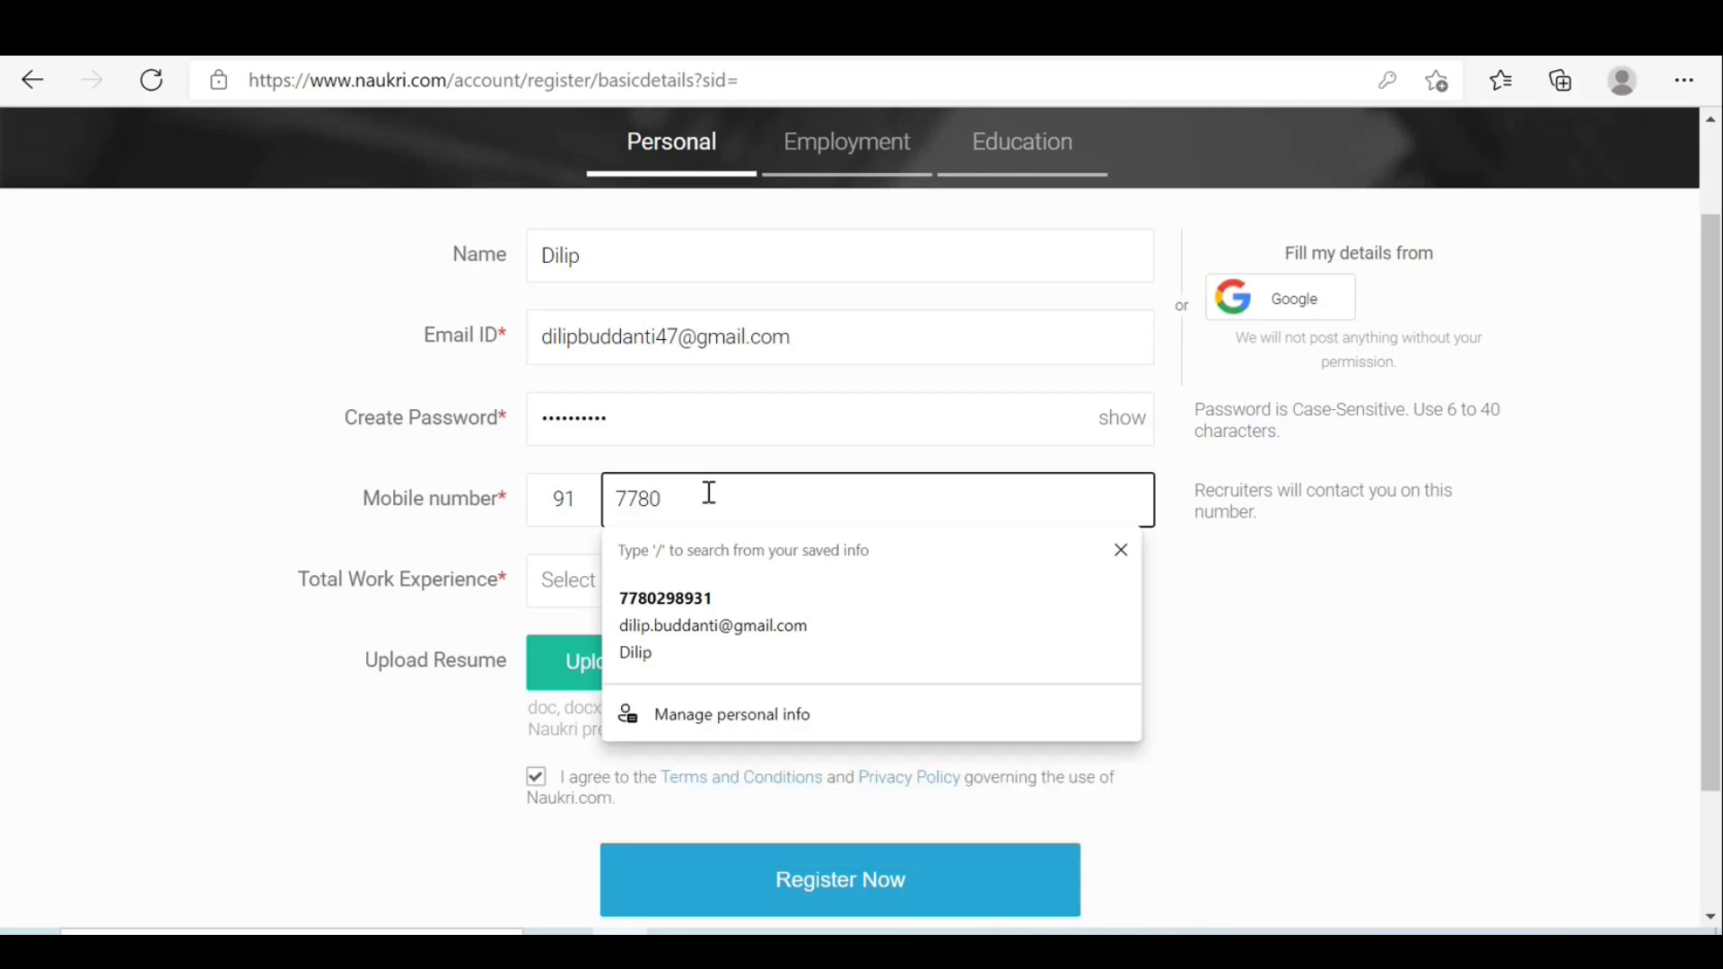
{"action": "left_click", "coordinate": [1261, 595]}
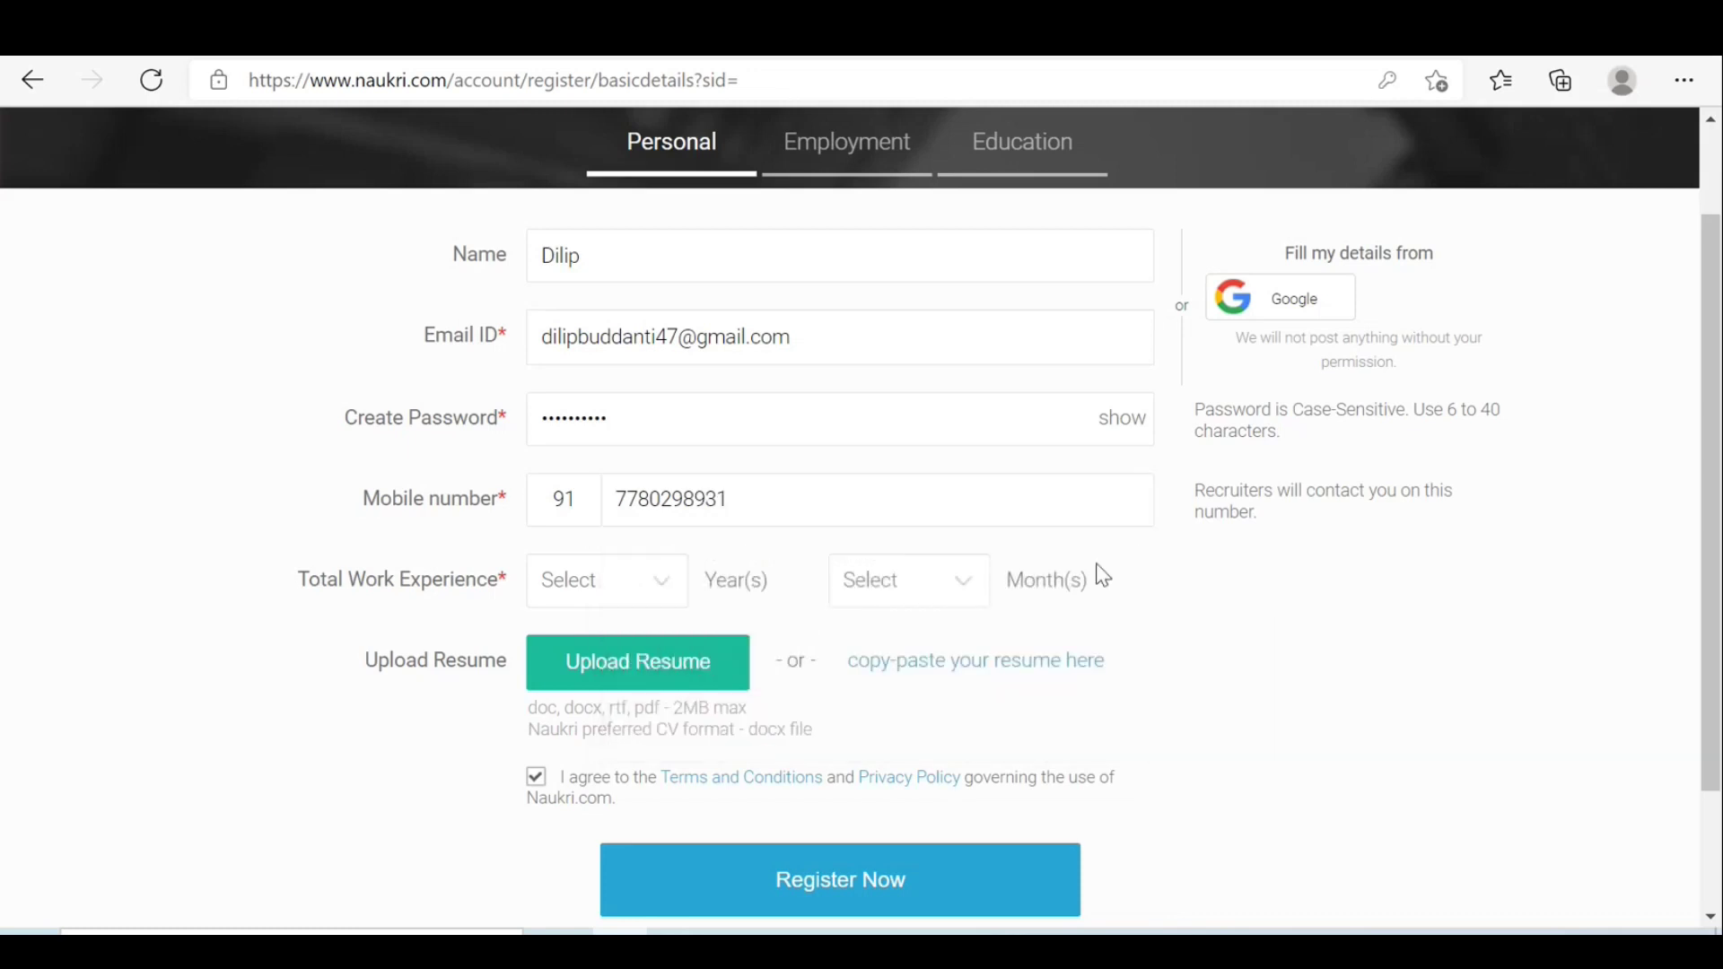
Set total work experience to 2 years and 5 months.
{"action": "left_click", "coordinate": [662, 590]}
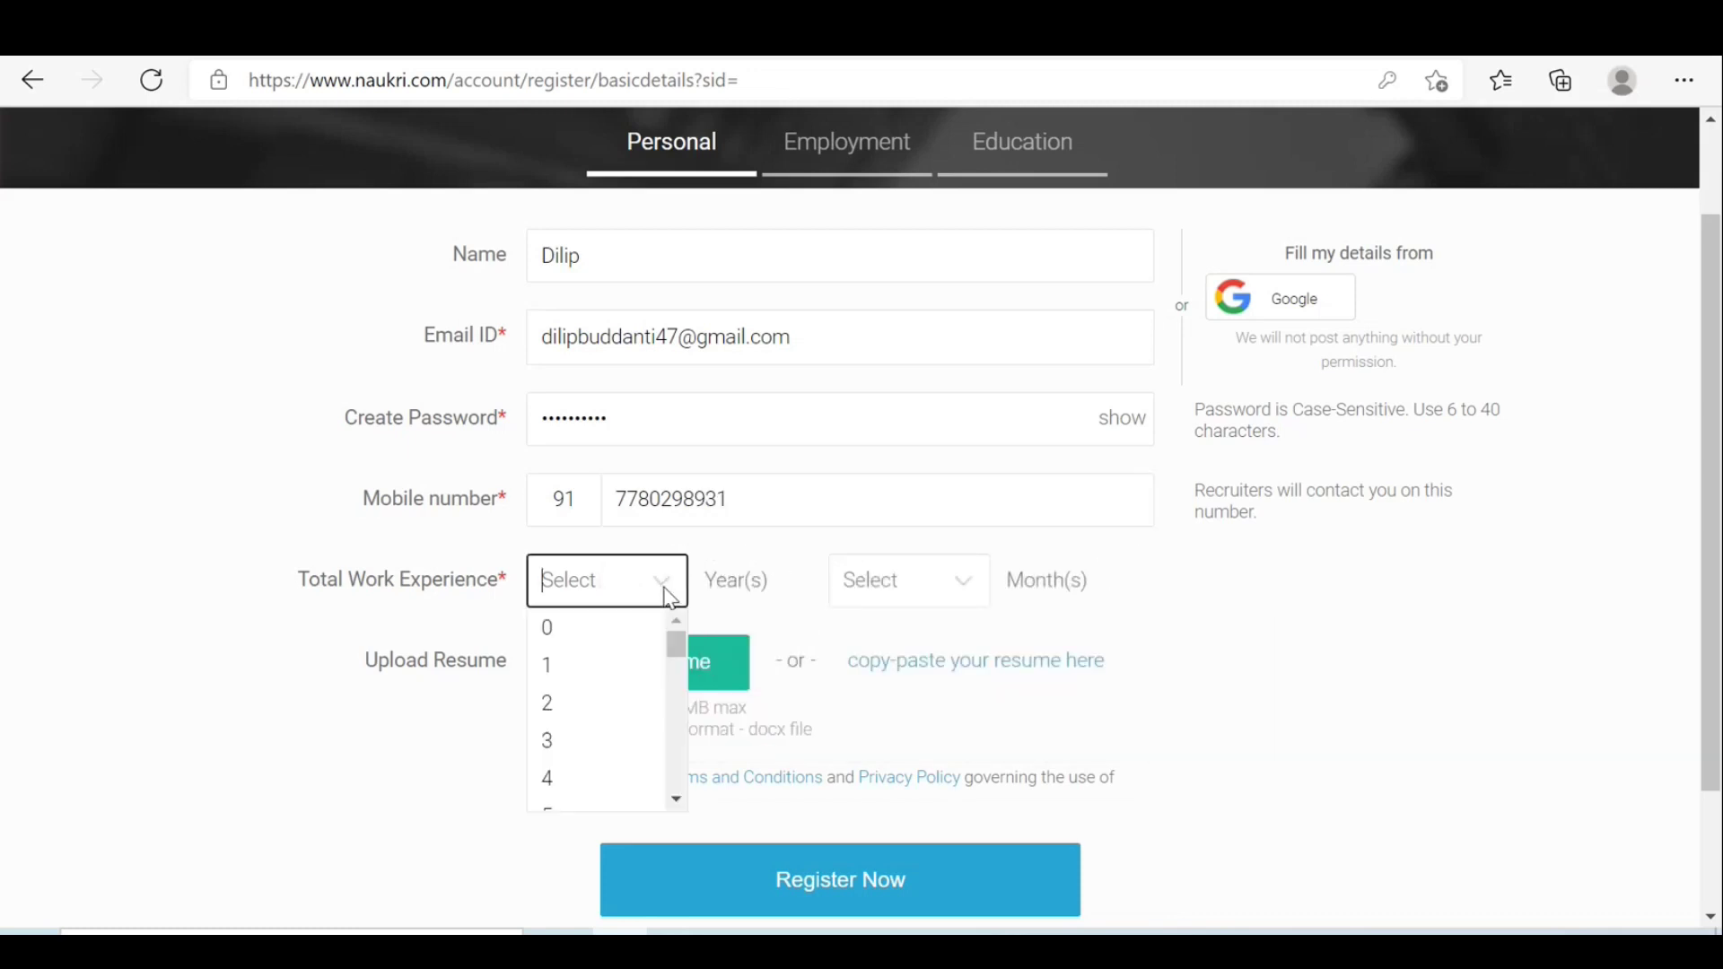
{"action": "left_click", "coordinate": [574, 704]}
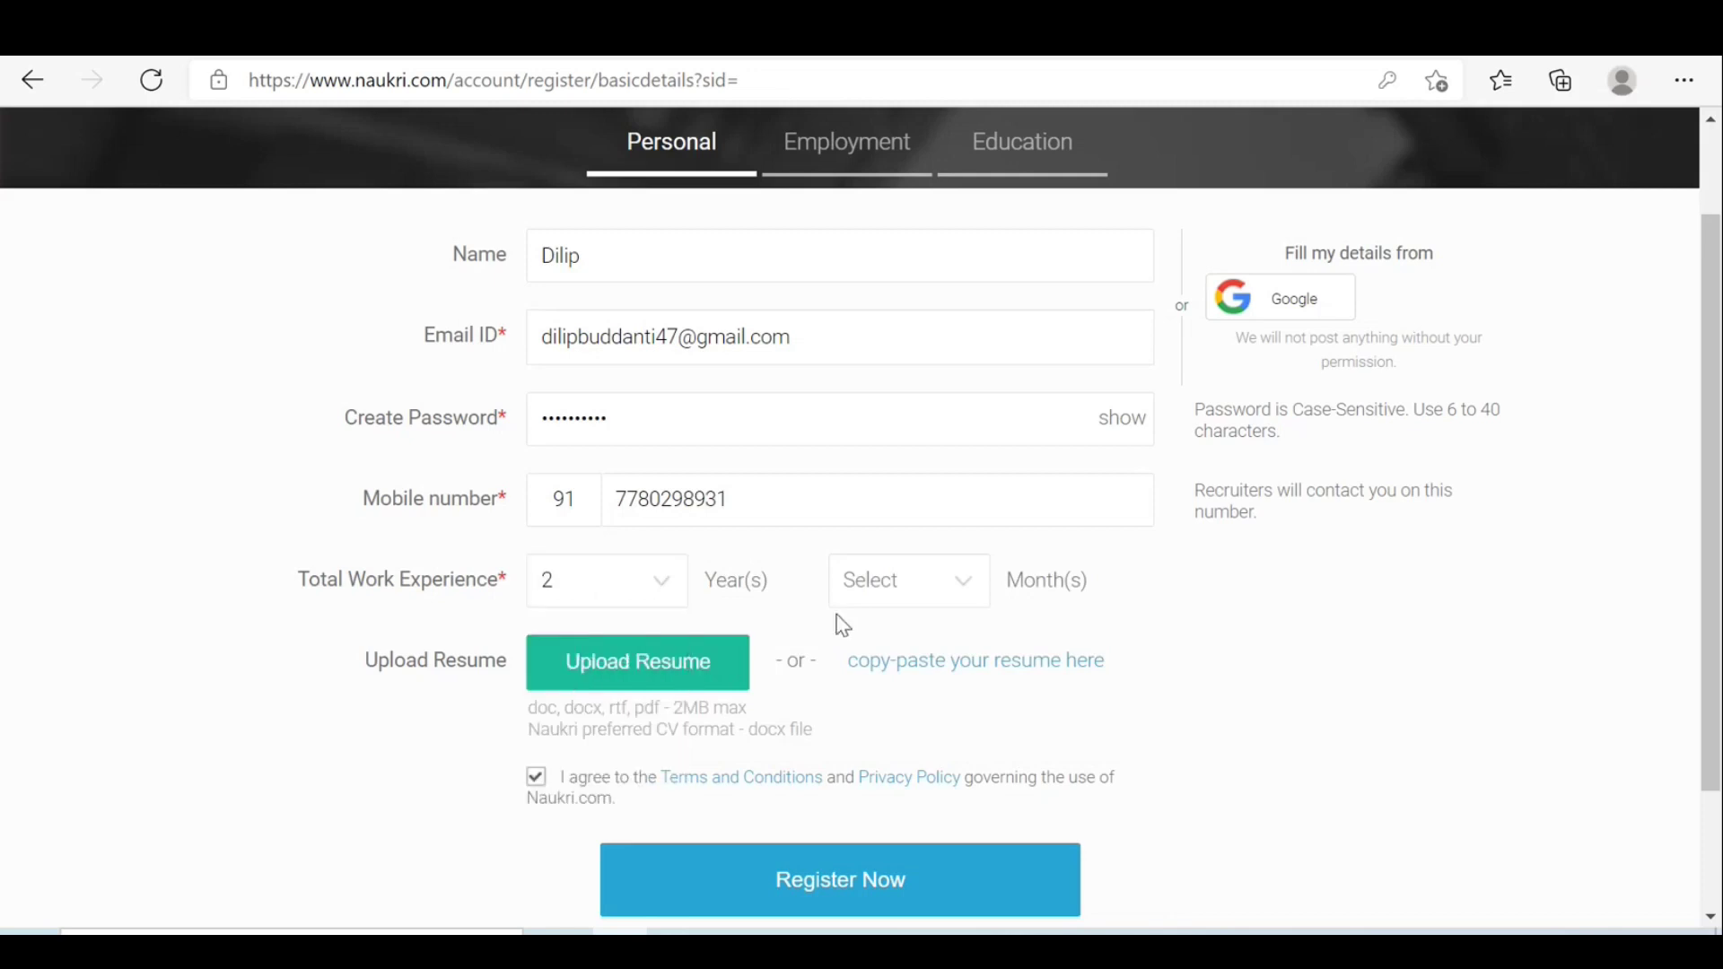
{"action": "left_click", "coordinate": [976, 587]}
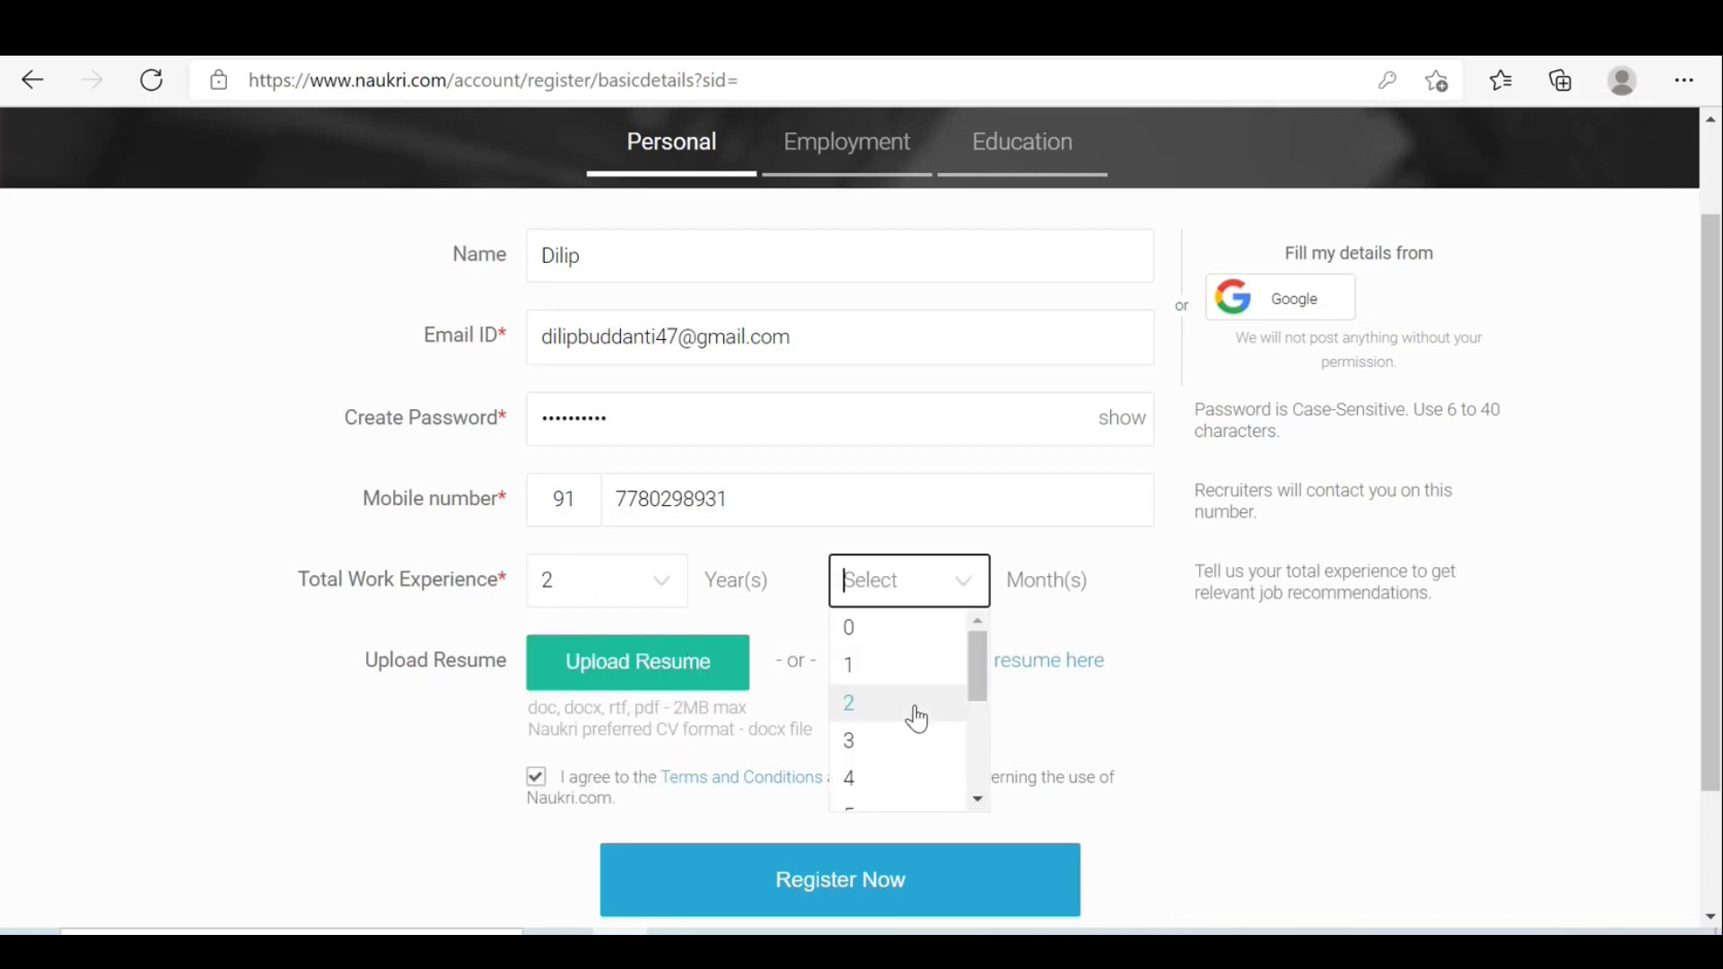
{"action": "left_click_drag", "start_coordinate": [982, 672], "coordinate": [971, 721]}
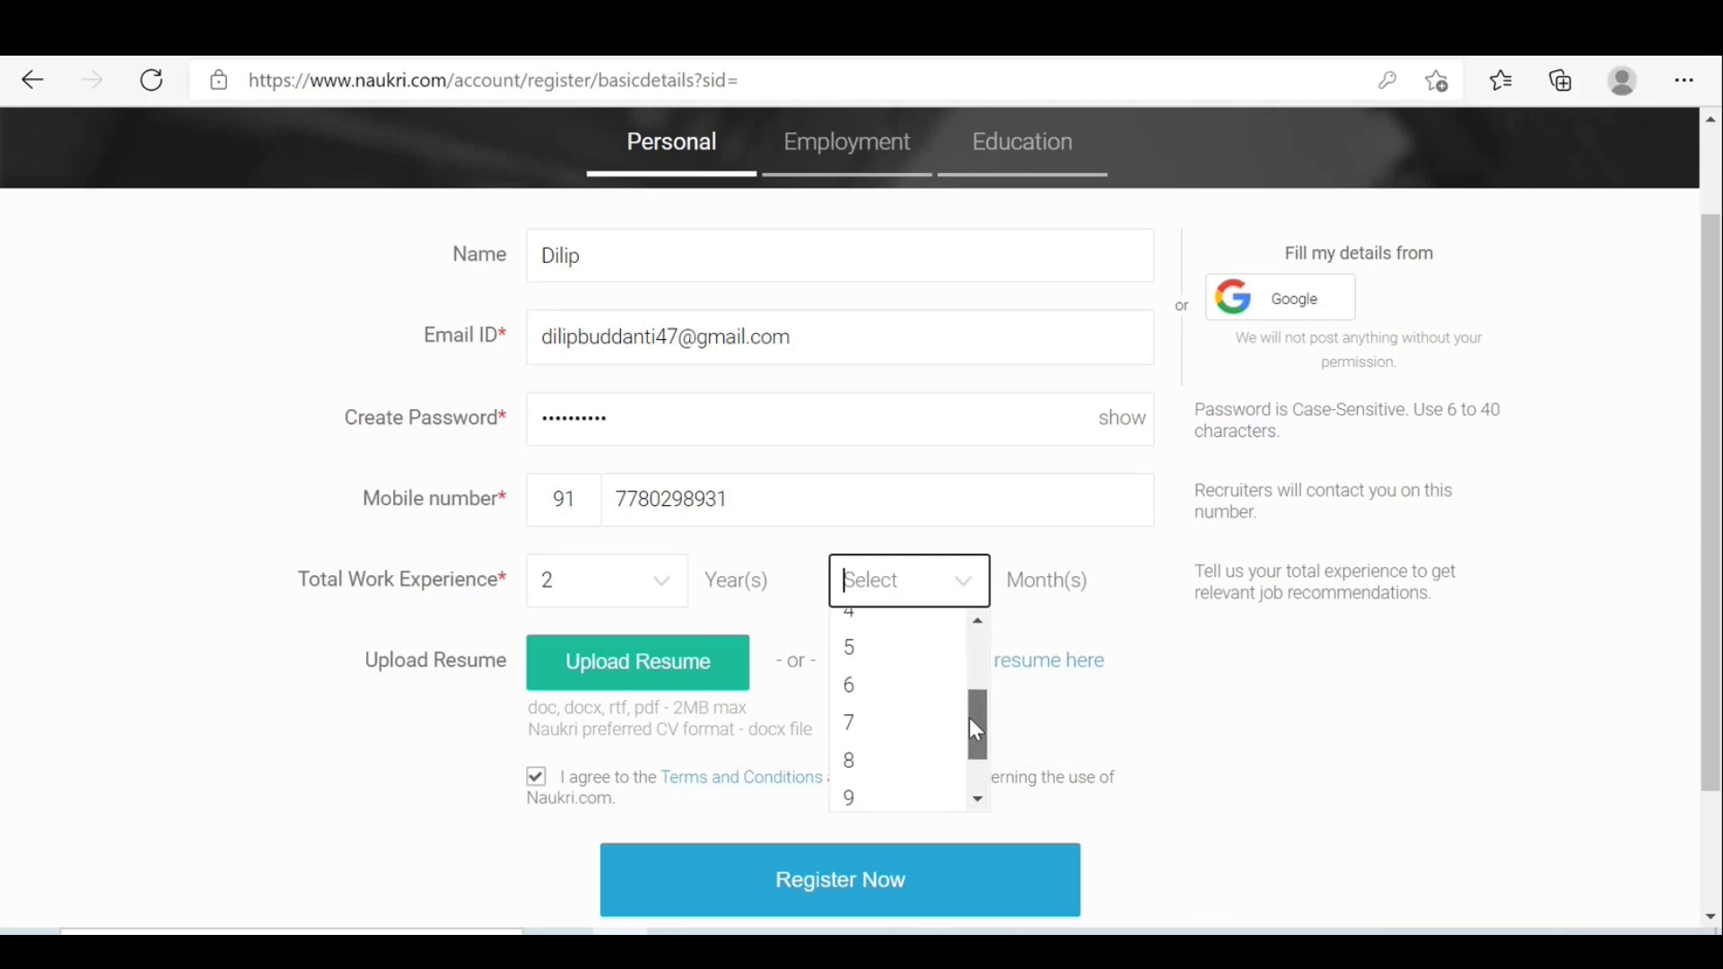
{"action": "left_click", "coordinate": [874, 660]}
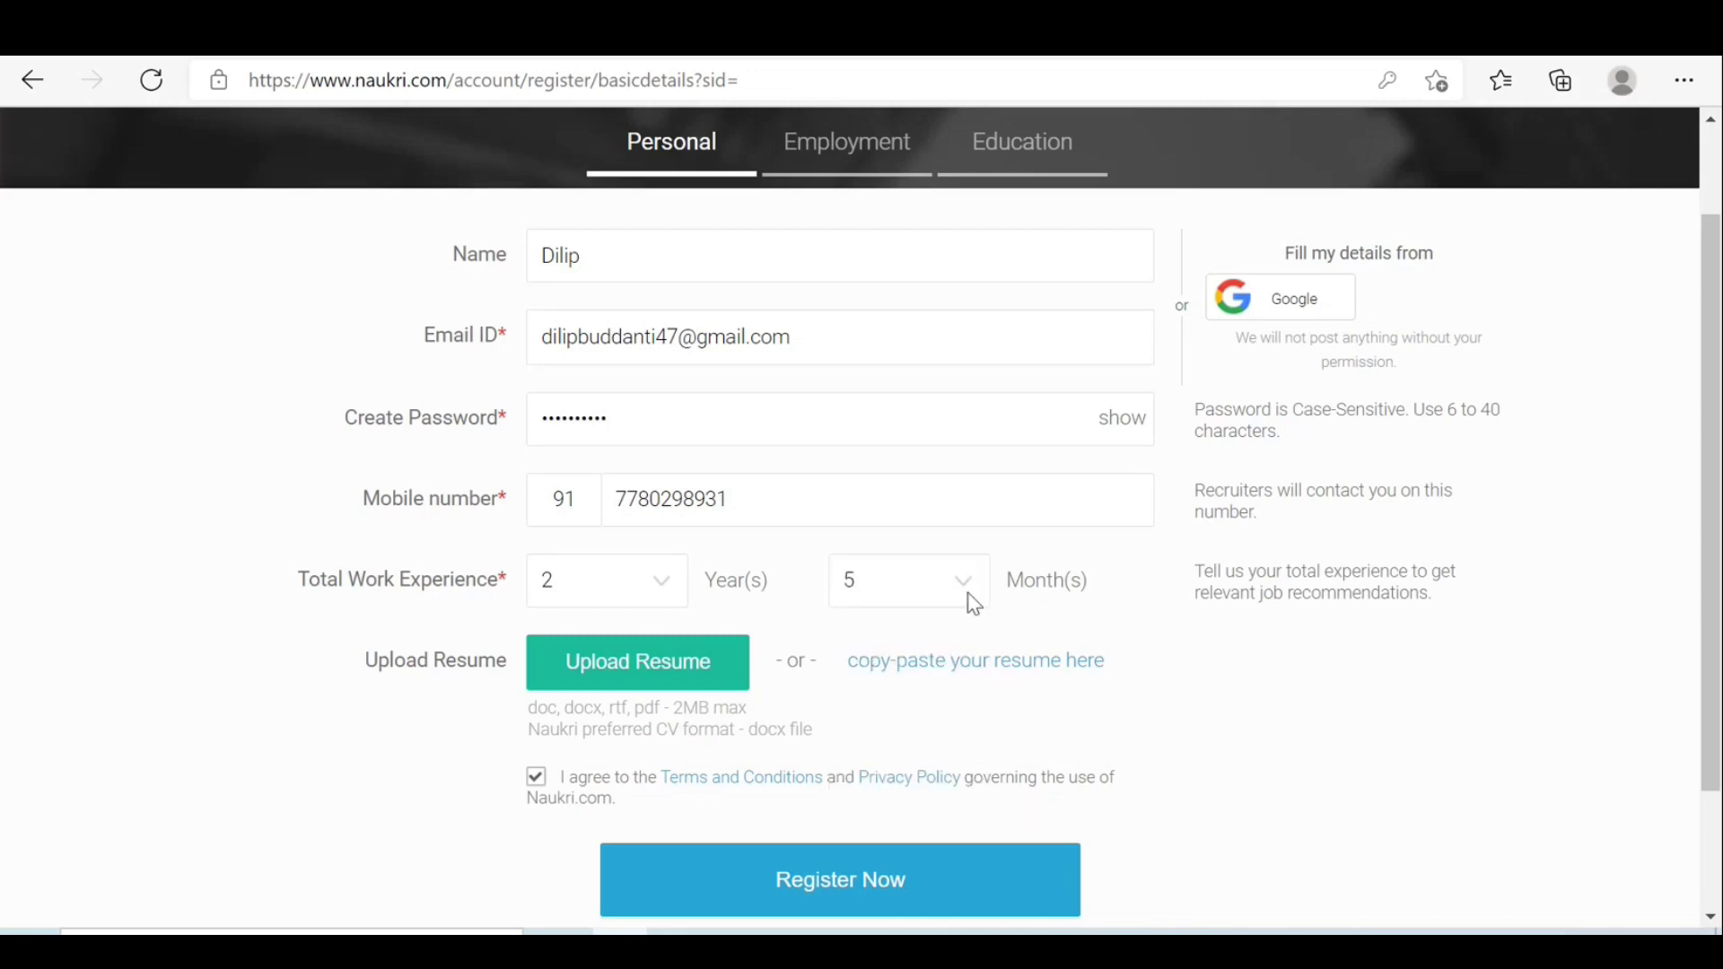
{"action": "left_click_drag", "start_coordinate": [1716, 445], "coordinate": [1715, 564]}
Upload 'Etl Testing Profile with teradata' from the Desktop as the resume and click Register Now.
{"action": "left_click", "coordinate": [628, 507]}
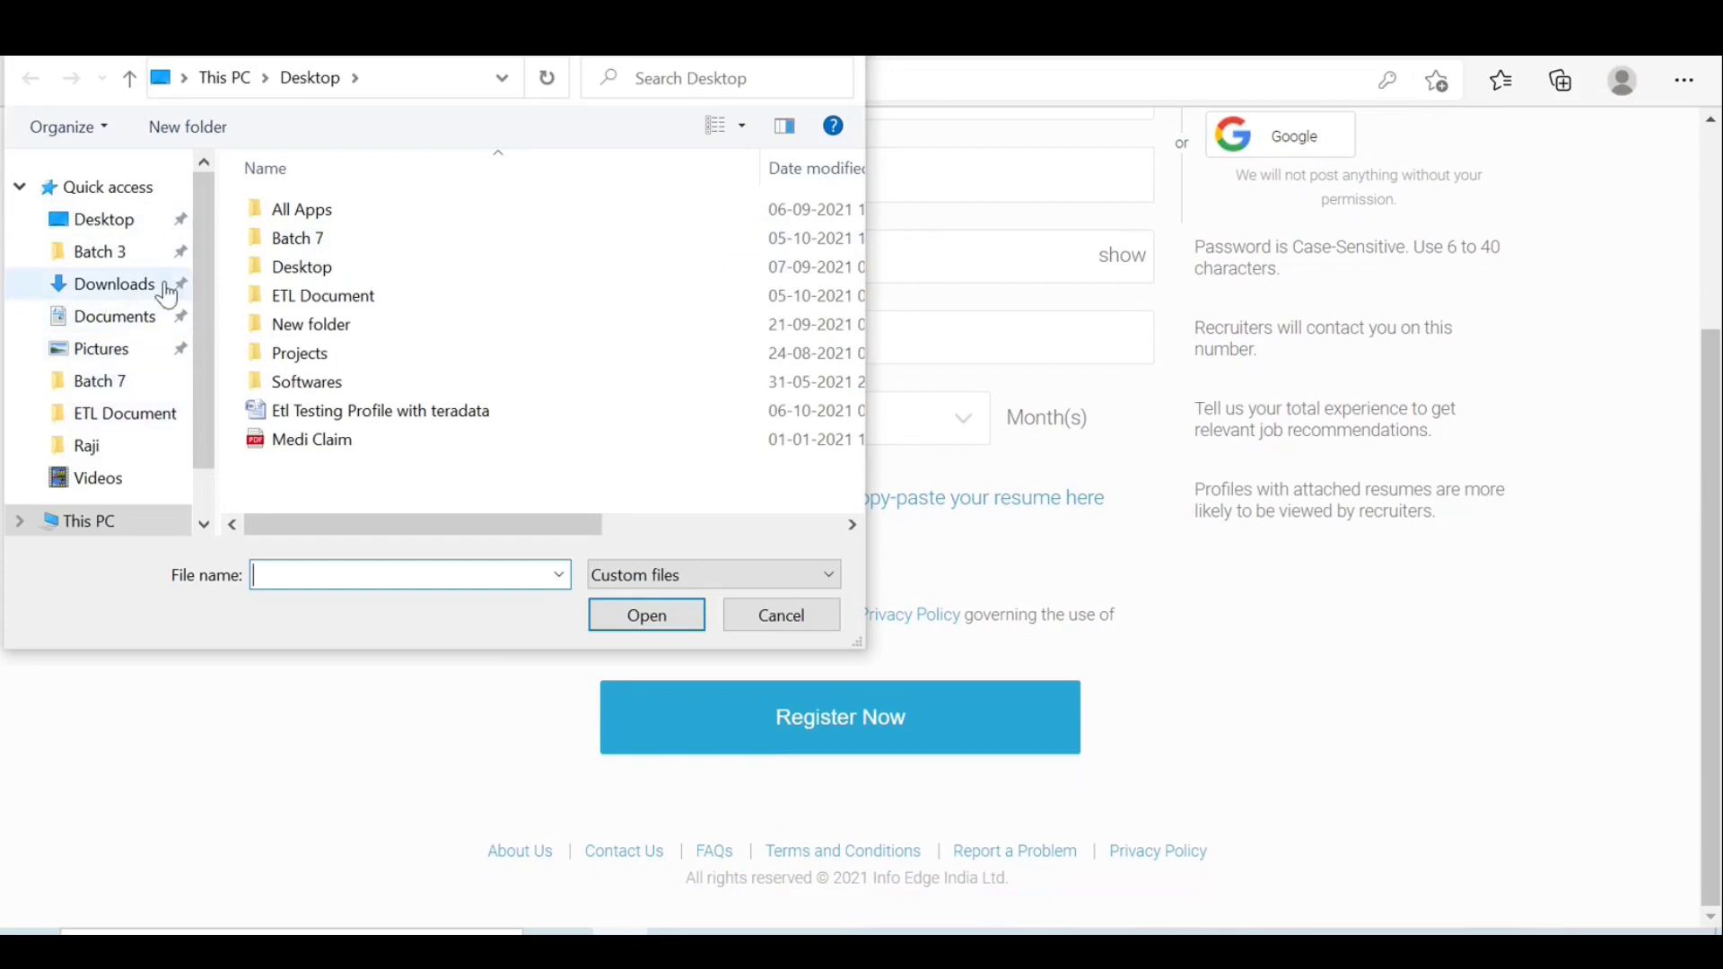
{"action": "key", "text": "Escape"}
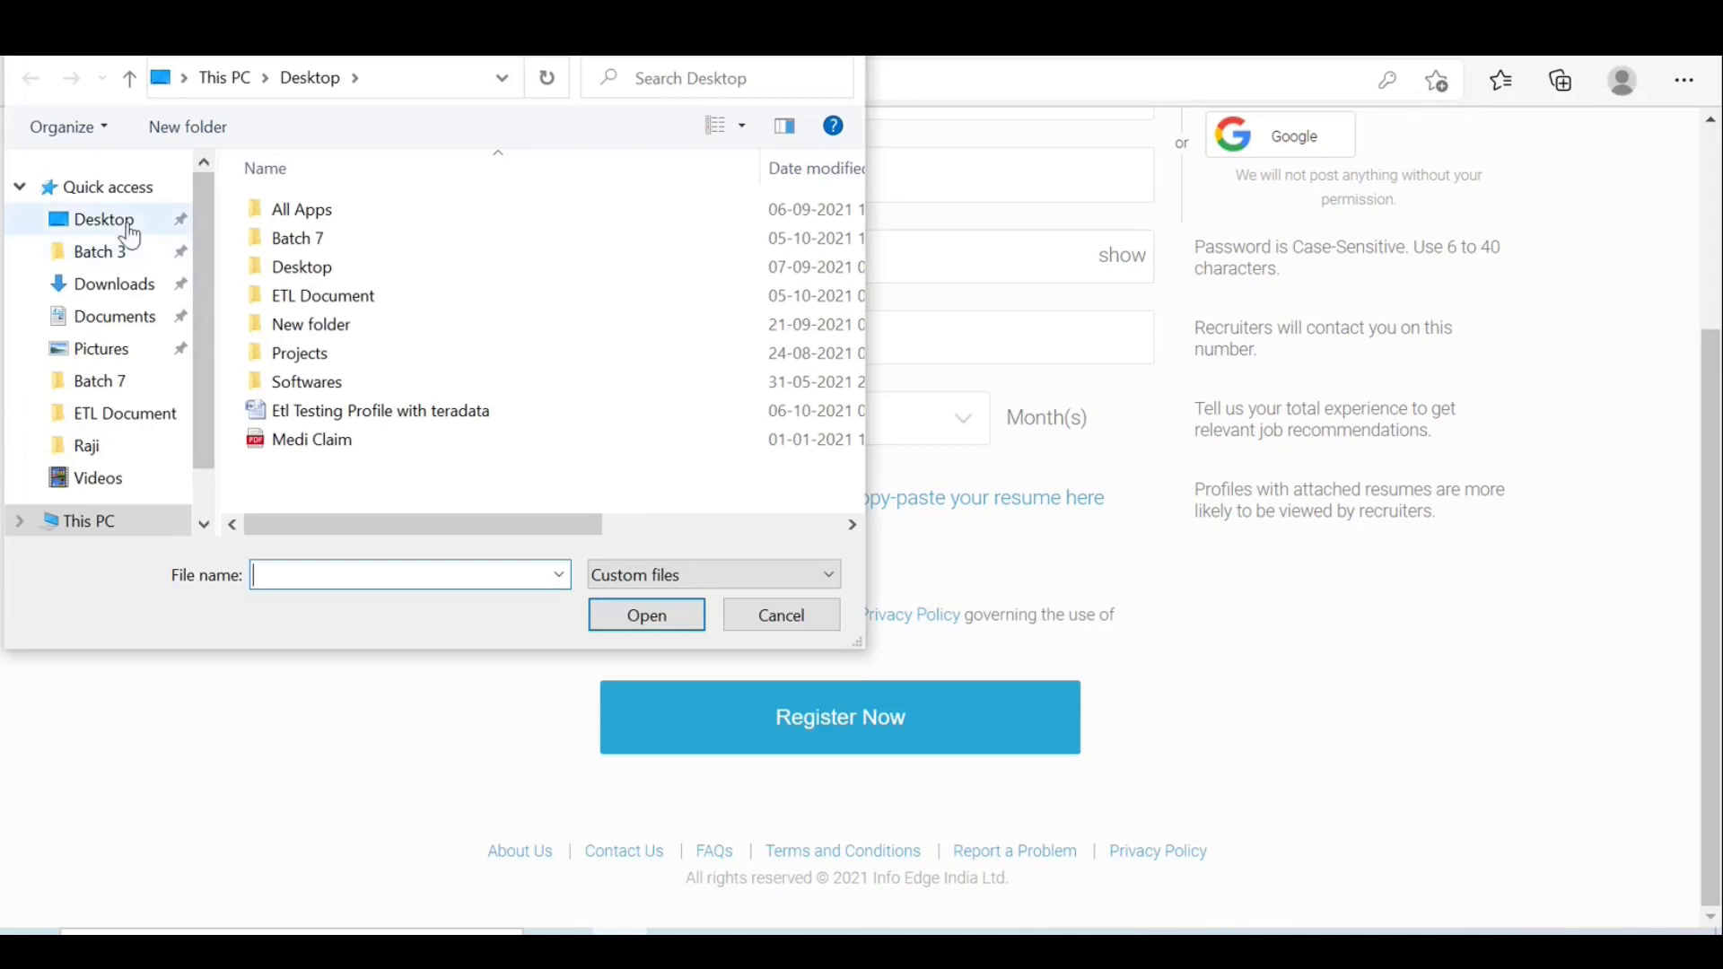
{"action": "left_click", "coordinate": [130, 231]}
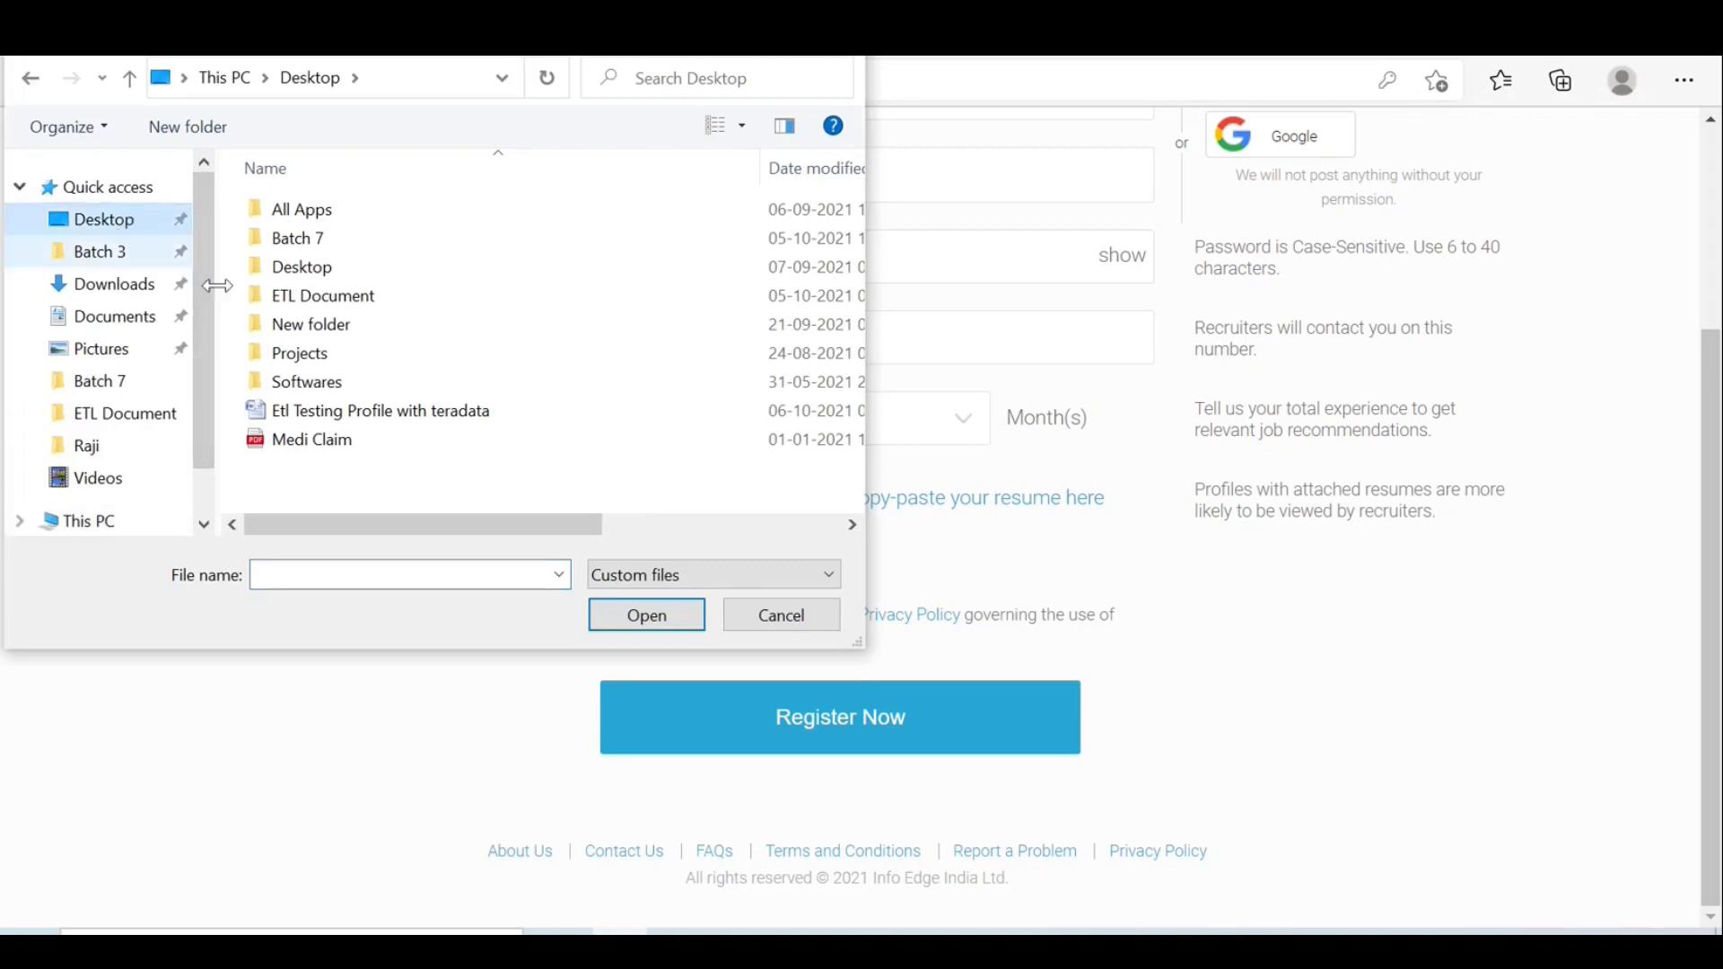
{"action": "left_click", "coordinate": [427, 415]}
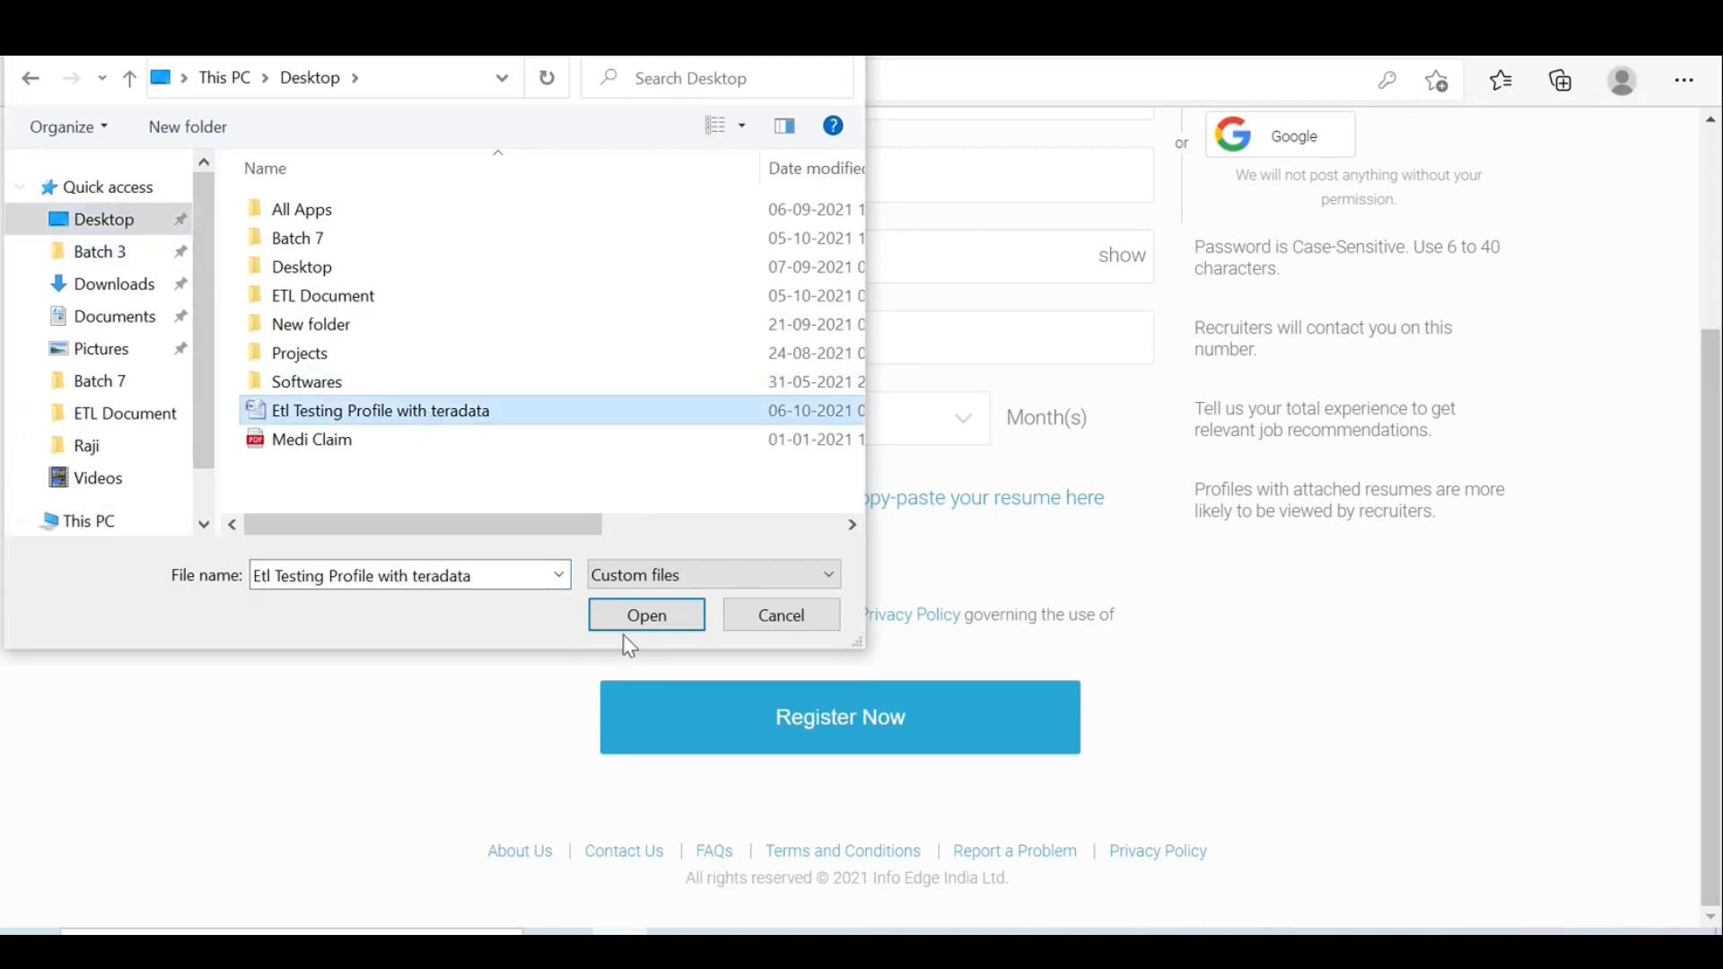
{"action": "left_click", "coordinate": [646, 623]}
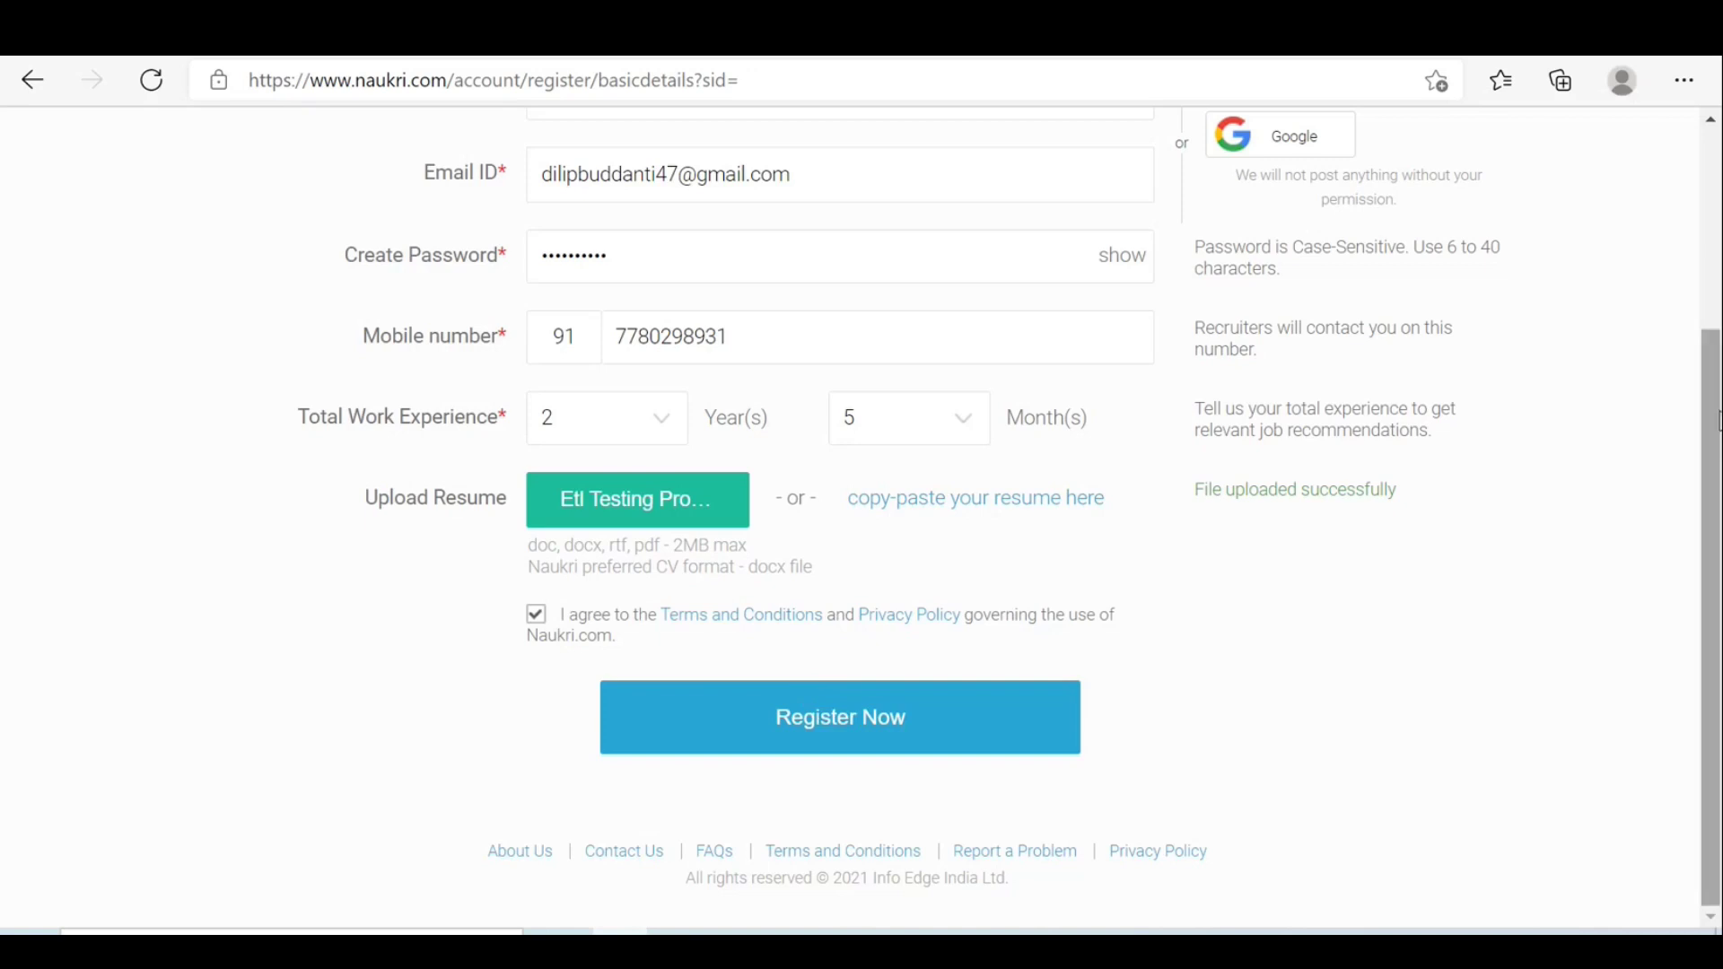
{"action": "left_click_drag", "start_coordinate": [1714, 425], "coordinate": [1713, 366]}
{"action": "scroll", "coordinate": [1715, 377], "scroll_direction": "down", "scroll_amount": 1}
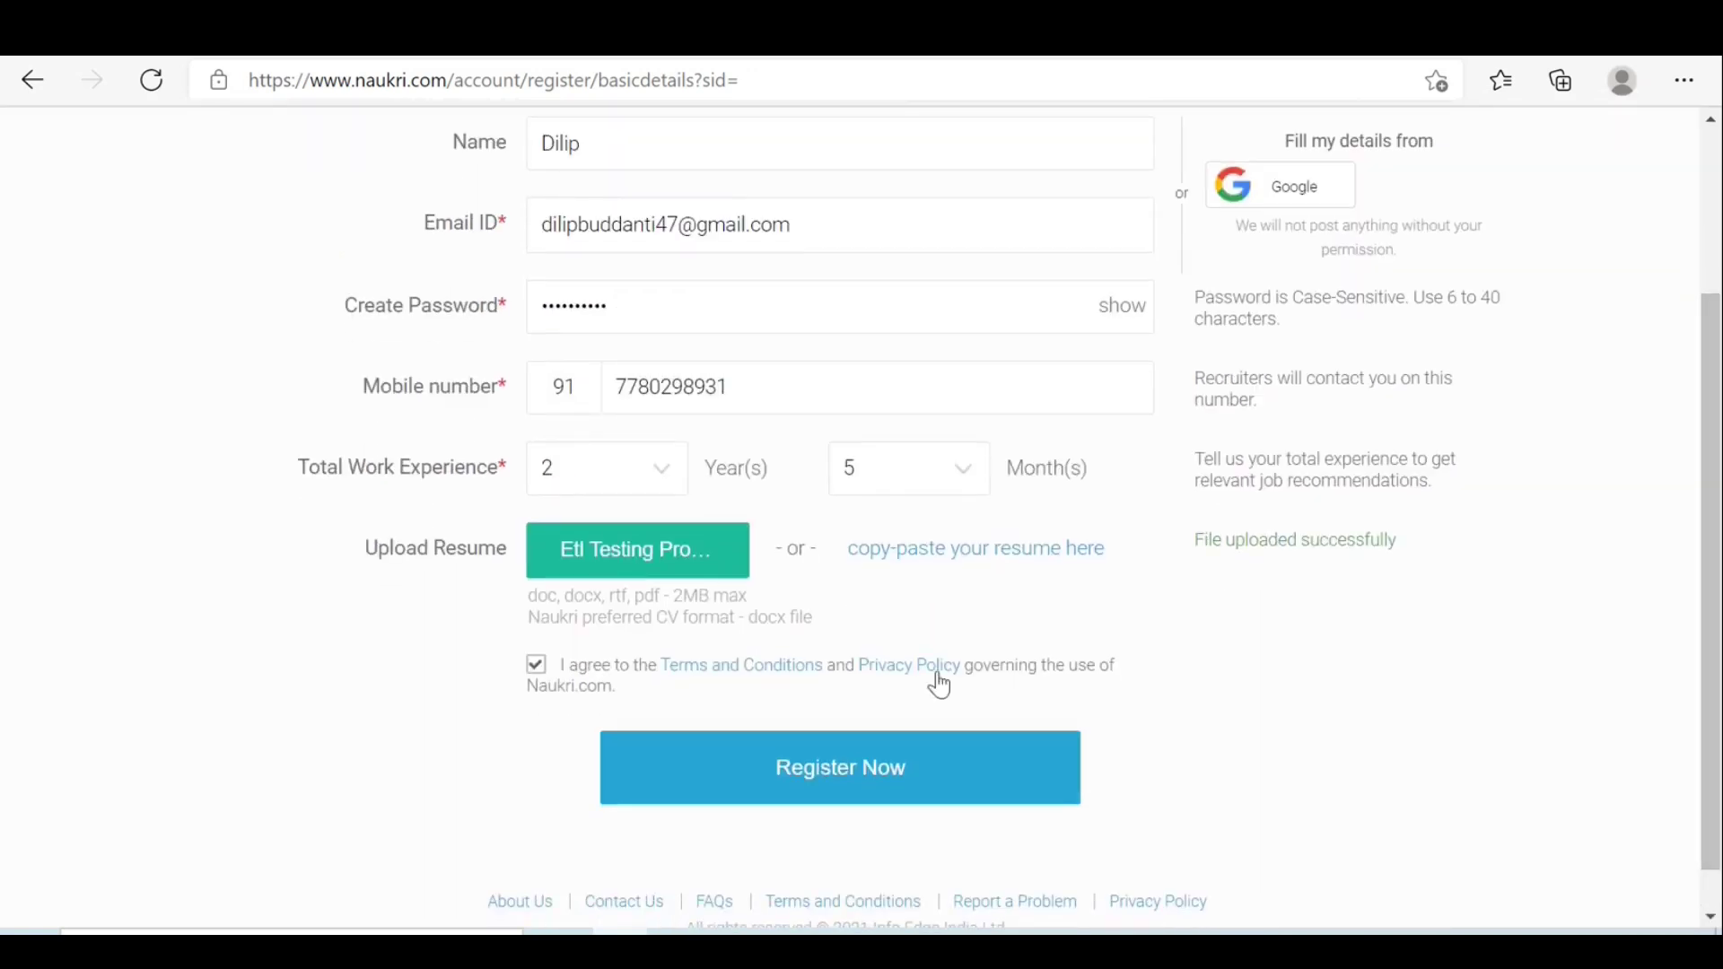
{"action": "left_click", "coordinate": [811, 767]}
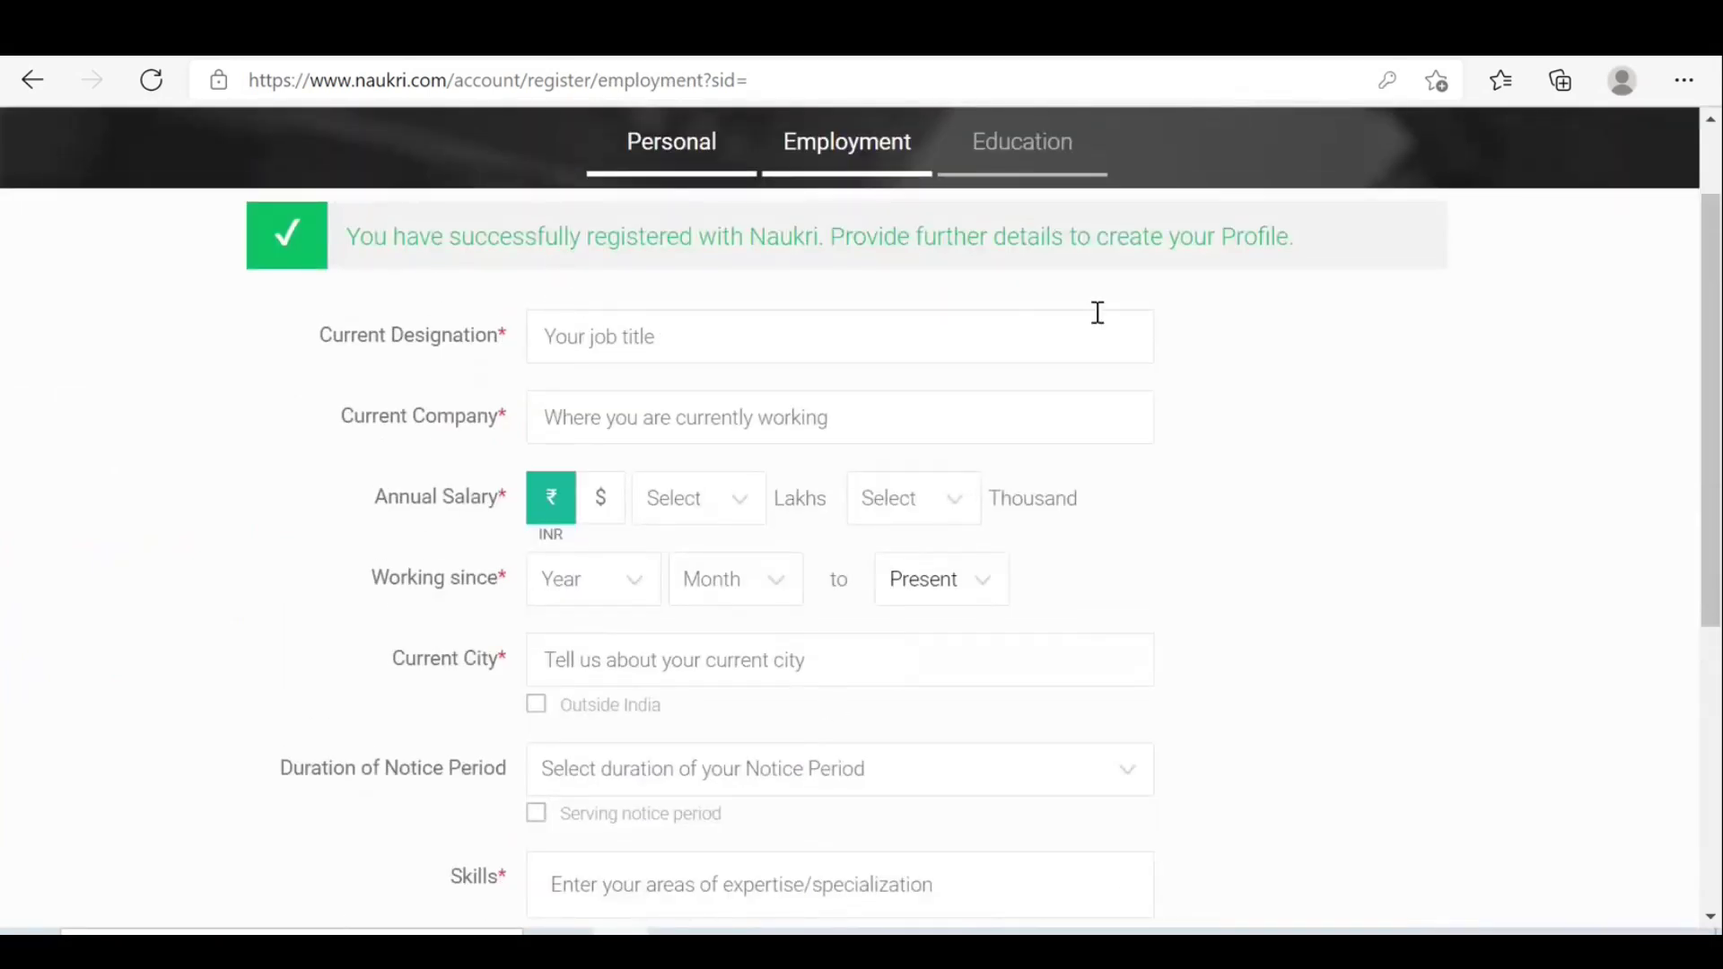
Set the current designation to QA Engineer, replacing an initial ETL Tester choice.
{"action": "left_click", "coordinate": [725, 333]}
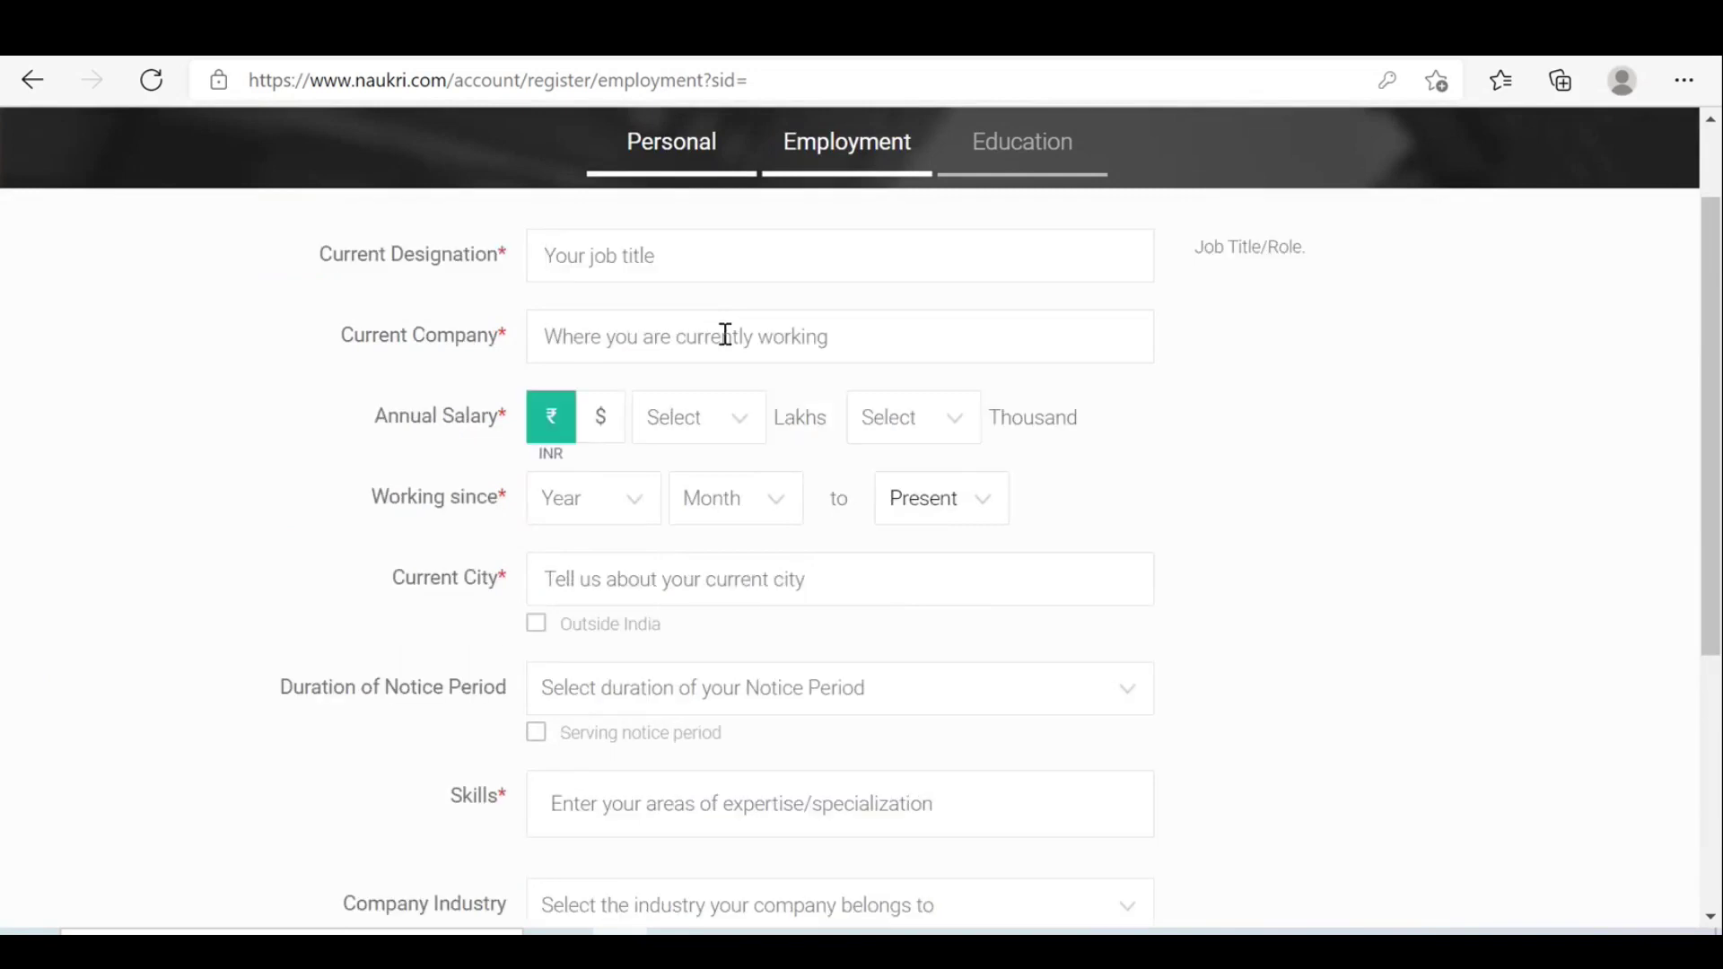
{"action": "type", "text": "ETL "}
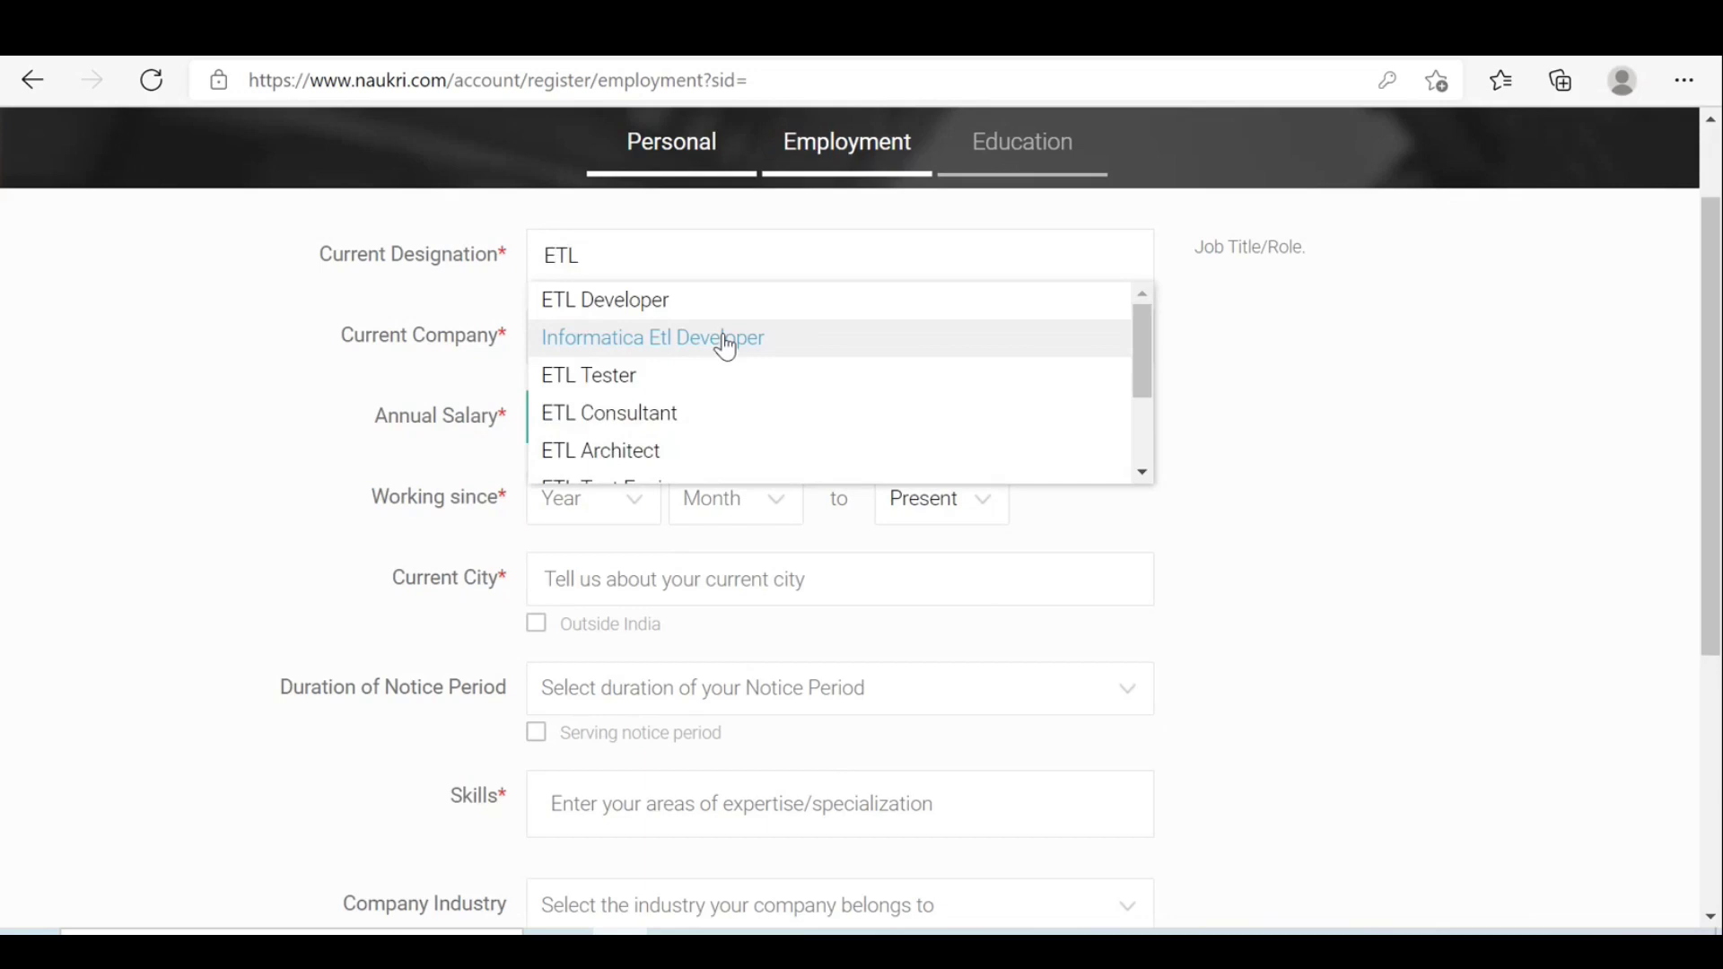
{"action": "type", "text": "T"}
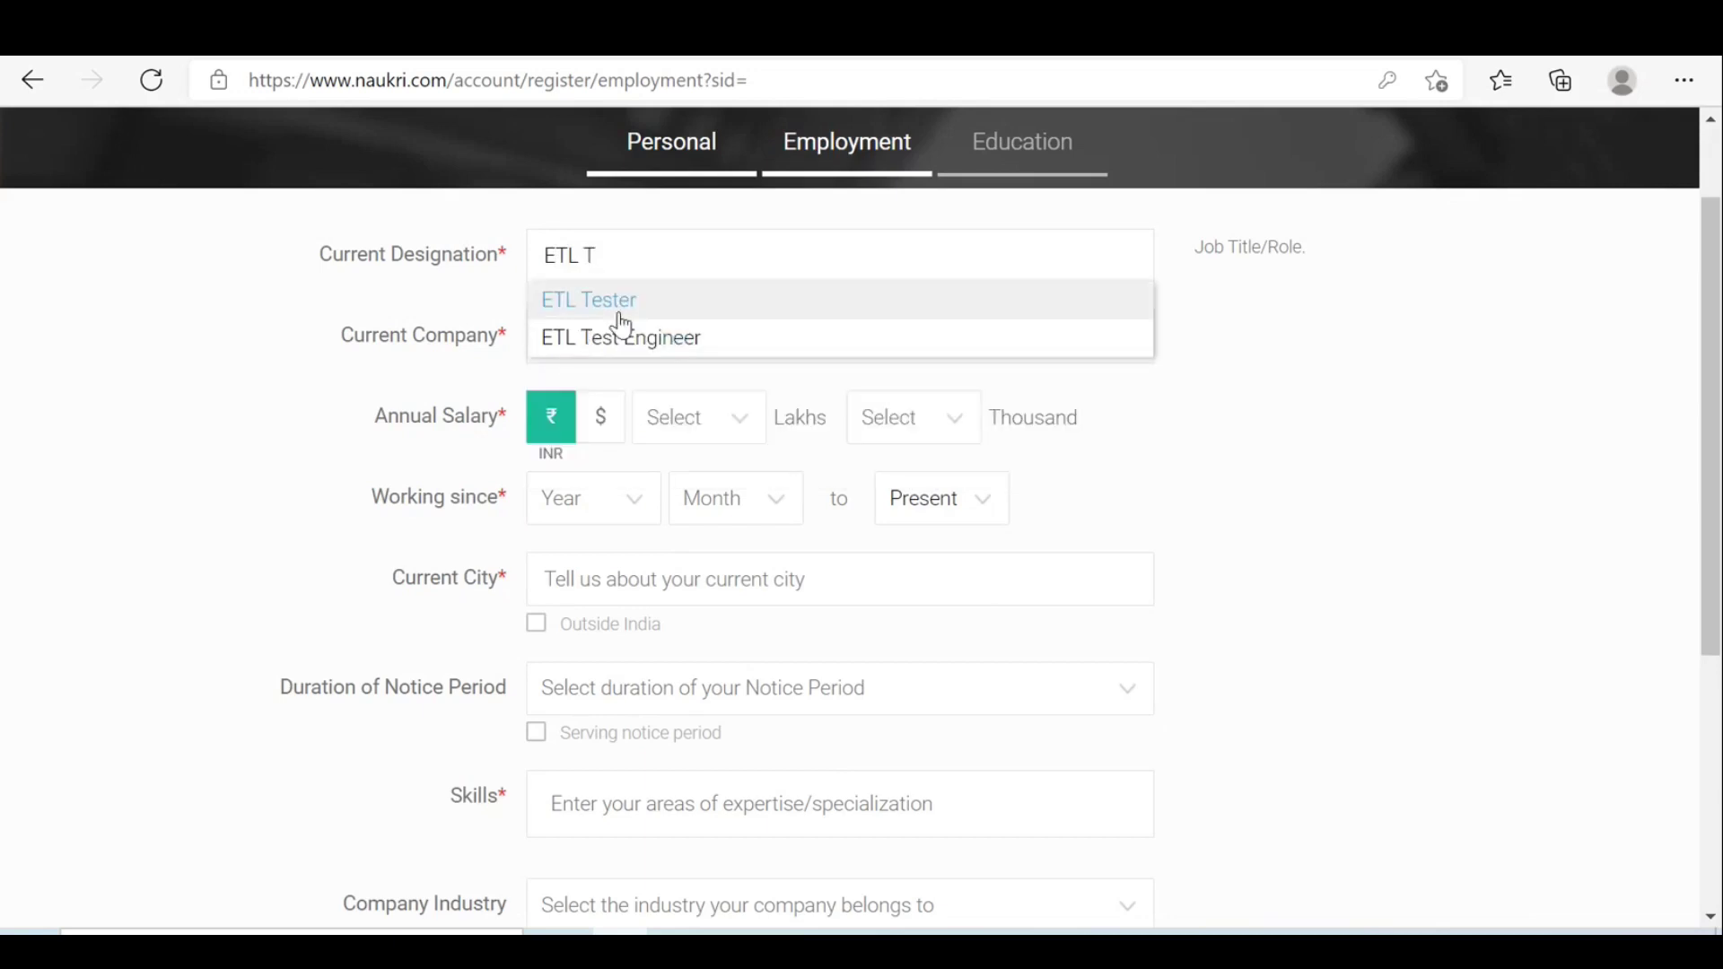
{"action": "left_click", "coordinate": [620, 319]}
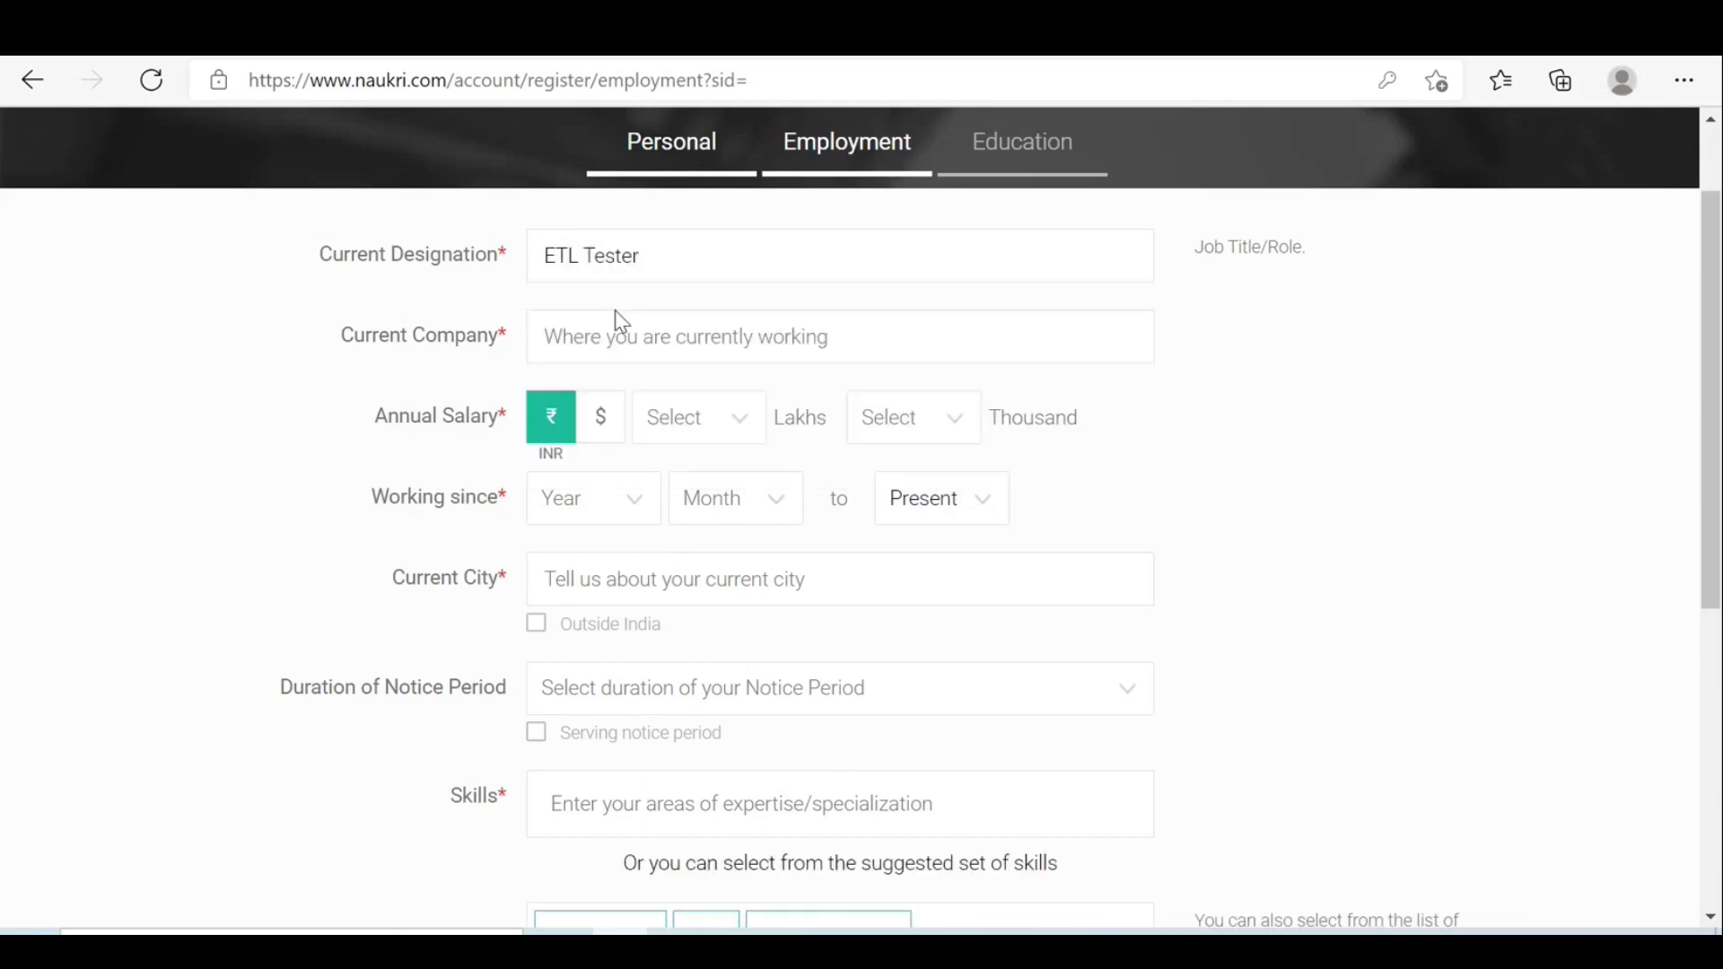
{"action": "left_click", "coordinate": [739, 266]}
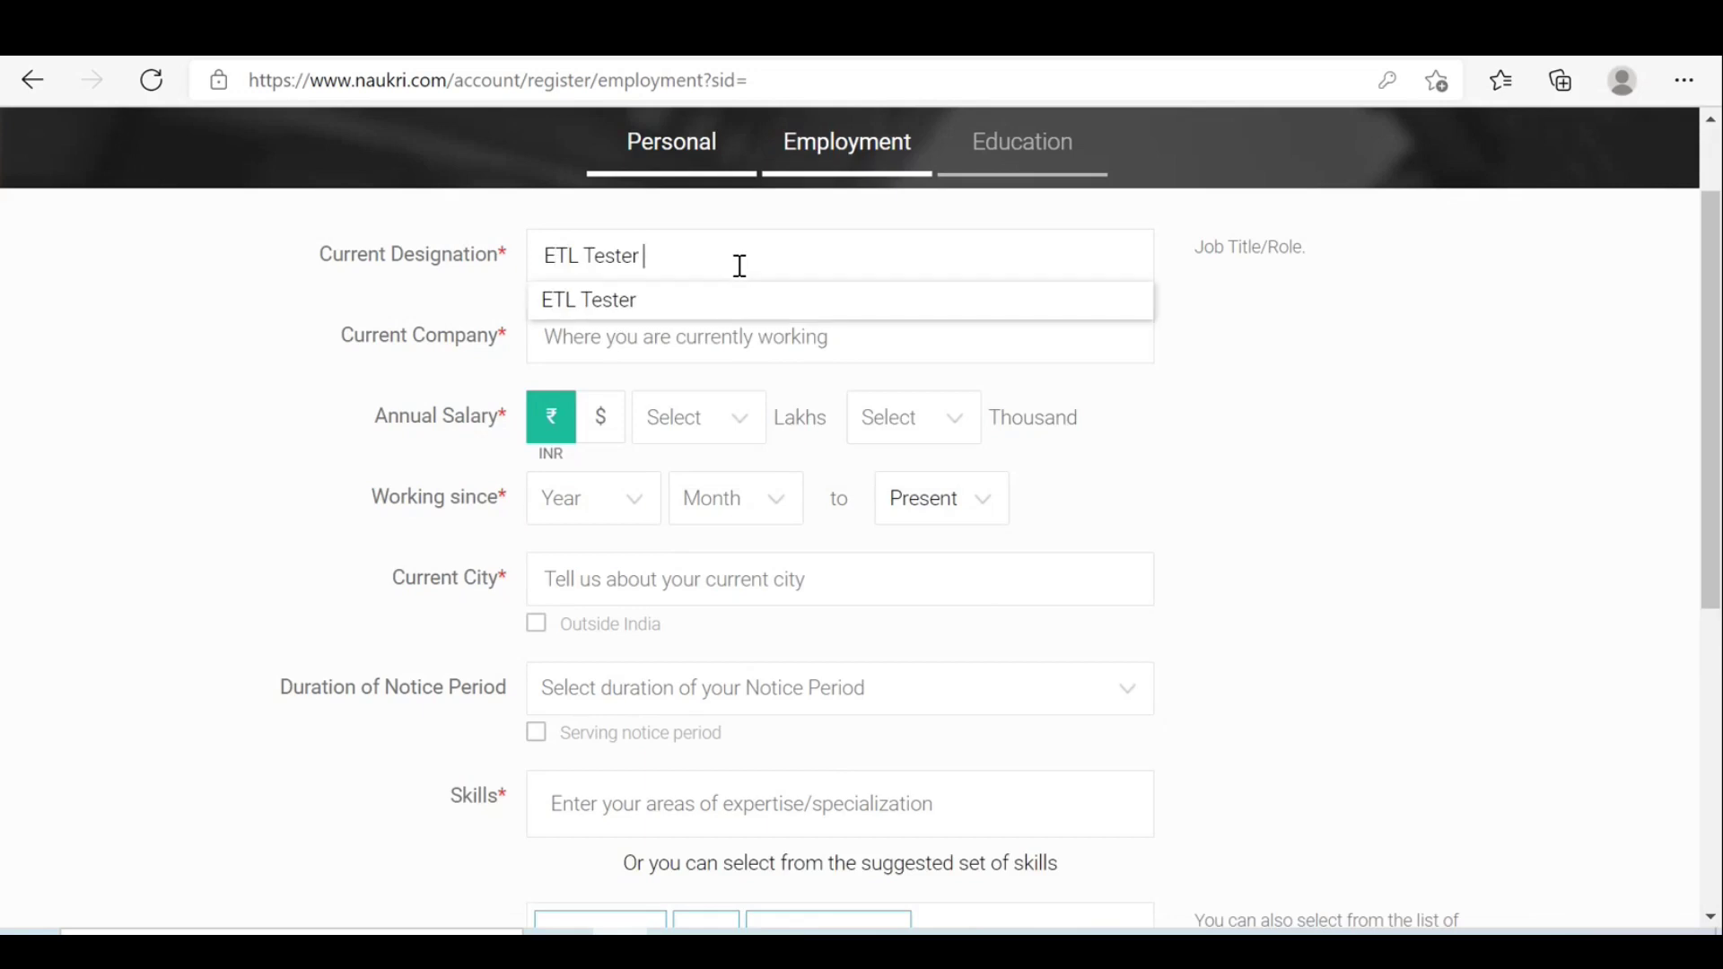
{"action": "type", "text": "wi"}
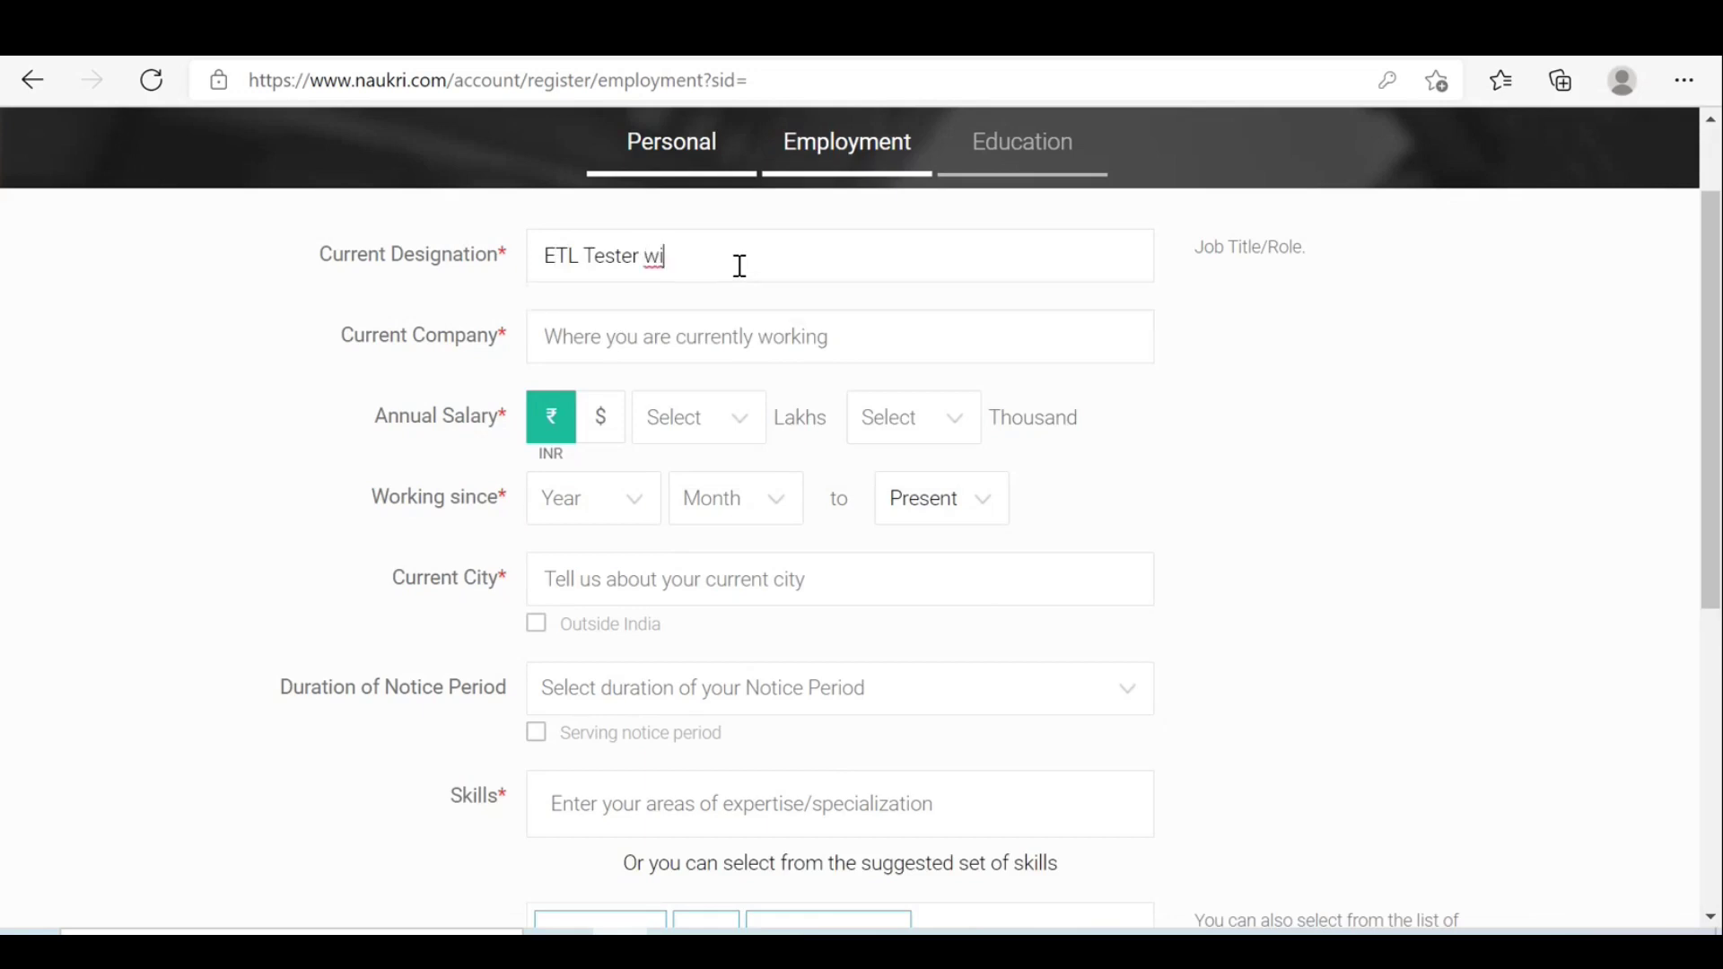
{"action": "key", "text": "BackSpace"}
{"action": "key", "text": "BackSpace"}
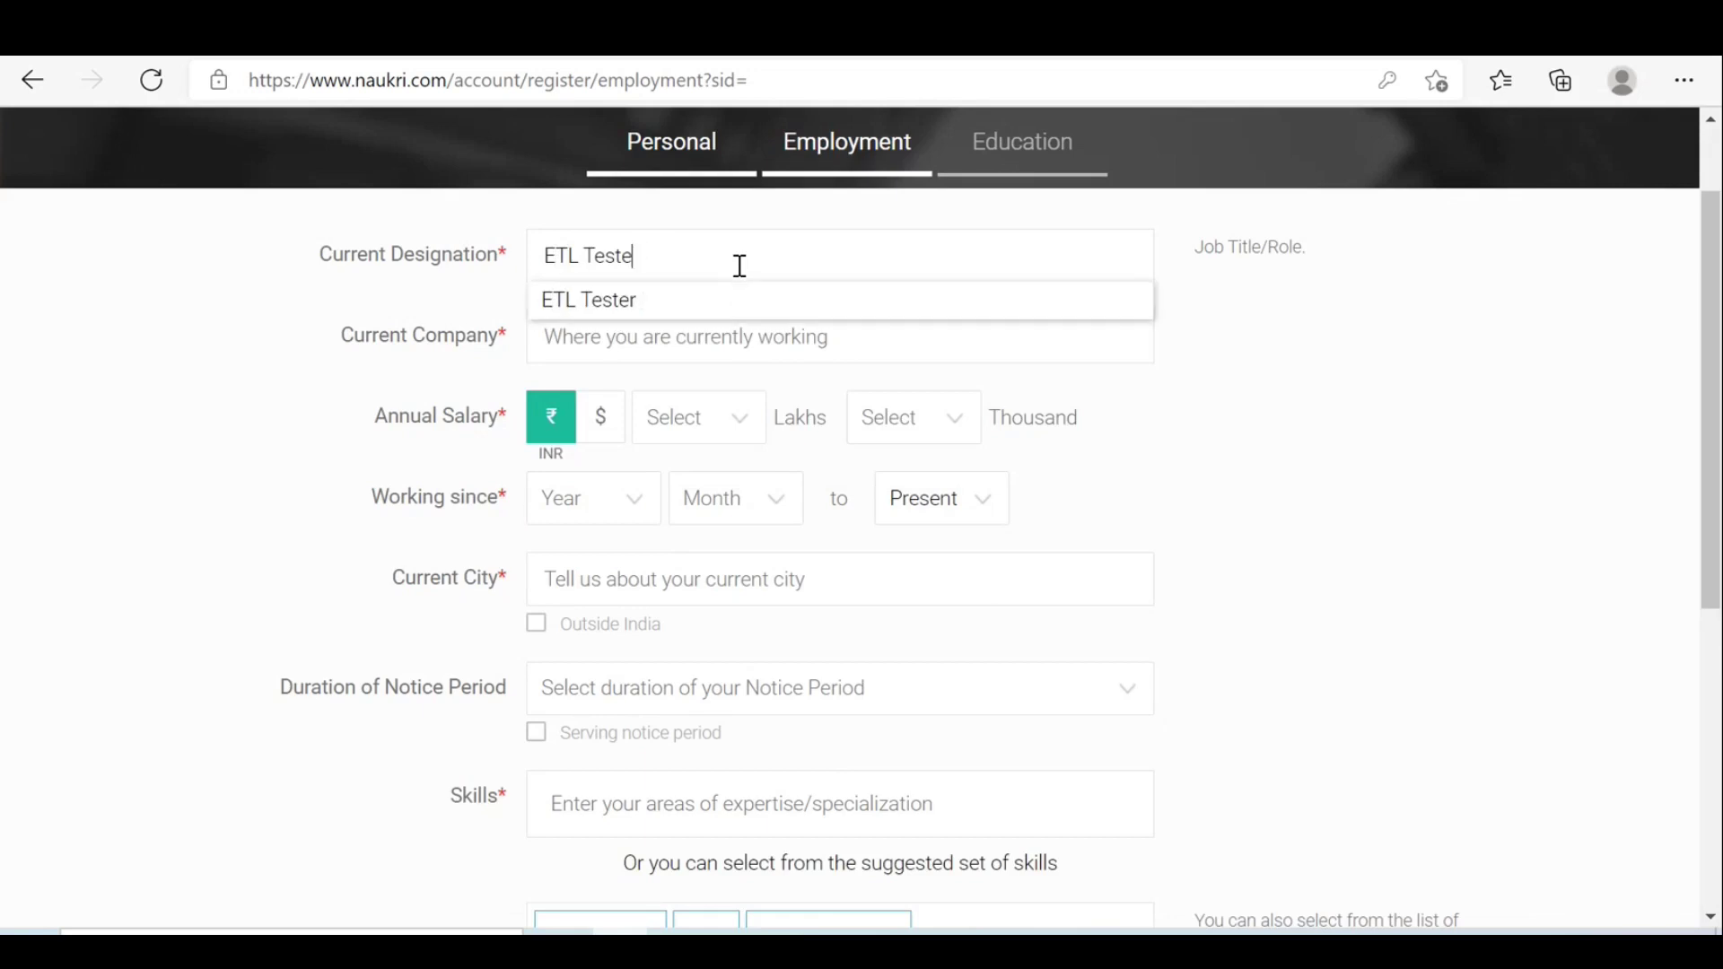
{"action": "key", "text": "BackSpace"}
{"action": "key", "text": "BackSpace"}
{"action": "key", "text": "BackSpace"}
{"action": "key", "text": "BackSpace"}
{"action": "key", "text": "BackSpace"}
{"action": "key", "text": "BackSpace"}
{"action": "key", "text": "BackSpace"}
{"action": "key", "text": "BackSpace"}
{"action": "key", "text": "BackSpace"}
{"action": "type", "text": "QA"}
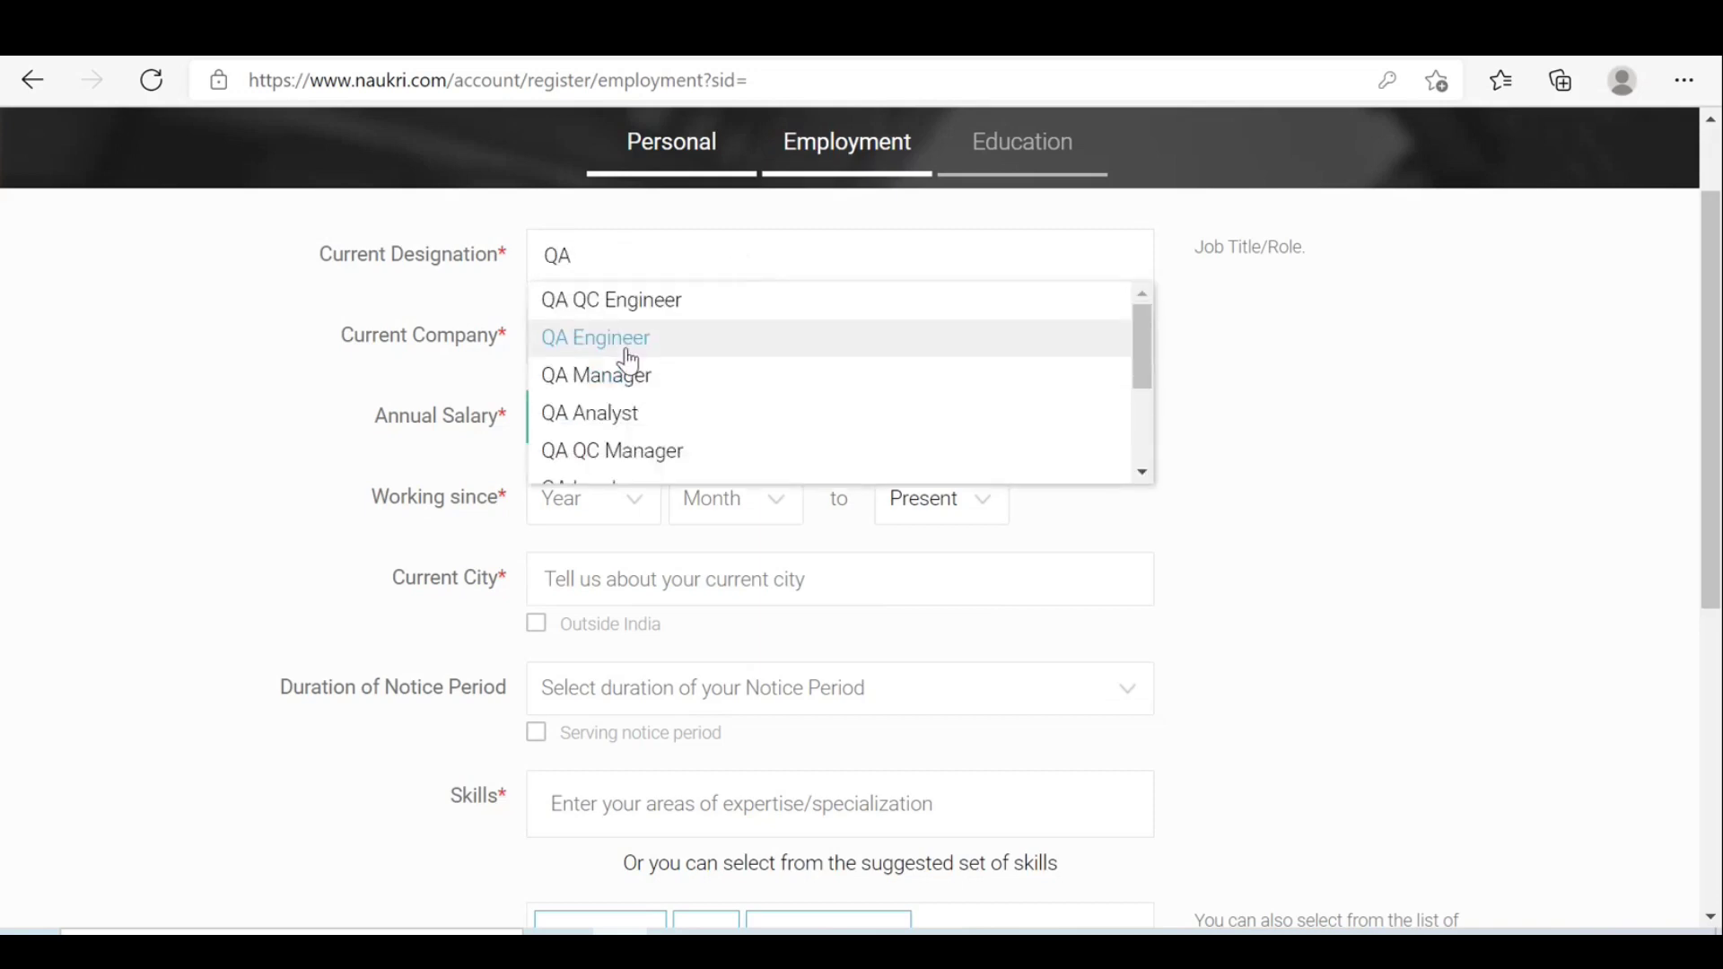
{"action": "left_click", "coordinate": [627, 340]}
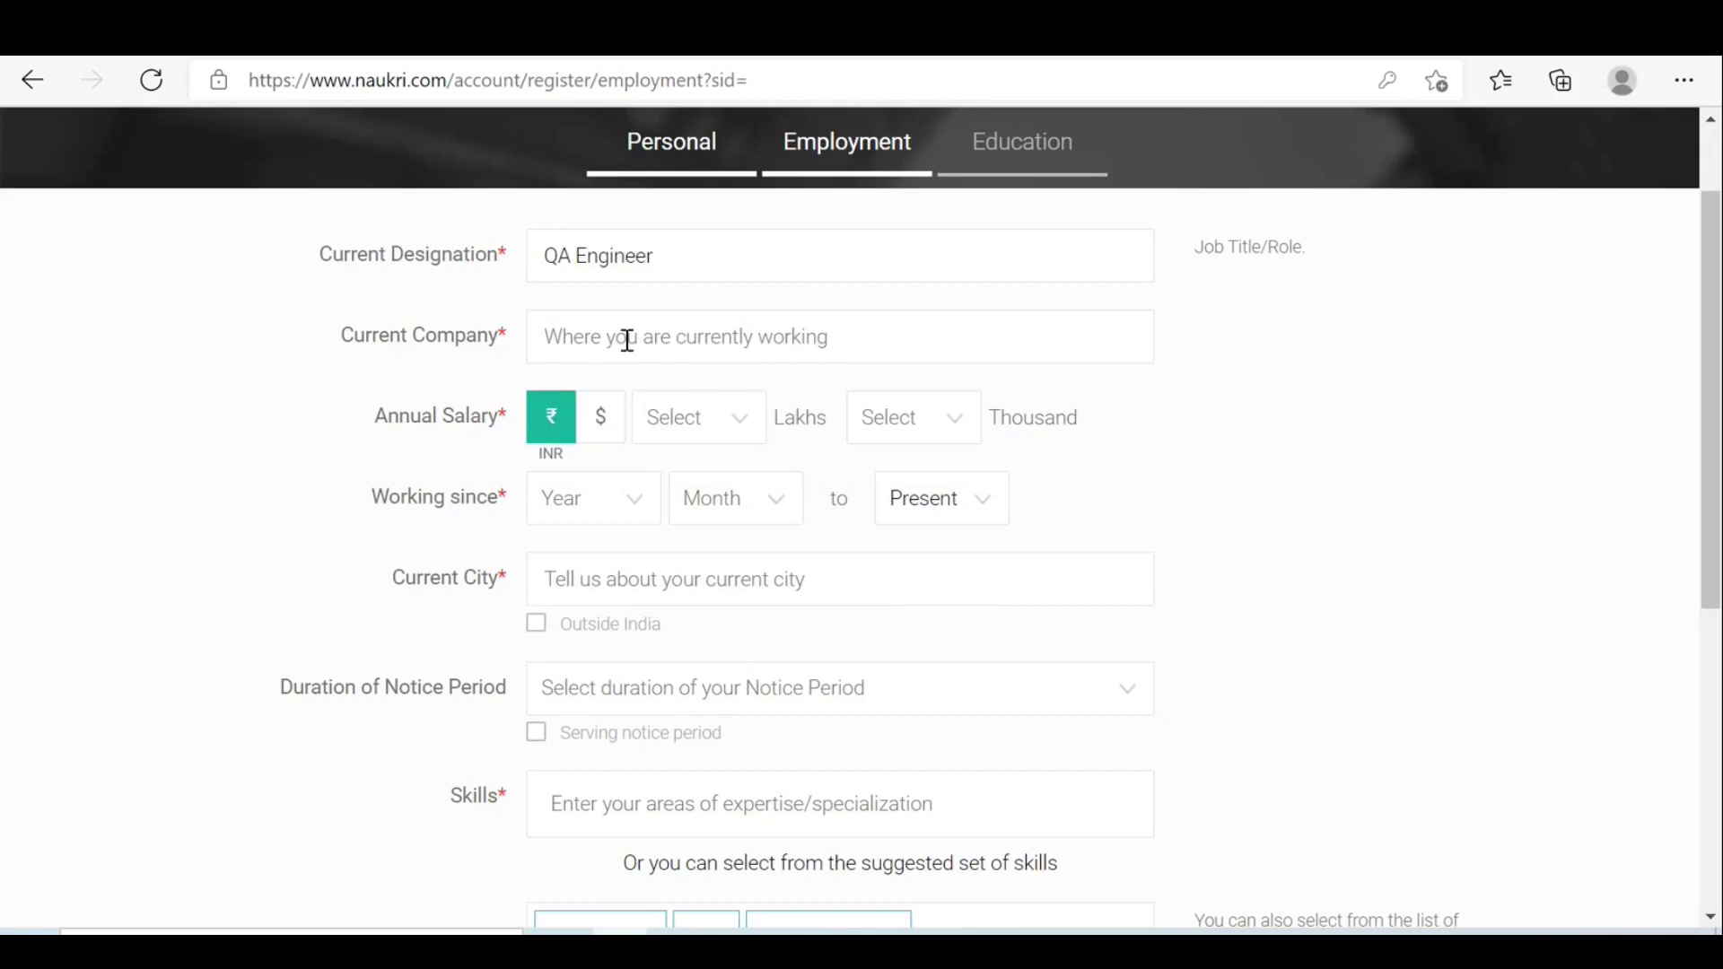
Set the current company to Tata Consultancy Services Ltd. via the 'TCS' search.
{"action": "left_click", "coordinate": [627, 339]}
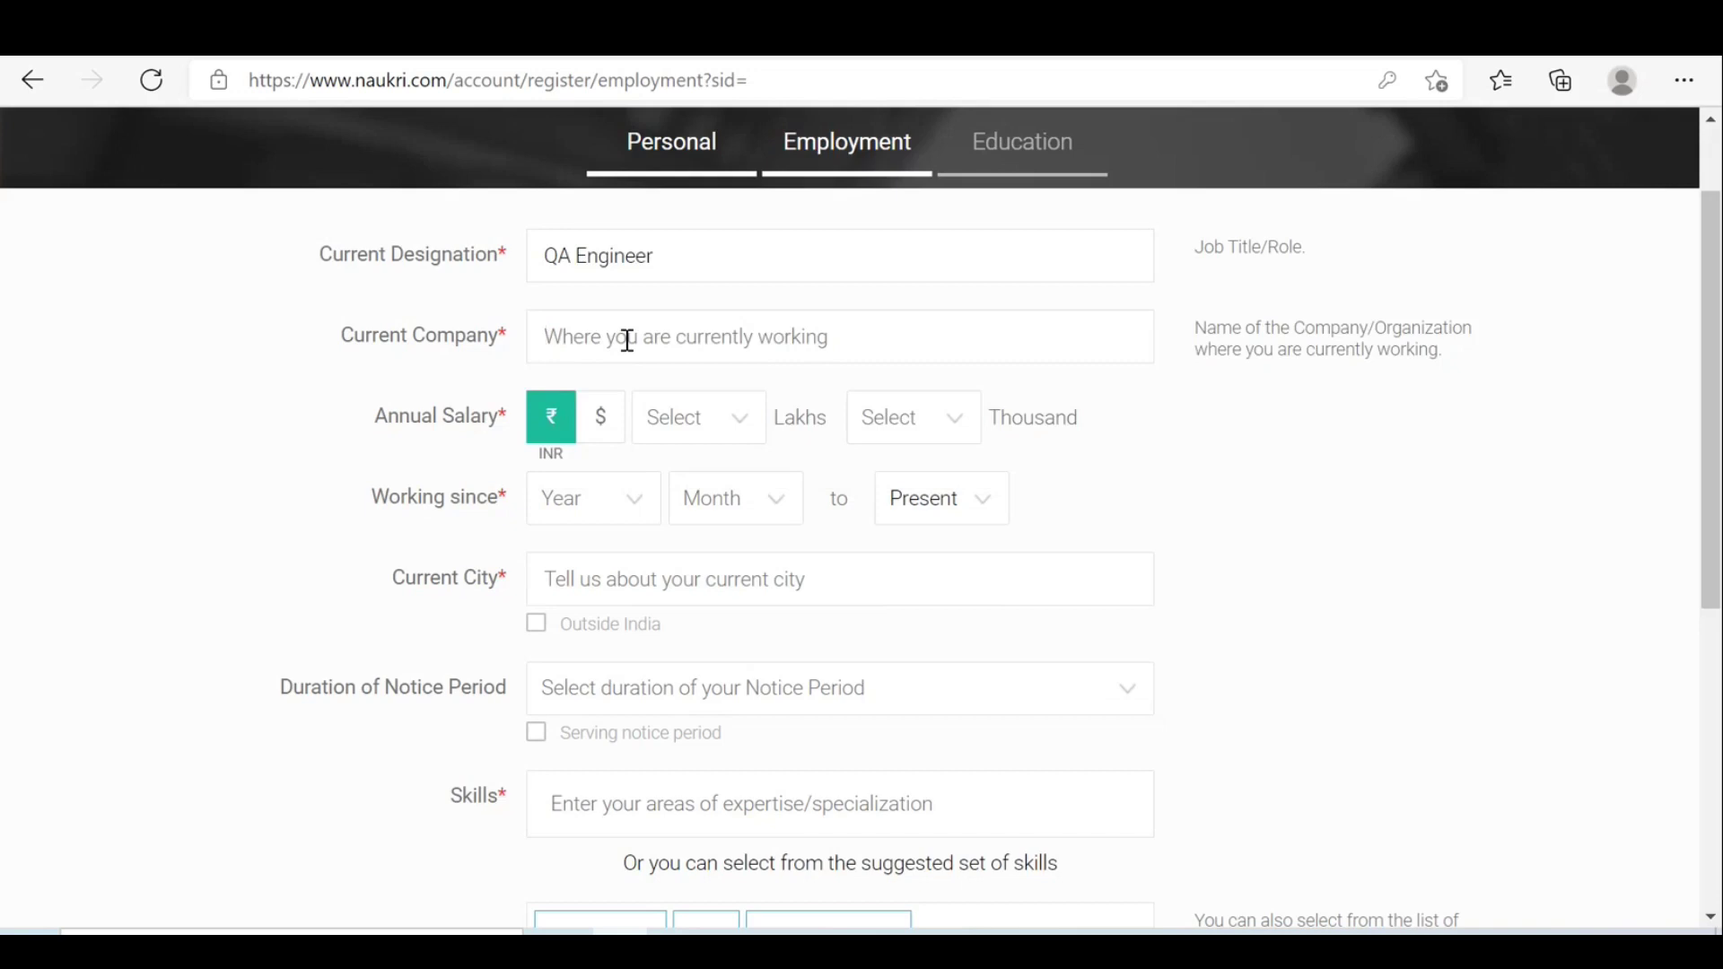
{"action": "type", "text": "TCS"}
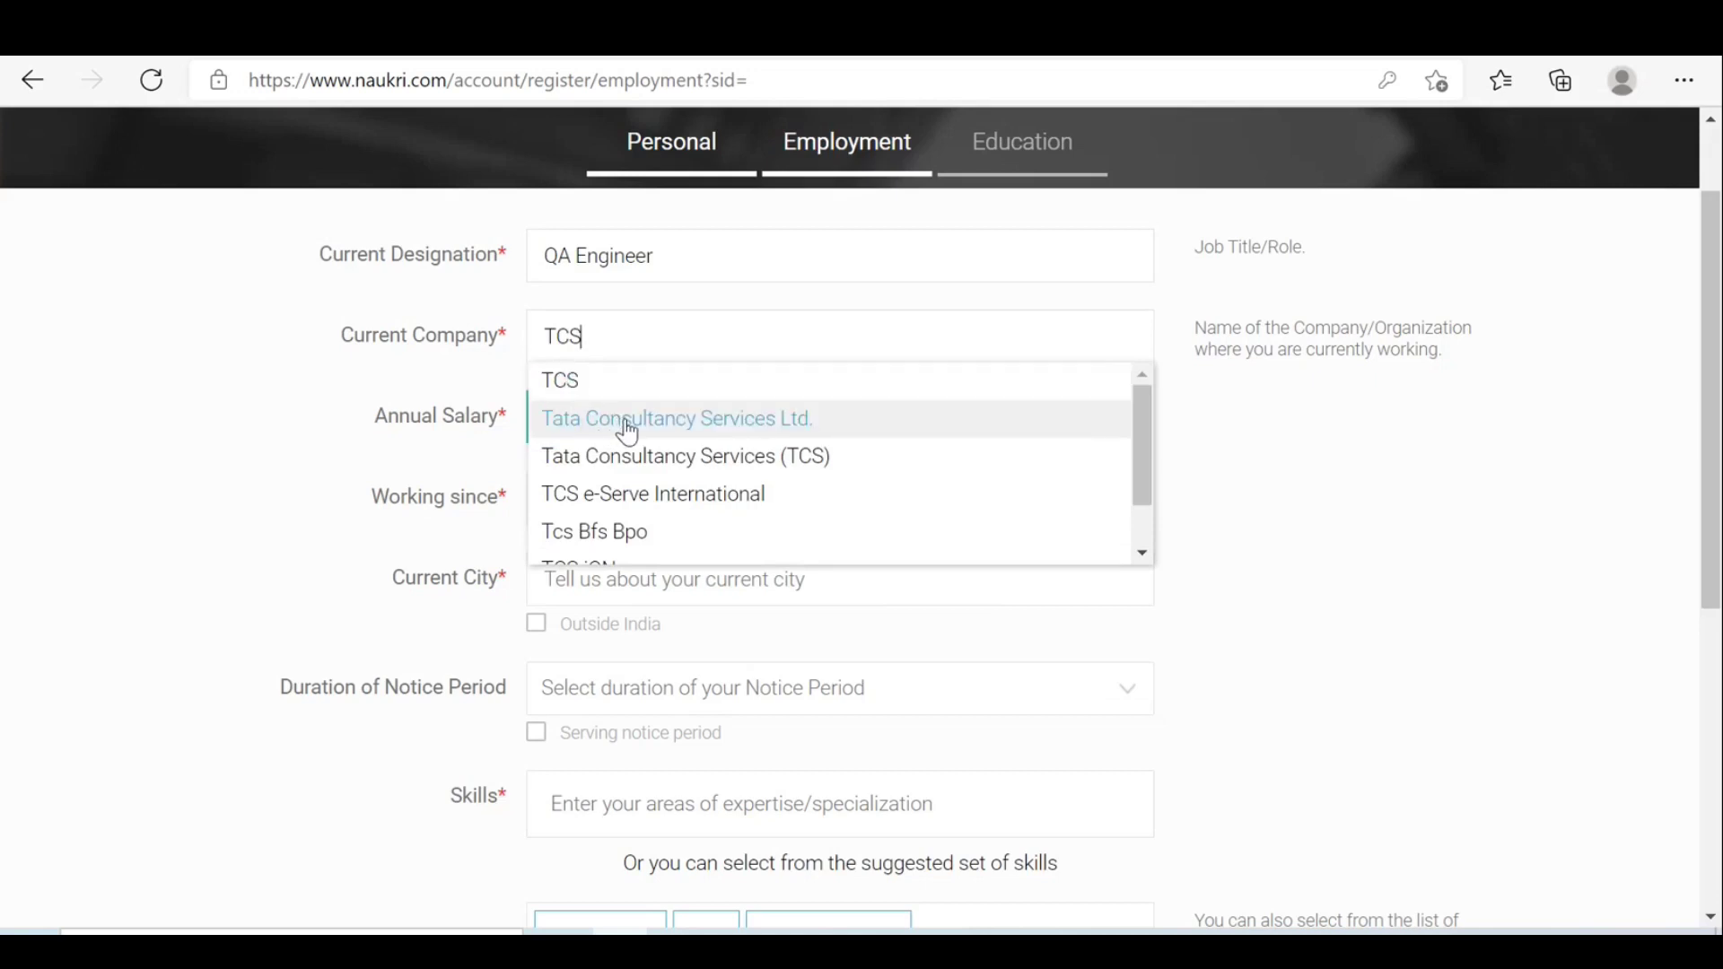
{"action": "left_click", "coordinate": [703, 422]}
Set the annual salary to 3 Lakhs 10 Thousand.
{"action": "left_click", "coordinate": [707, 416]}
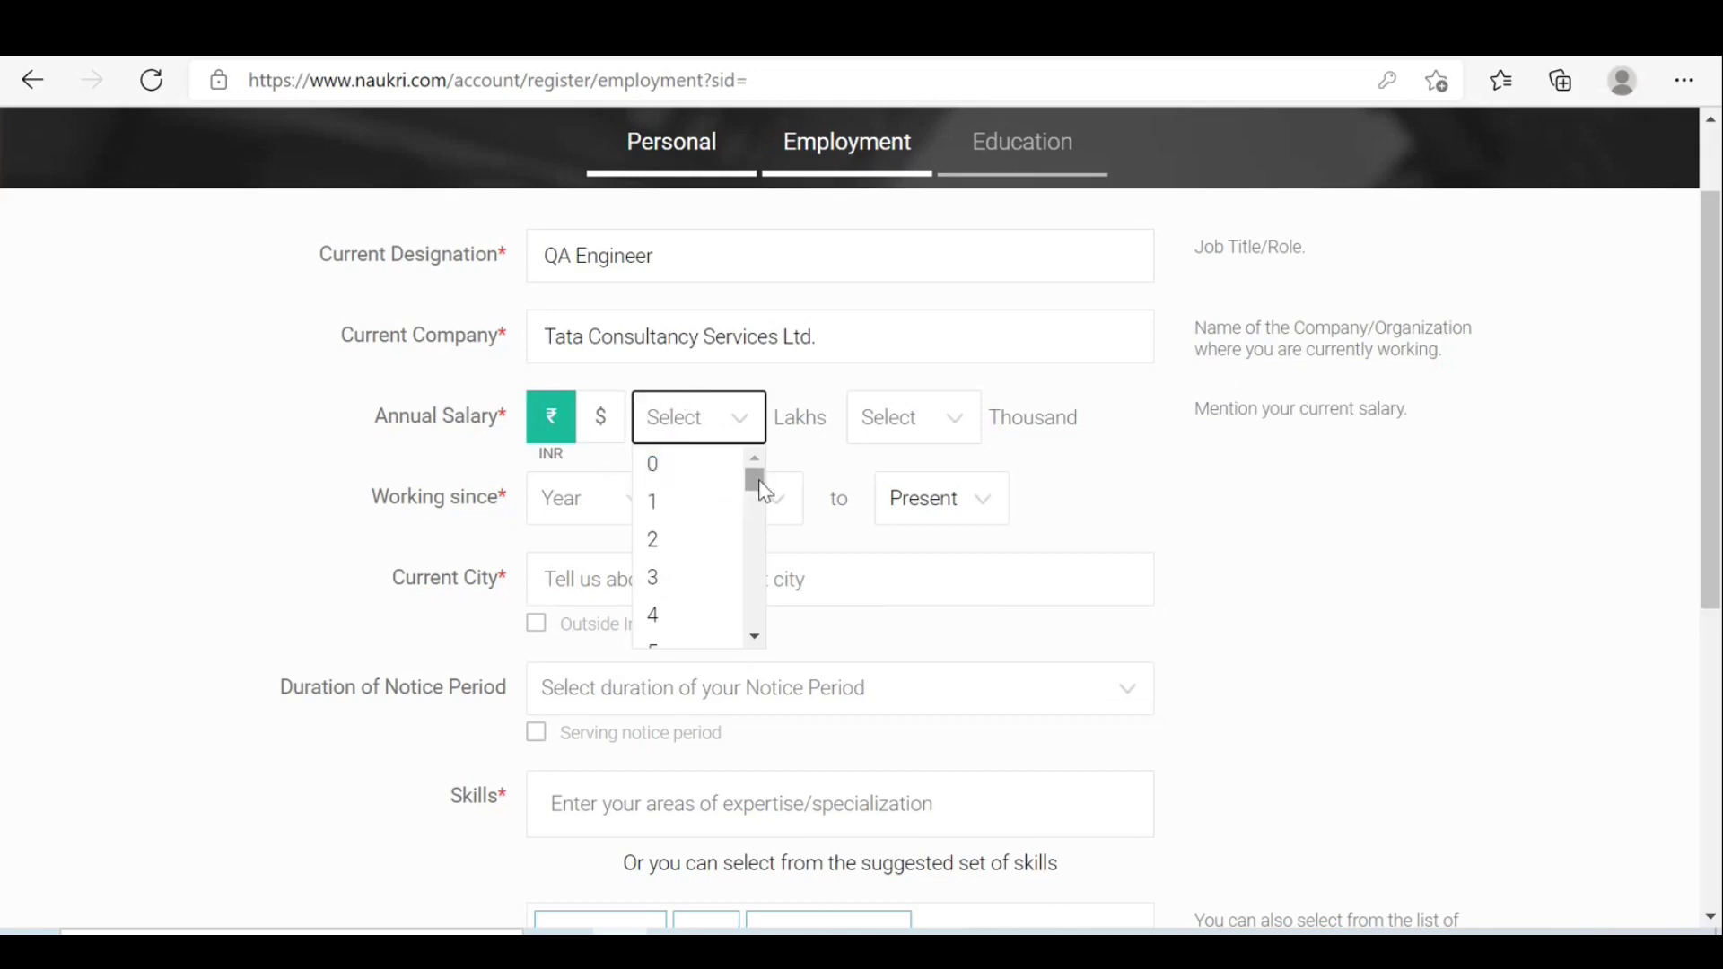
{"action": "left_click", "coordinate": [678, 599]}
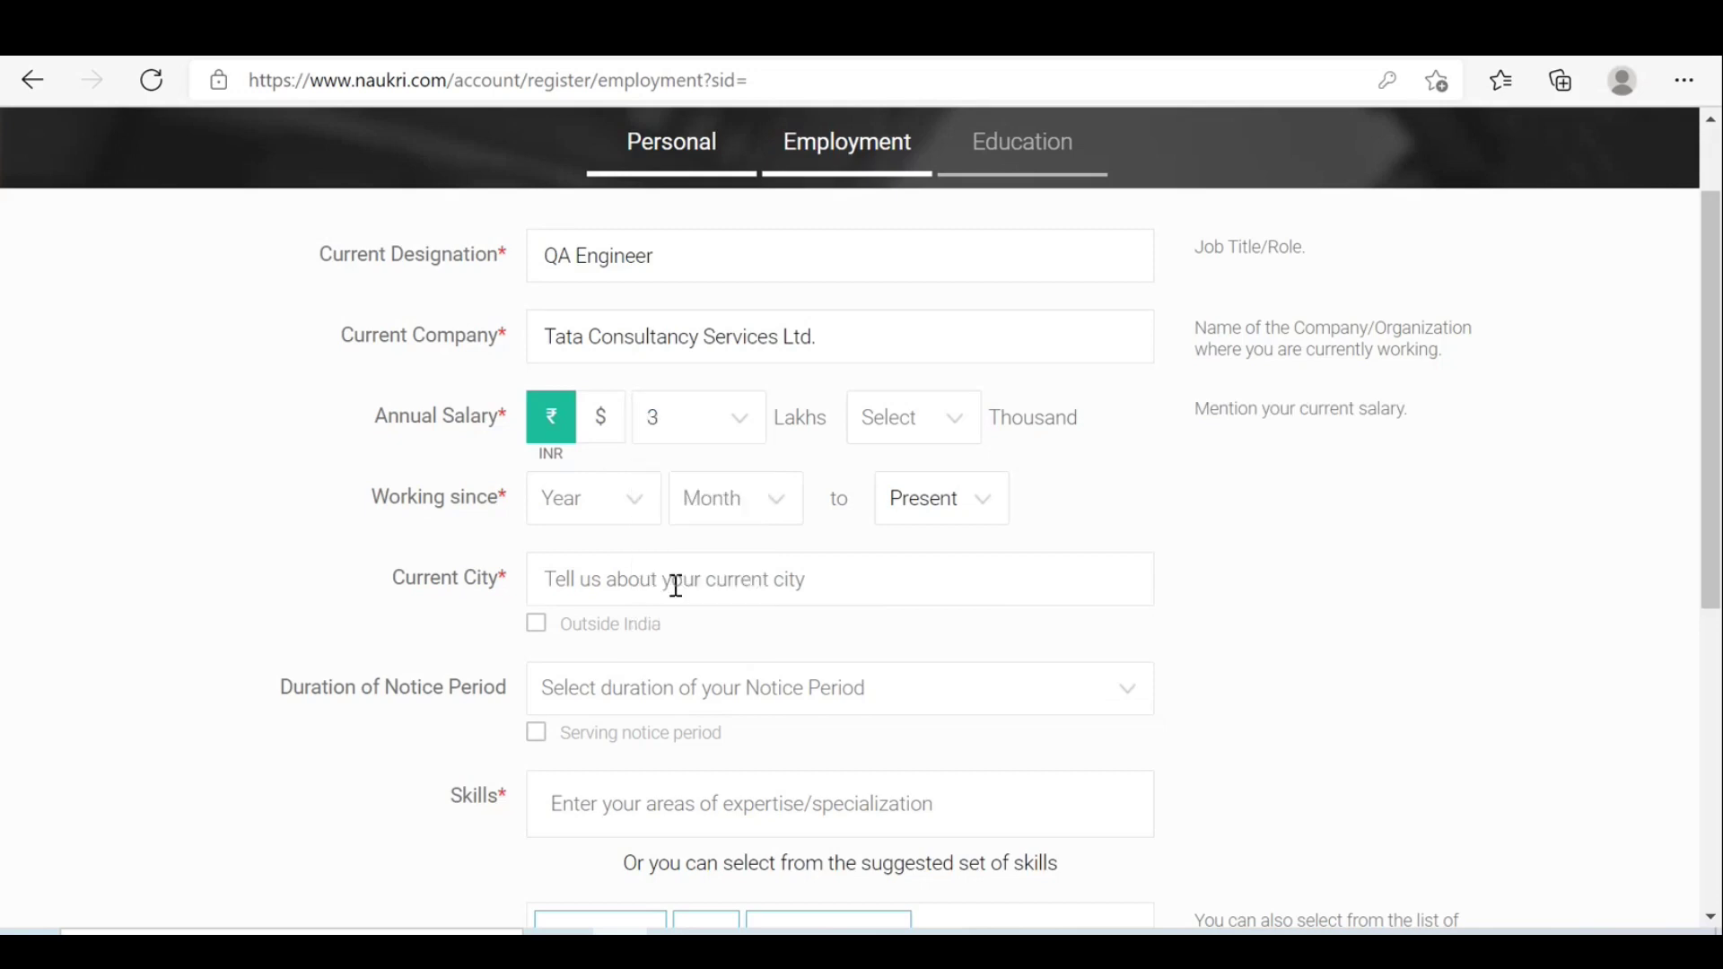
{"action": "left_click", "coordinate": [959, 437]}
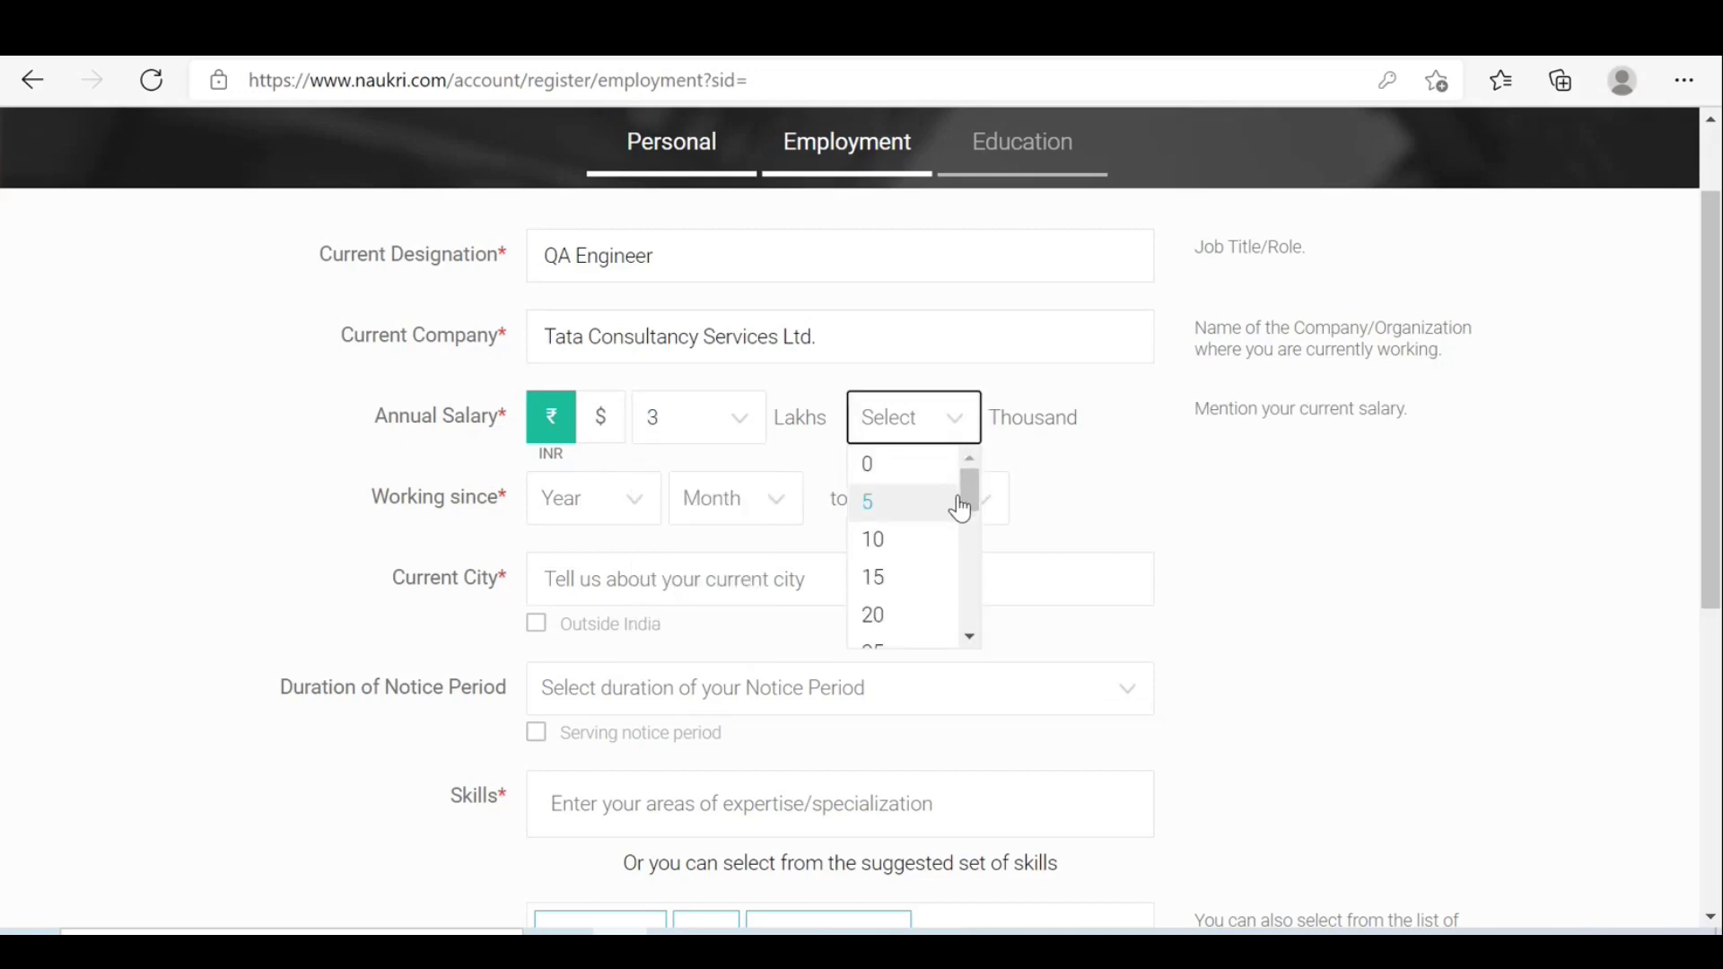
{"action": "left_click", "coordinate": [909, 543]}
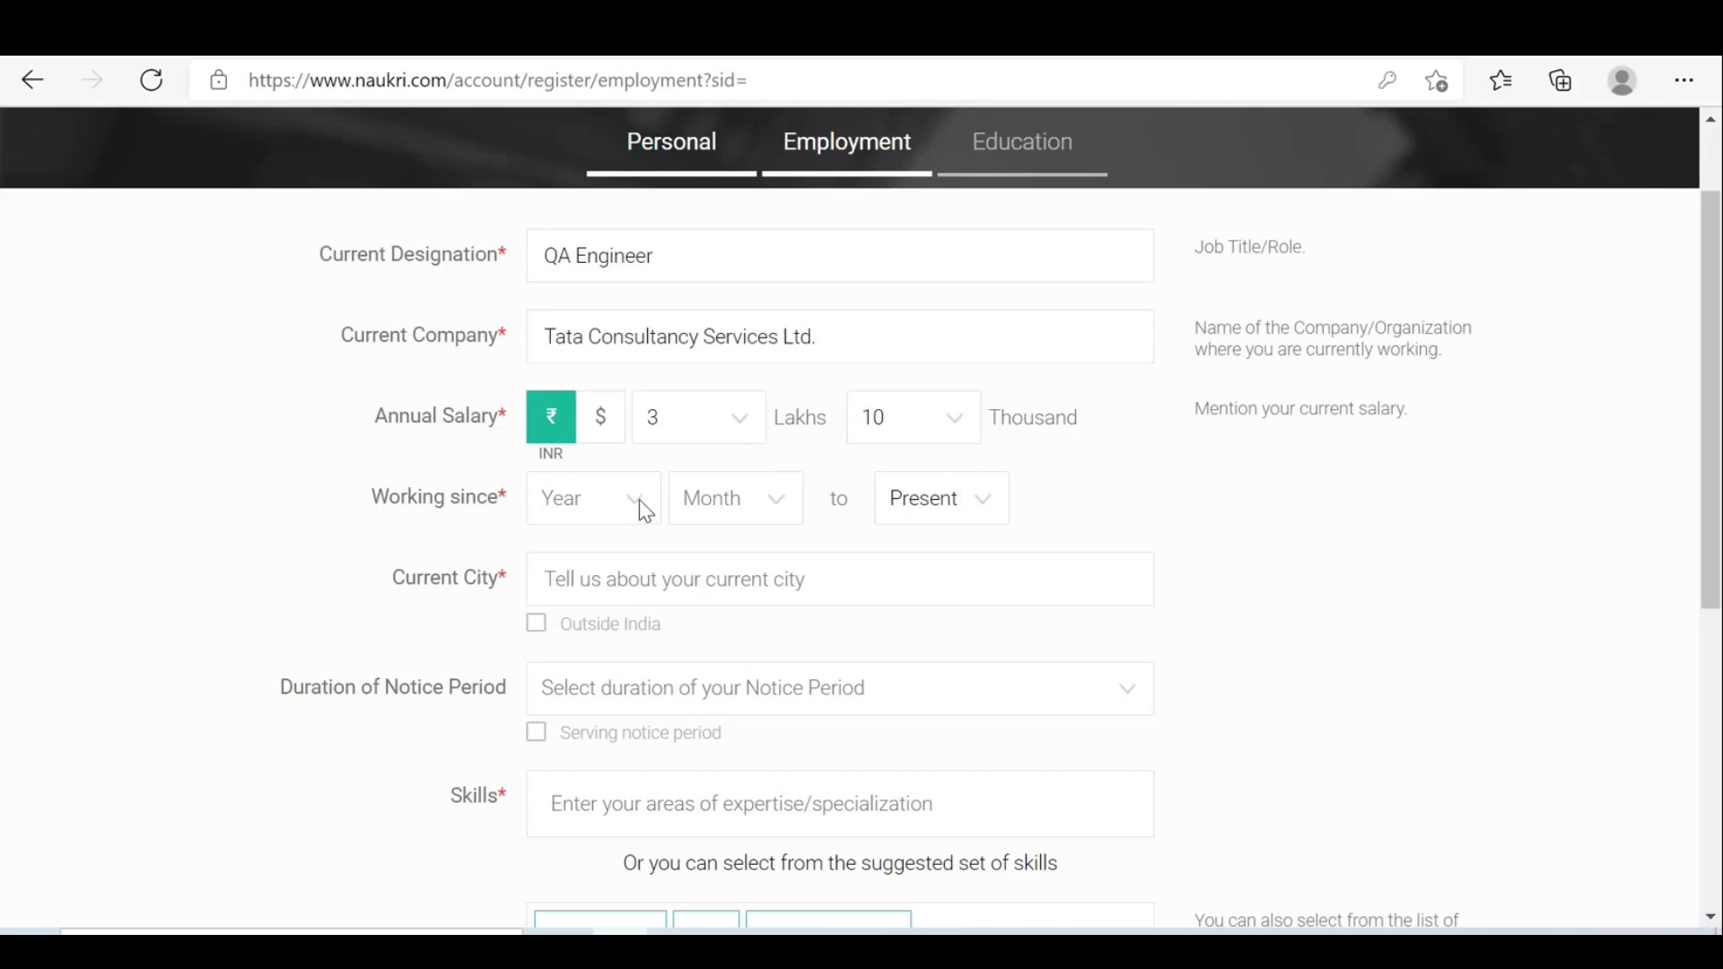
{"action": "mouse_move", "coordinate": [1066, 951]}
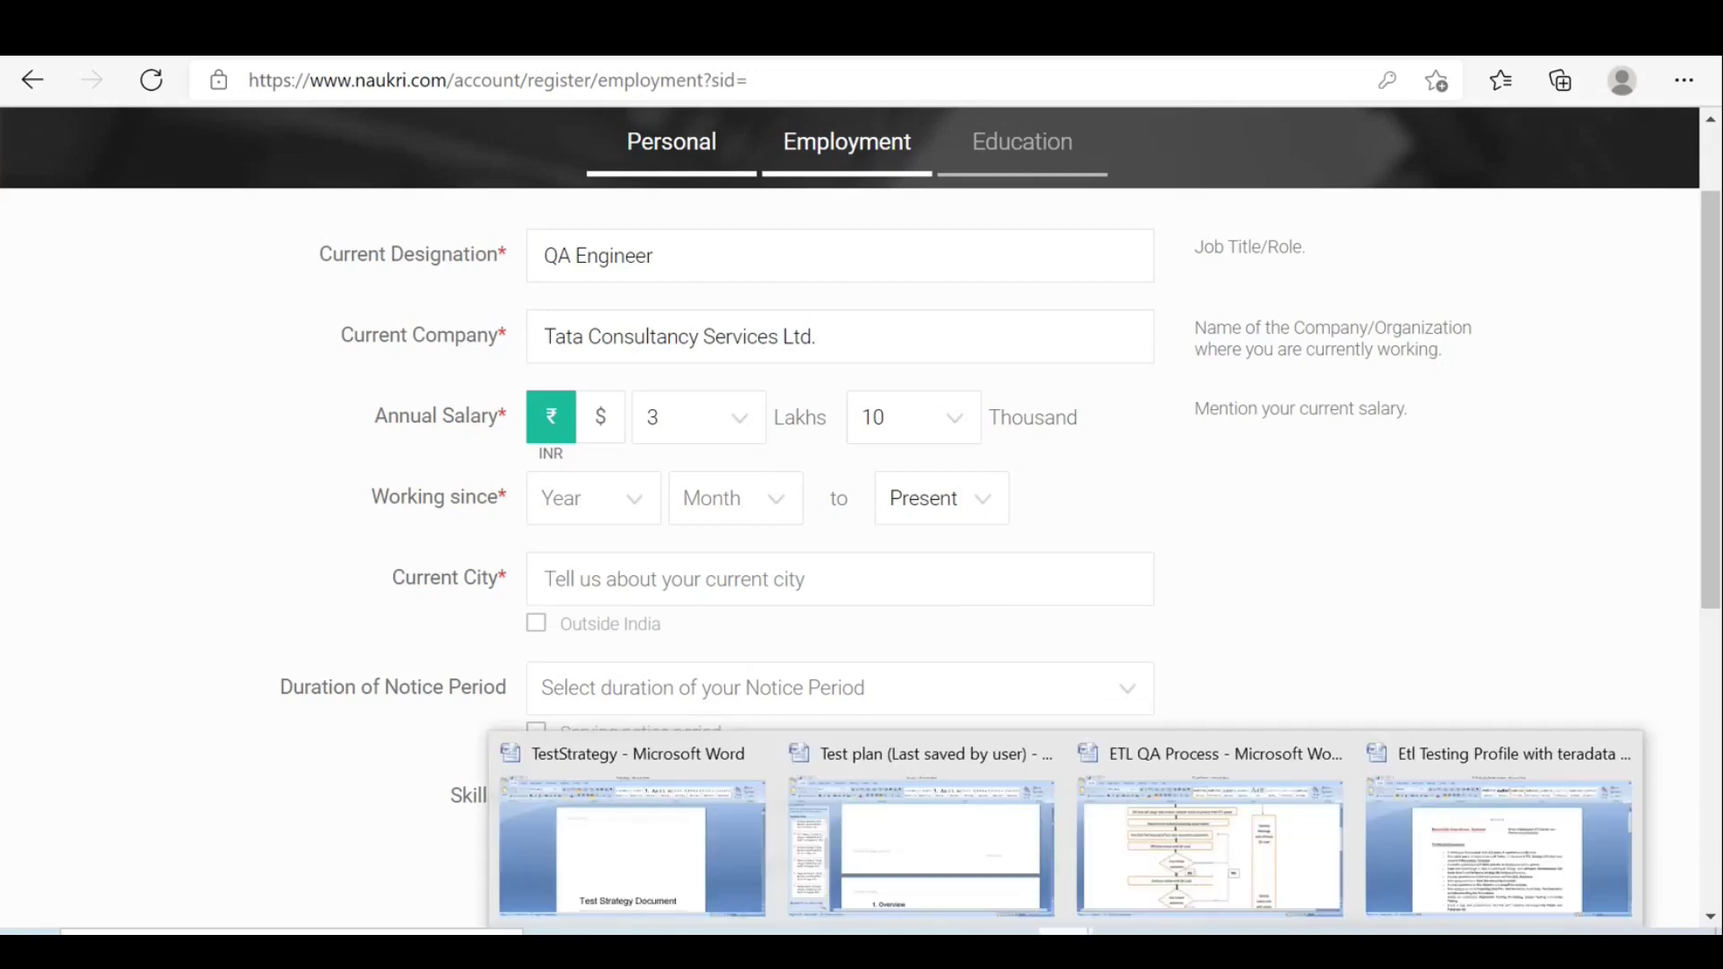
{"action": "left_click", "coordinate": [1536, 842]}
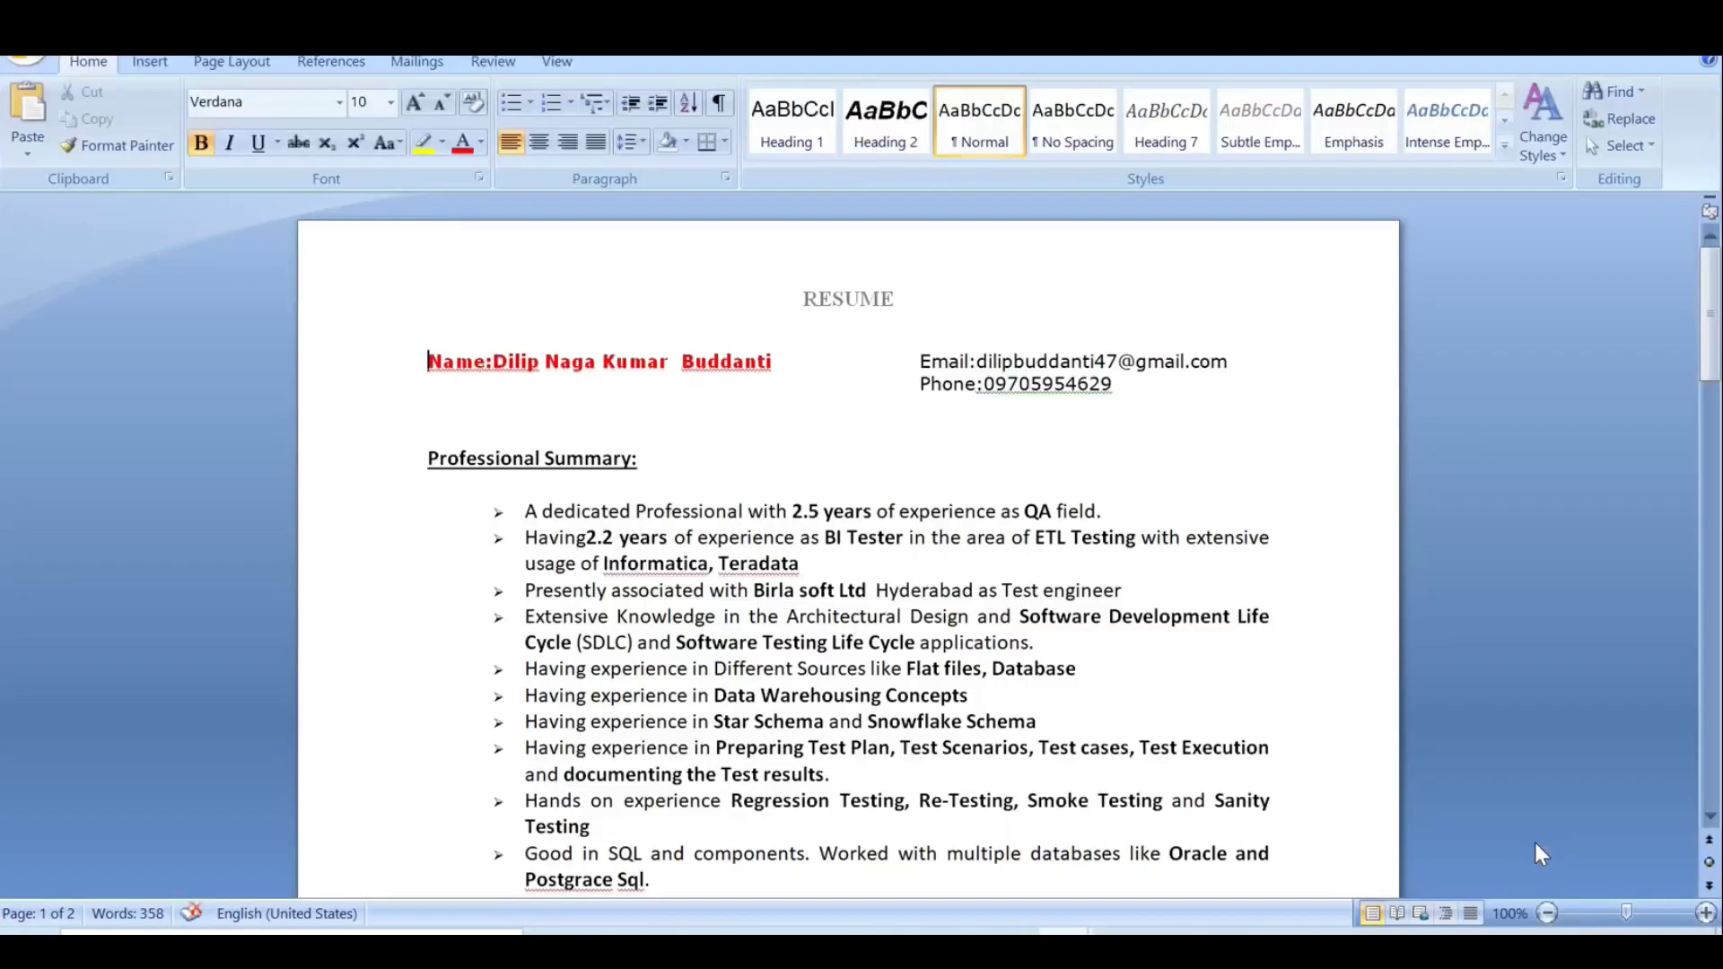
{"action": "mouse_move", "coordinate": [1714, 345]}
{"action": "left_mouse_down"}
{"action": "mouse_move", "coordinate": [1715, 737]}
{"action": "mouse_move", "coordinate": [1718, 617]}
{"action": "left_mouse_up"}
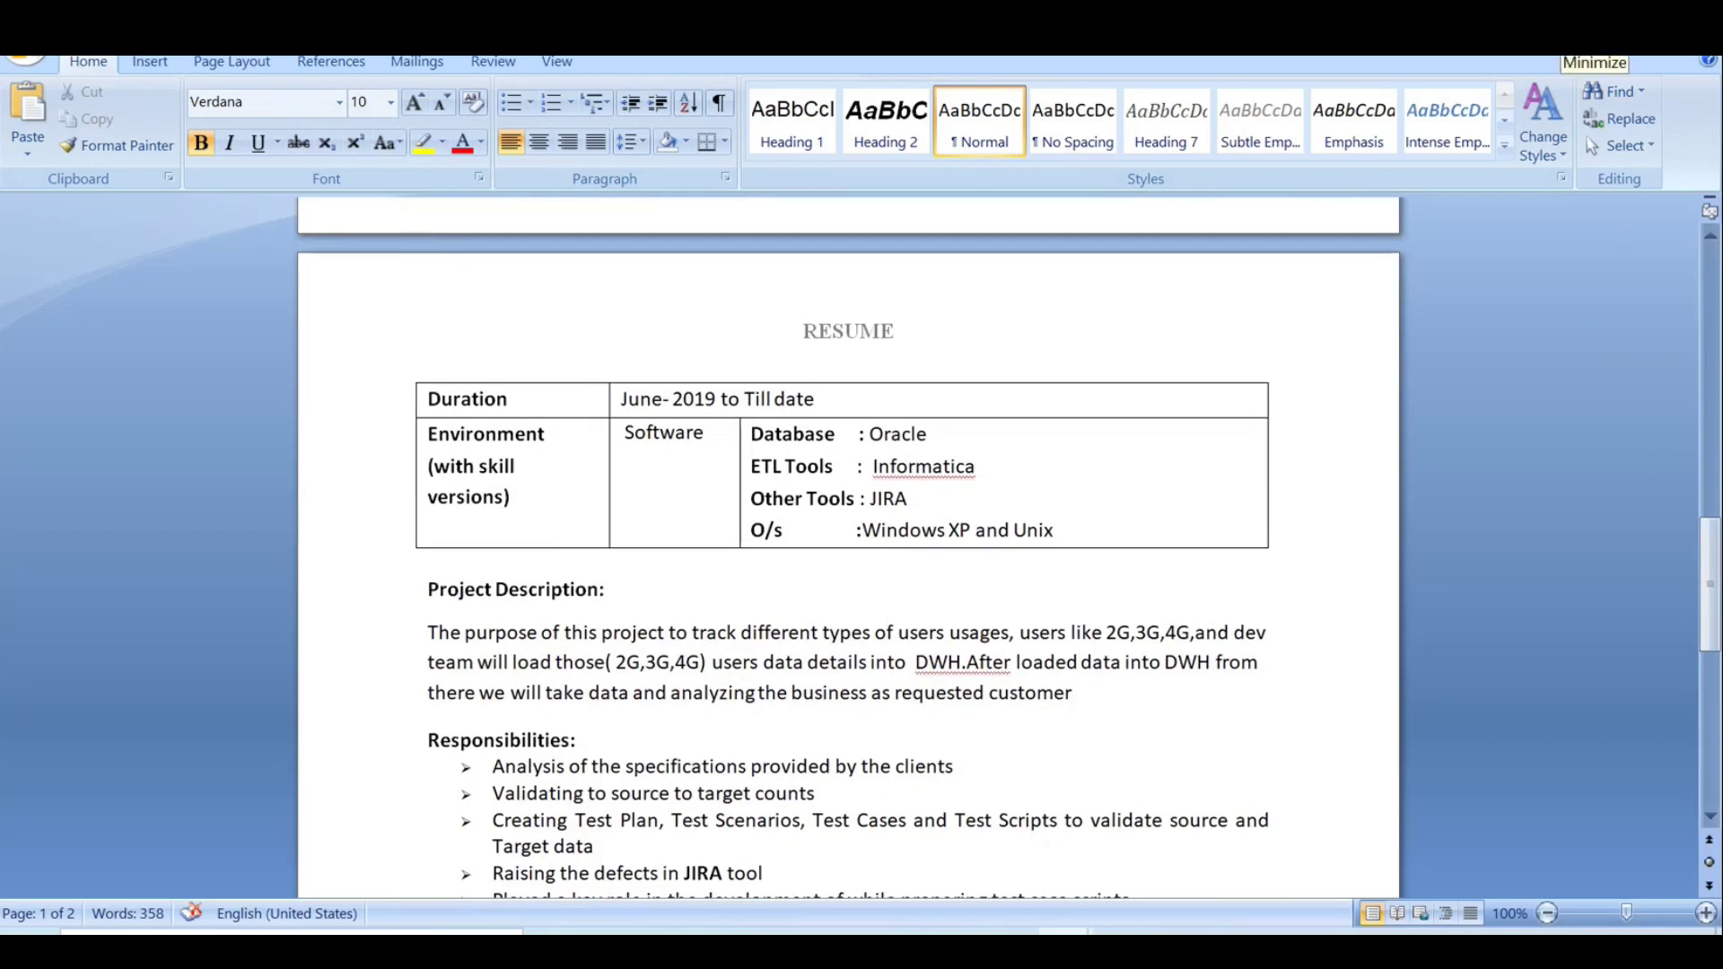
{"action": "left_click", "coordinate": [1579, 40]}
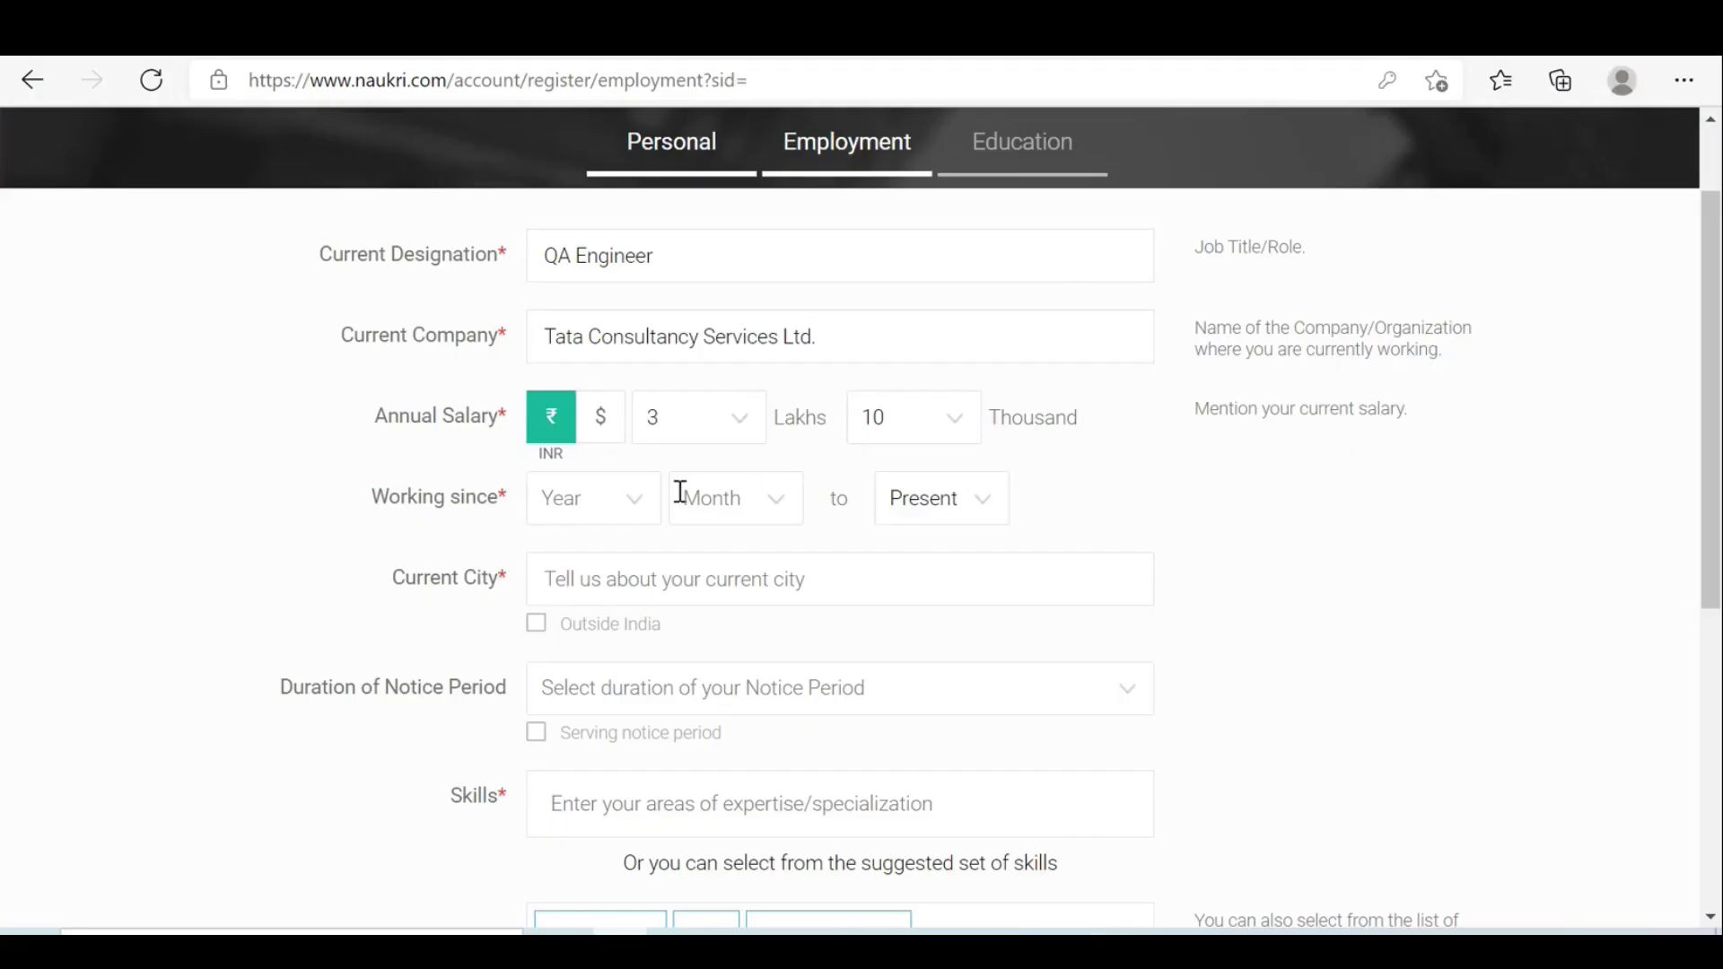
Set Working since to June 2019.
{"action": "left_click", "coordinate": [633, 501]}
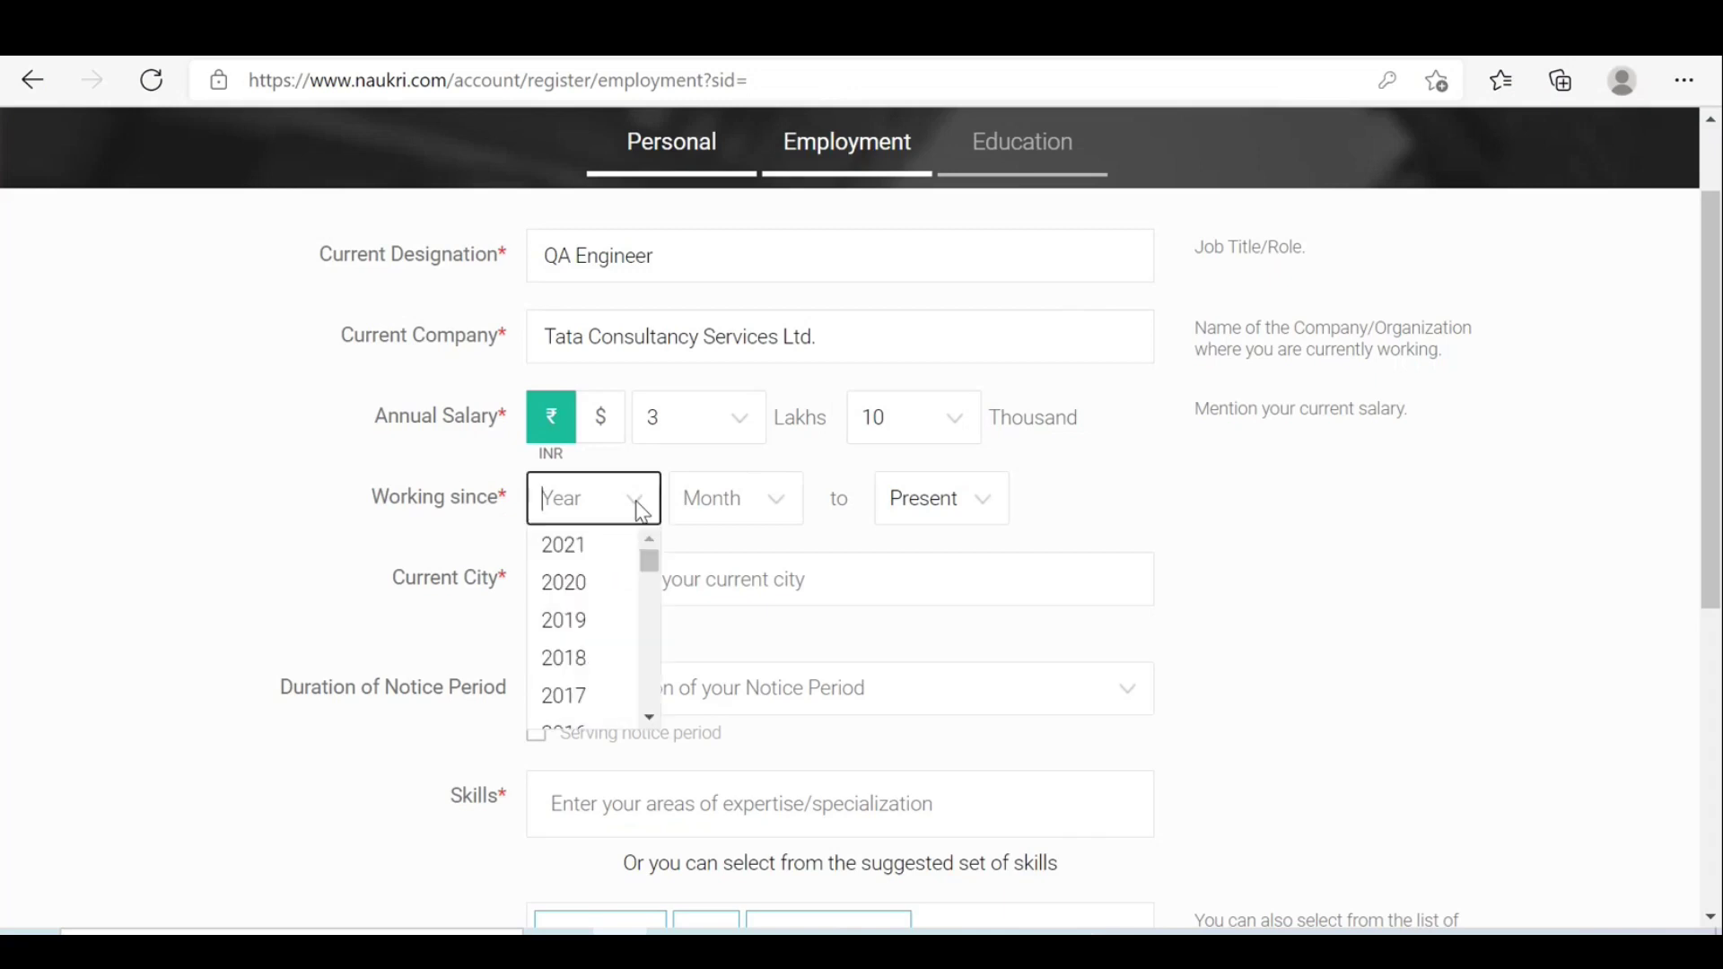
{"action": "left_click", "coordinate": [585, 623]}
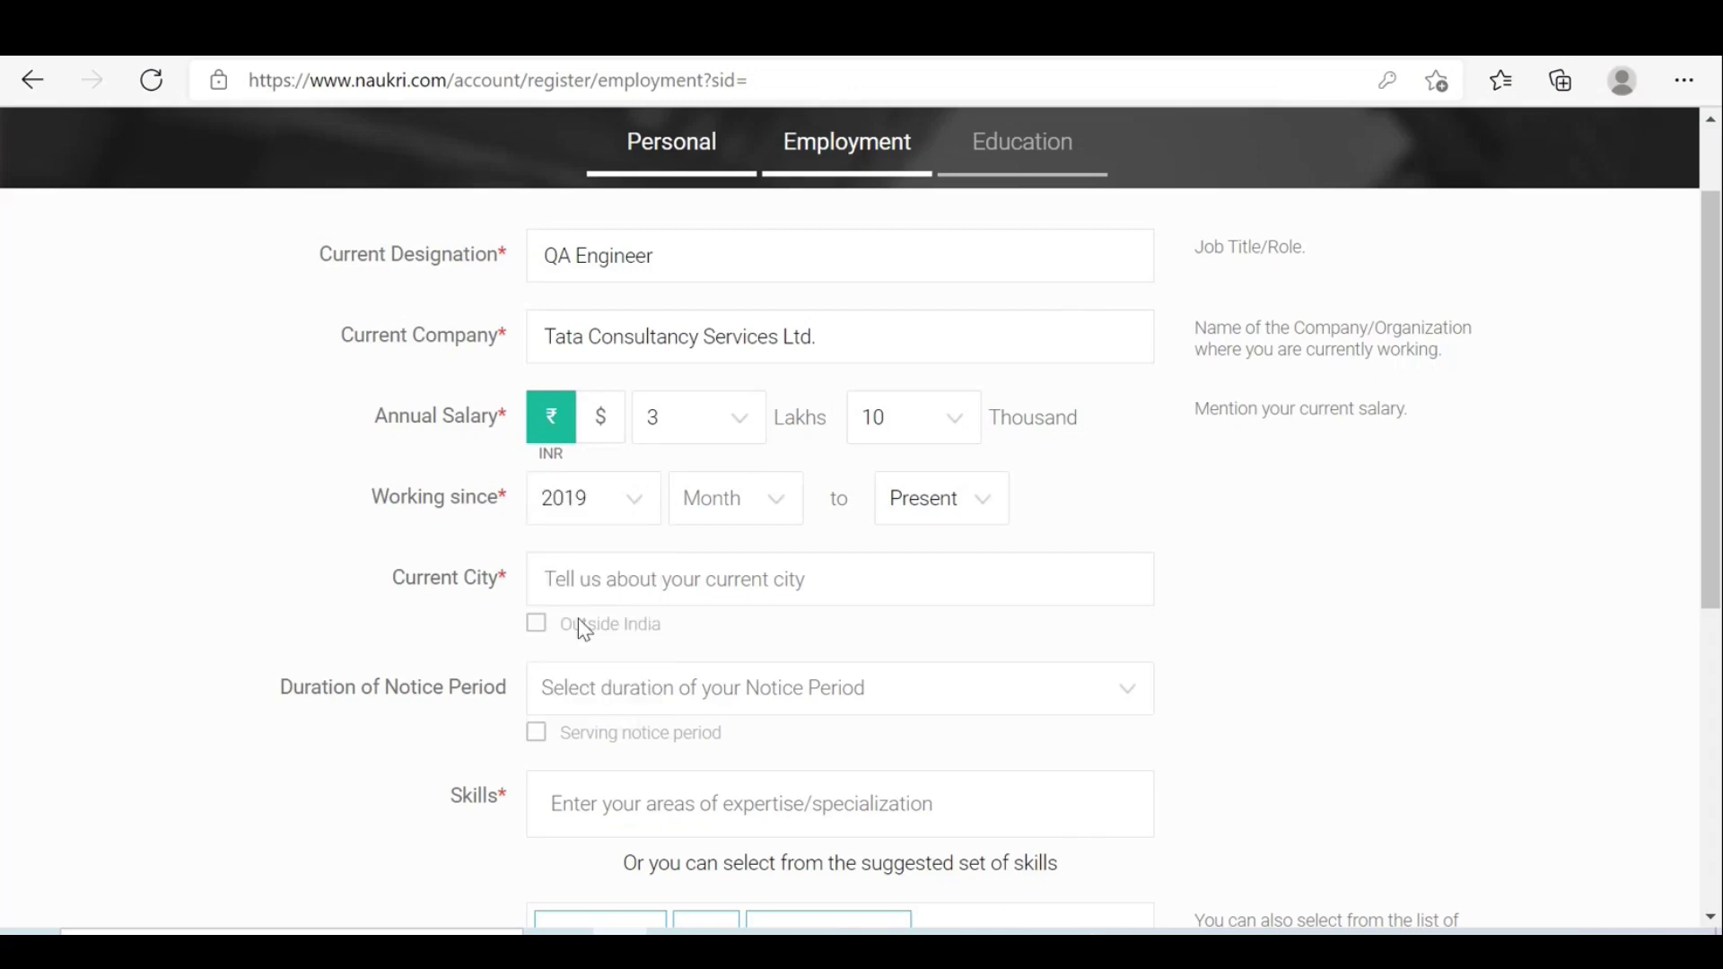
{"action": "left_click", "coordinate": [787, 512]}
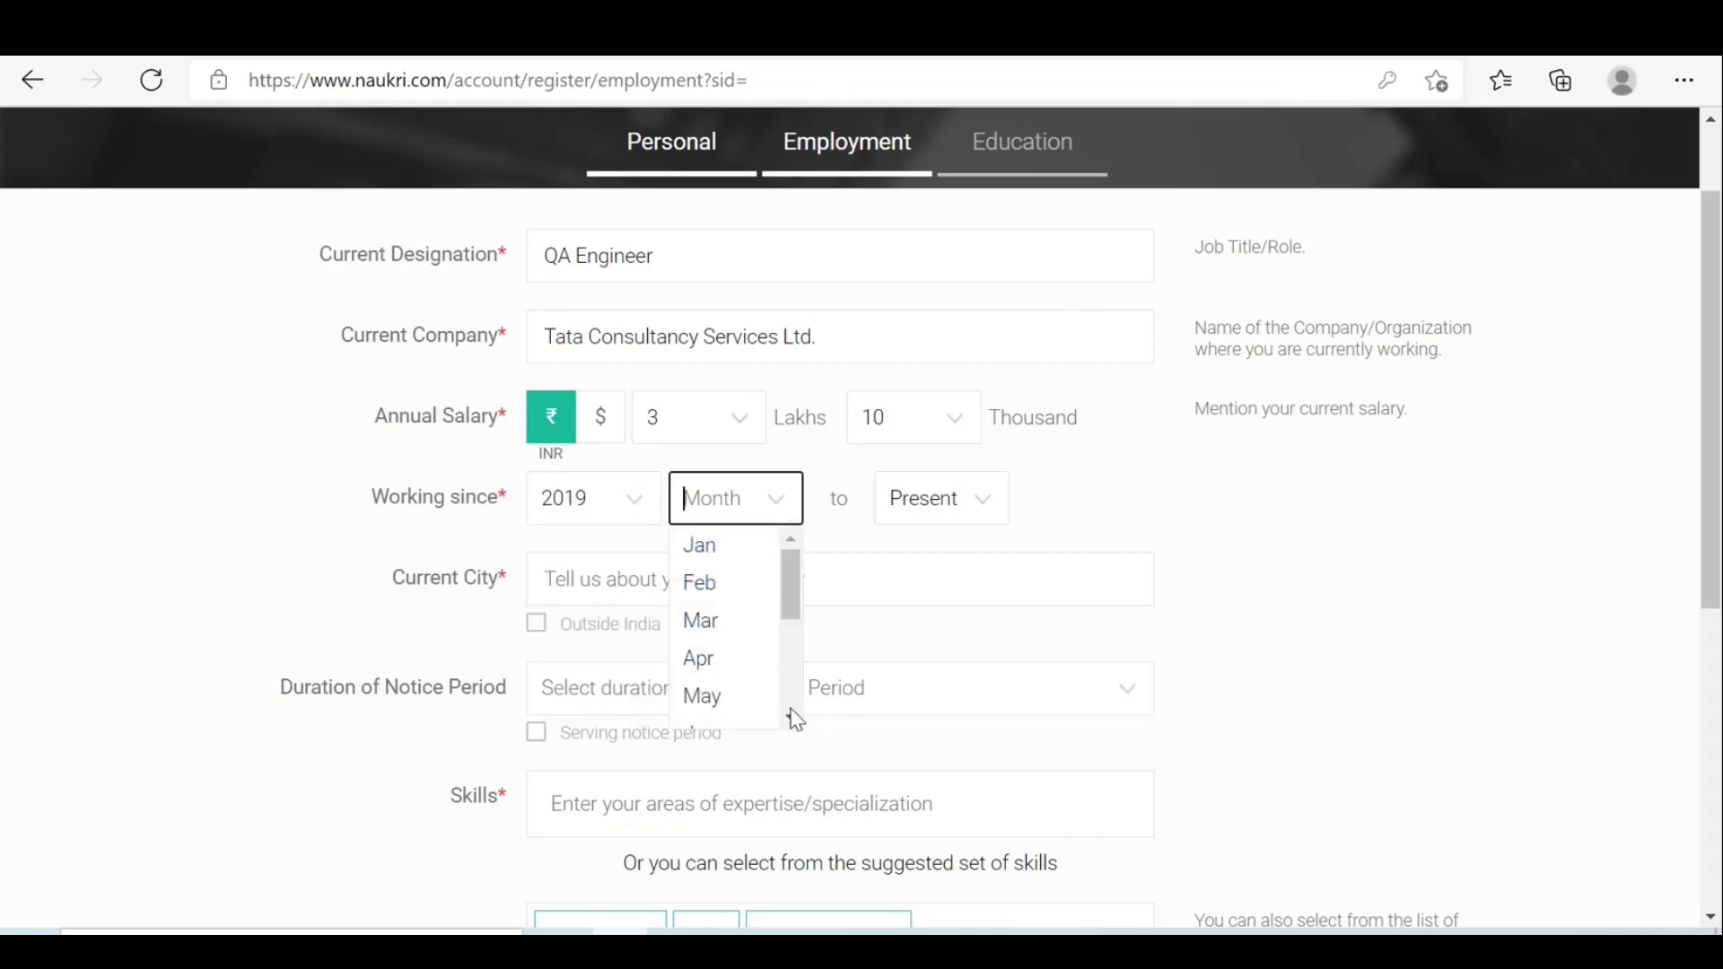
{"action": "left_click", "coordinate": [792, 718]}
{"action": "left_click", "coordinate": [792, 718]}
{"action": "left_click", "coordinate": [715, 658]}
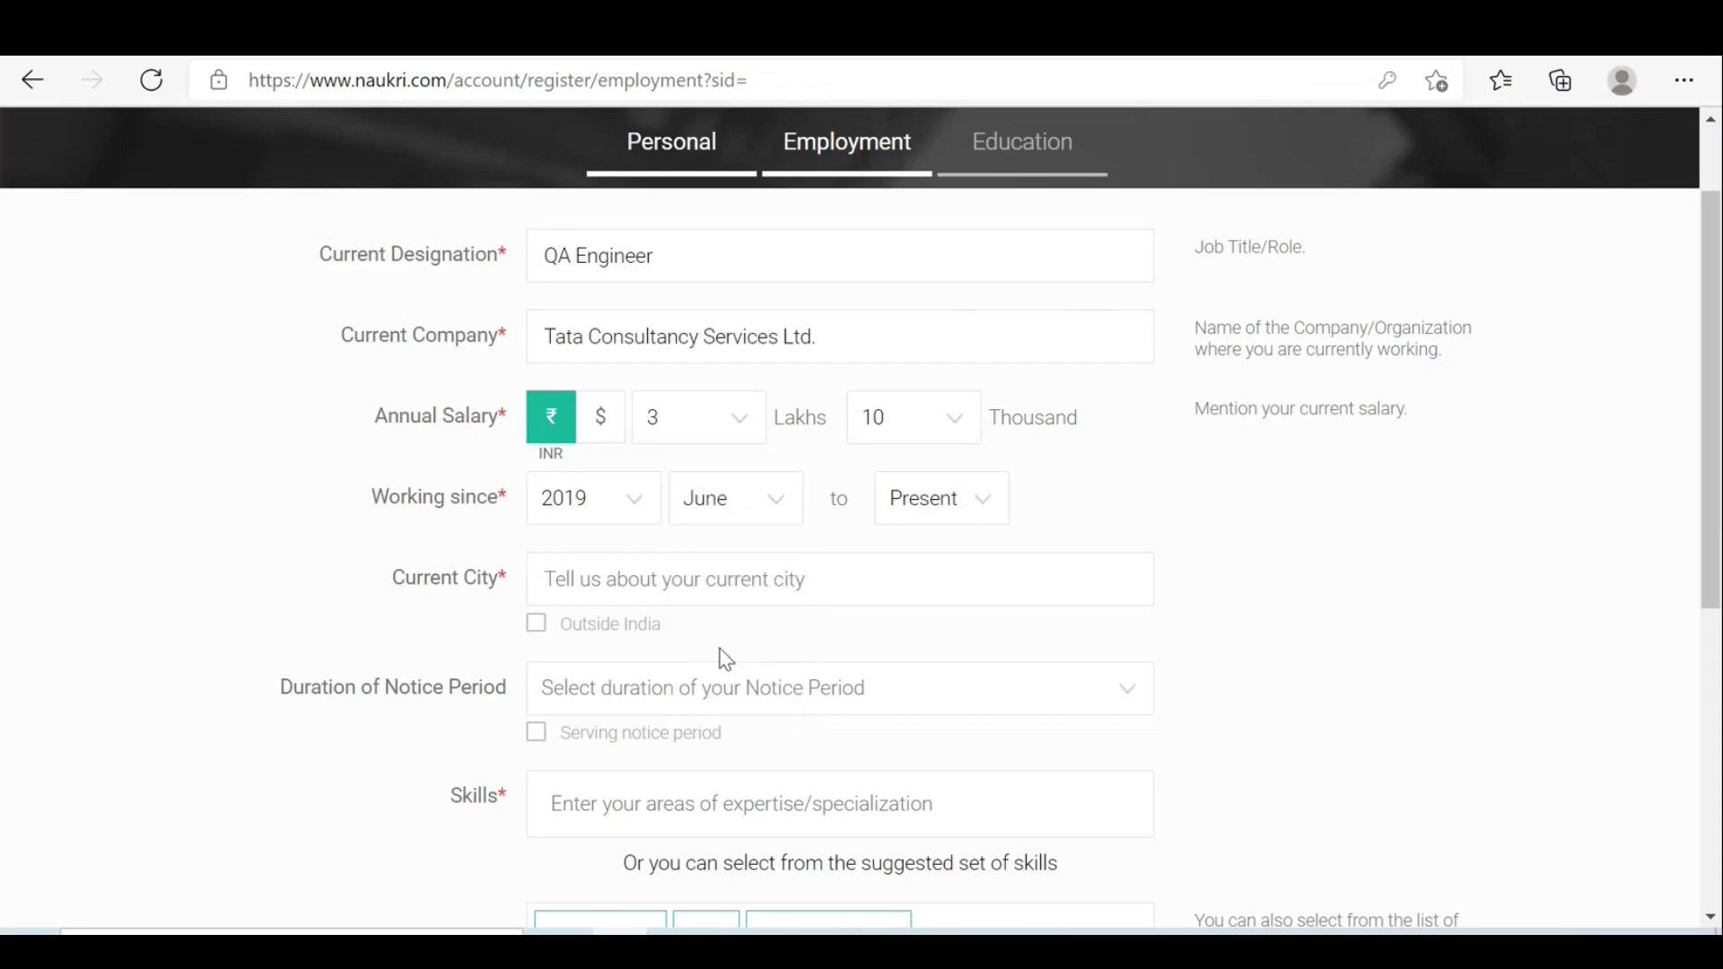
Set the current city to Hyderabad/Secunderabad, Telangana.
{"action": "left_click", "coordinate": [625, 580]}
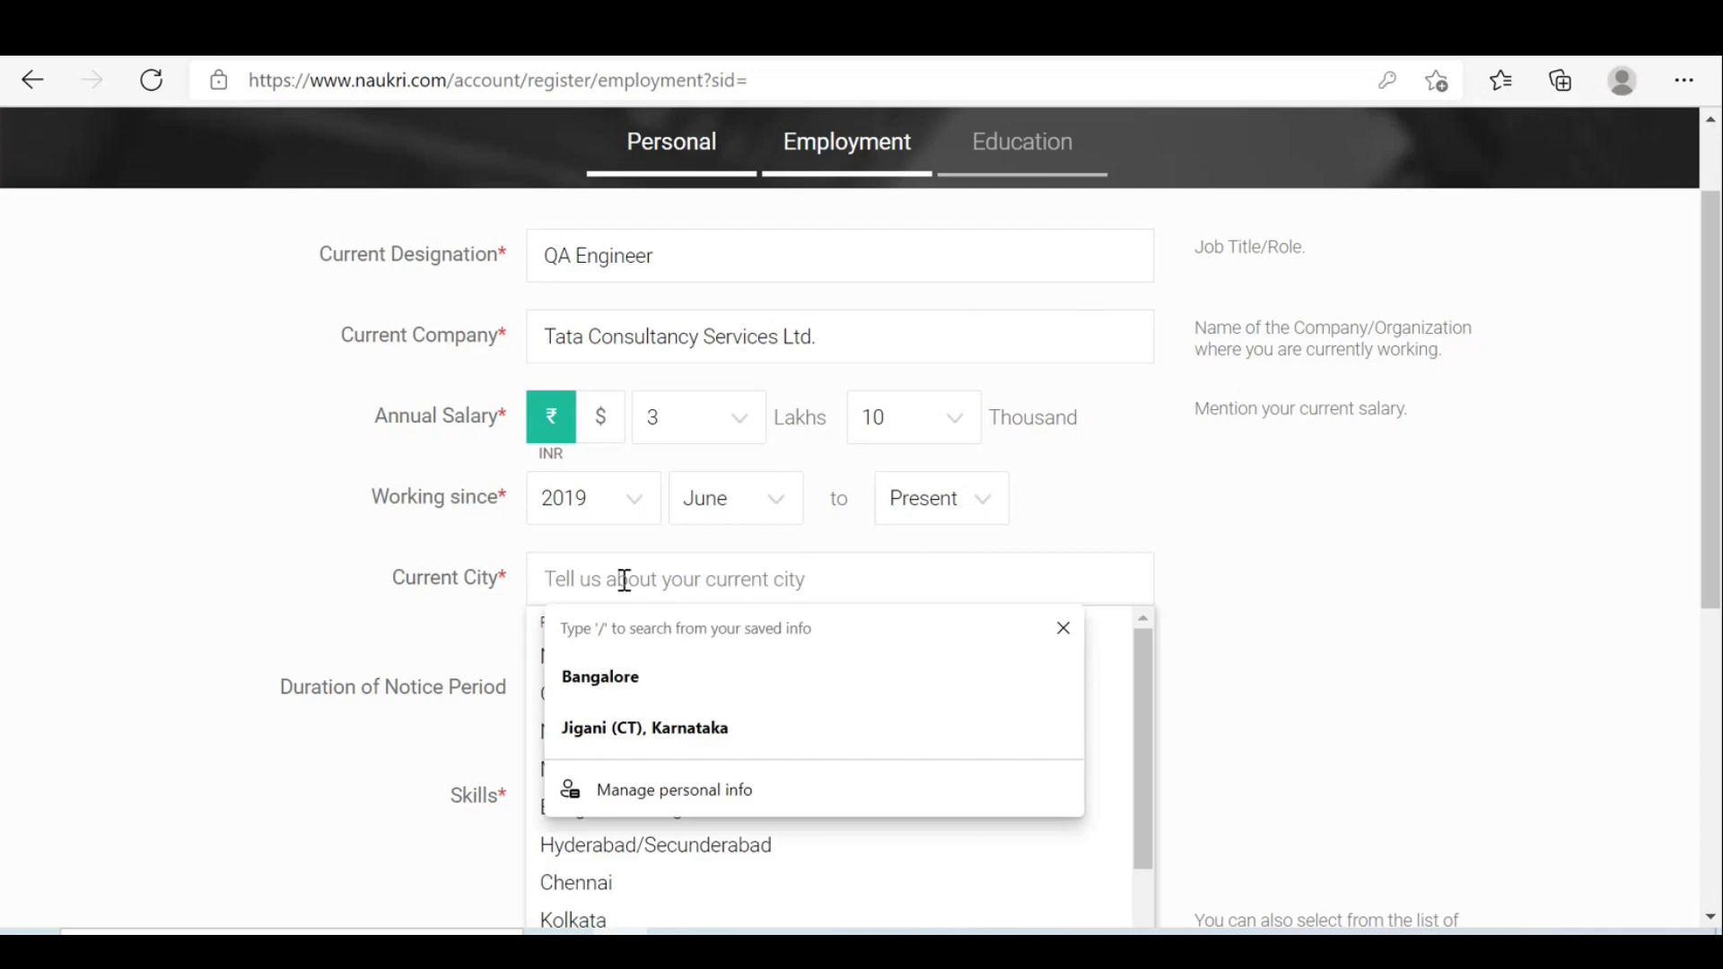
{"action": "type", "text": "Hy"}
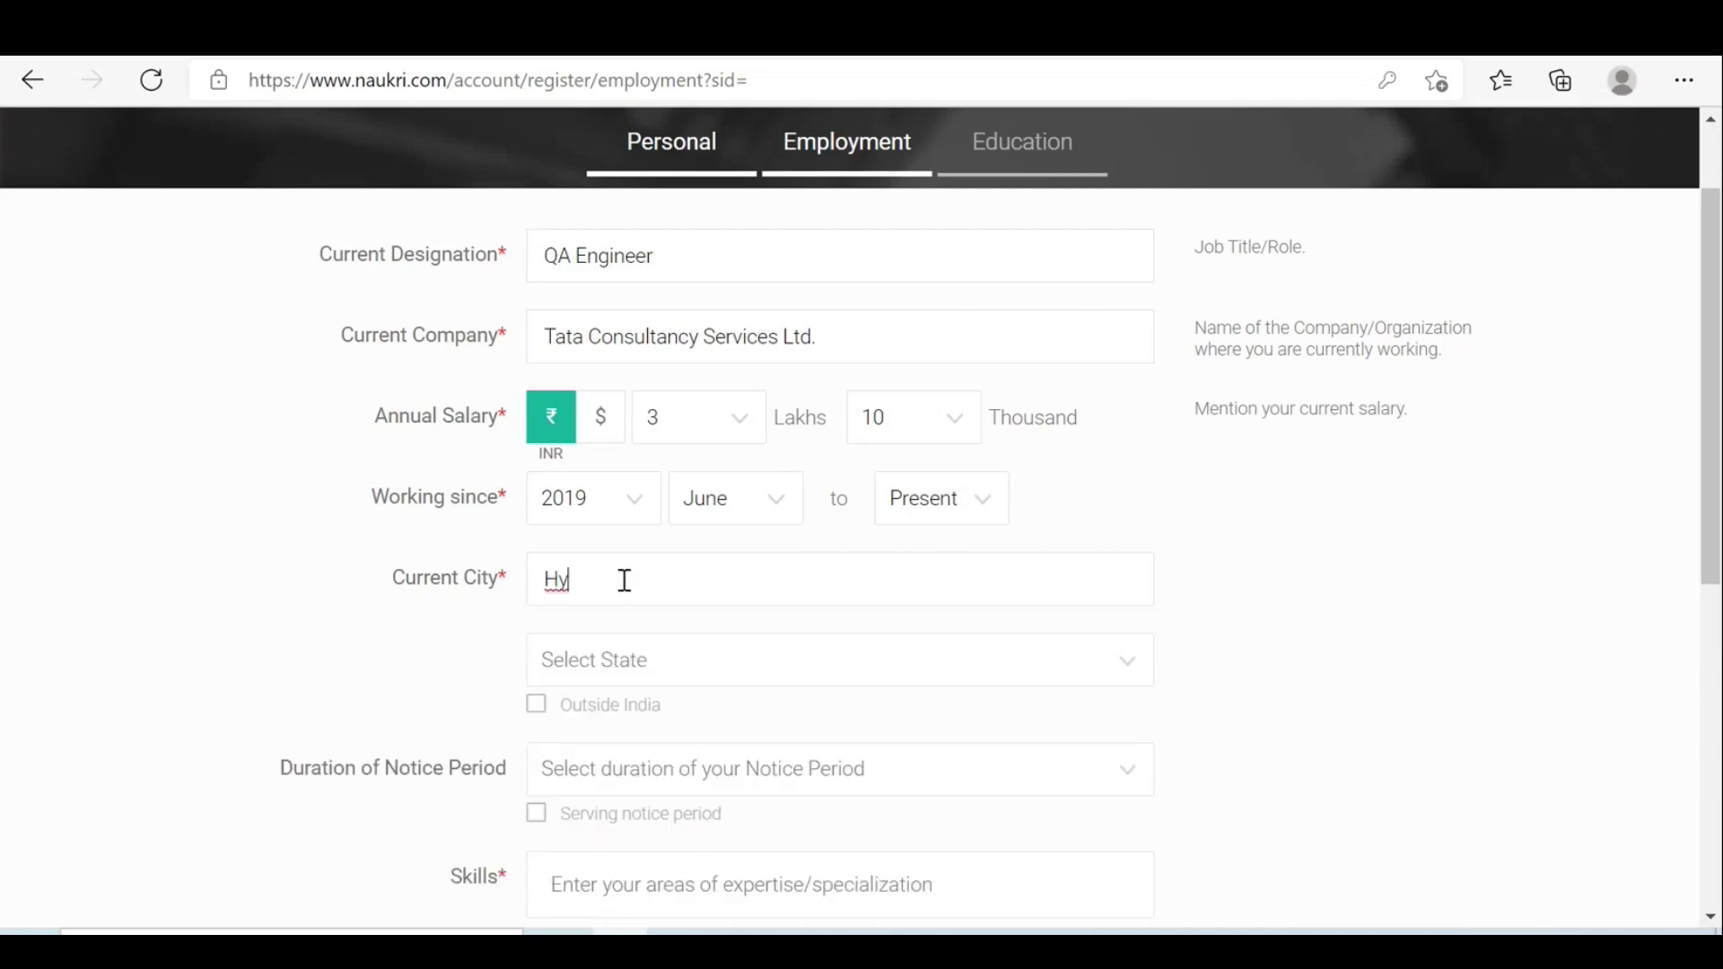
{"action": "type", "text": "de"}
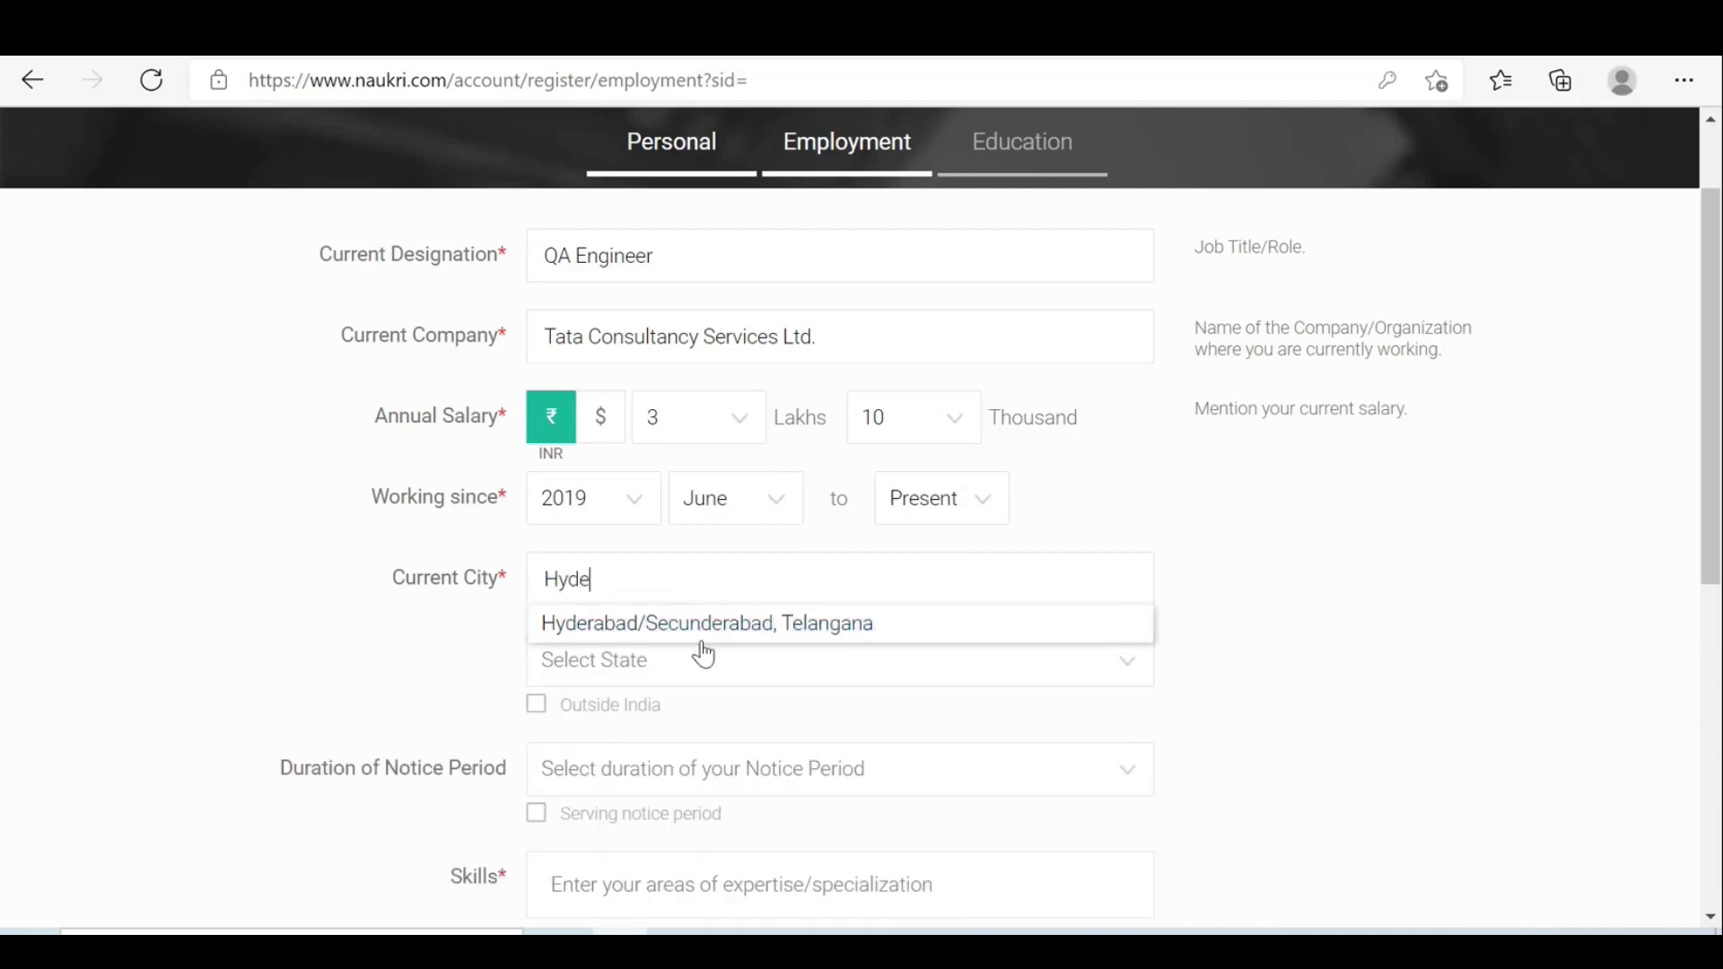
{"action": "left_click", "coordinate": [705, 635]}
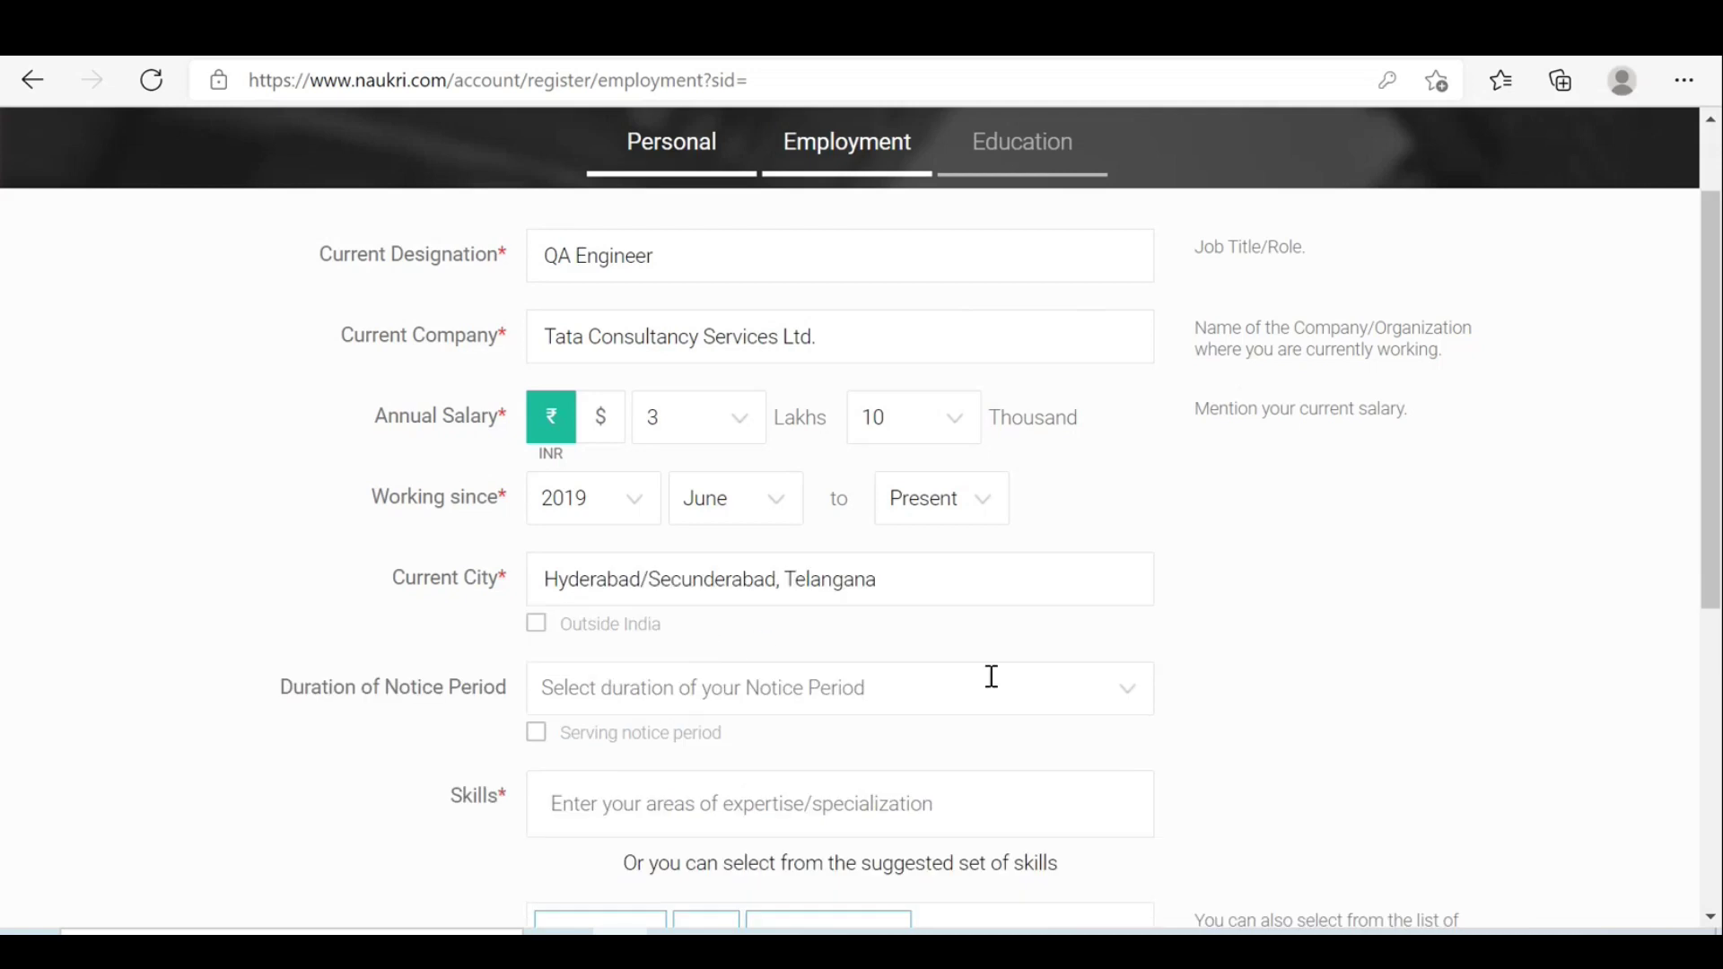
Set the notice period to 15 Days or less.
{"action": "left_click", "coordinate": [759, 702]}
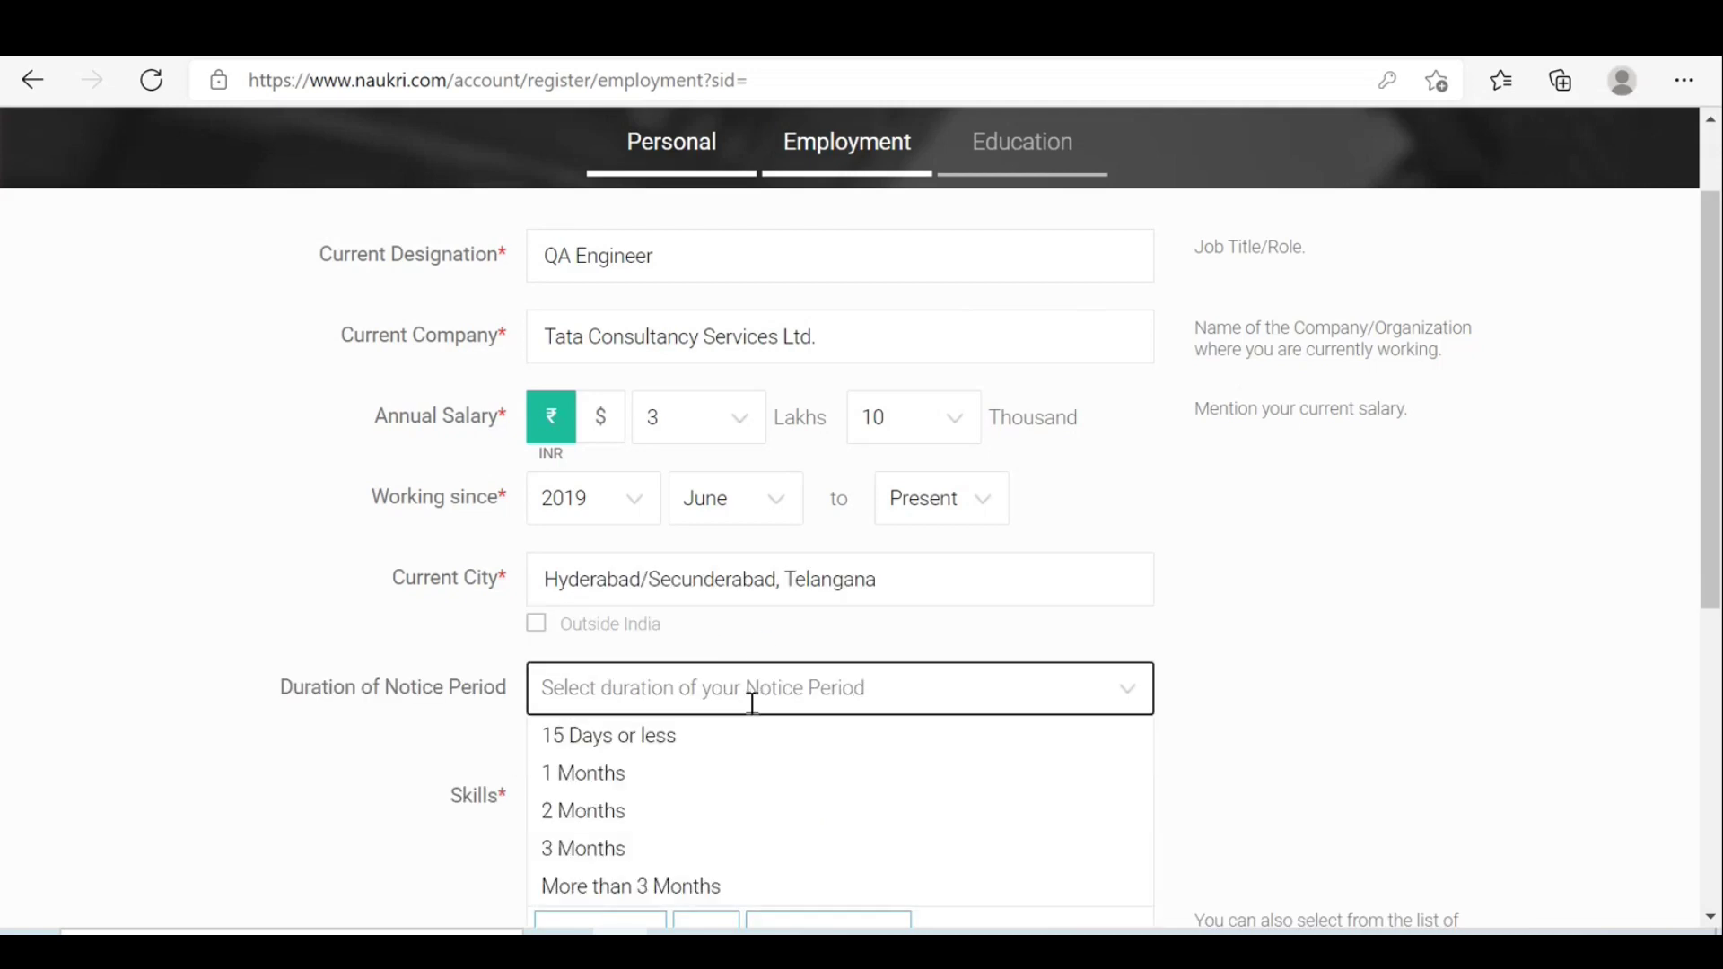
{"action": "left_click", "coordinate": [623, 734]}
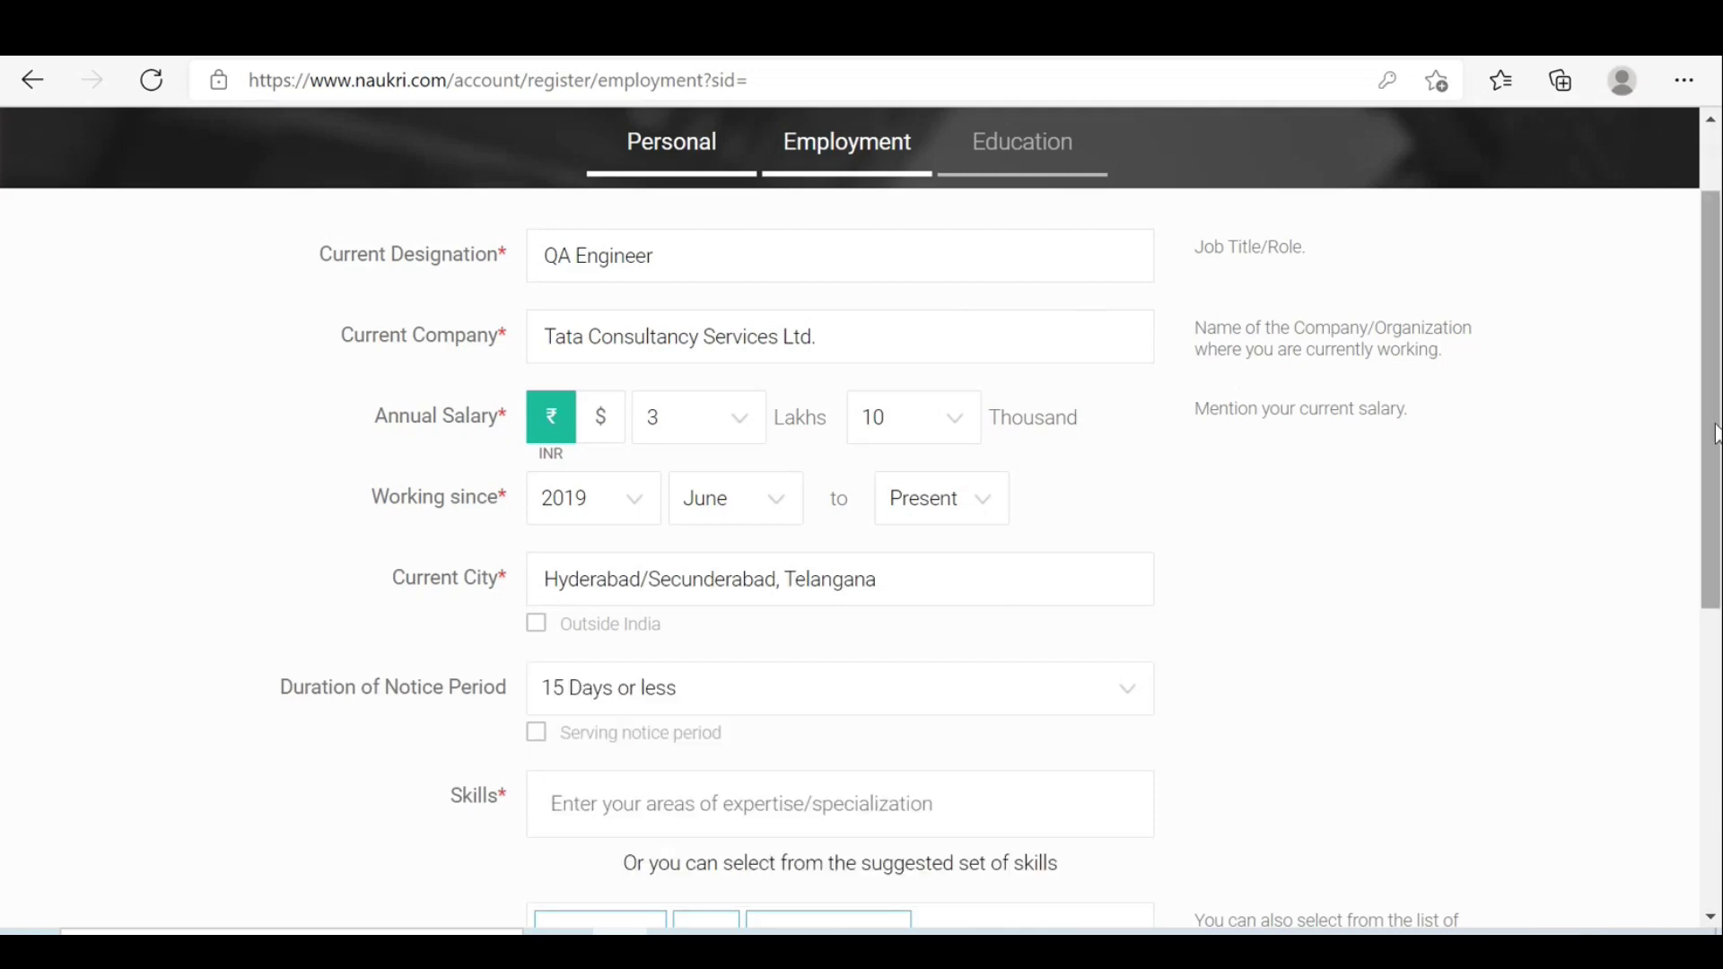
{"action": "left_click_drag", "start_coordinate": [1715, 408], "coordinate": [1715, 533]}
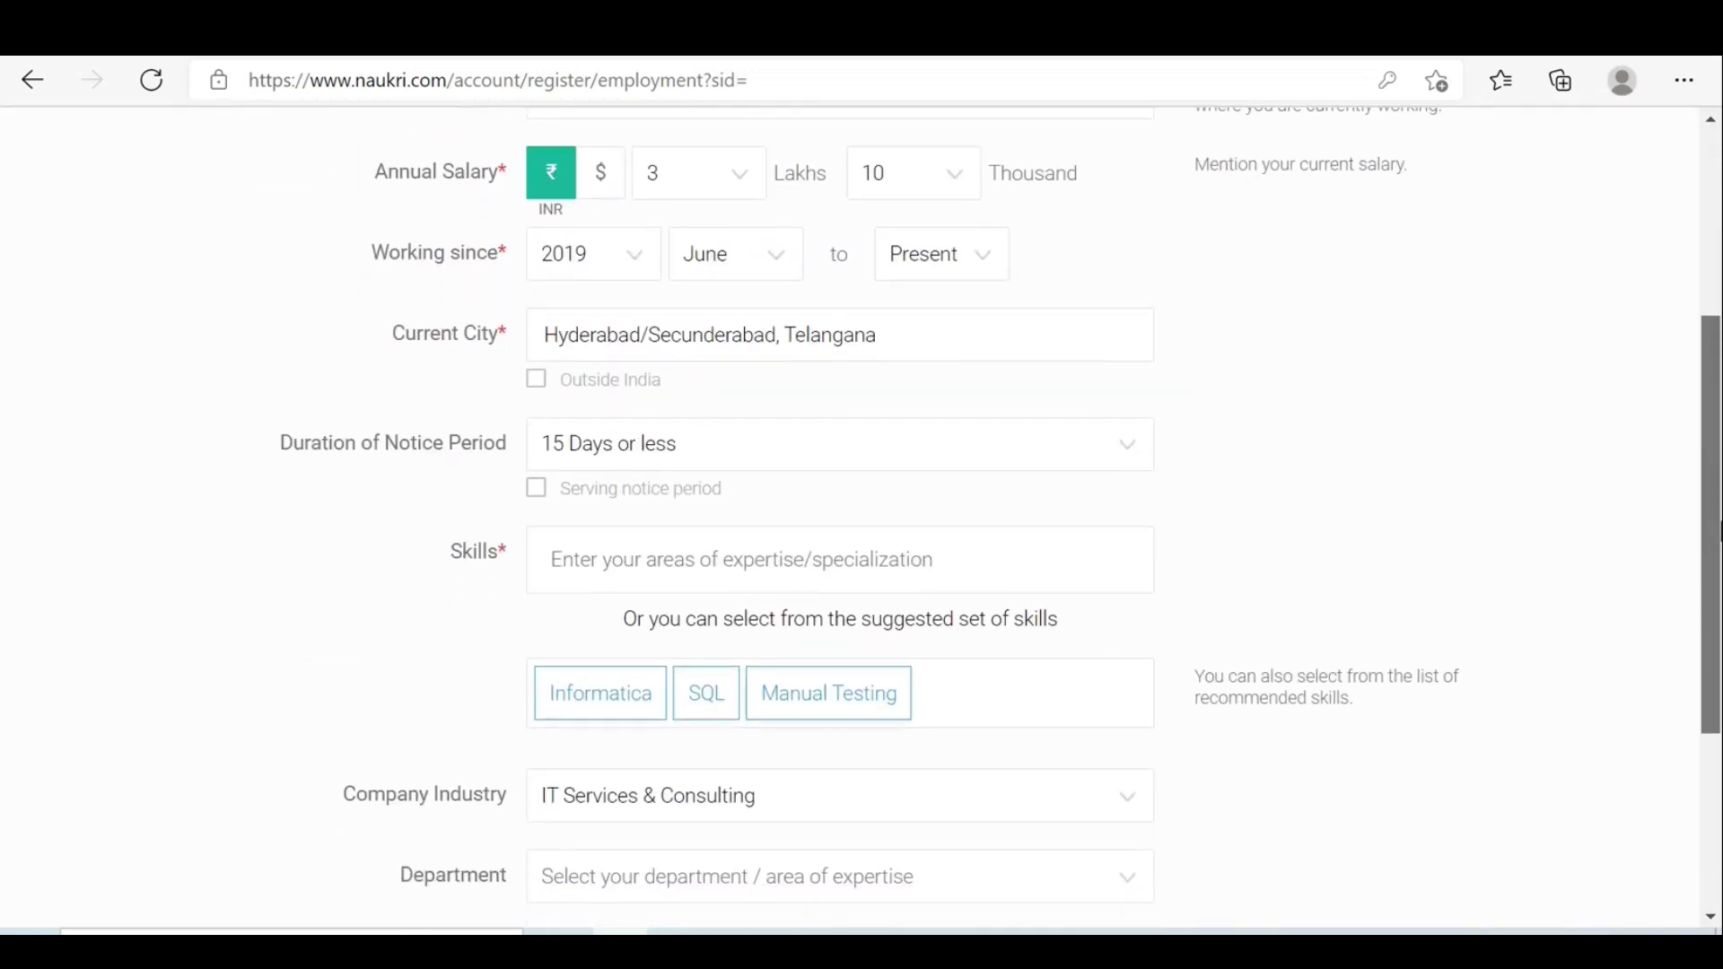
Add ETL Testing, DWH Testing and Informatica Testing as skills, clearing the leftover typed text.
{"action": "left_click", "coordinate": [634, 556]}
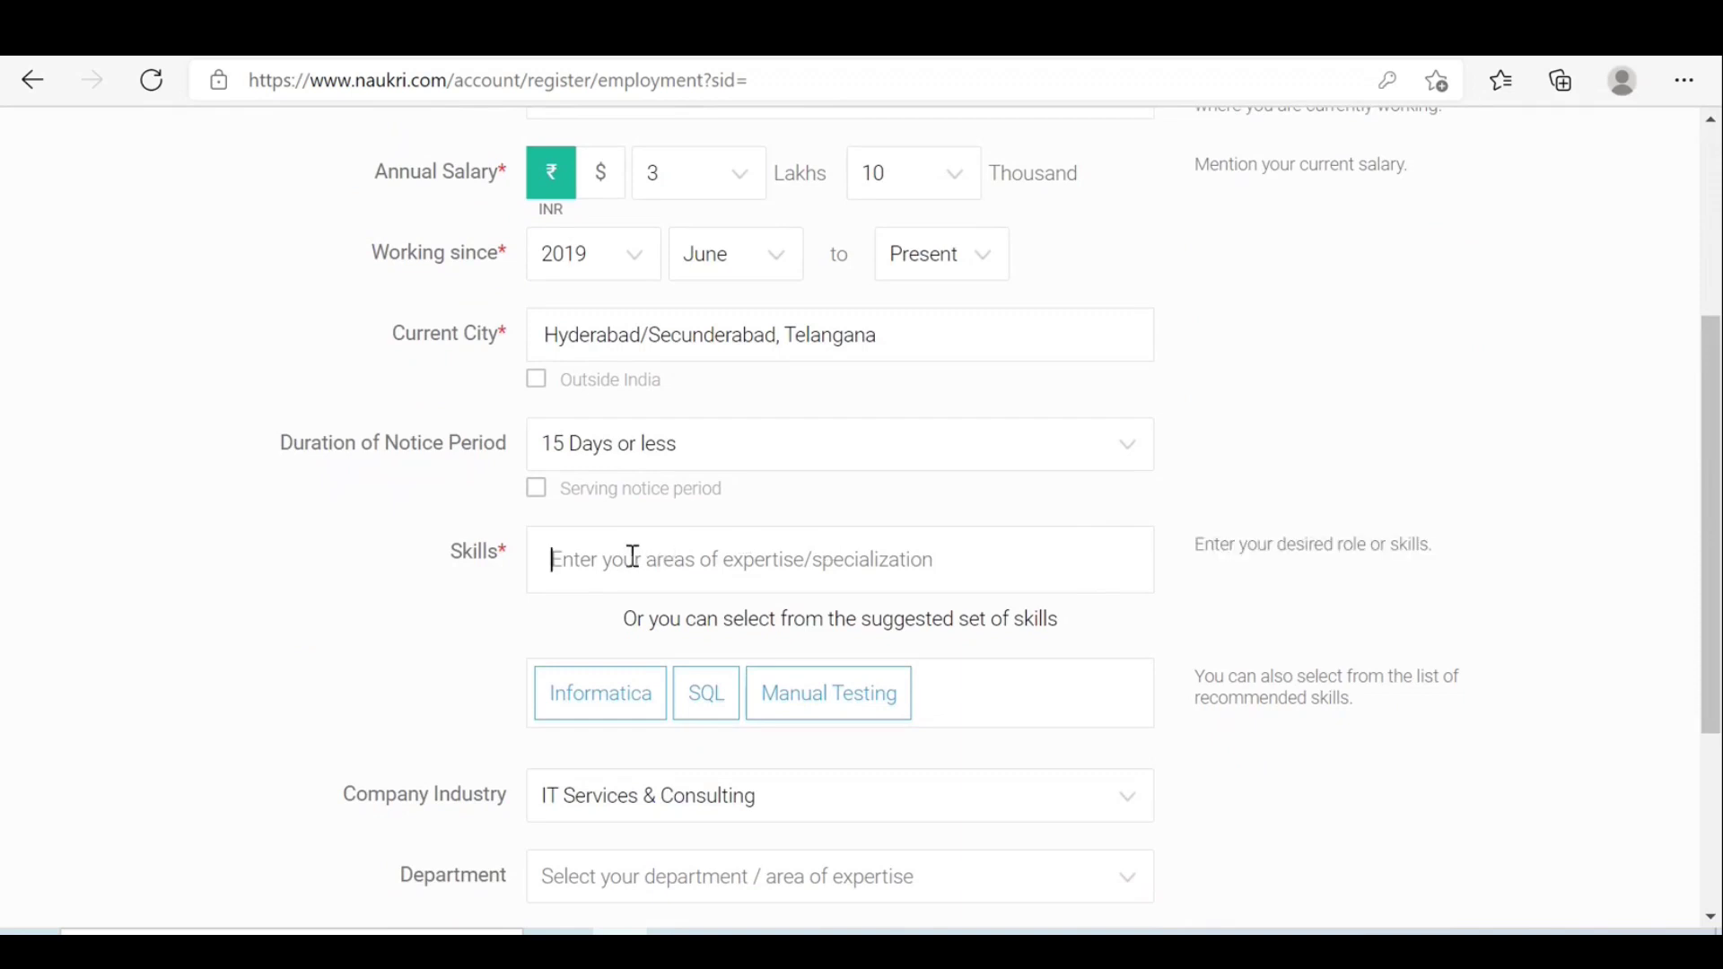
{"action": "type", "text": "ETL"}
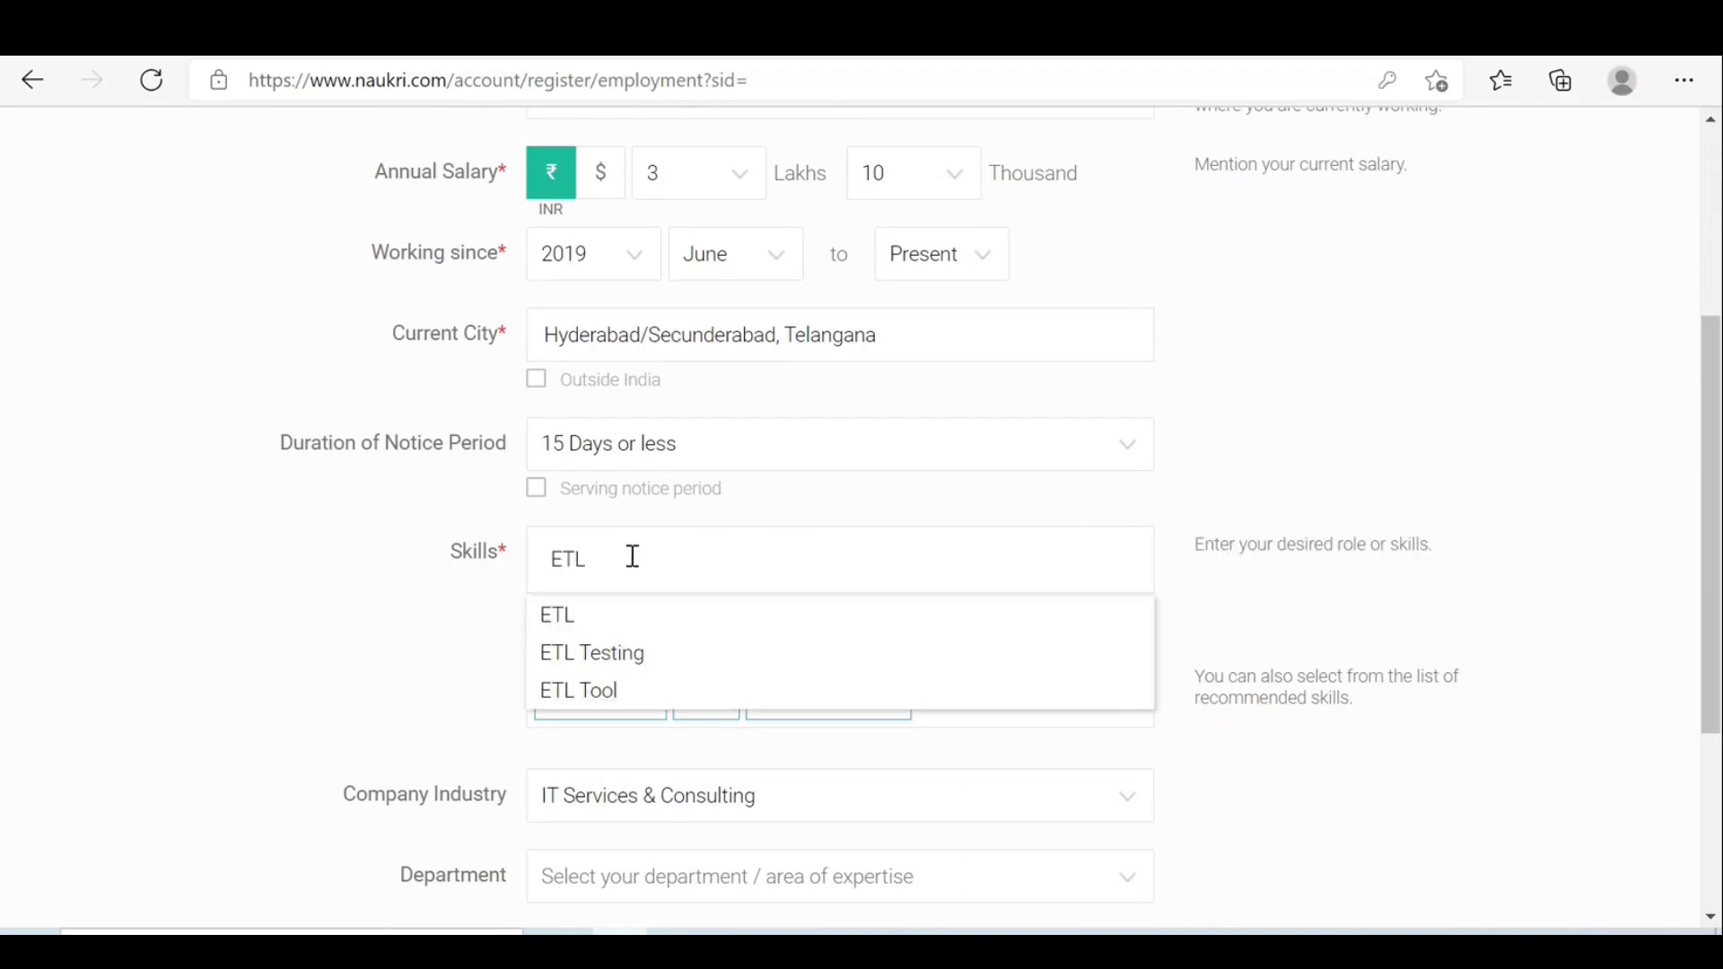
{"action": "left_click", "coordinate": [626, 662]}
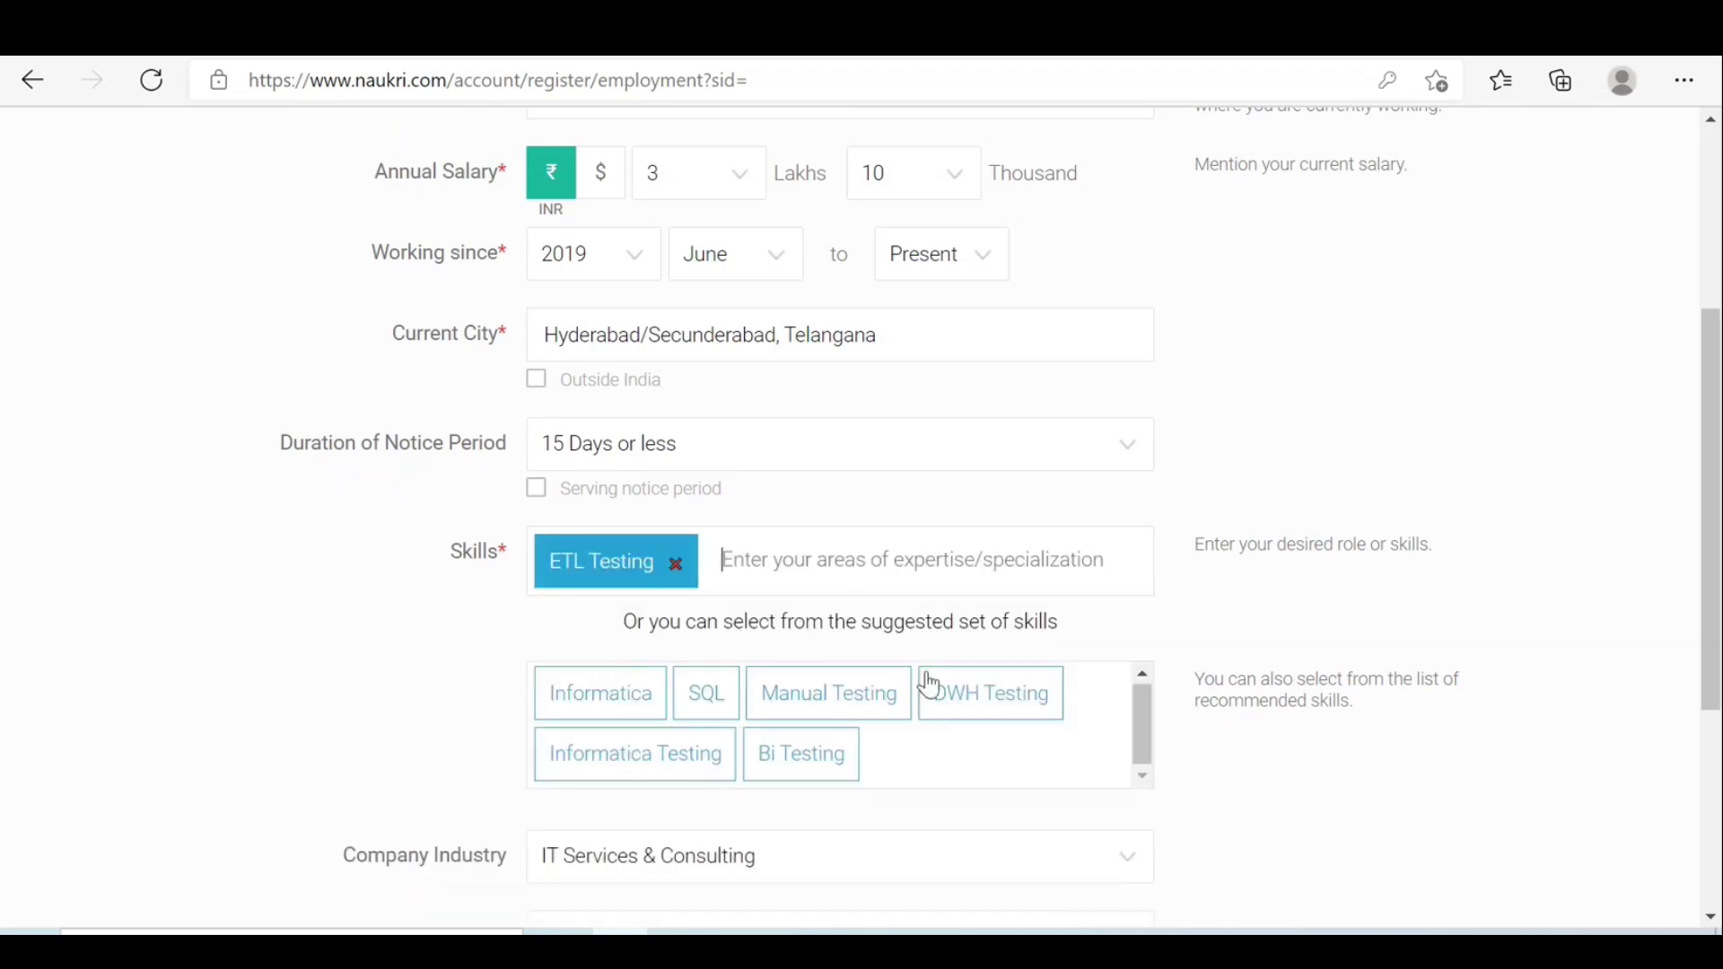
{"action": "left_click", "coordinate": [980, 703]}
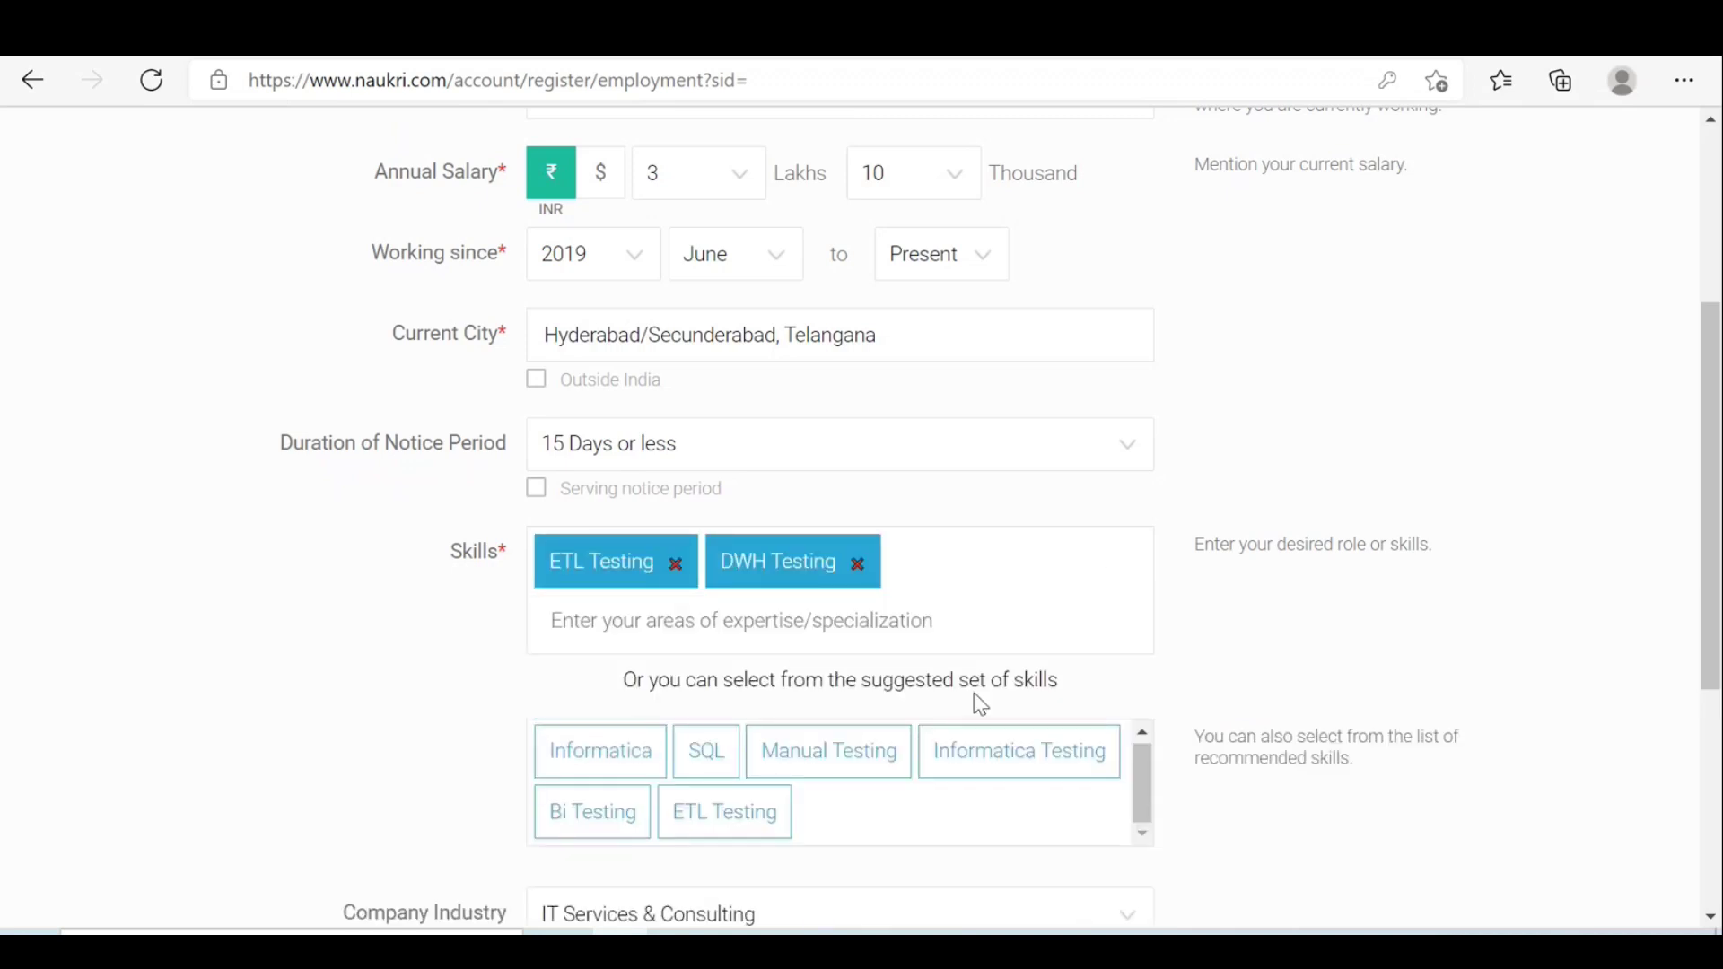
{"action": "left_click", "coordinate": [990, 762]}
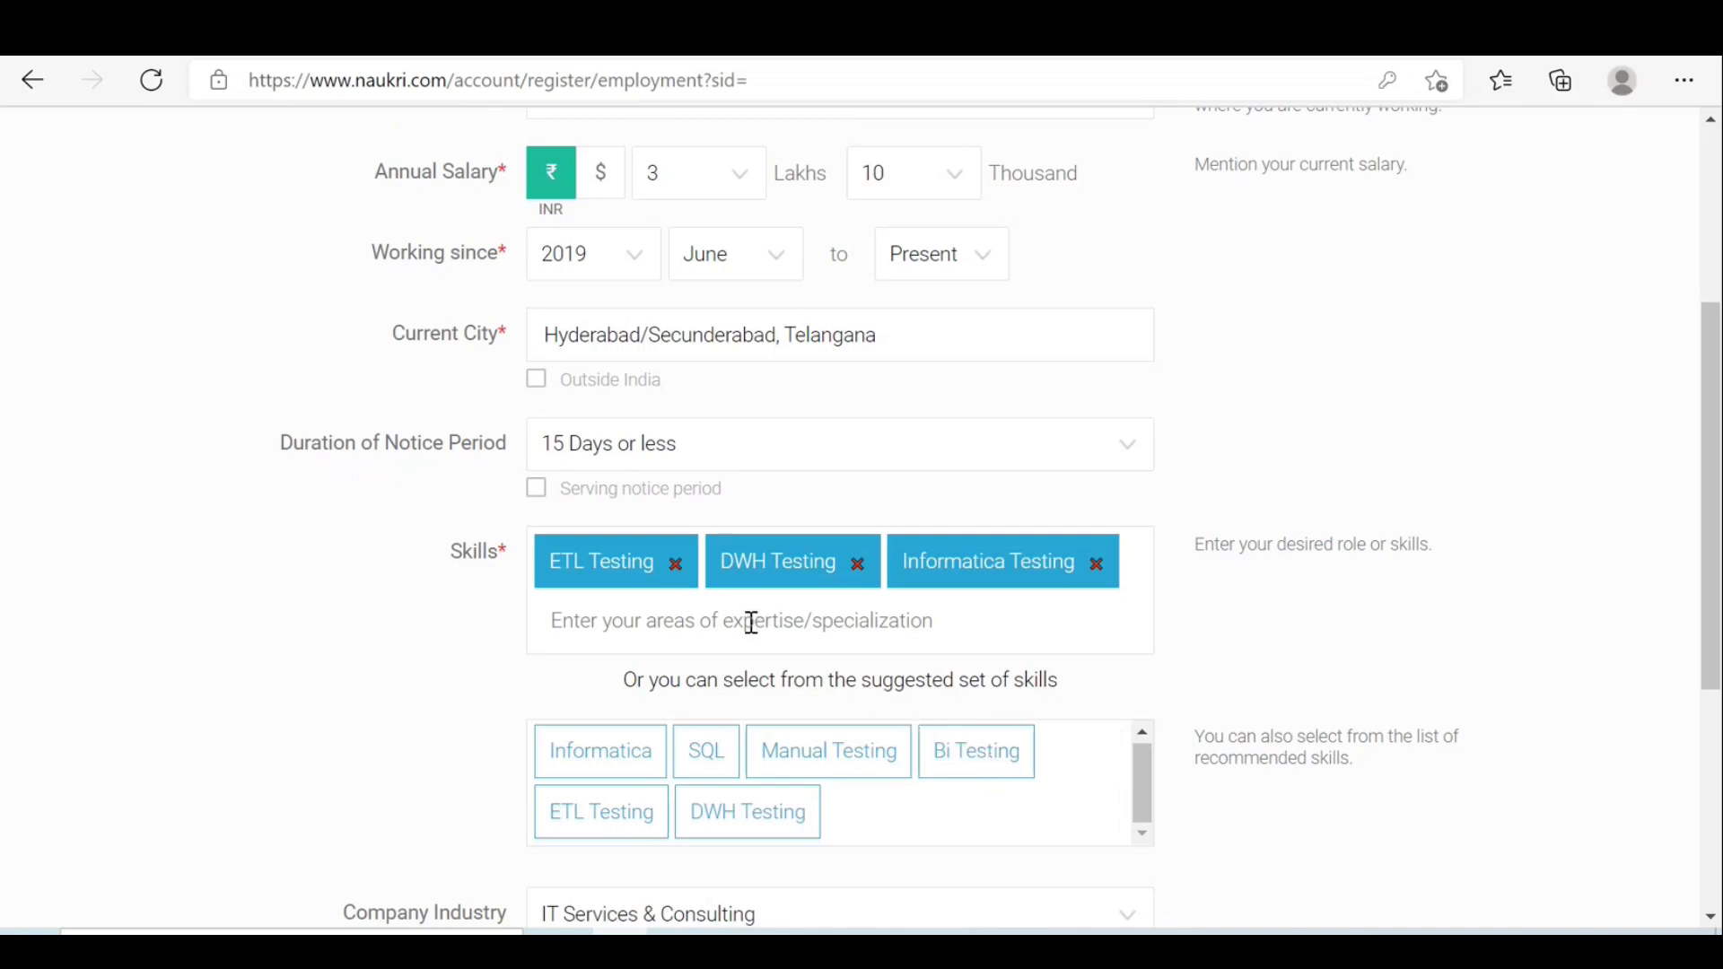
{"action": "type", "text": "ET"}
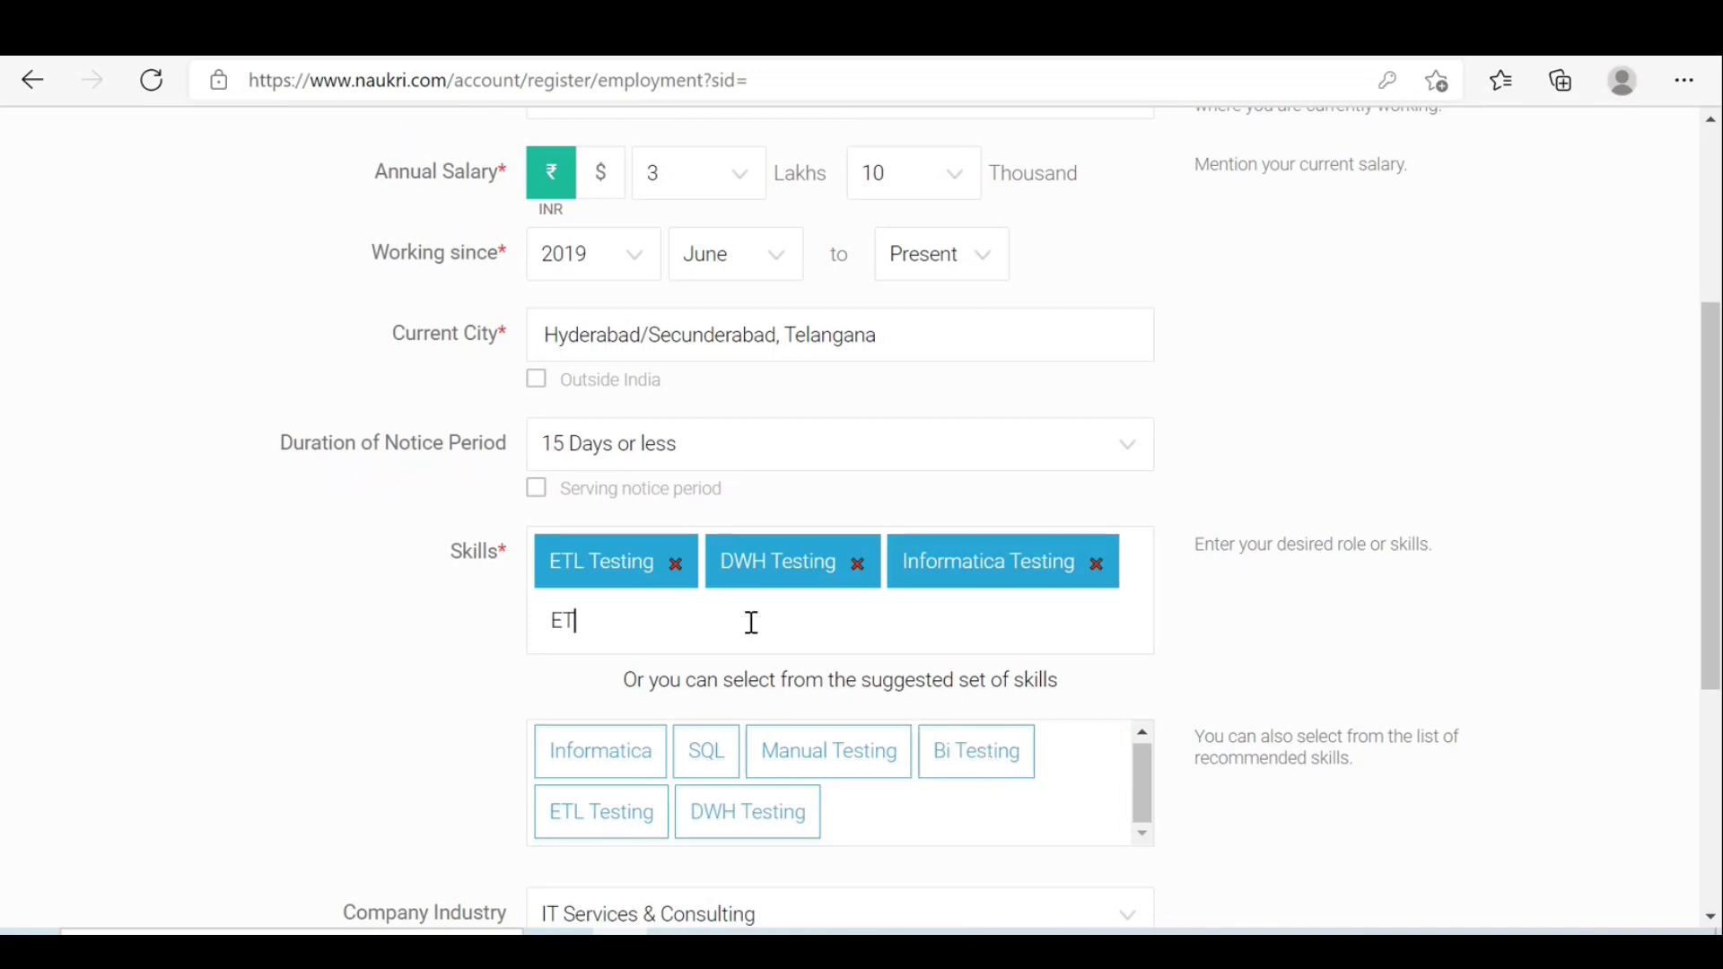
{"action": "type", "text": "L T"}
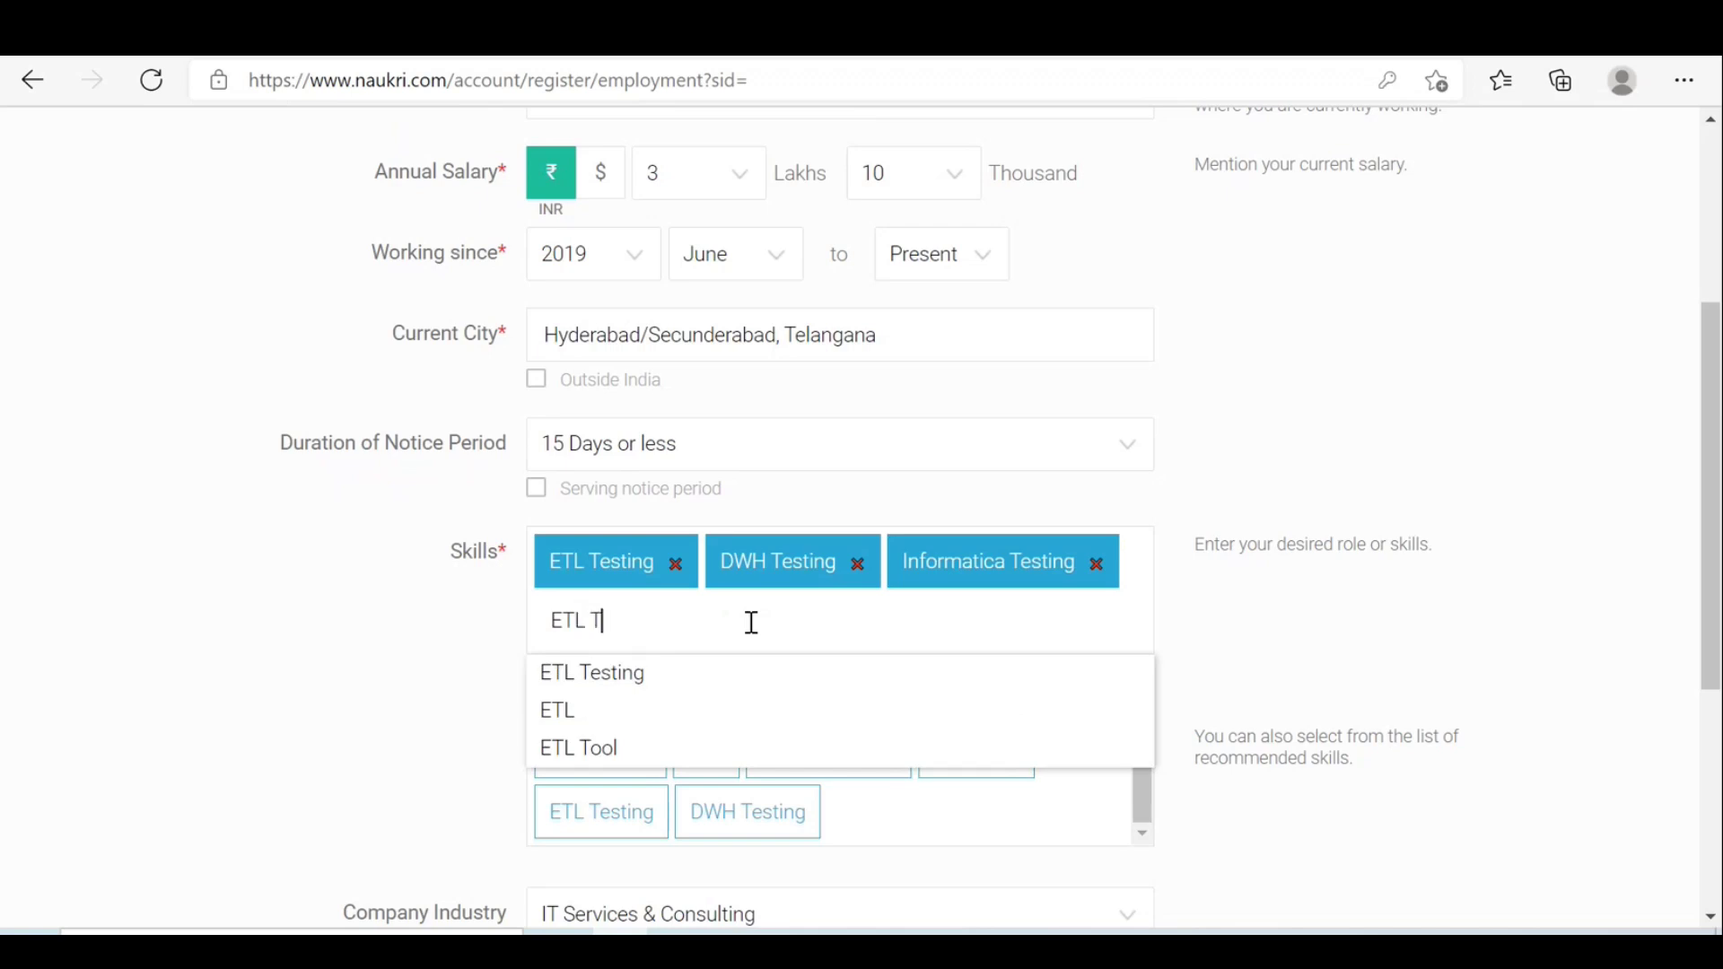
{"action": "type", "text": "es"}
{"action": "key", "text": "BackSpace"}
{"action": "key", "text": "BackSpace"}
{"action": "key", "text": "BackSpace"}
{"action": "key", "text": "BackSpace"}
{"action": "key", "text": "BackSpace"}
{"action": "key", "text": "BackSpace"}
{"action": "key", "text": "BackSpace"}
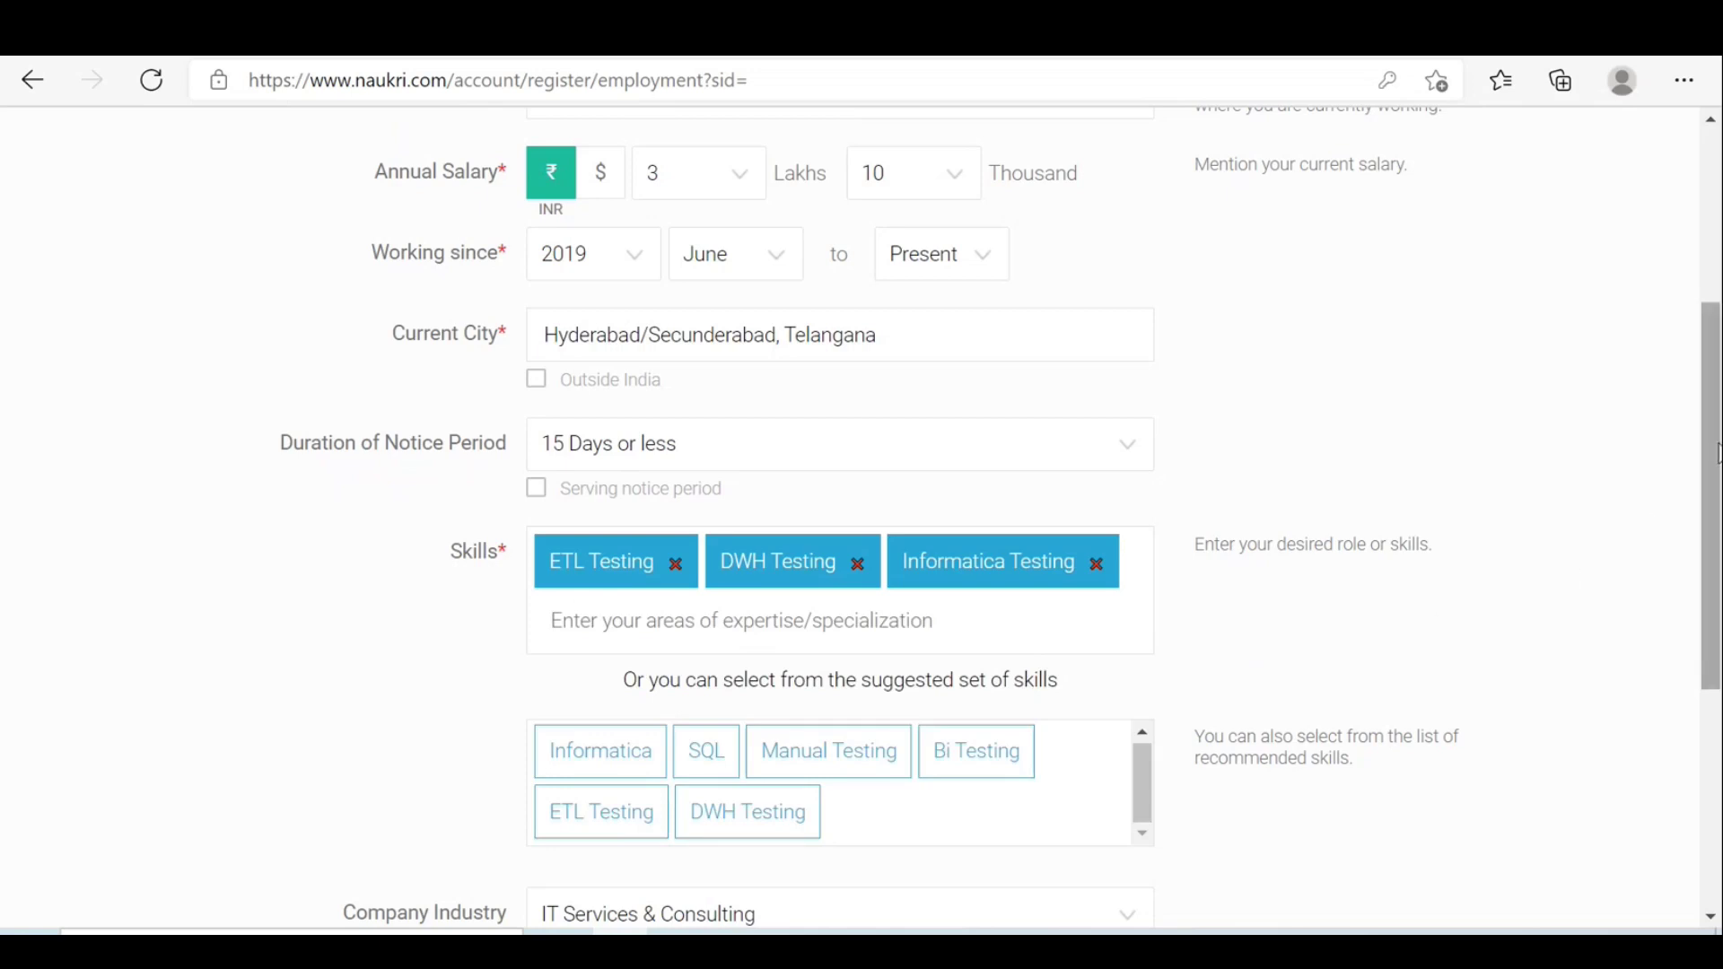
{"action": "left_click_drag", "start_coordinate": [1717, 453], "coordinate": [1718, 664]}
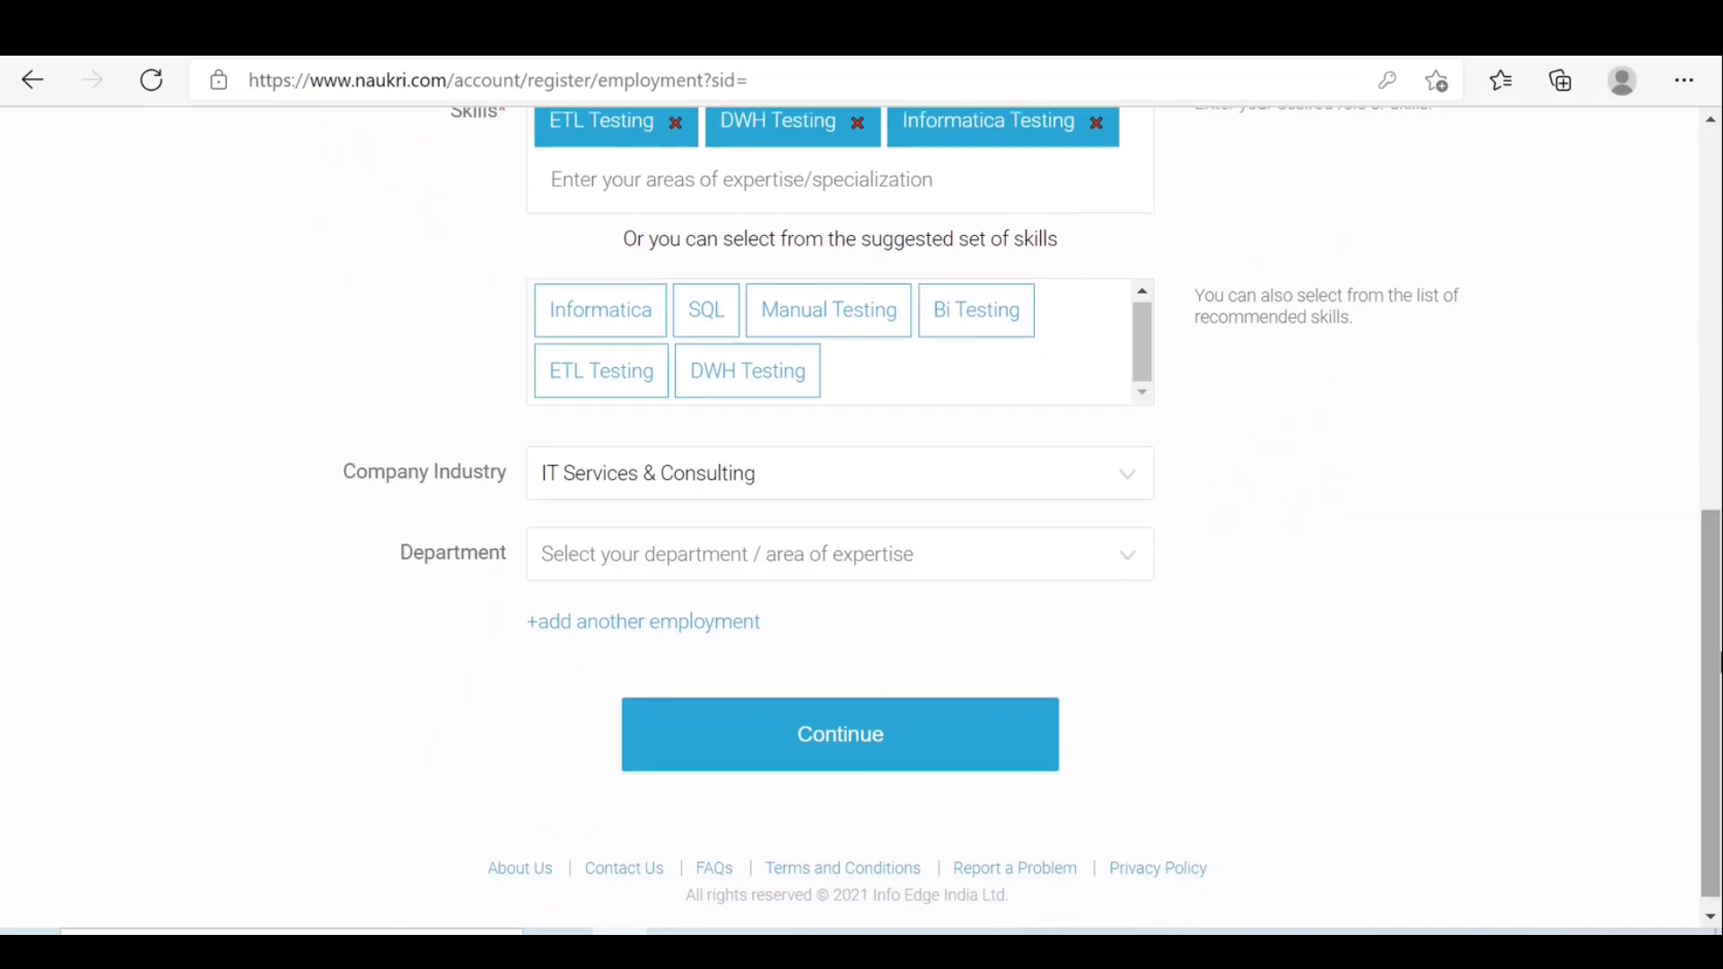
Keep IT Services & Consulting selected as the company industry.
{"action": "left_click", "coordinate": [1129, 482]}
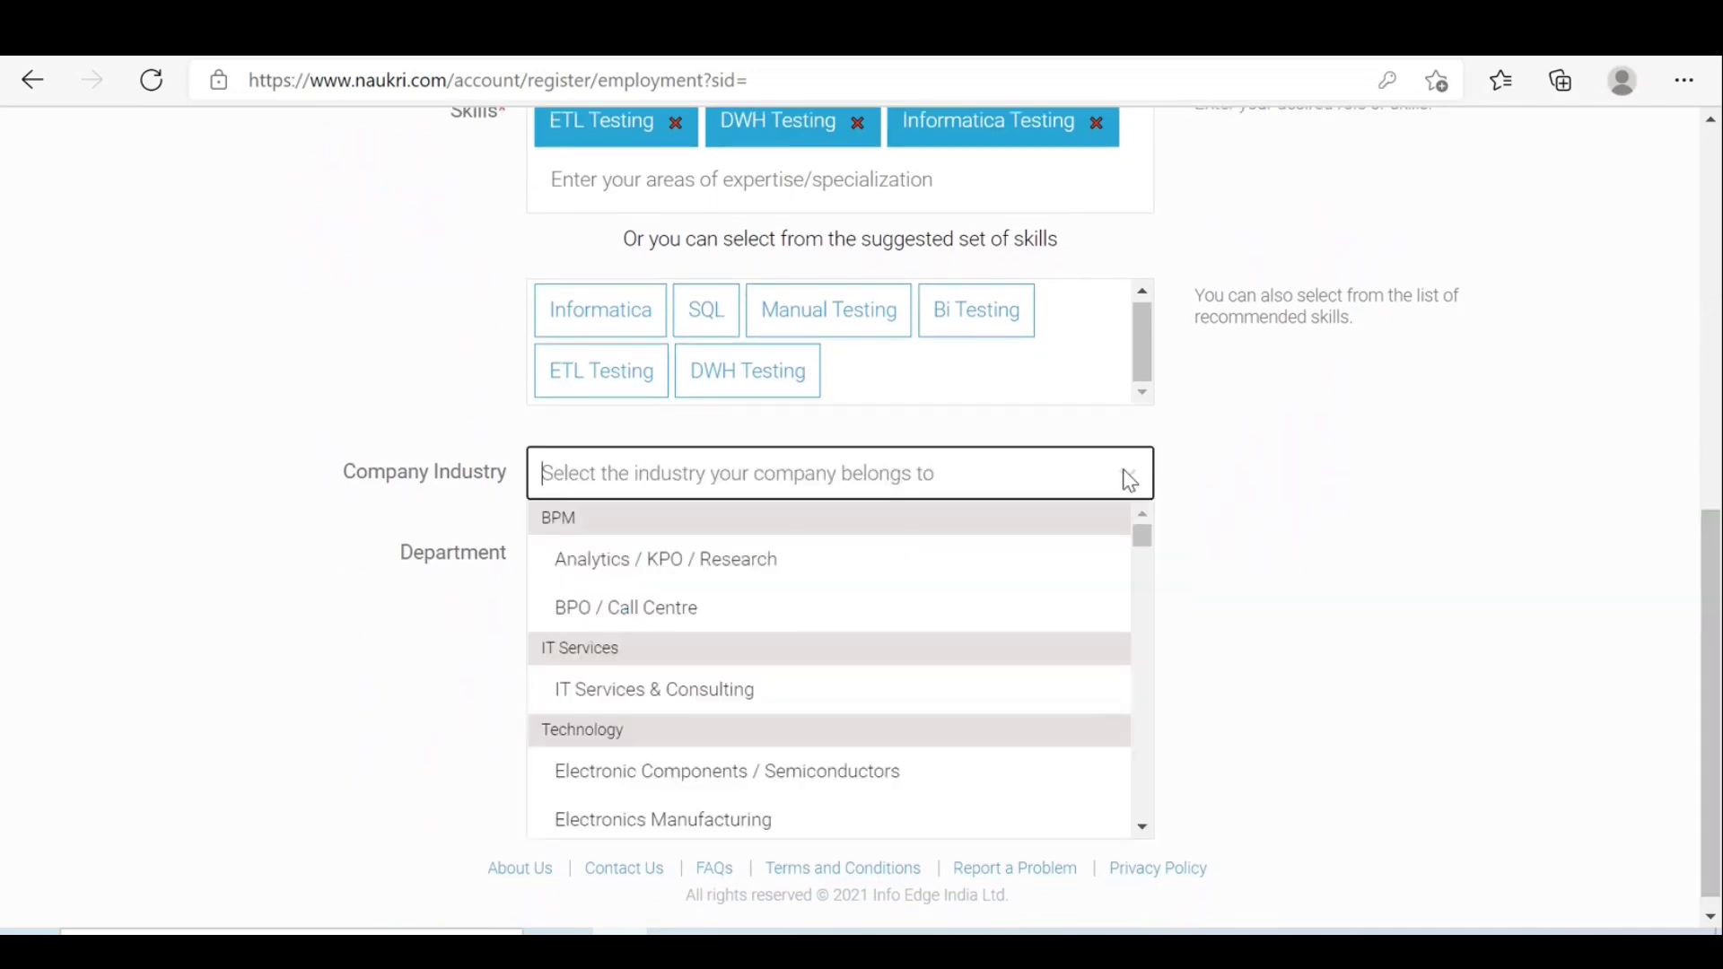
{"action": "left_click", "coordinate": [1142, 826]}
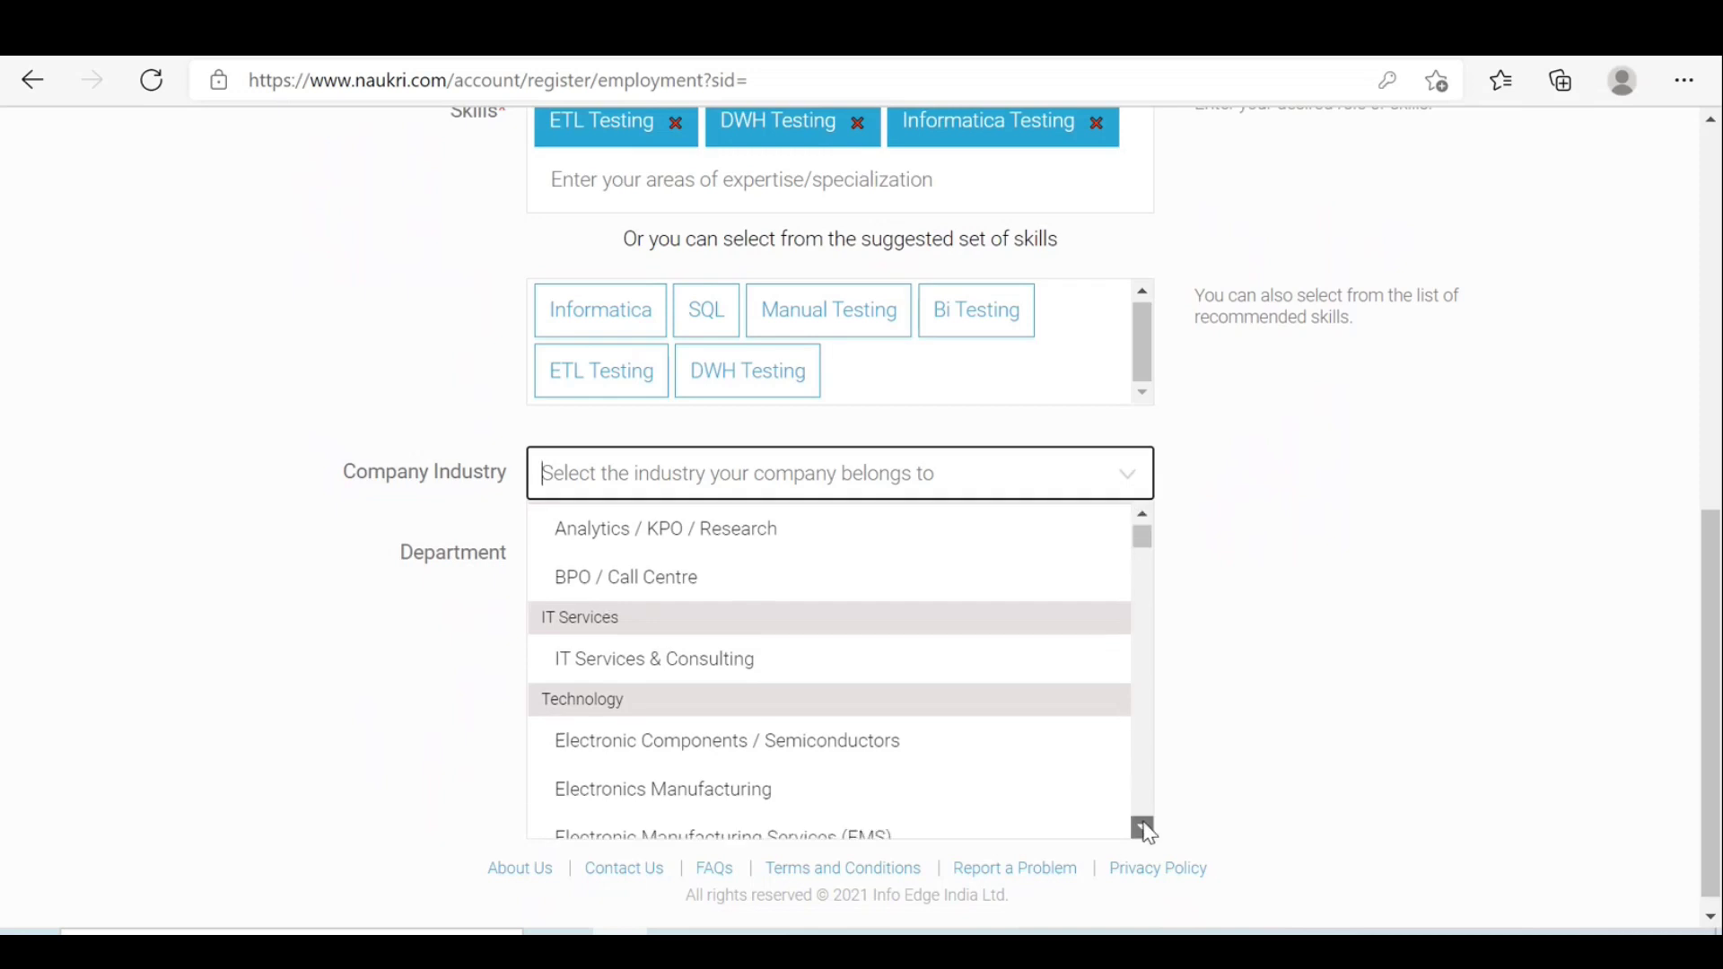
{"action": "left_click_drag", "start_coordinate": [1143, 828], "coordinate": [1144, 828]}
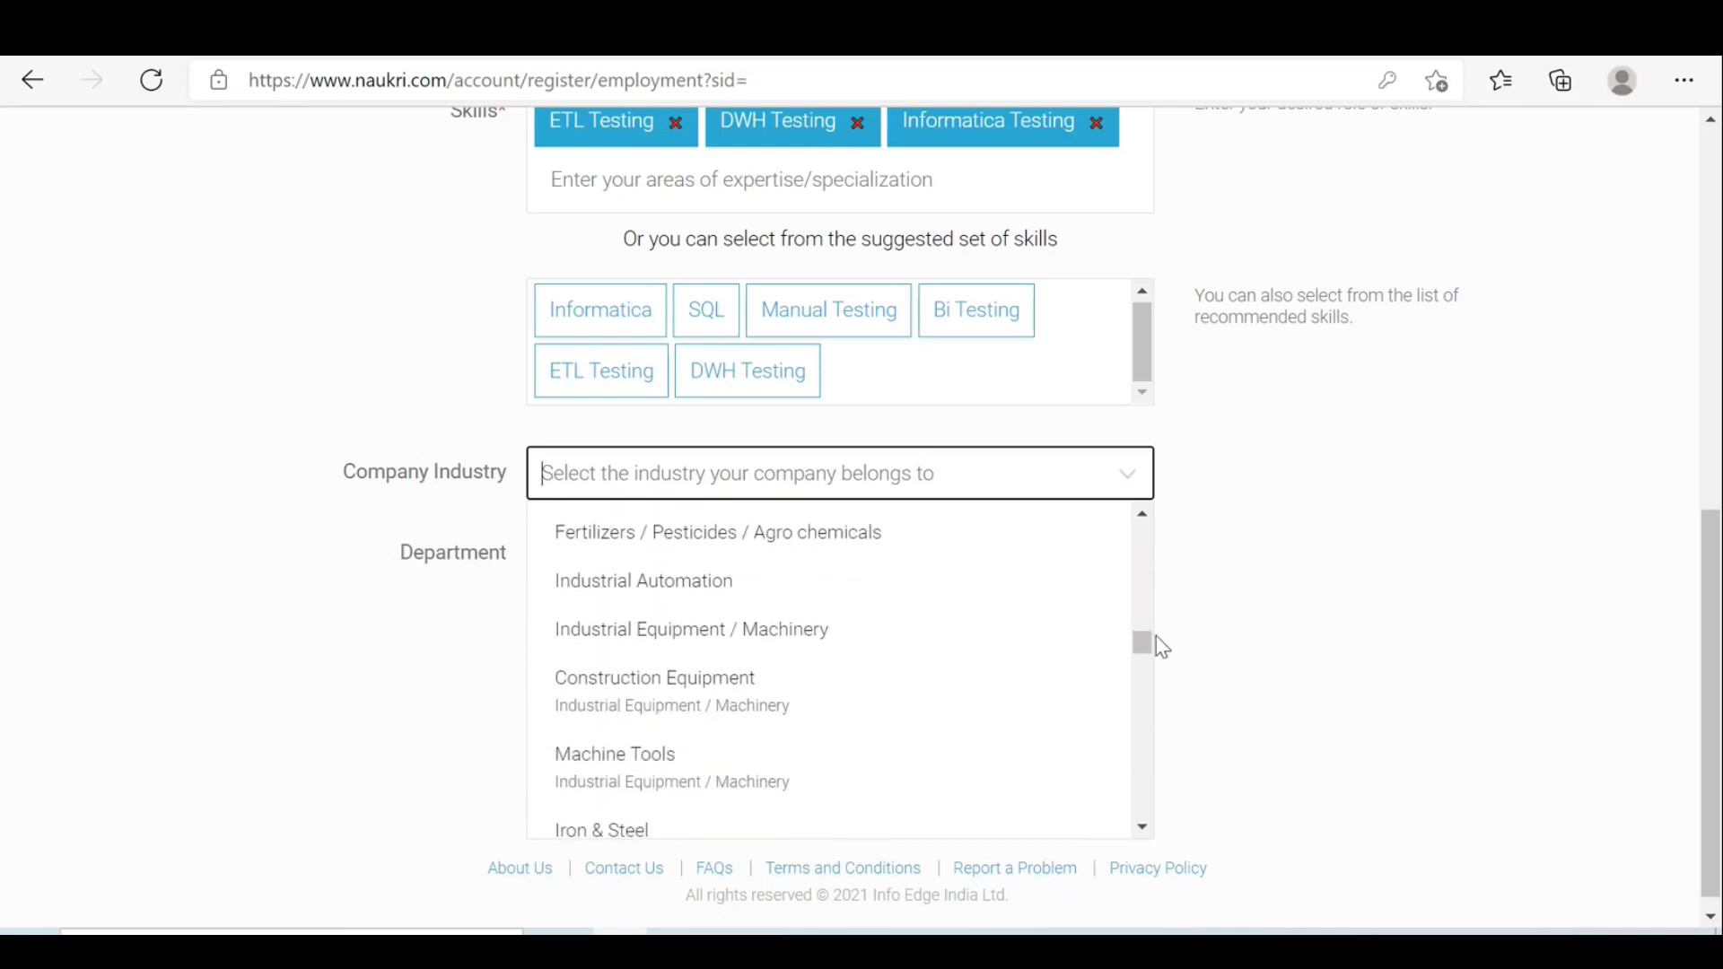
{"action": "left_click_drag", "start_coordinate": [1147, 648], "coordinate": [1123, 520]}
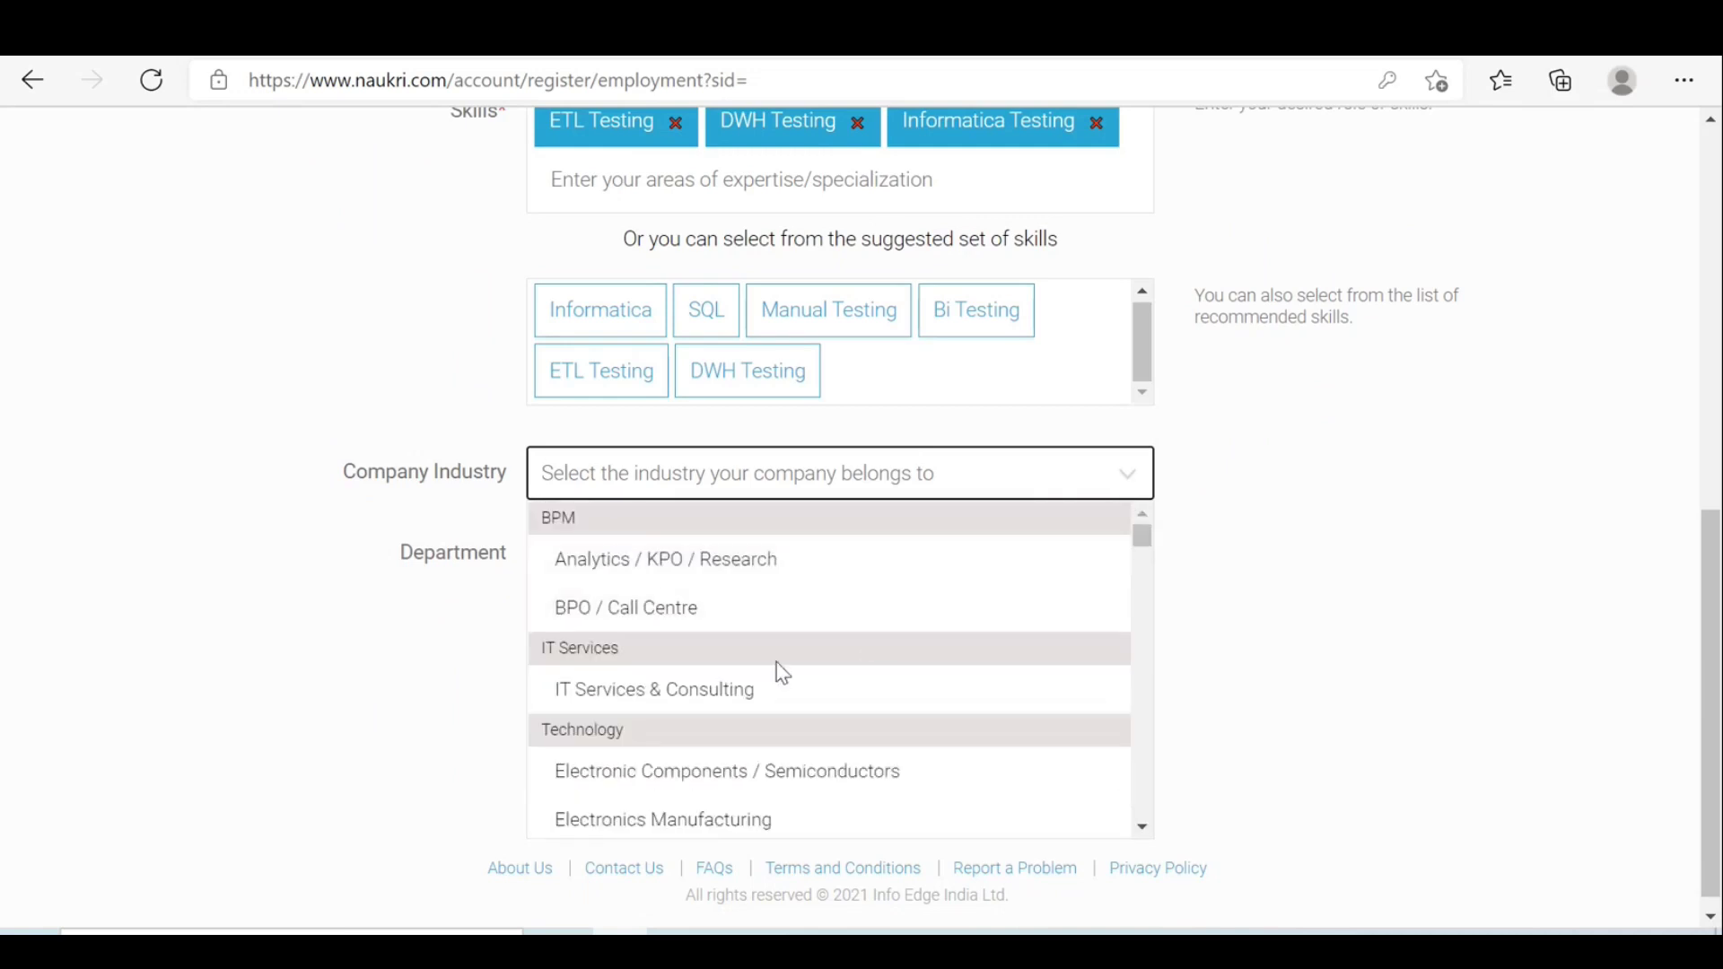
{"action": "left_click", "coordinate": [671, 691]}
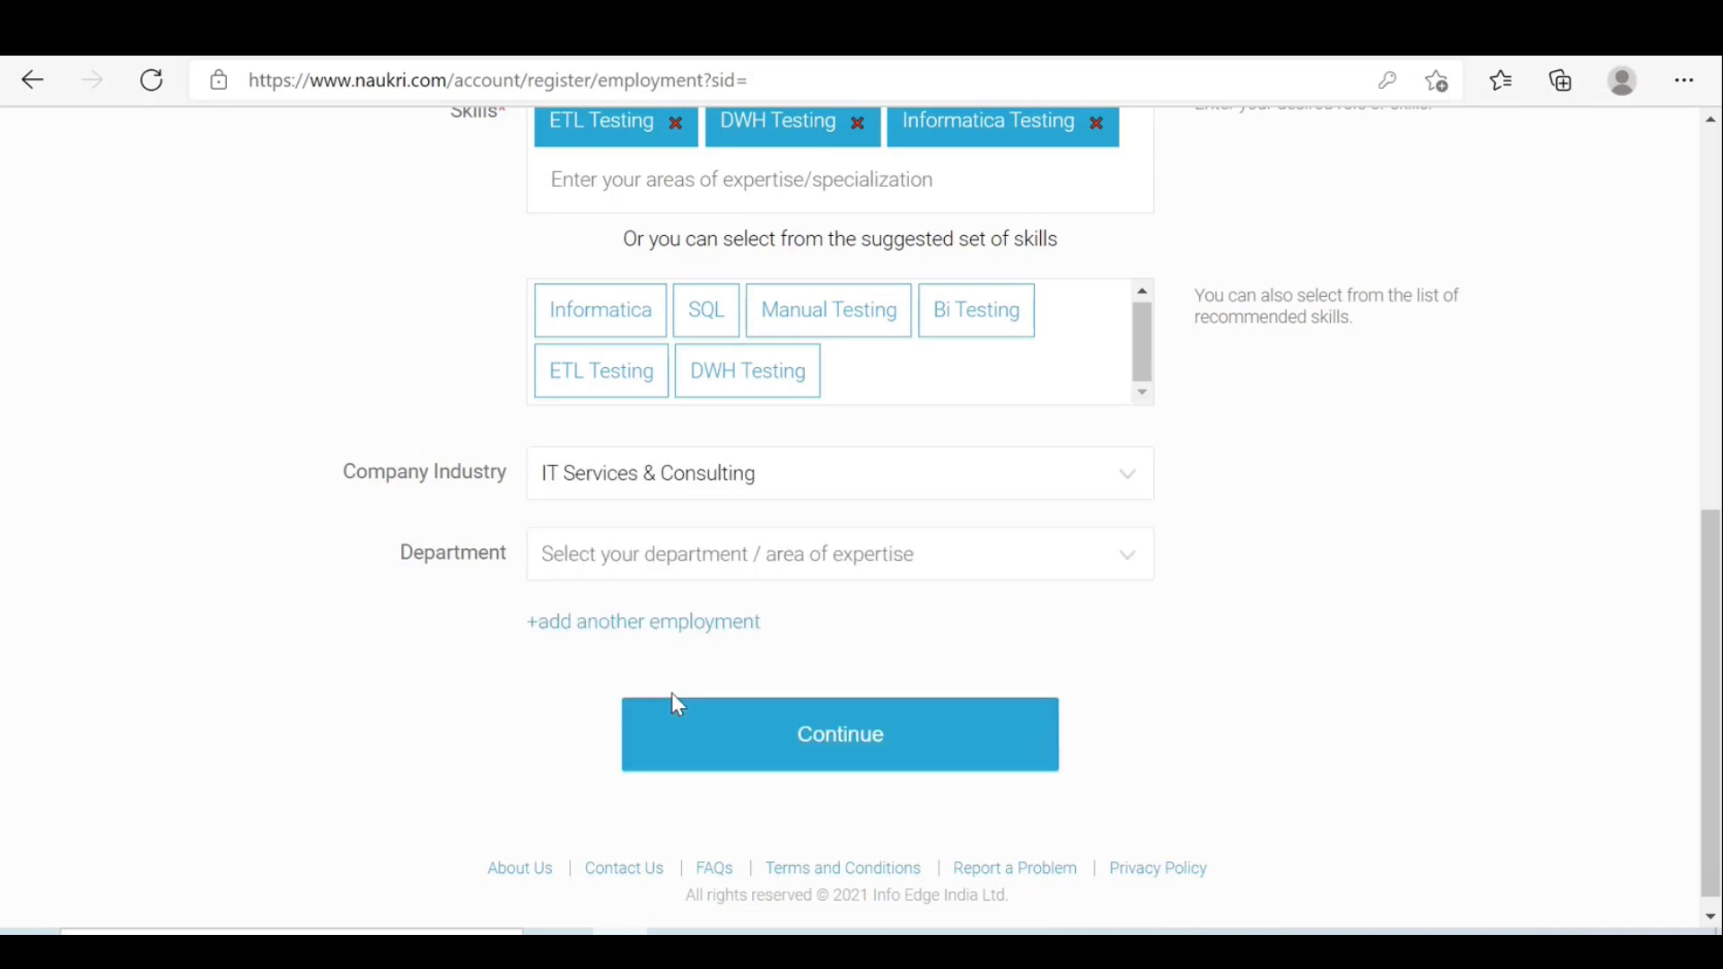
Set the department to IT & Information Security.
{"action": "left_click", "coordinate": [925, 555]}
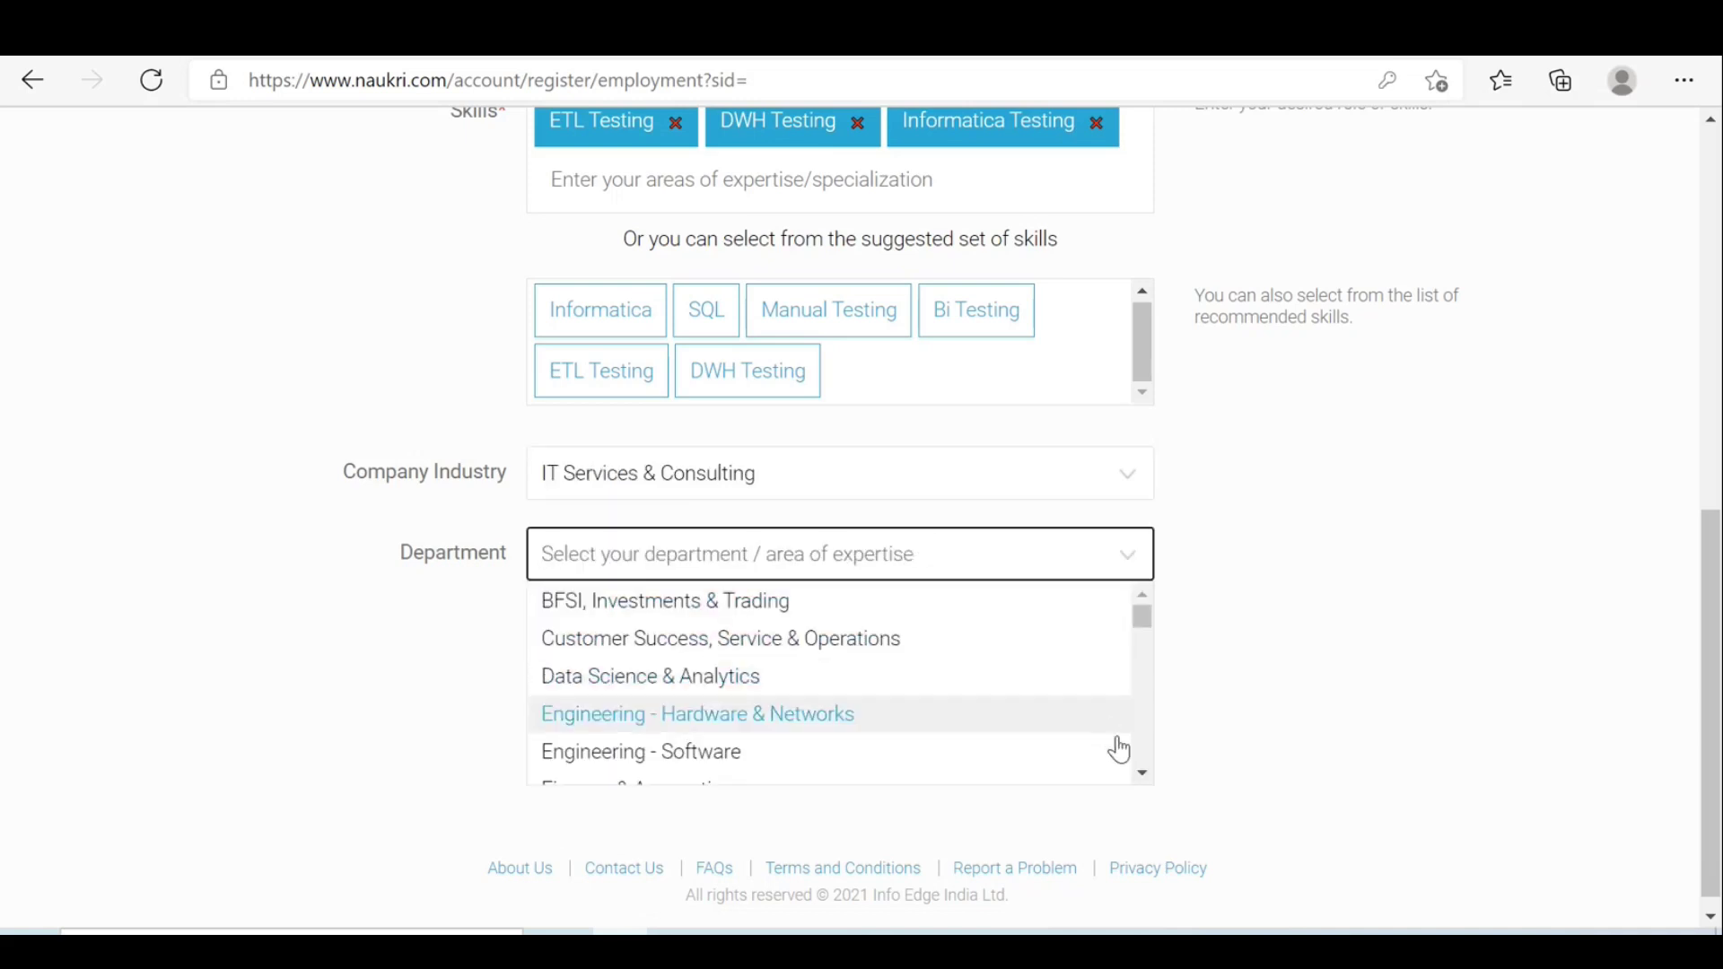
{"action": "left_click", "coordinate": [1145, 775]}
{"action": "left_click_drag", "start_coordinate": [1144, 775], "coordinate": [1144, 775]}
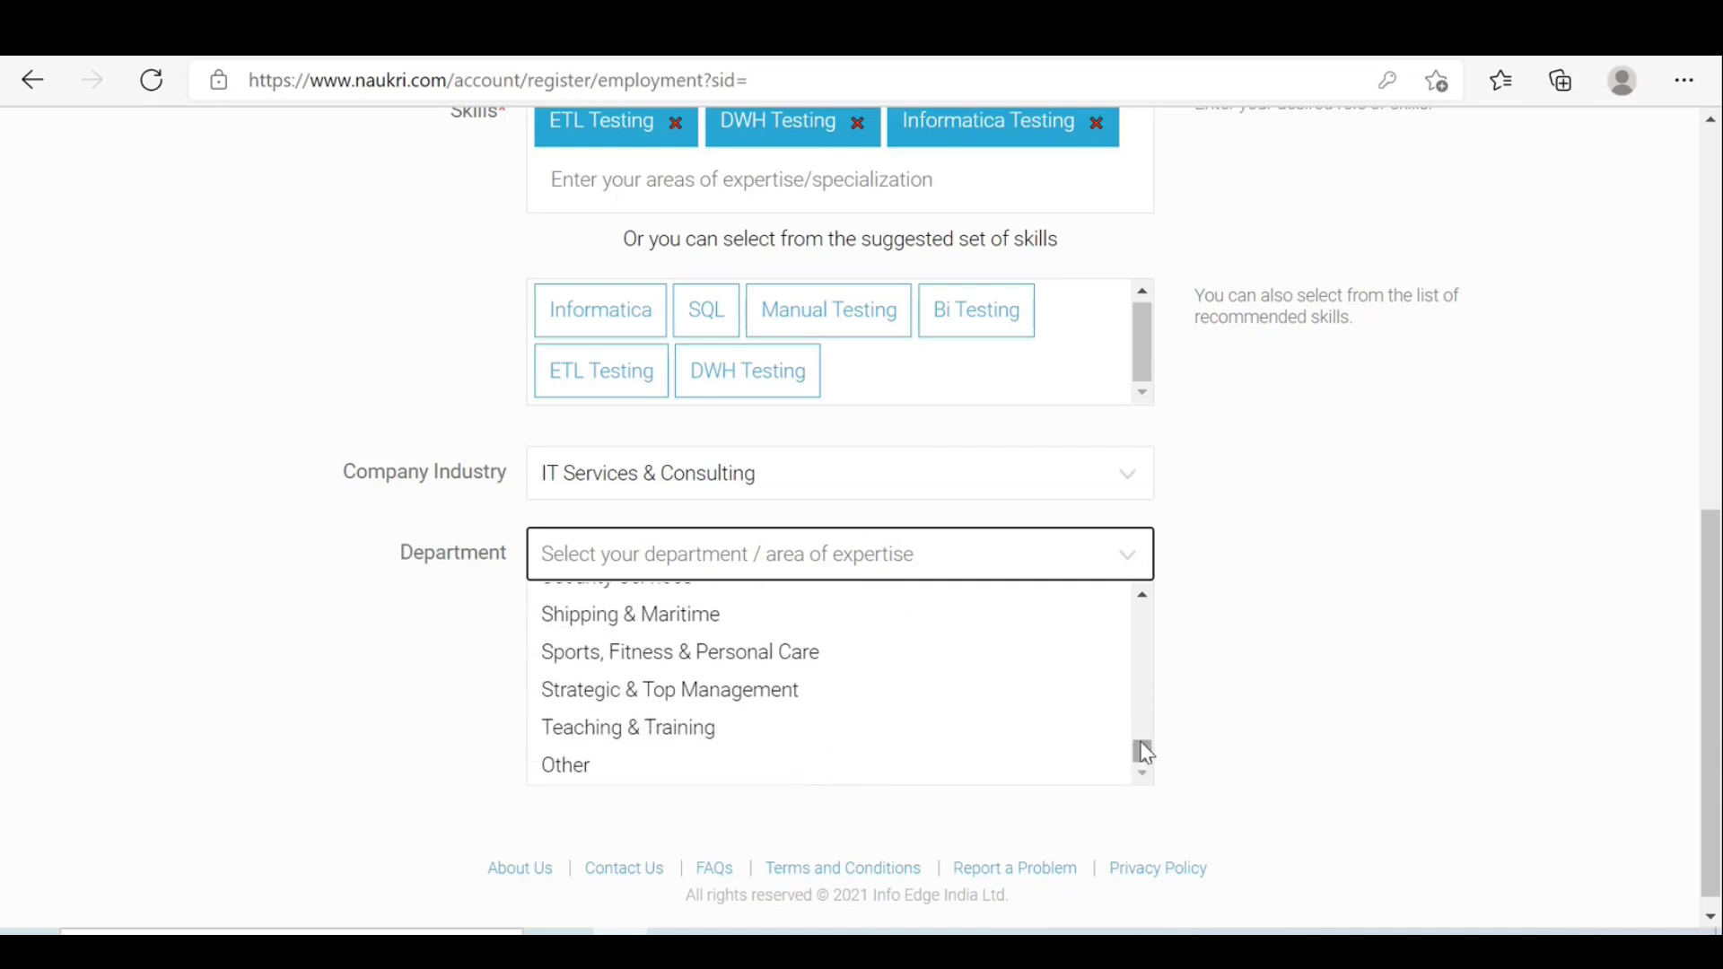
{"action": "left_click_drag", "start_coordinate": [1146, 592], "coordinate": [1148, 595]}
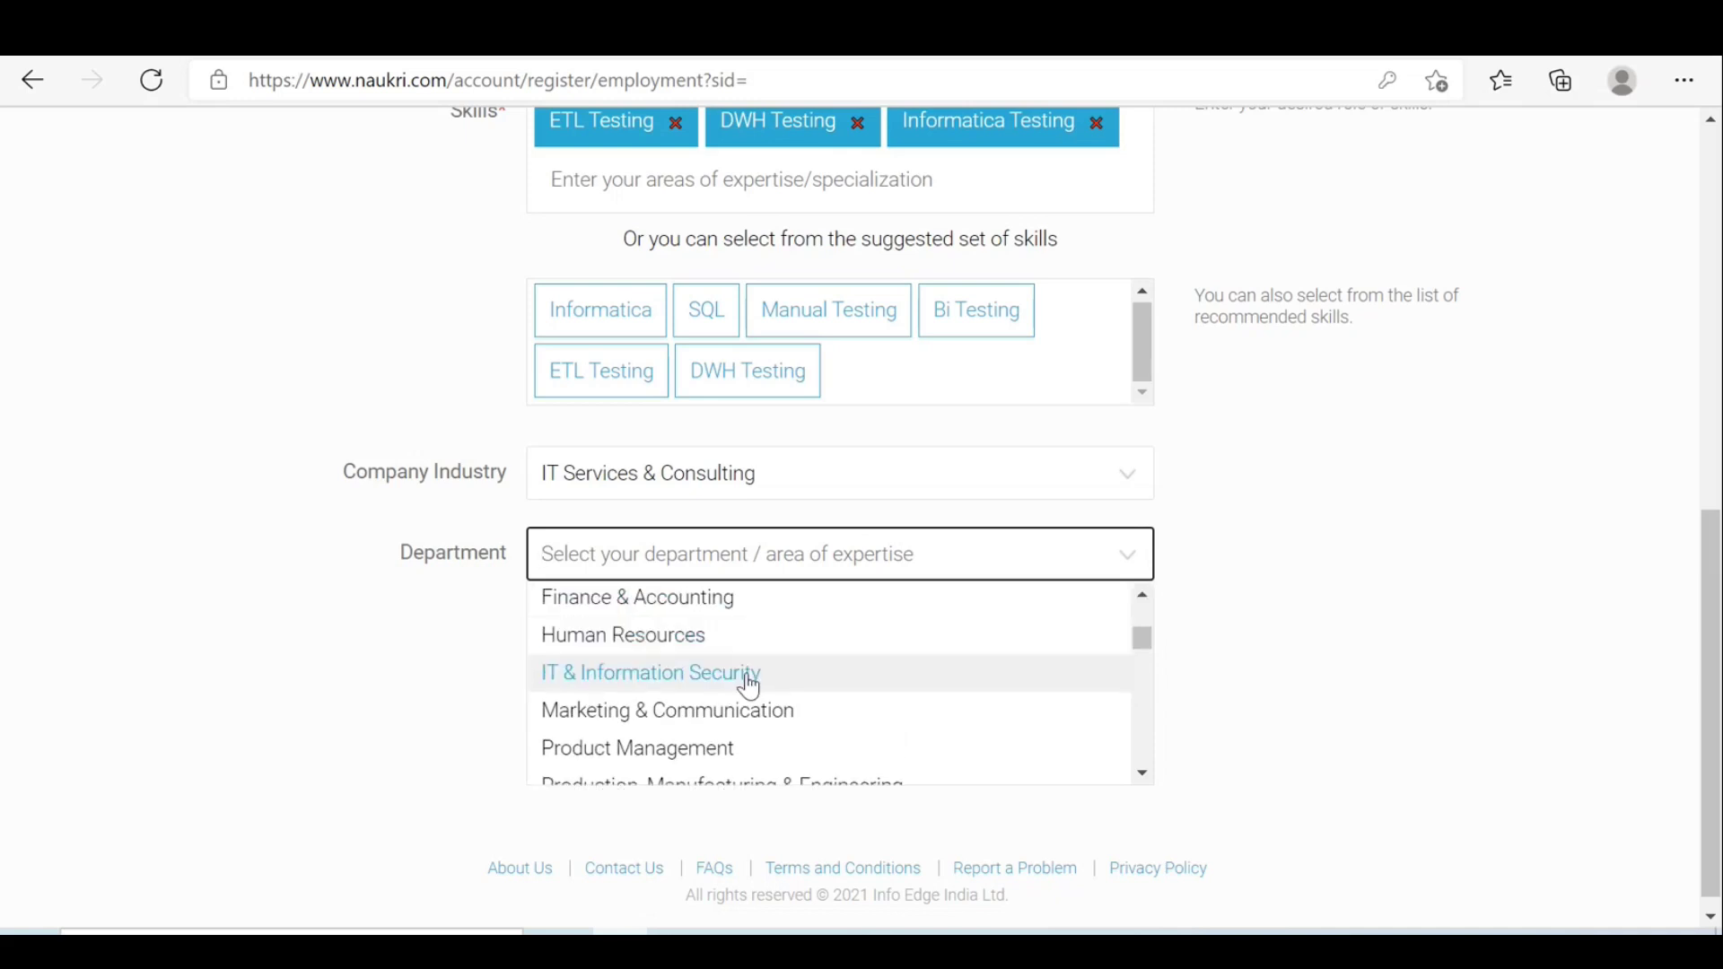
{"action": "left_click", "coordinate": [717, 682]}
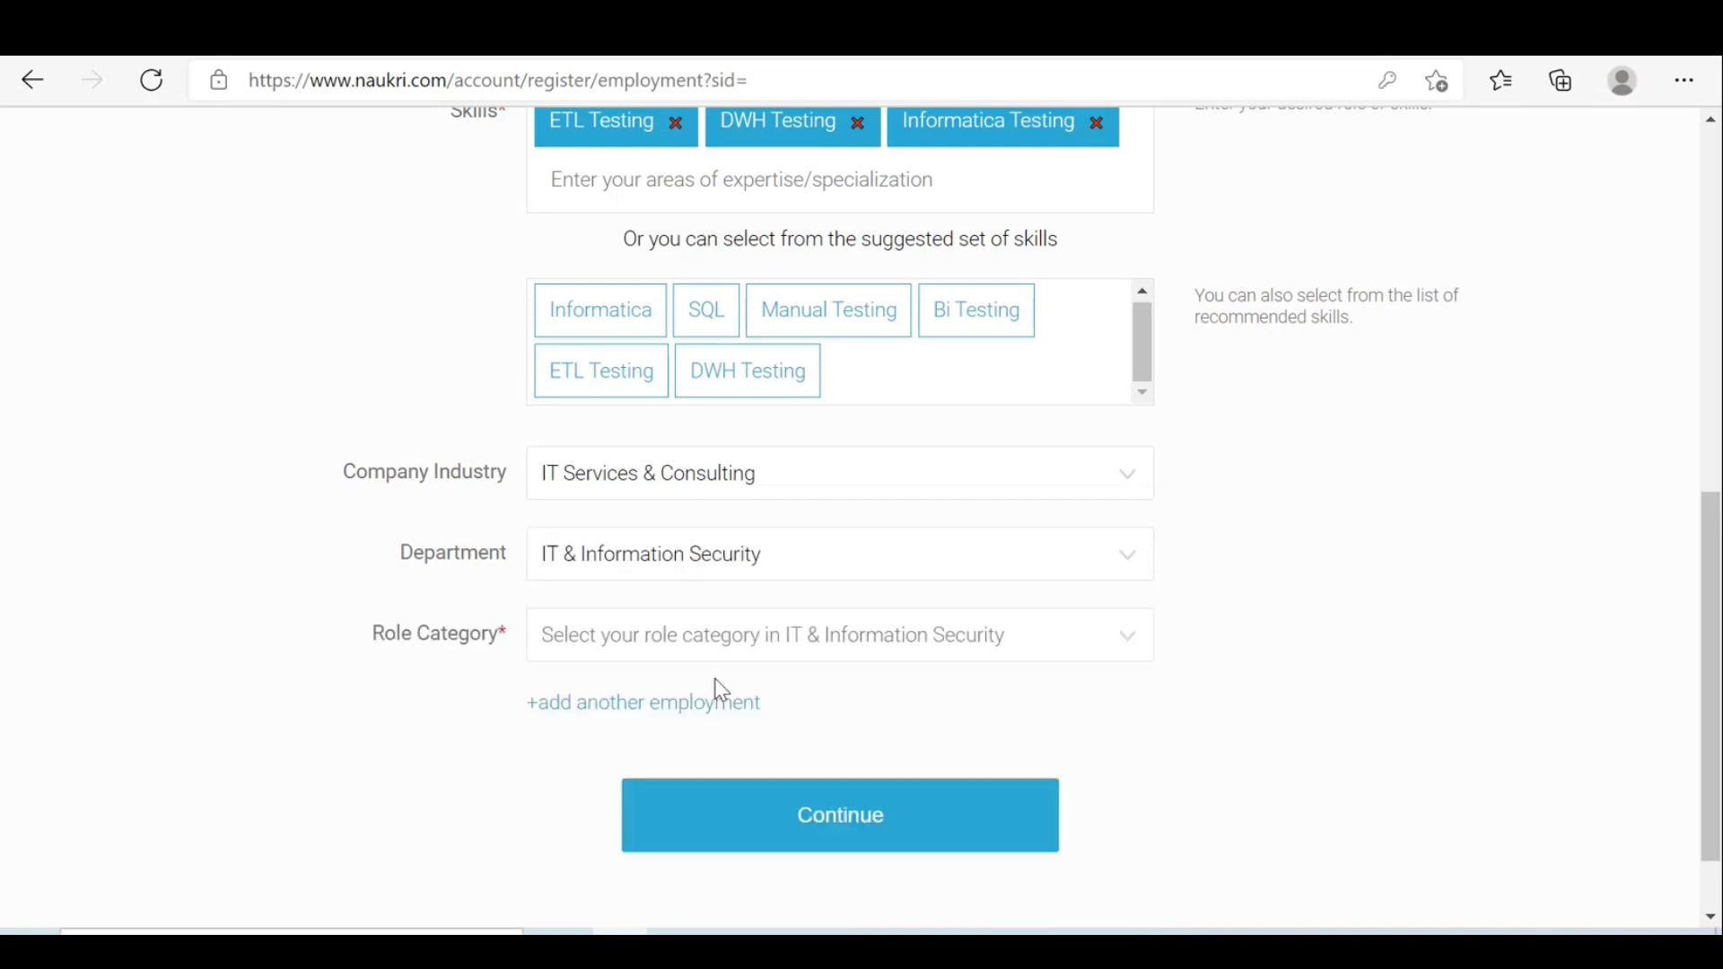
Change the department to Engineering - Software.
{"action": "left_click", "coordinate": [1130, 569]}
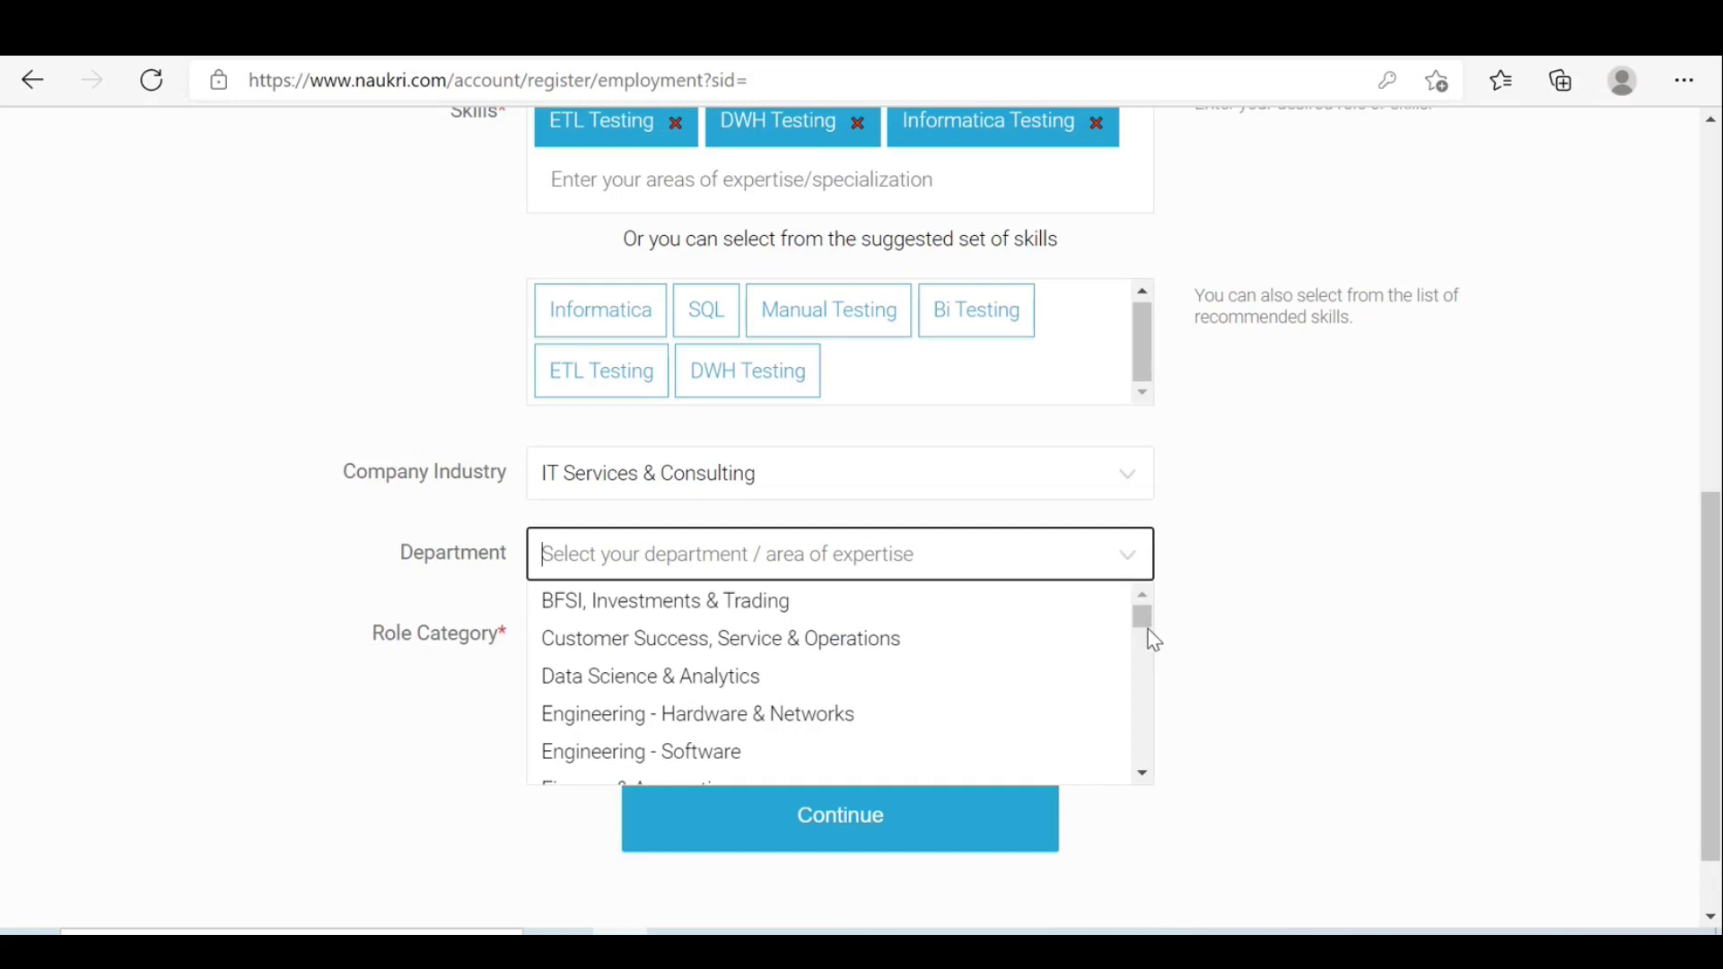
{"action": "left_click", "coordinate": [1143, 772]}
{"action": "left_click", "coordinate": [1143, 772]}
{"action": "left_click", "coordinate": [1150, 779]}
{"action": "left_click", "coordinate": [1151, 779]}
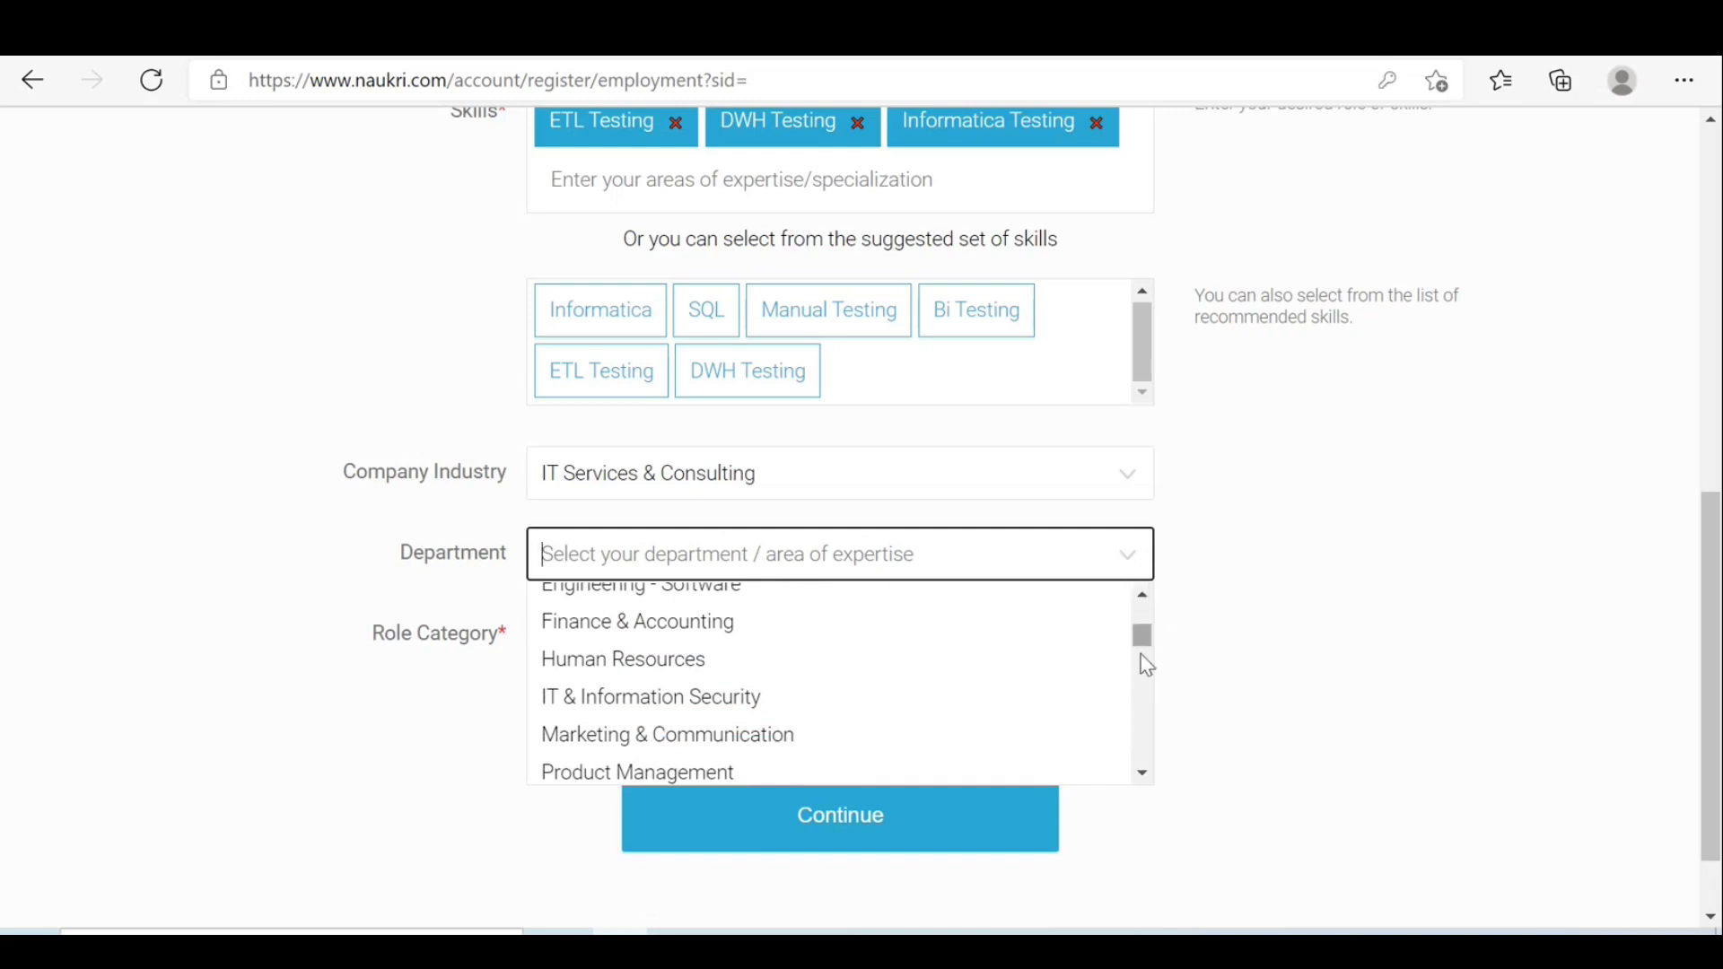
{"action": "scroll", "coordinate": [1144, 793], "scroll_direction": "down", "scroll_amount": 3}
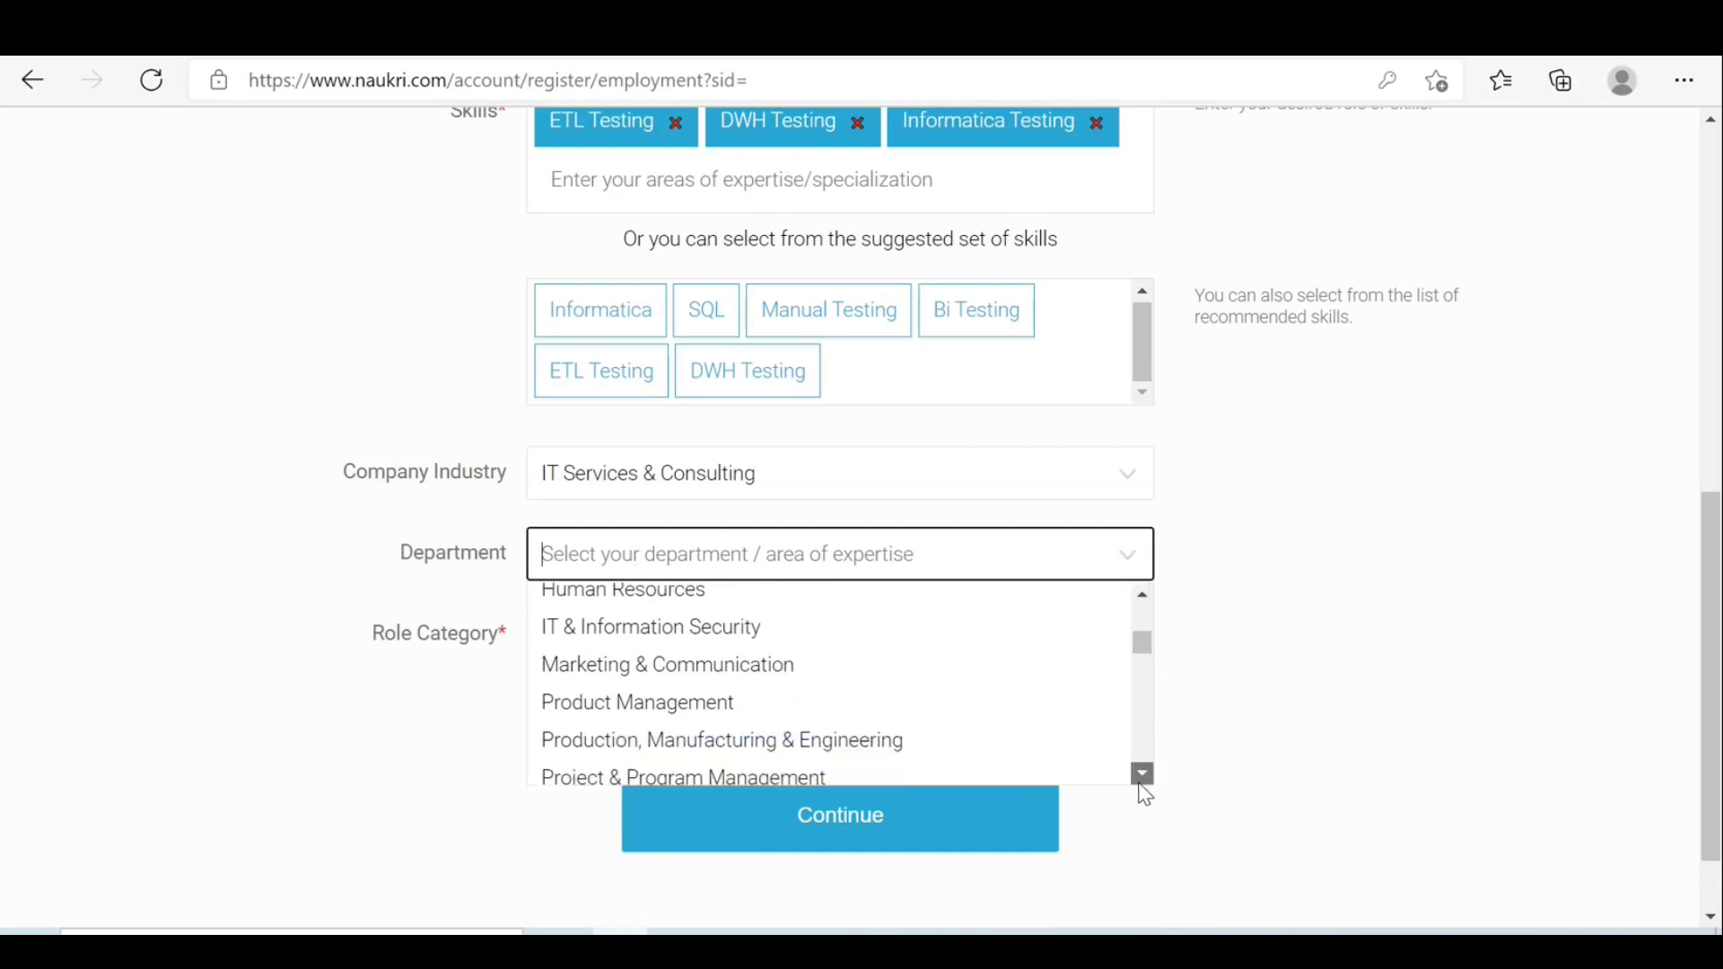
{"action": "scroll", "coordinate": [1144, 793], "scroll_direction": "down", "scroll_amount": 3}
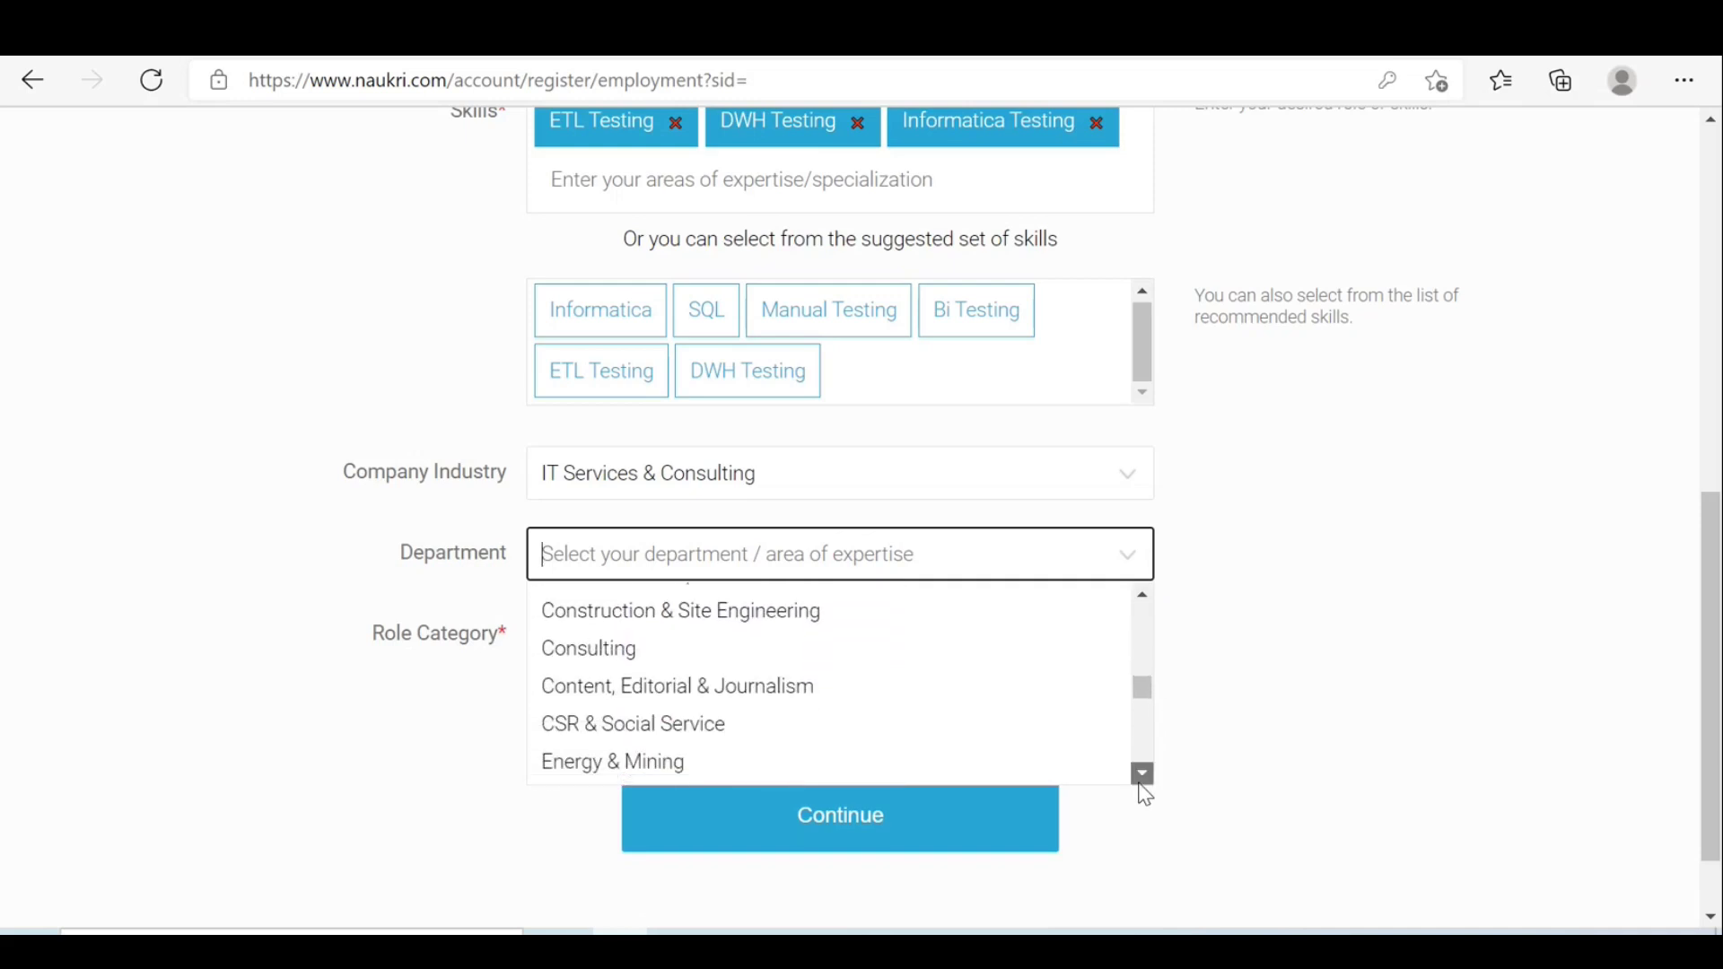
{"action": "scroll", "coordinate": [1145, 795], "scroll_direction": "down", "scroll_amount": 1}
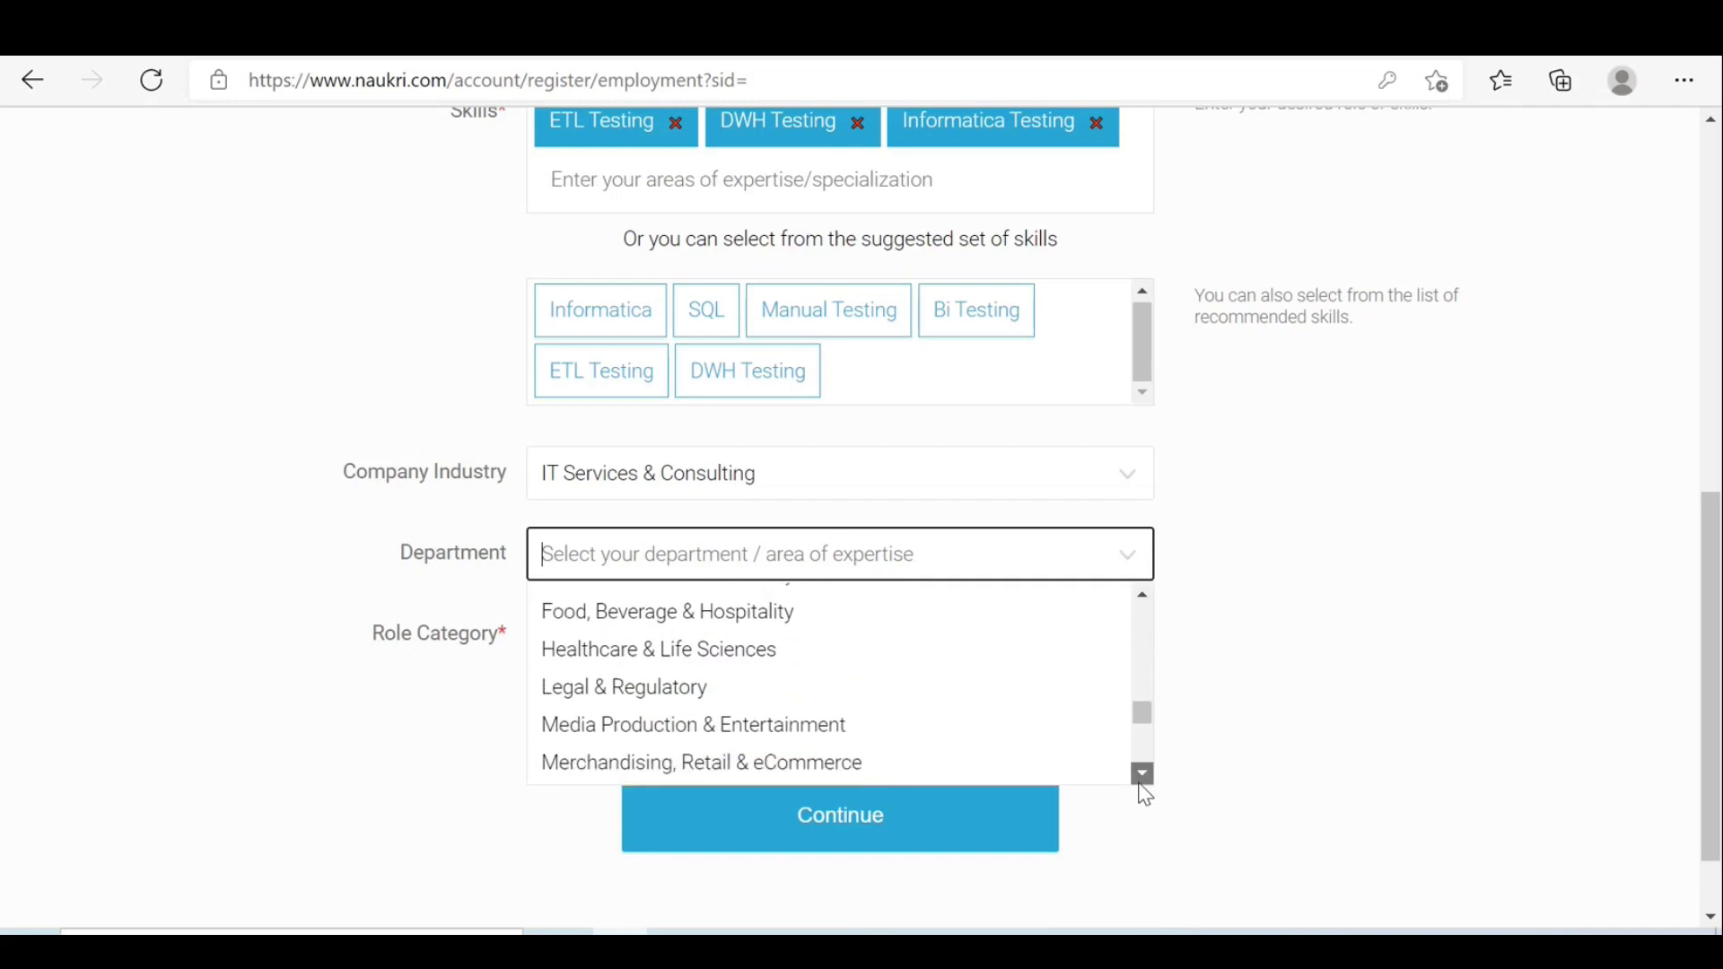
{"action": "scroll", "coordinate": [1145, 796], "scroll_direction": "down", "scroll_amount": 5}
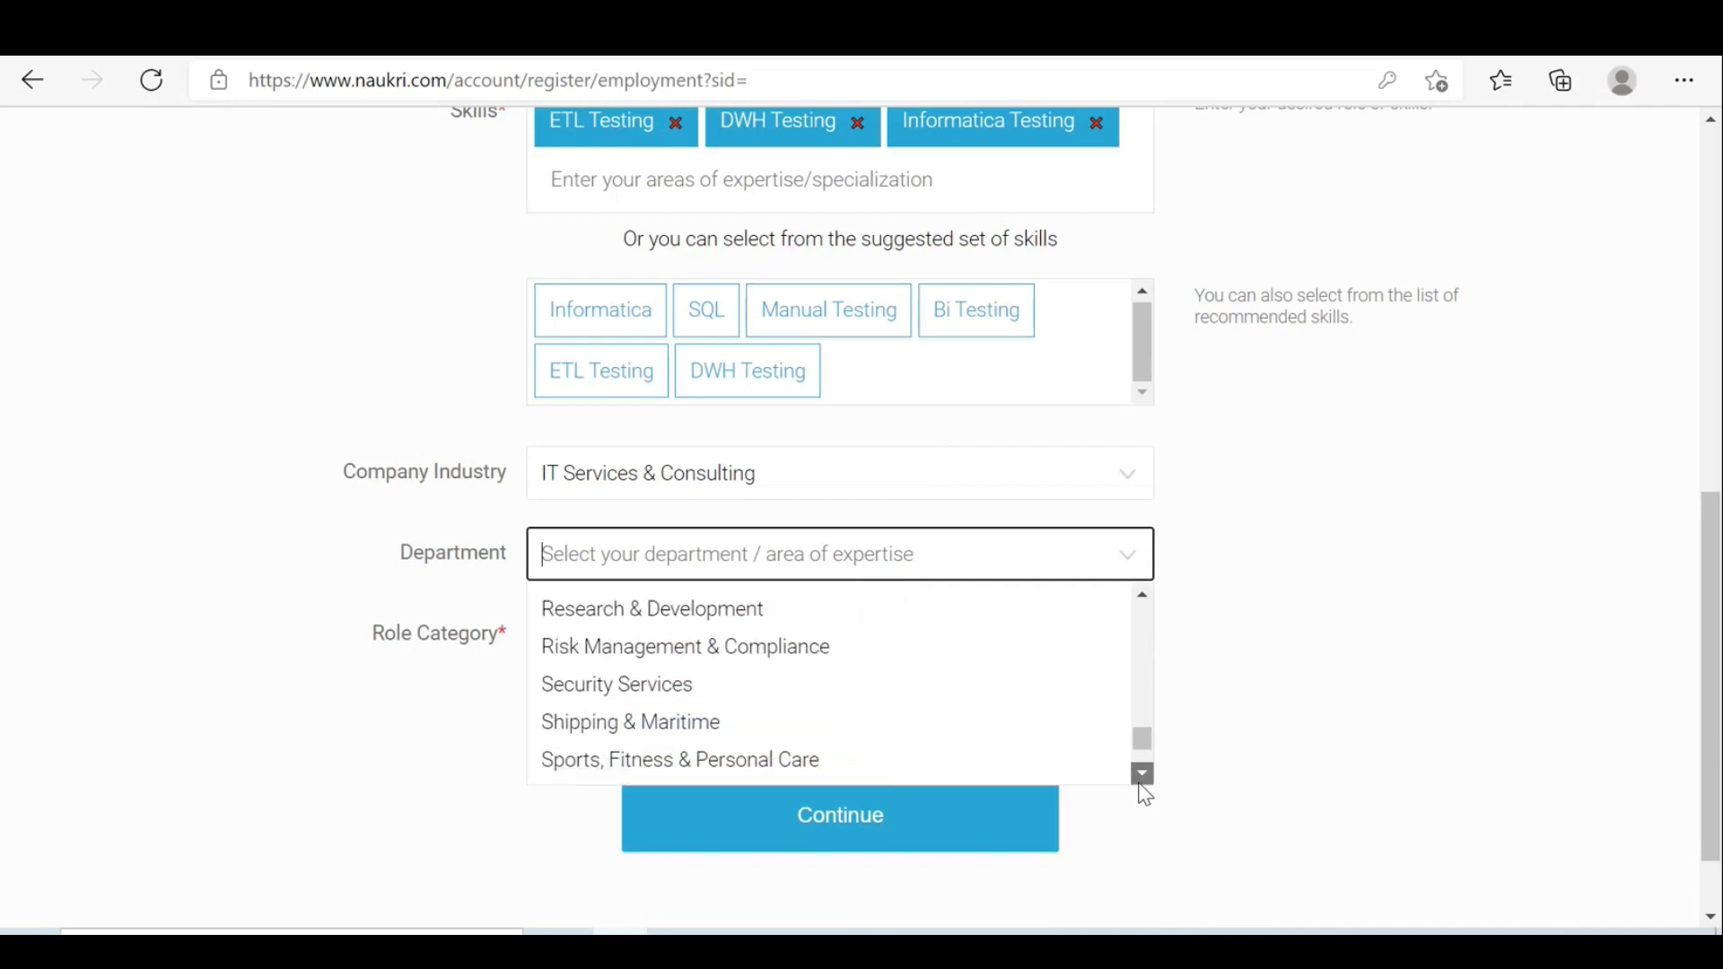
{"action": "scroll", "coordinate": [1144, 795], "scroll_direction": "down", "scroll_amount": 2}
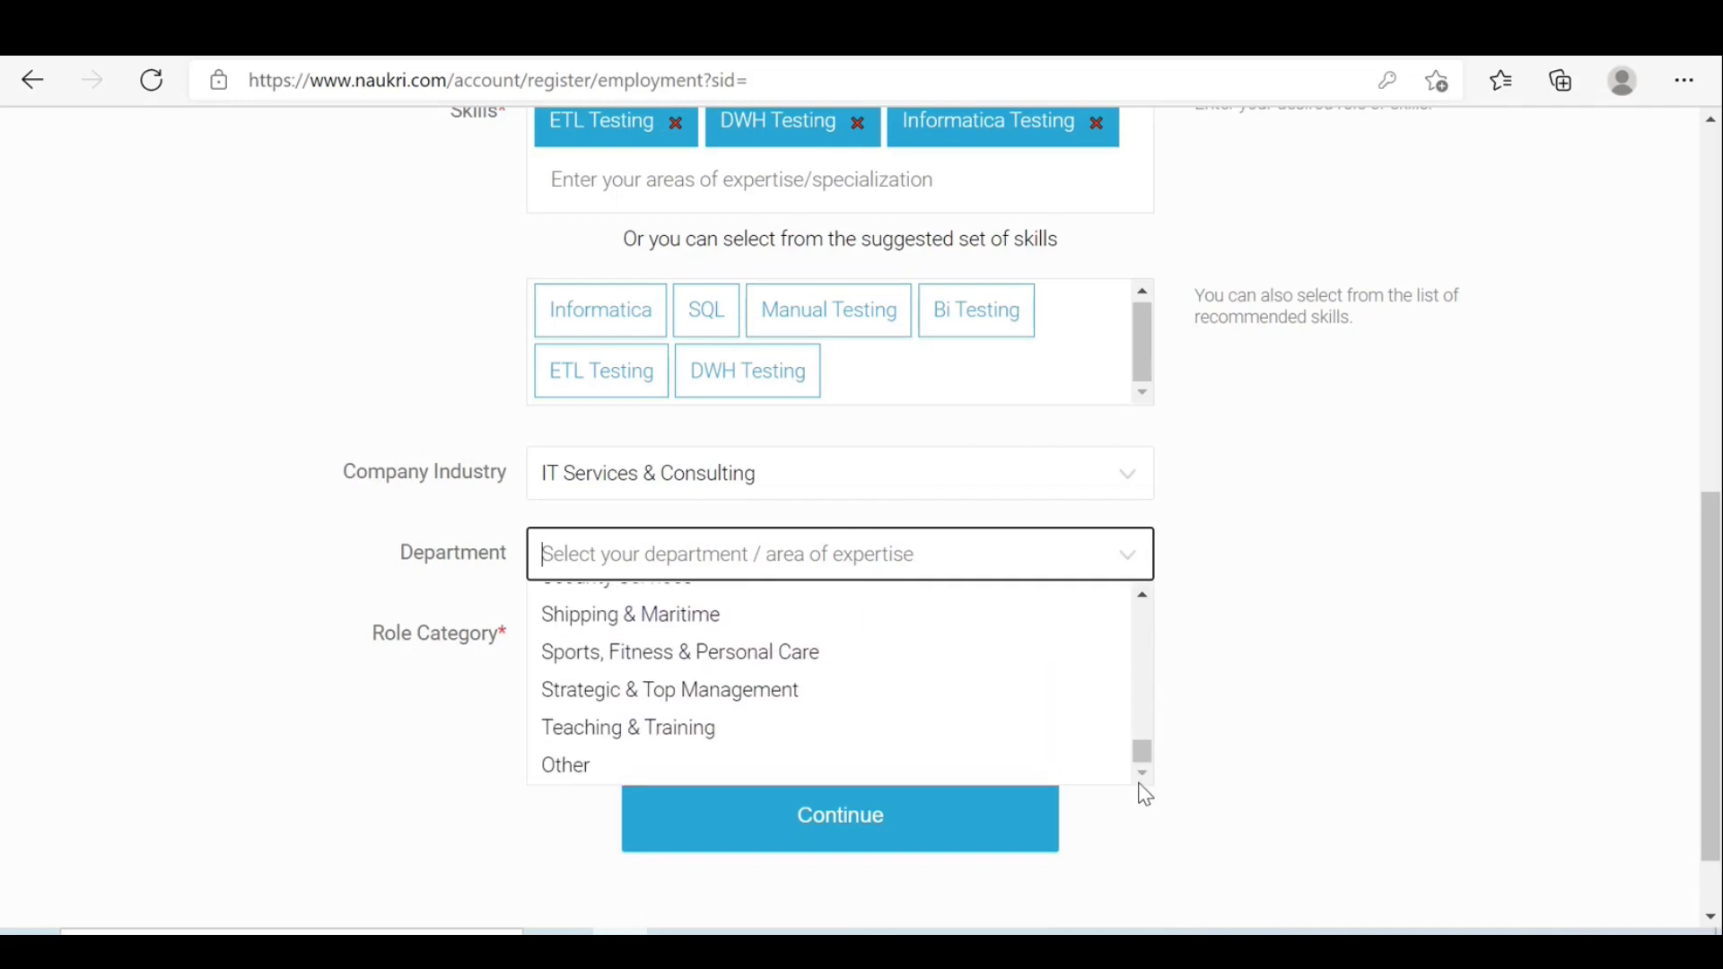
{"action": "left_click", "coordinate": [1143, 600]}
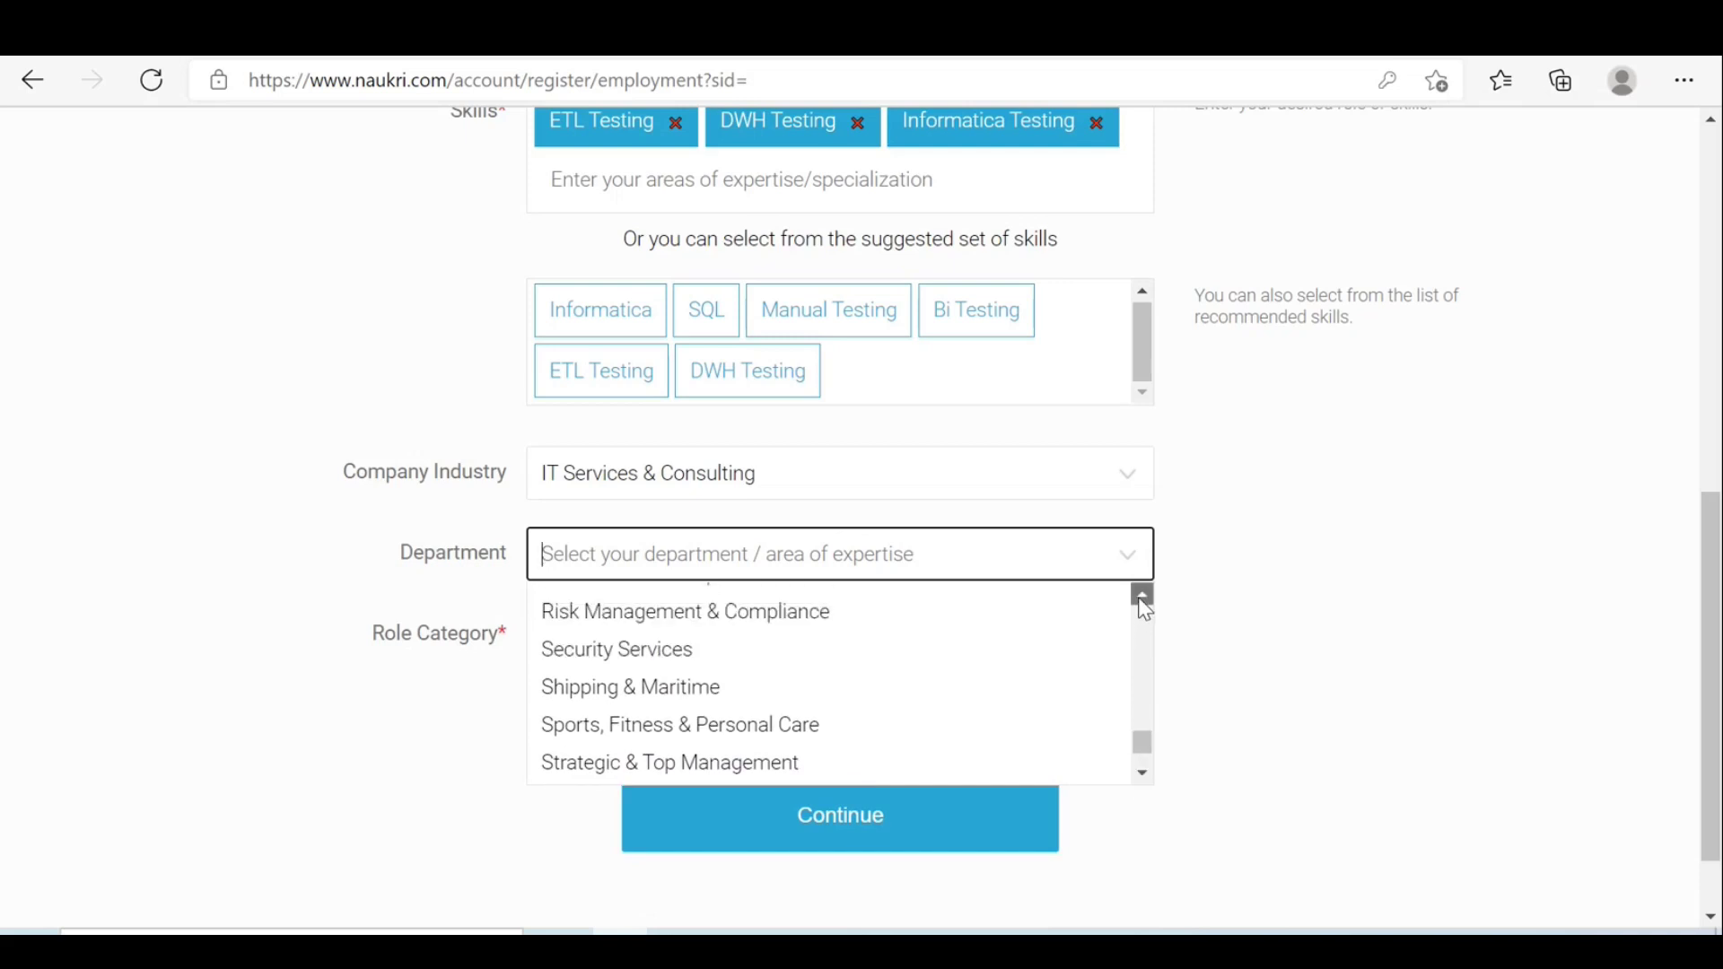
{"action": "left_click", "coordinate": [1143, 597]}
{"action": "left_click", "coordinate": [1144, 597]}
{"action": "left_click", "coordinate": [1143, 597]}
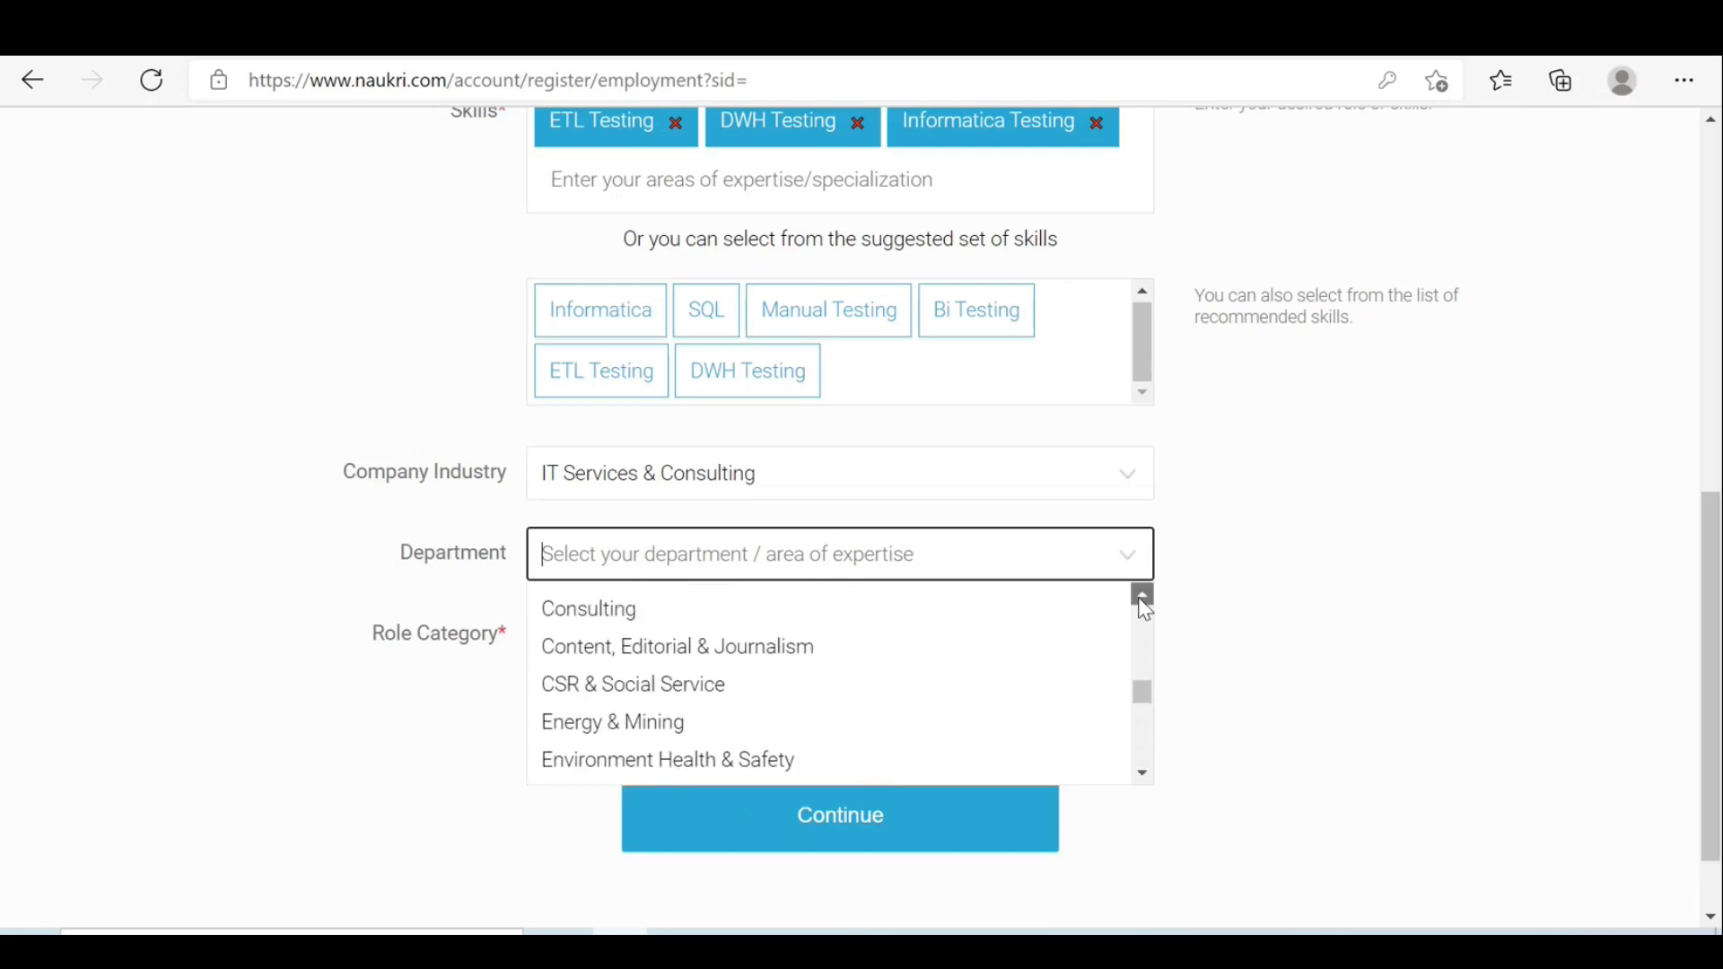
{"action": "left_click", "coordinate": [1143, 597]}
{"action": "left_click", "coordinate": [1143, 597]}
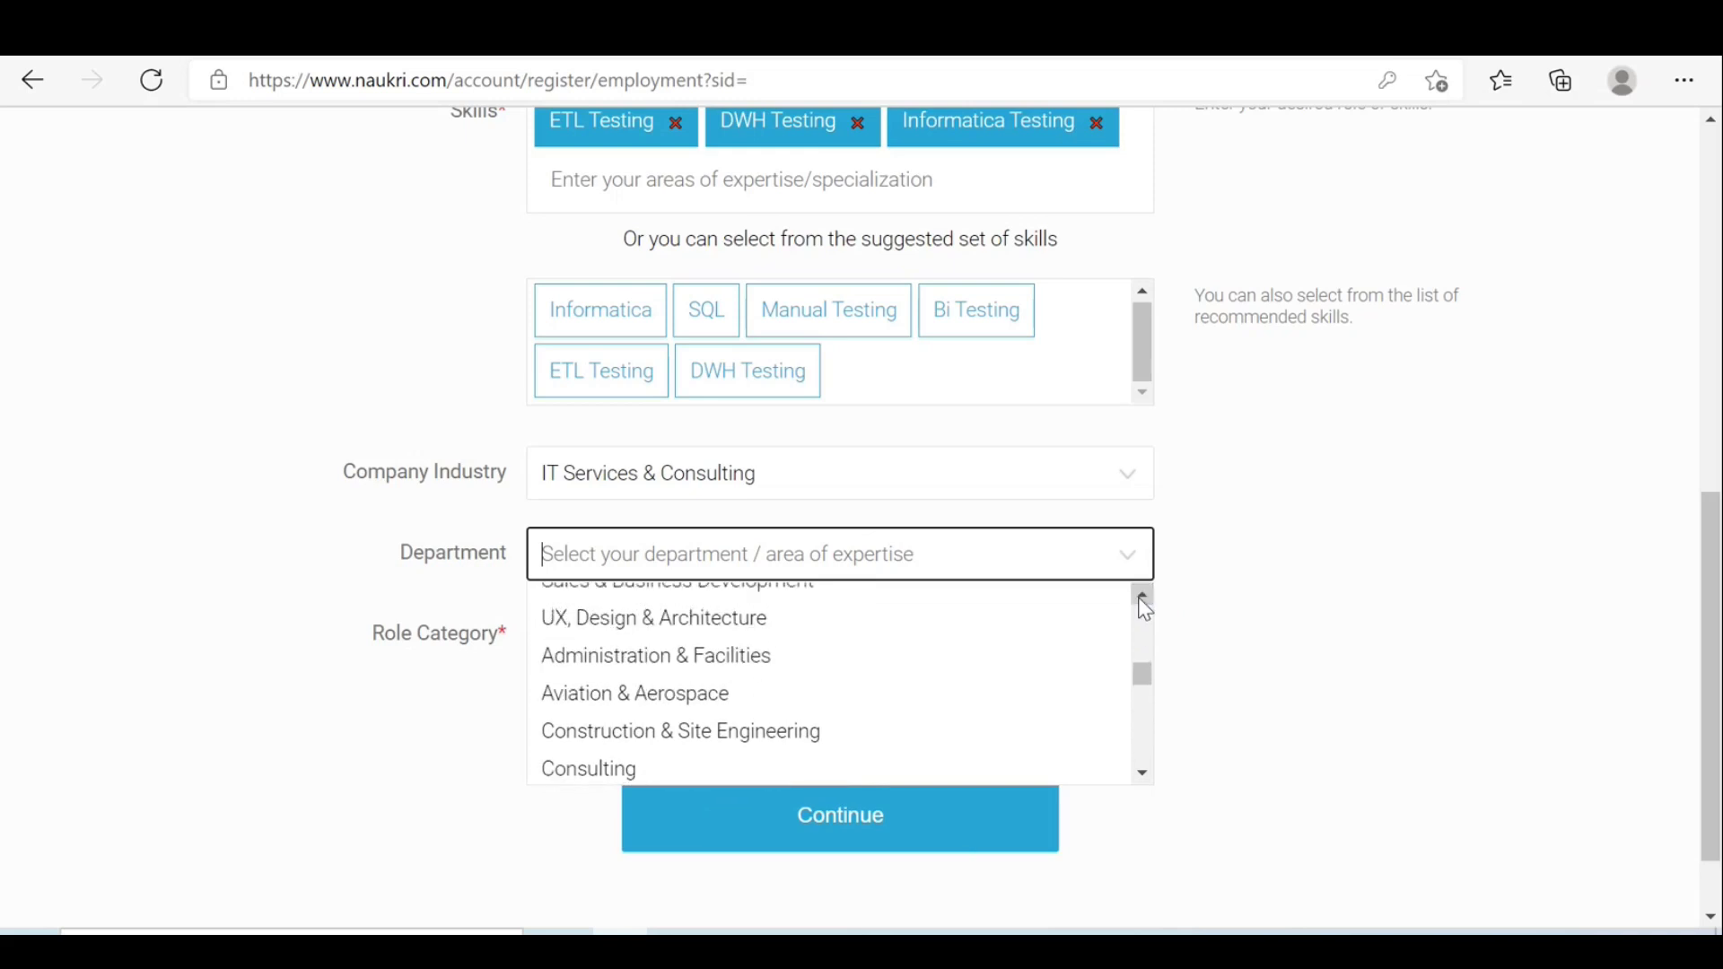
{"action": "left_click", "coordinate": [1143, 598]}
{"action": "left_click", "coordinate": [1143, 598]}
{"action": "left_click", "coordinate": [1143, 598]}
{"action": "left_click", "coordinate": [1143, 598]}
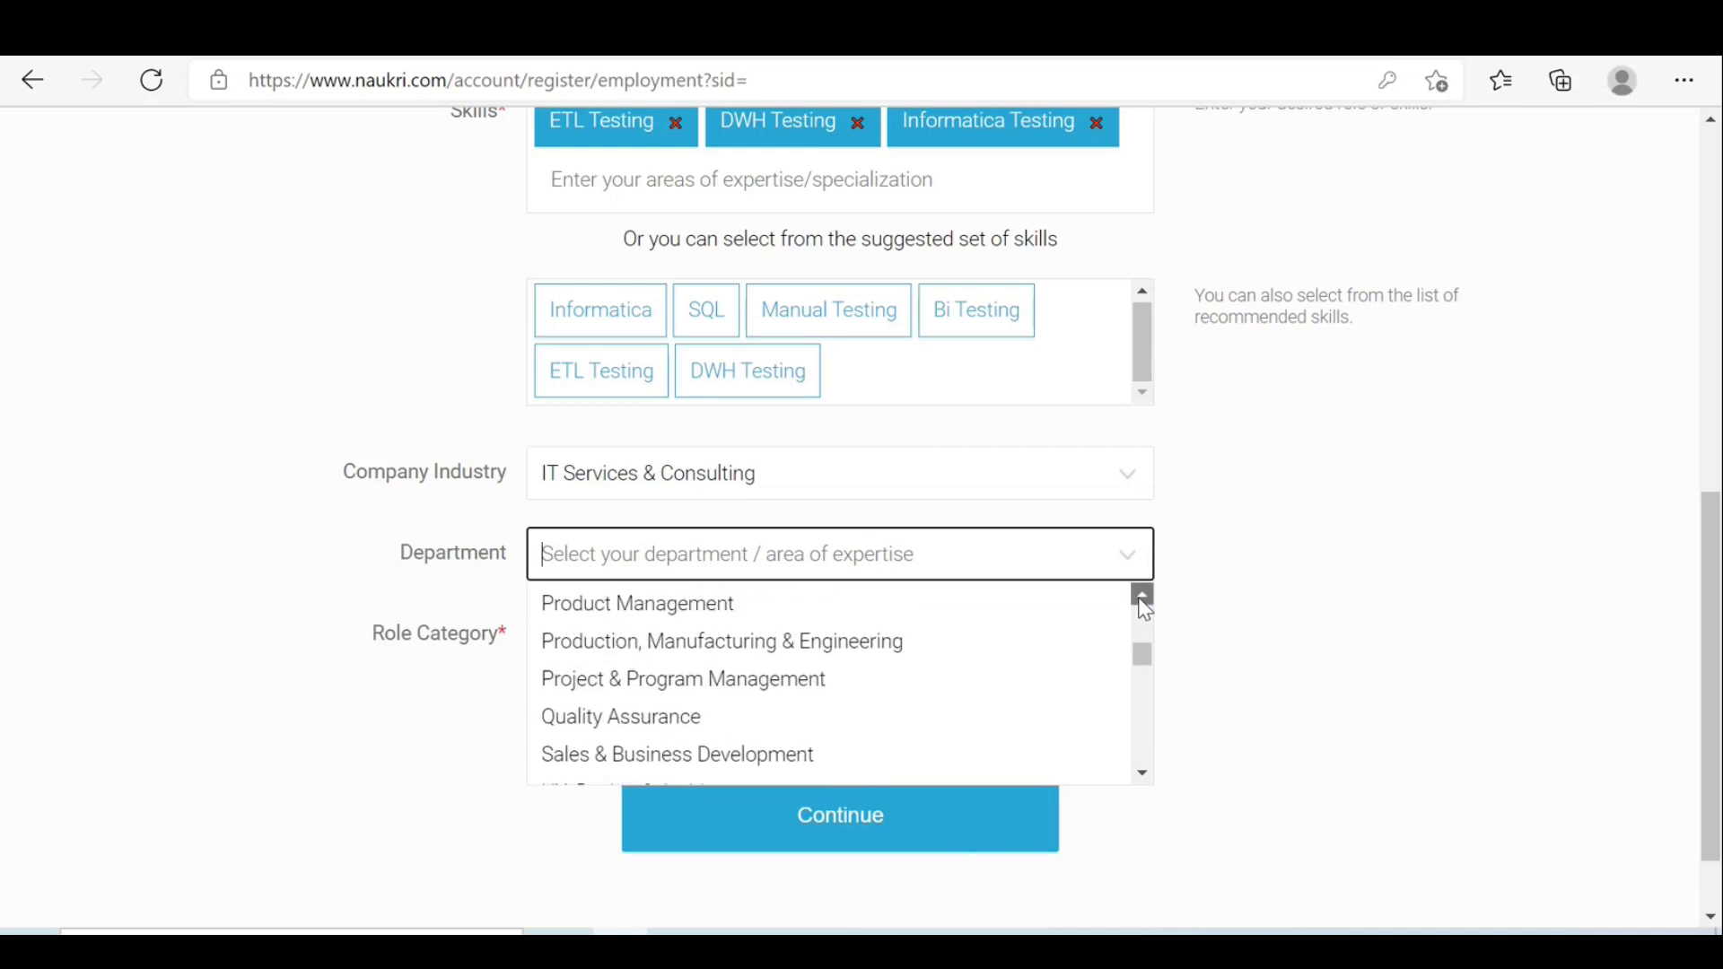
{"action": "left_click", "coordinate": [1143, 598]}
{"action": "left_click", "coordinate": [1143, 597]}
{"action": "left_click", "coordinate": [1143, 598]}
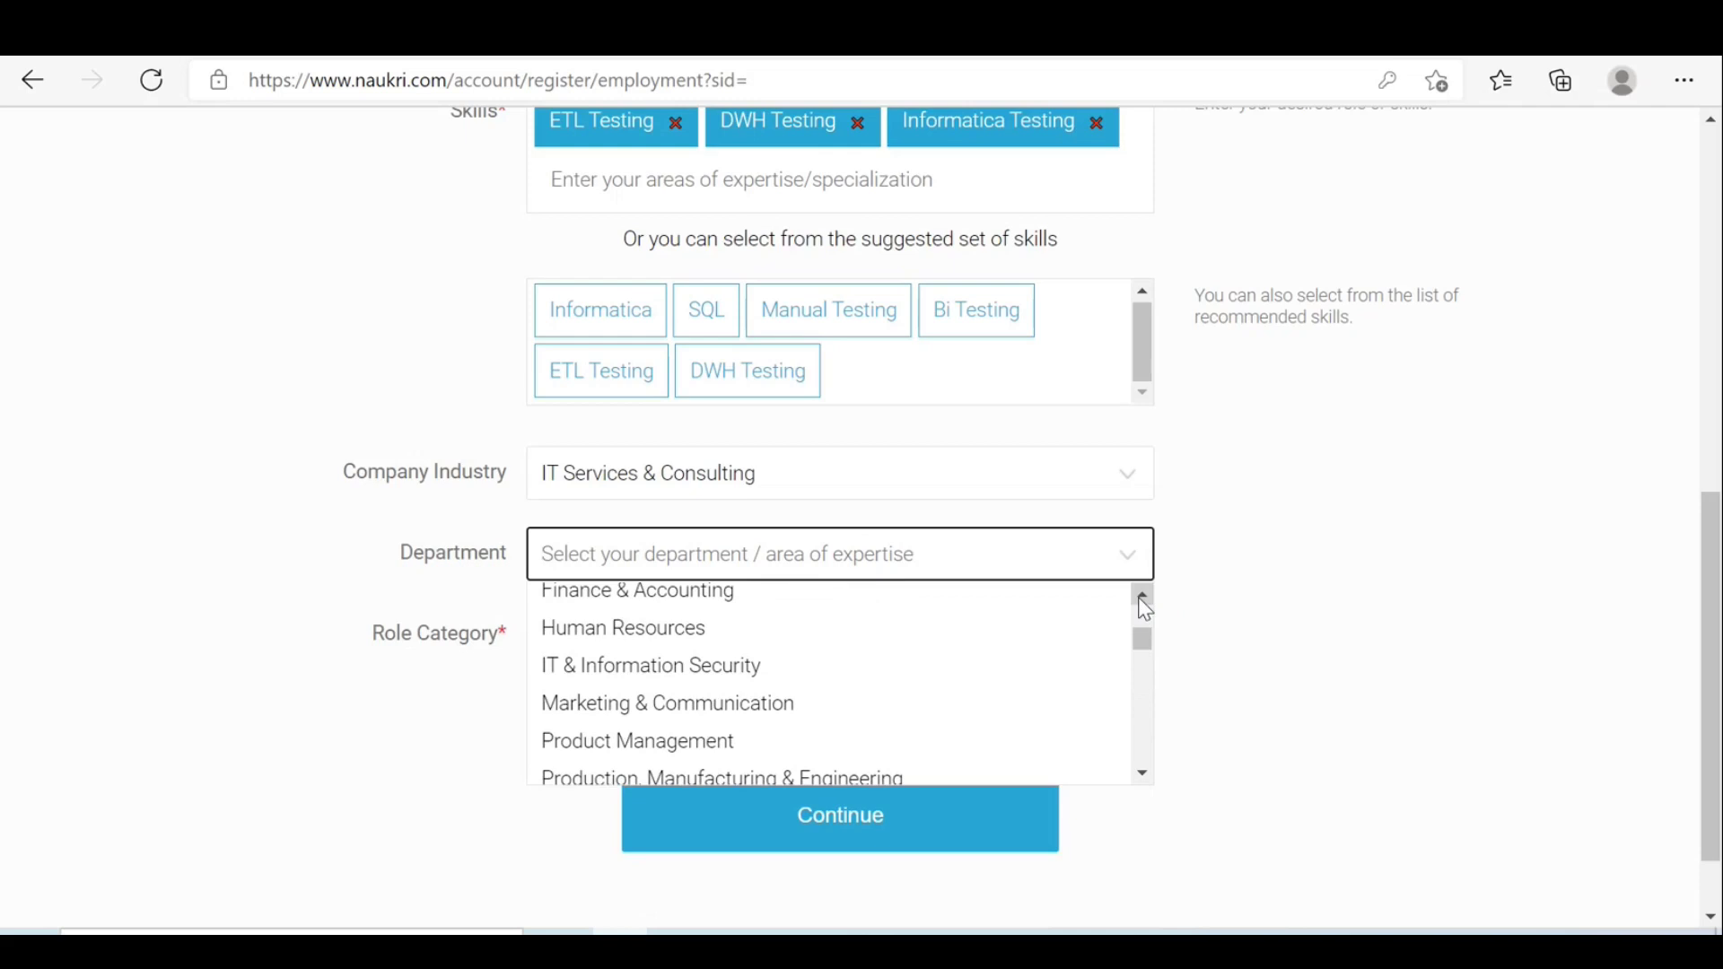
{"action": "left_click", "coordinate": [1143, 597]}
{"action": "left_click", "coordinate": [1143, 597]}
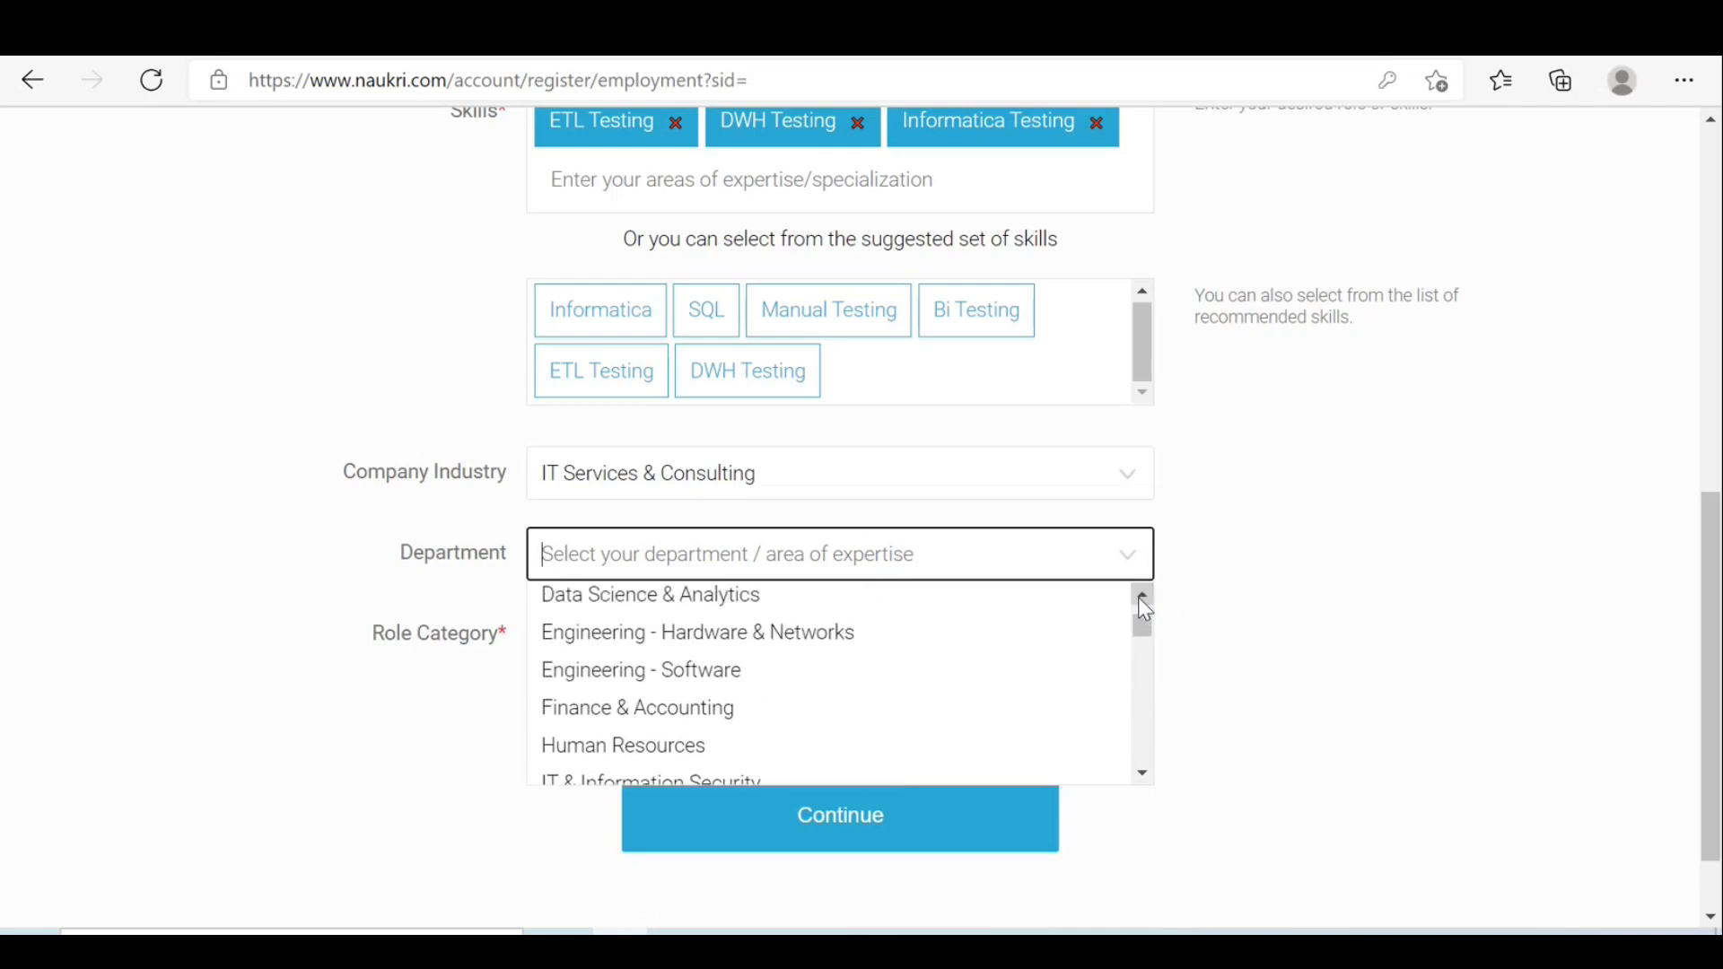
{"action": "left_click", "coordinate": [700, 675]}
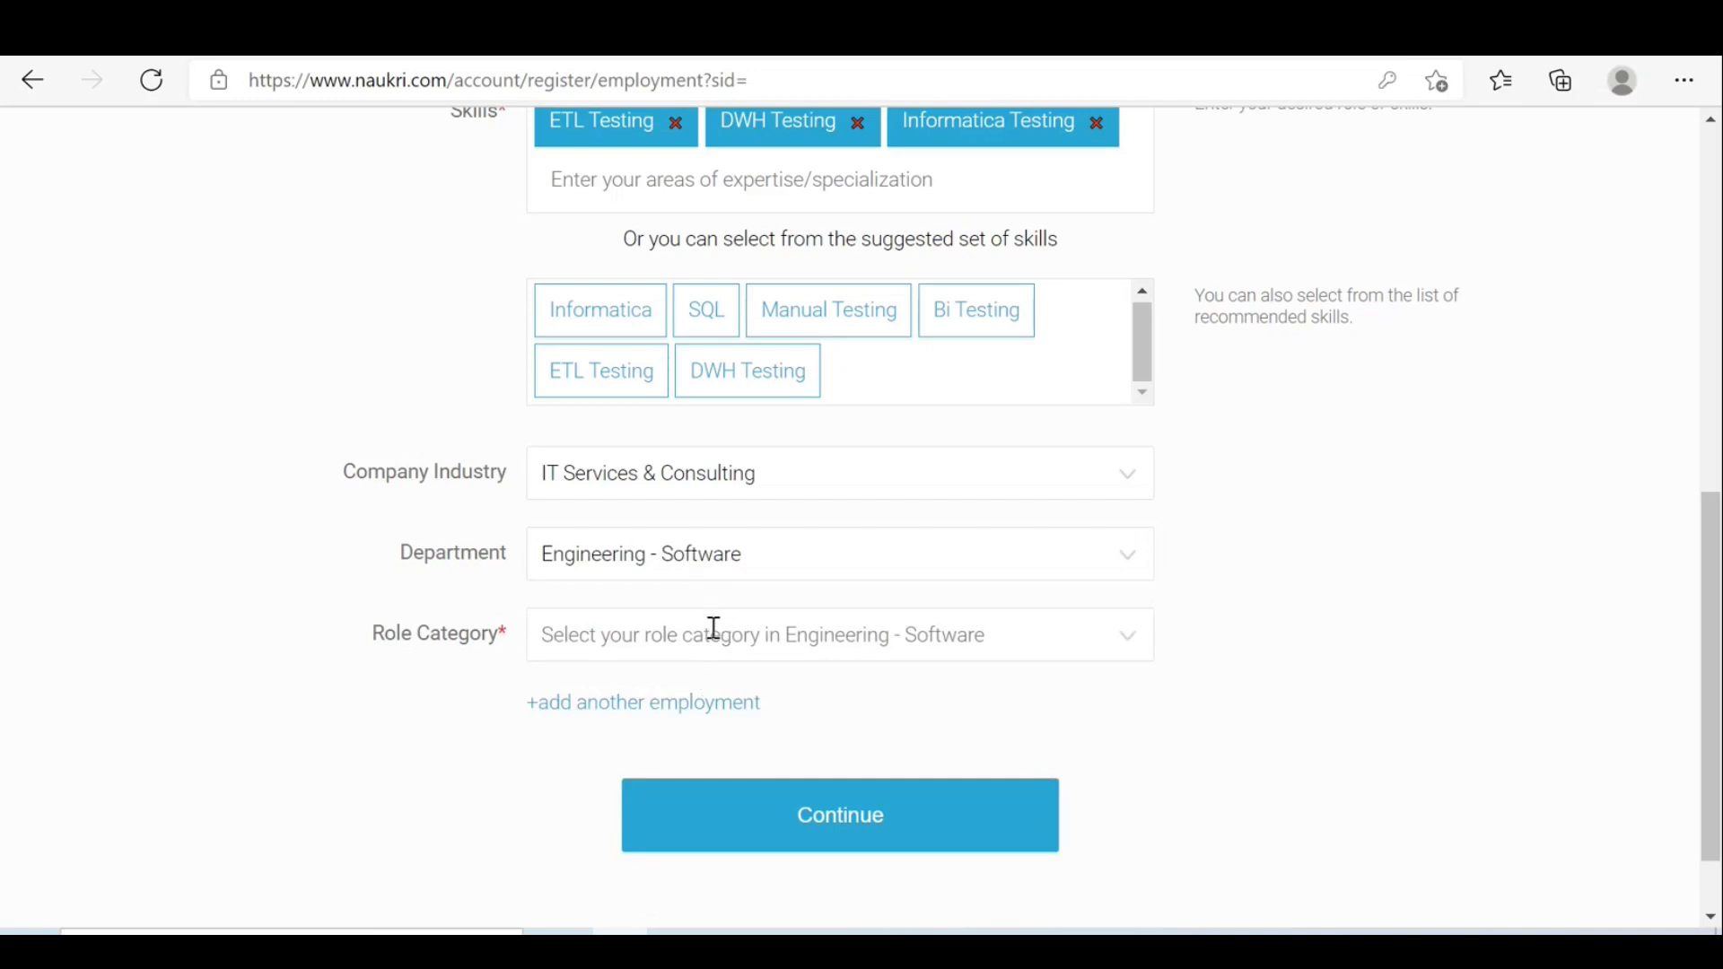
Choose Quality Assurance and Testing as role category and Test Analyst as job role.
{"action": "left_click", "coordinate": [825, 634]}
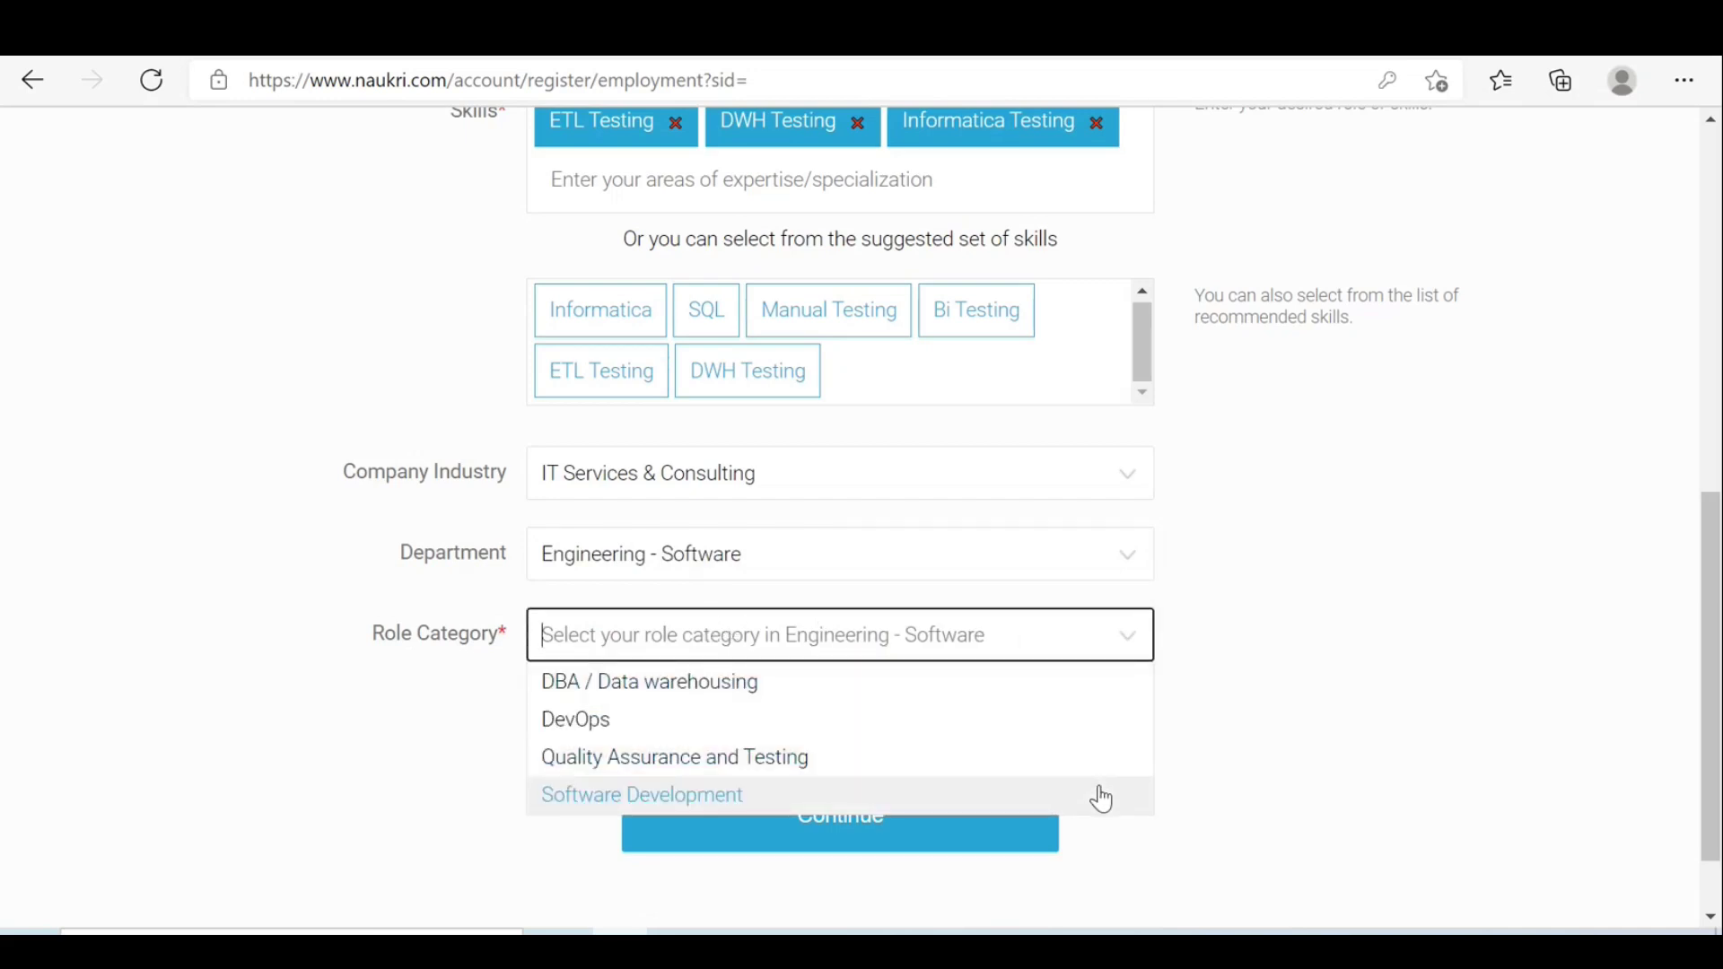
{"action": "left_click", "coordinate": [891, 759]}
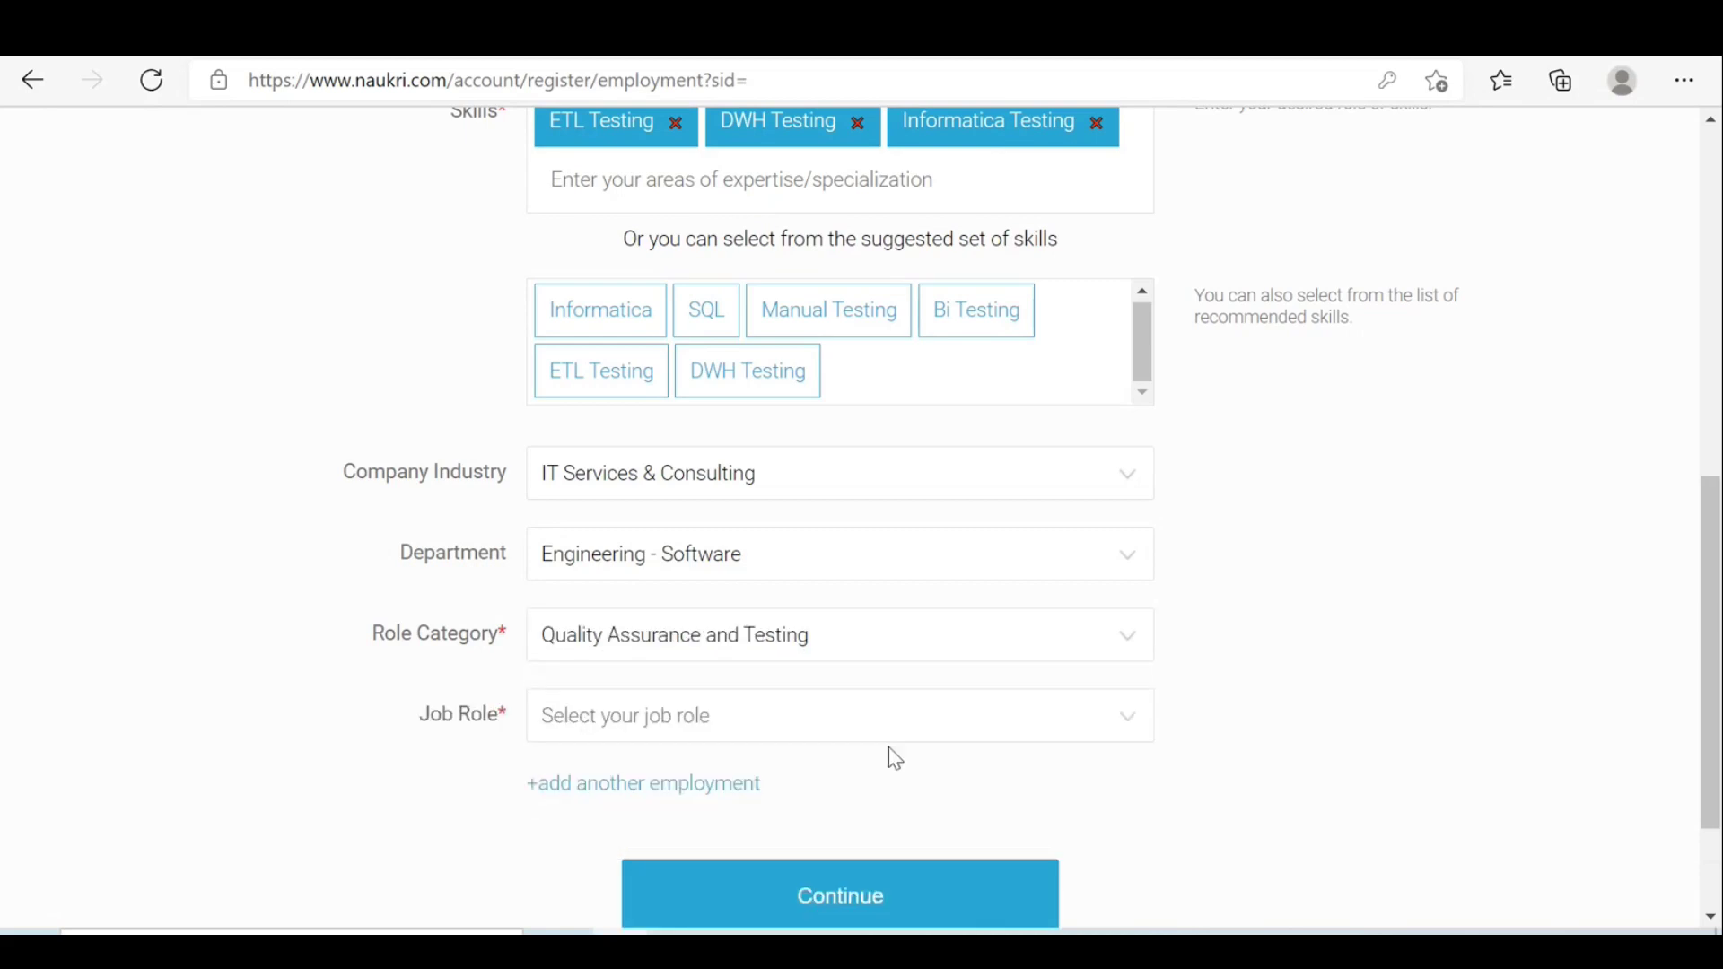
{"action": "left_click", "coordinate": [1128, 728]}
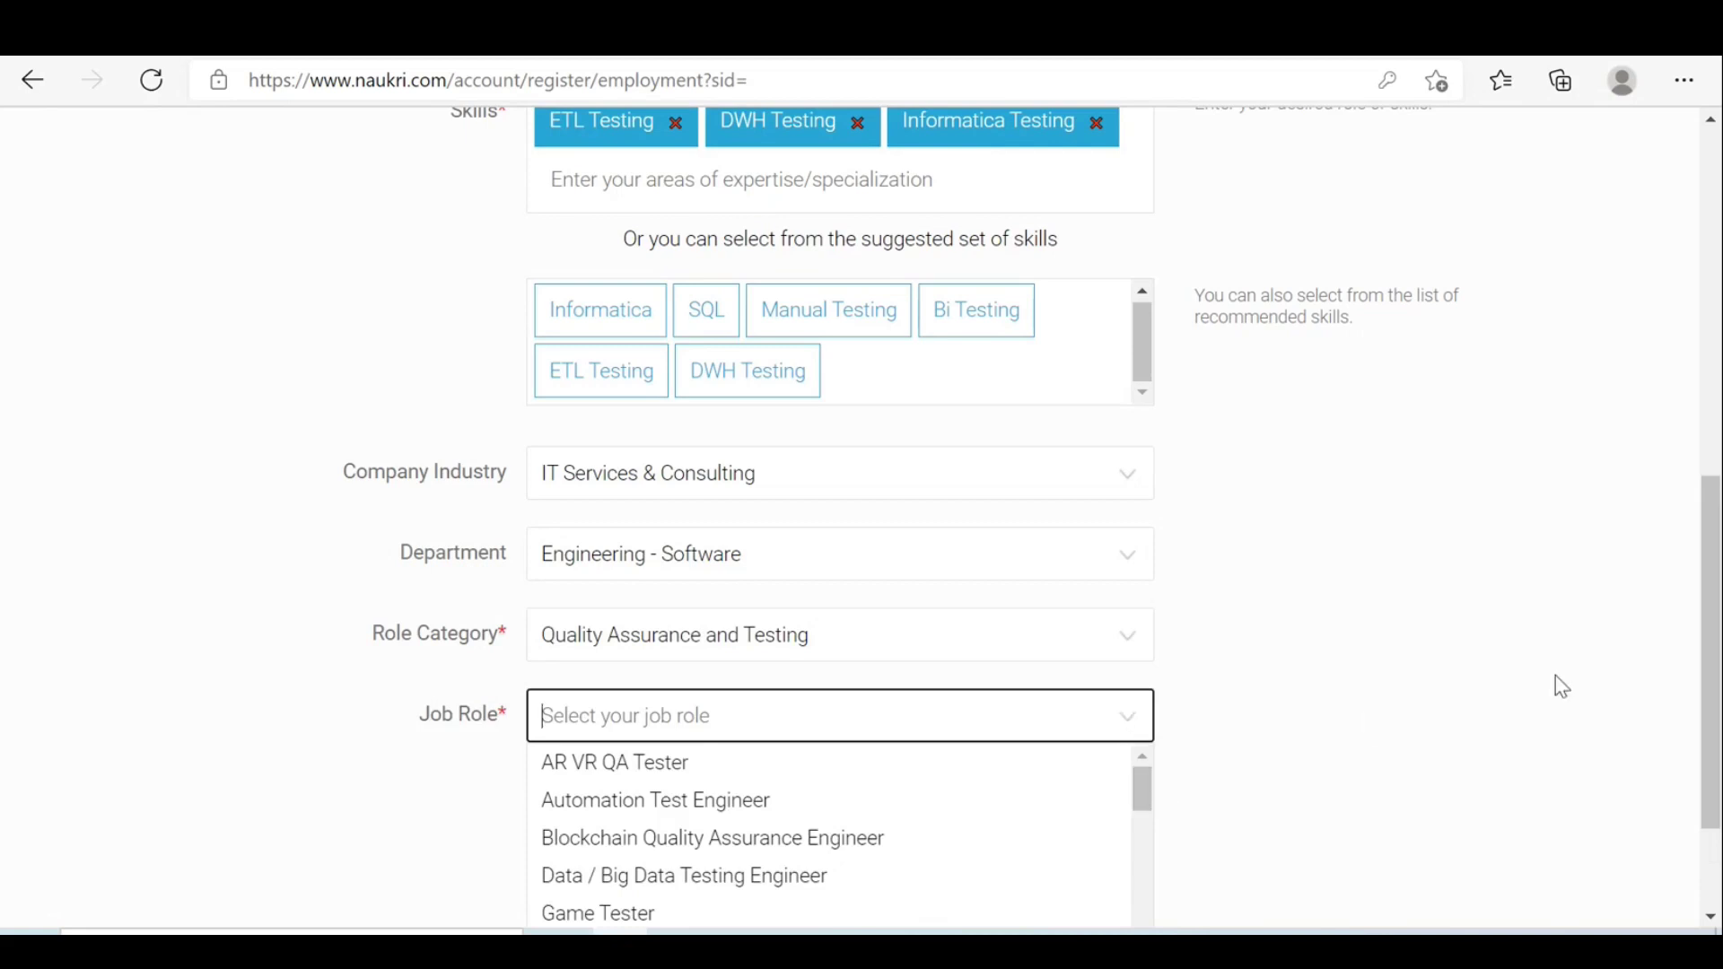
{"action": "left_click_drag", "start_coordinate": [1714, 543], "coordinate": [1714, 619]}
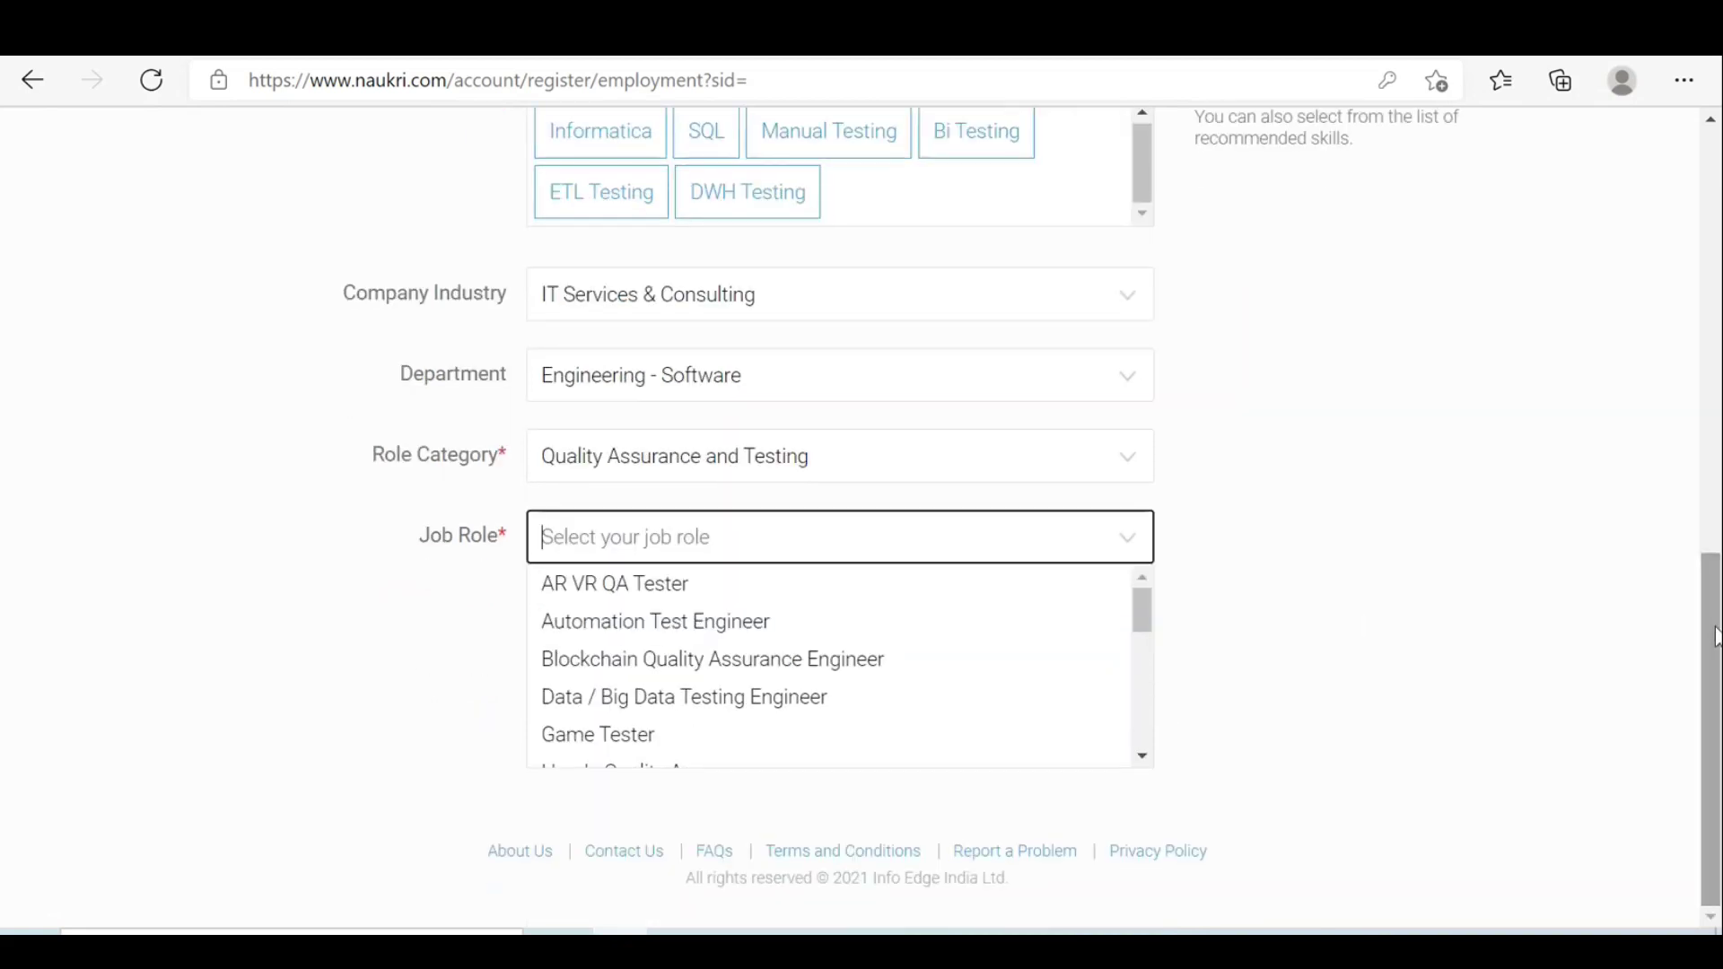
{"action": "left_click_drag", "start_coordinate": [1148, 630], "coordinate": [1154, 739]}
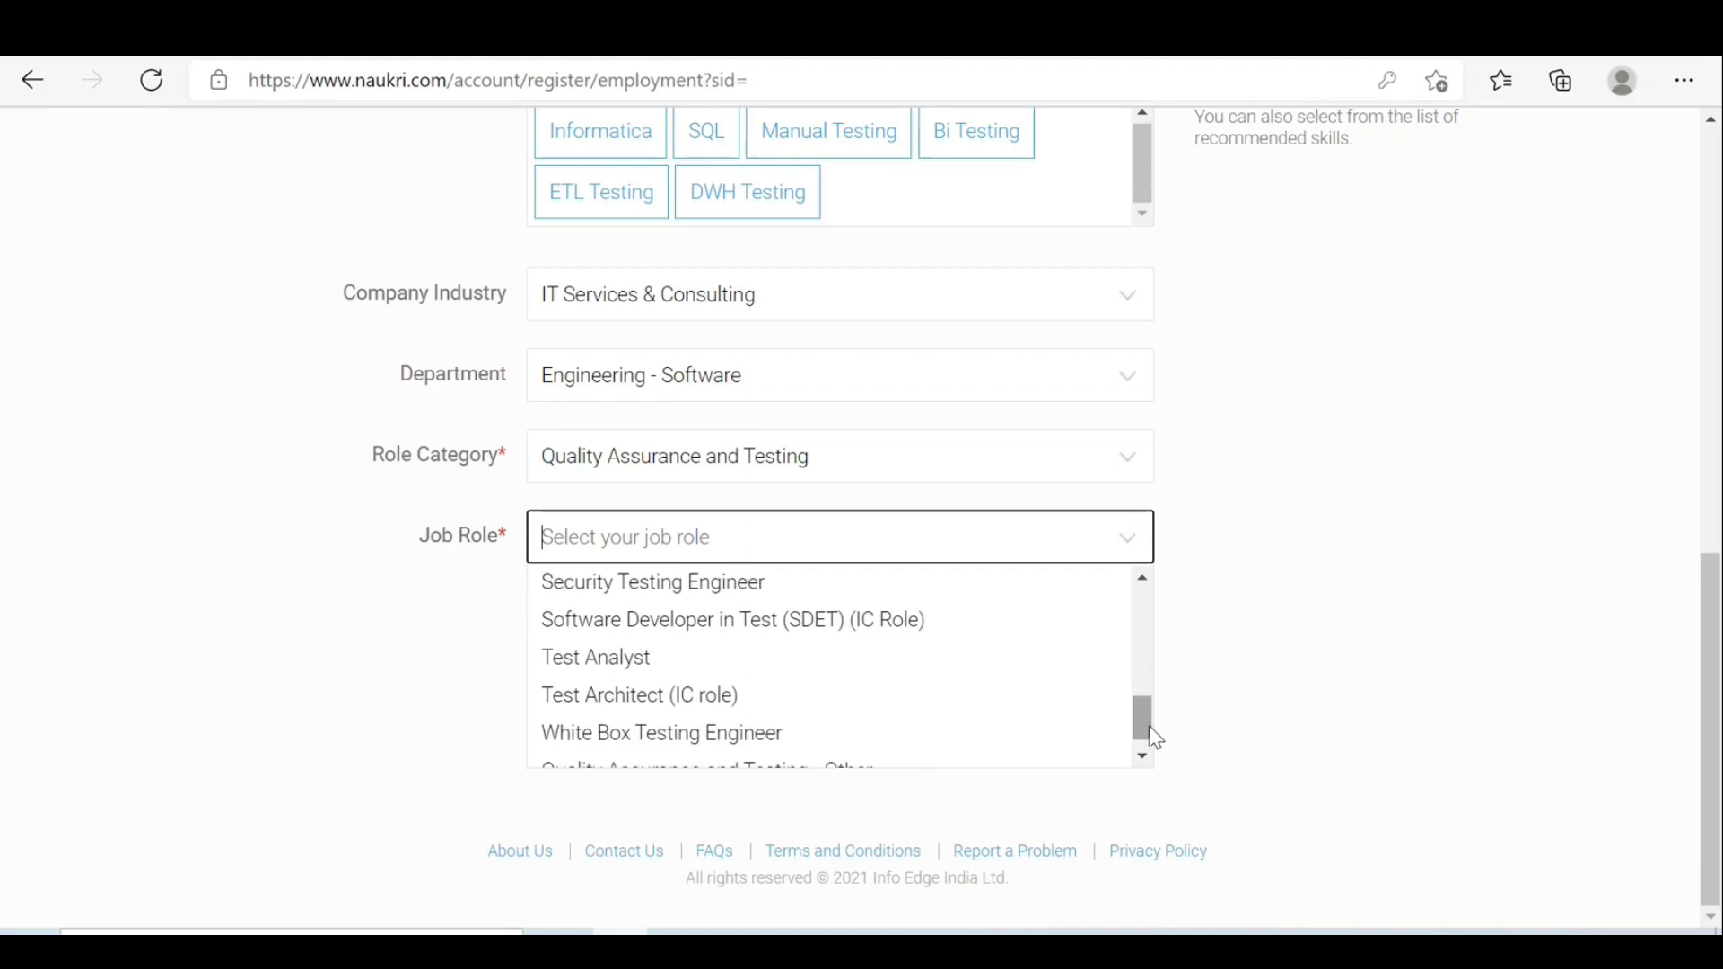
{"action": "left_click", "coordinate": [608, 666]}
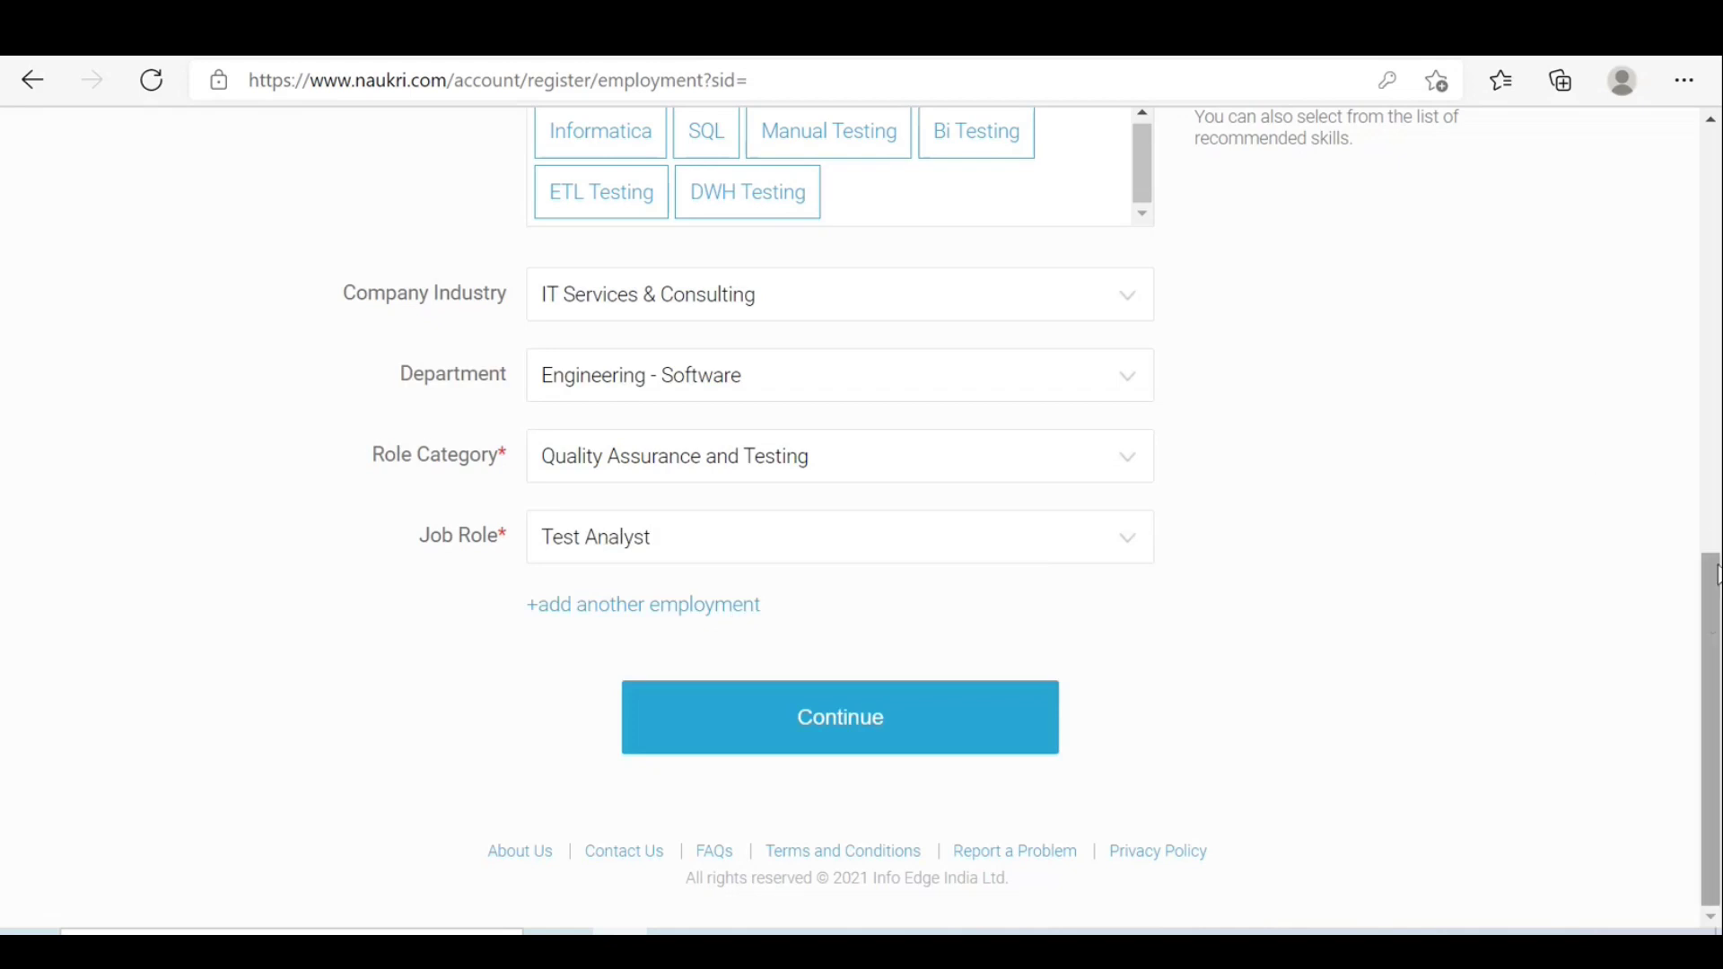
{"action": "mouse_move", "coordinate": [1707, 631]}
{"action": "left_mouse_down"}
{"action": "mouse_move", "coordinate": [1681, 242]}
{"action": "mouse_move", "coordinate": [1678, 497]}
{"action": "mouse_move", "coordinate": [1698, 622]}
{"action": "left_mouse_up"}
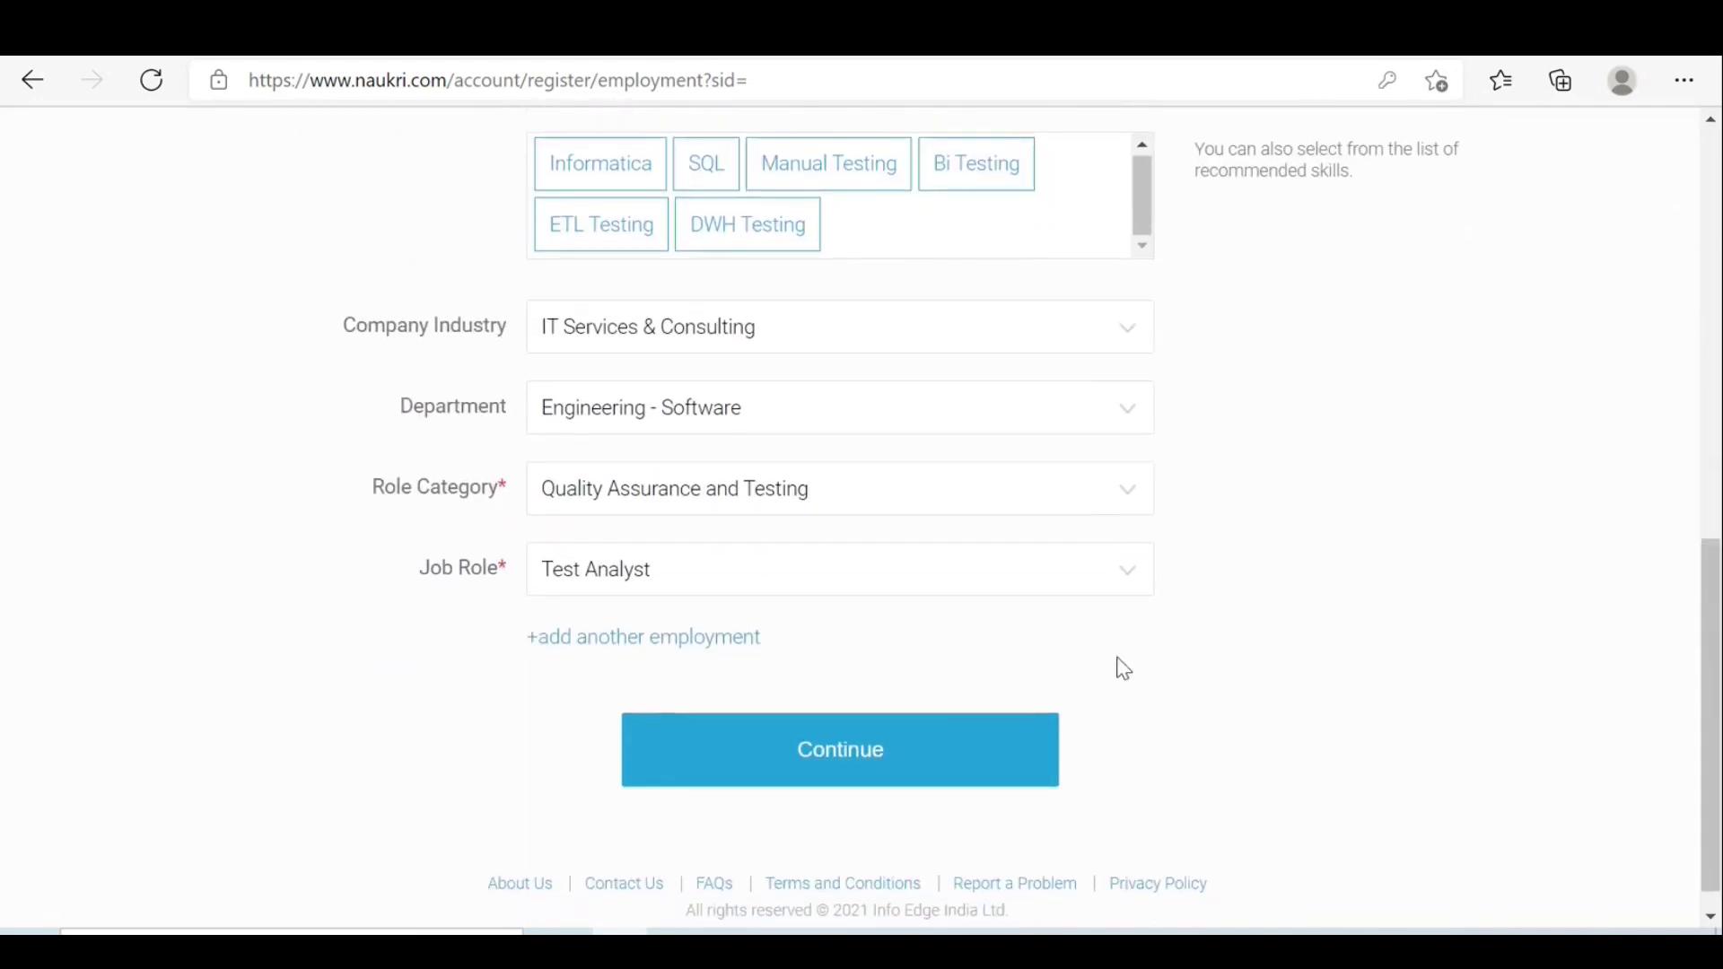
Continue from employment details to the Education page and open the Highest Qualification list.
{"action": "left_click", "coordinate": [826, 773]}
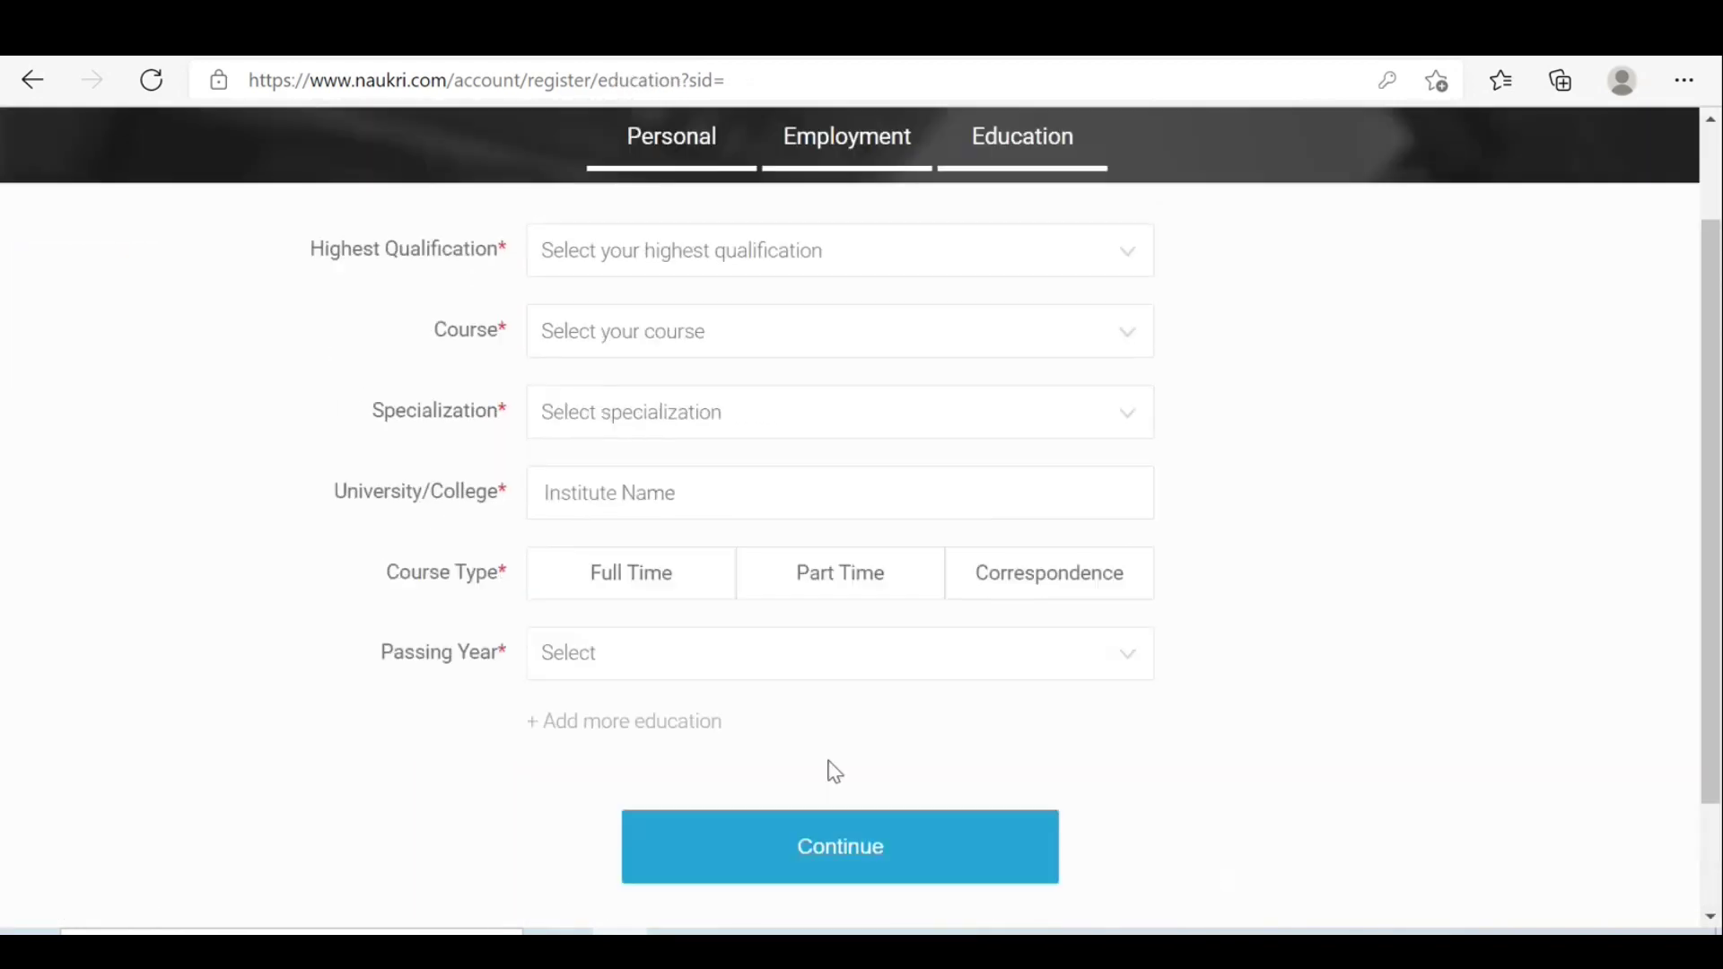
{"action": "left_click", "coordinate": [626, 261]}
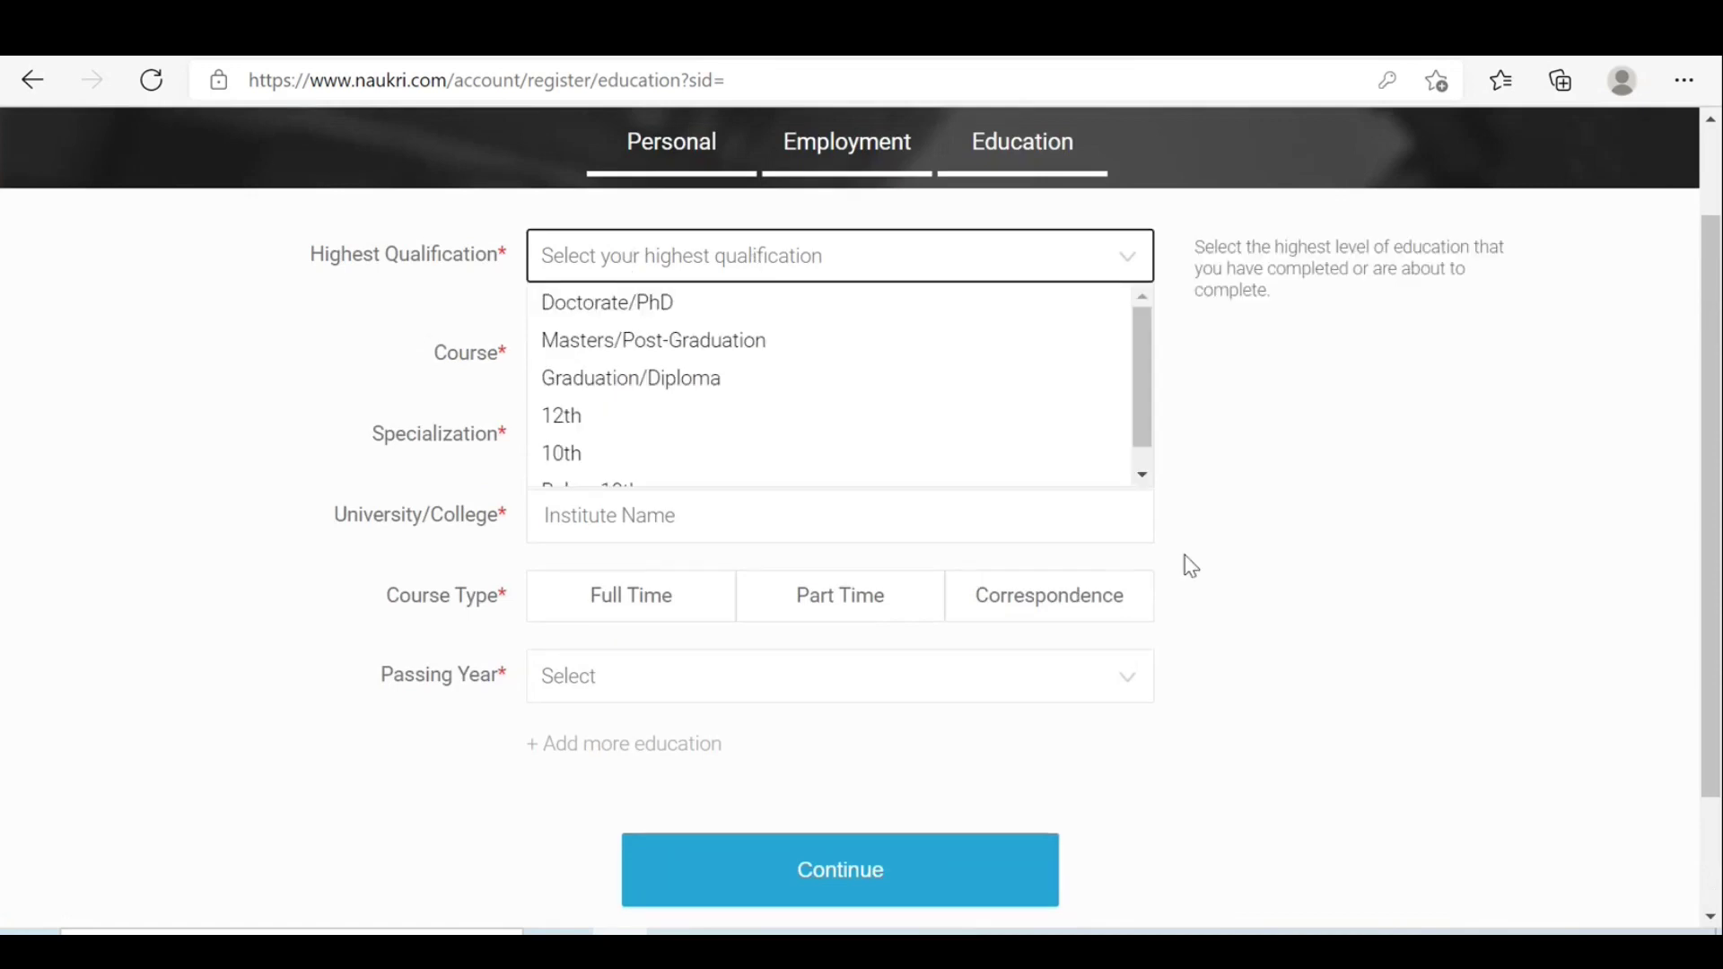
{"action": "mouse_move", "coordinate": [1066, 952]}
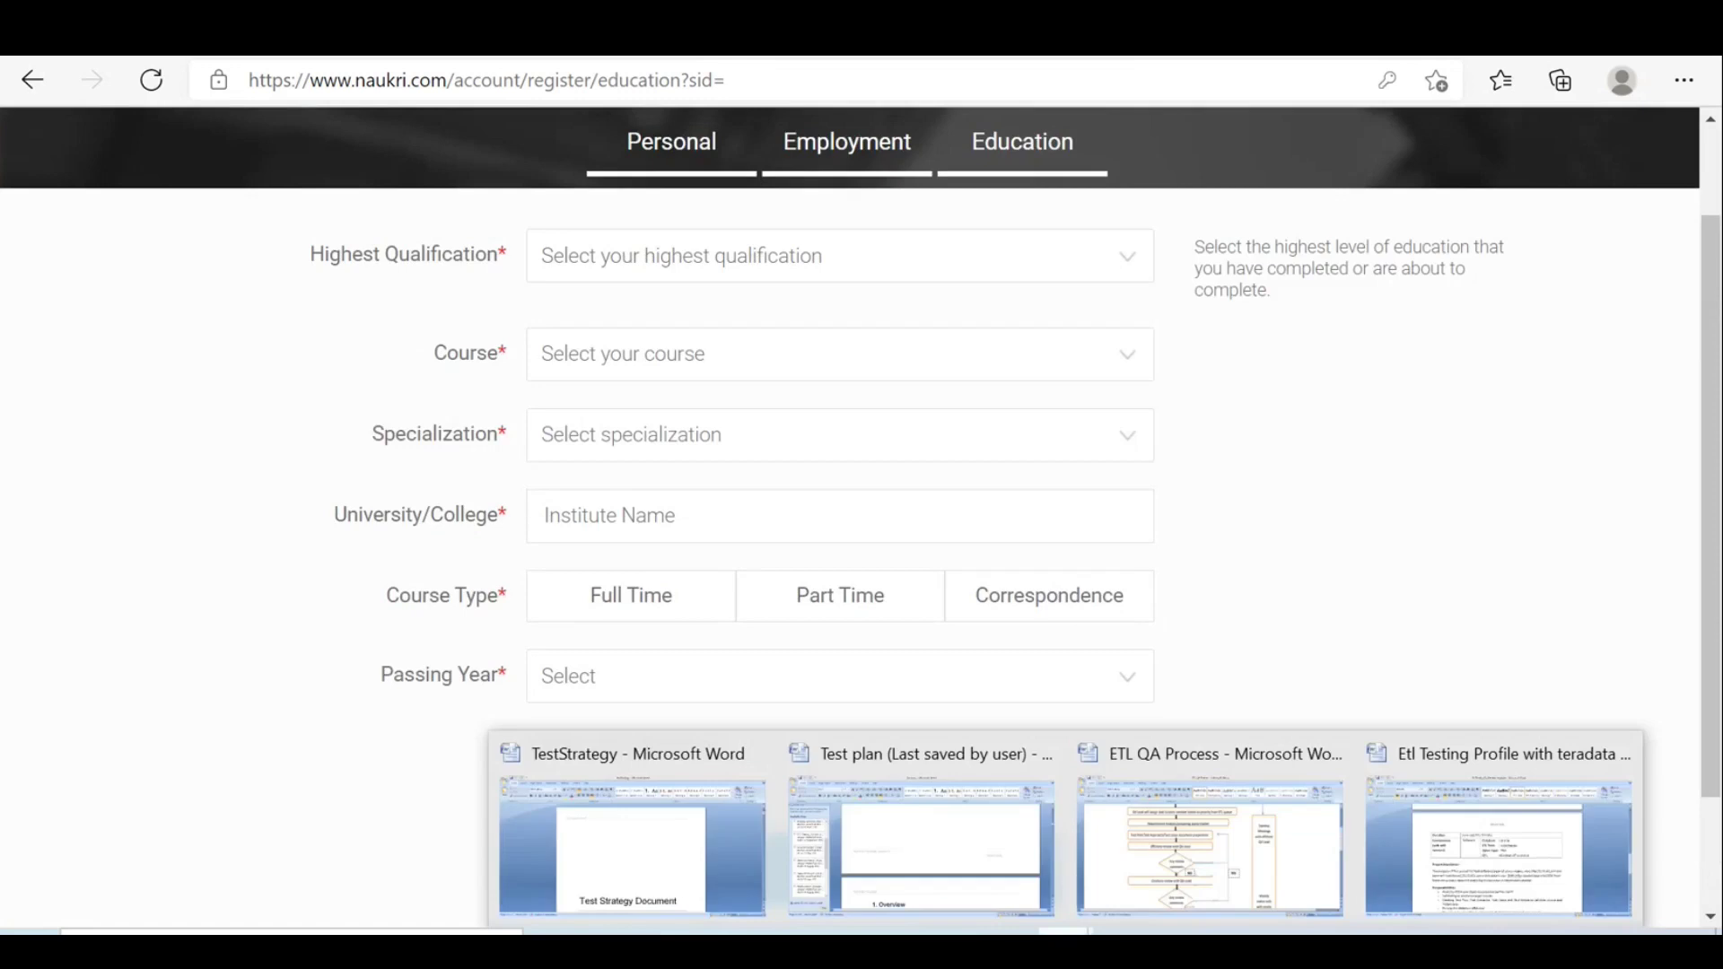
{"action": "left_click", "coordinate": [1513, 855]}
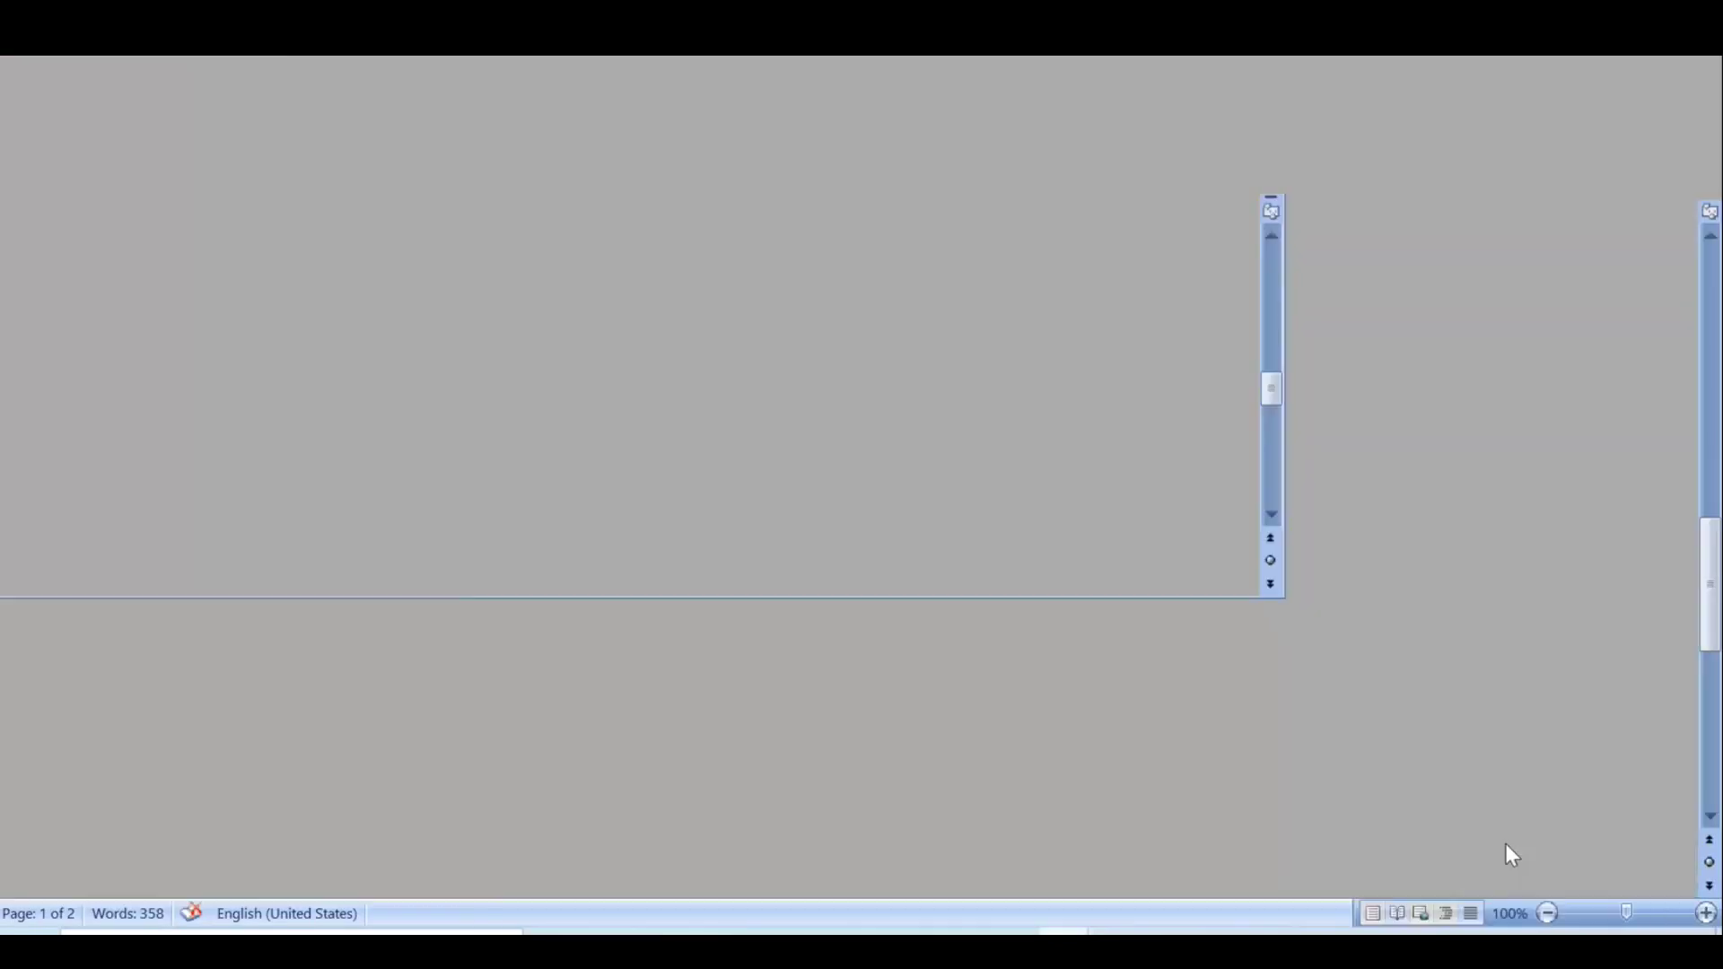
{"action": "left_click_drag", "start_coordinate": [1712, 563], "coordinate": [1694, 422]}
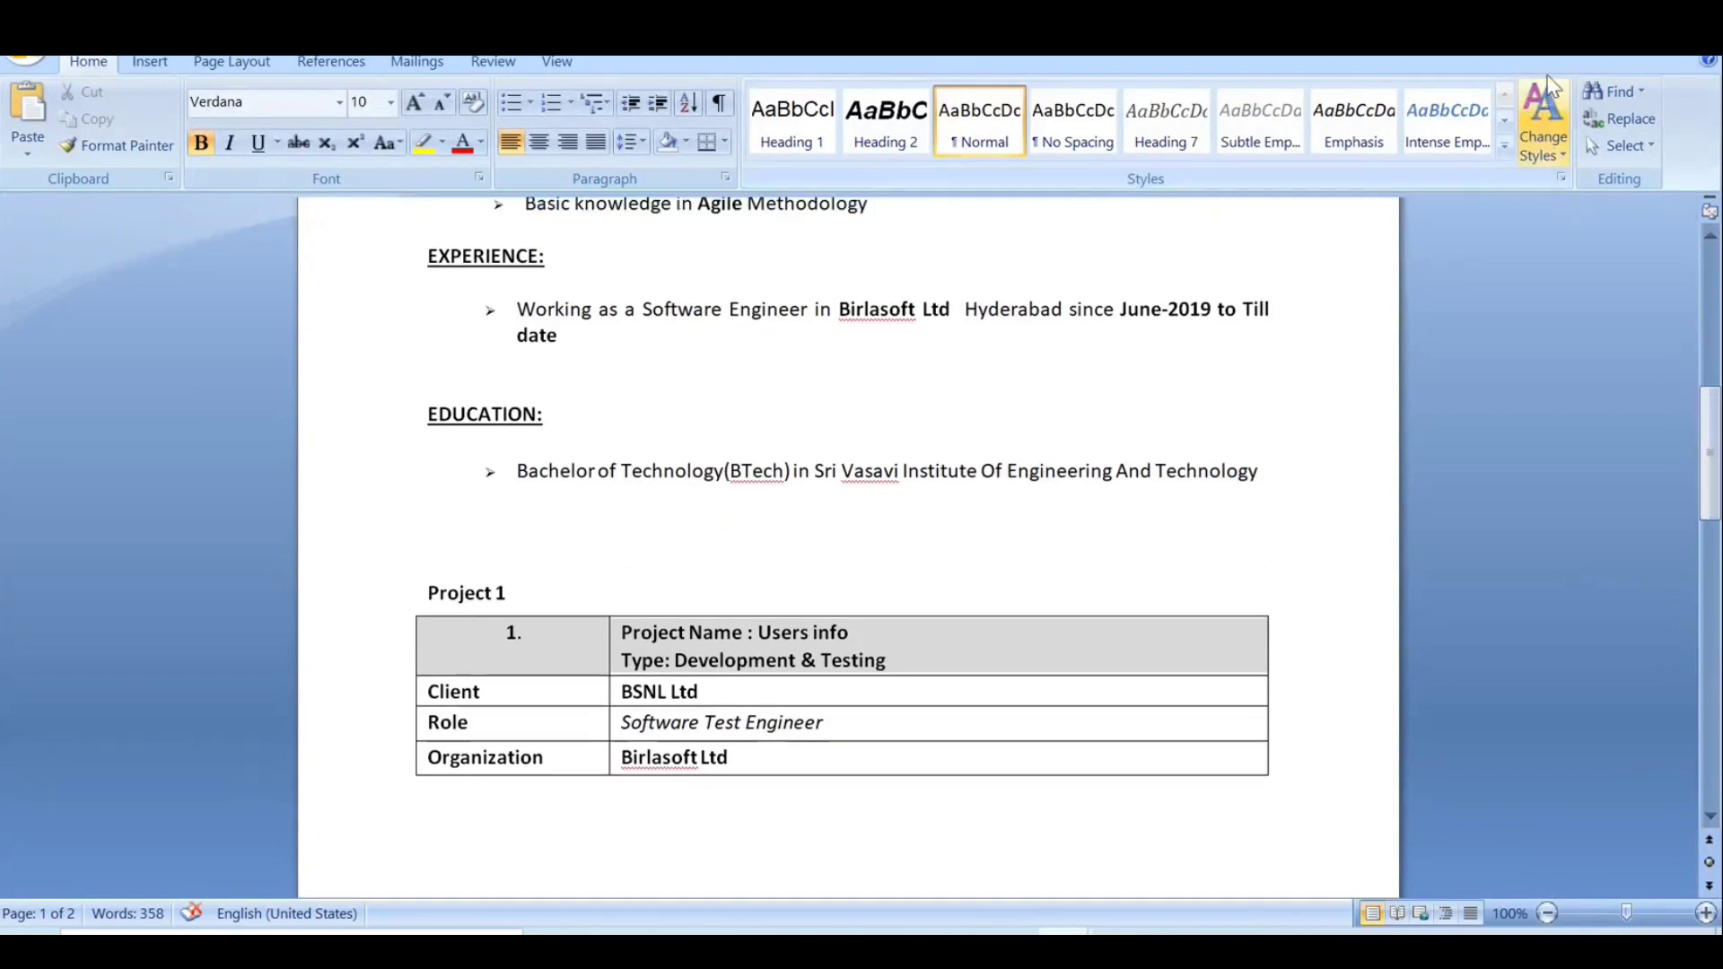
{"action": "key", "text": "alt+Tab"}
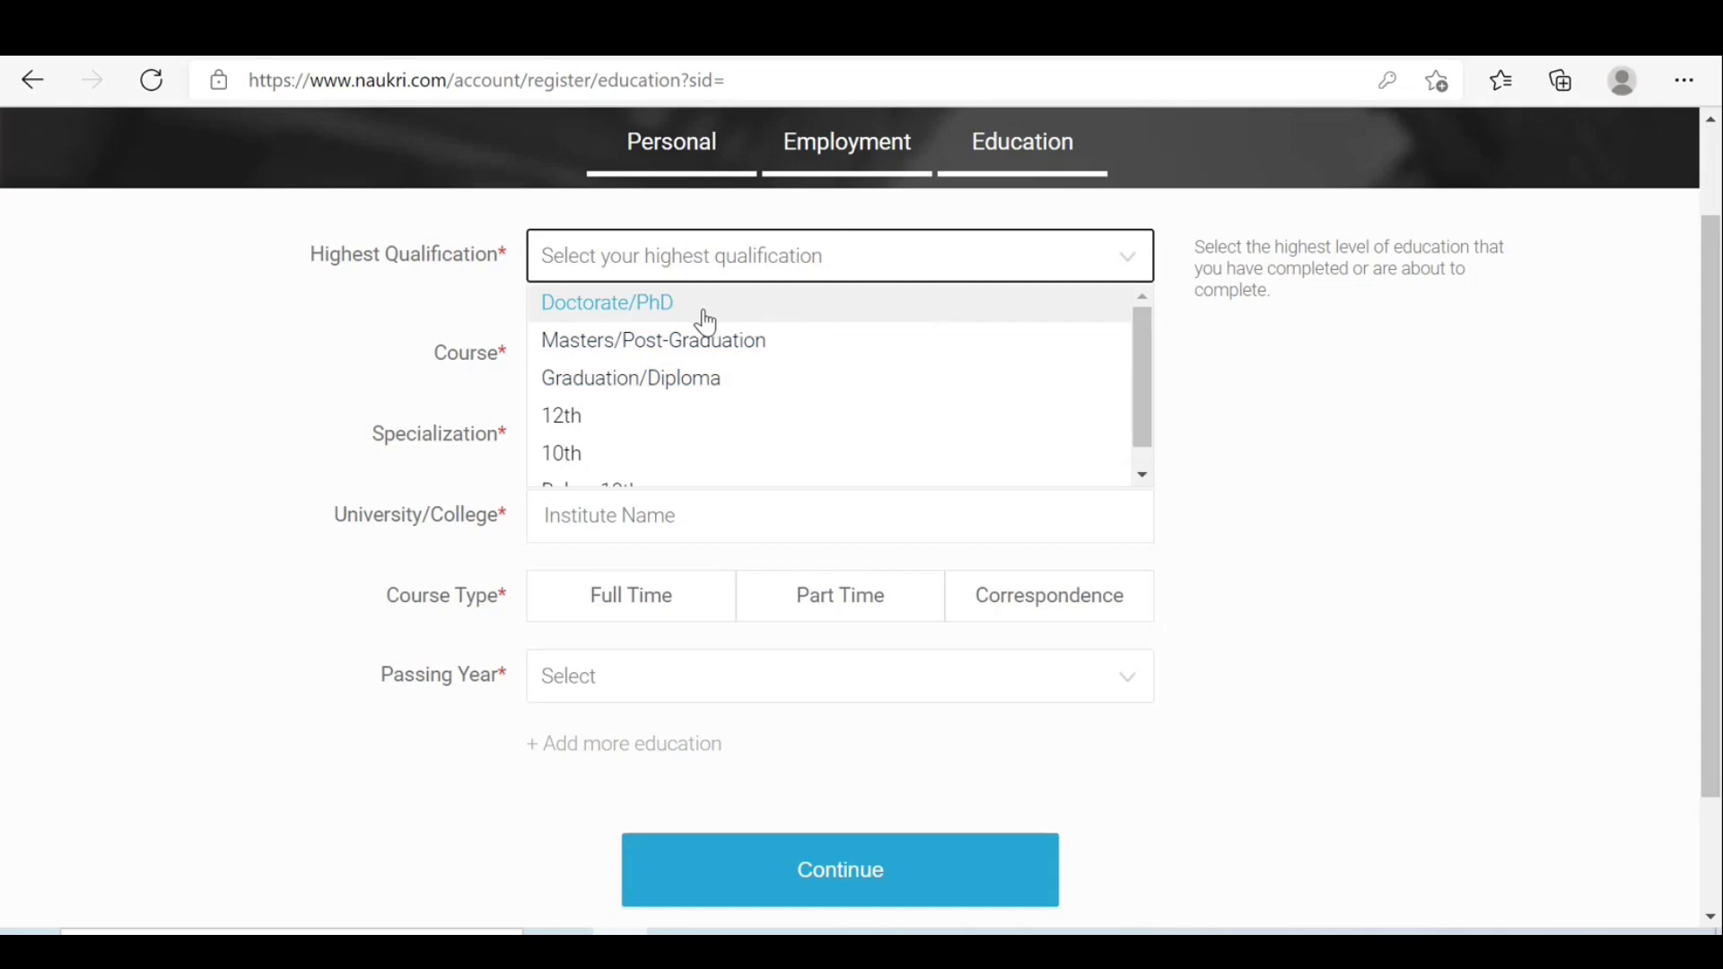
Set the highest qualification to Graduation/Diploma and the course to B.Tech/B.E.
{"action": "left_click", "coordinate": [743, 378]}
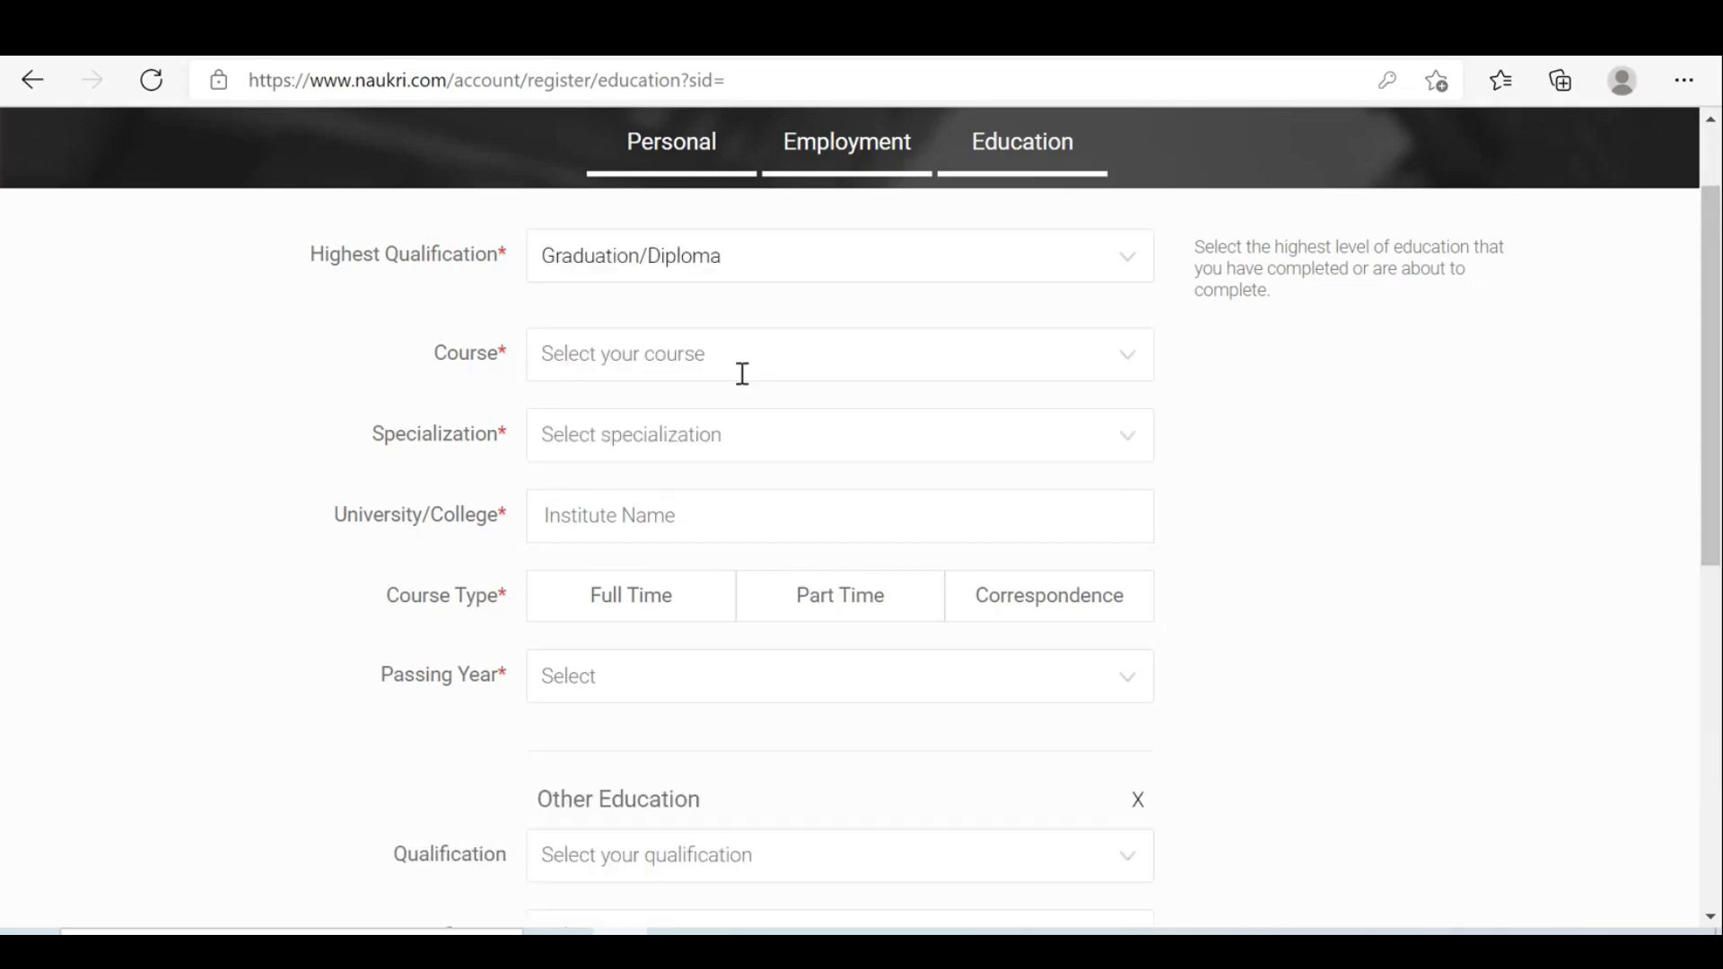
{"action": "left_click", "coordinate": [868, 368]}
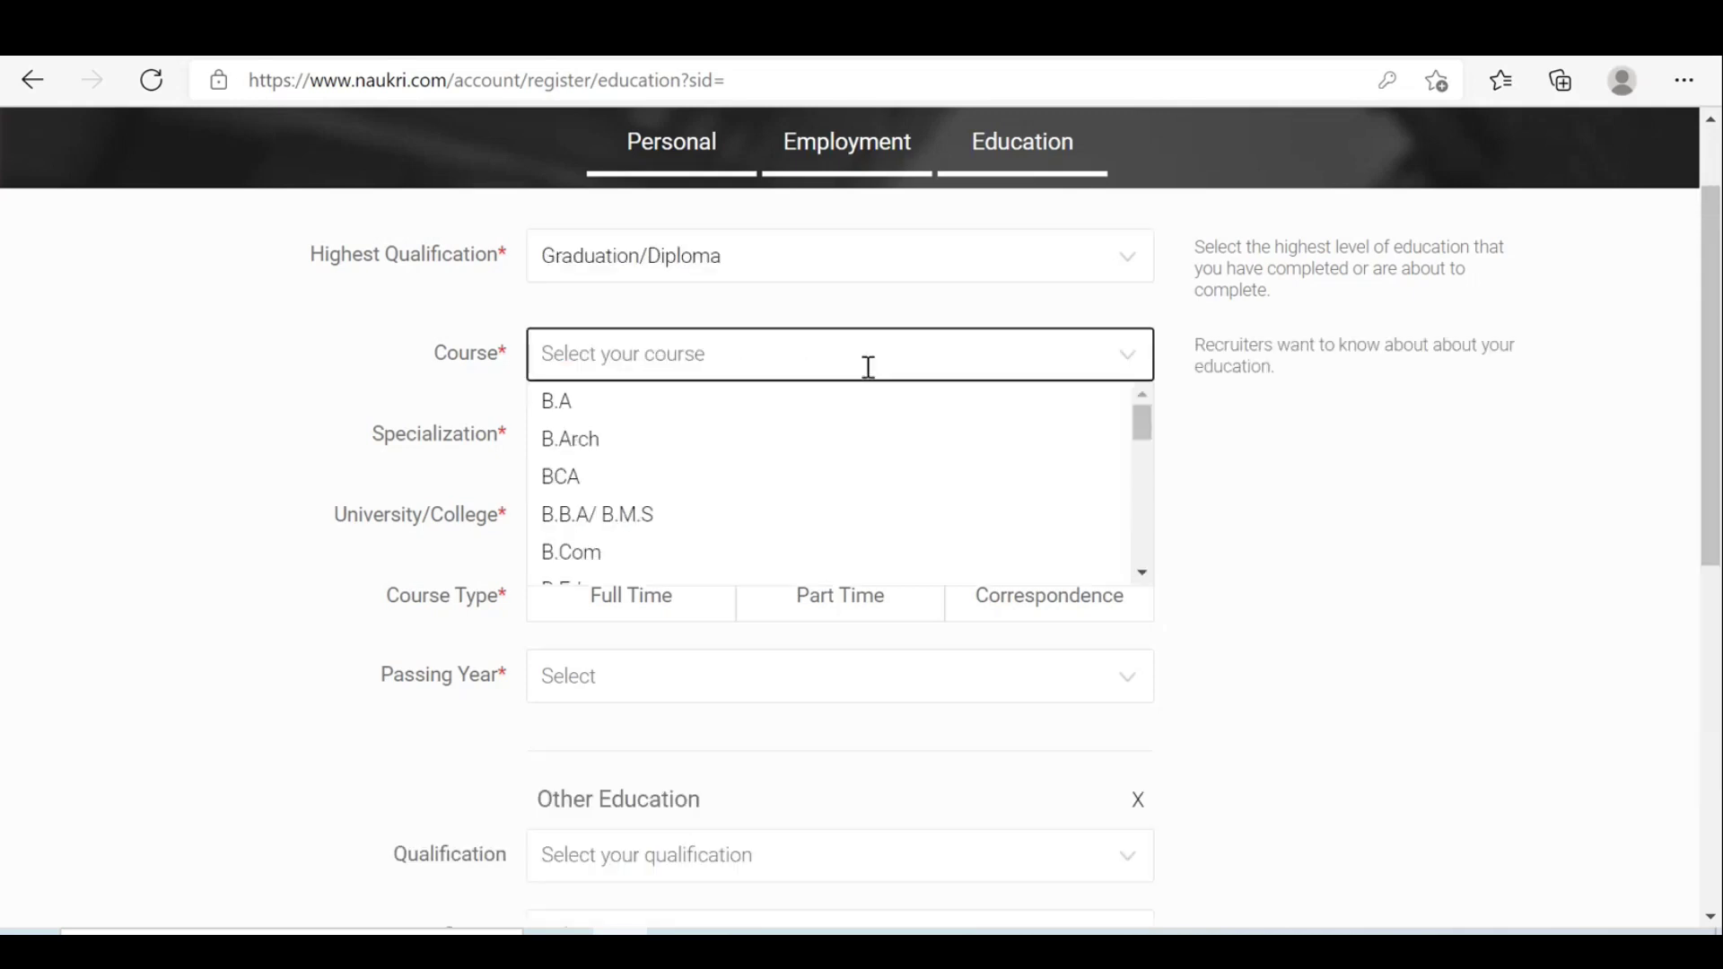
{"action": "left_click", "coordinate": [1142, 576]}
{"action": "left_click", "coordinate": [1142, 576]}
{"action": "left_click", "coordinate": [1142, 576]}
{"action": "left_click", "coordinate": [1142, 576]}
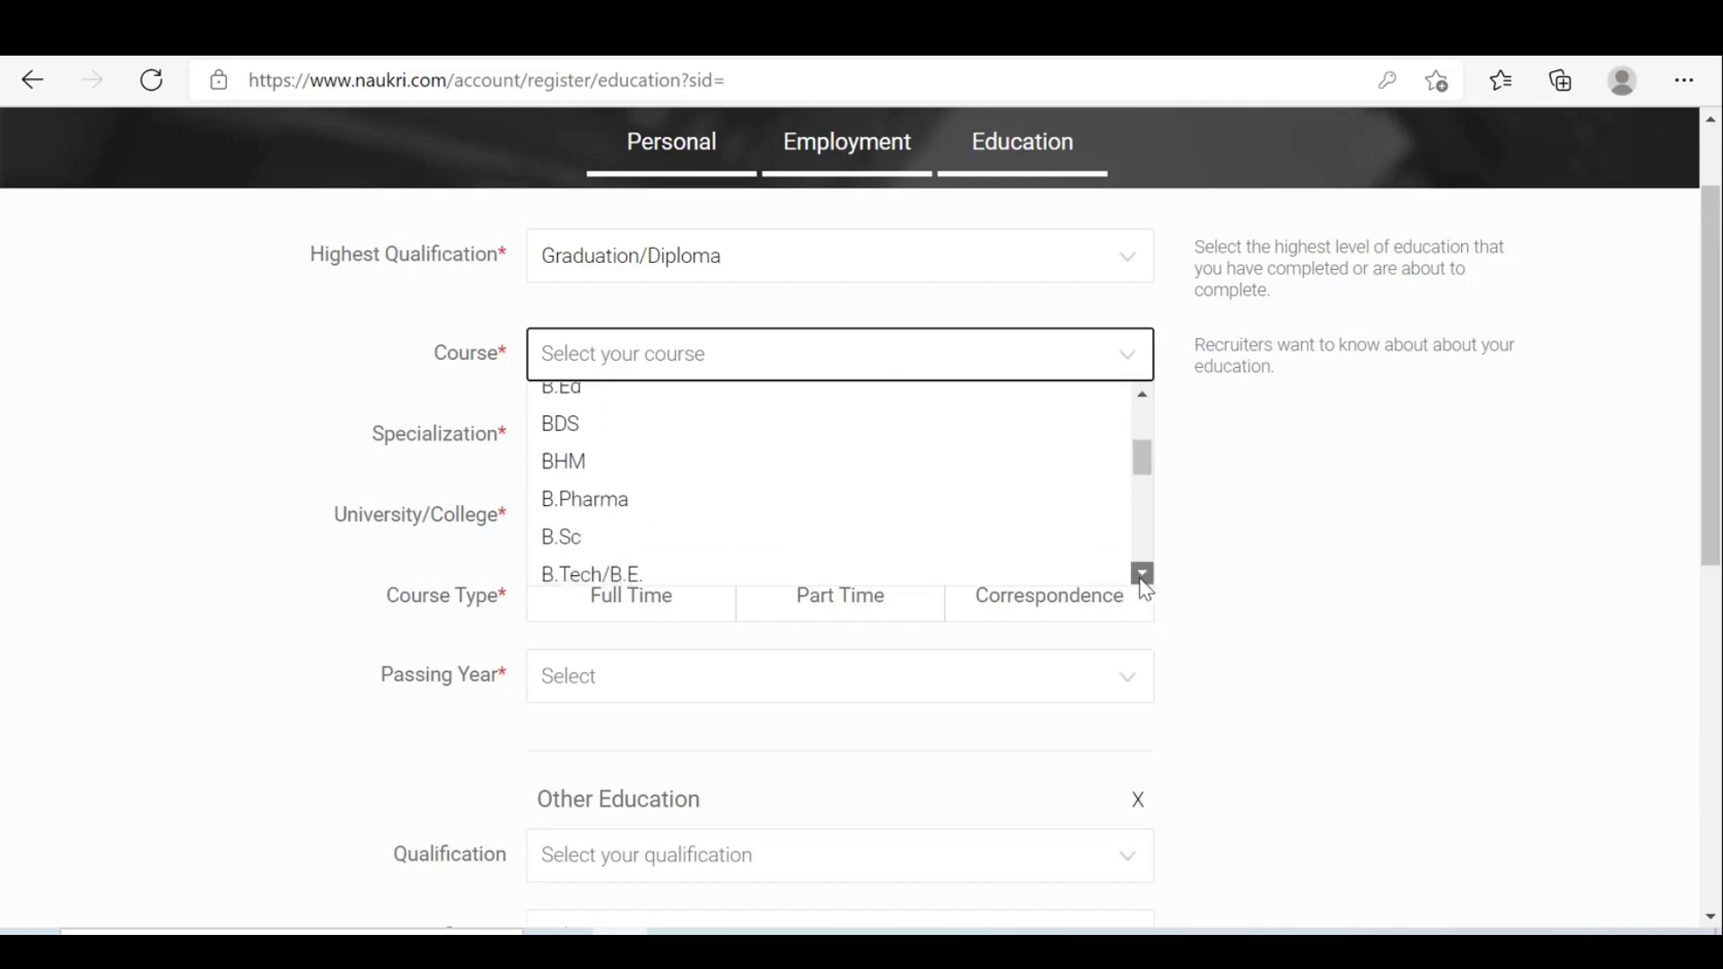
{"action": "left_click", "coordinate": [1142, 576]}
{"action": "left_click", "coordinate": [1143, 576]}
{"action": "left_click", "coordinate": [551, 473]}
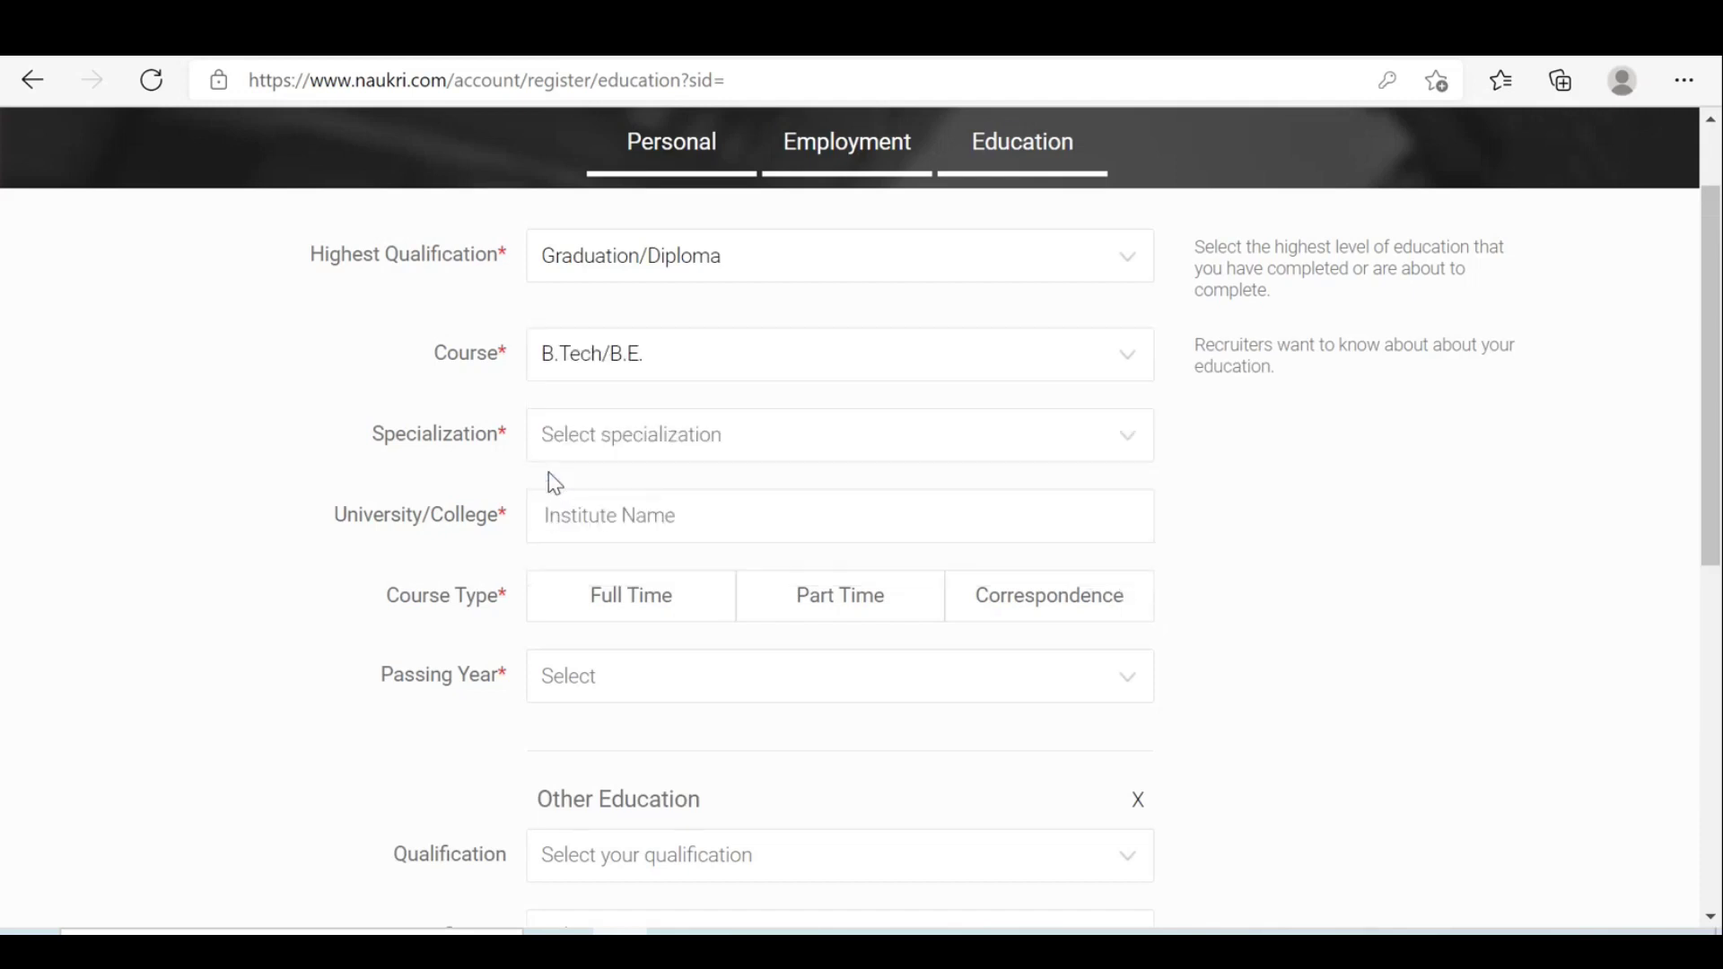
Choose Computers as the specialization.
{"action": "left_click", "coordinate": [728, 439]}
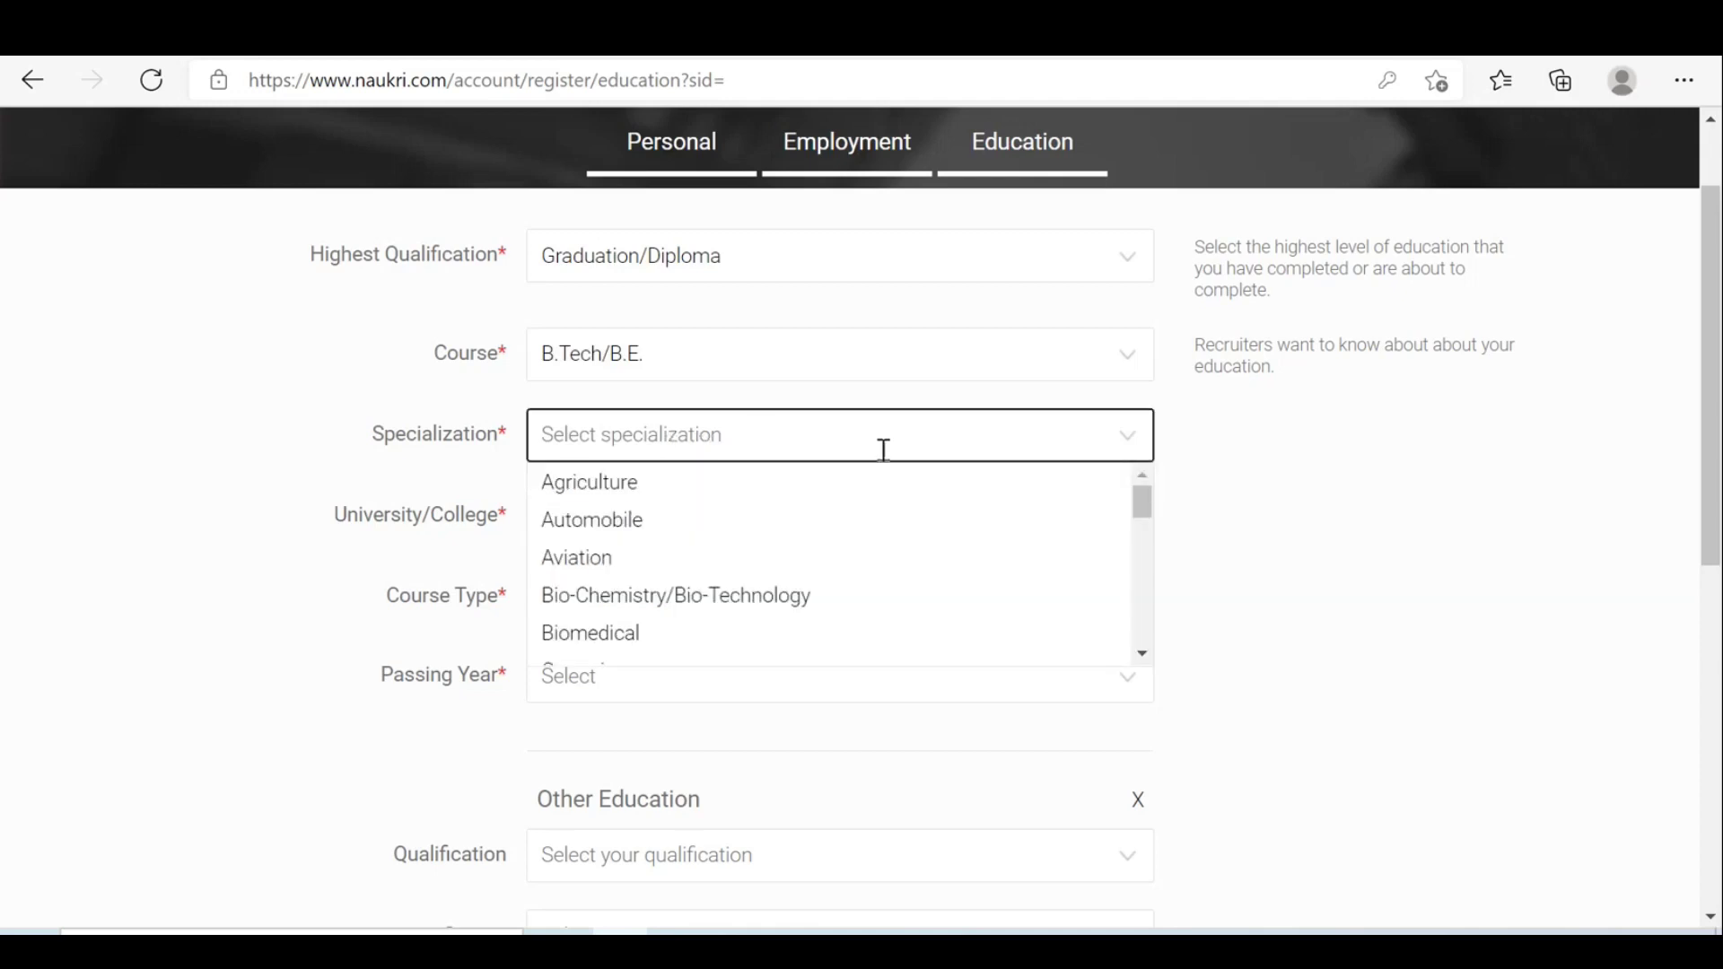
{"action": "left_click", "coordinate": [1142, 654]}
{"action": "left_click", "coordinate": [1142, 654]}
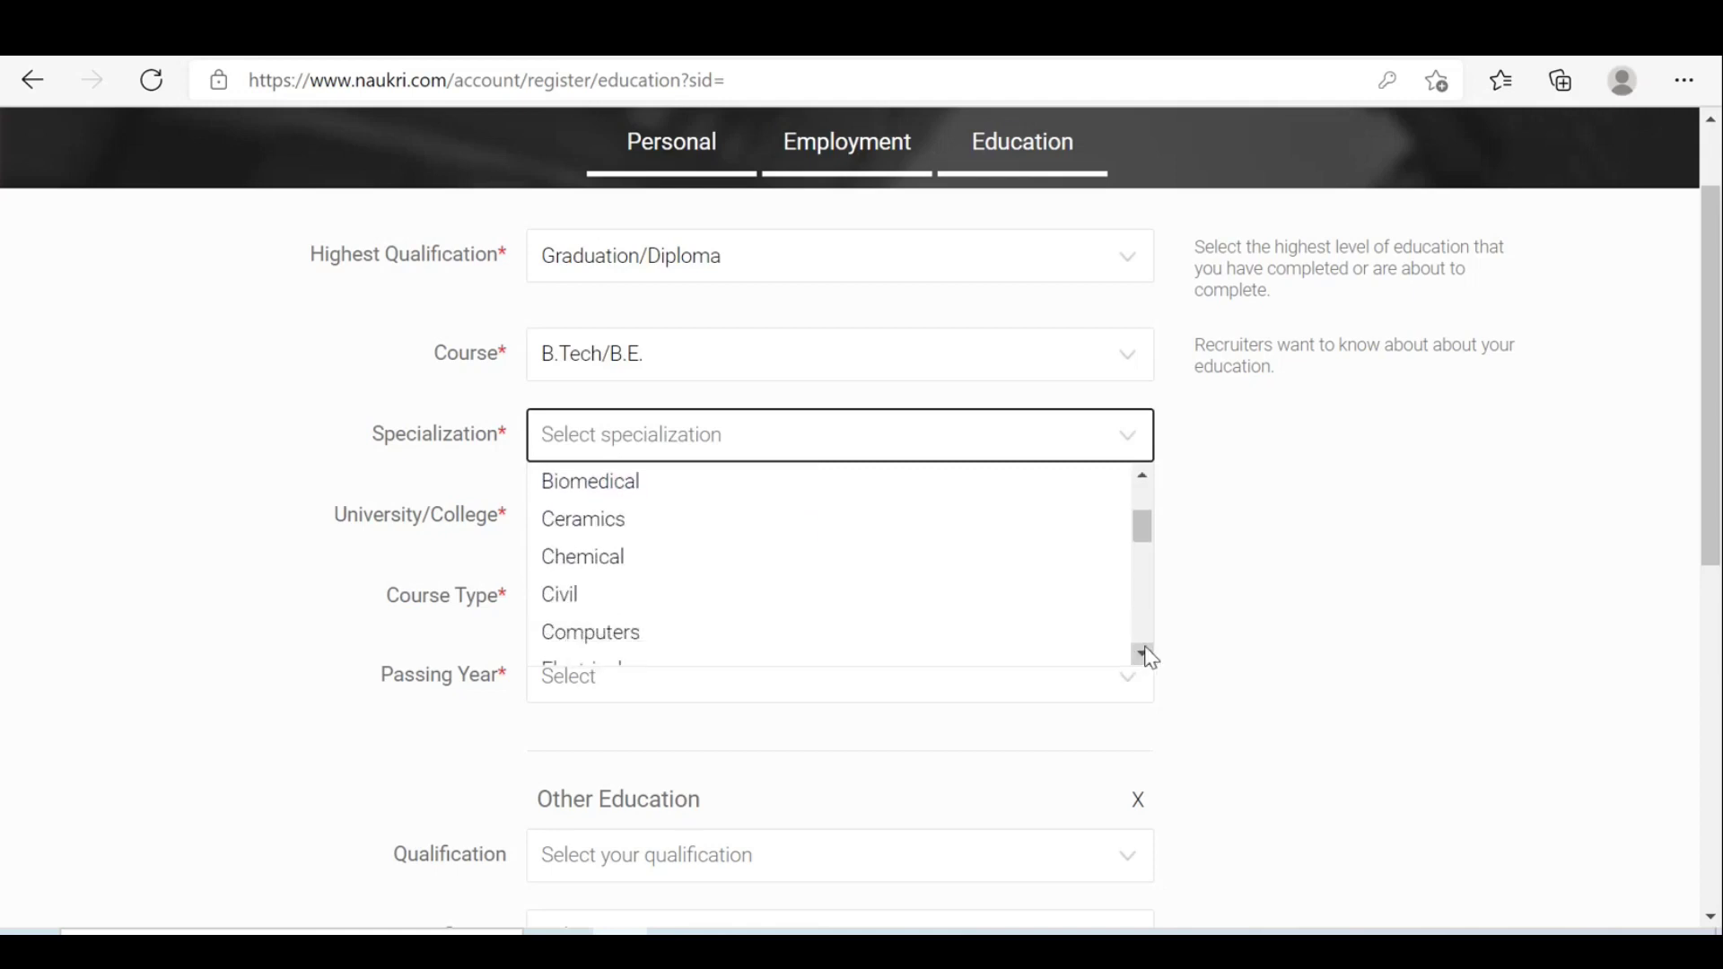
{"action": "left_click", "coordinate": [1142, 654]}
{"action": "left_click", "coordinate": [1142, 654]}
{"action": "left_click", "coordinate": [1142, 654]}
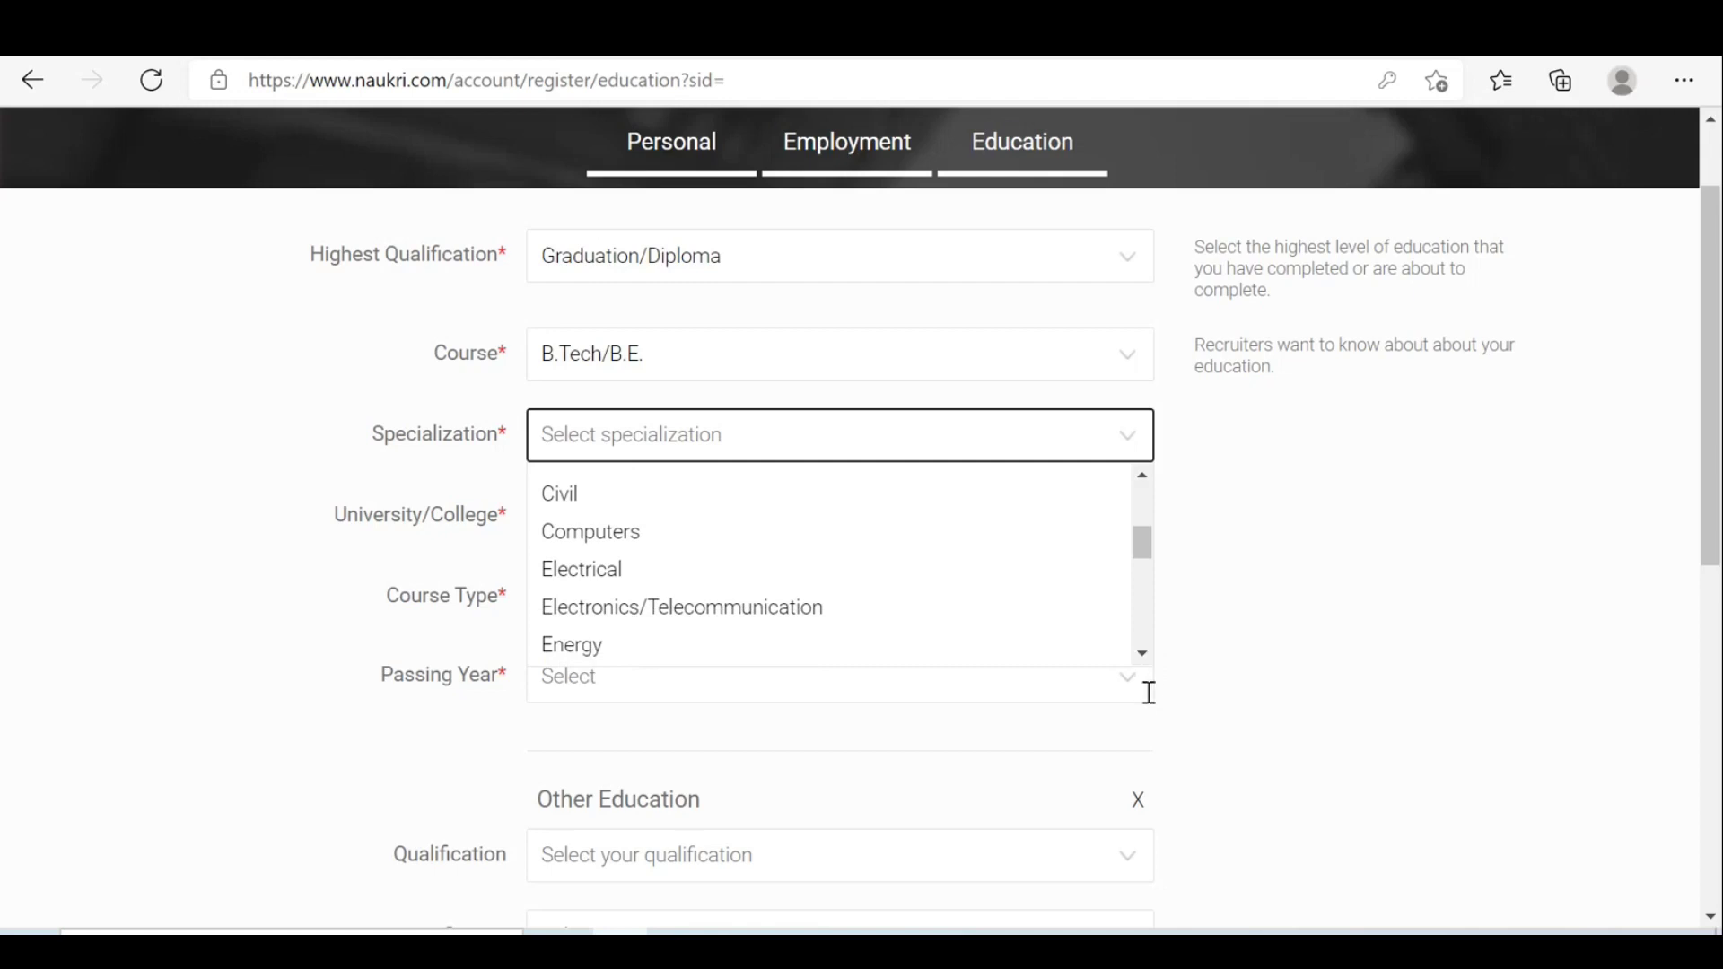
{"action": "left_click", "coordinate": [666, 538]}
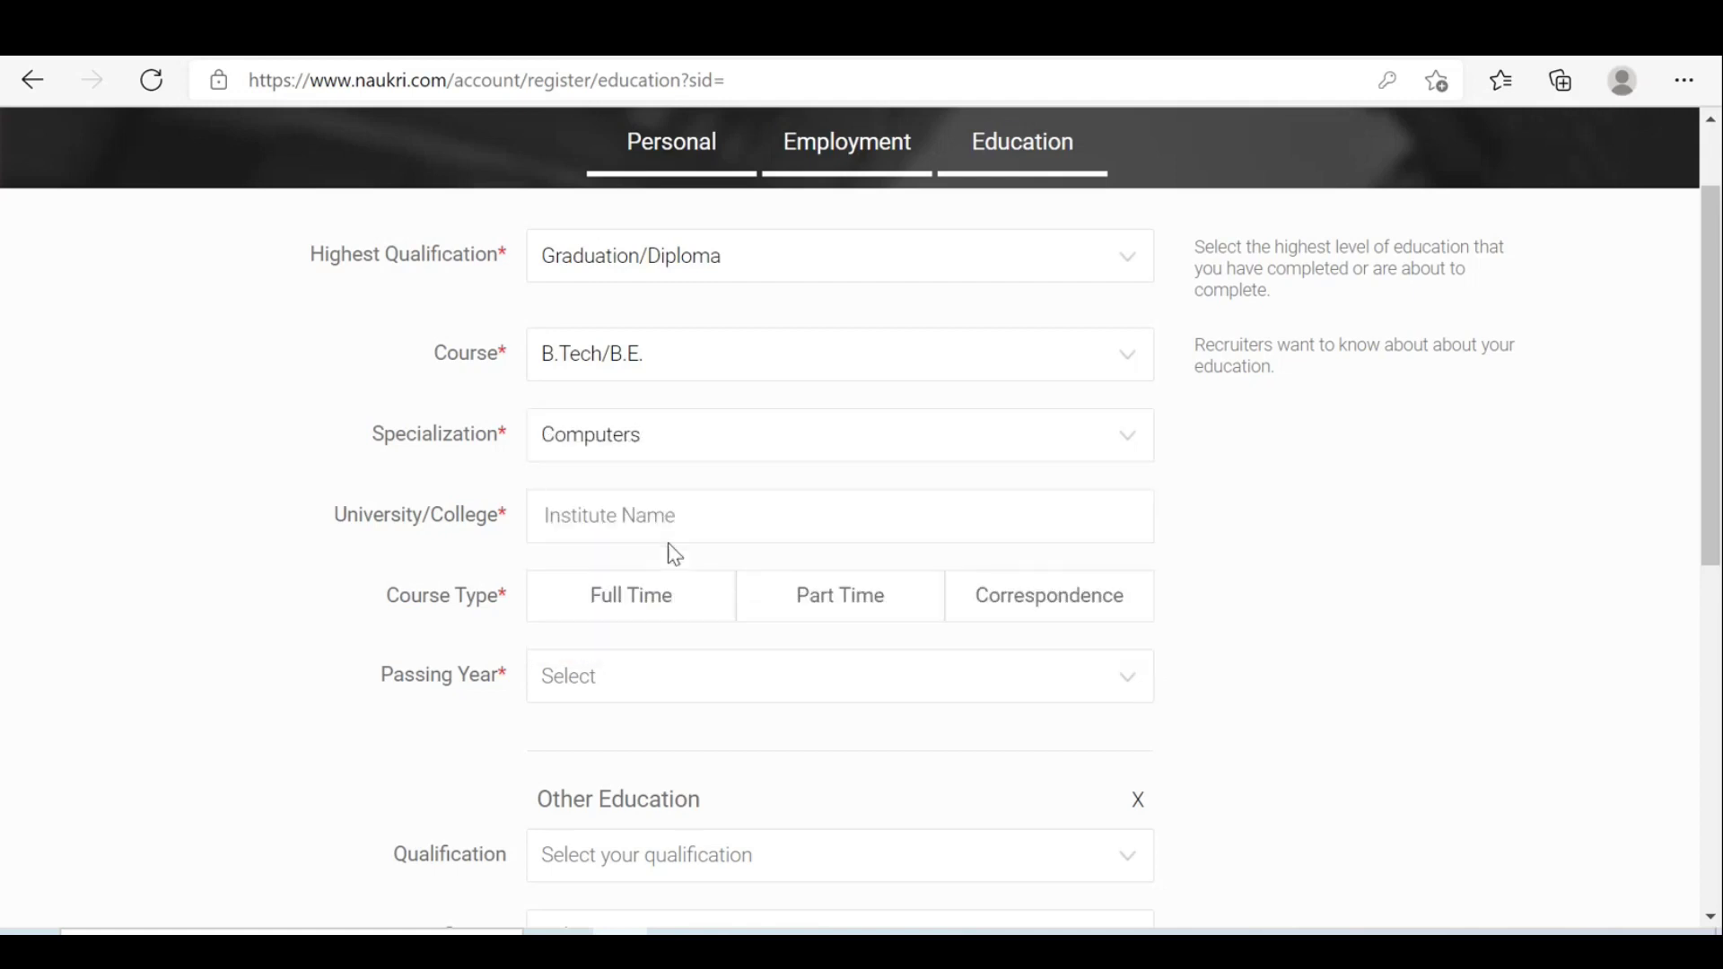
{"action": "left_click", "coordinate": [744, 529]}
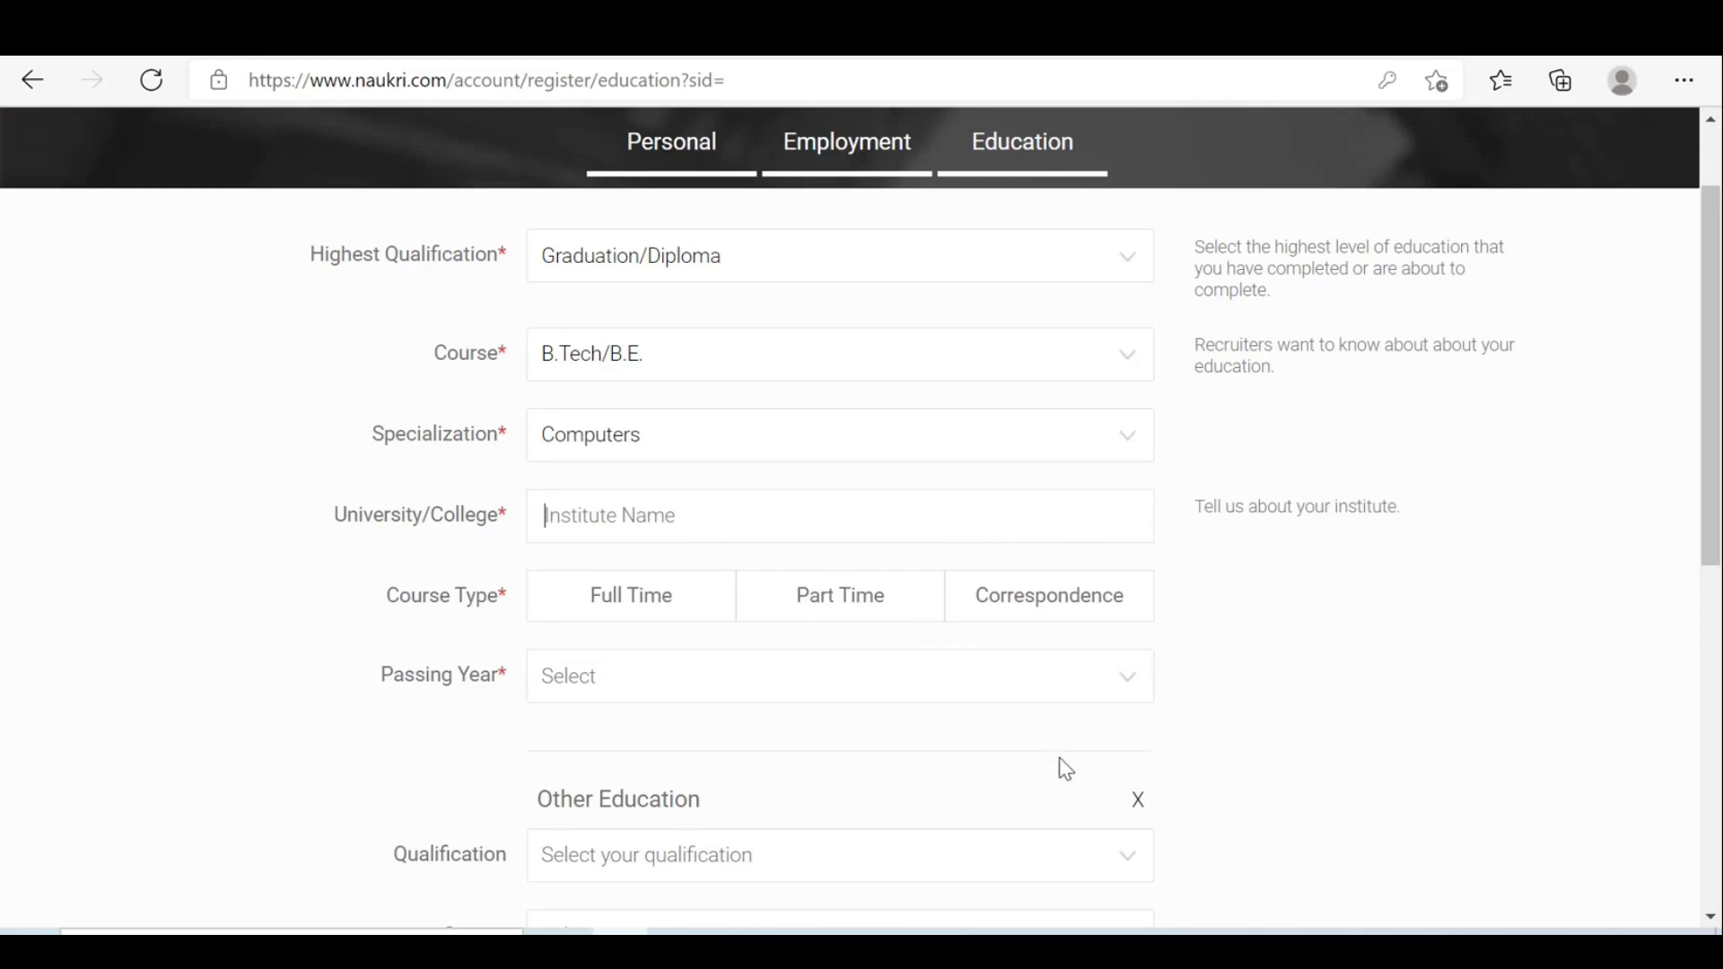
Enter Sri Vasavi Engineering College, Tadepalligudem as the college, then bring the Word resume back up.
{"action": "type", "text": "Sri"}
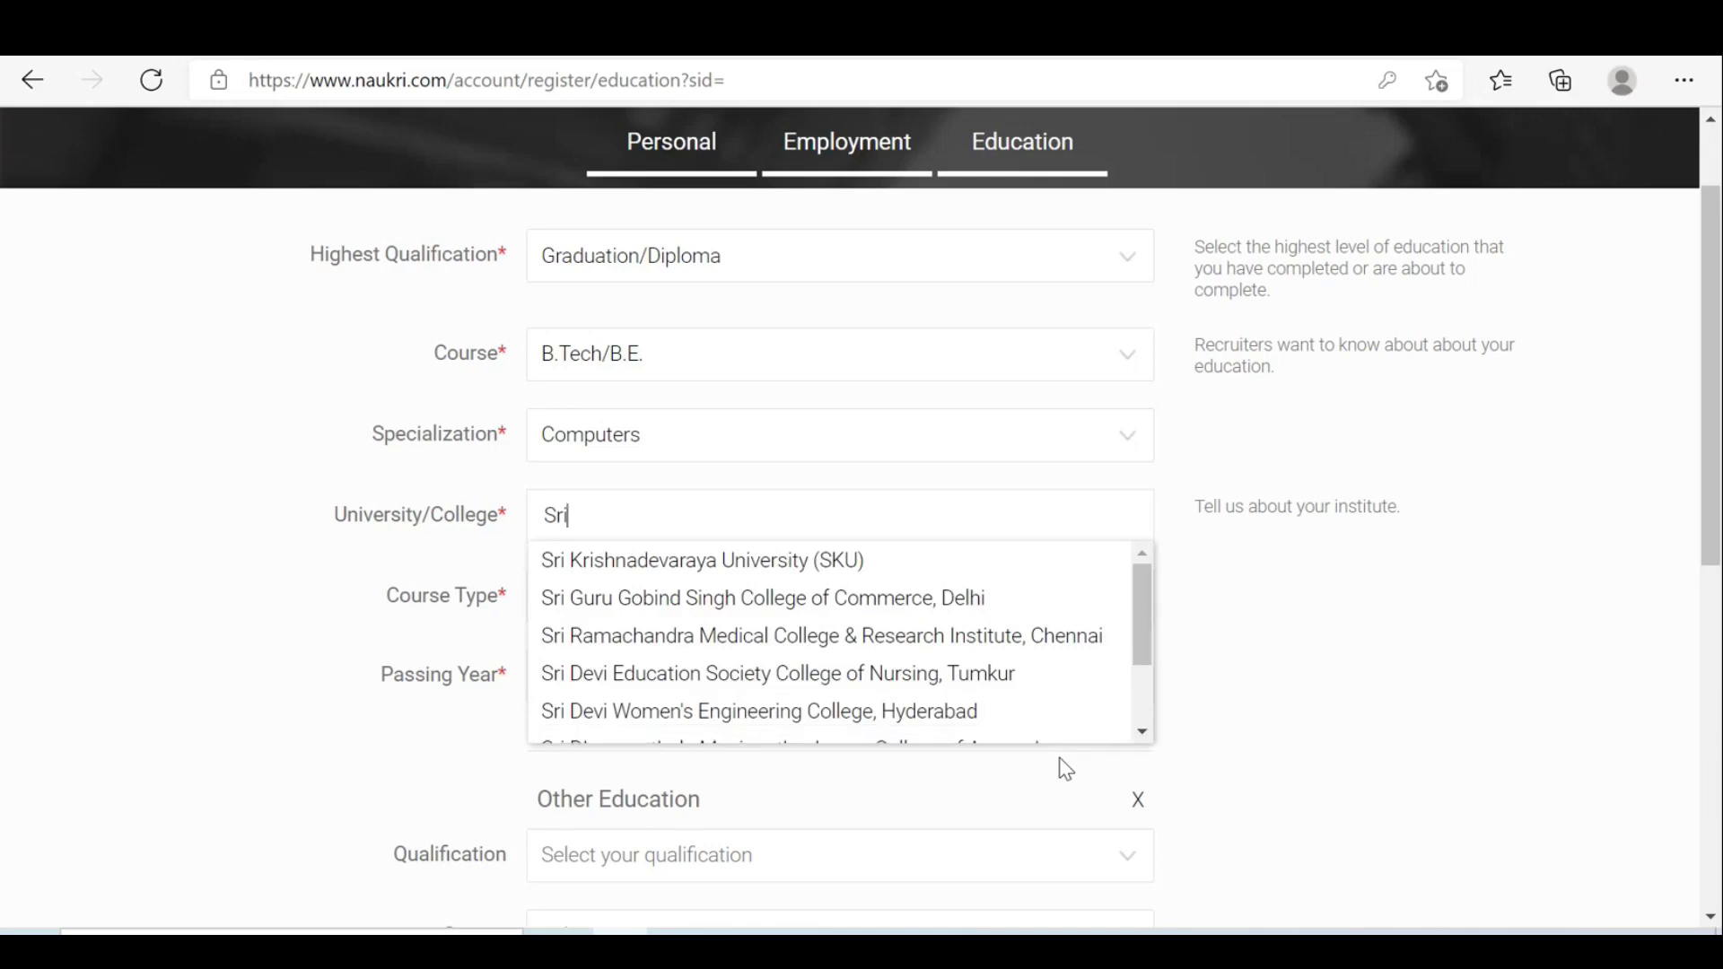
{"action": "type", "text": " Va"}
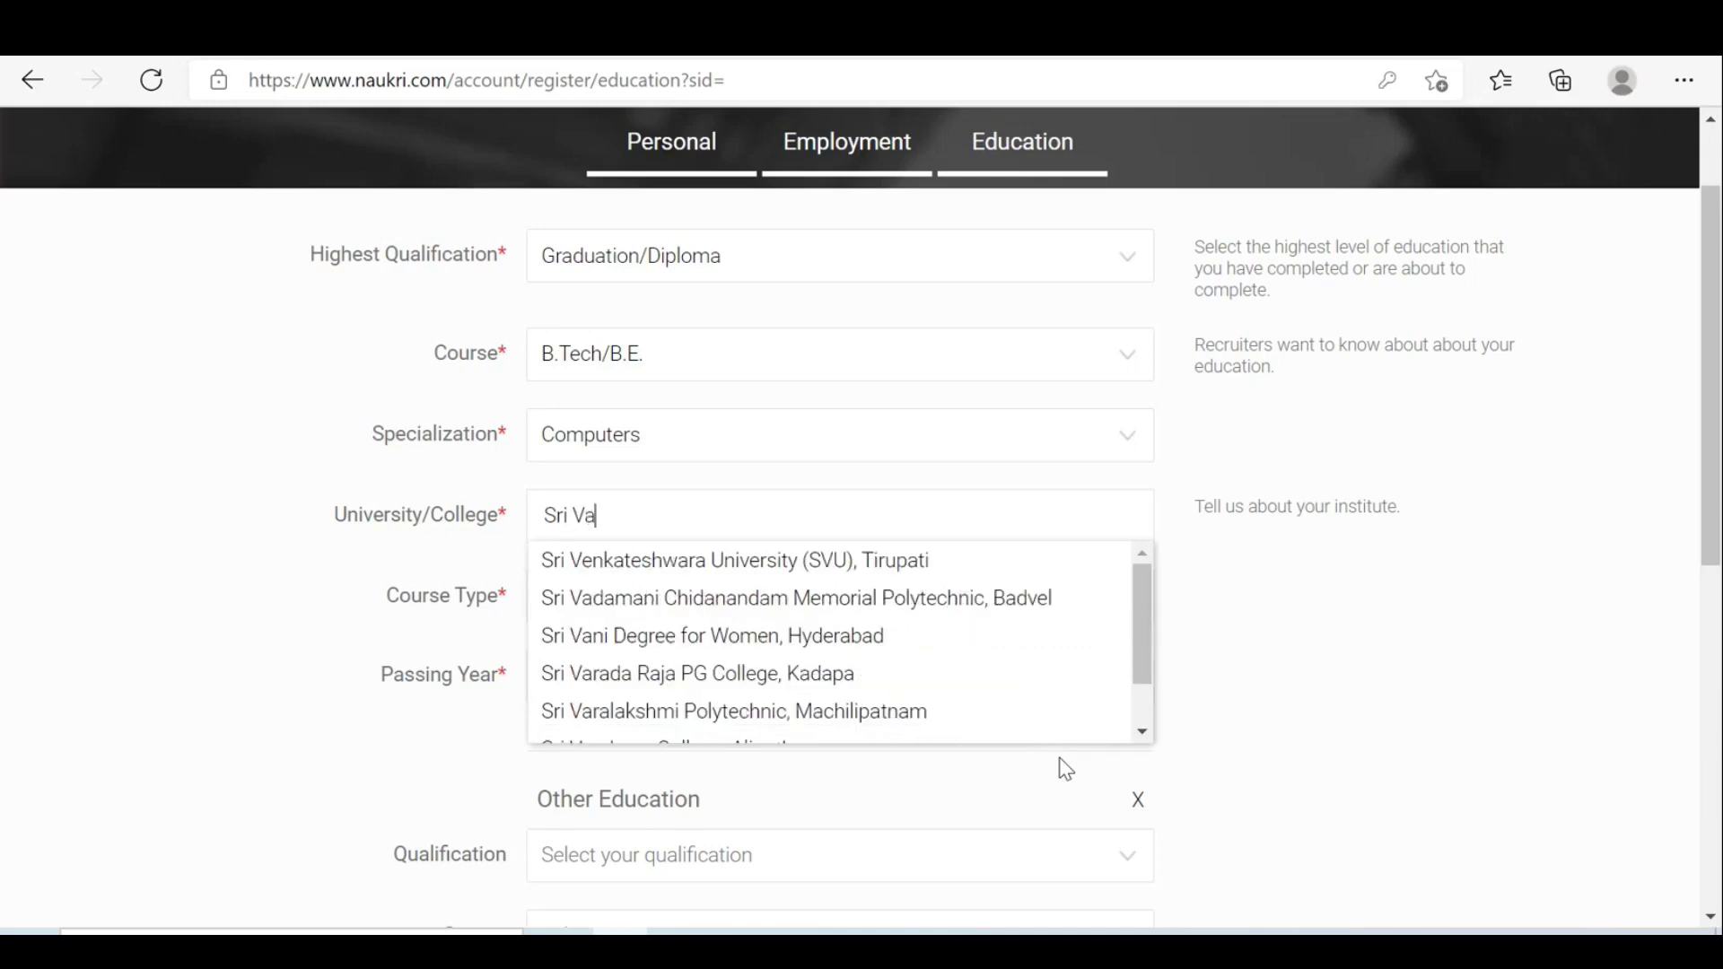
{"action": "type", "text": "da"}
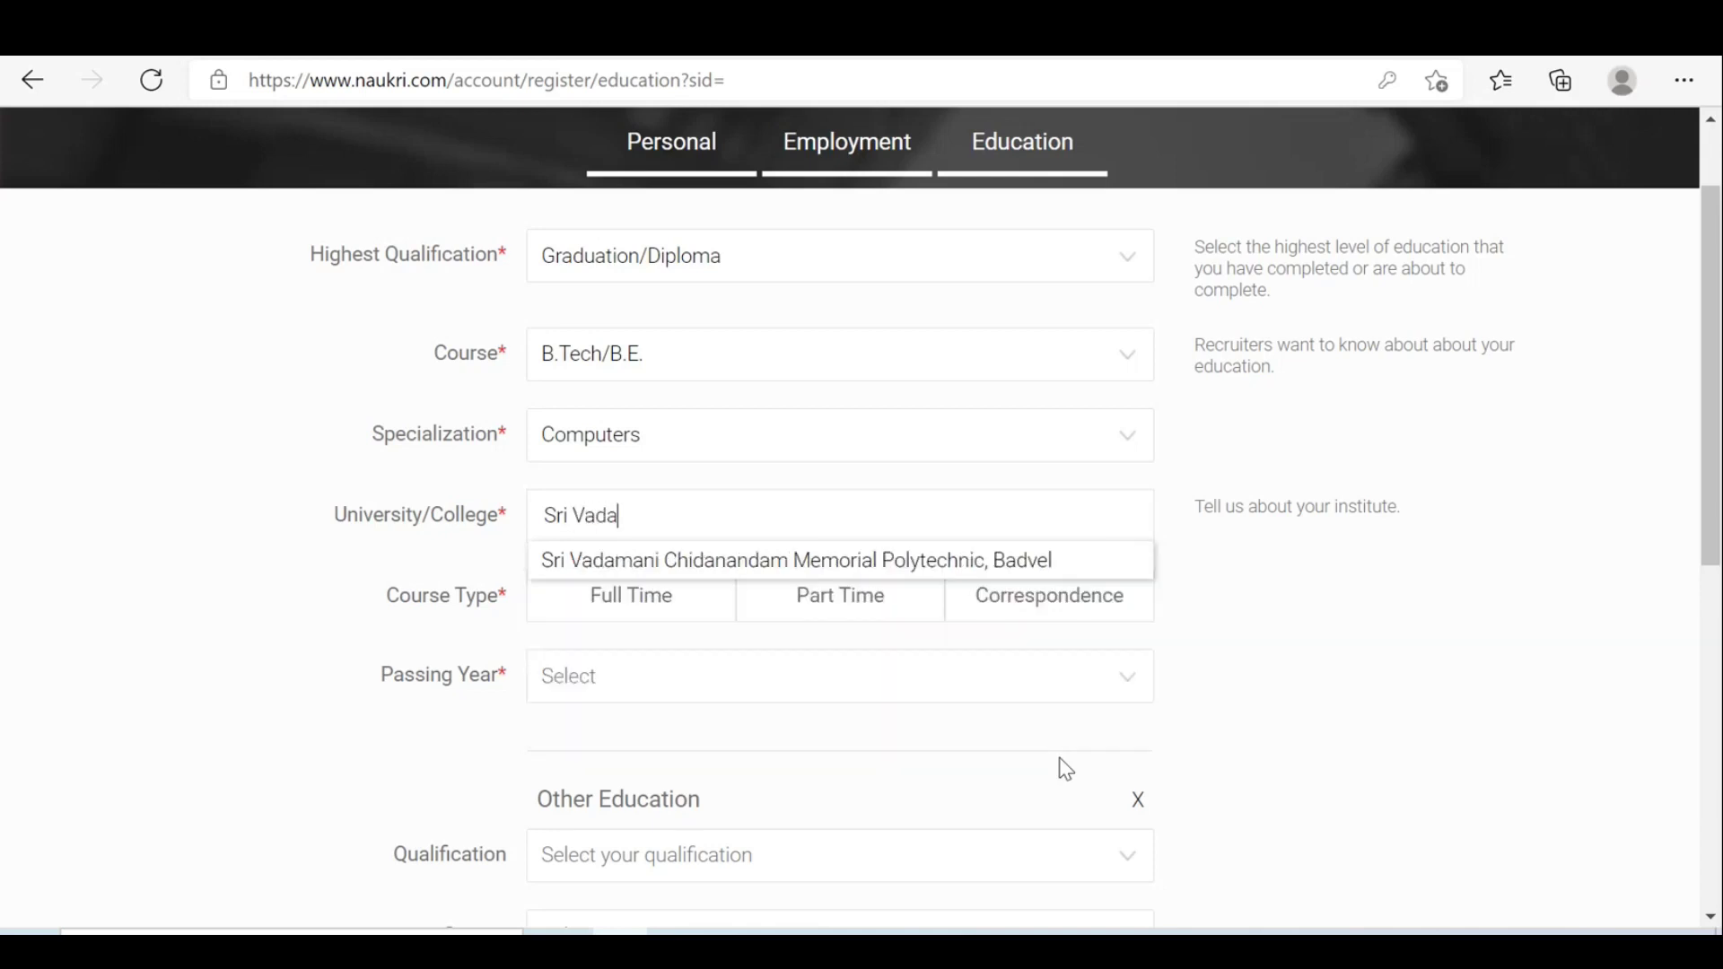
{"action": "key", "text": "BackSpace"}
{"action": "key", "text": "BackSpace"}
{"action": "type", "text": "sa"}
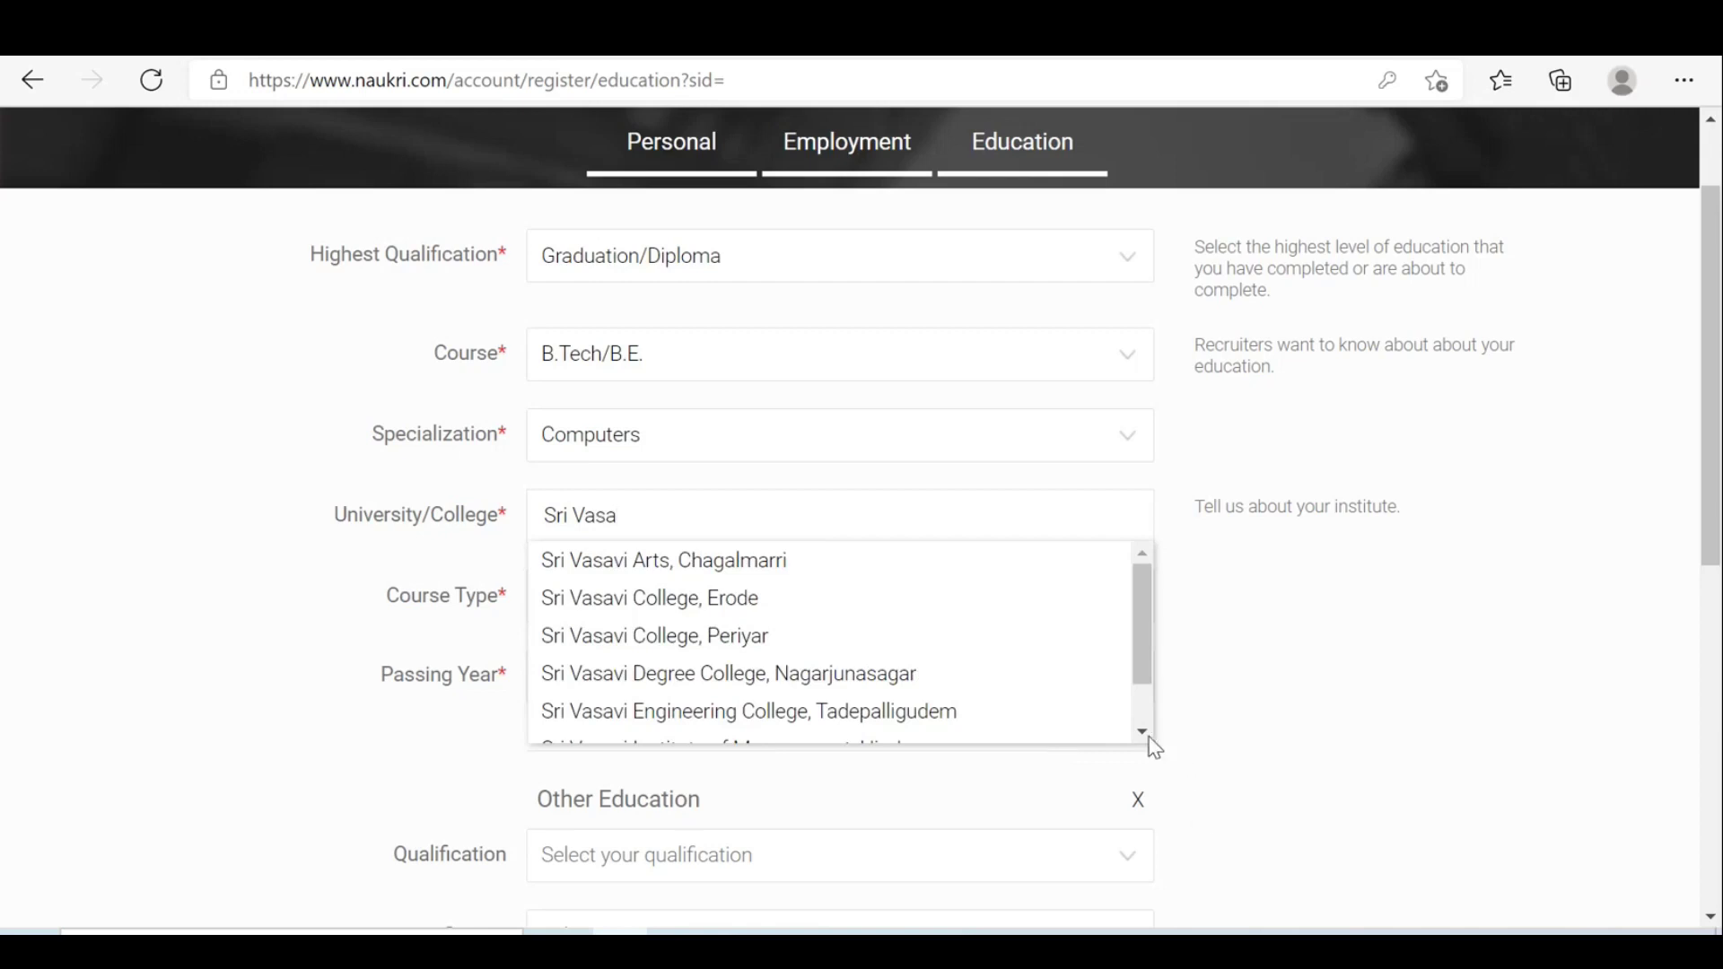
{"action": "left_click", "coordinate": [934, 718]}
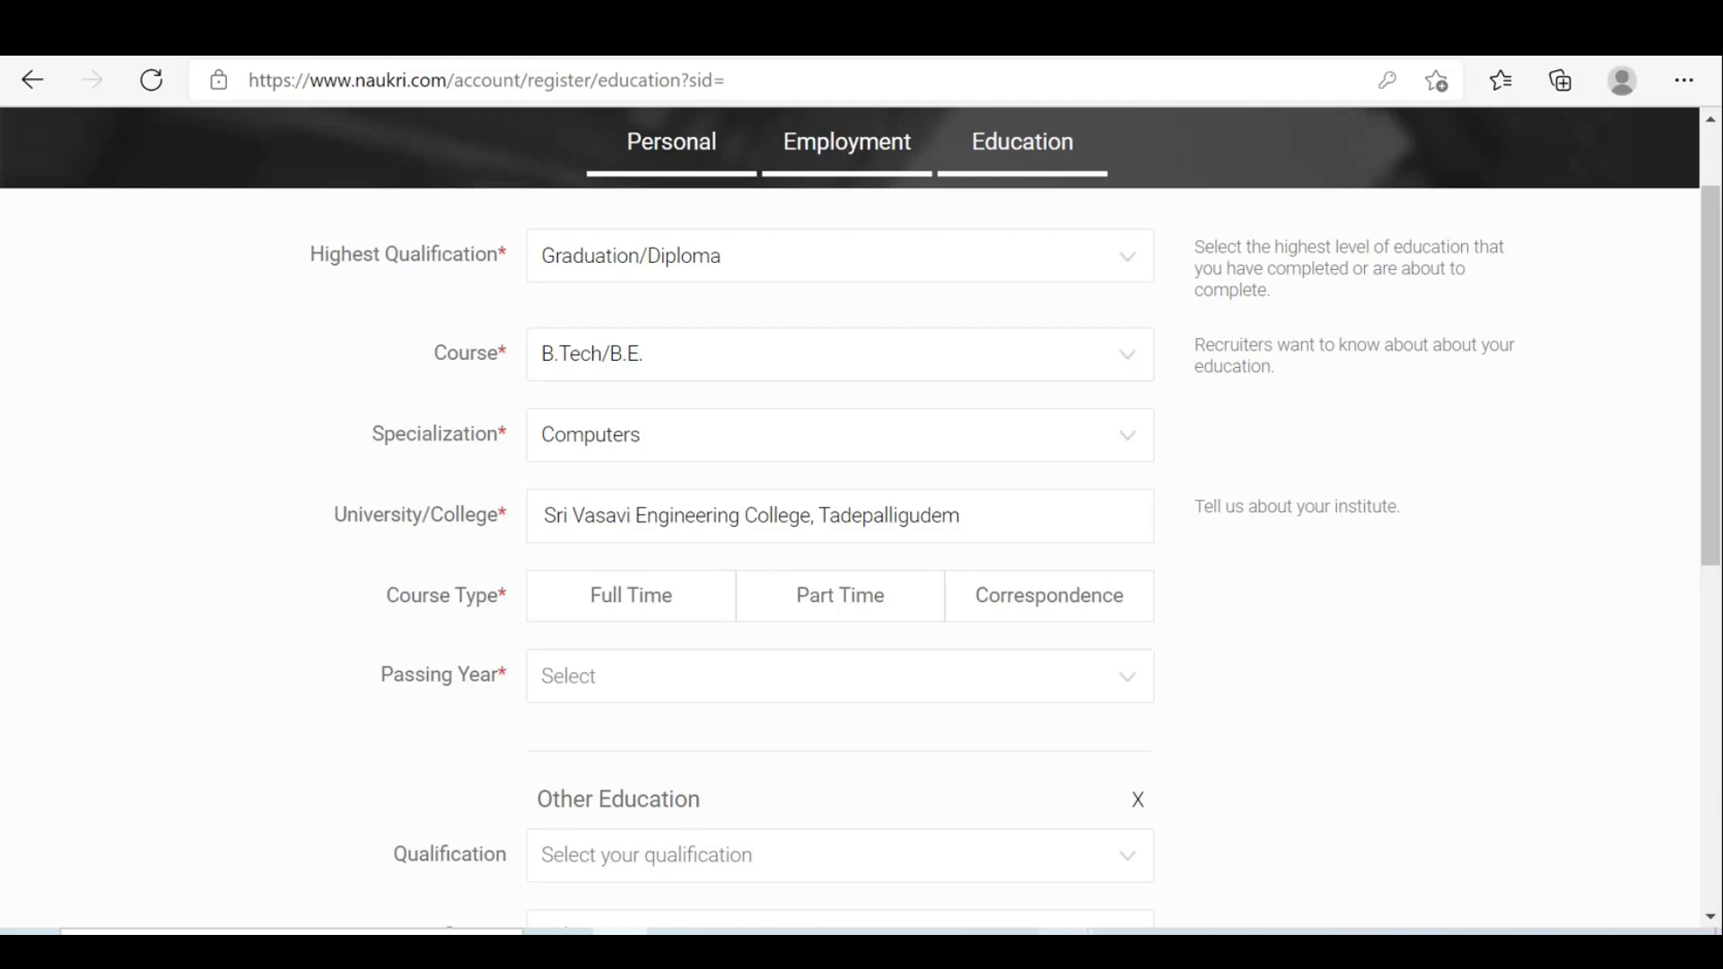
{"action": "mouse_move", "coordinate": [1488, 849]}
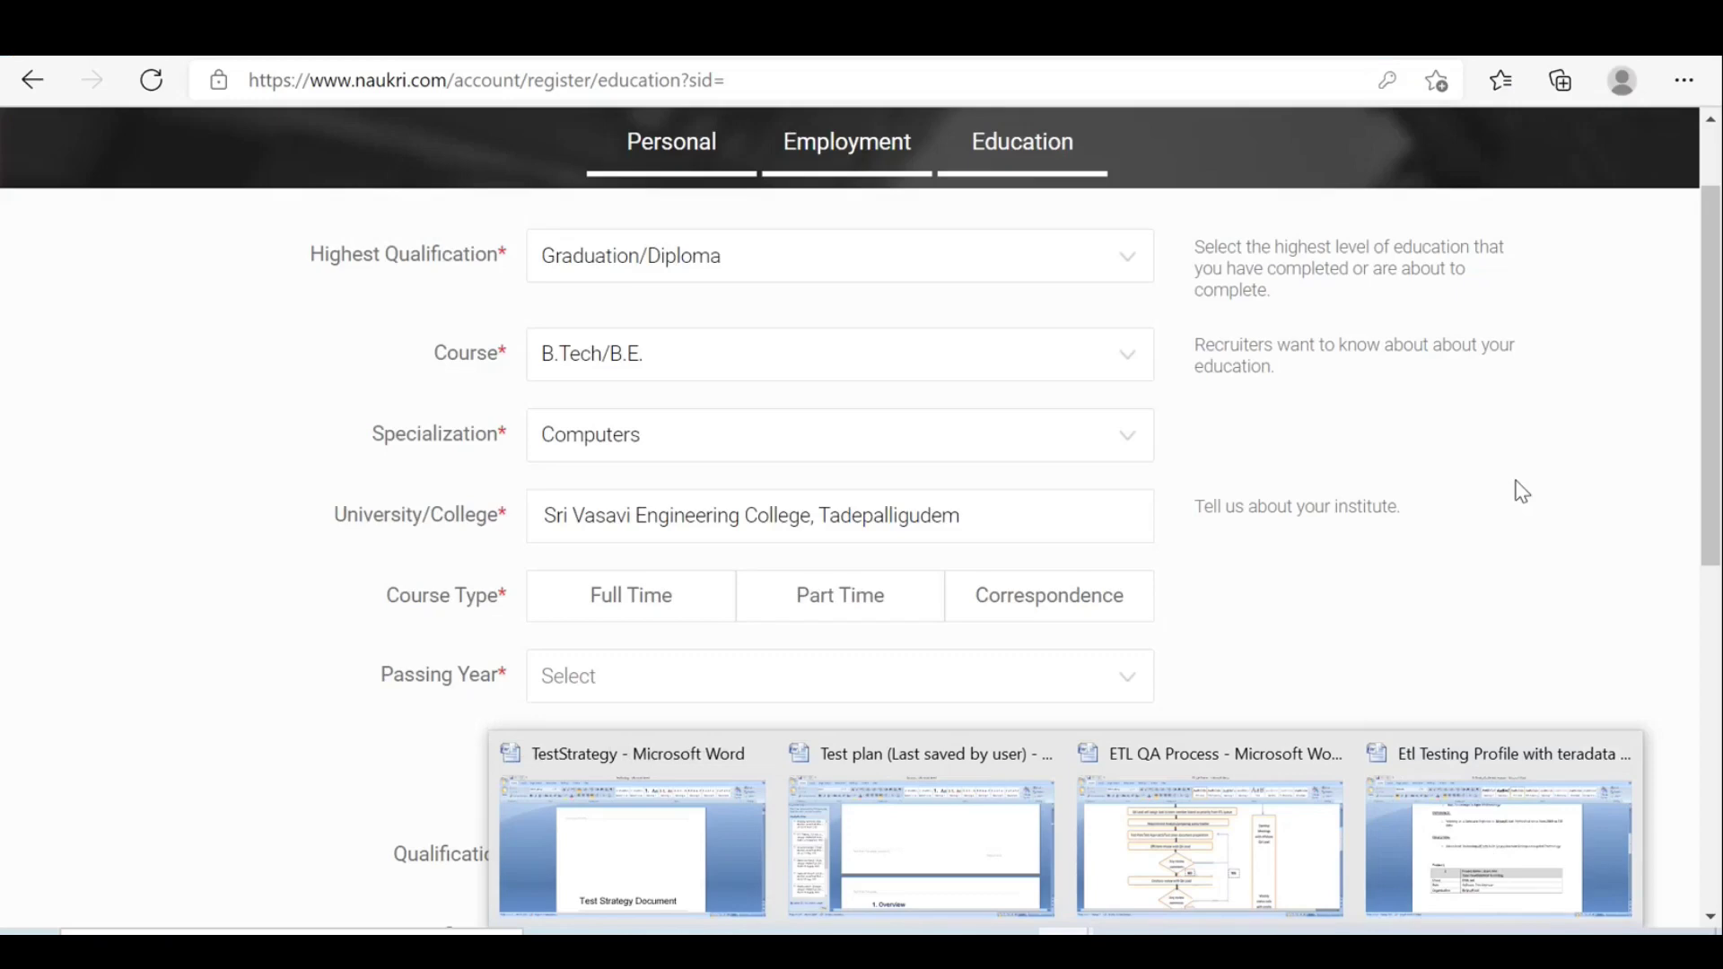
{"action": "left_click", "coordinate": [1502, 840]}
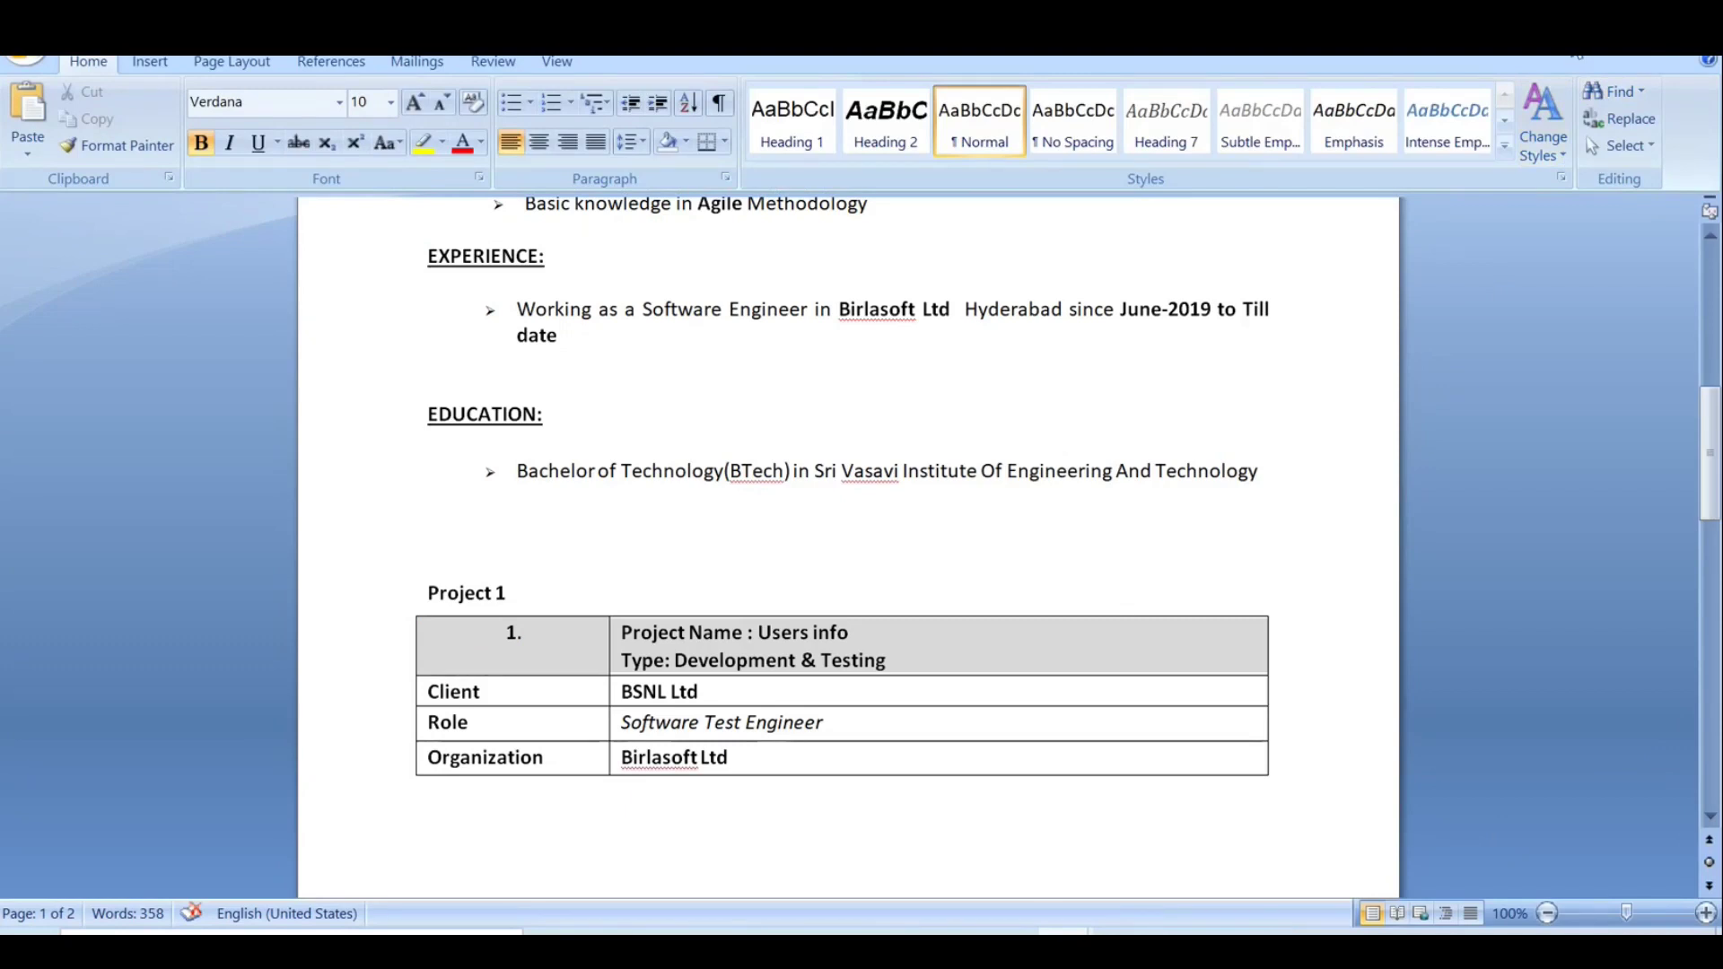
Set the course type to Full Time and the passing year to 2019.
{"action": "left_click", "coordinate": [1599, 50]}
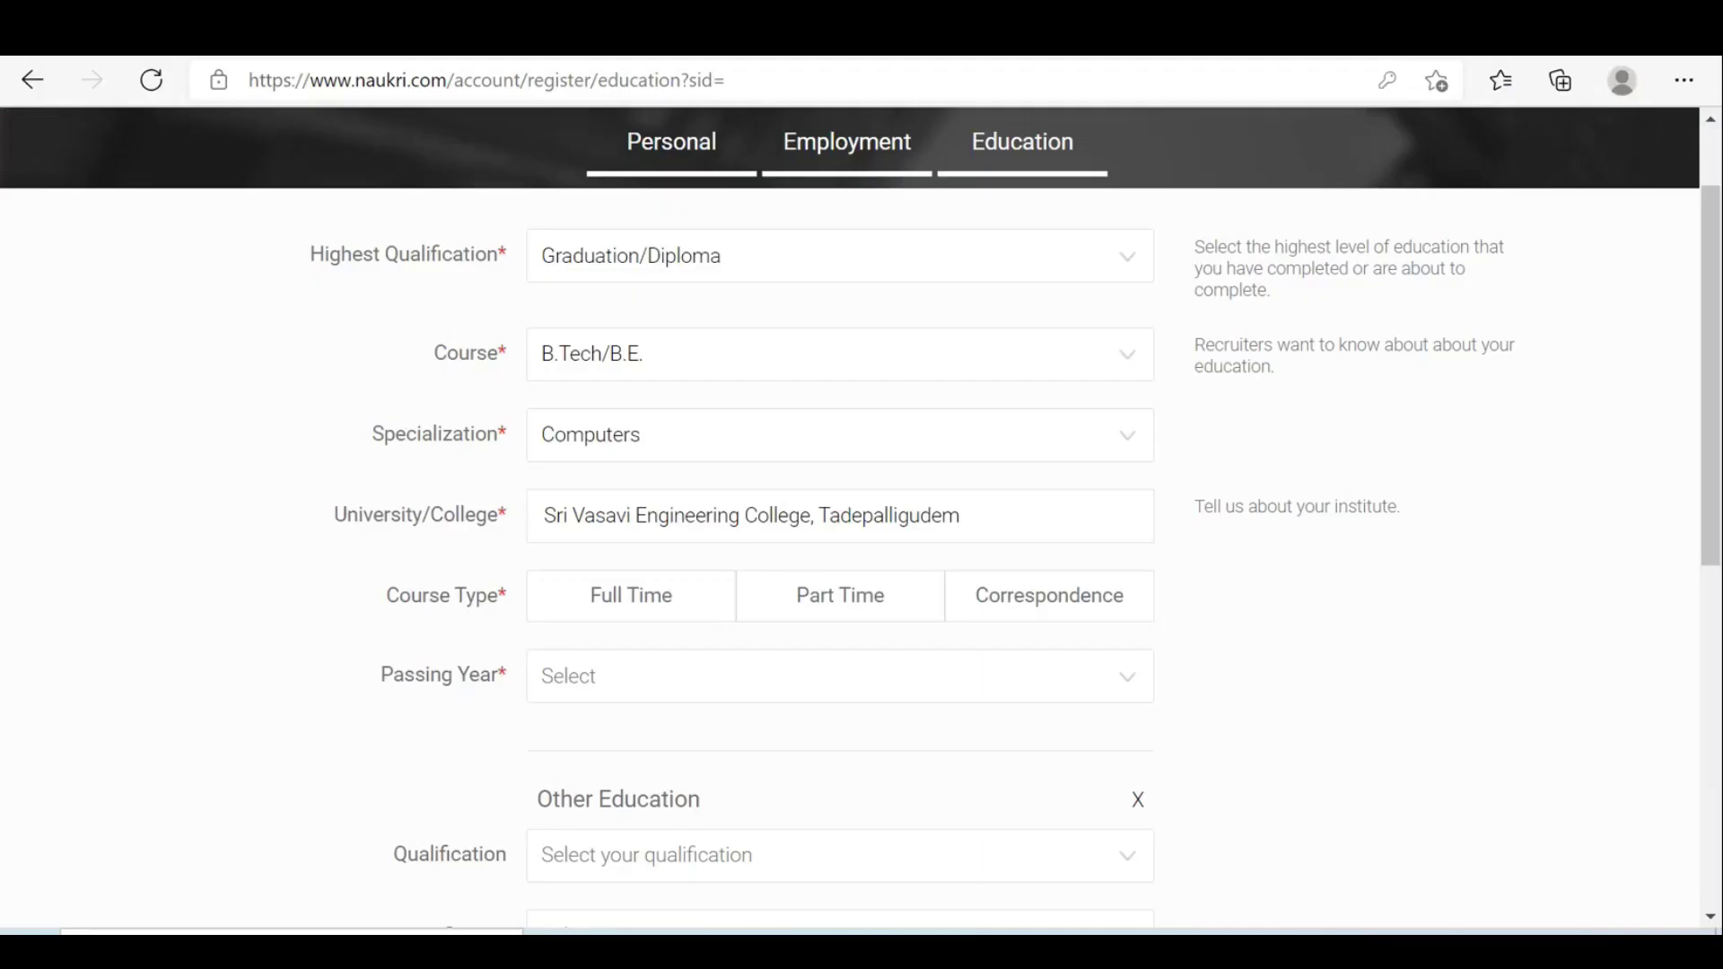
{"action": "left_click", "coordinate": [610, 599]}
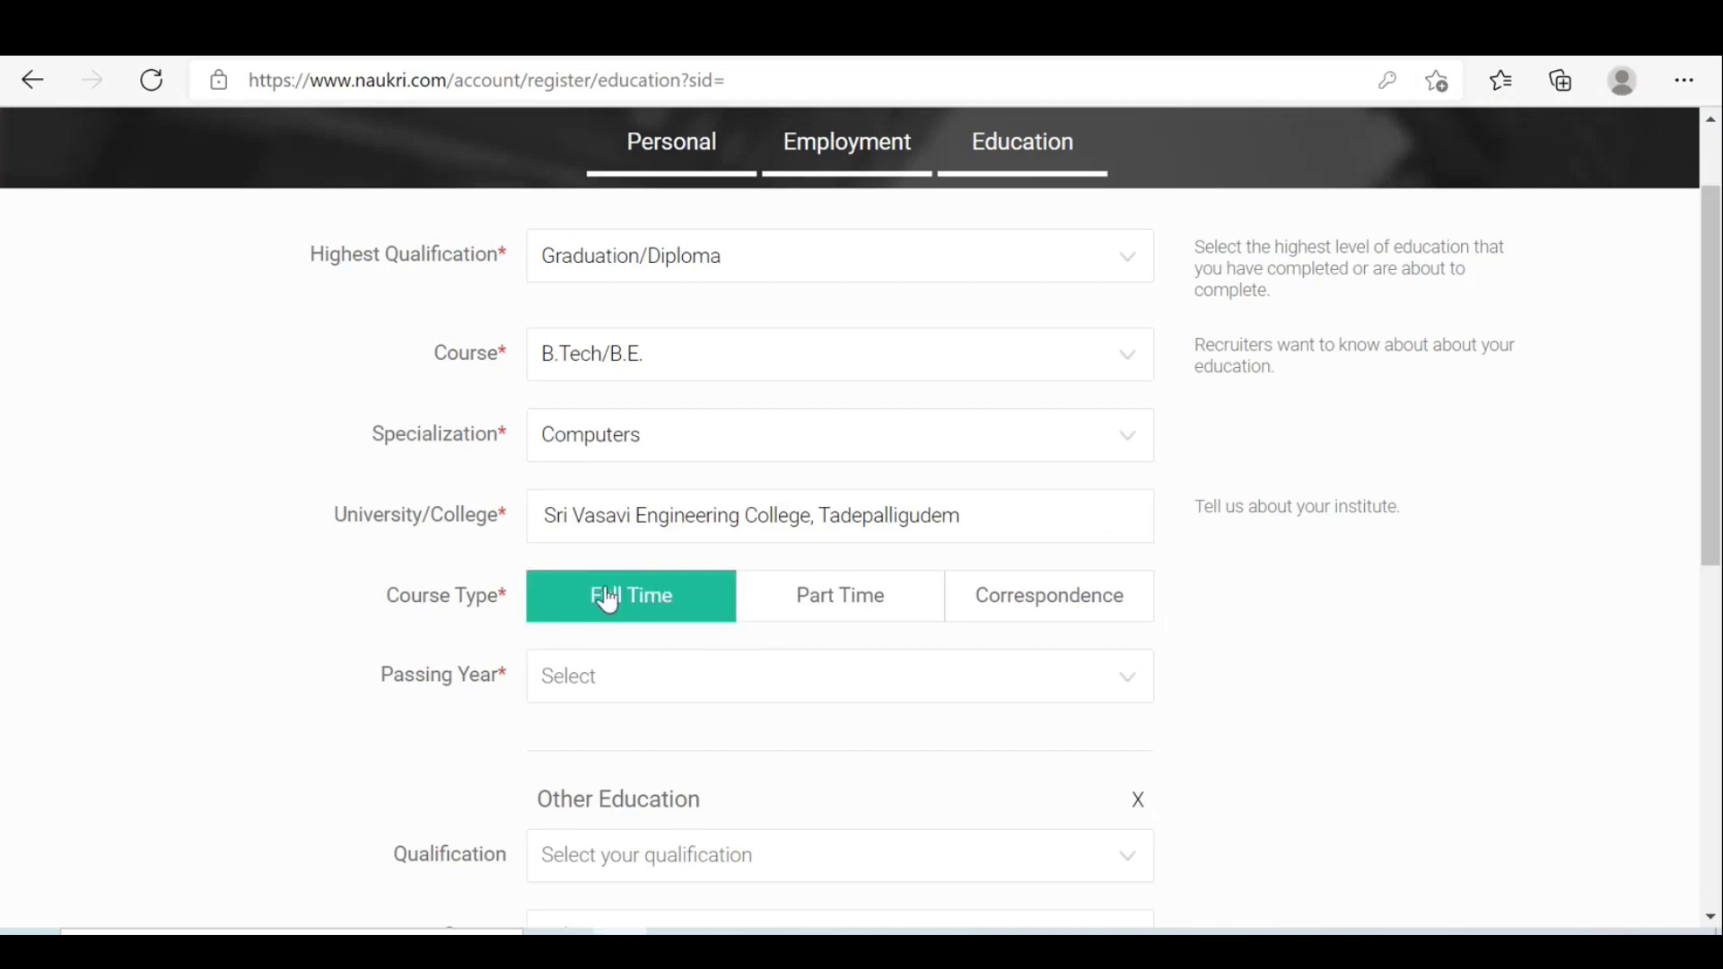
{"action": "left_click", "coordinate": [774, 689]}
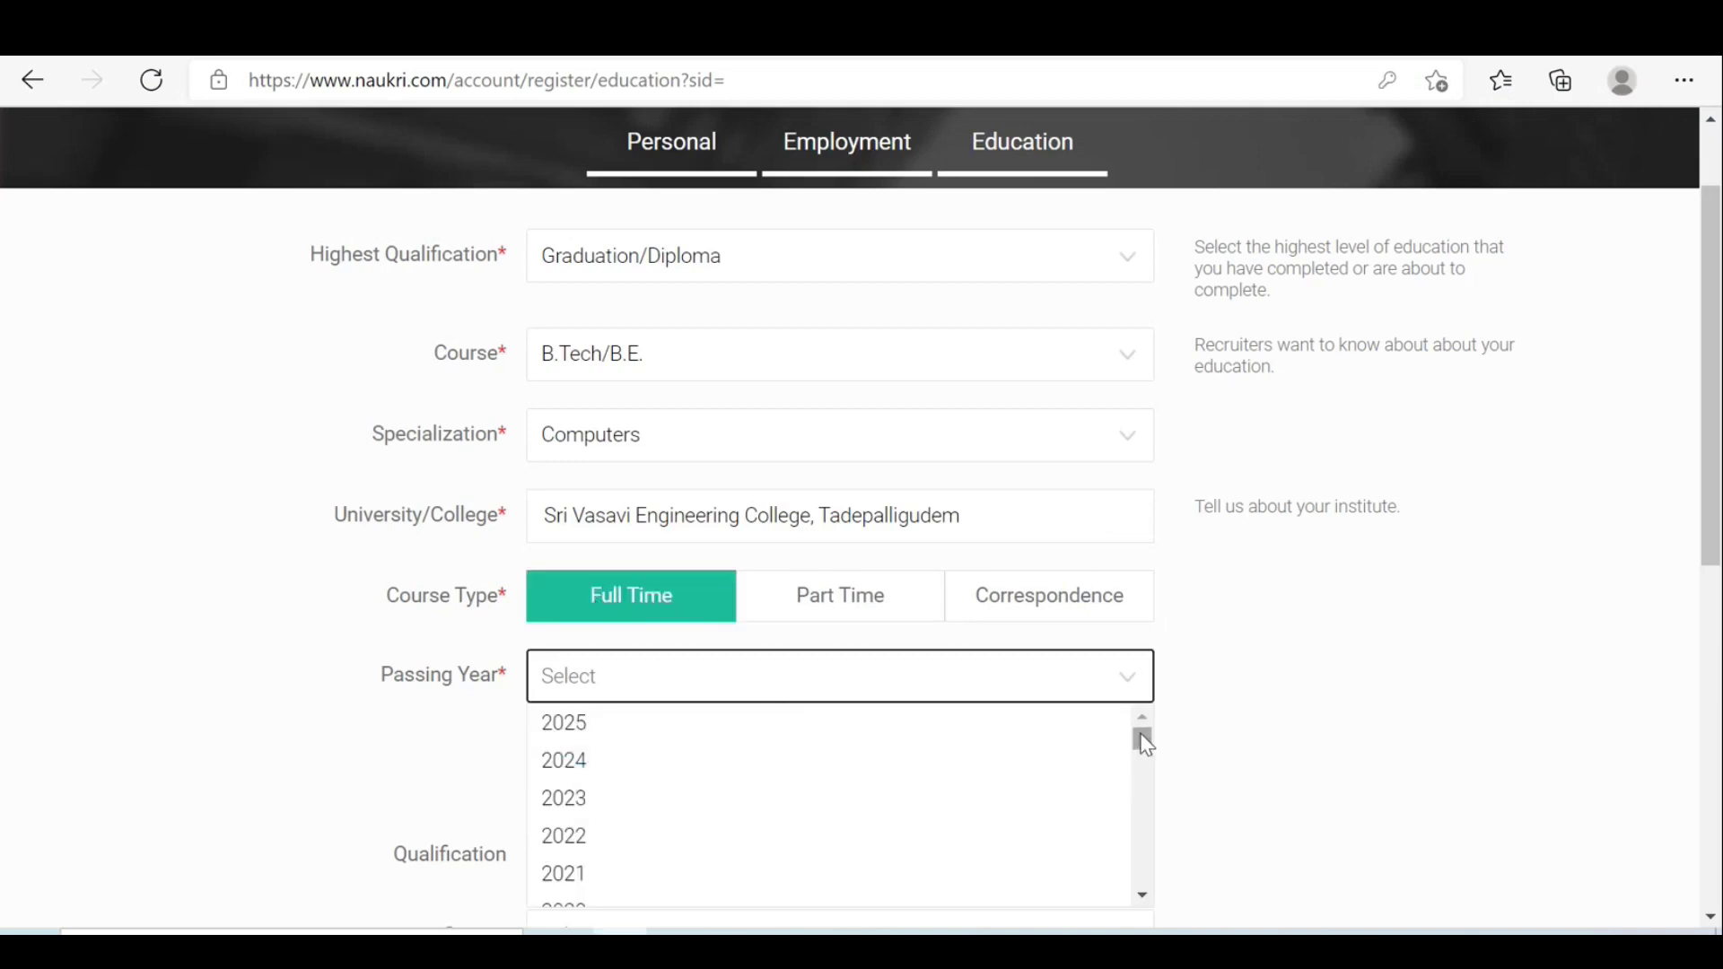
{"action": "left_click_drag", "start_coordinate": [1139, 737], "coordinate": [1146, 753]}
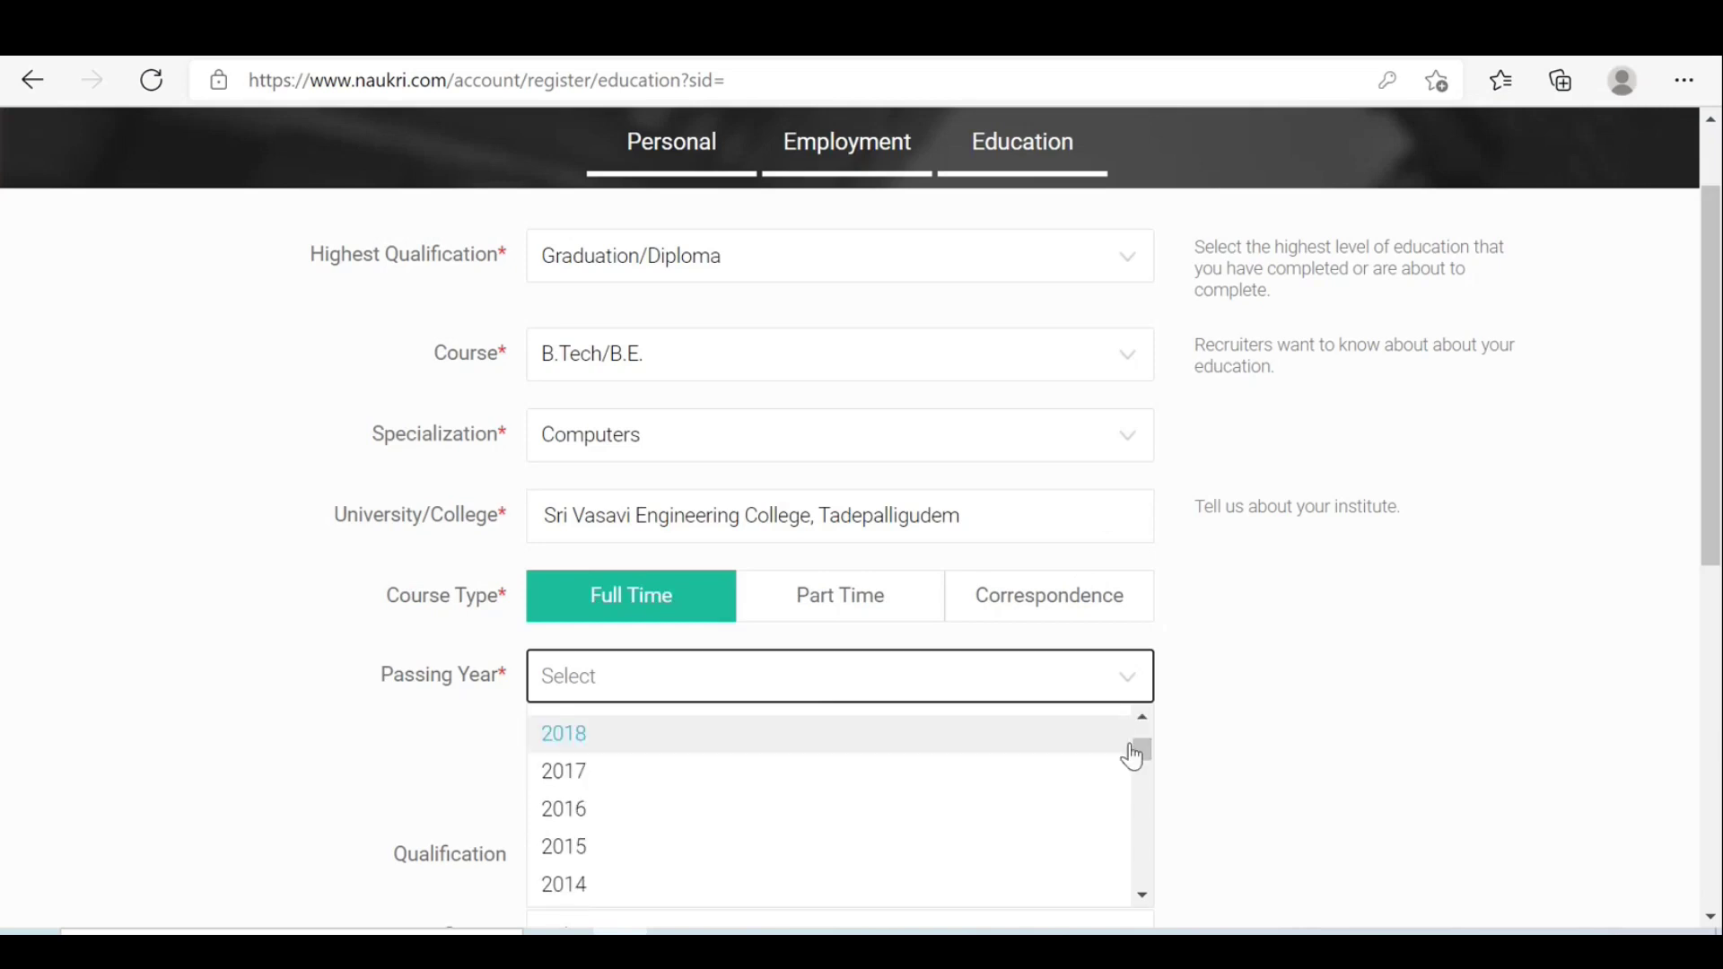
{"action": "scroll", "coordinate": [1156, 734], "scroll_direction": "up", "scroll_amount": 1}
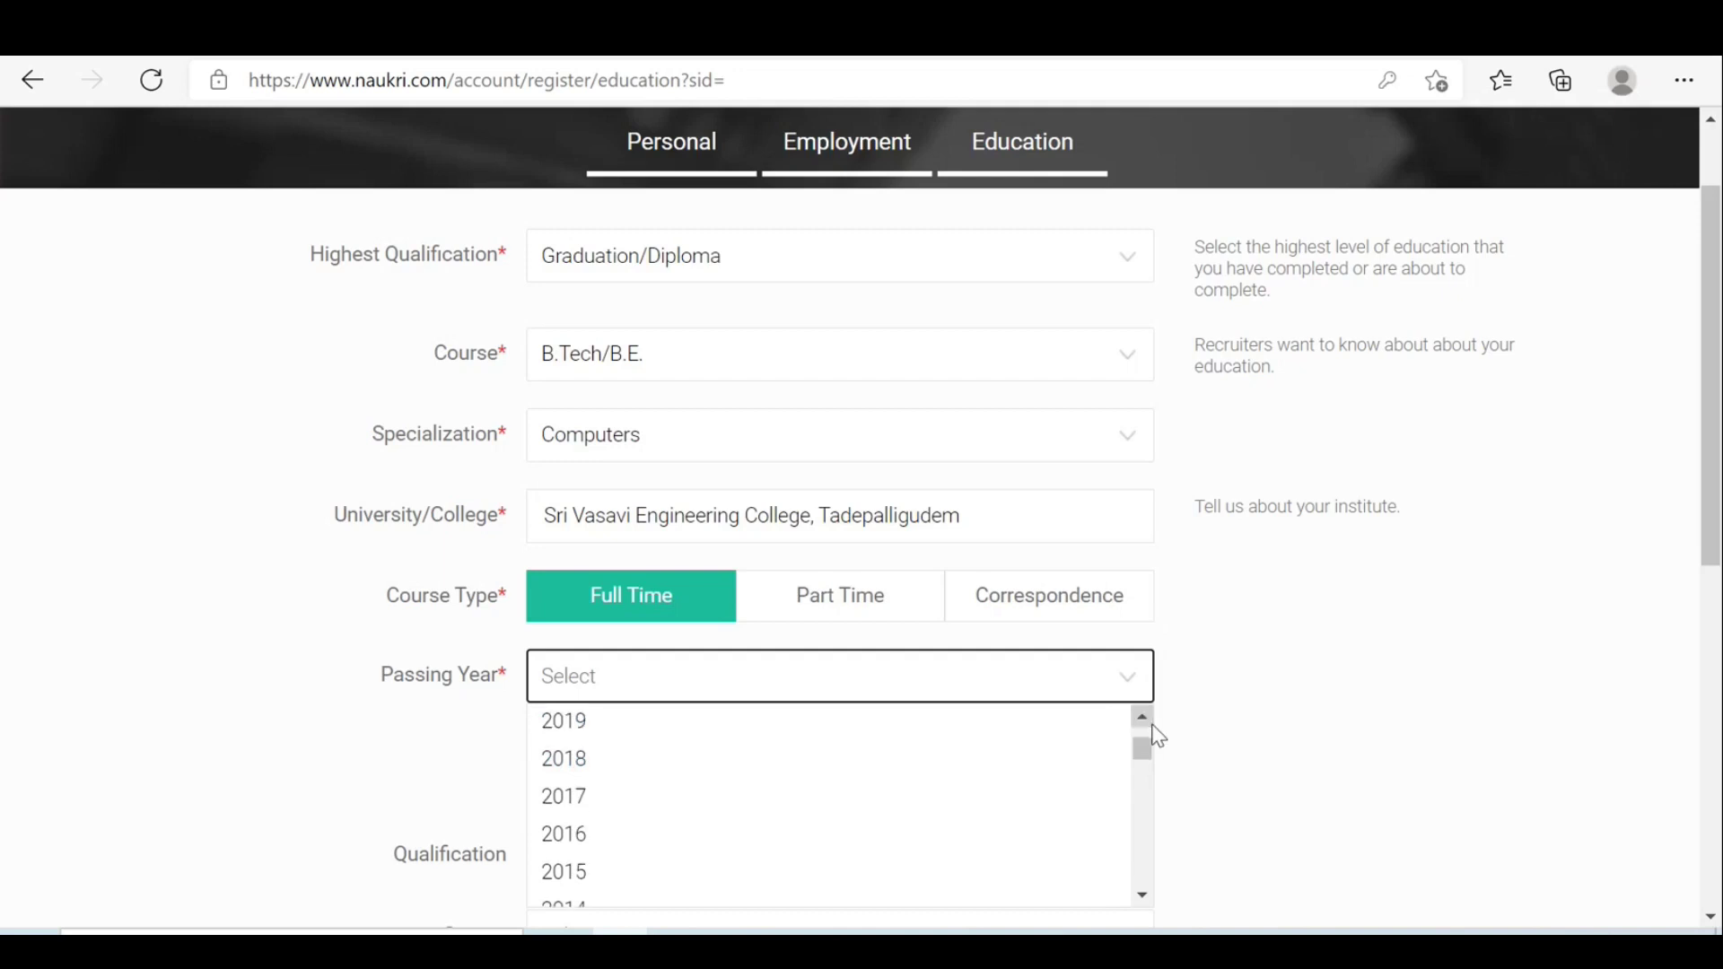
{"action": "left_click", "coordinate": [622, 727]}
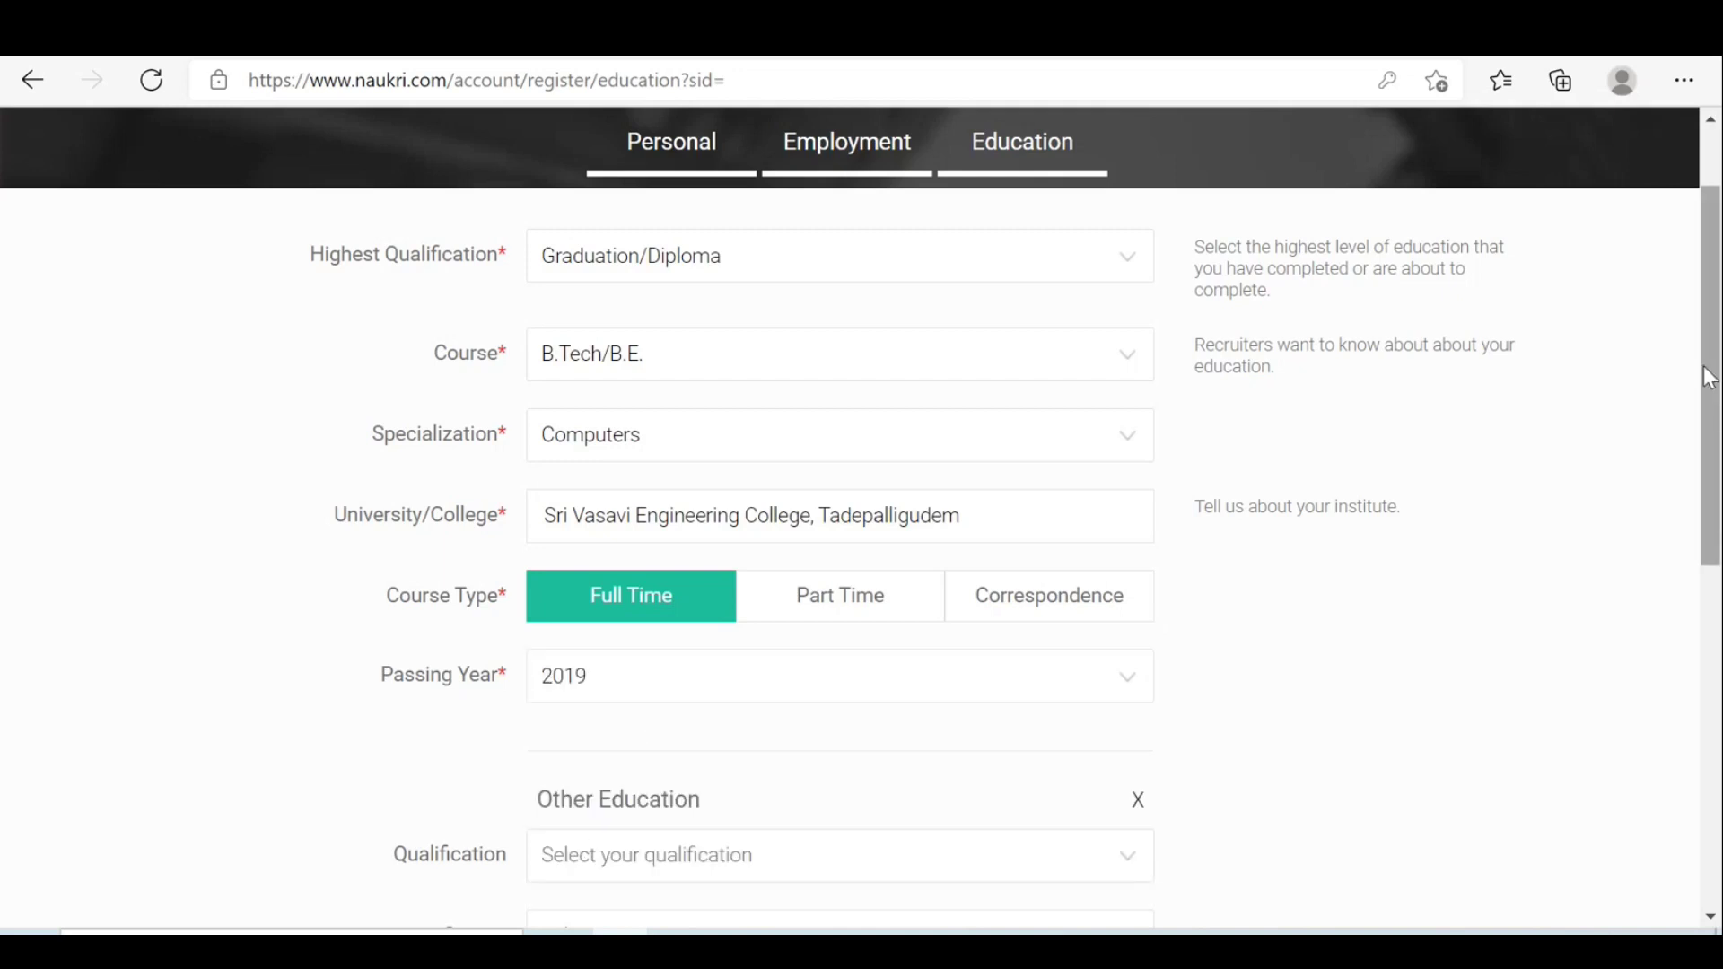
{"action": "scroll", "coordinate": [1714, 434], "scroll_direction": "down", "scroll_amount": 1}
{"action": "left_click_drag", "start_coordinate": [1714, 435], "coordinate": [1717, 692]}
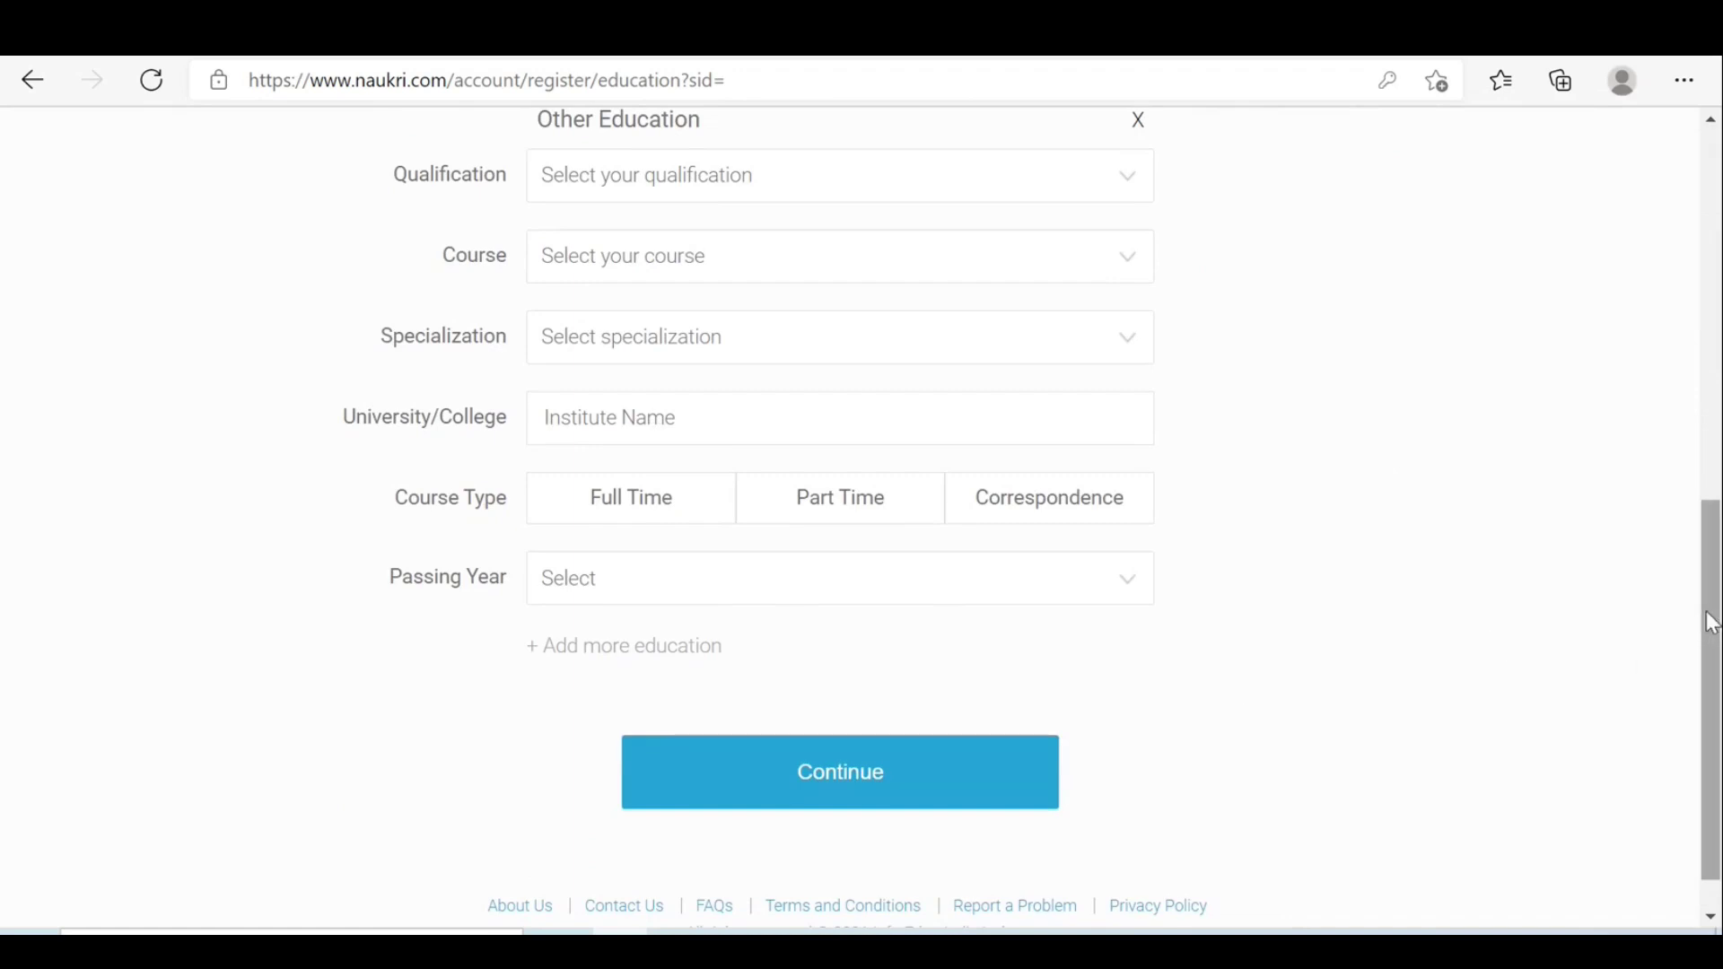
{"action": "left_click_drag", "start_coordinate": [1711, 619], "coordinate": [1717, 267]}
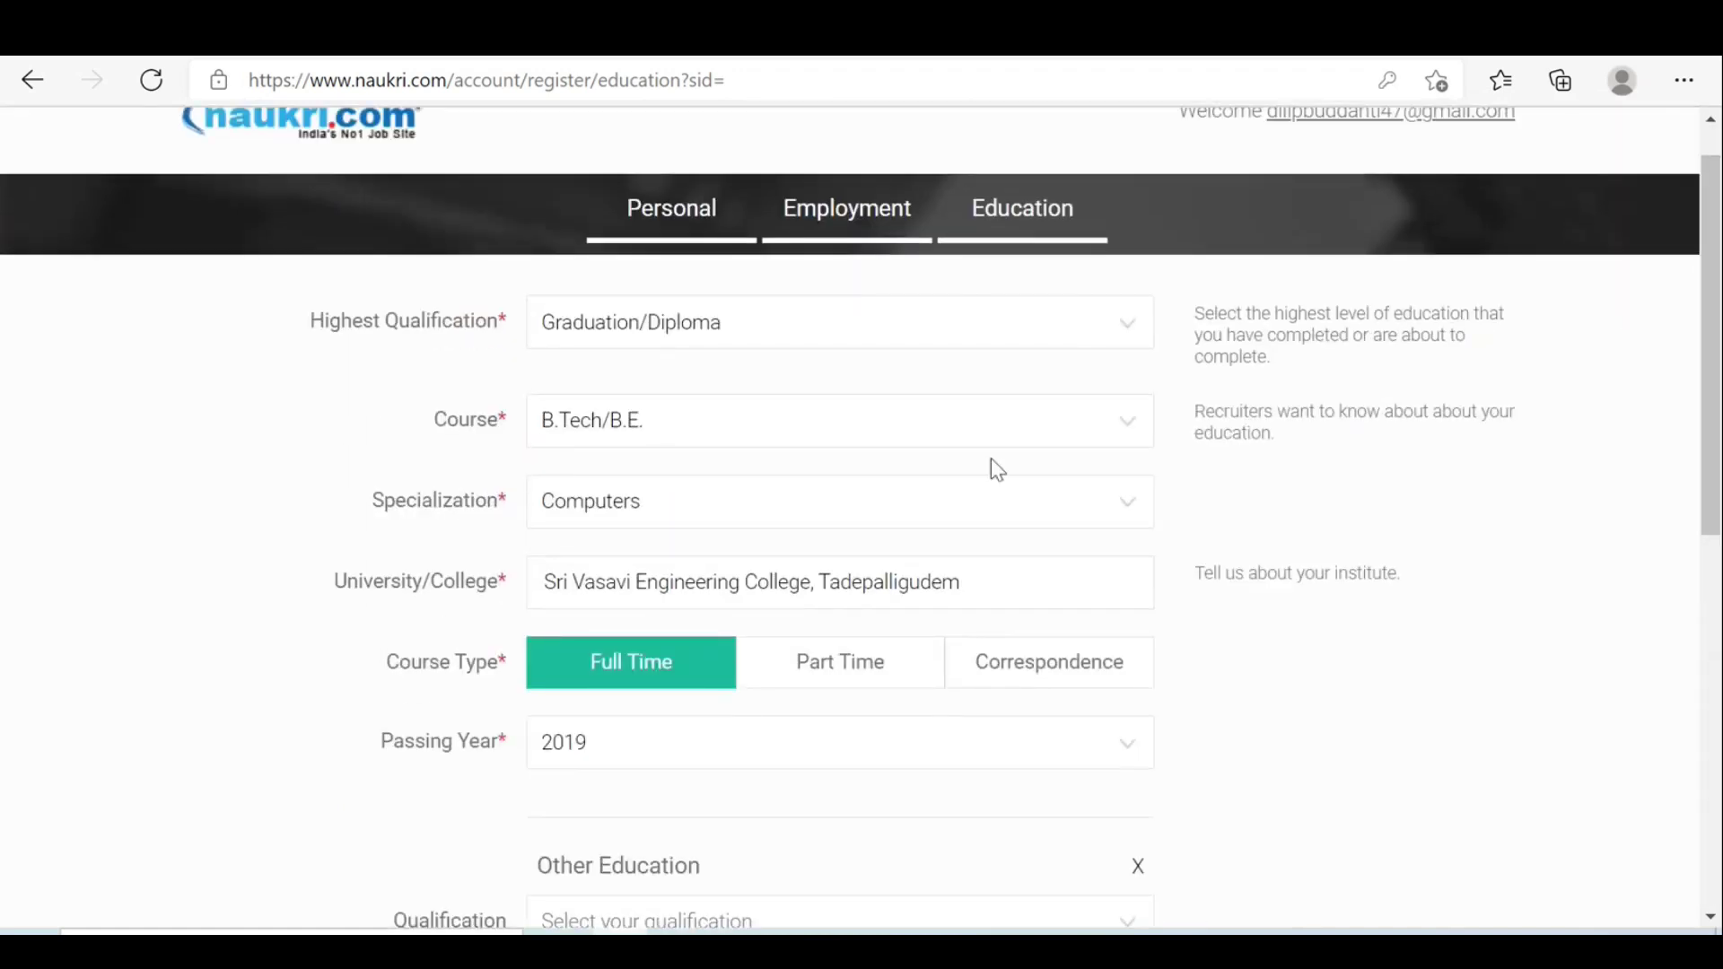
{"action": "left_click_drag", "start_coordinate": [1711, 457], "coordinate": [1711, 760]}
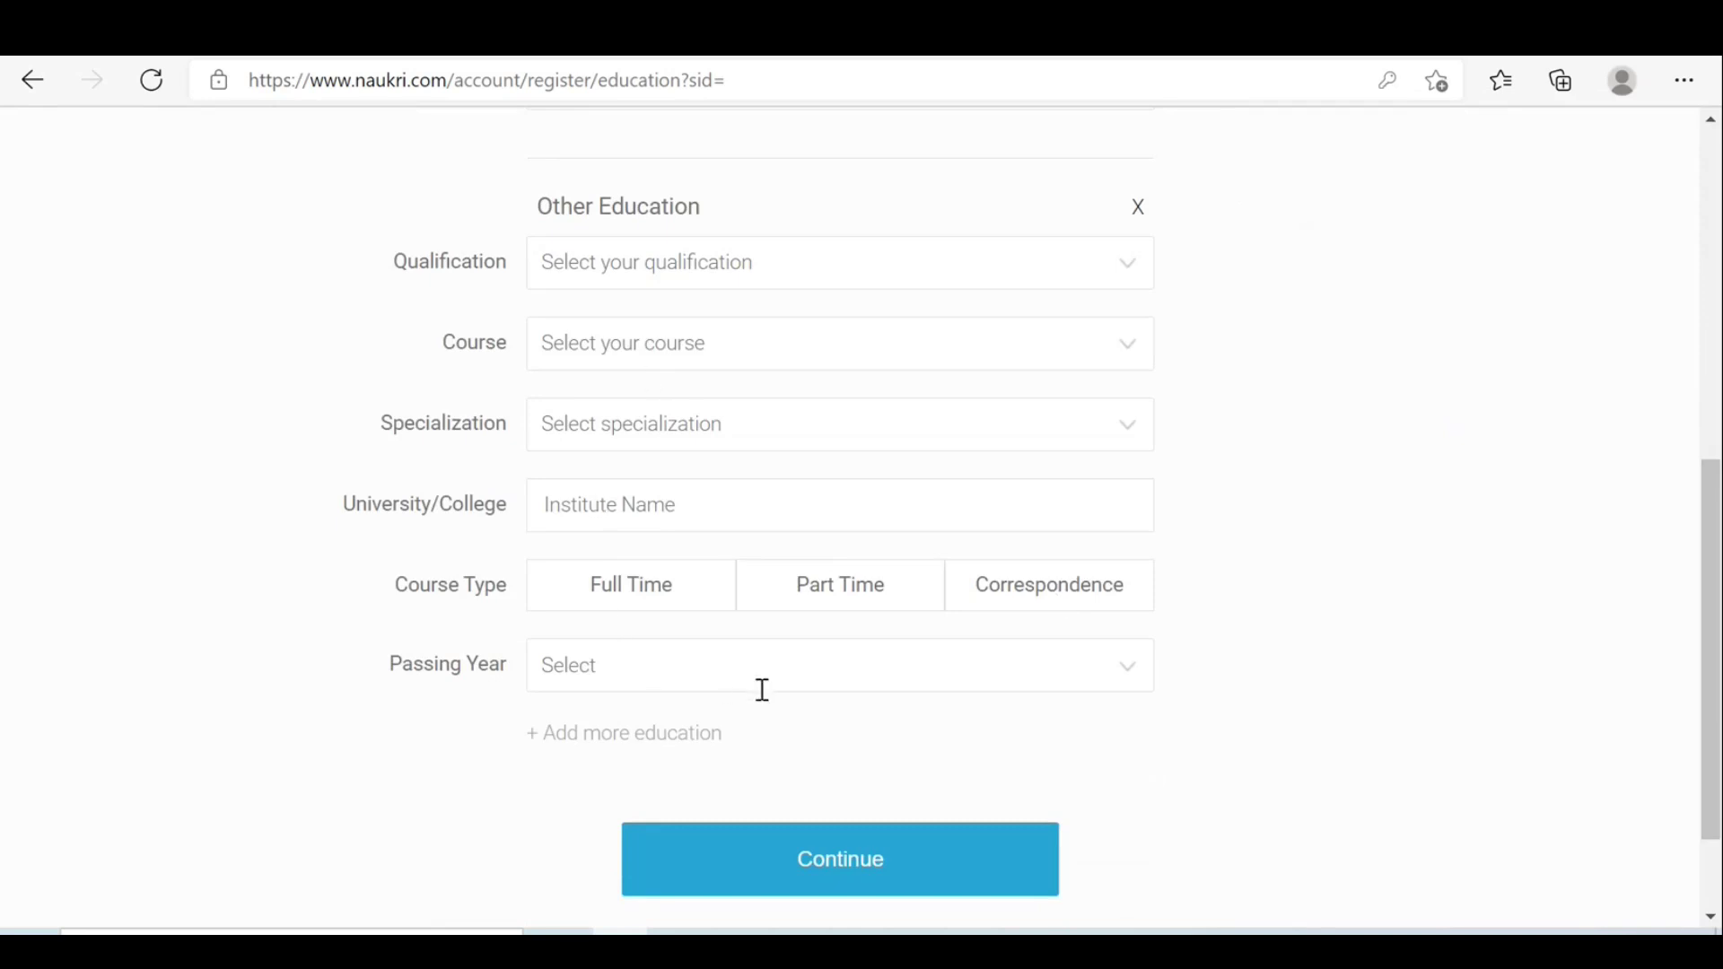
Save the education details and replace the autofilled headline with 'ETL Tester 9 years of exp with informa'.
{"action": "left_click", "coordinate": [801, 867]}
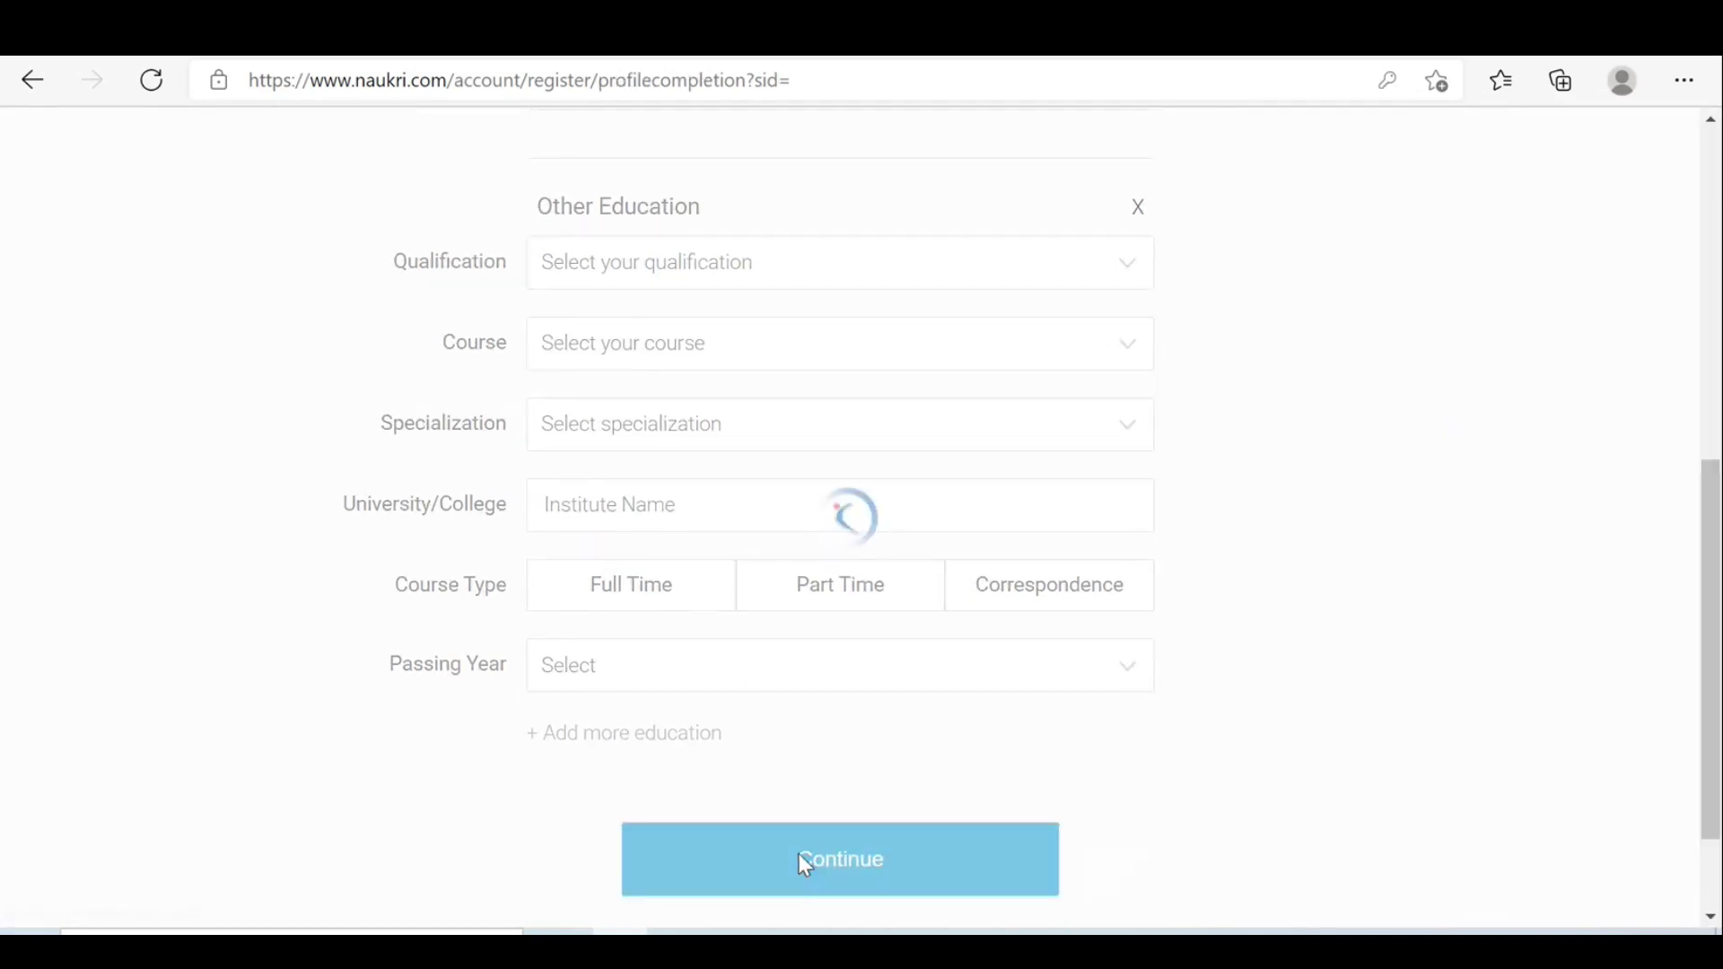
{"action": "scroll", "coordinate": [801, 867], "scroll_direction": "up", "scroll_amount": 3}
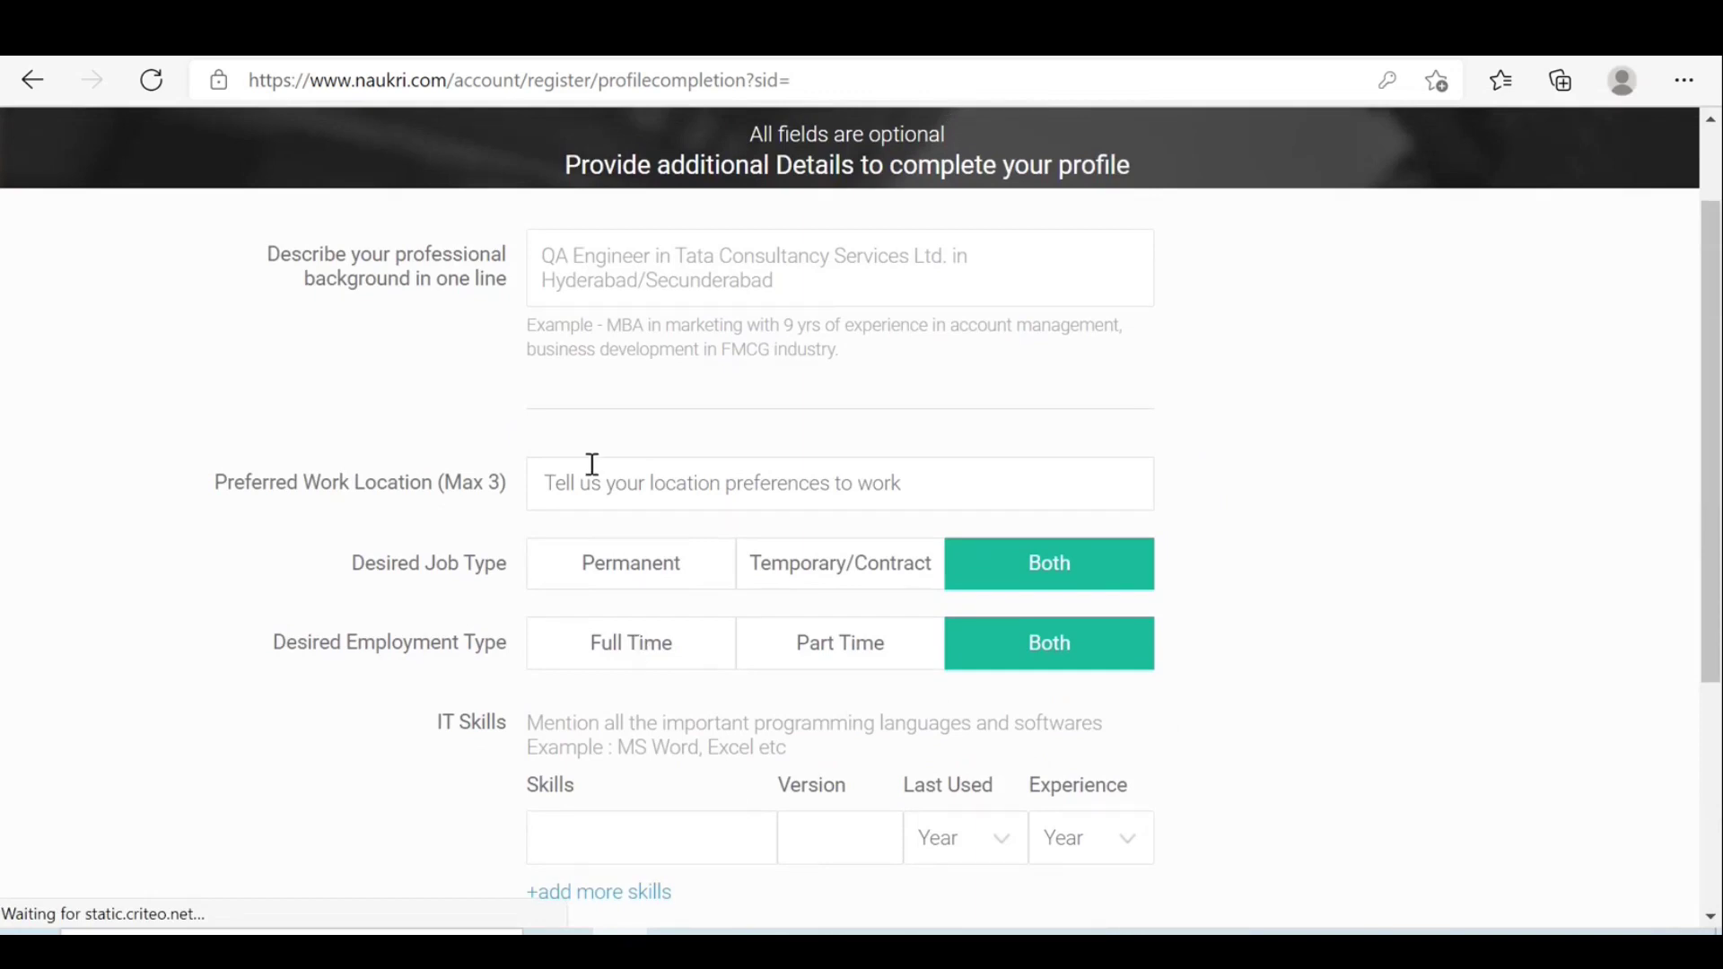
{"action": "left_click", "coordinate": [892, 267]}
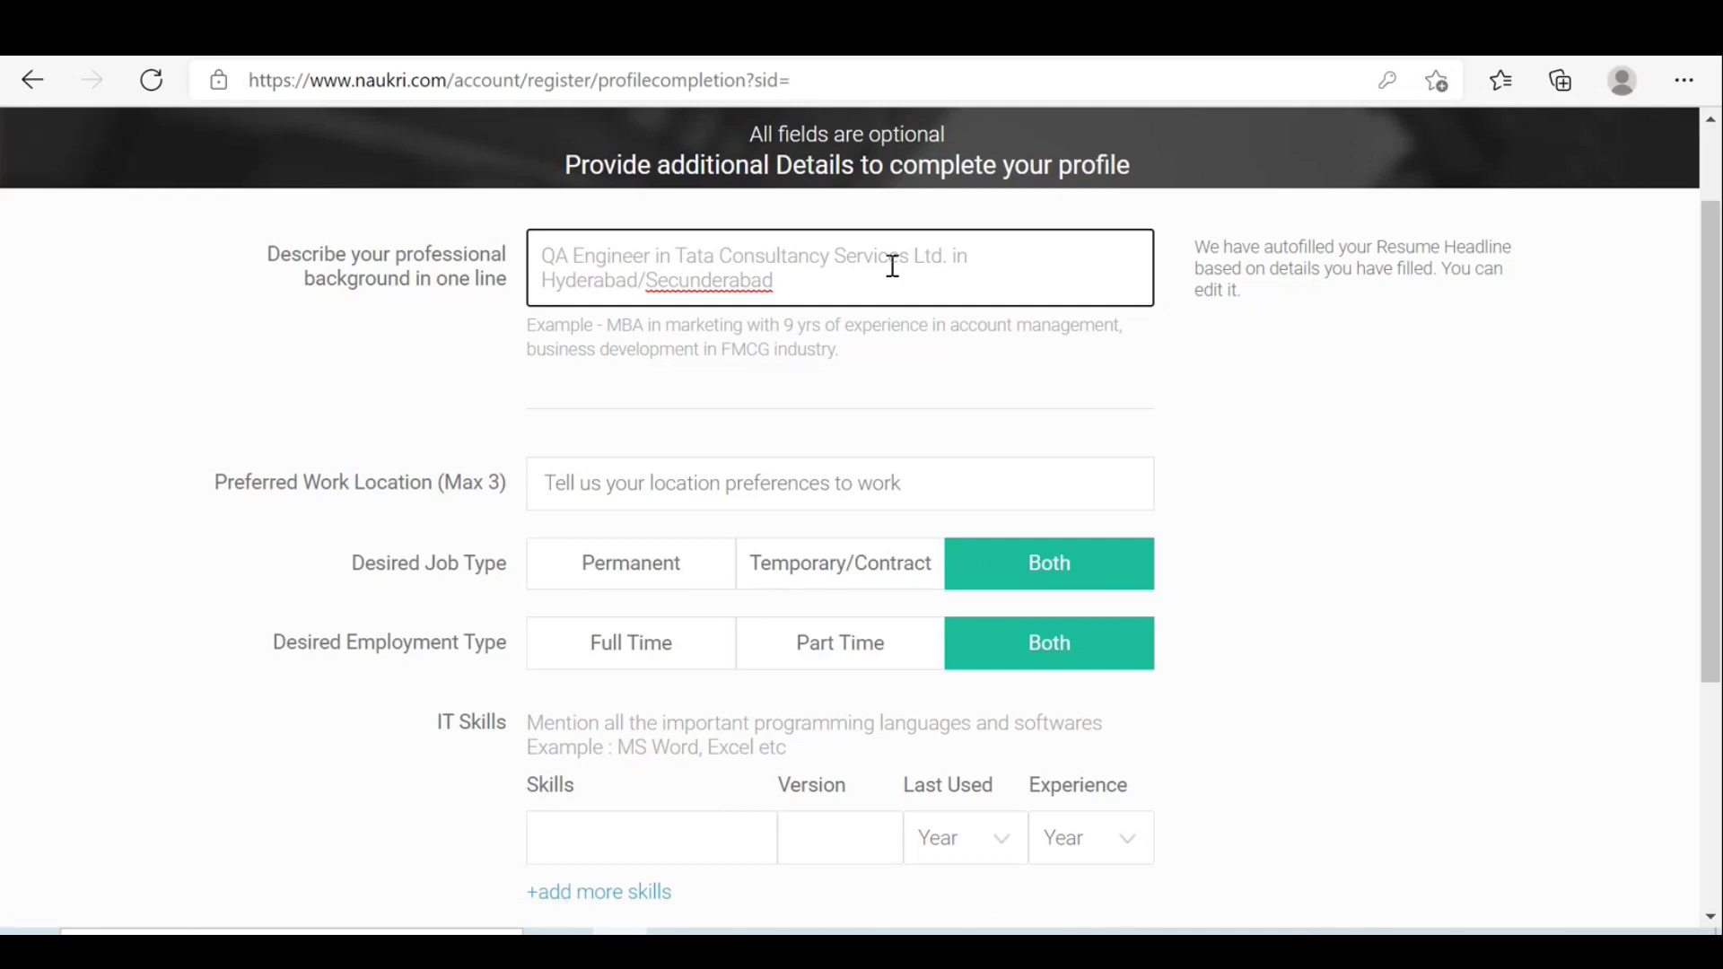
{"action": "left_click_drag", "start_coordinate": [819, 284], "coordinate": [491, 262]}
{"action": "key", "text": "BackSpace"}
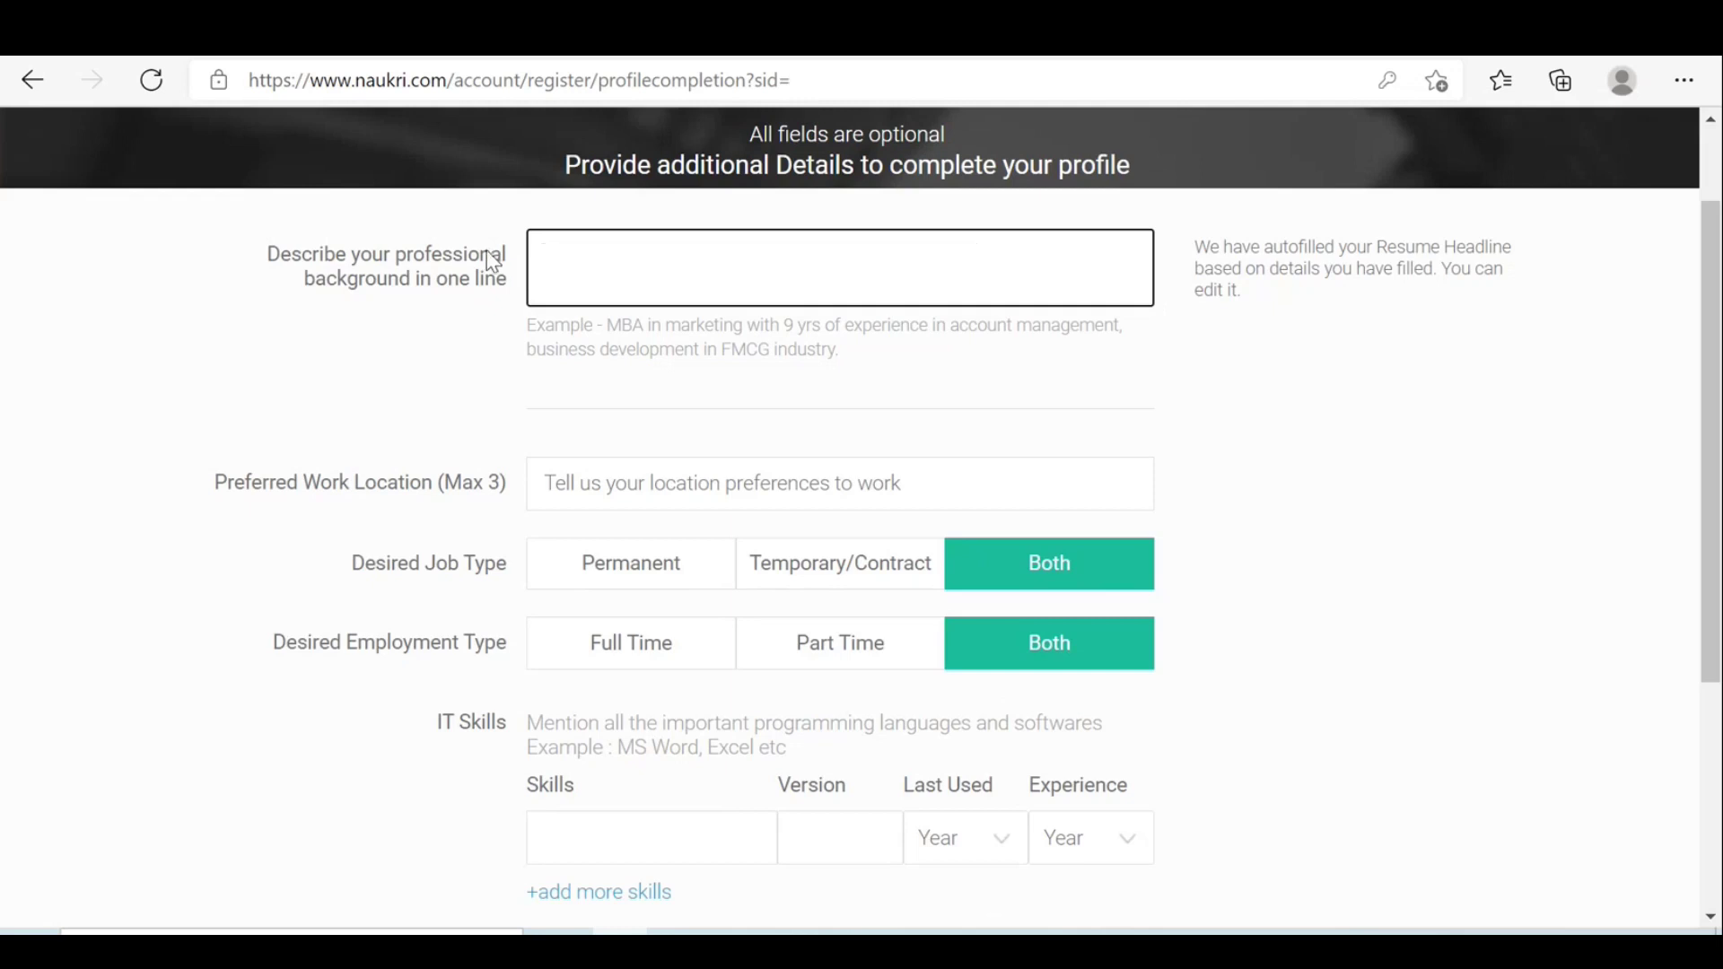
{"action": "type", "text": "ETL Tester"}
{"action": "type", "text": "9 years"}
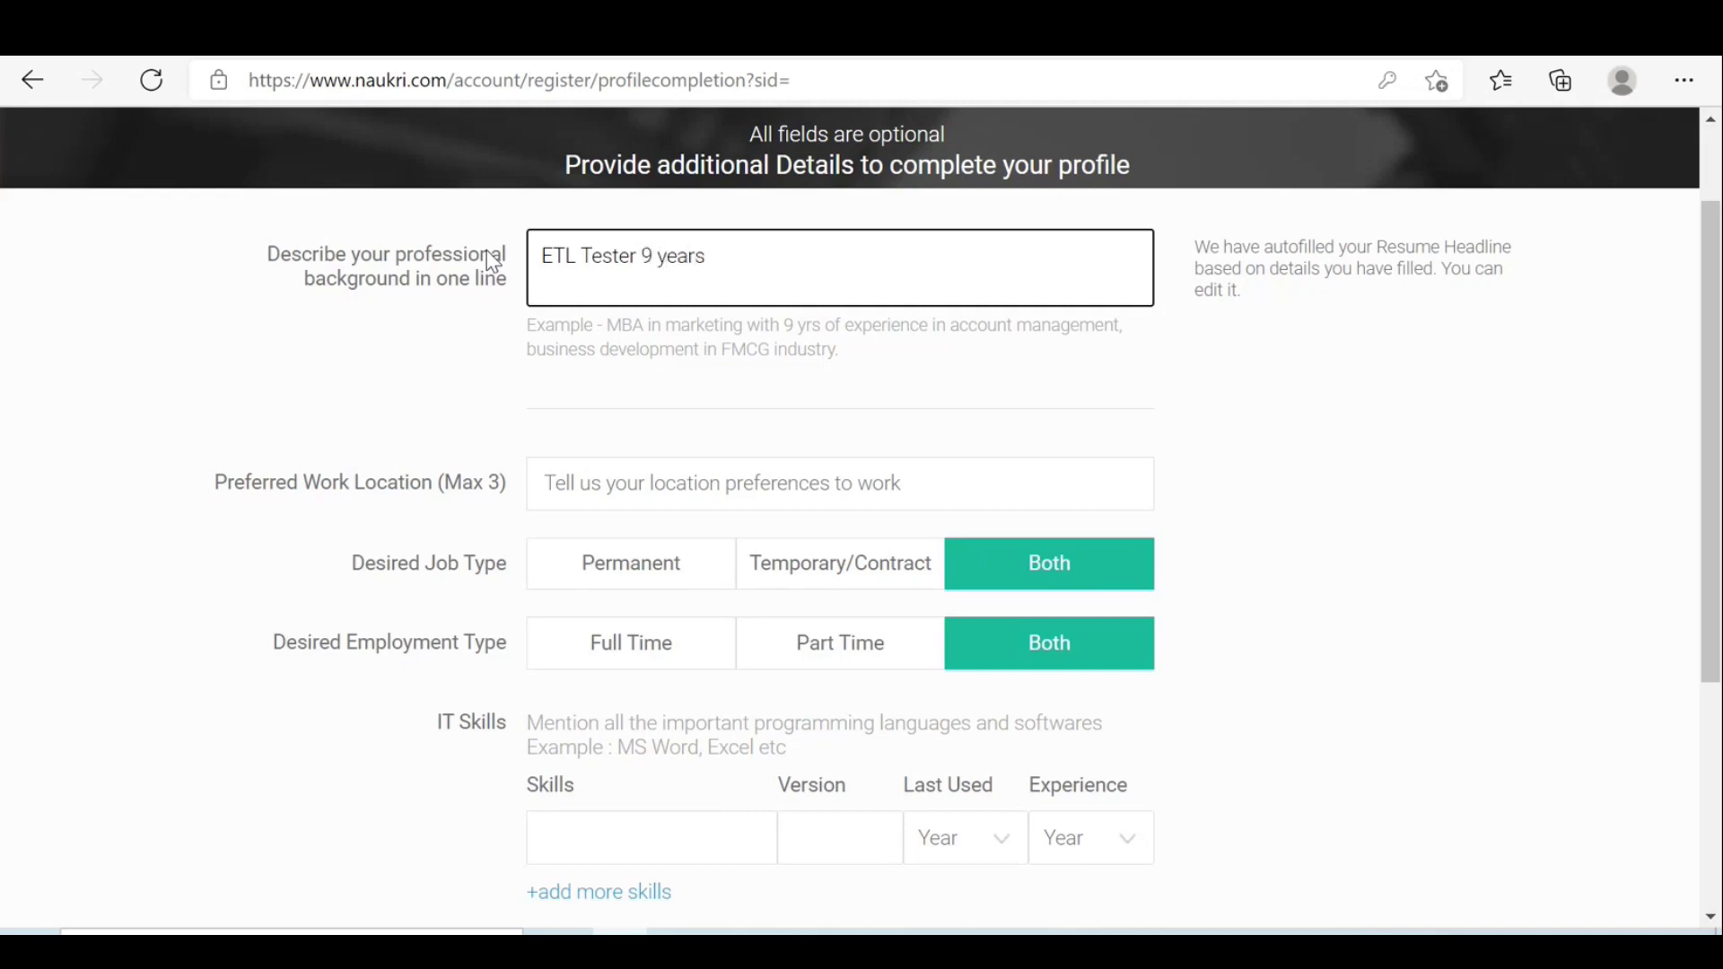
{"action": "type", "text": " of exp with informa"}
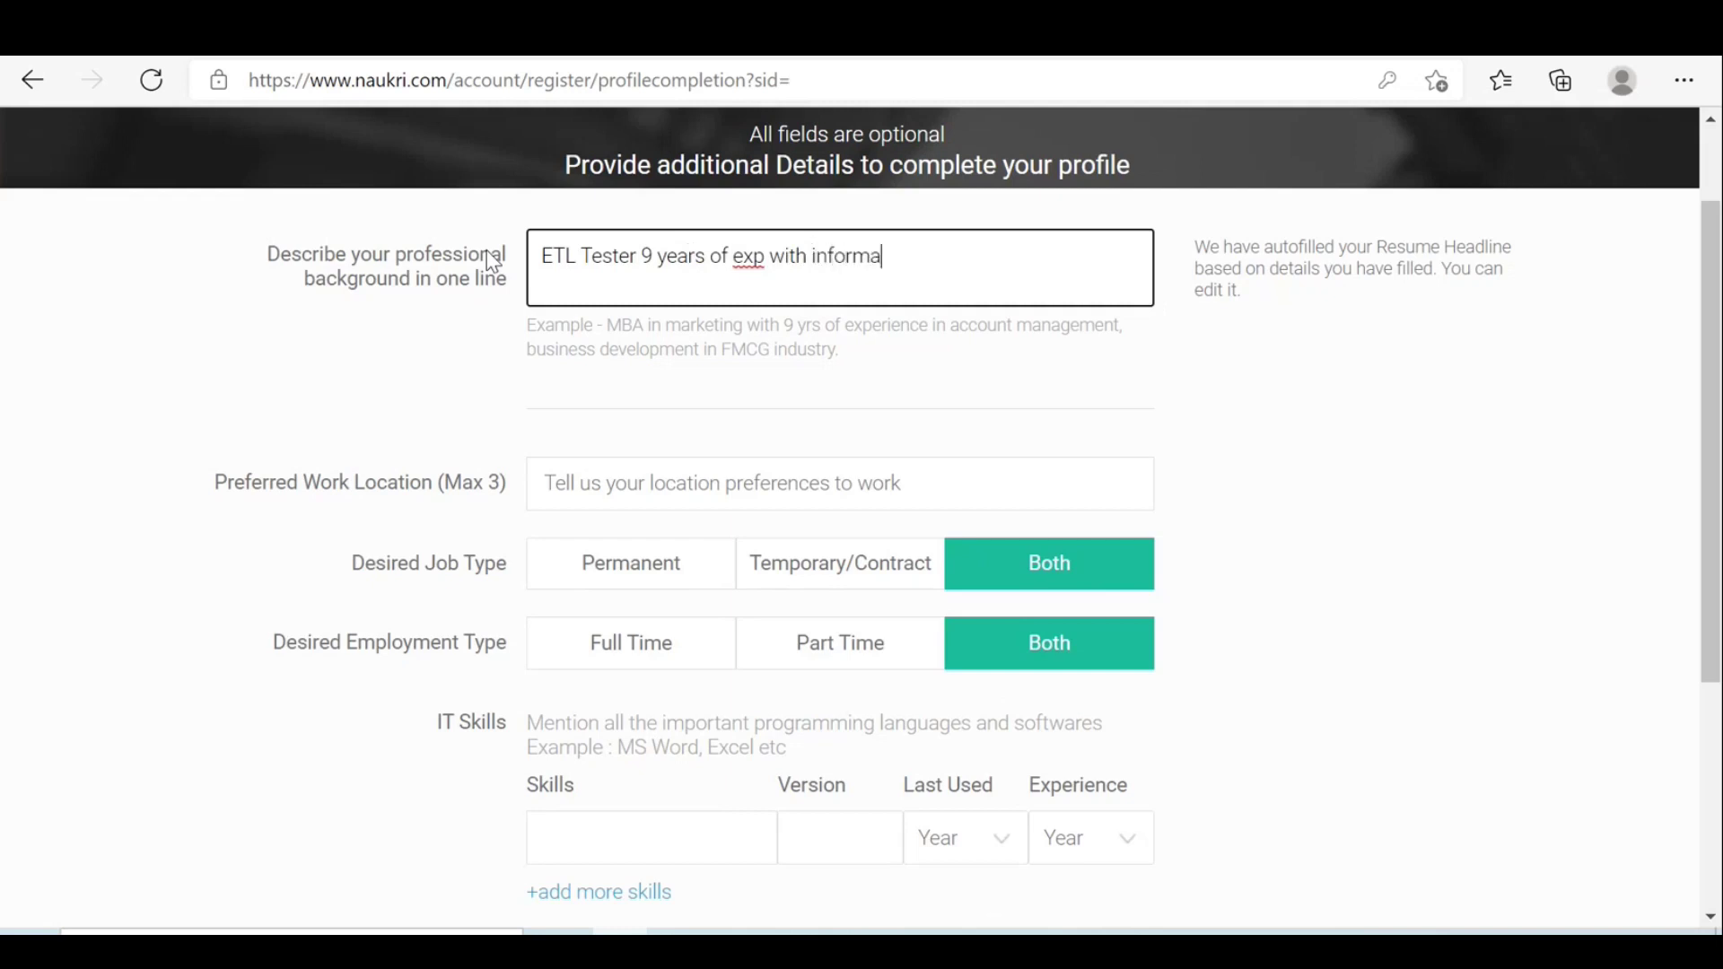
Correct the headline to read 'ETL Tester 2.5 years with Informartica'.
{"action": "left_click", "coordinate": [653, 257]}
{"action": "key", "text": "BackSpace"}
{"action": "type", "text": "2.5"}
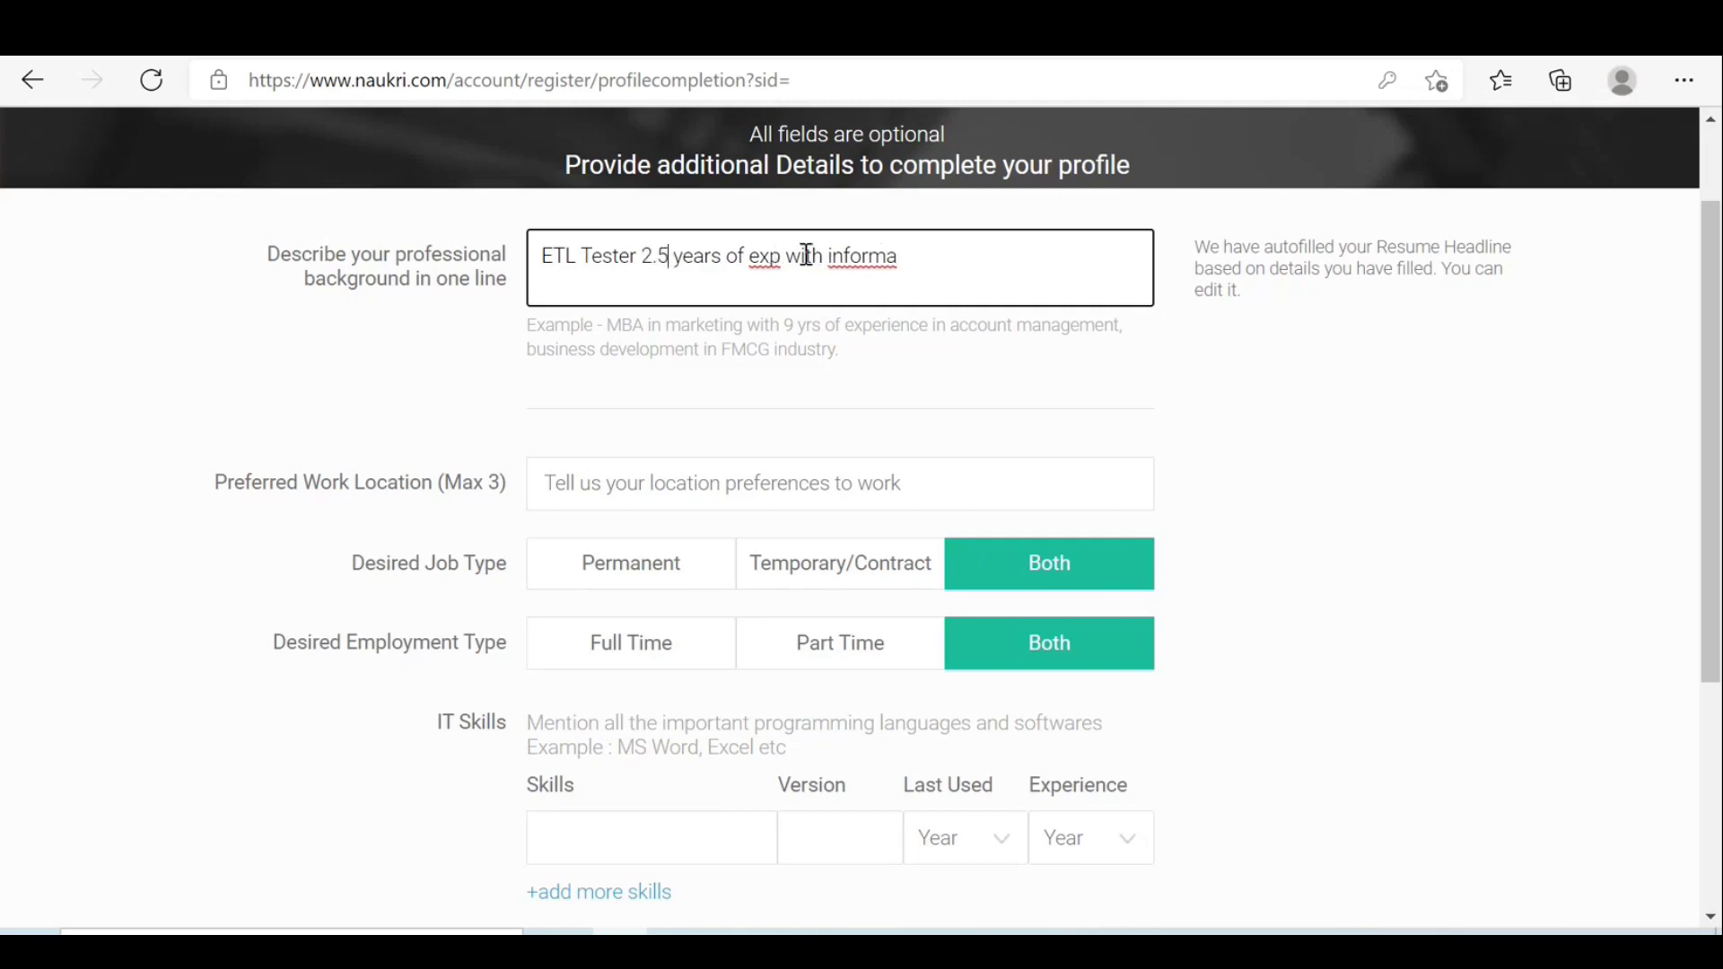
{"action": "double_click", "coordinate": [757, 256]}
{"action": "left_click_drag", "start_coordinate": [756, 256], "coordinate": [729, 256]}
{"action": "key", "text": "BackSpace"}
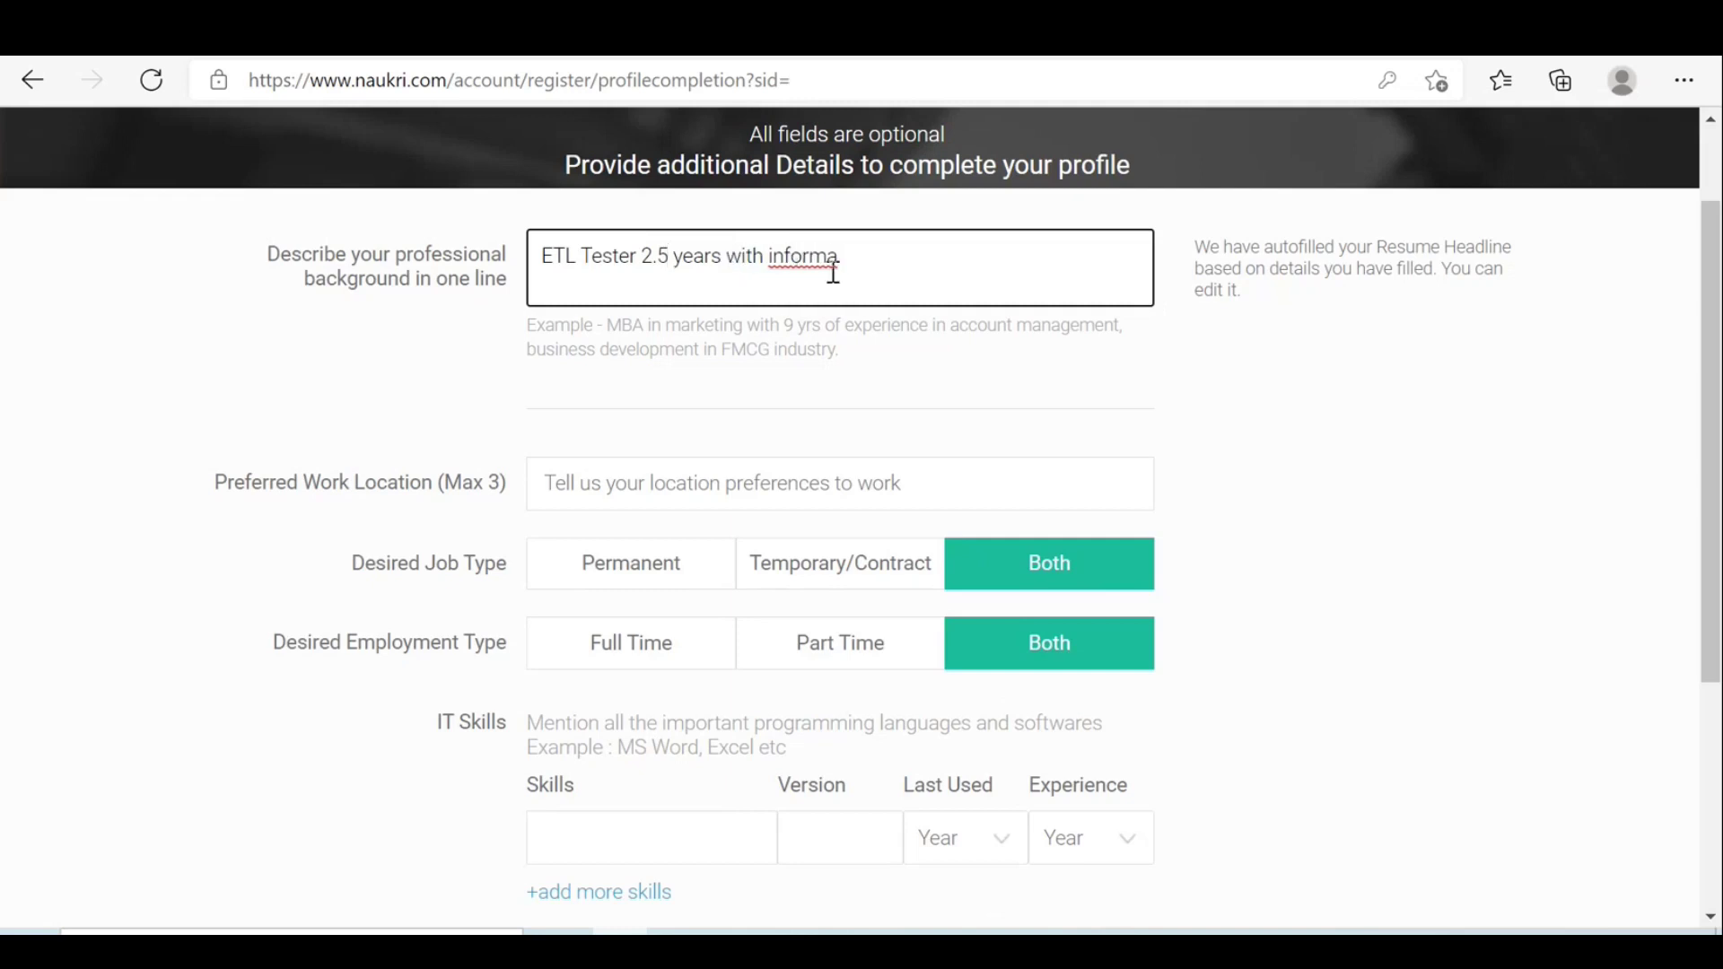
{"action": "left_click", "coordinate": [867, 257]}
{"action": "type", "text": "rtica"}
{"action": "left_click", "coordinate": [773, 258]}
{"action": "key", "text": "Delete"}
{"action": "type", "text": "I"}
Choose Bangalore/Bengaluru, Hyderabad/Secunderabad and Chennai as preferred work locations.
{"action": "left_click", "coordinate": [628, 492]}
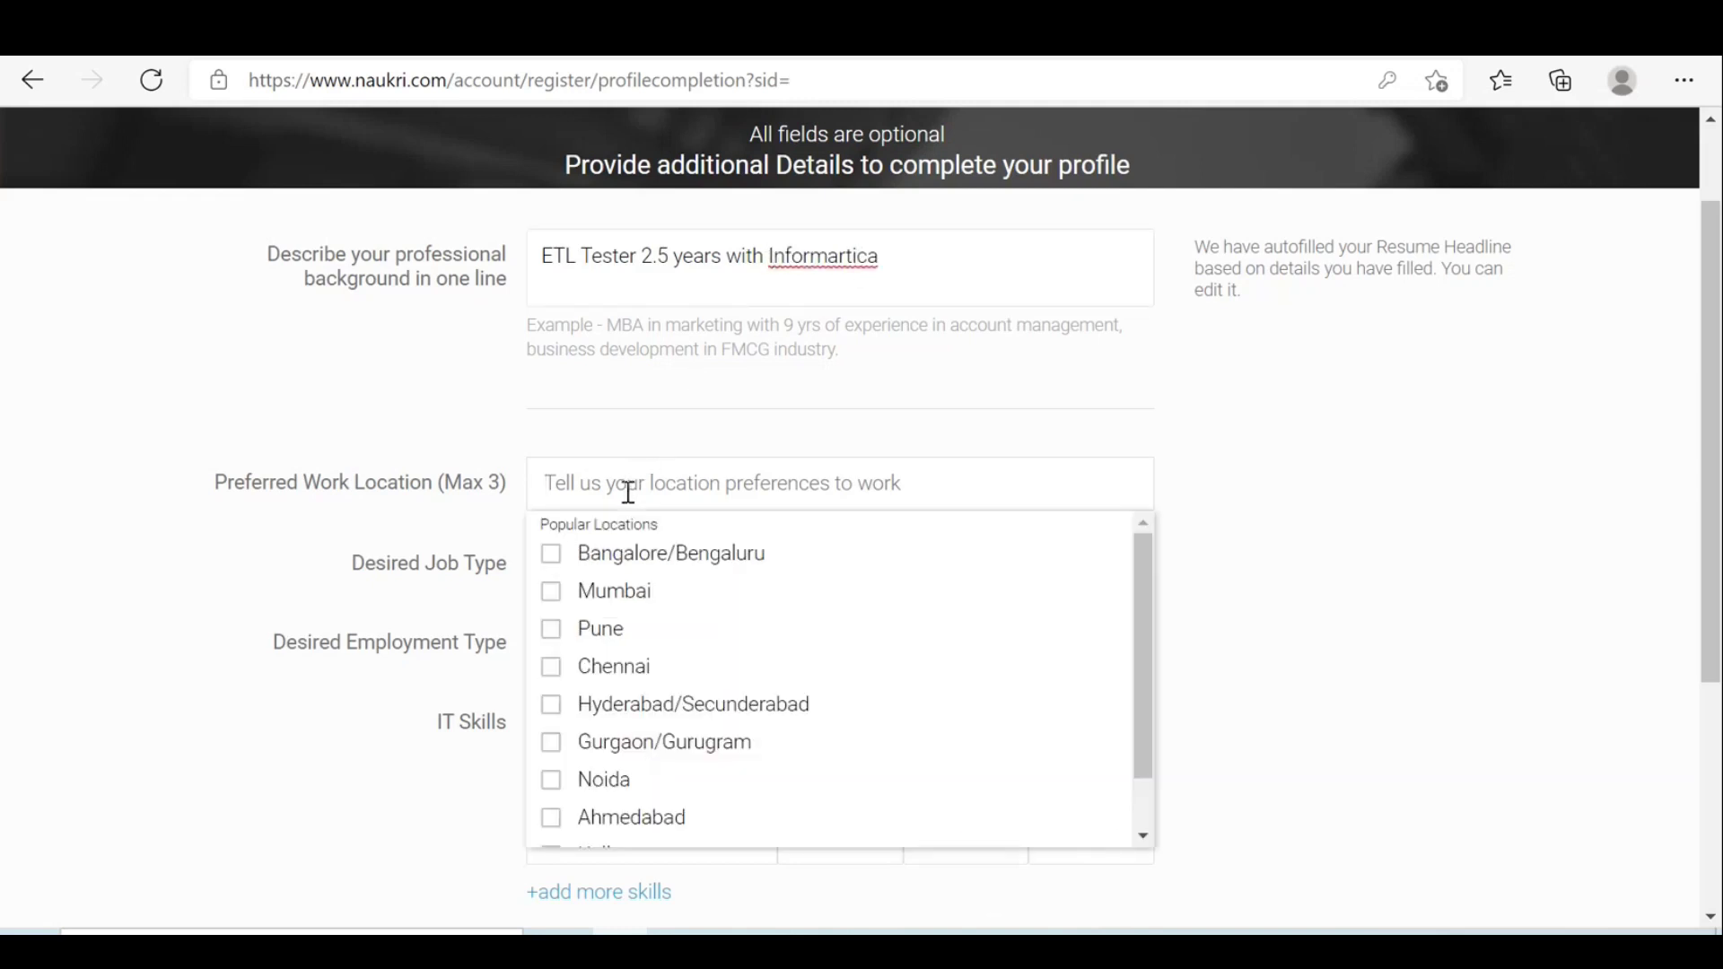
{"action": "left_click", "coordinate": [551, 565]}
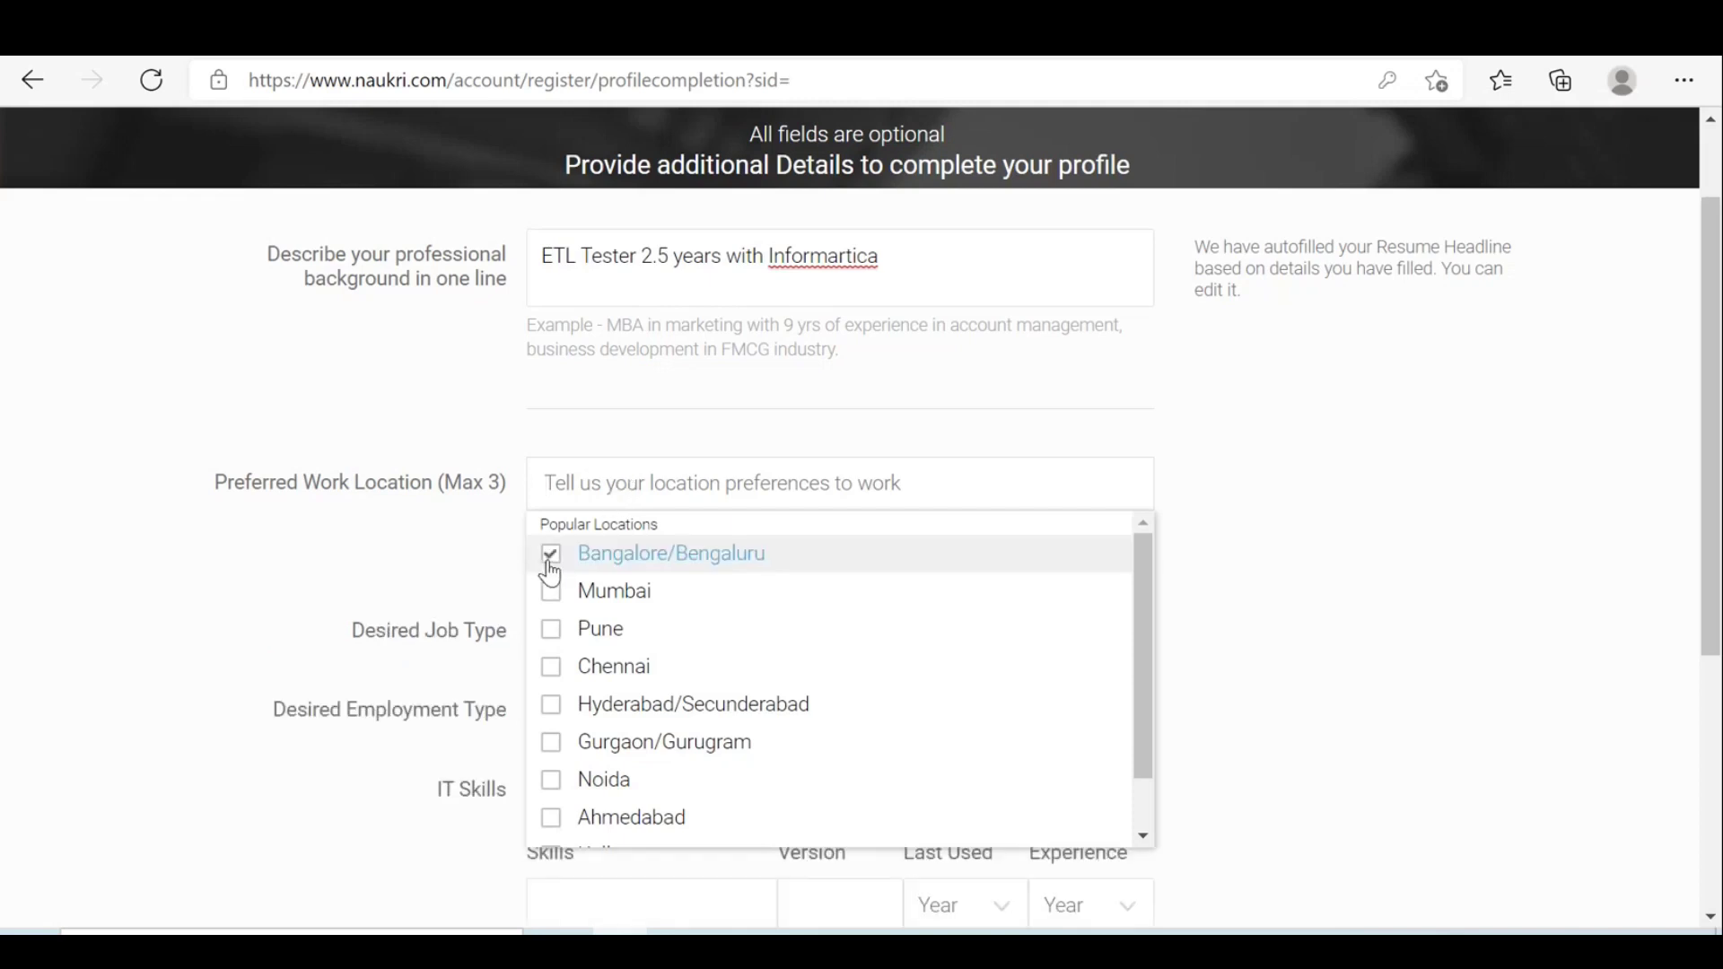
{"action": "left_click", "coordinate": [551, 669]}
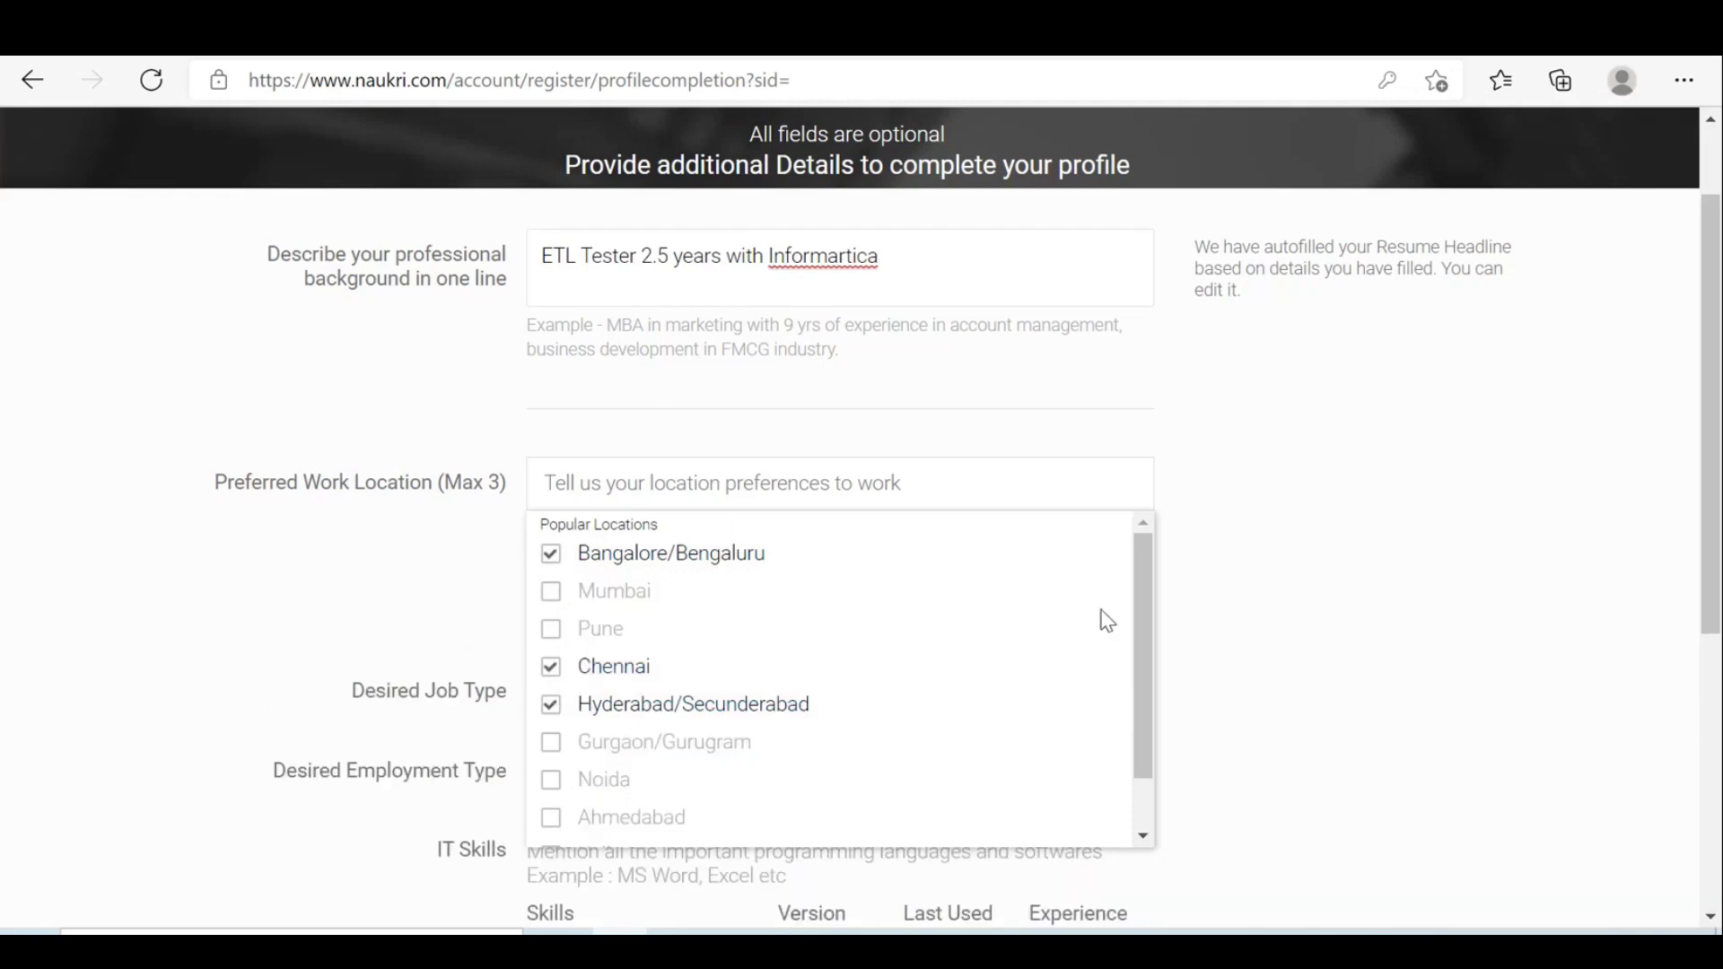
{"action": "scroll", "coordinate": [1144, 619], "scroll_direction": "down", "scroll_amount": 1}
{"action": "scroll", "coordinate": [1155, 639], "scroll_direction": "down", "scroll_amount": 1}
{"action": "scroll", "coordinate": [1150, 738], "scroll_direction": "up", "scroll_amount": 2}
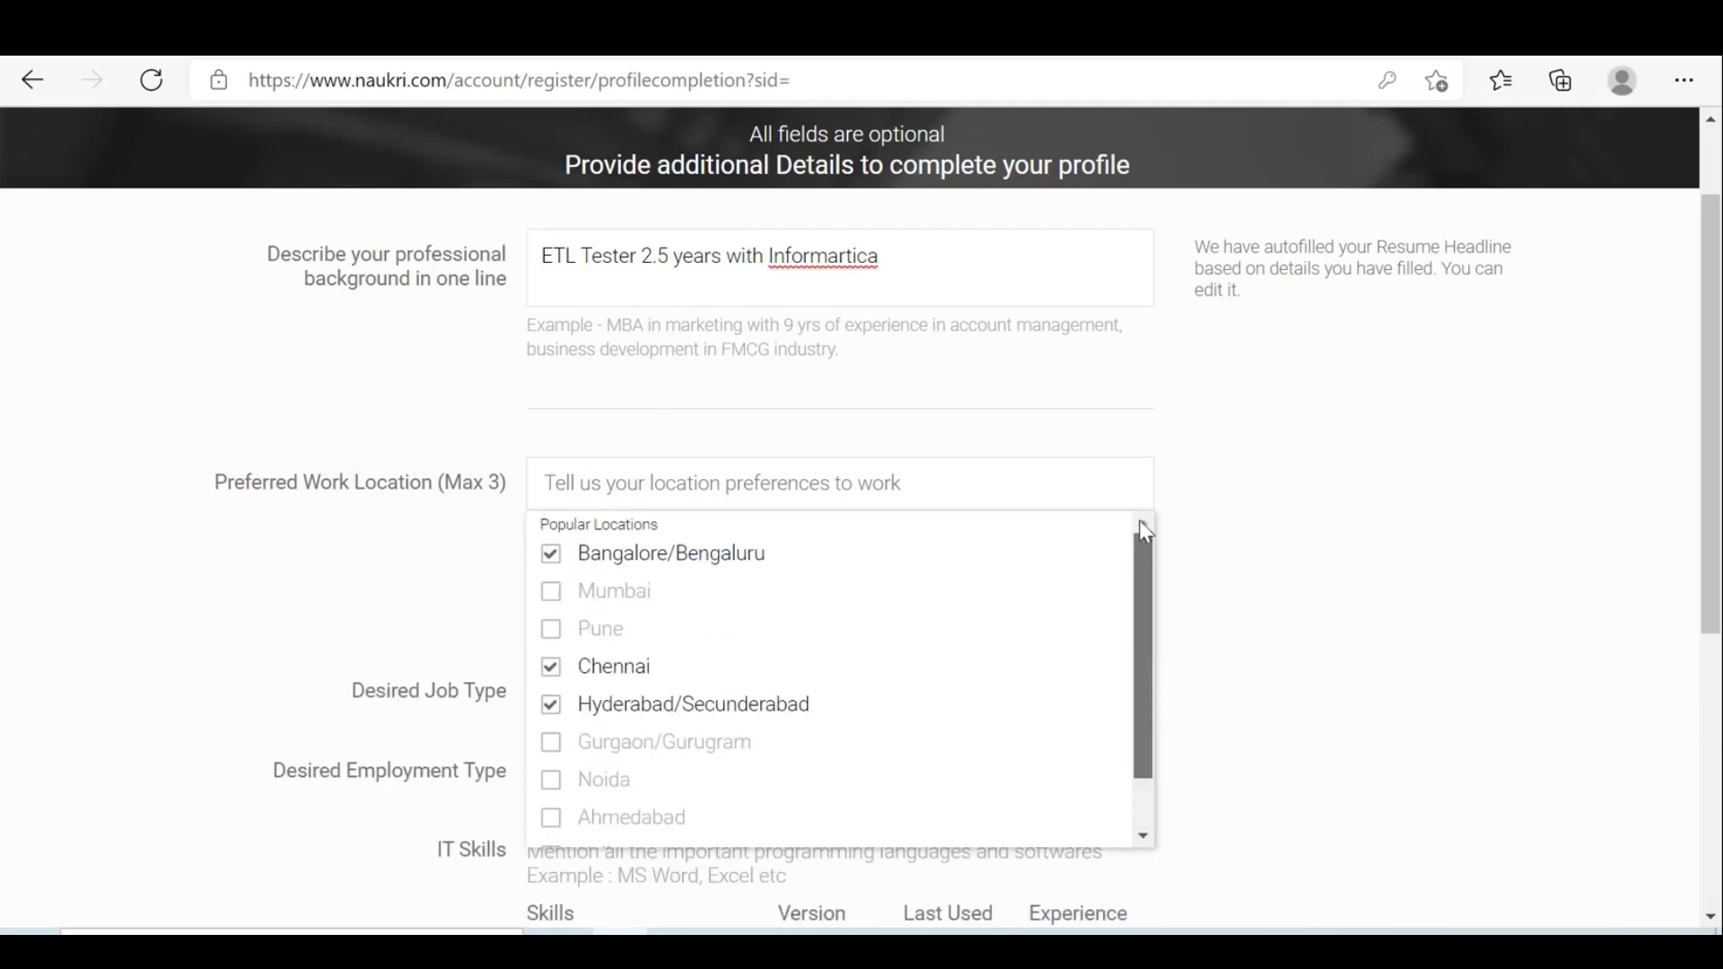
{"action": "left_click", "coordinate": [1290, 529]}
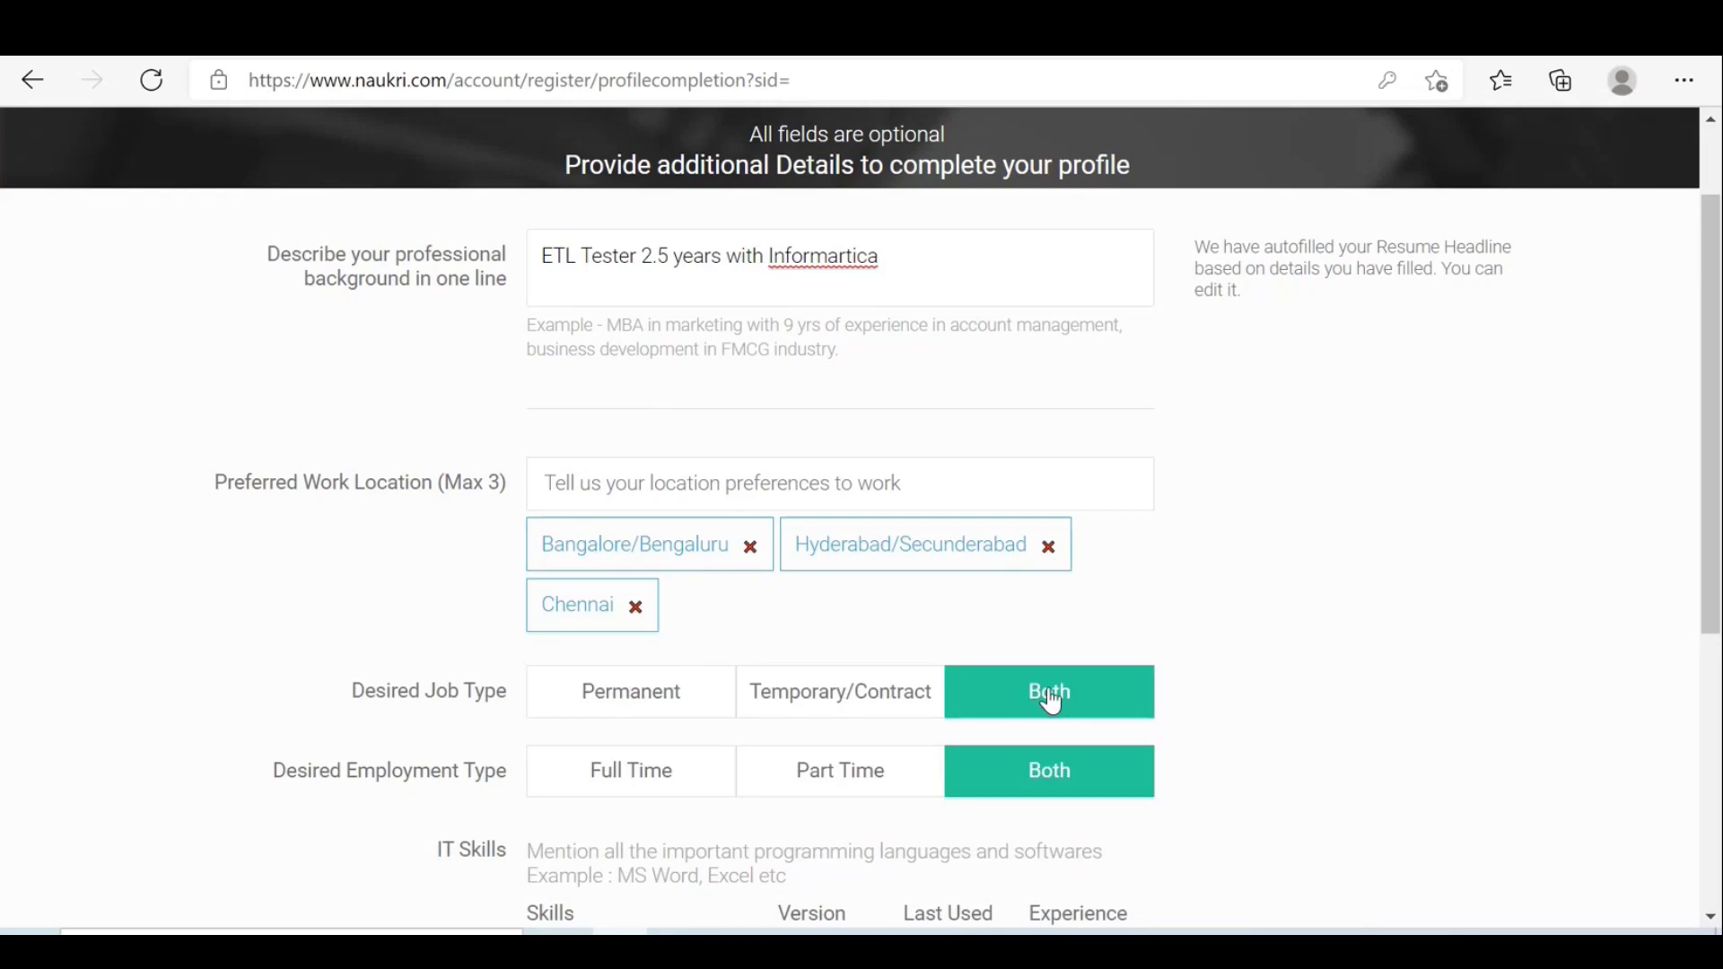
Keep the desired job type as Both and set employment type to Full Time.
{"action": "left_click", "coordinate": [656, 715]}
{"action": "left_click", "coordinate": [814, 715]}
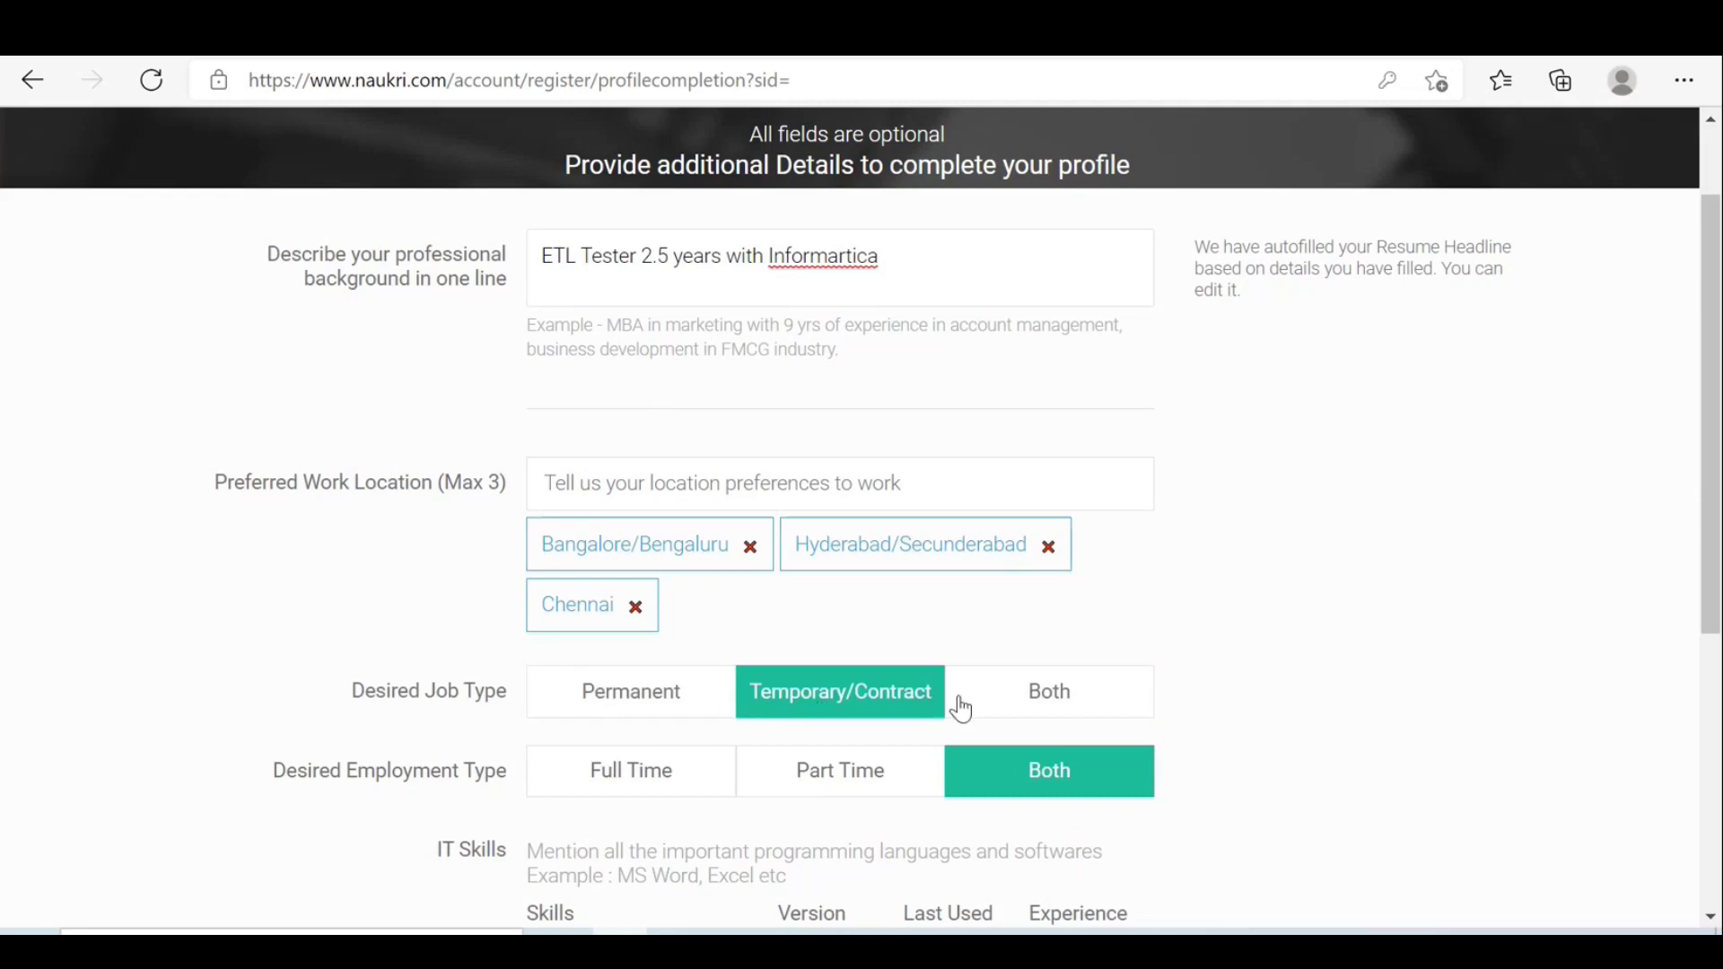
{"action": "left_click", "coordinate": [1032, 715]}
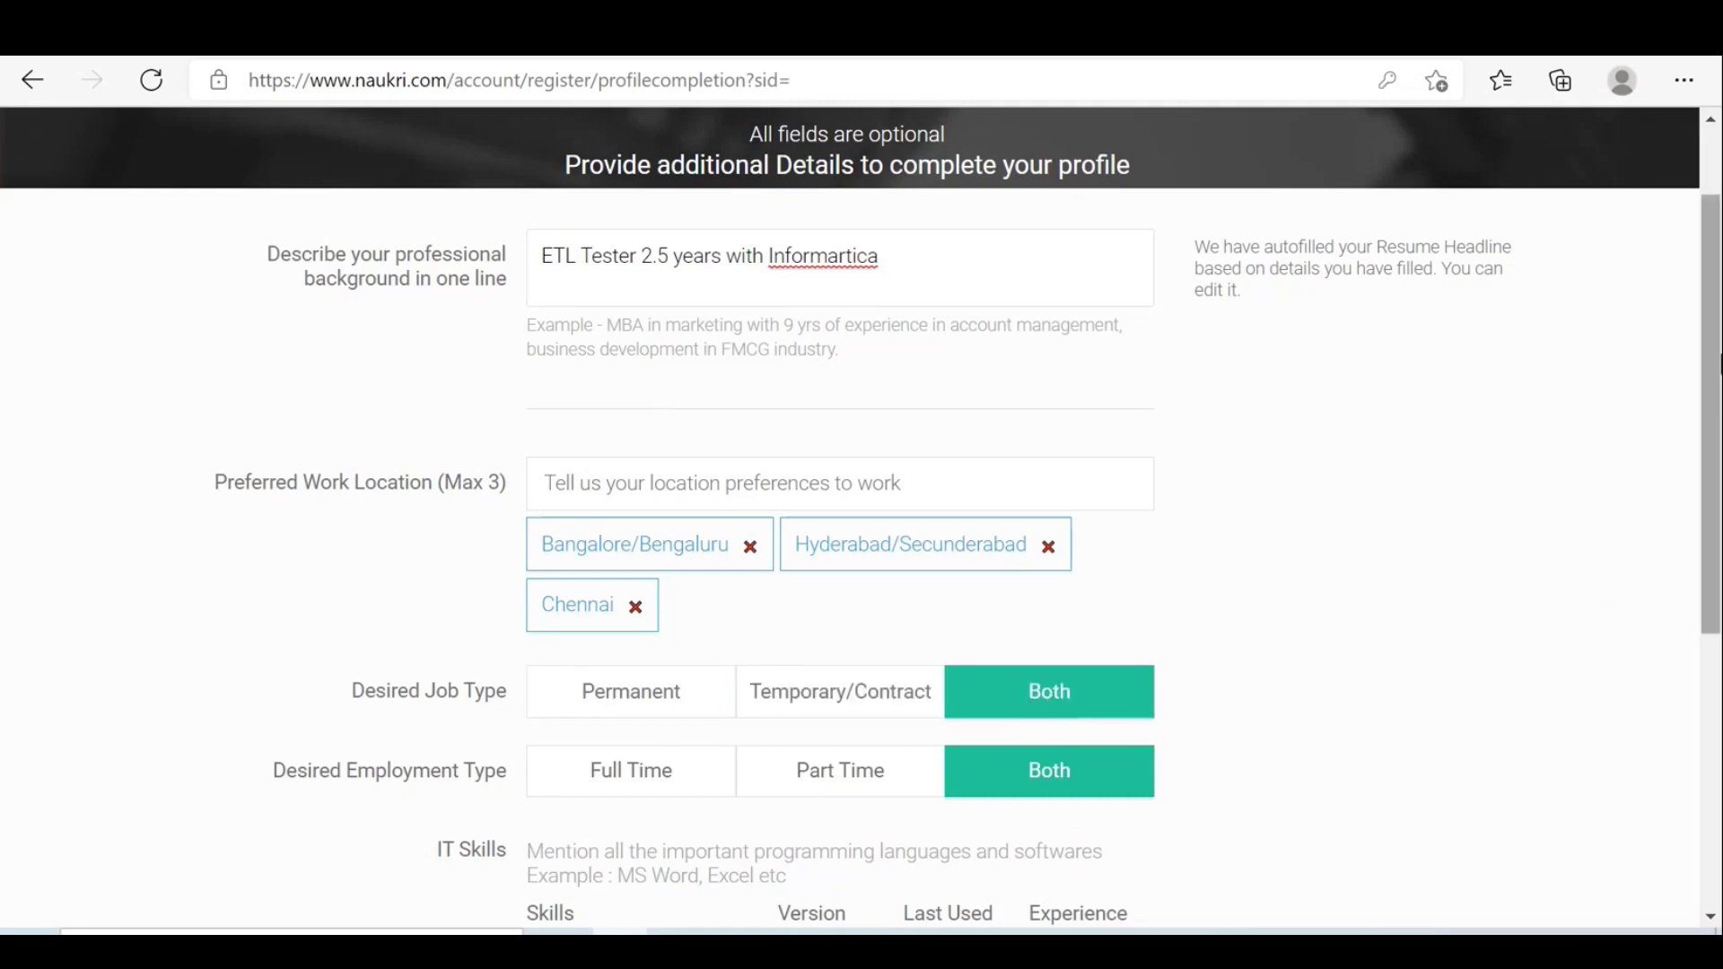
{"action": "left_click_drag", "start_coordinate": [1714, 370], "coordinate": [1711, 531]}
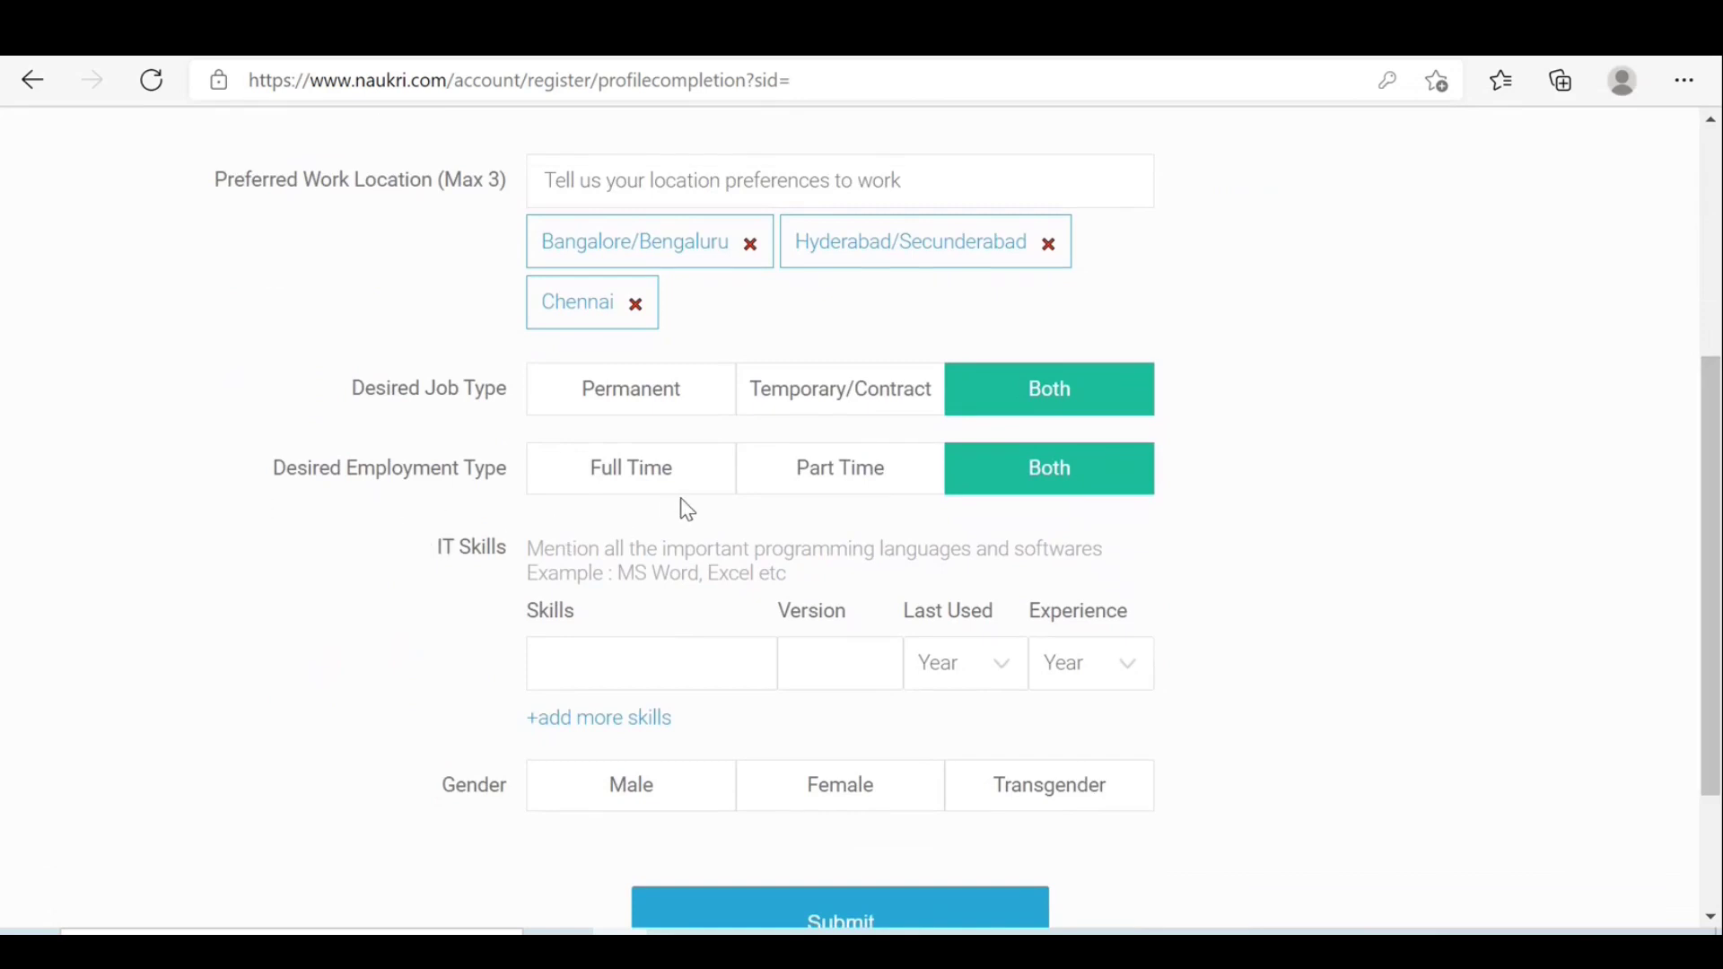
{"action": "left_click", "coordinate": [644, 477]}
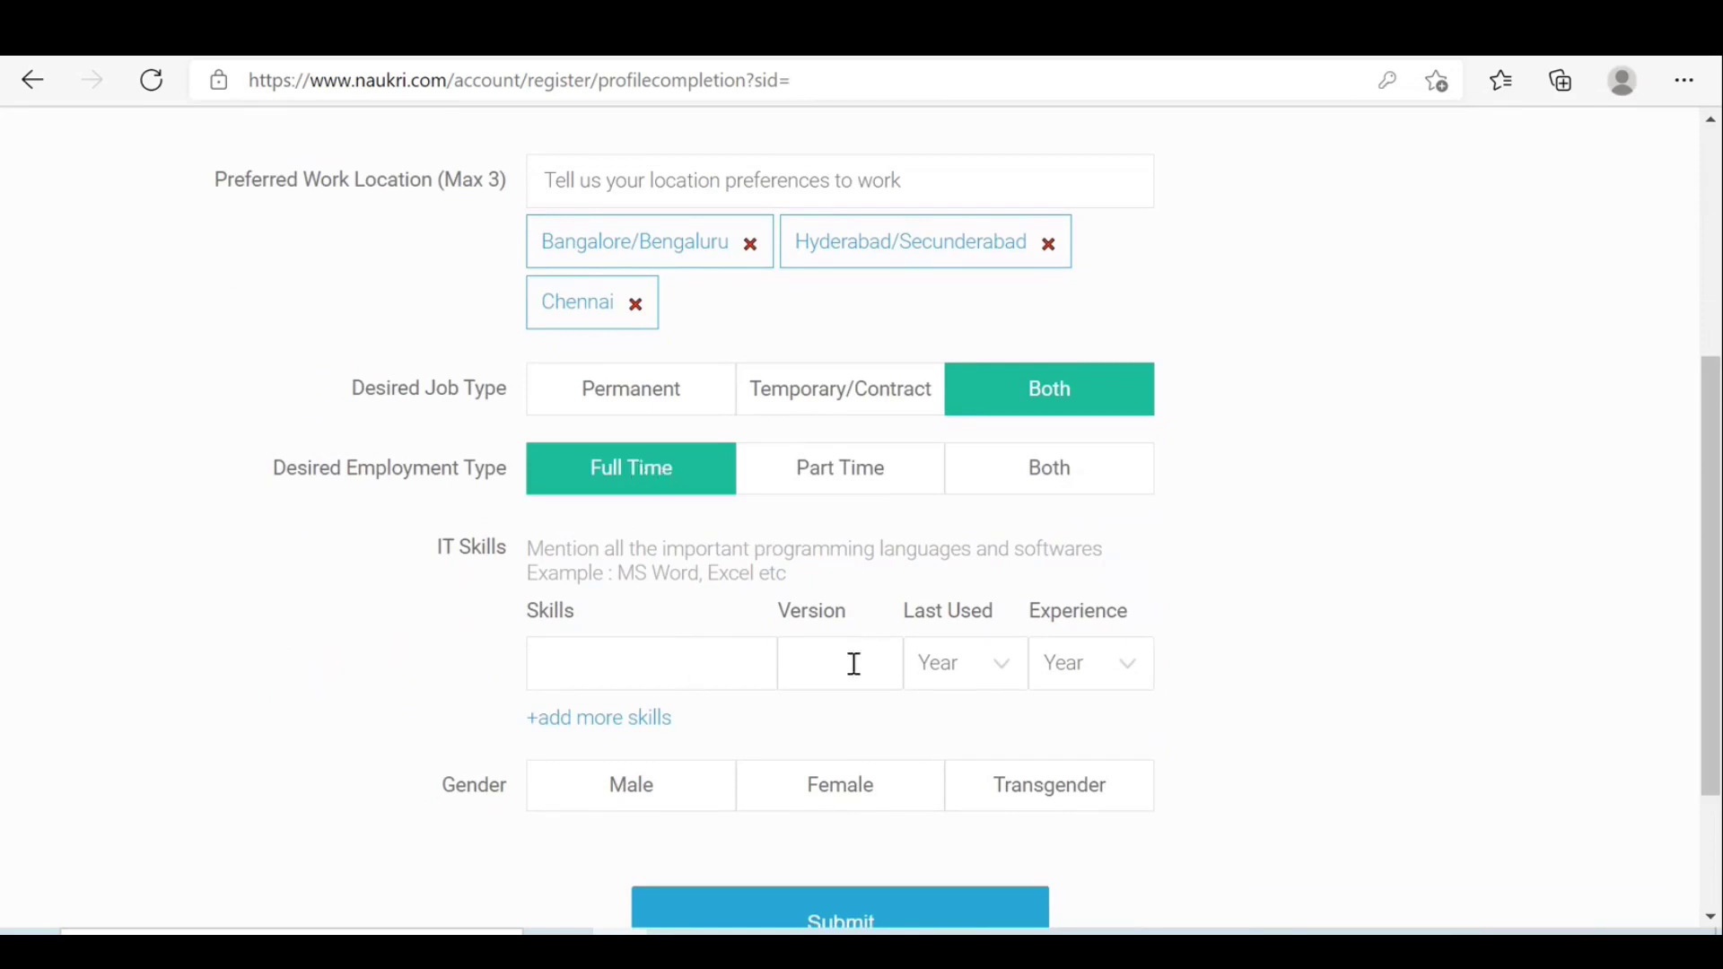
Add DWH Testing and Informatica Testing as the second and third IT skills.
{"action": "scroll", "coordinate": [1714, 548], "scroll_direction": "down", "scroll_amount": 1}
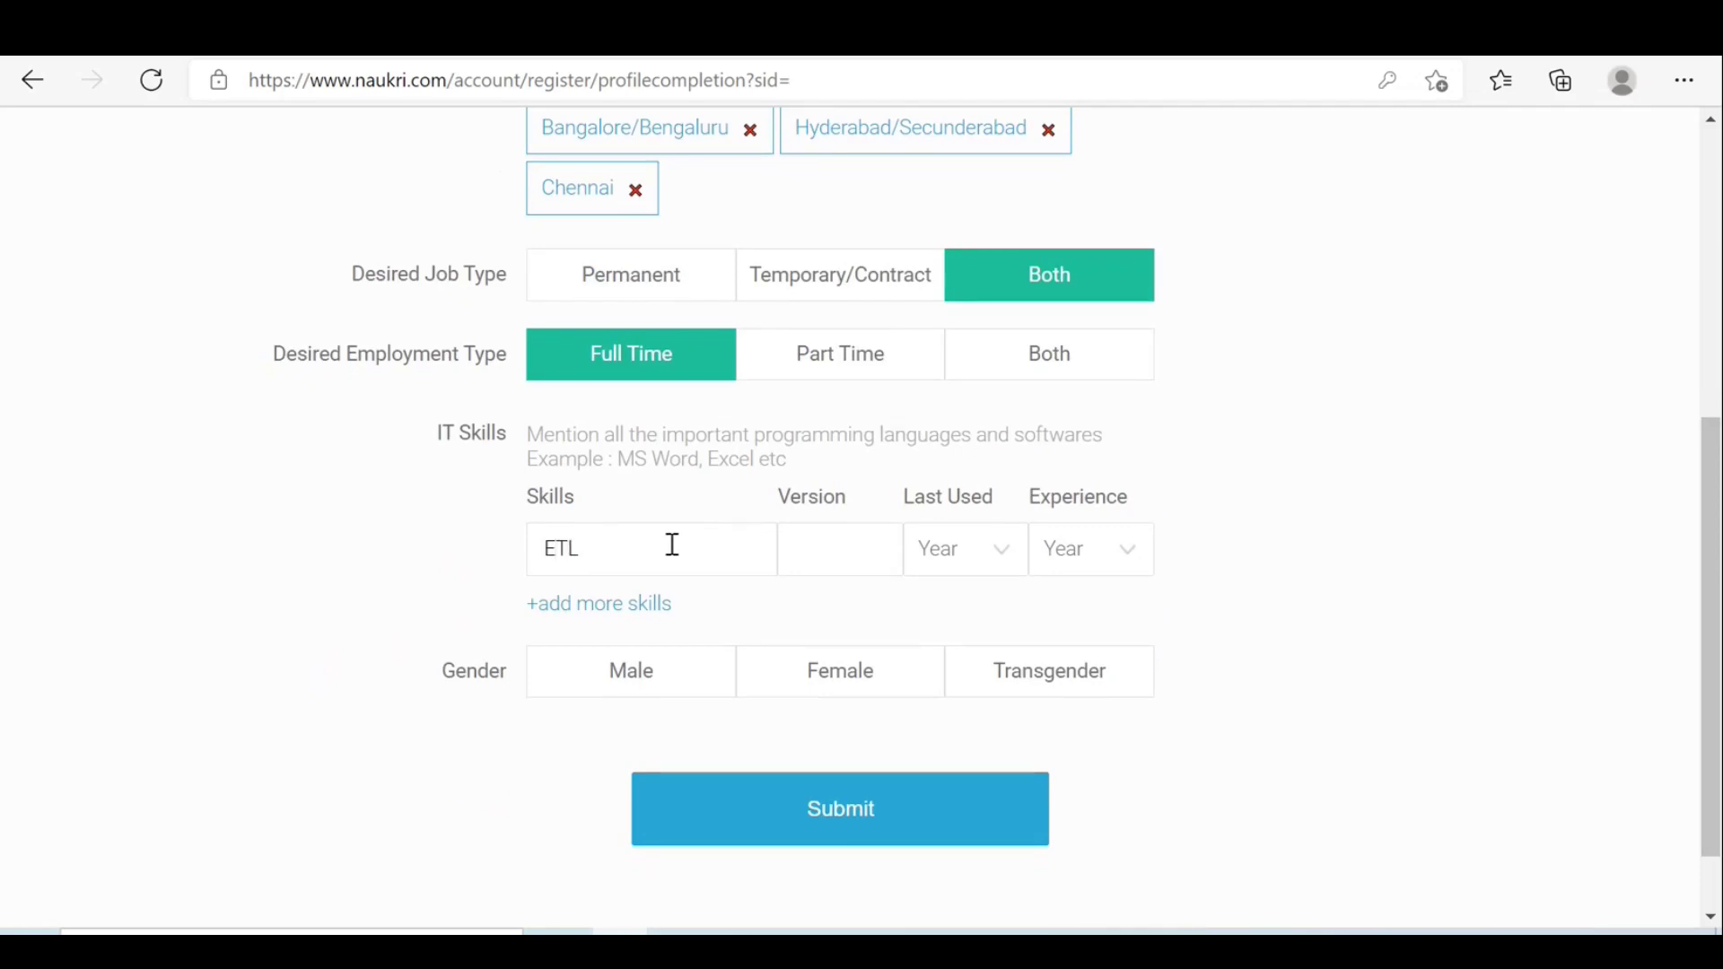
{"action": "type", "text": "w"}
{"action": "type", "text": "ing"}
{"action": "left_click", "coordinate": [901, 548]}
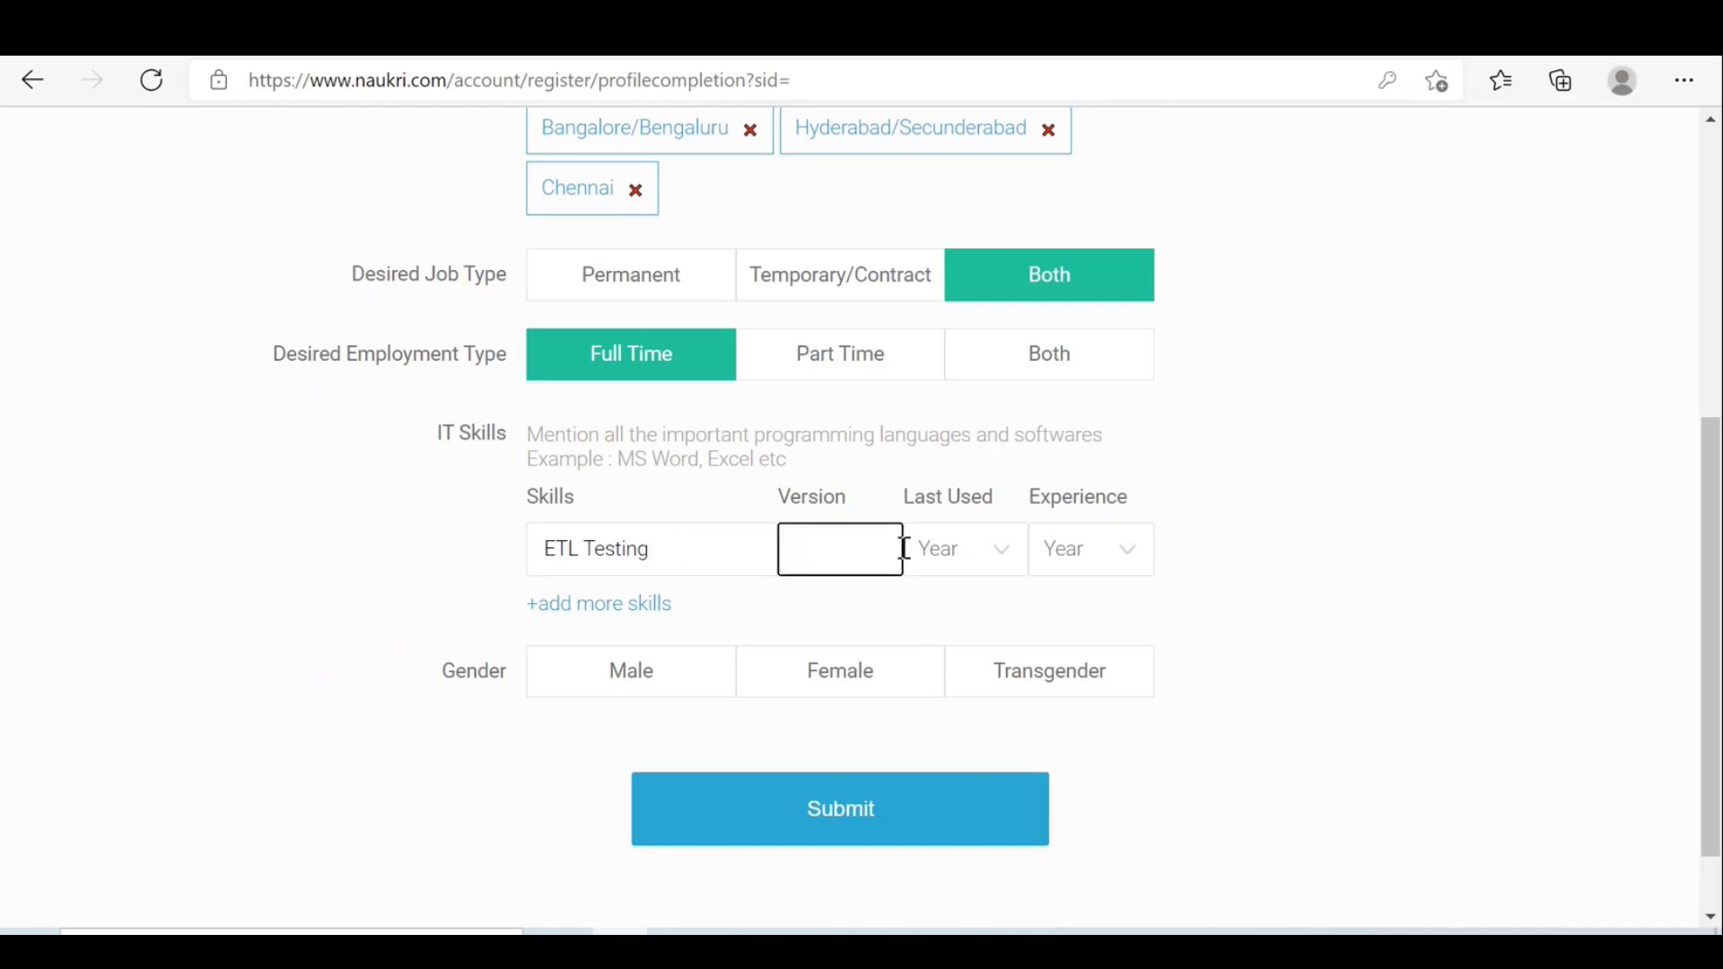
{"action": "left_click", "coordinate": [584, 606]}
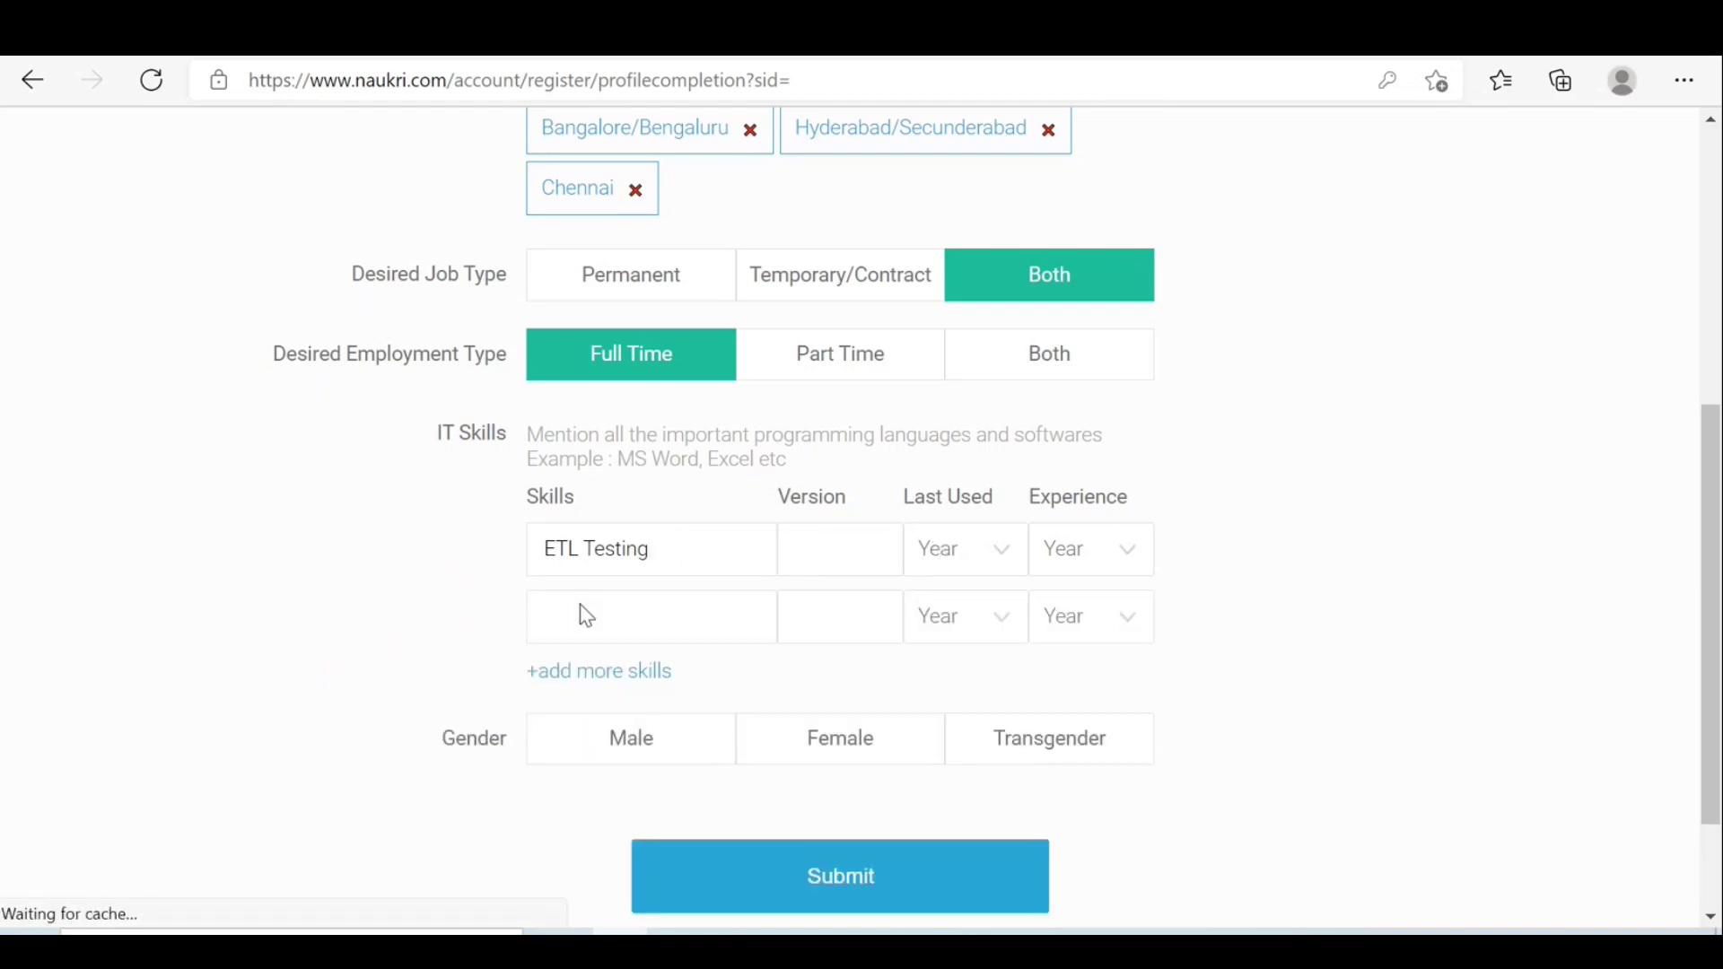
{"action": "left_click", "coordinate": [636, 608]}
{"action": "type", "text": "DWH Testing"}
{"action": "left_click", "coordinate": [626, 682]}
{"action": "left_click", "coordinate": [602, 687]}
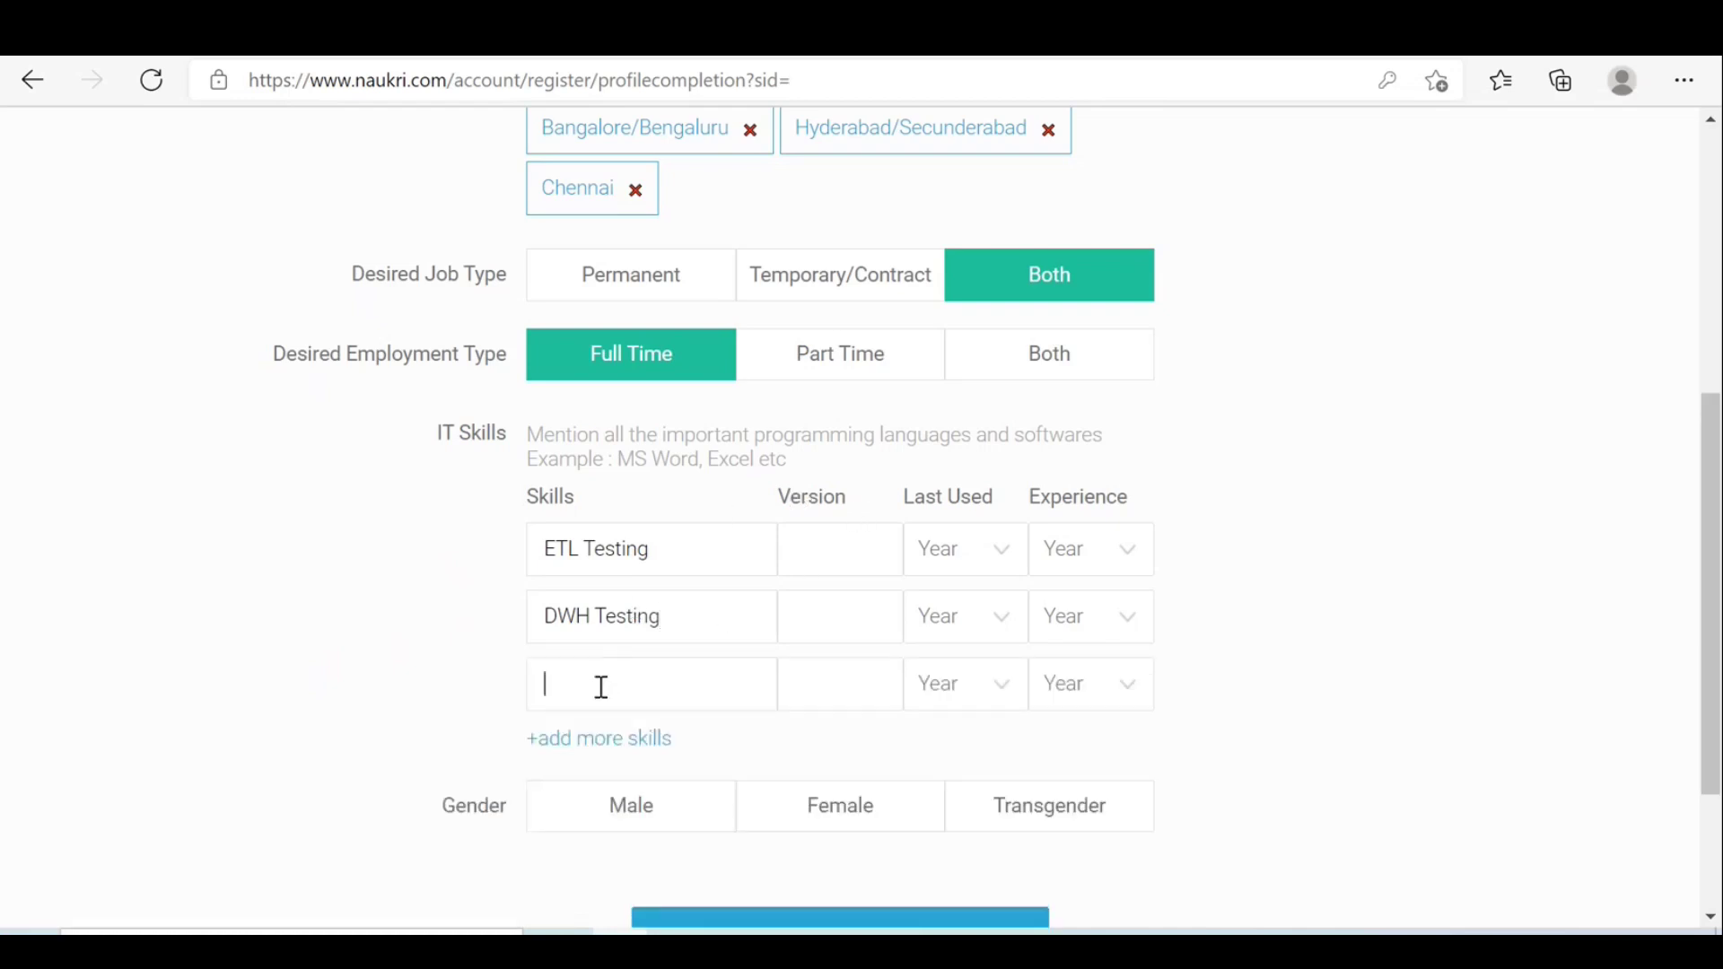
{"action": "type", "text": "Infor"}
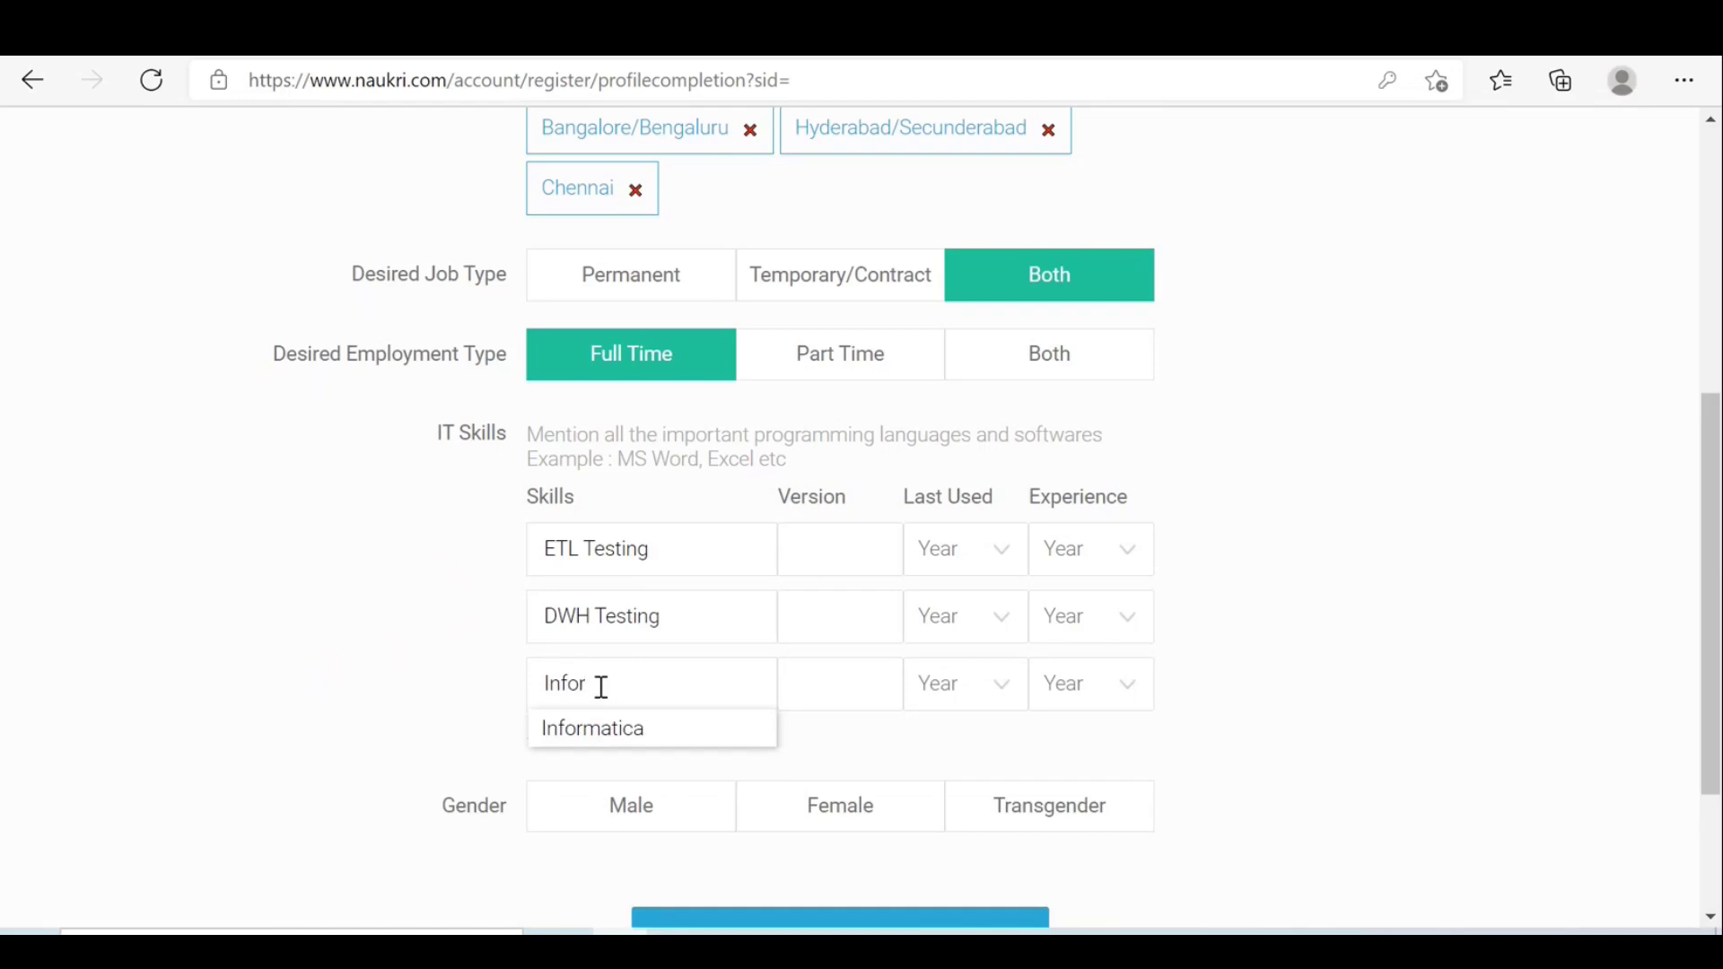
{"action": "type", "text": "matica"}
{"action": "type", "text": "Testinf"}
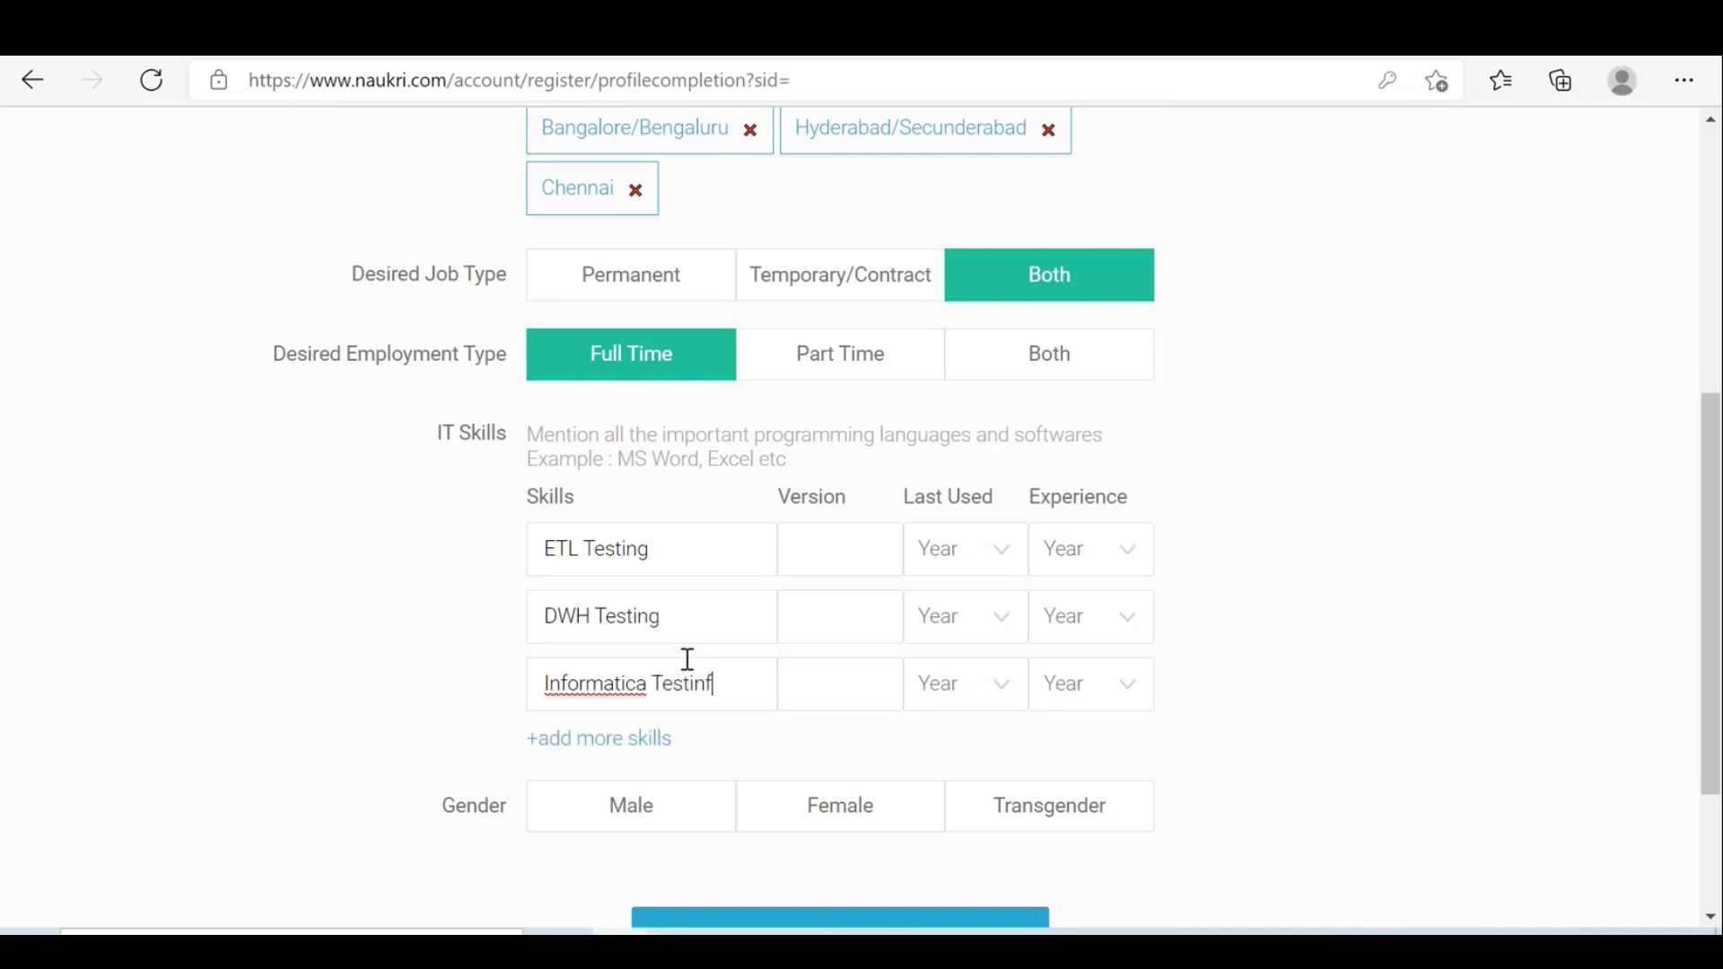
{"action": "key", "text": "BackSpace"}
Add PostgreSQL as the fourth IT skill.
{"action": "left_click", "coordinate": [615, 737]}
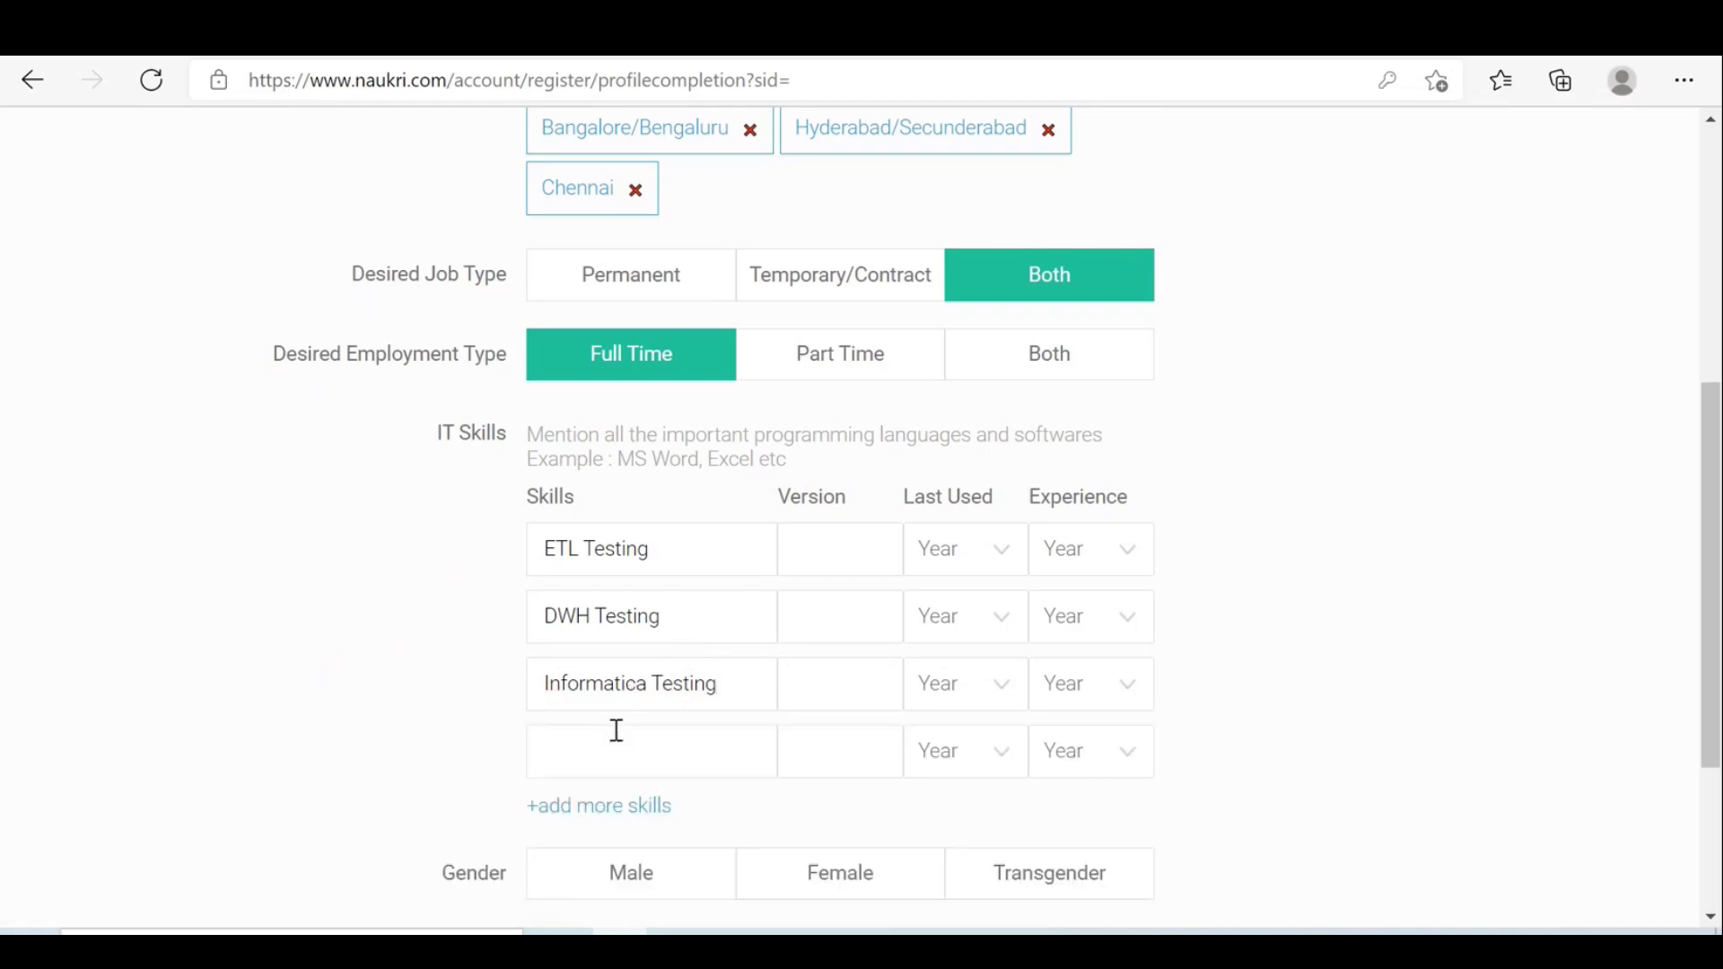
{"action": "left_click", "coordinate": [624, 743]}
{"action": "type", "text": "Poat"}
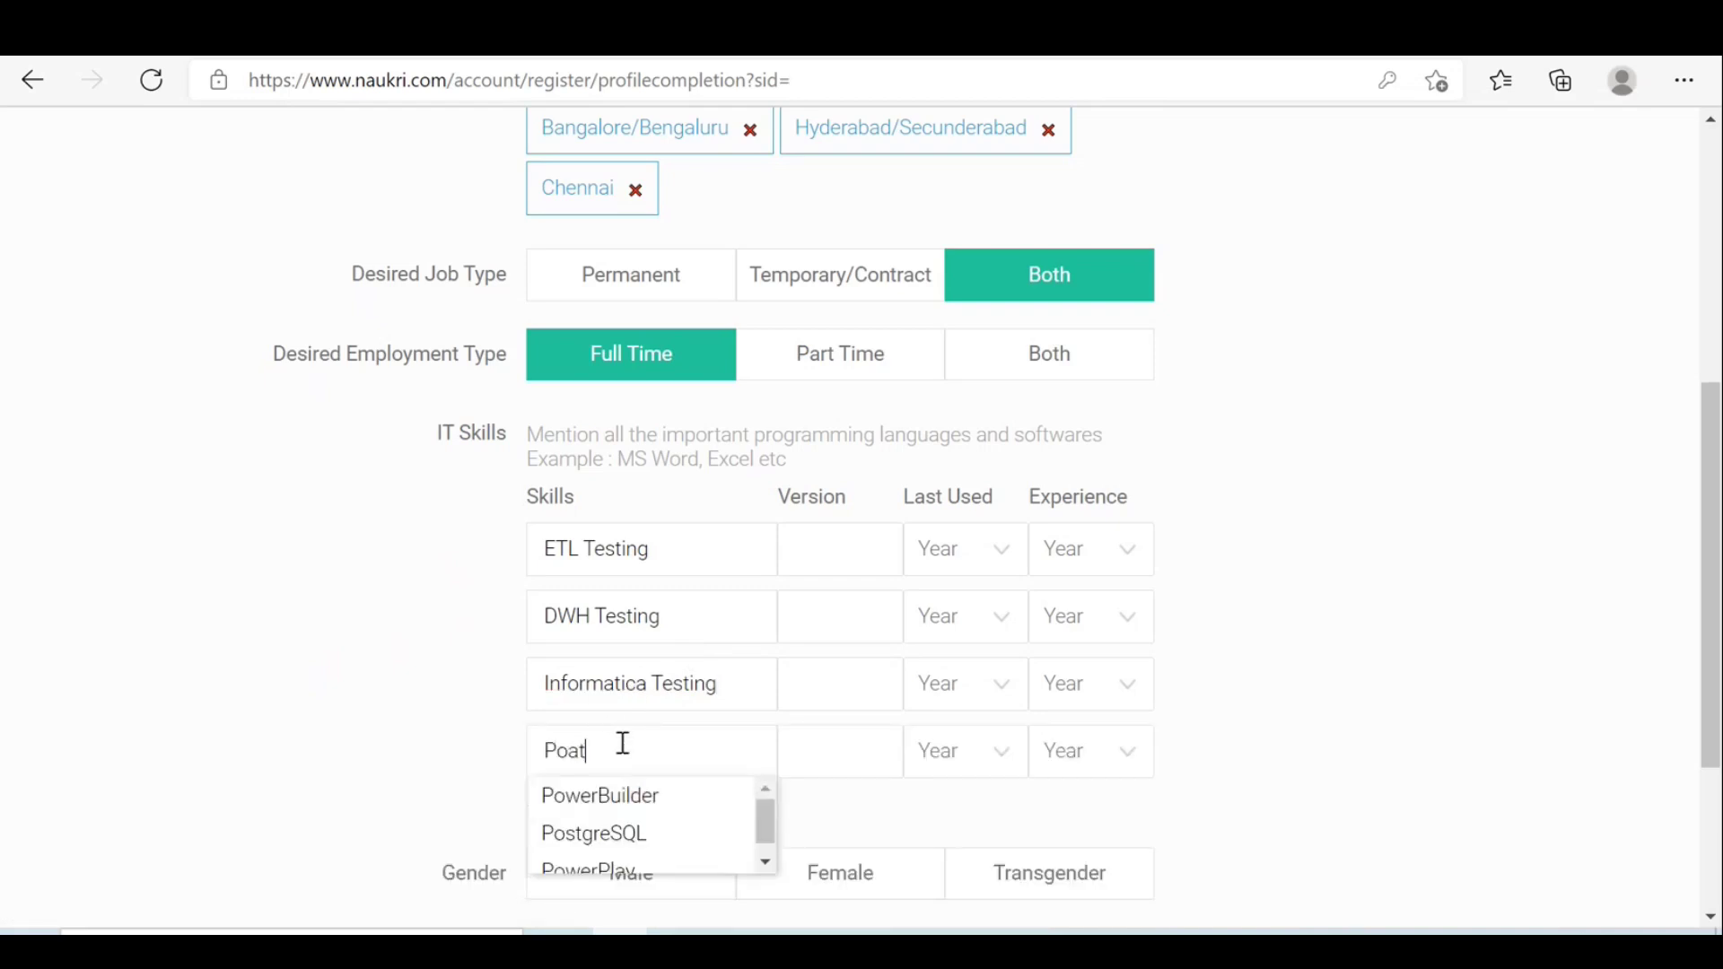
{"action": "key", "text": "BackSpace"}
{"action": "key", "text": "BackSpace"}
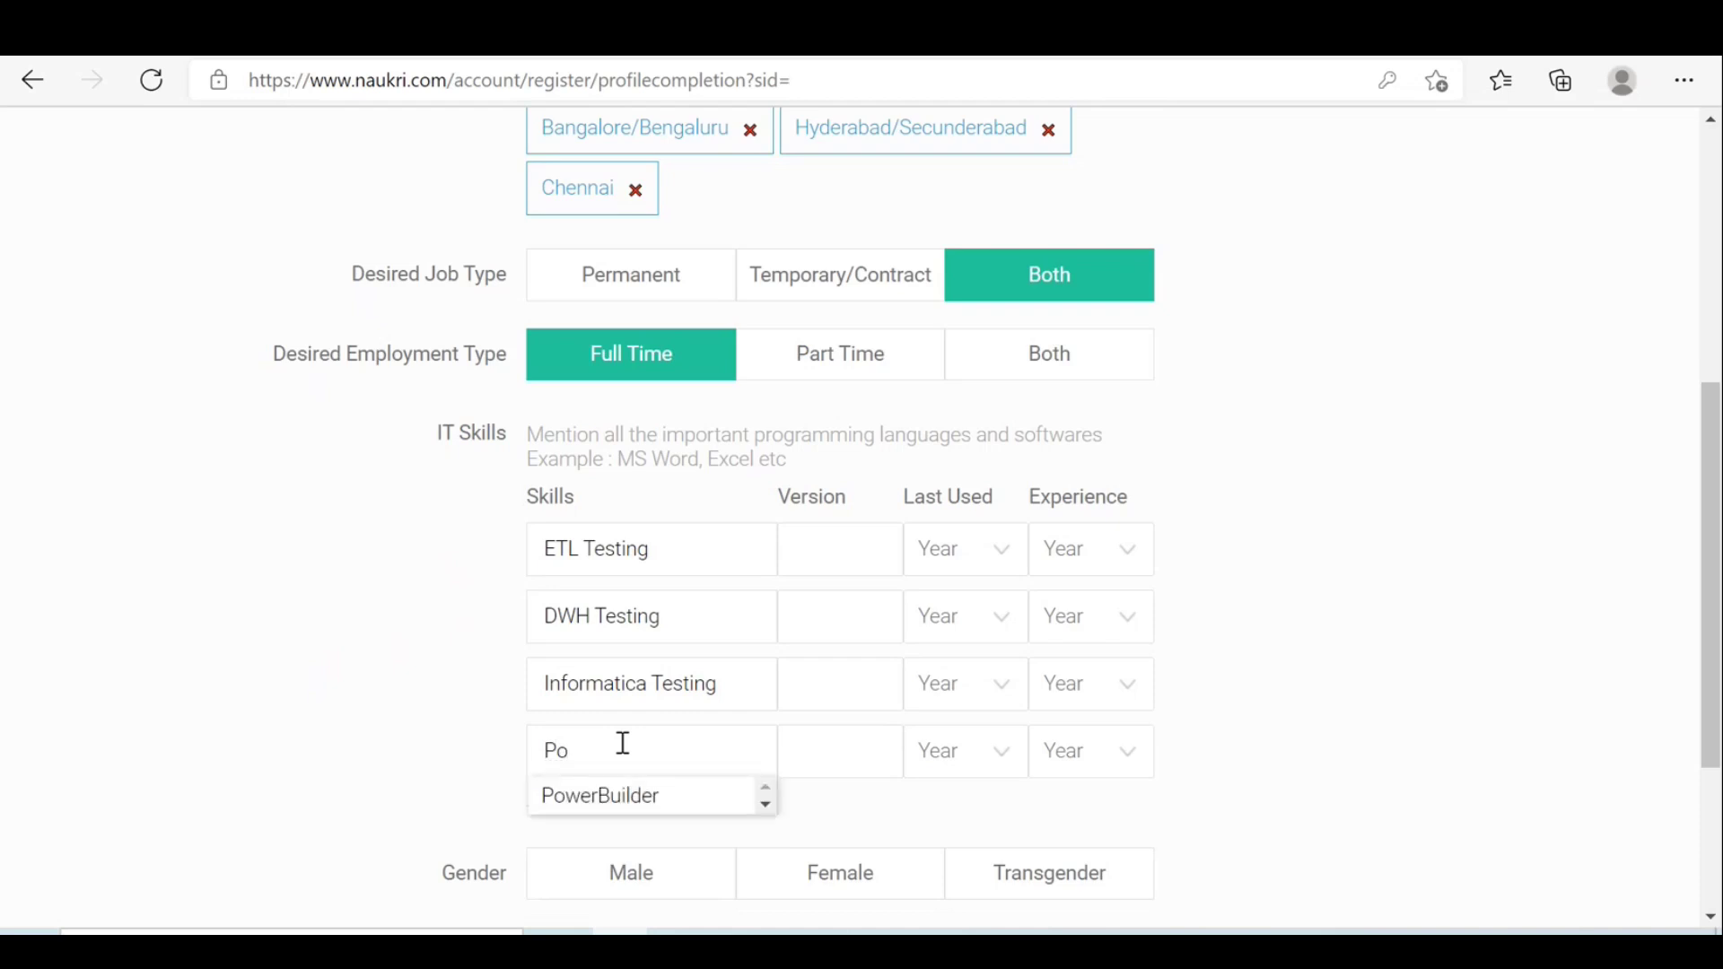
{"action": "type", "text": "s"}
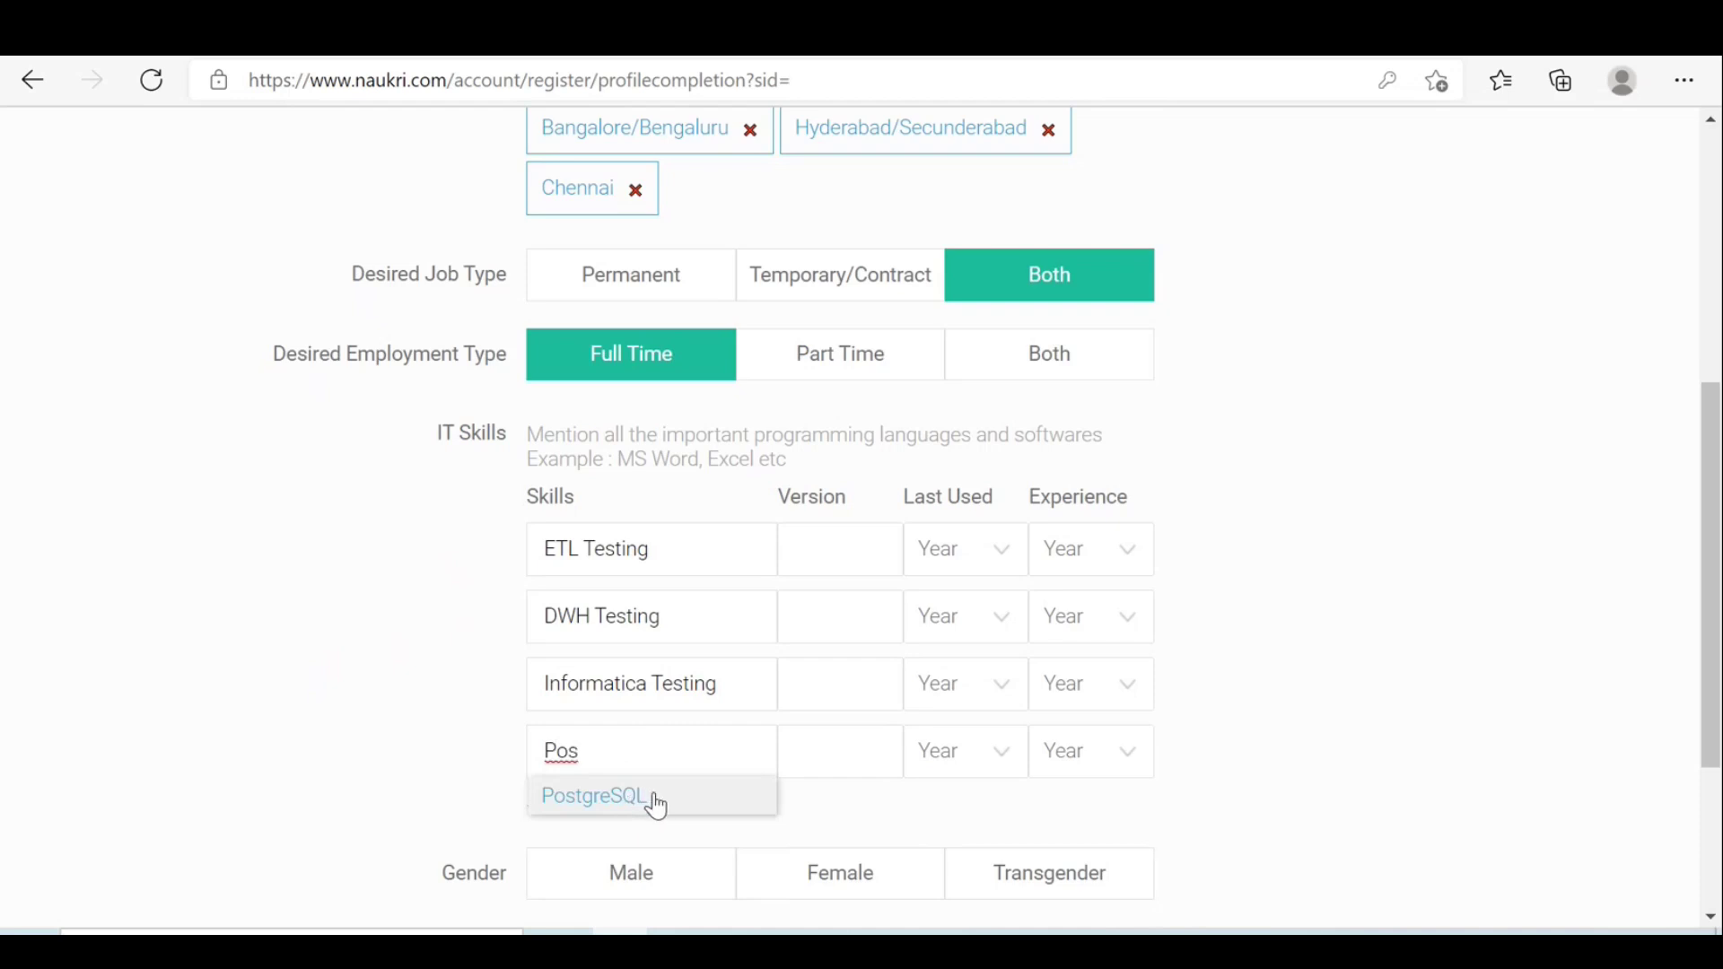
{"action": "left_click", "coordinate": [612, 807]}
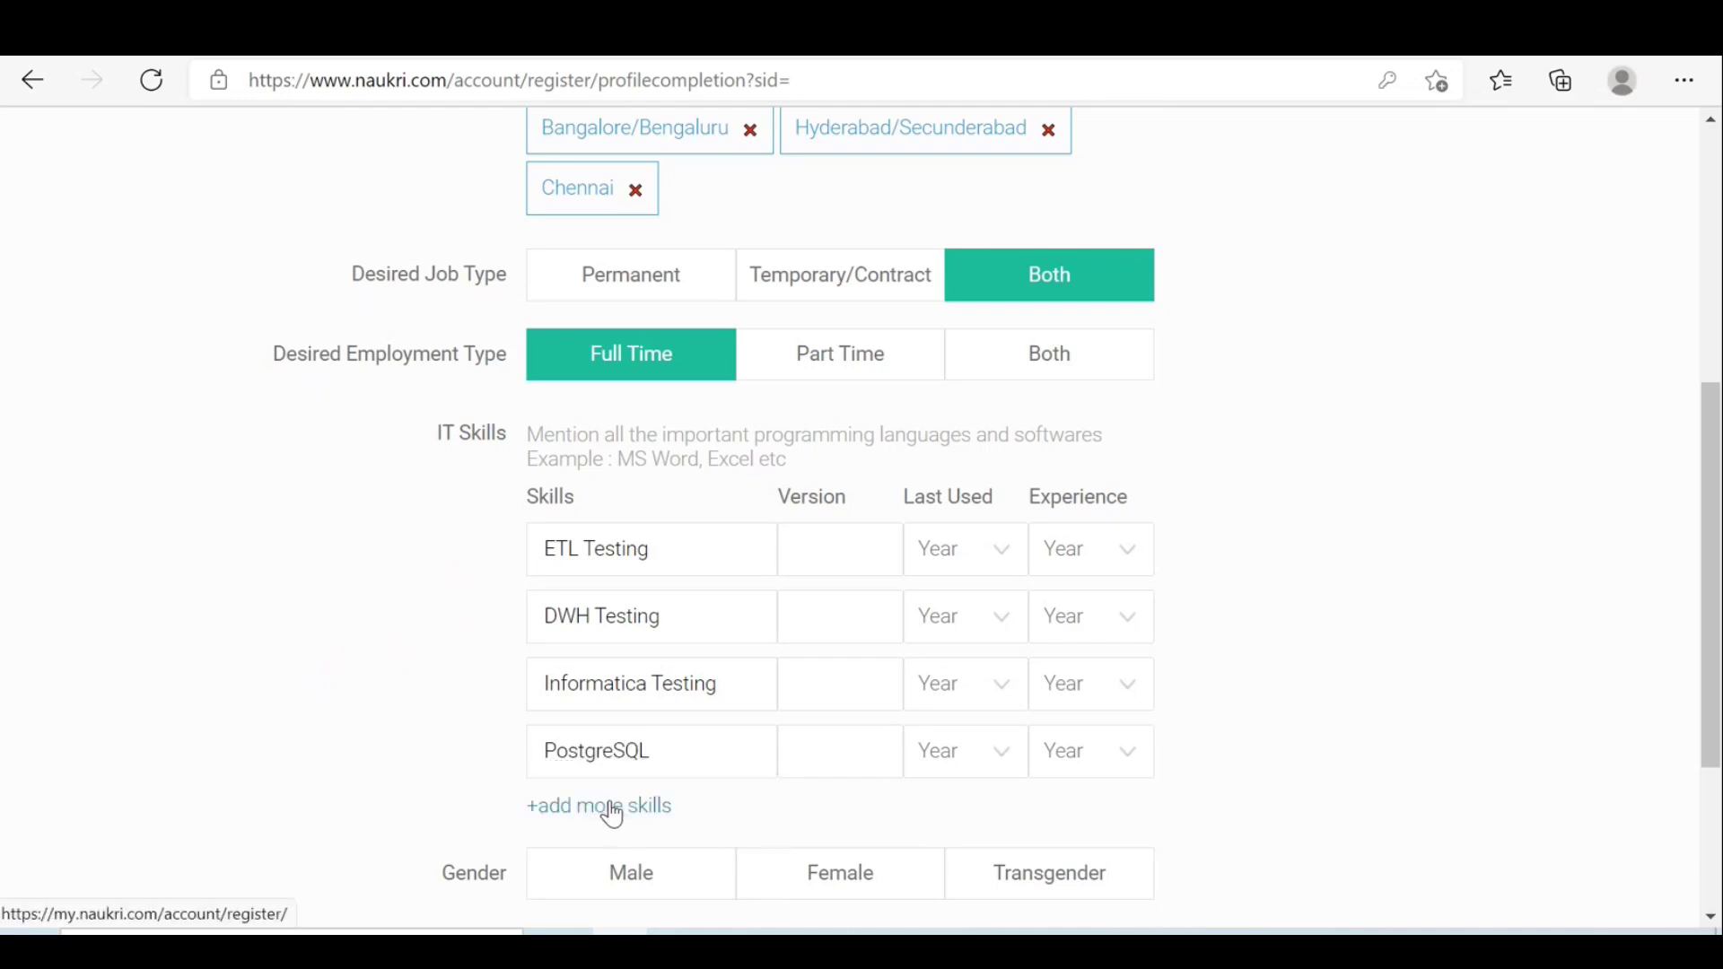
{"action": "scroll", "coordinate": [1716, 572], "scroll_direction": "down", "scroll_amount": 3}
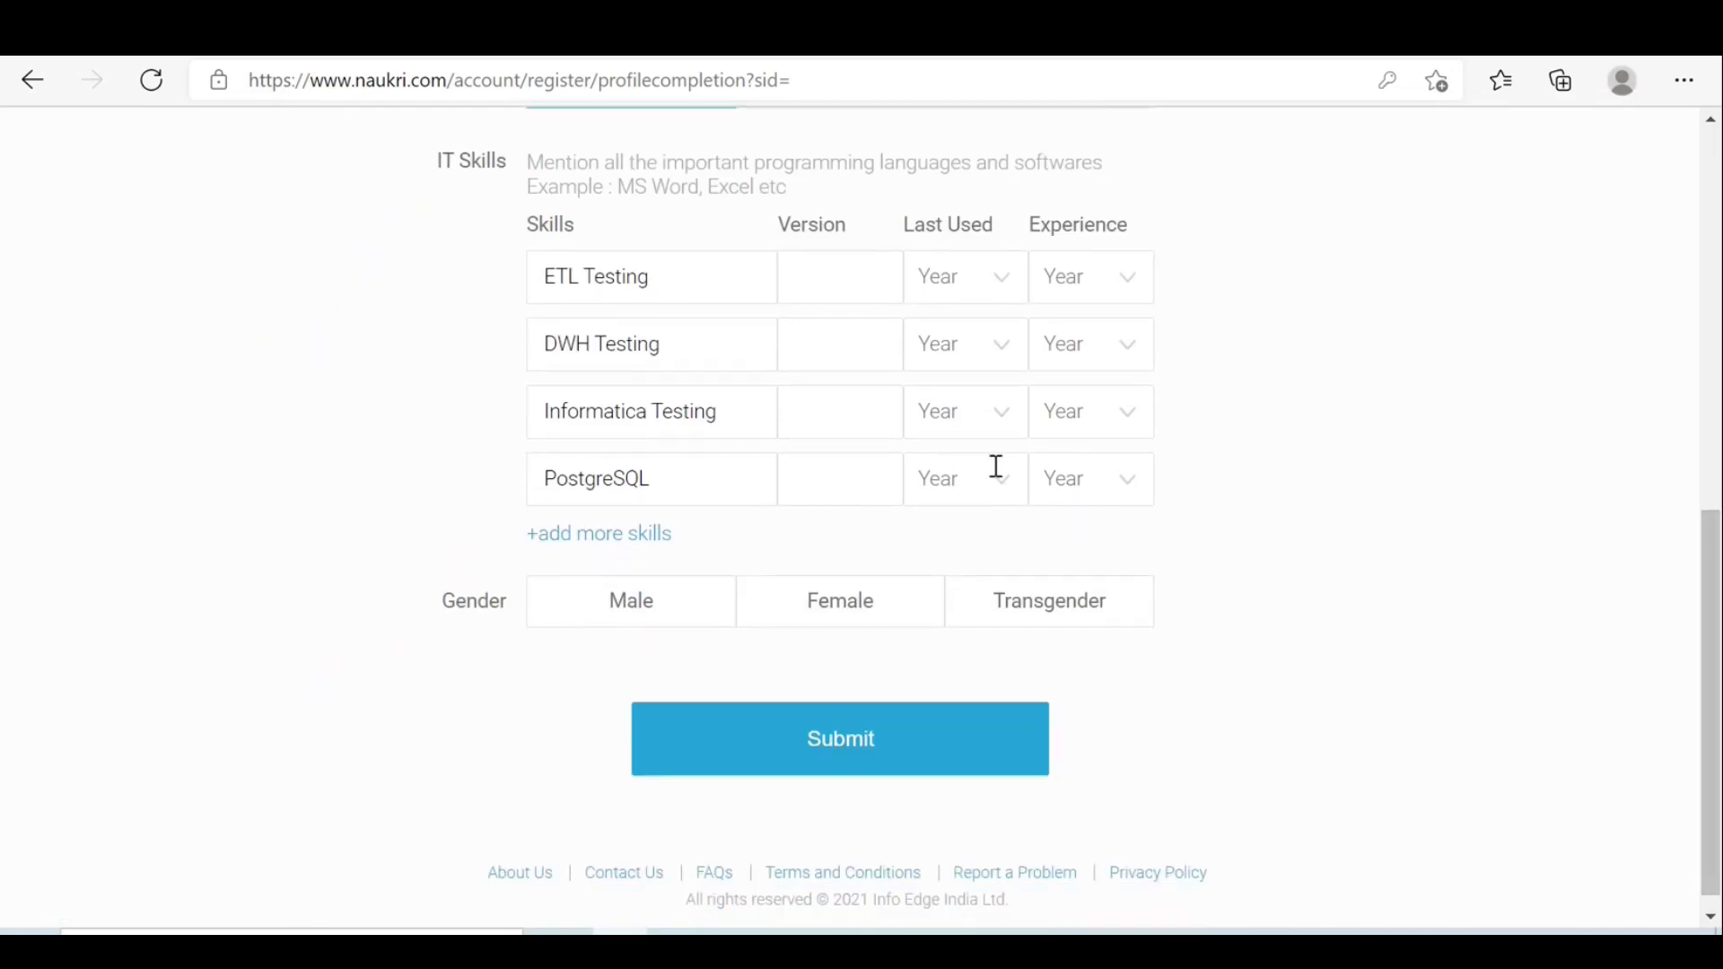
Set all four skills' last-used year to 2021, choose Male as gender, and submit.
{"action": "left_click", "coordinate": [1008, 288]}
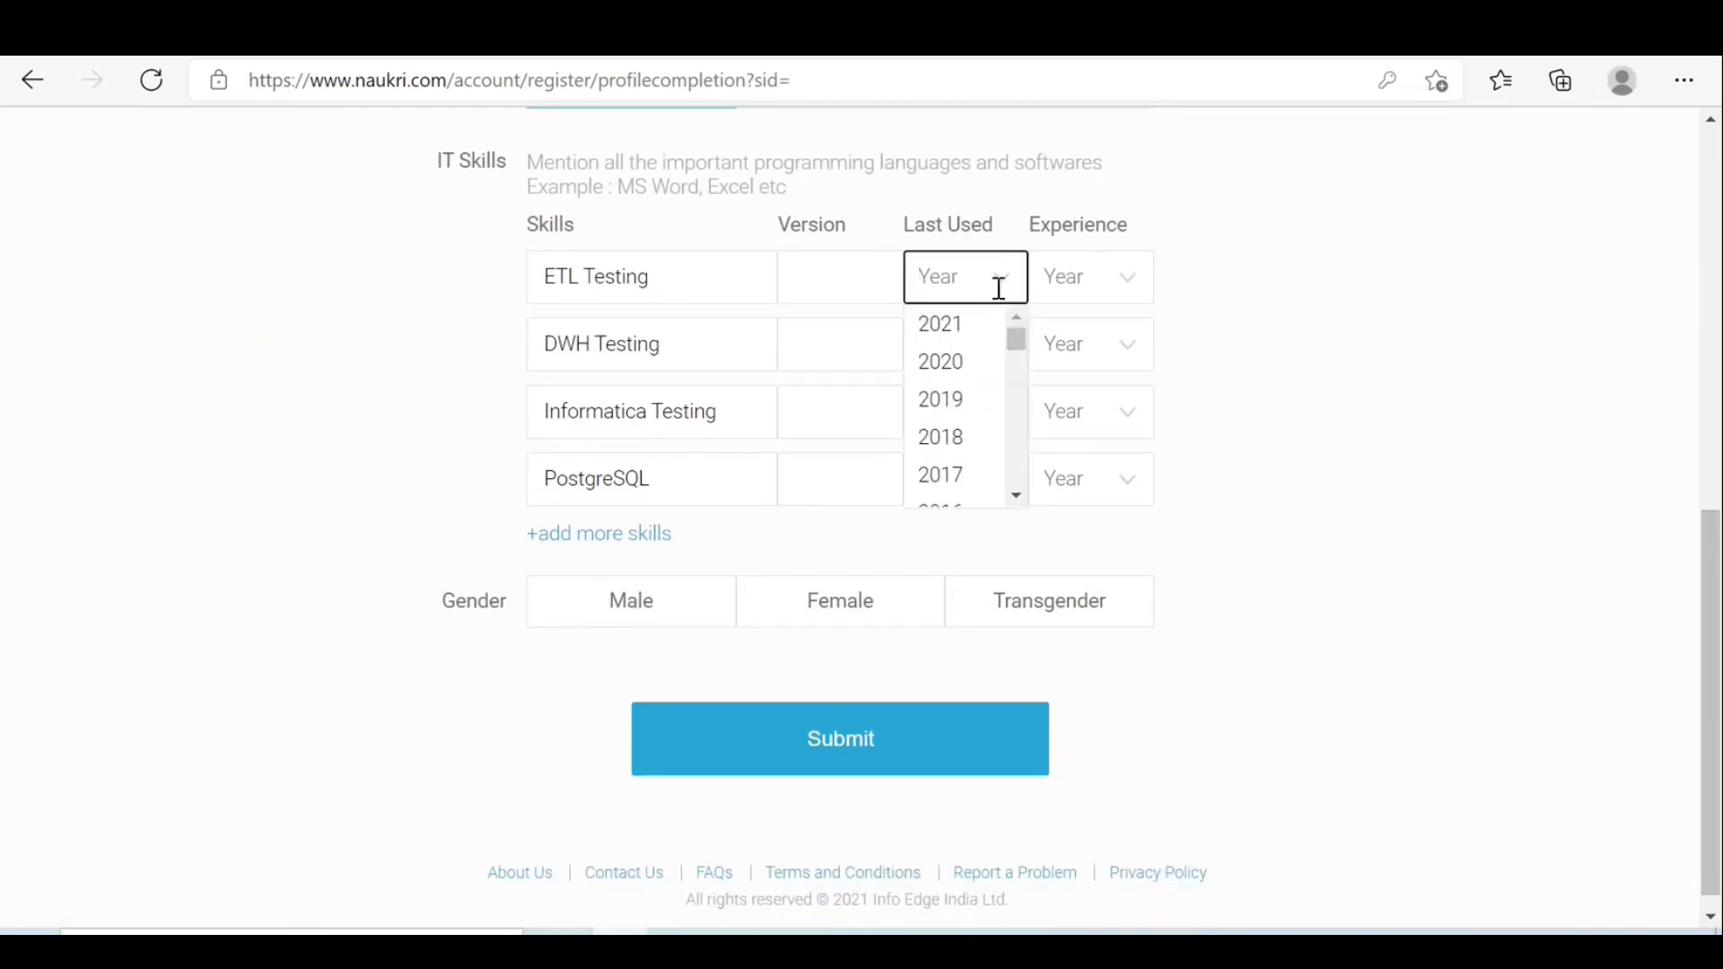
{"action": "left_click", "coordinate": [976, 334]}
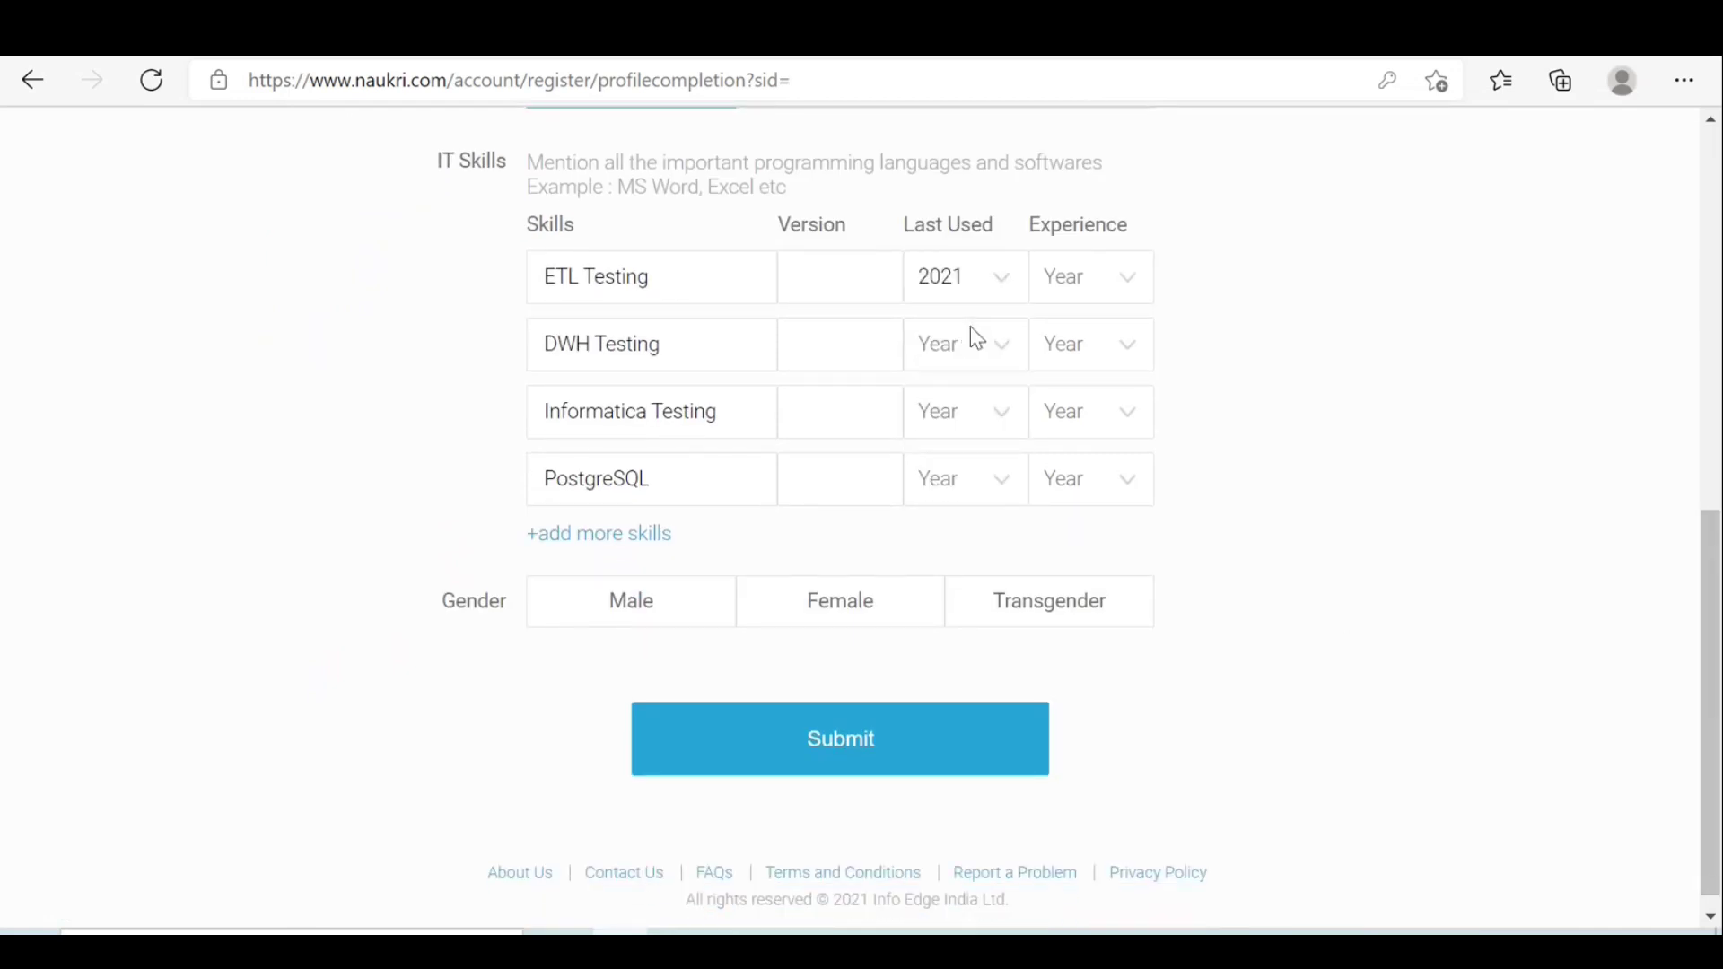
{"action": "left_click", "coordinate": [1015, 354]}
{"action": "left_click", "coordinate": [955, 408]}
{"action": "left_click", "coordinate": [1006, 429]}
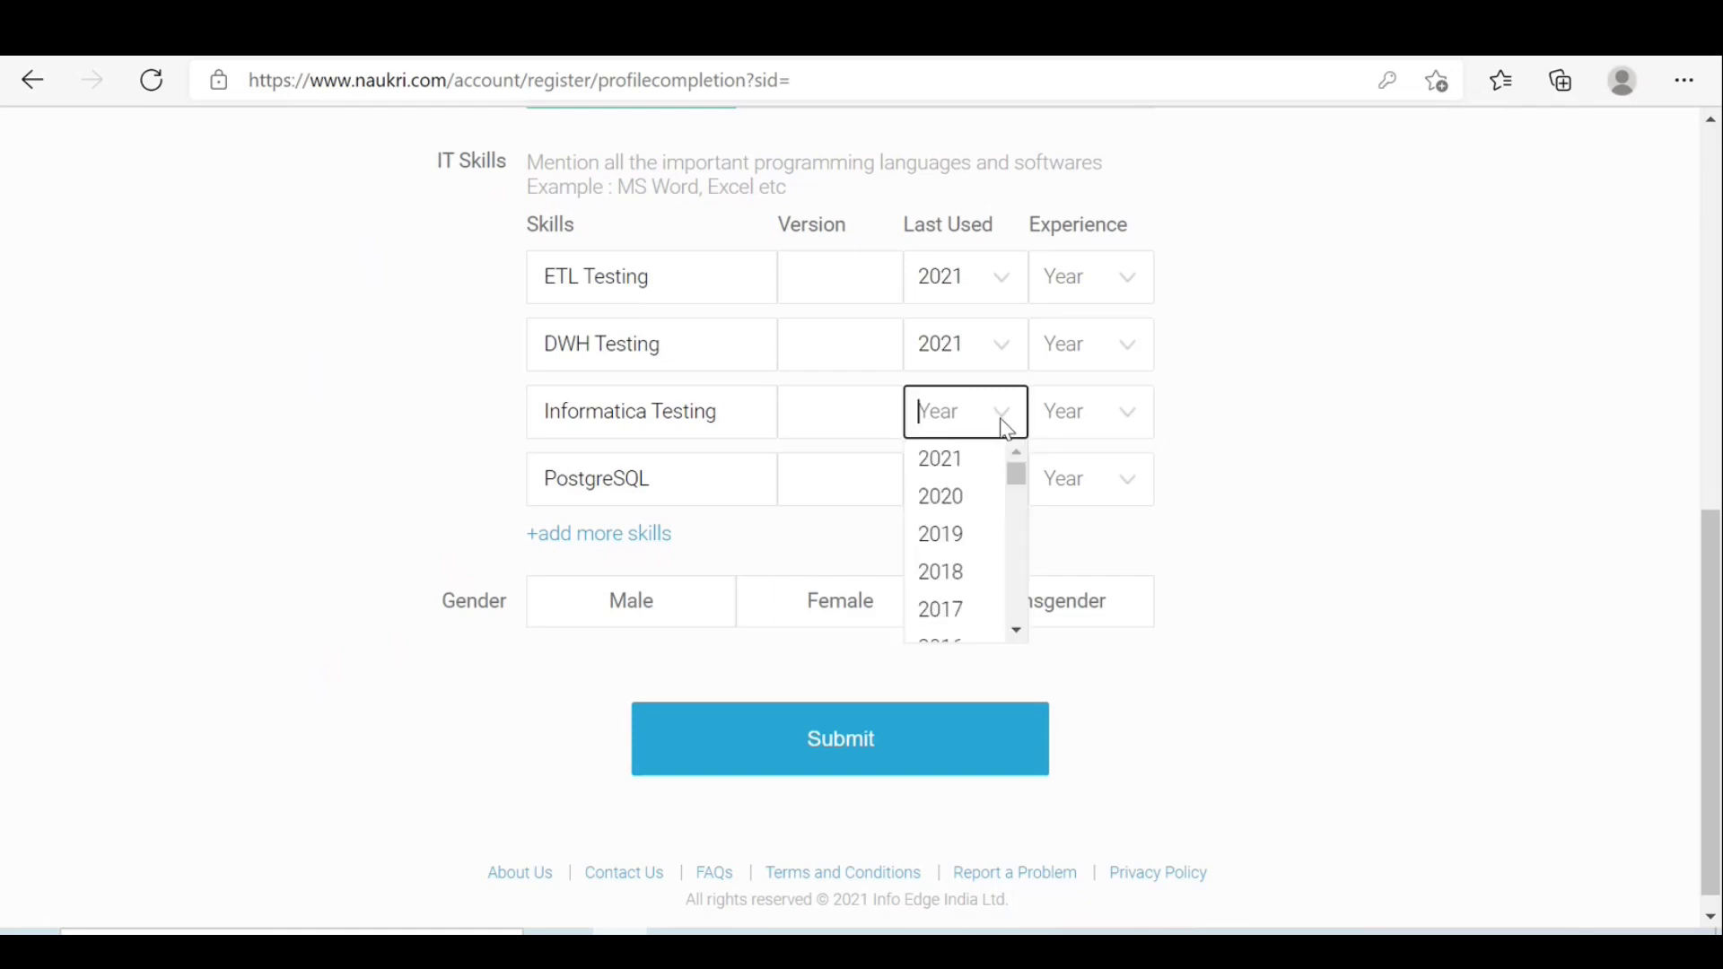
{"action": "left_click", "coordinate": [969, 461]}
{"action": "left_click", "coordinate": [1005, 484]}
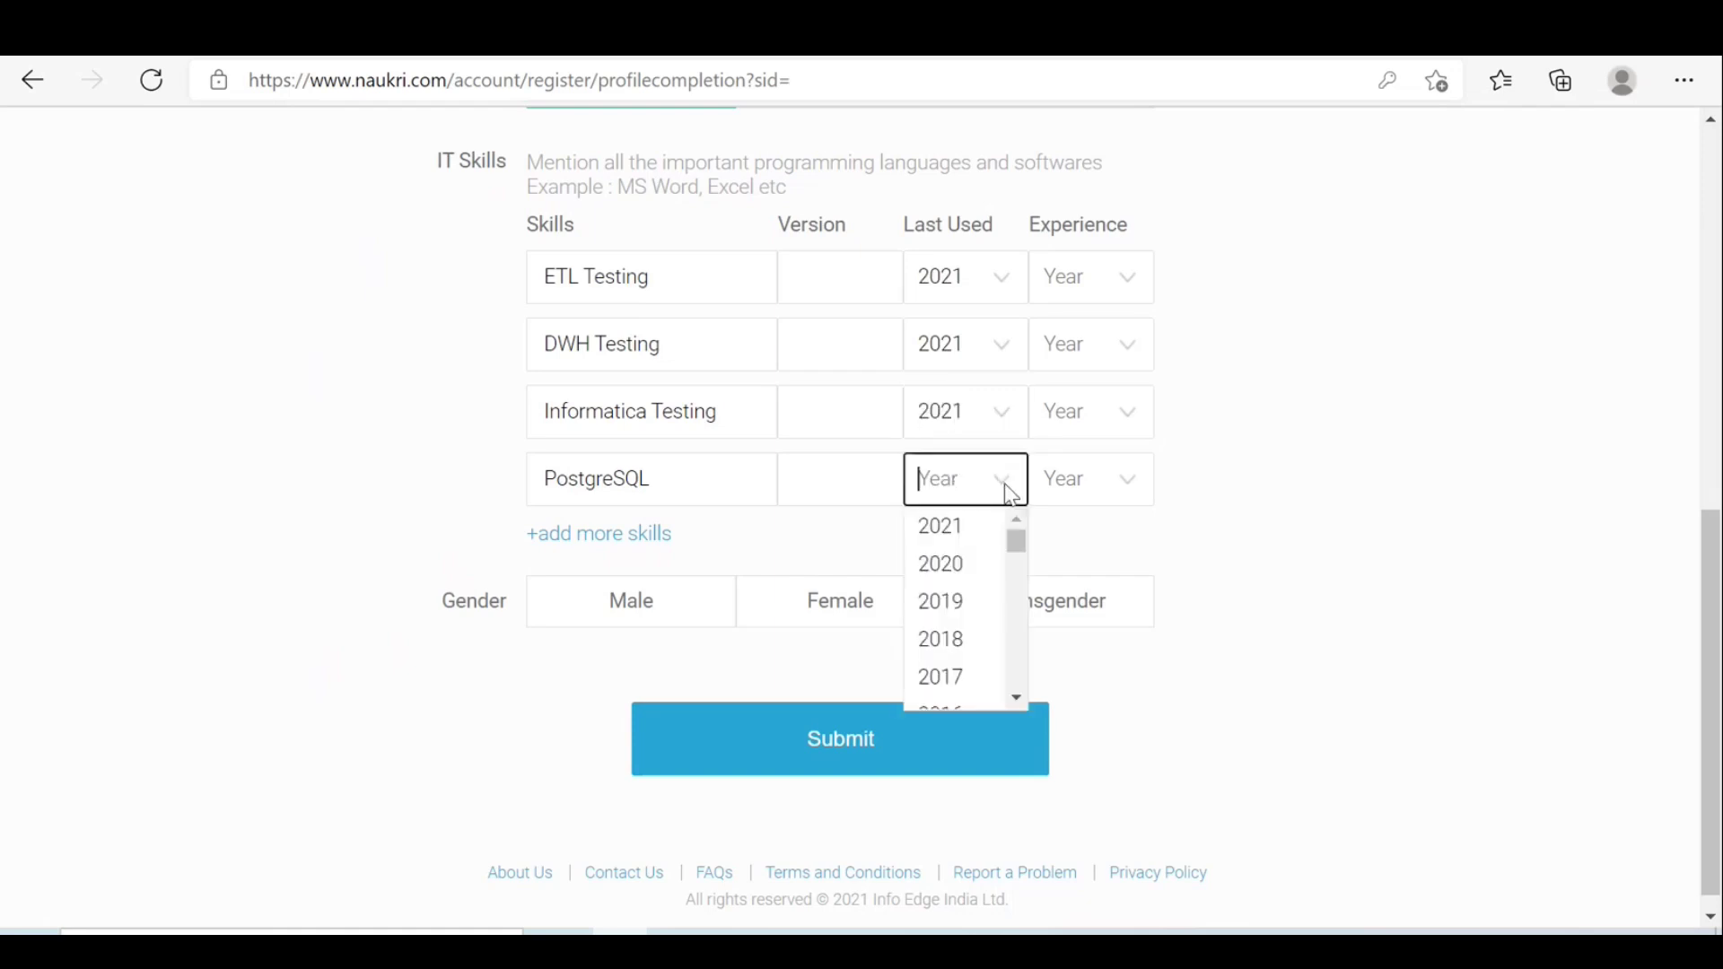
{"action": "left_click", "coordinate": [952, 534]}
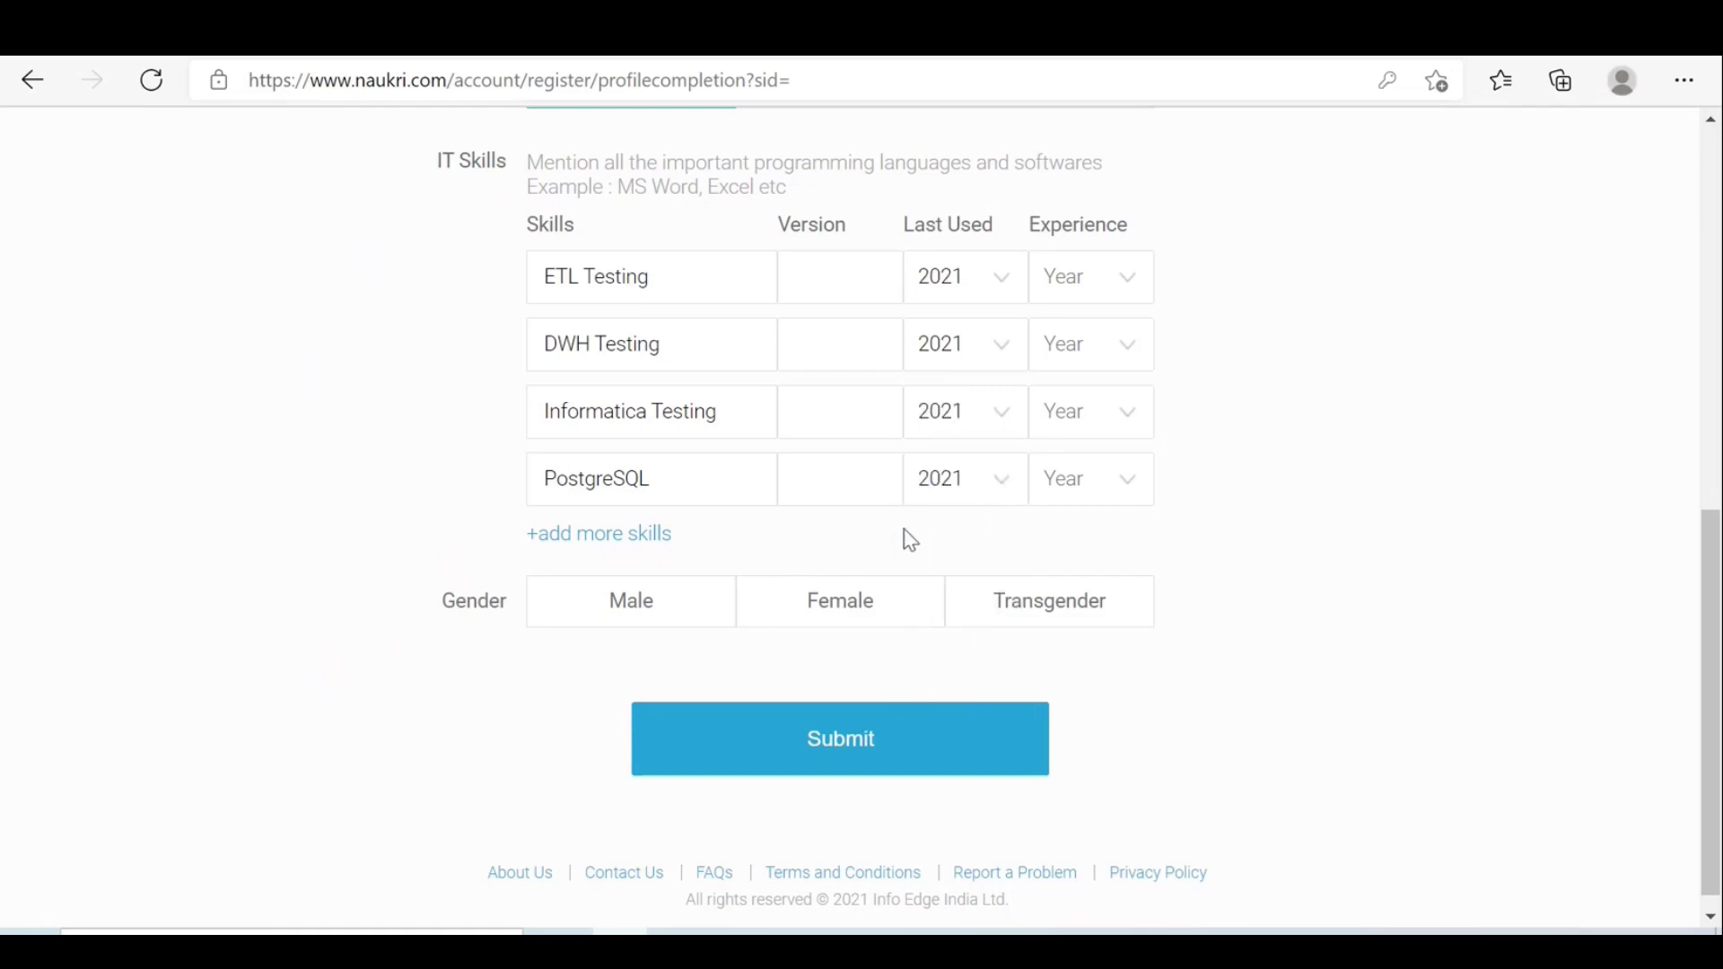
{"action": "left_click", "coordinate": [633, 619]}
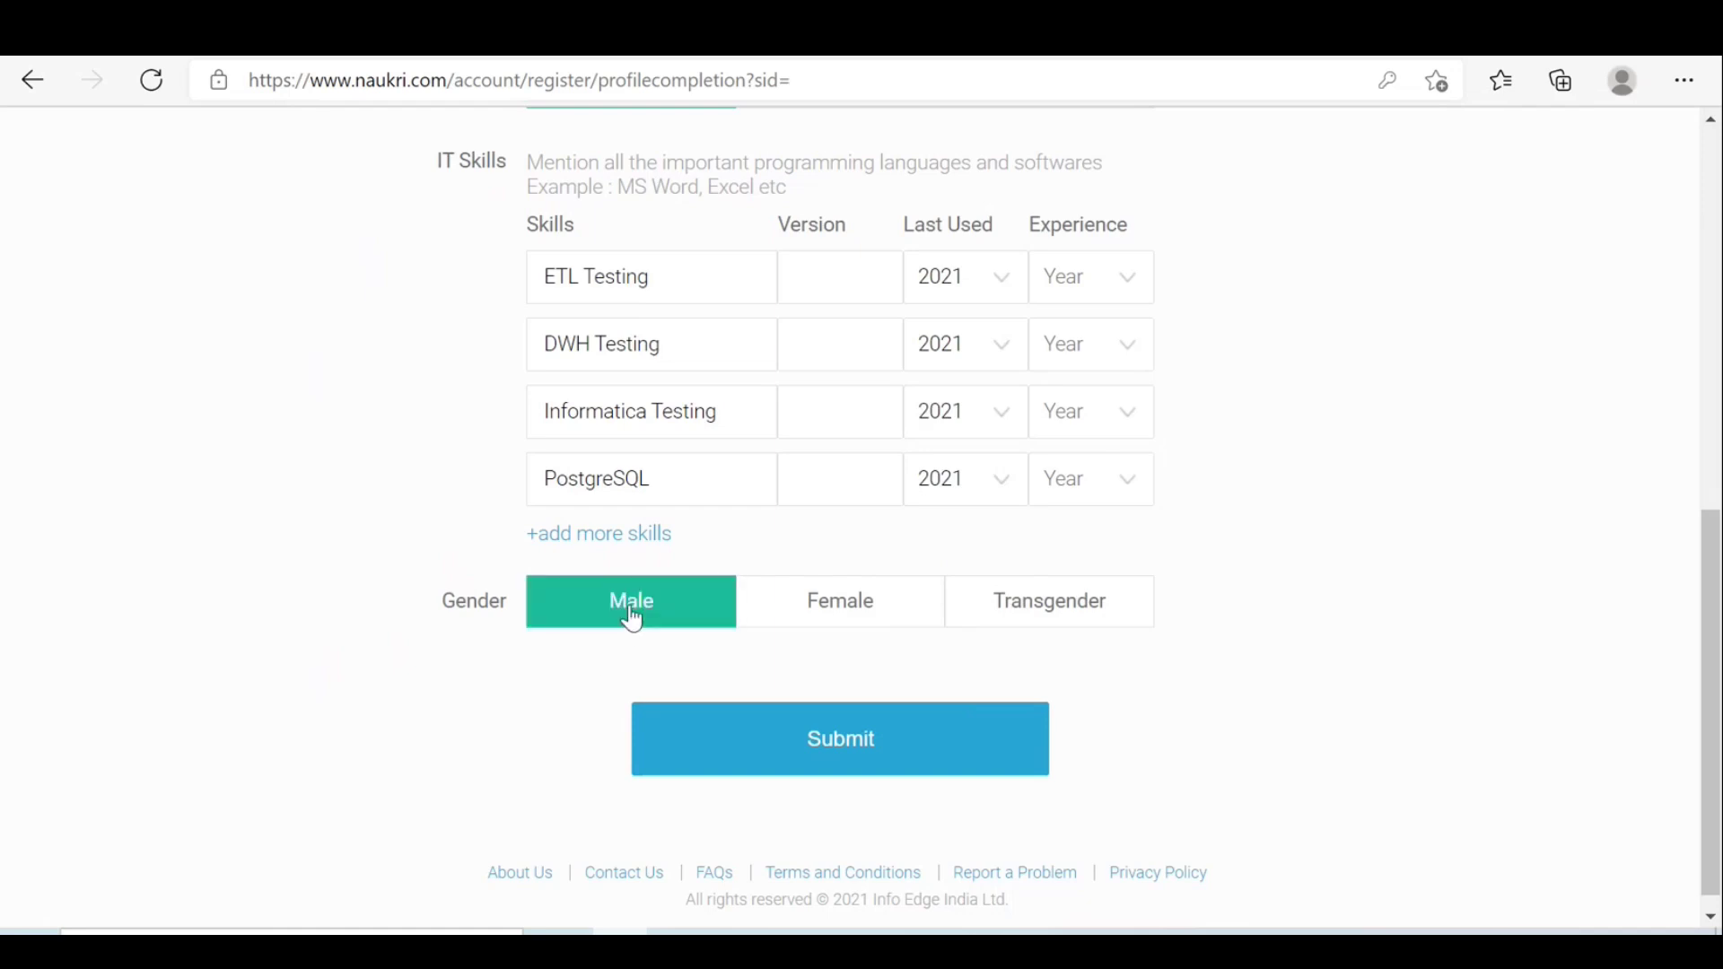
{"action": "left_click", "coordinate": [887, 761]}
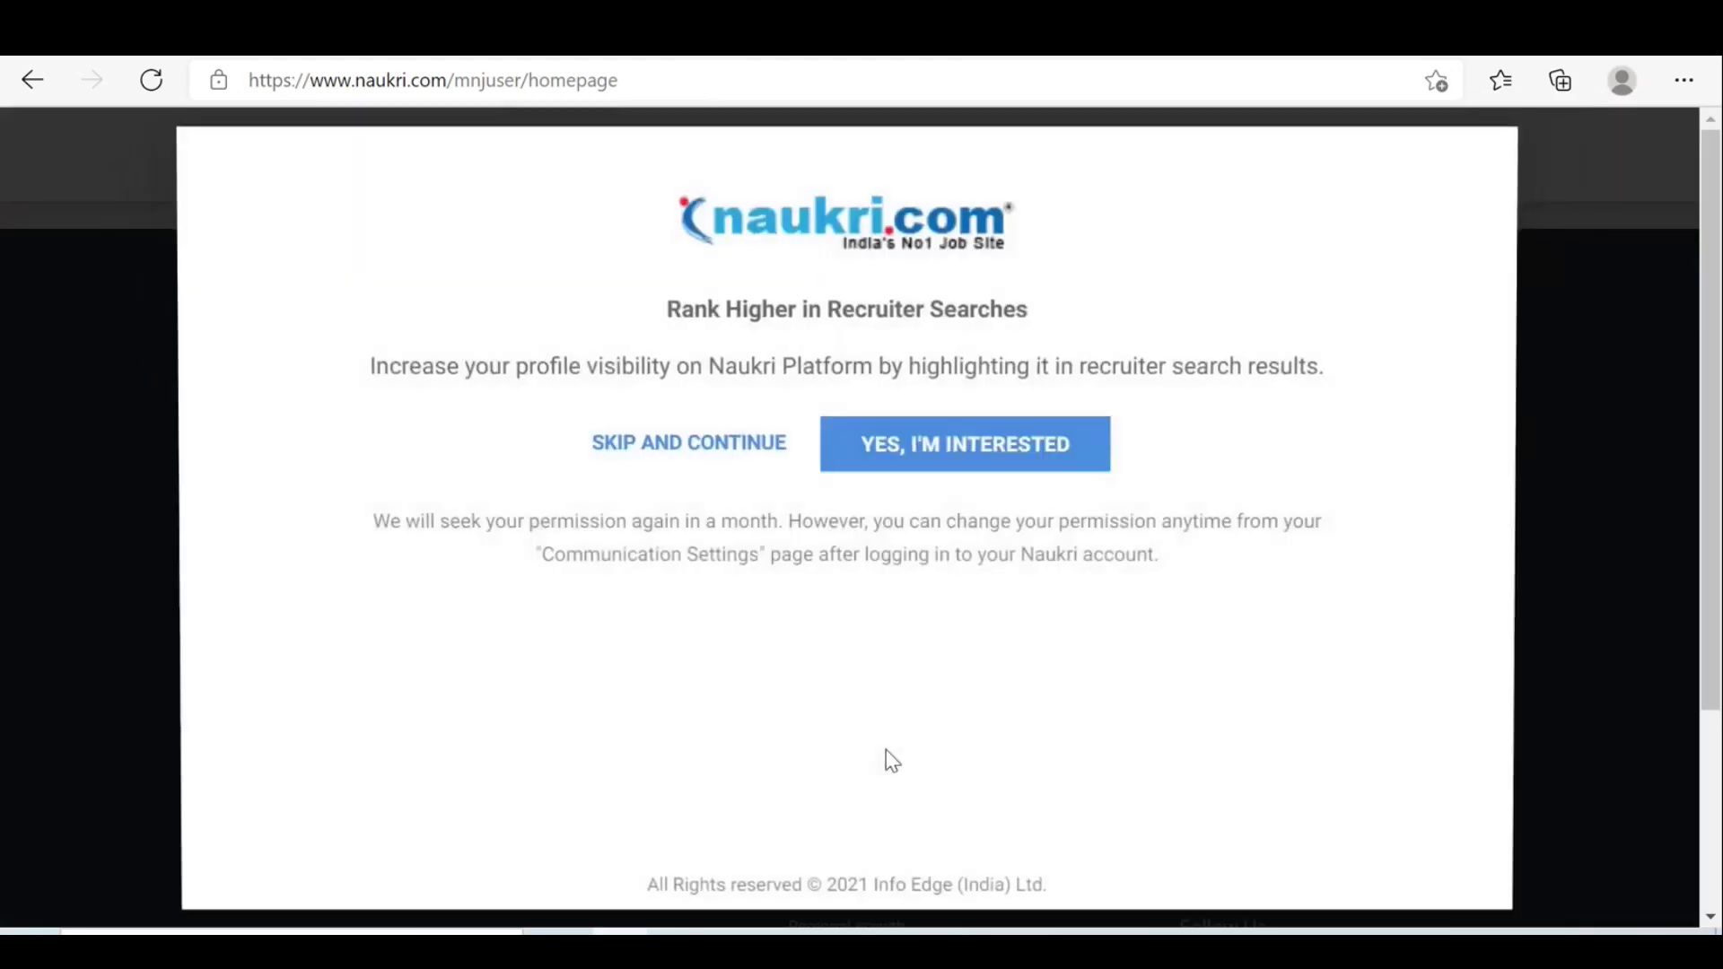
Skip the Rank Higher in Recruiter Searches offer to reach the homepage.
{"action": "left_click", "coordinate": [661, 448]}
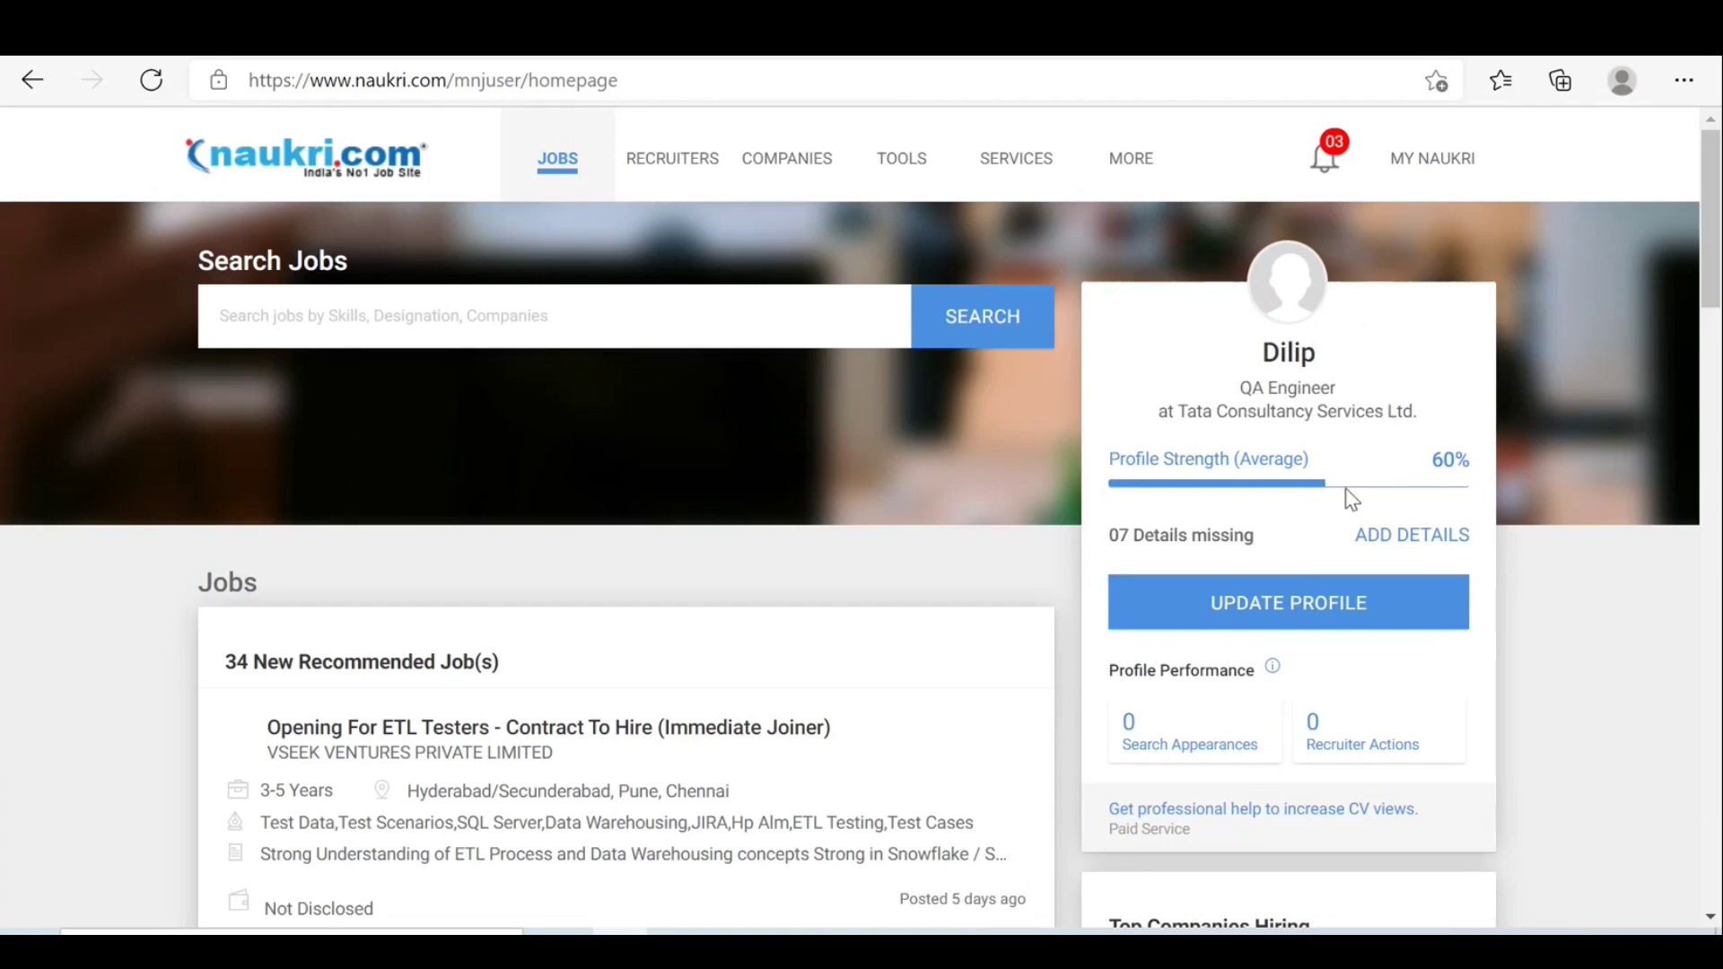
Open the Pending Actions page listing the 7 missing profile details.
{"action": "left_click", "coordinate": [1421, 538]}
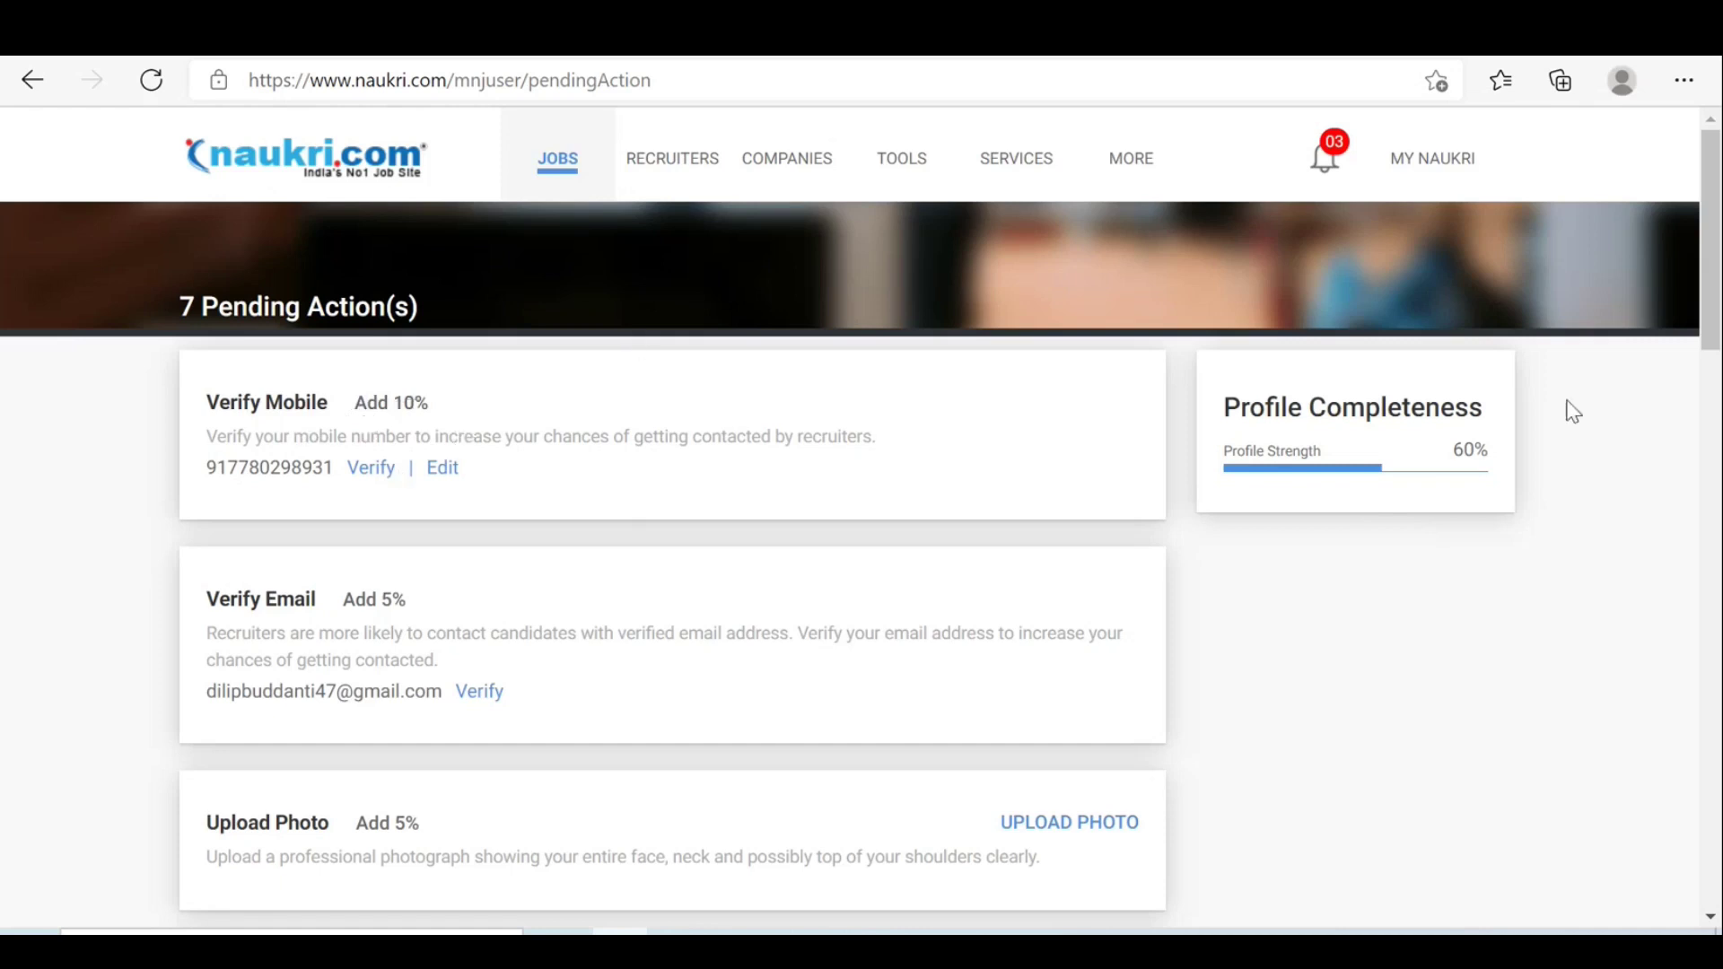
{"action": "key", "text": "ctrl+a"}
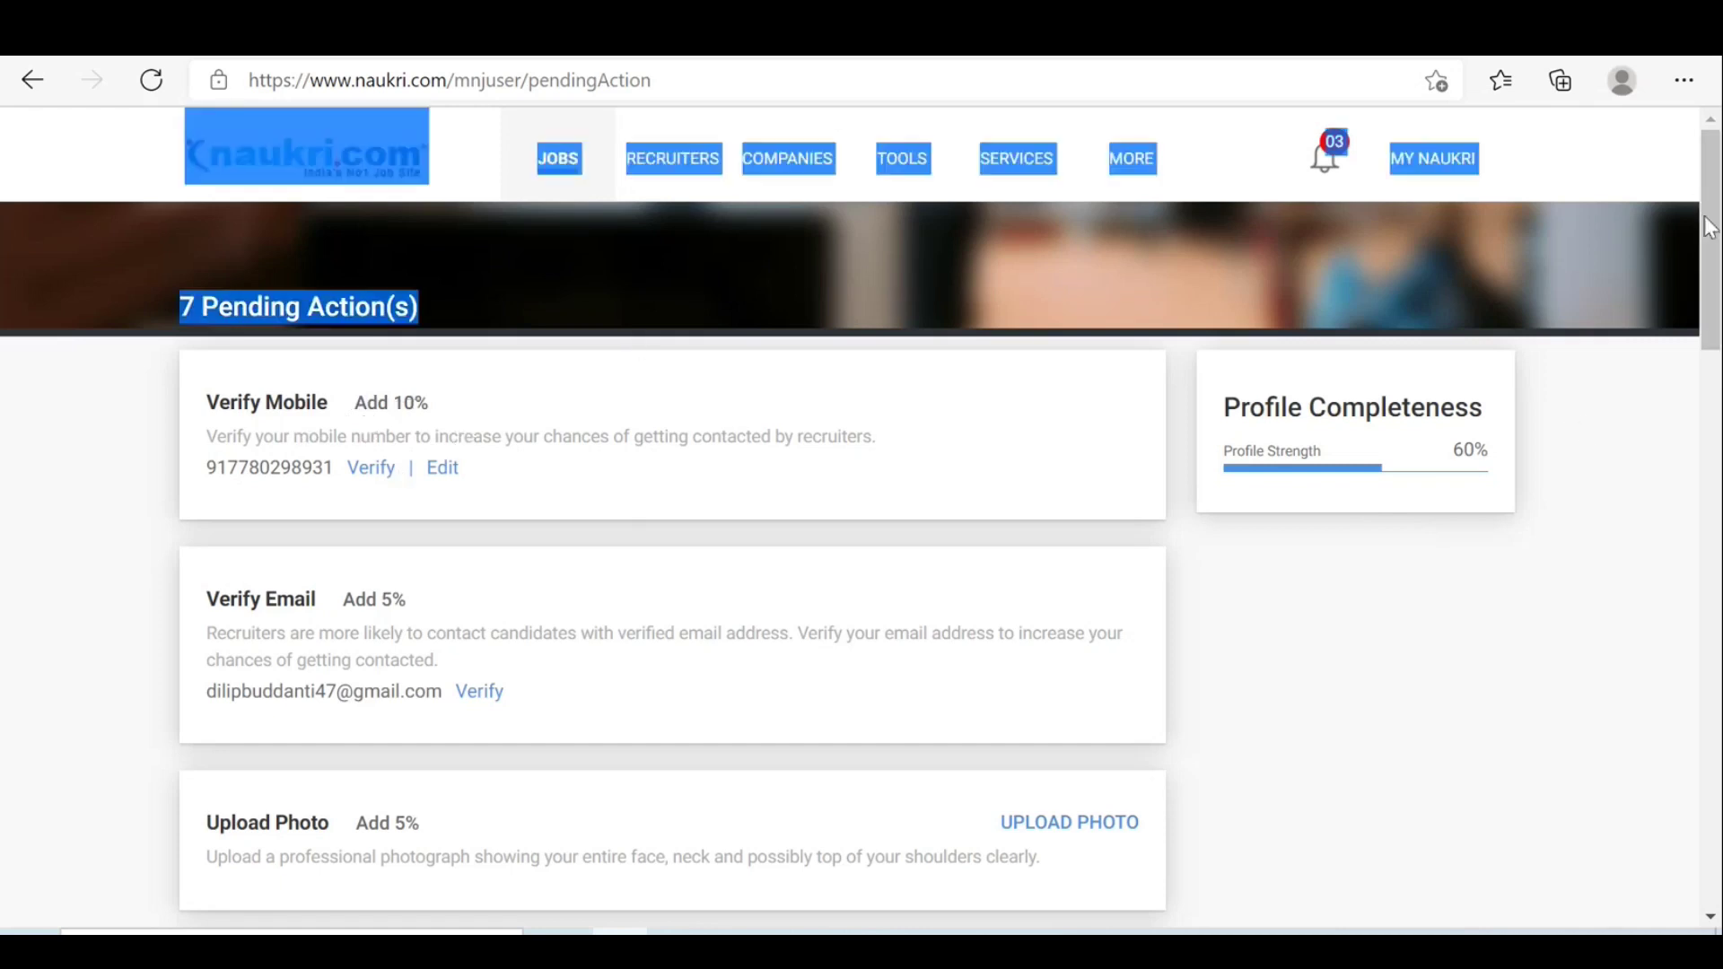
{"action": "left_click", "coordinate": [1581, 443]}
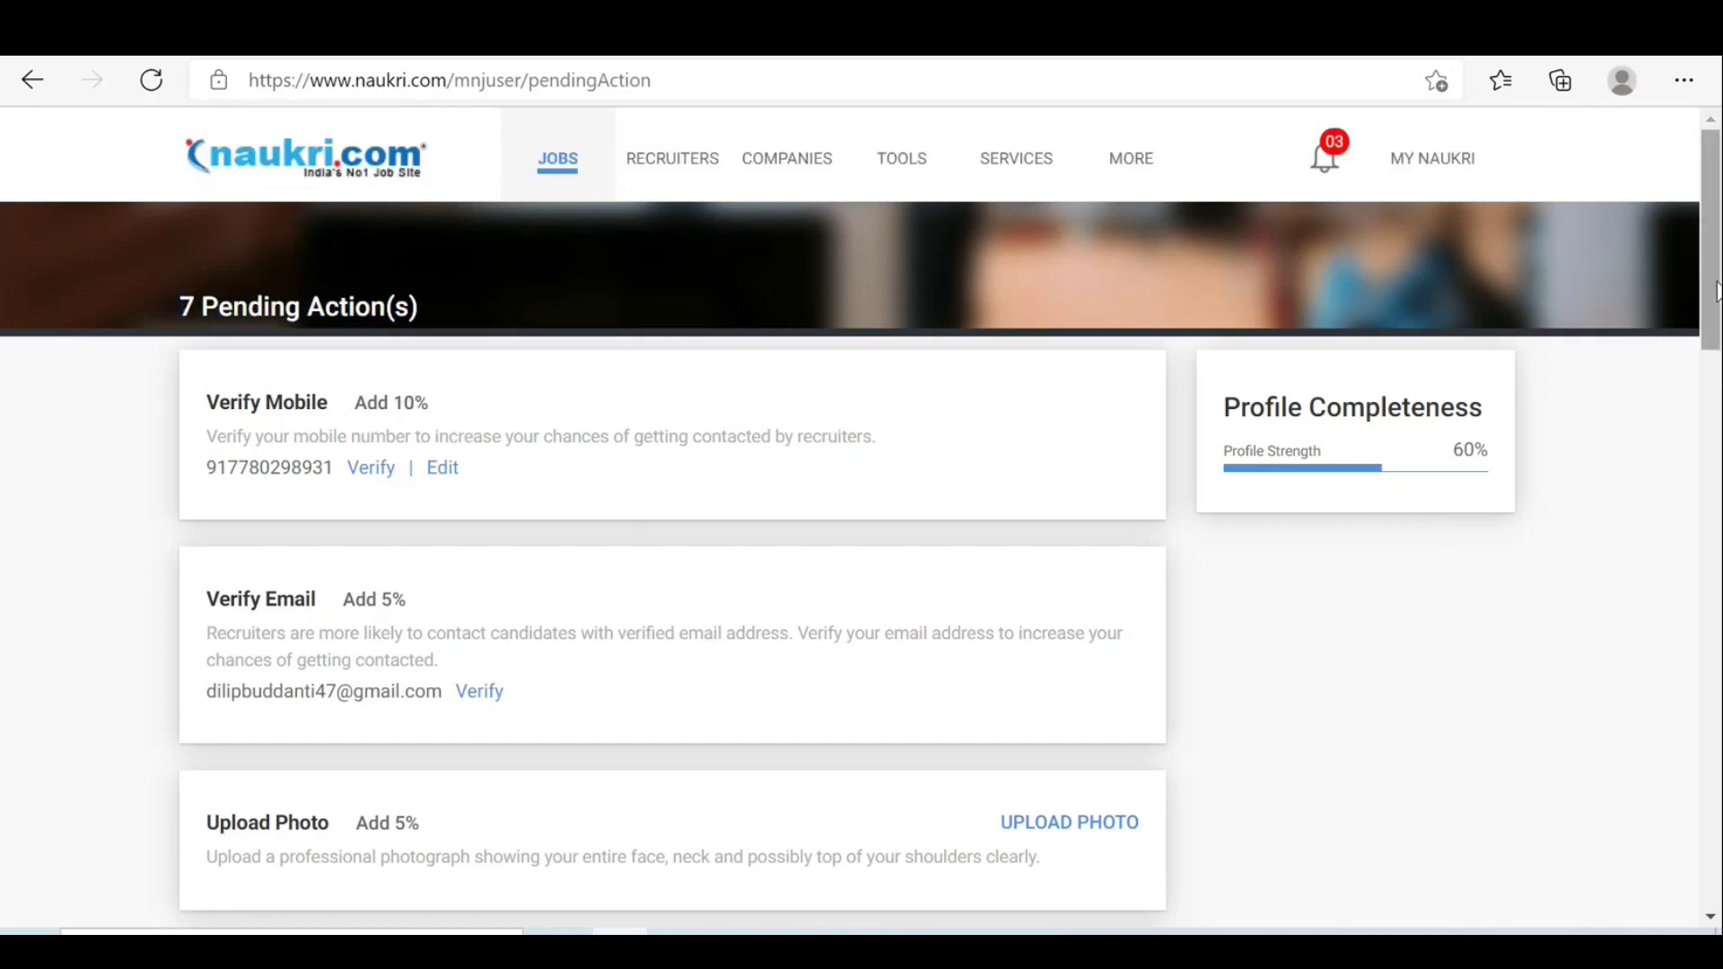
{"action": "scroll", "coordinate": [1705, 314], "scroll_direction": "down", "scroll_amount": 1}
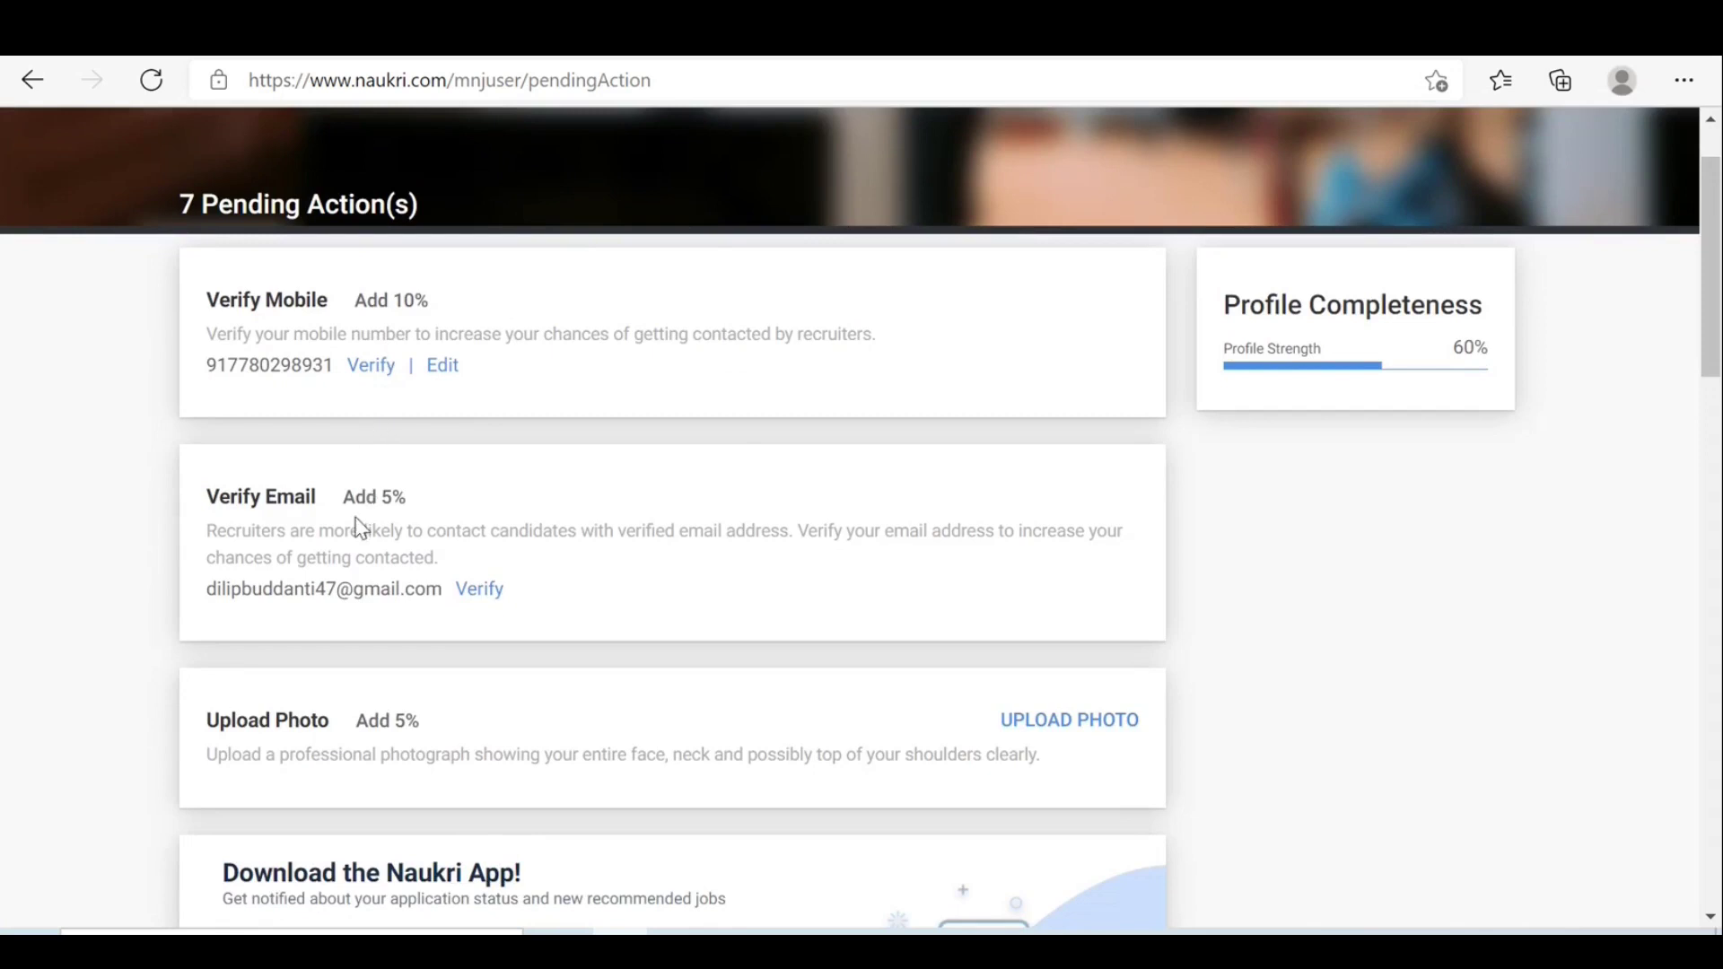
Request a verification email for the account's address and open a new browser tab.
{"action": "left_click", "coordinate": [482, 596]}
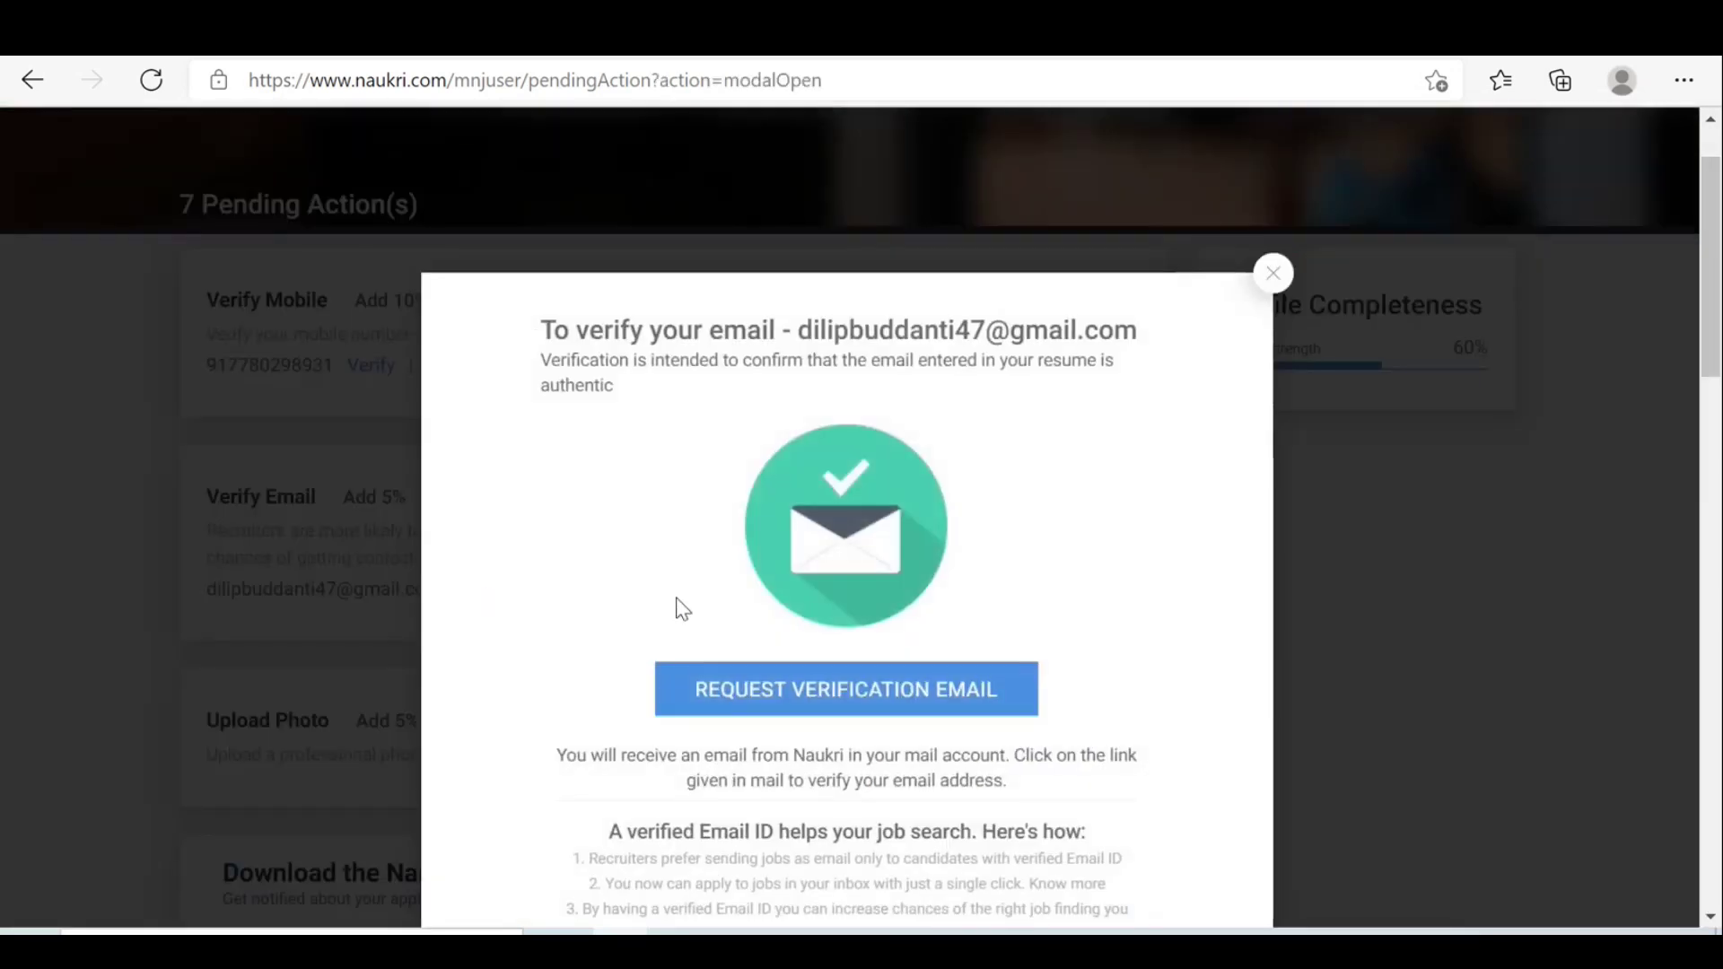
{"action": "left_click", "coordinate": [859, 702]}
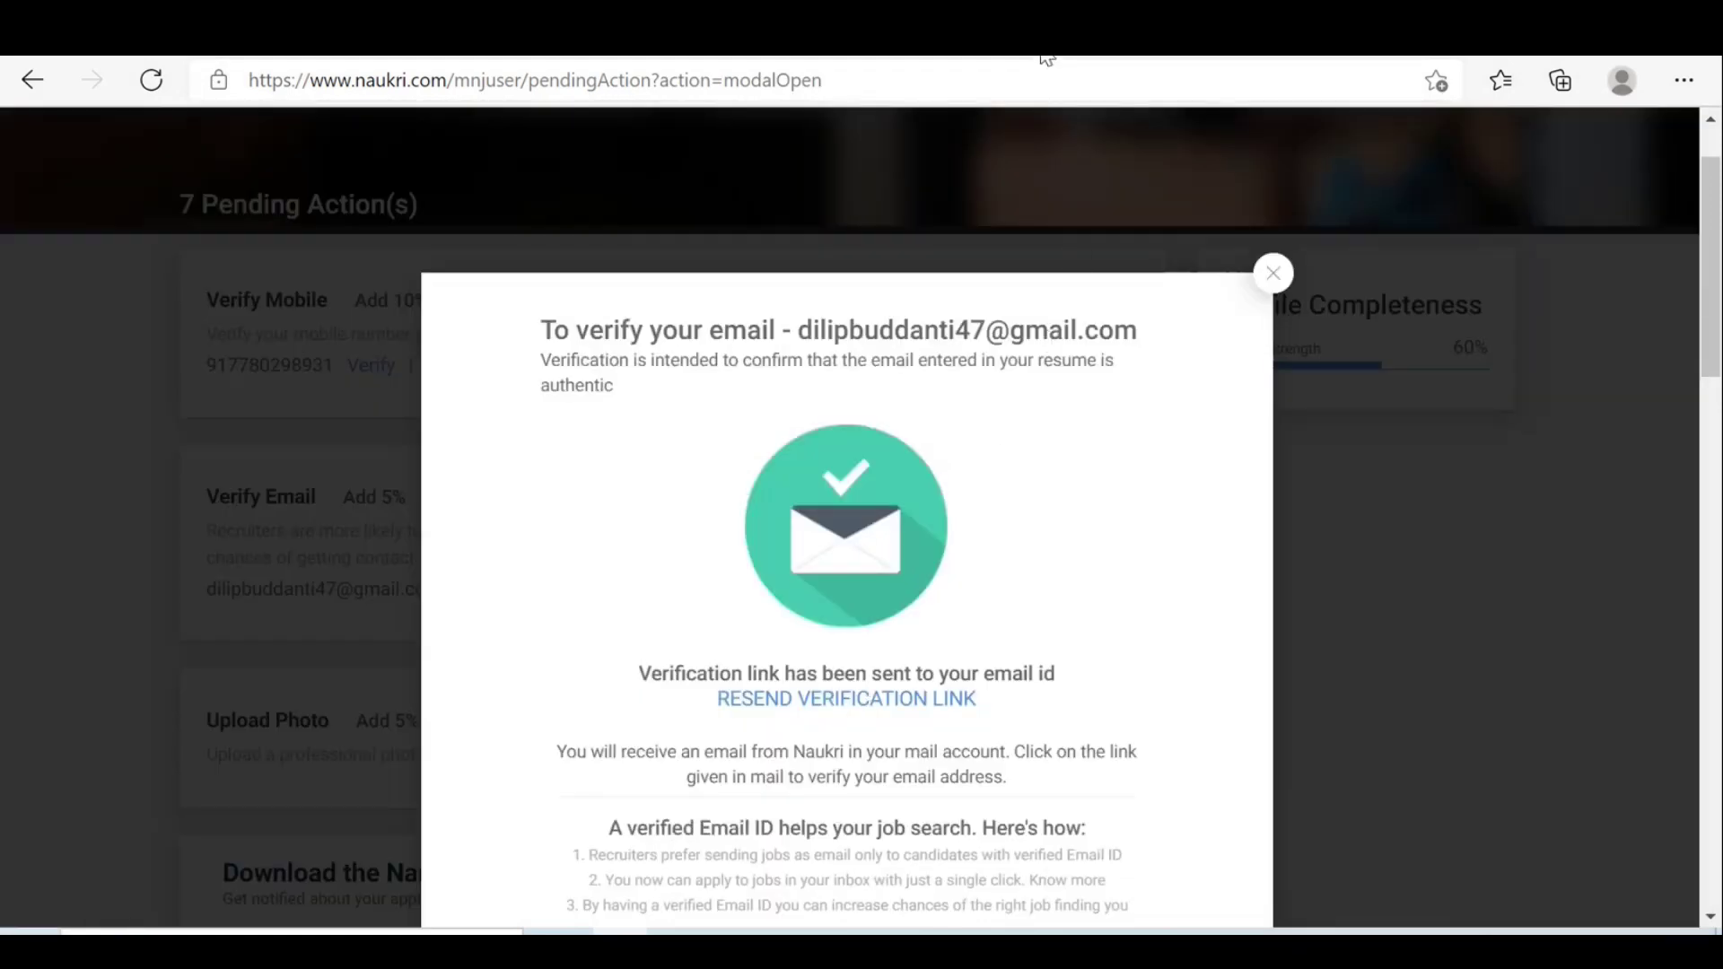
{"action": "key", "text": "ctrl+t"}
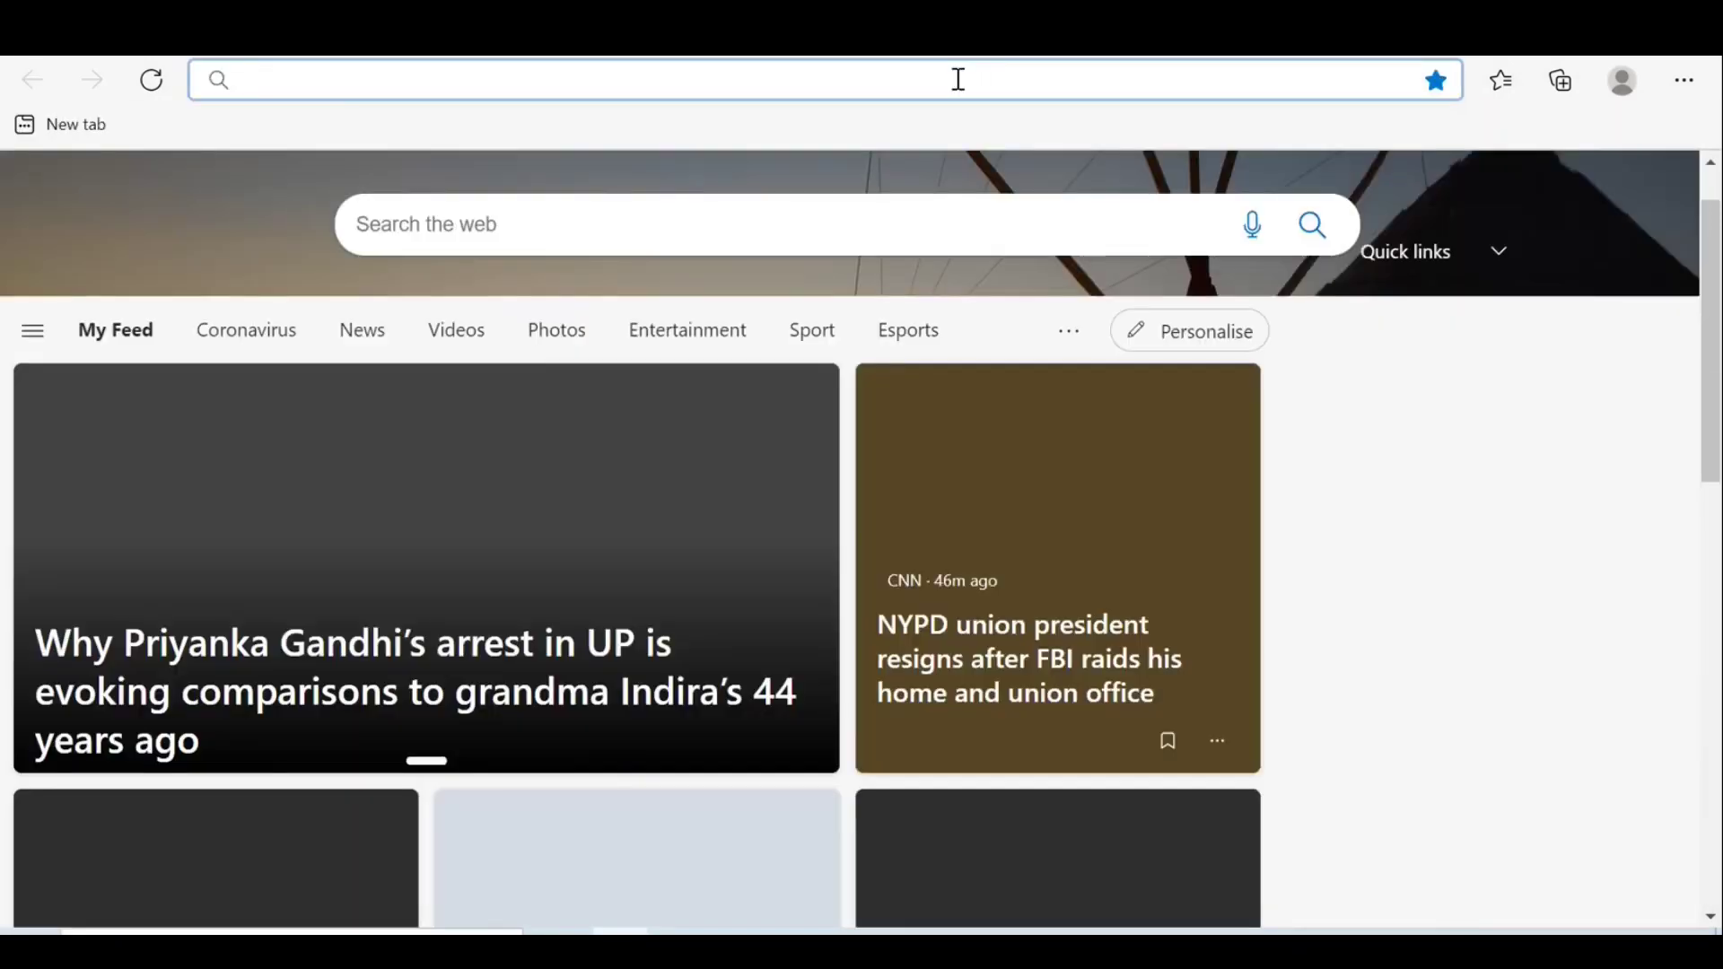
Search the web for 'email' in Edge and open Google Mail from the results.
{"action": "left_click", "coordinate": [950, 83]}
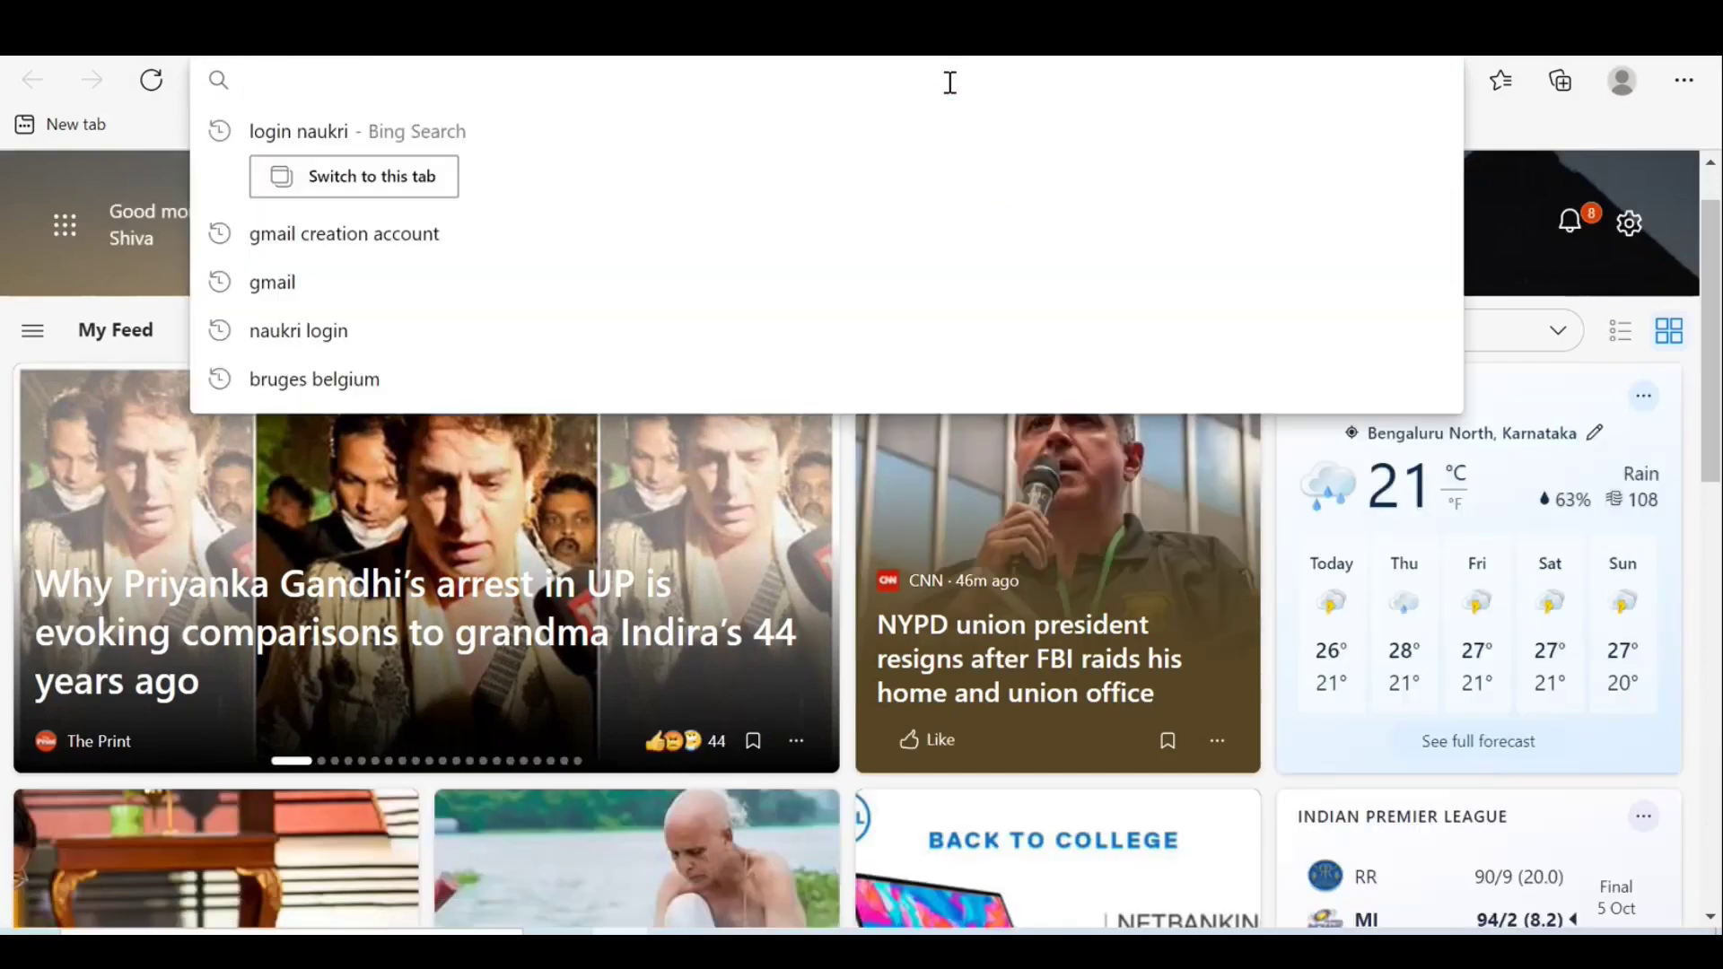
{"action": "type", "text": "em"}
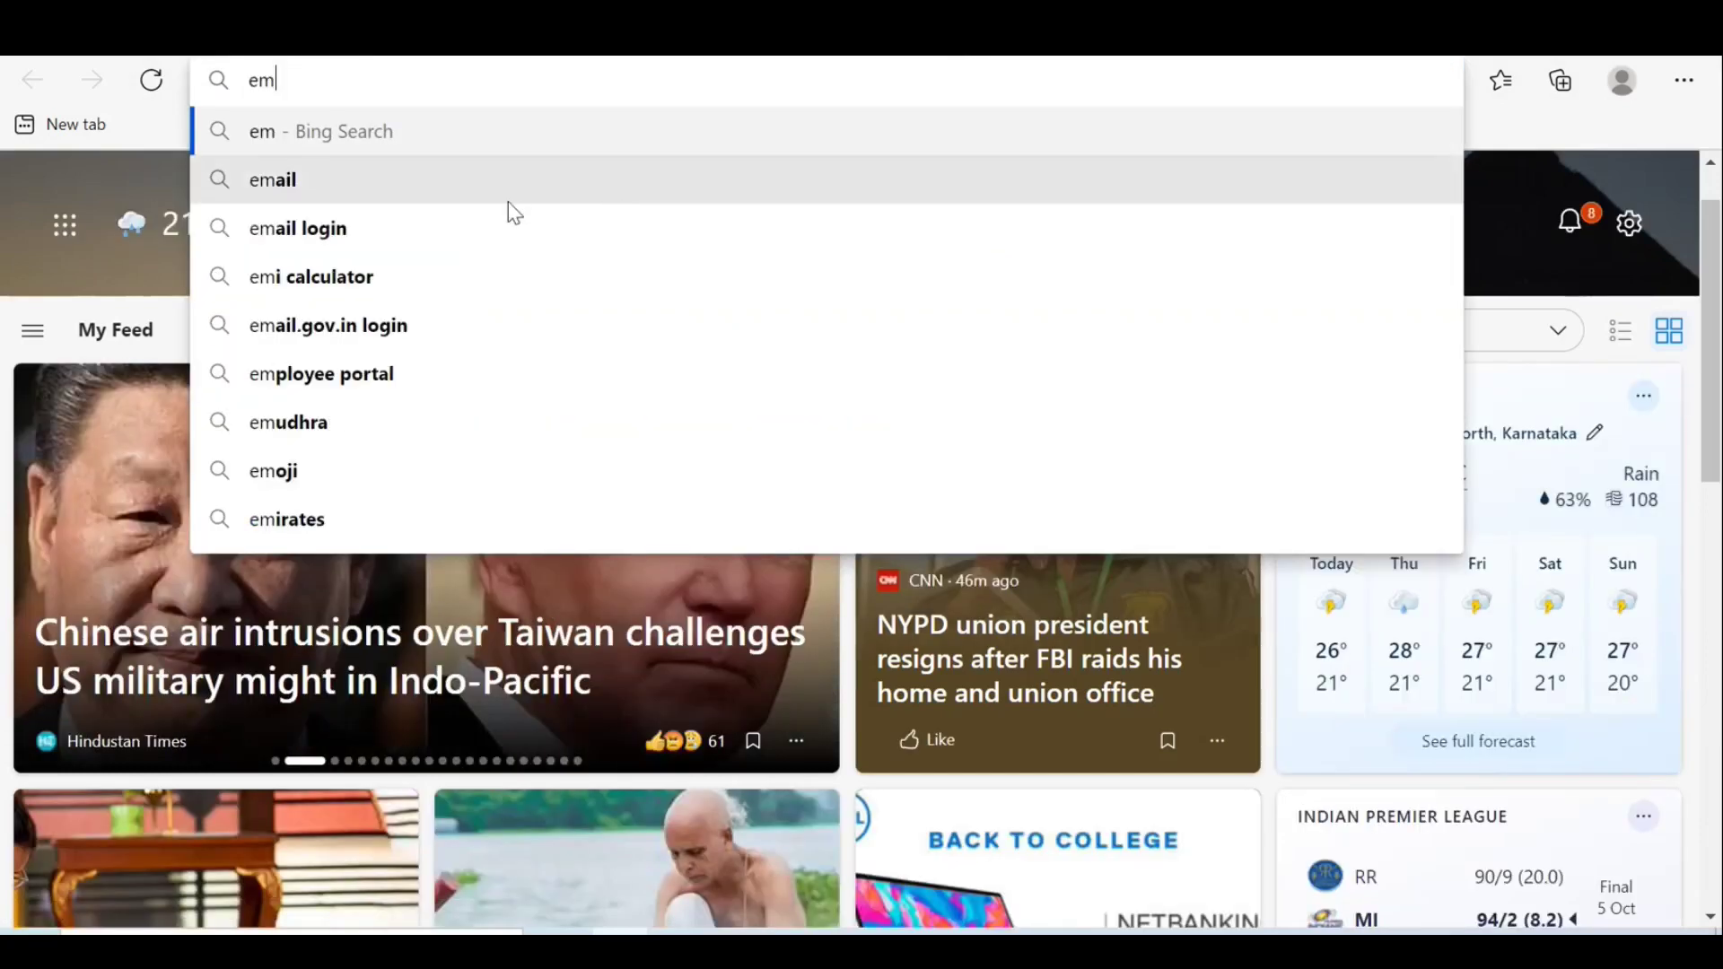
{"action": "left_click", "coordinate": [460, 197]}
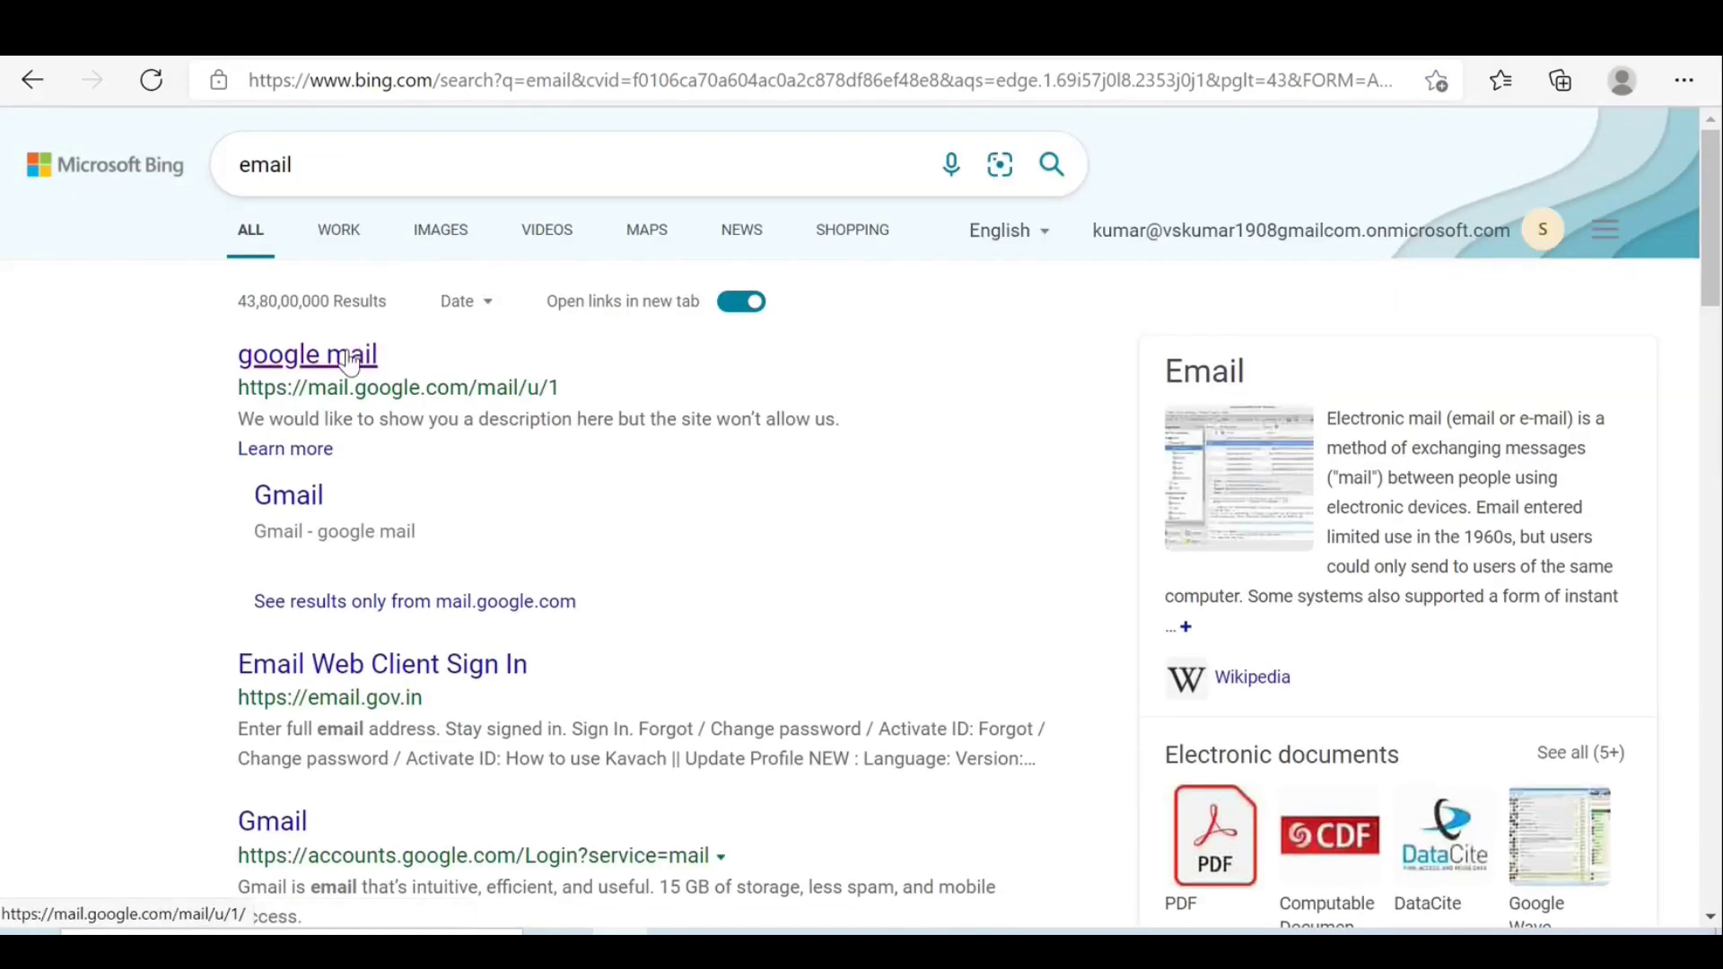
{"action": "left_click", "coordinate": [350, 359]}
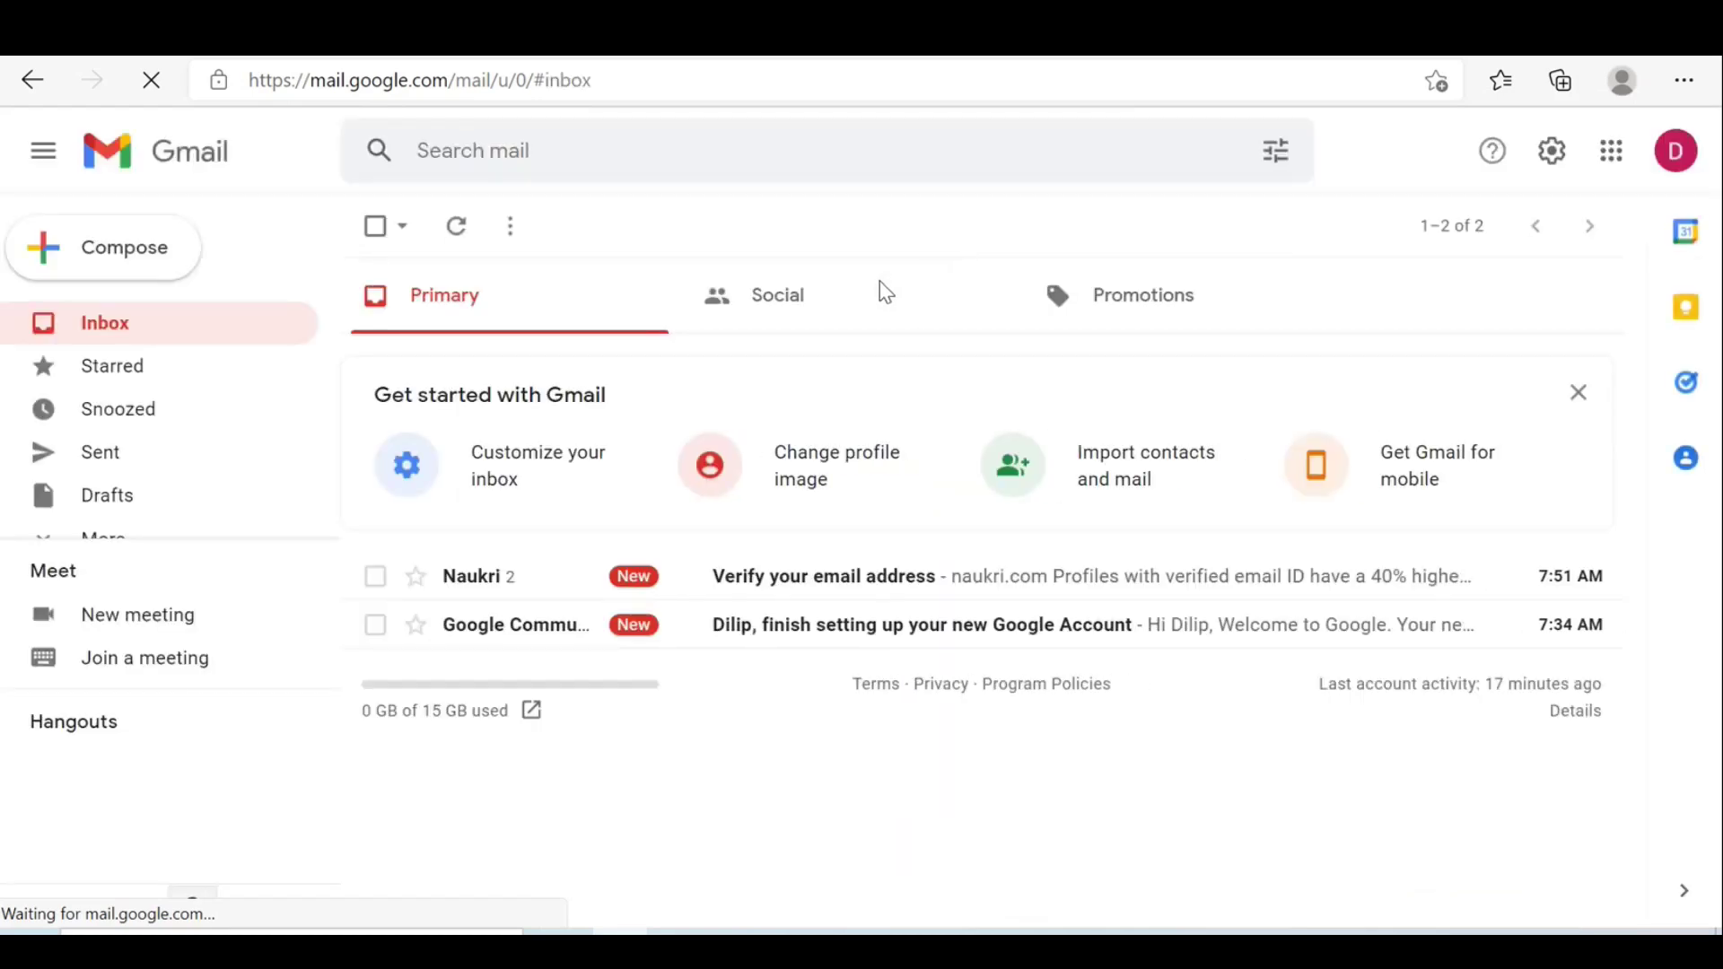
Open Naukri's 'Verify your email address' message and follow its VERIFY YOUR EMAIL ID link.
{"action": "left_click", "coordinate": [828, 579]}
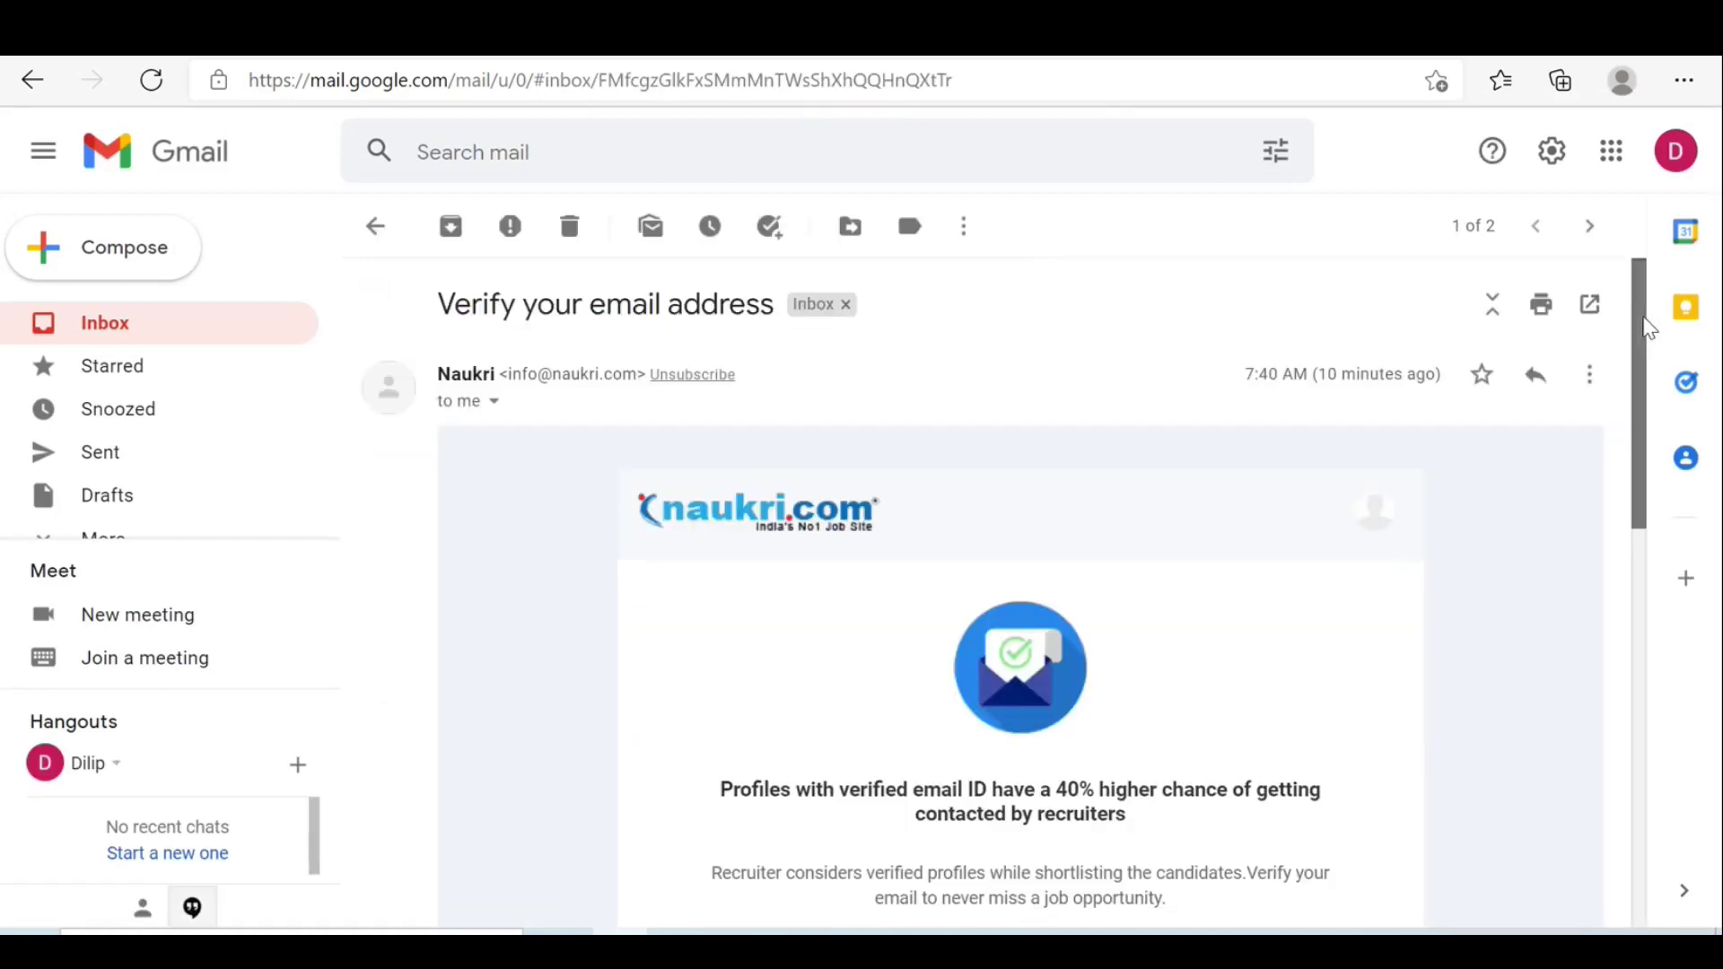
{"action": "left_click_drag", "start_coordinate": [1645, 323], "coordinate": [1626, 434]}
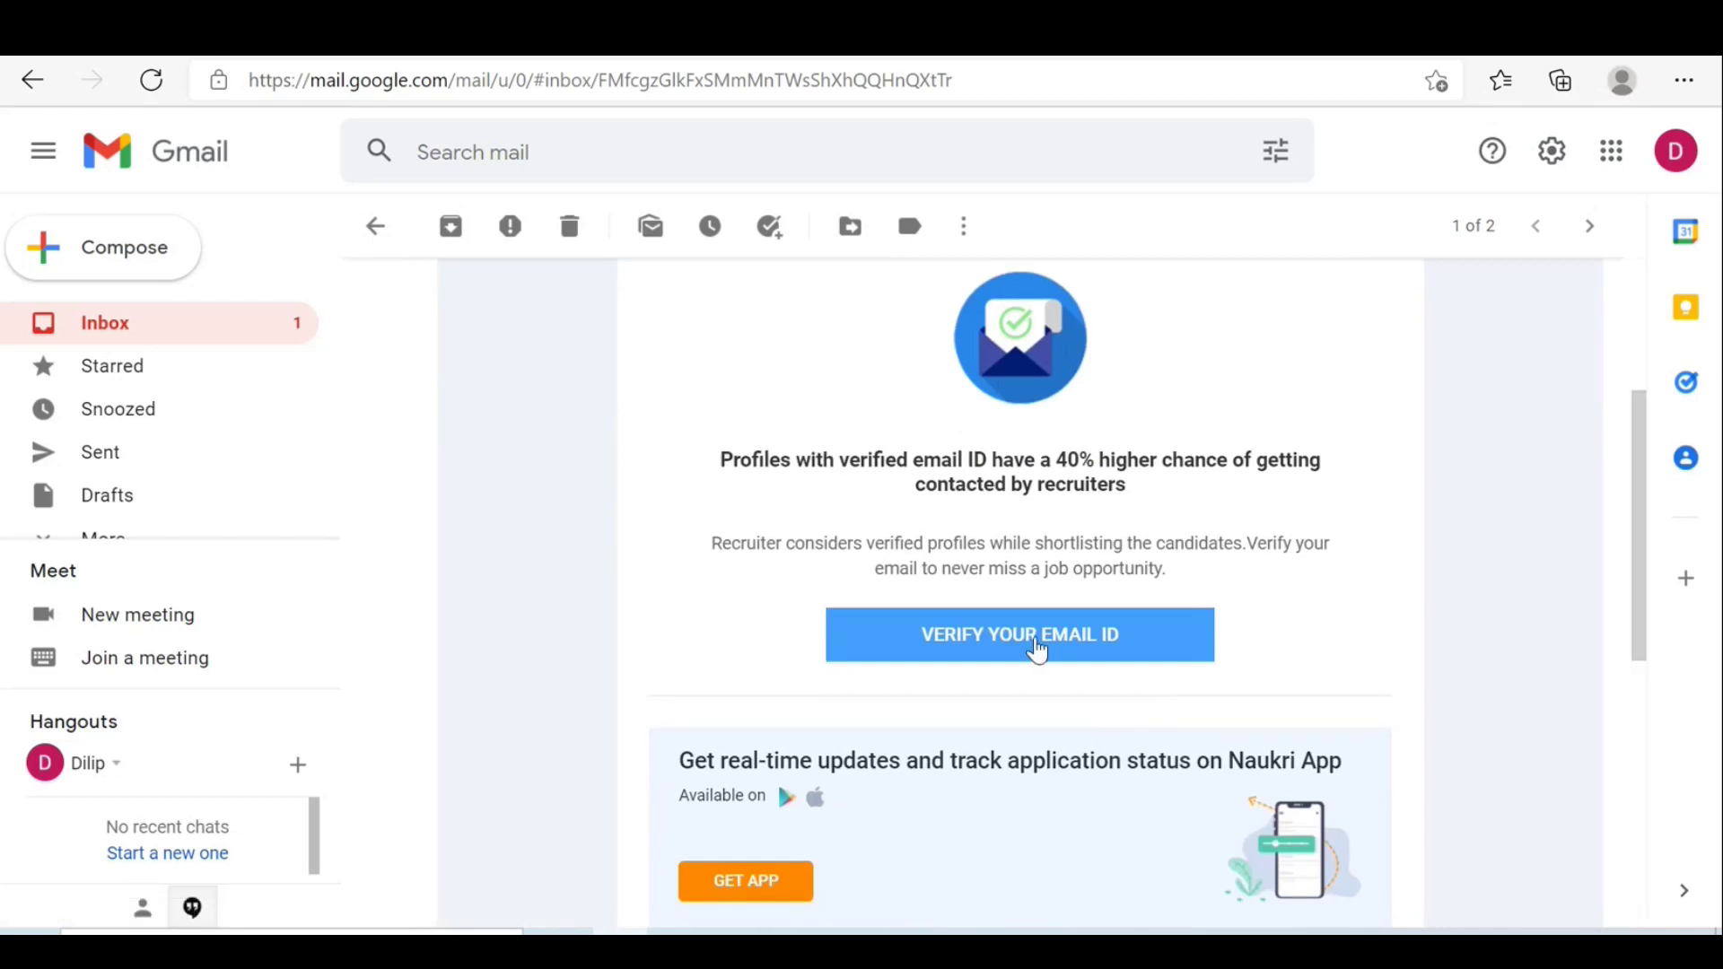
{"action": "left_click", "coordinate": [1033, 639]}
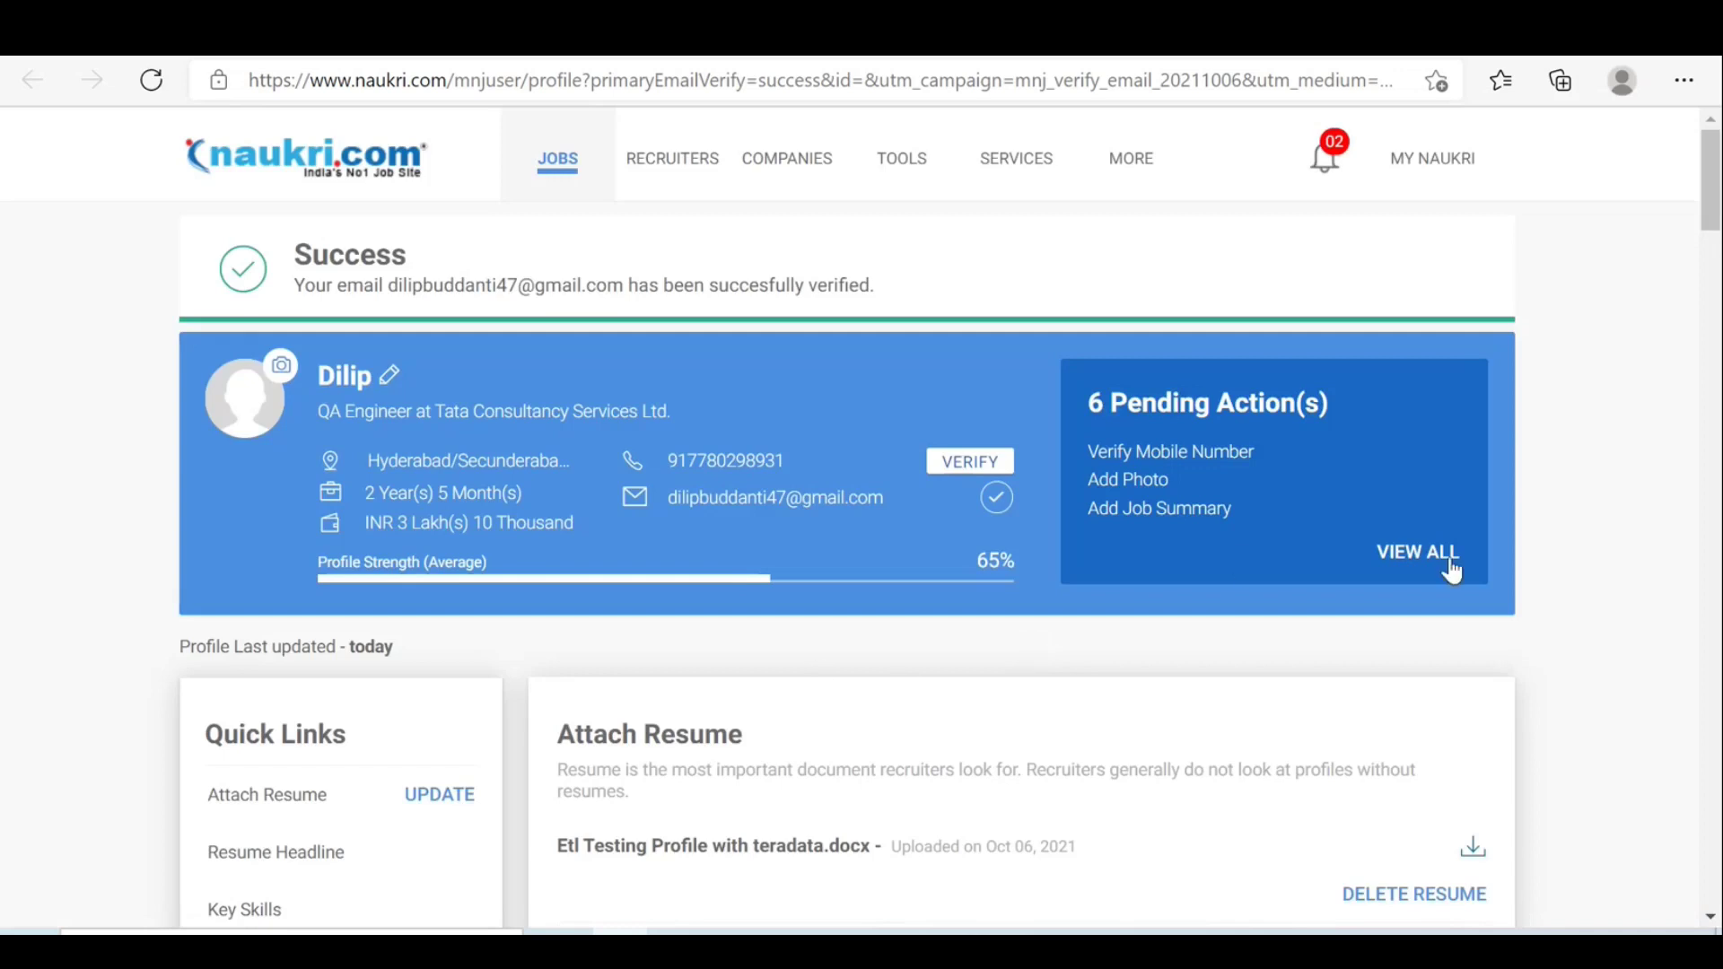
Scroll the Naukri profile down and open the empty Profile Summary editor.
{"action": "left_click_drag", "start_coordinate": [1710, 189], "coordinate": [1716, 320]}
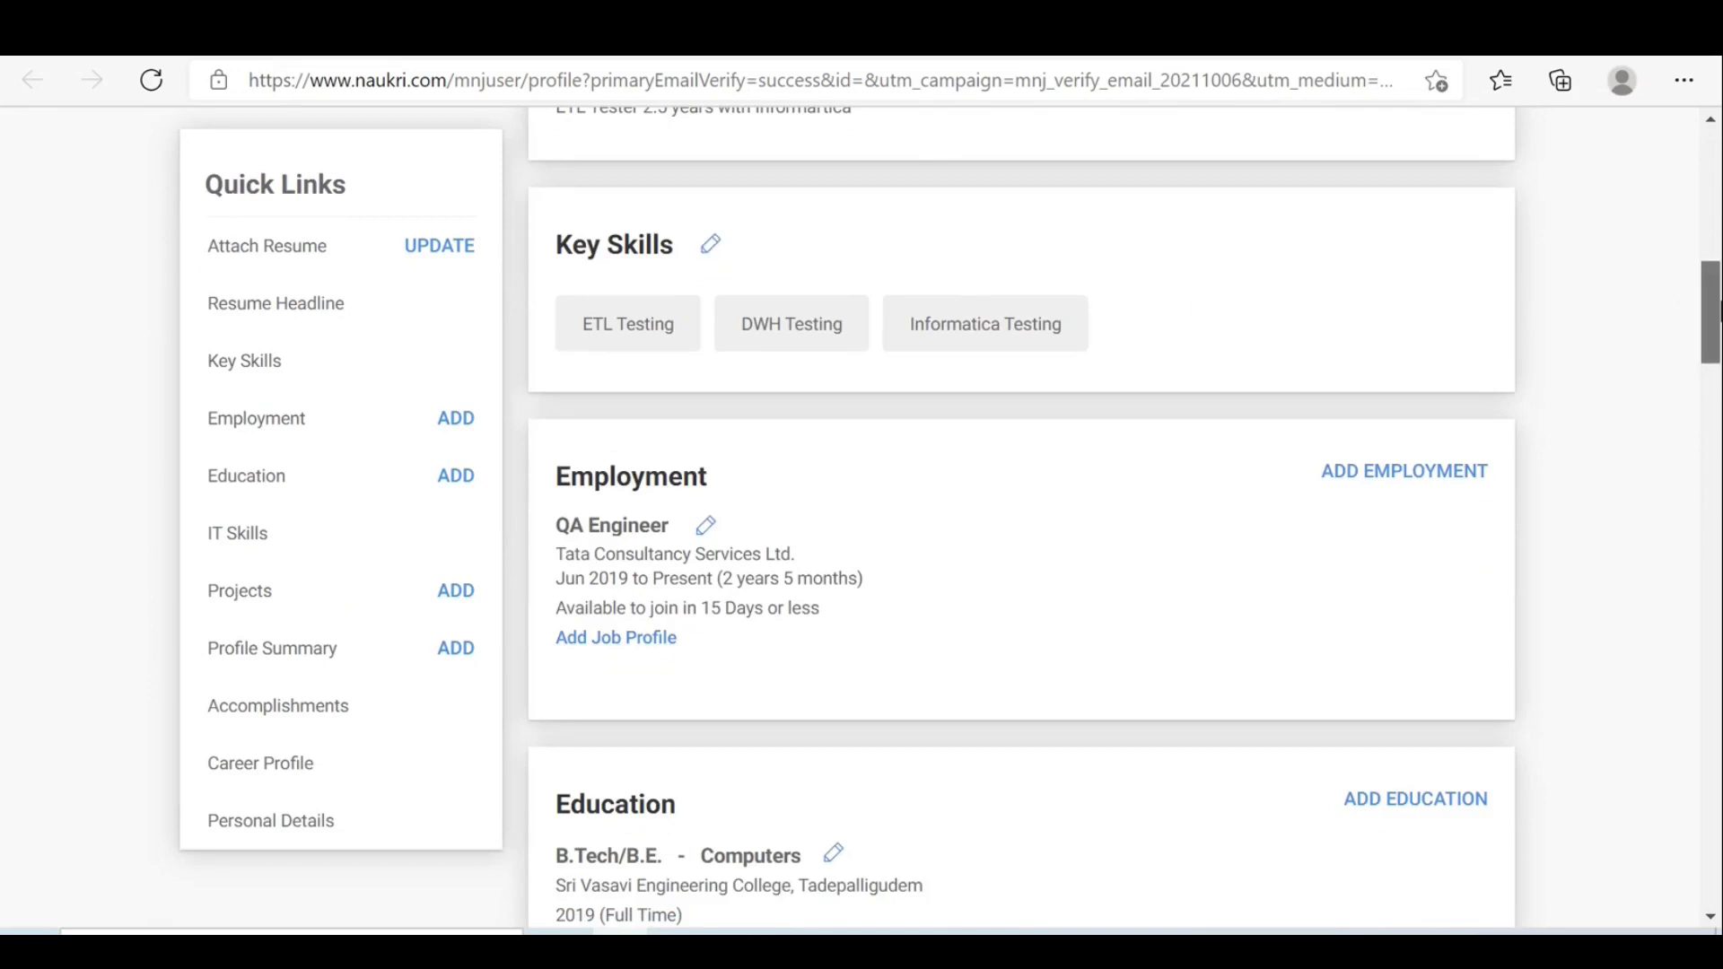
{"action": "left_click_drag", "start_coordinate": [1710, 312], "coordinate": [1710, 454]}
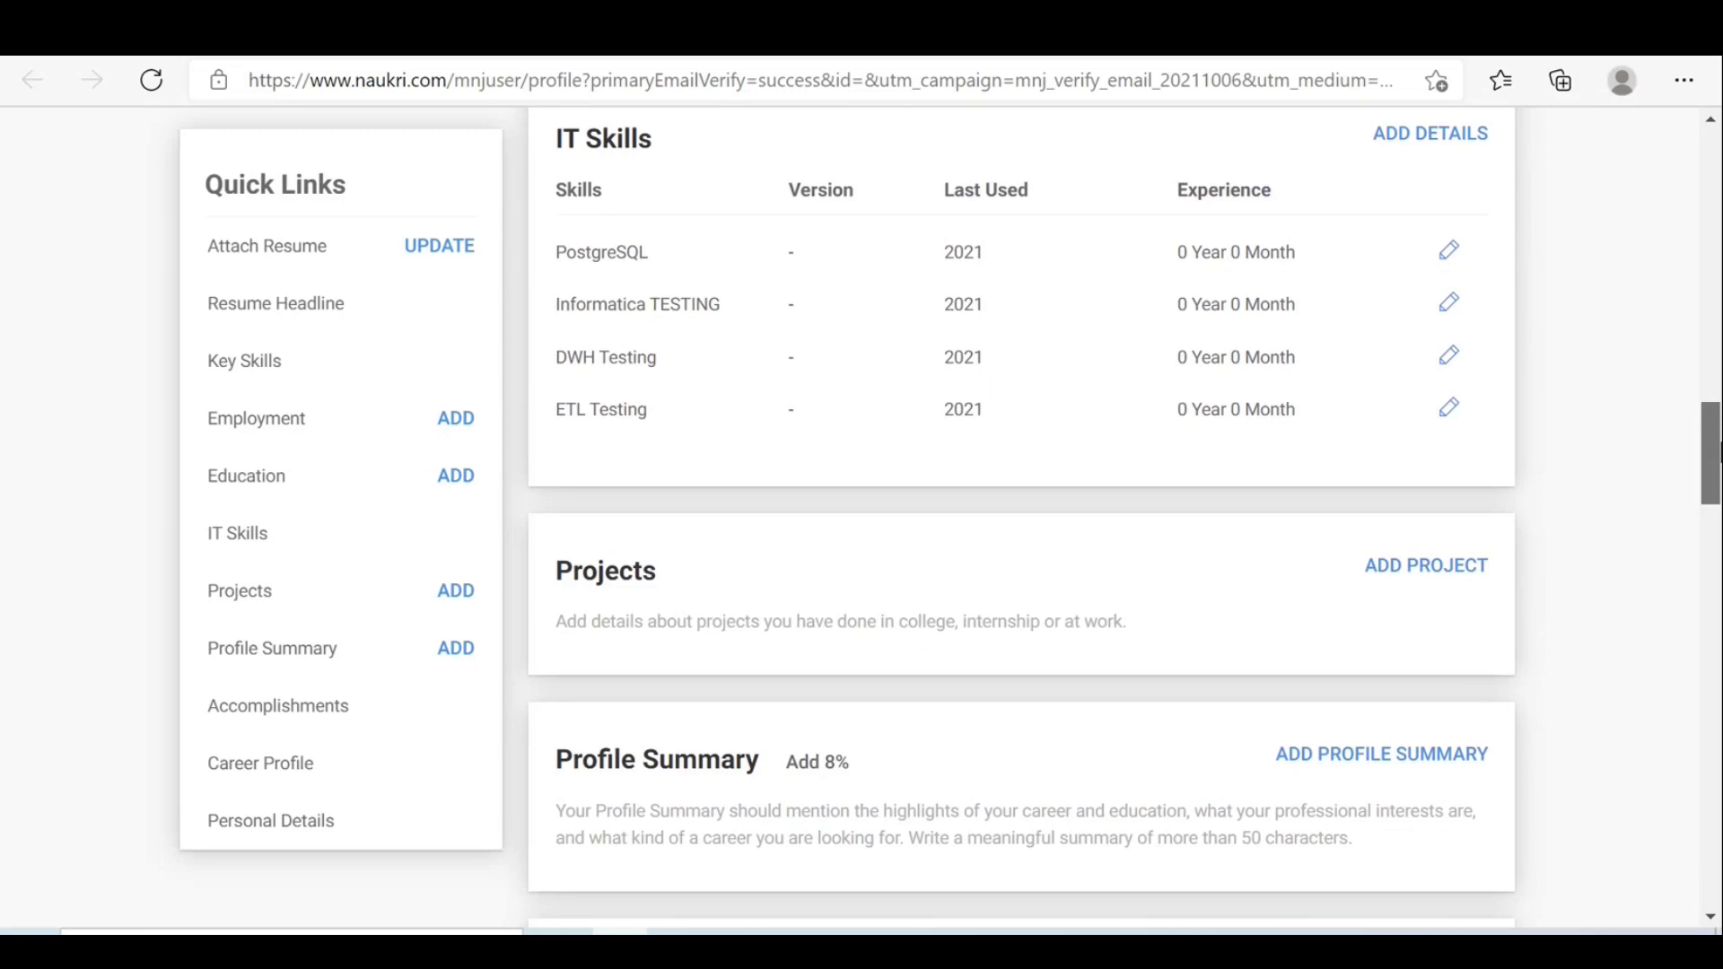
{"action": "scroll", "coordinate": [1401, 436], "scroll_direction": "down", "scroll_amount": 2}
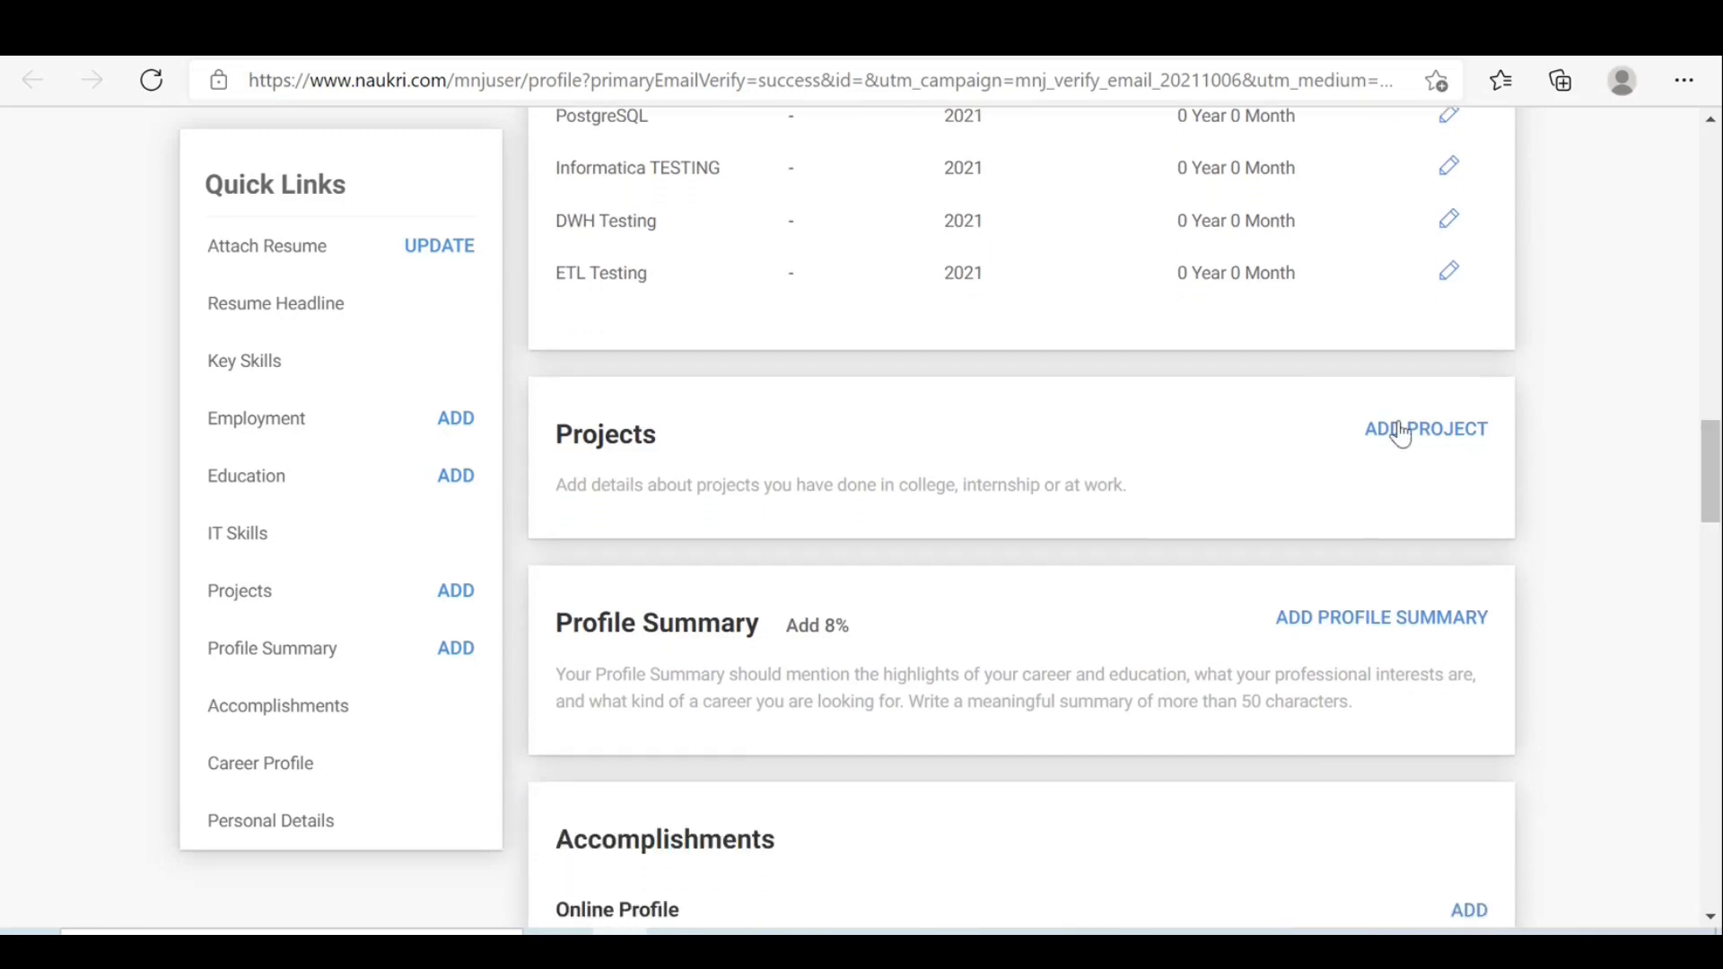
{"action": "left_click", "coordinate": [1362, 619]}
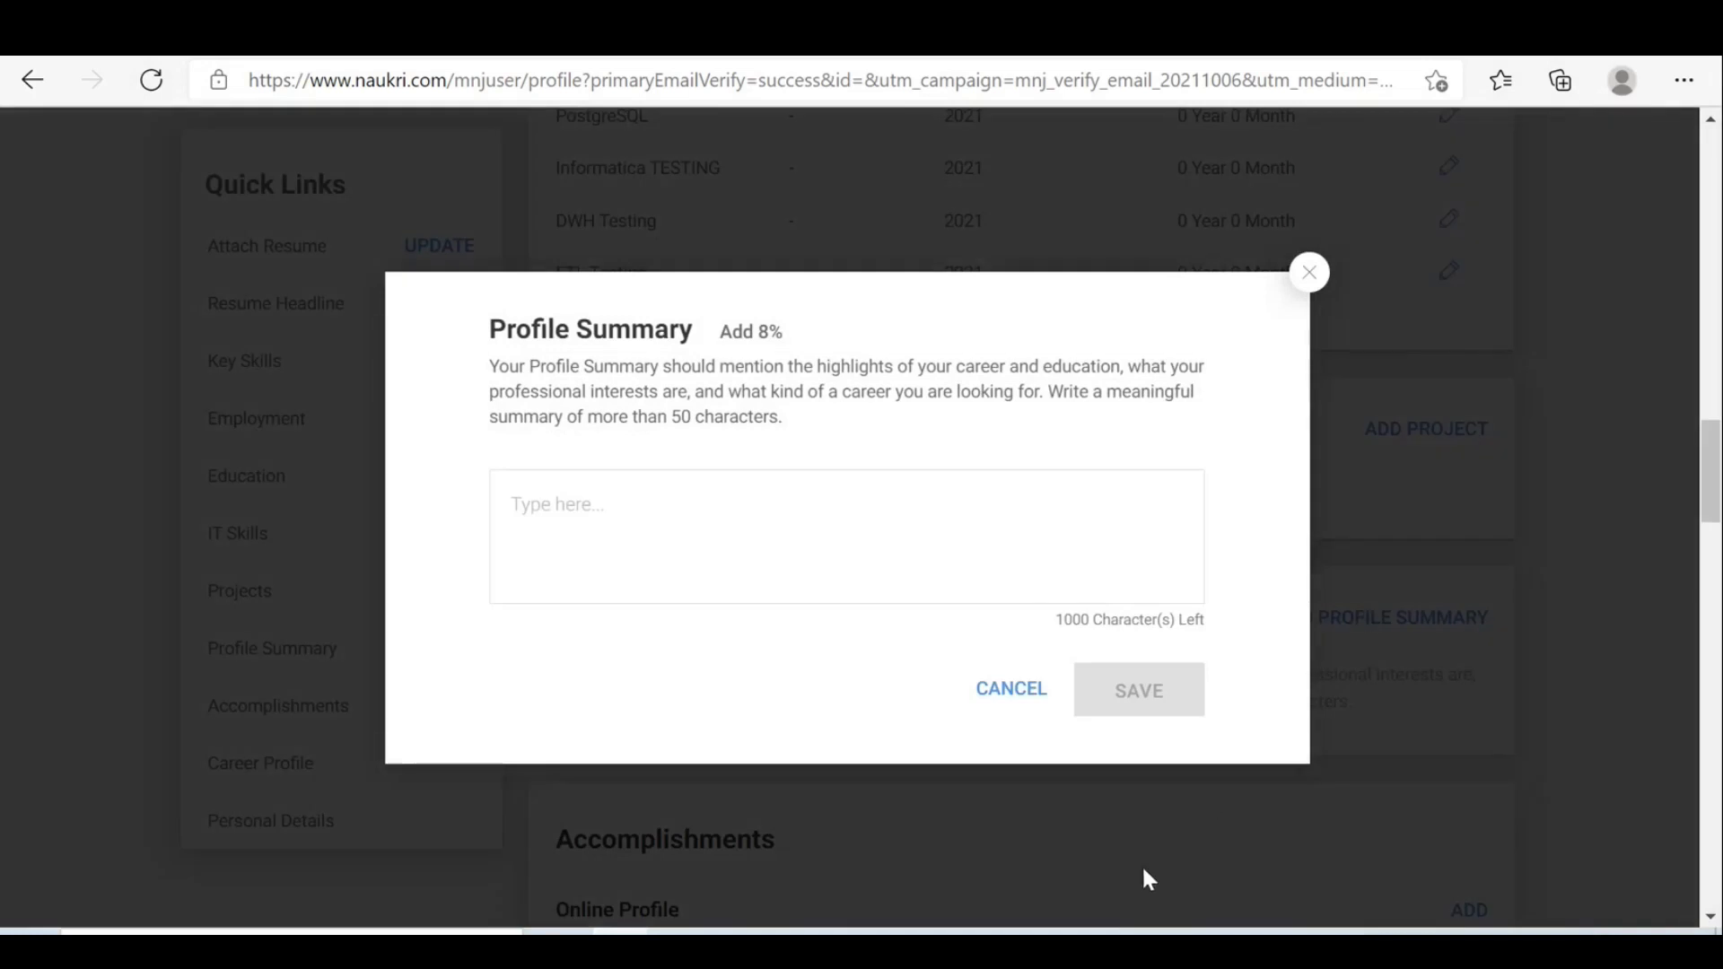
Bring the Word resume to the front showing its Professional Summary points.
{"action": "mouse_move", "coordinate": [1066, 933]}
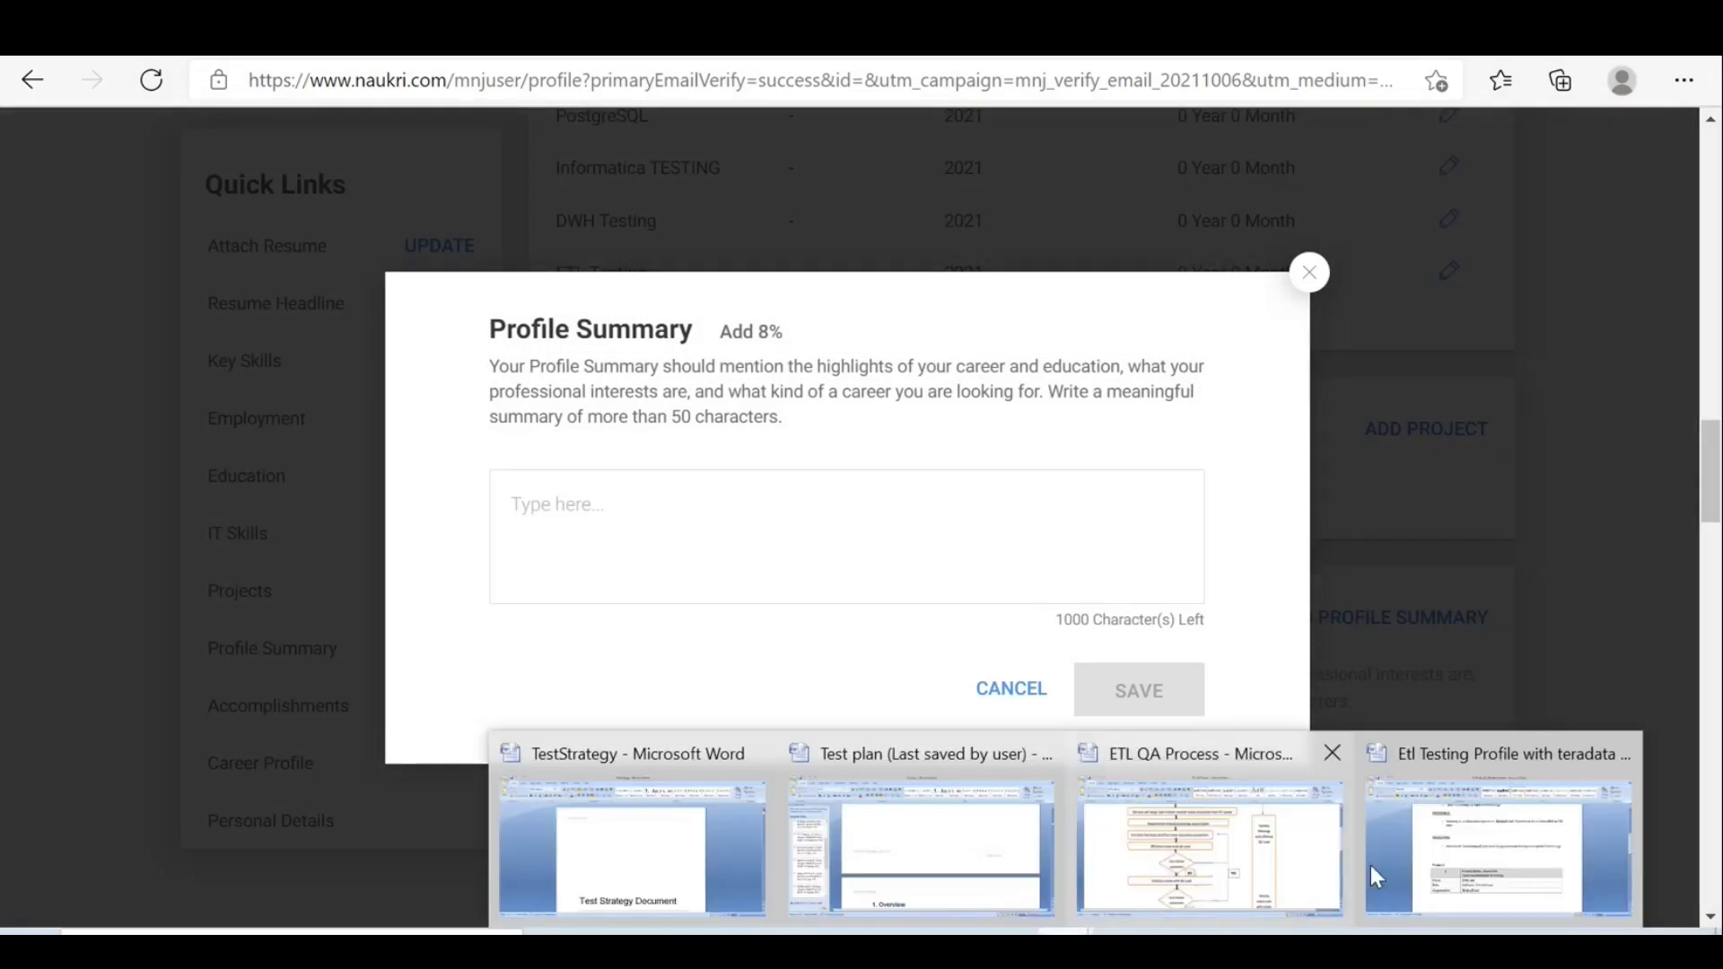
{"action": "left_click", "coordinate": [1476, 837]}
{"action": "left_click_drag", "start_coordinate": [1711, 448], "coordinate": [1712, 216]}
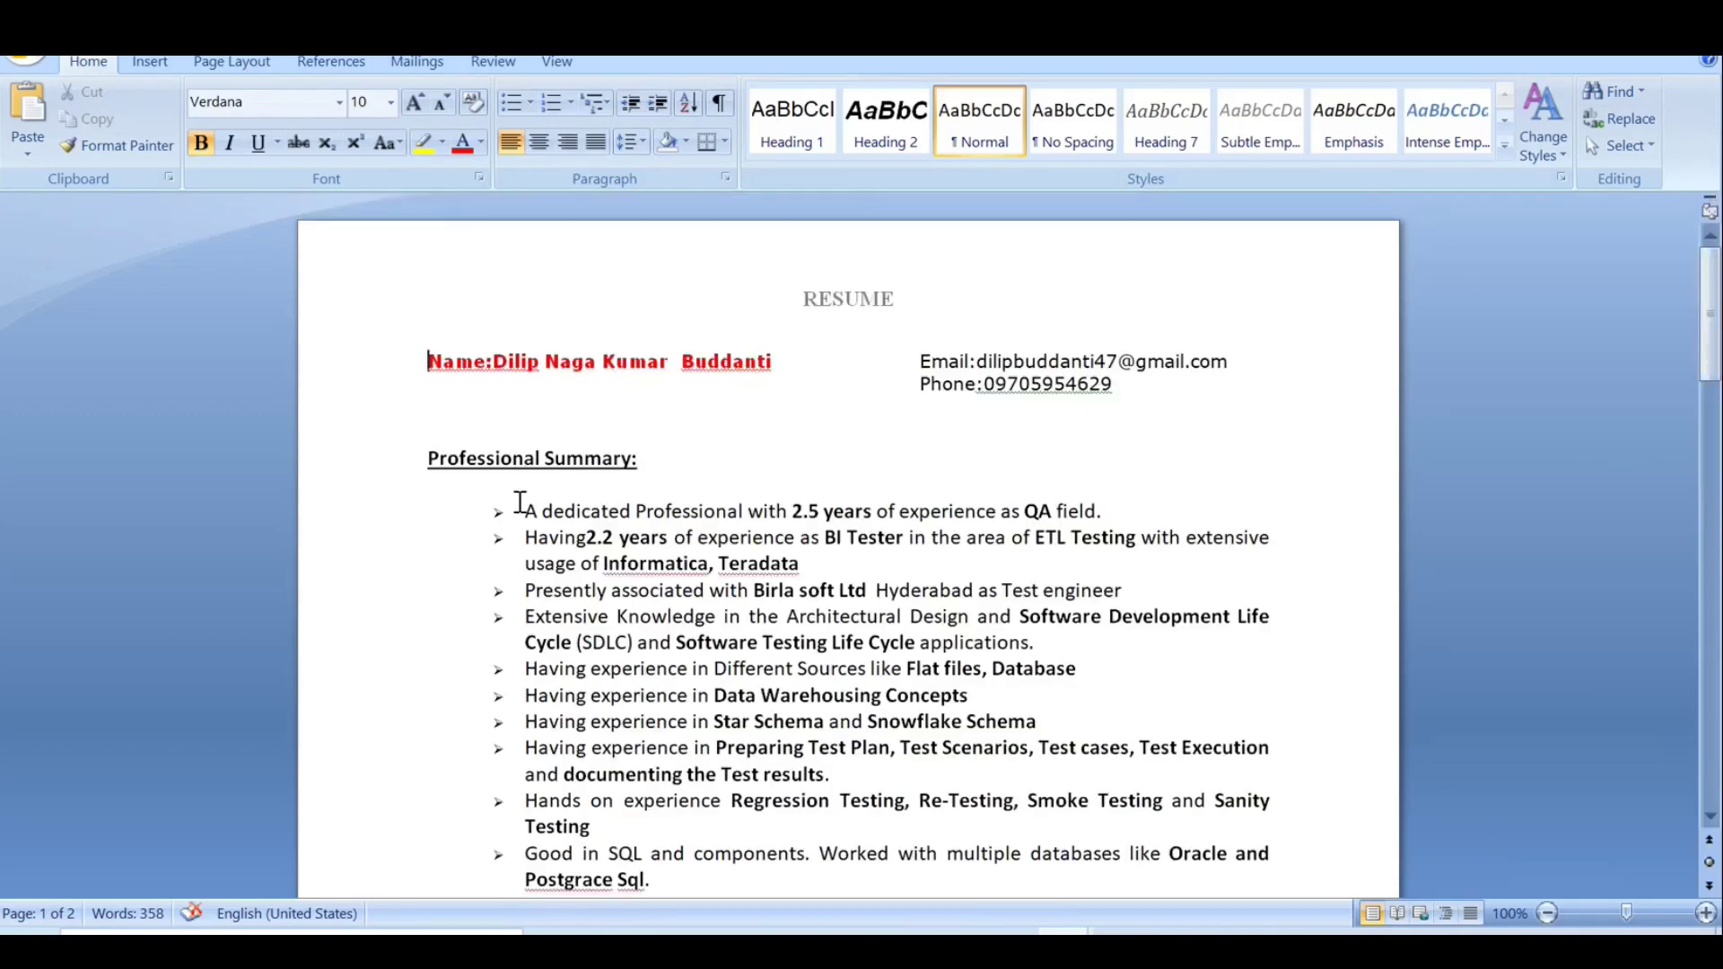
Copy the resume's Professional Summary bullets into Naukri's Profile Summary box and save it.
{"action": "left_click_drag", "start_coordinate": [524, 511], "coordinate": [865, 768]}
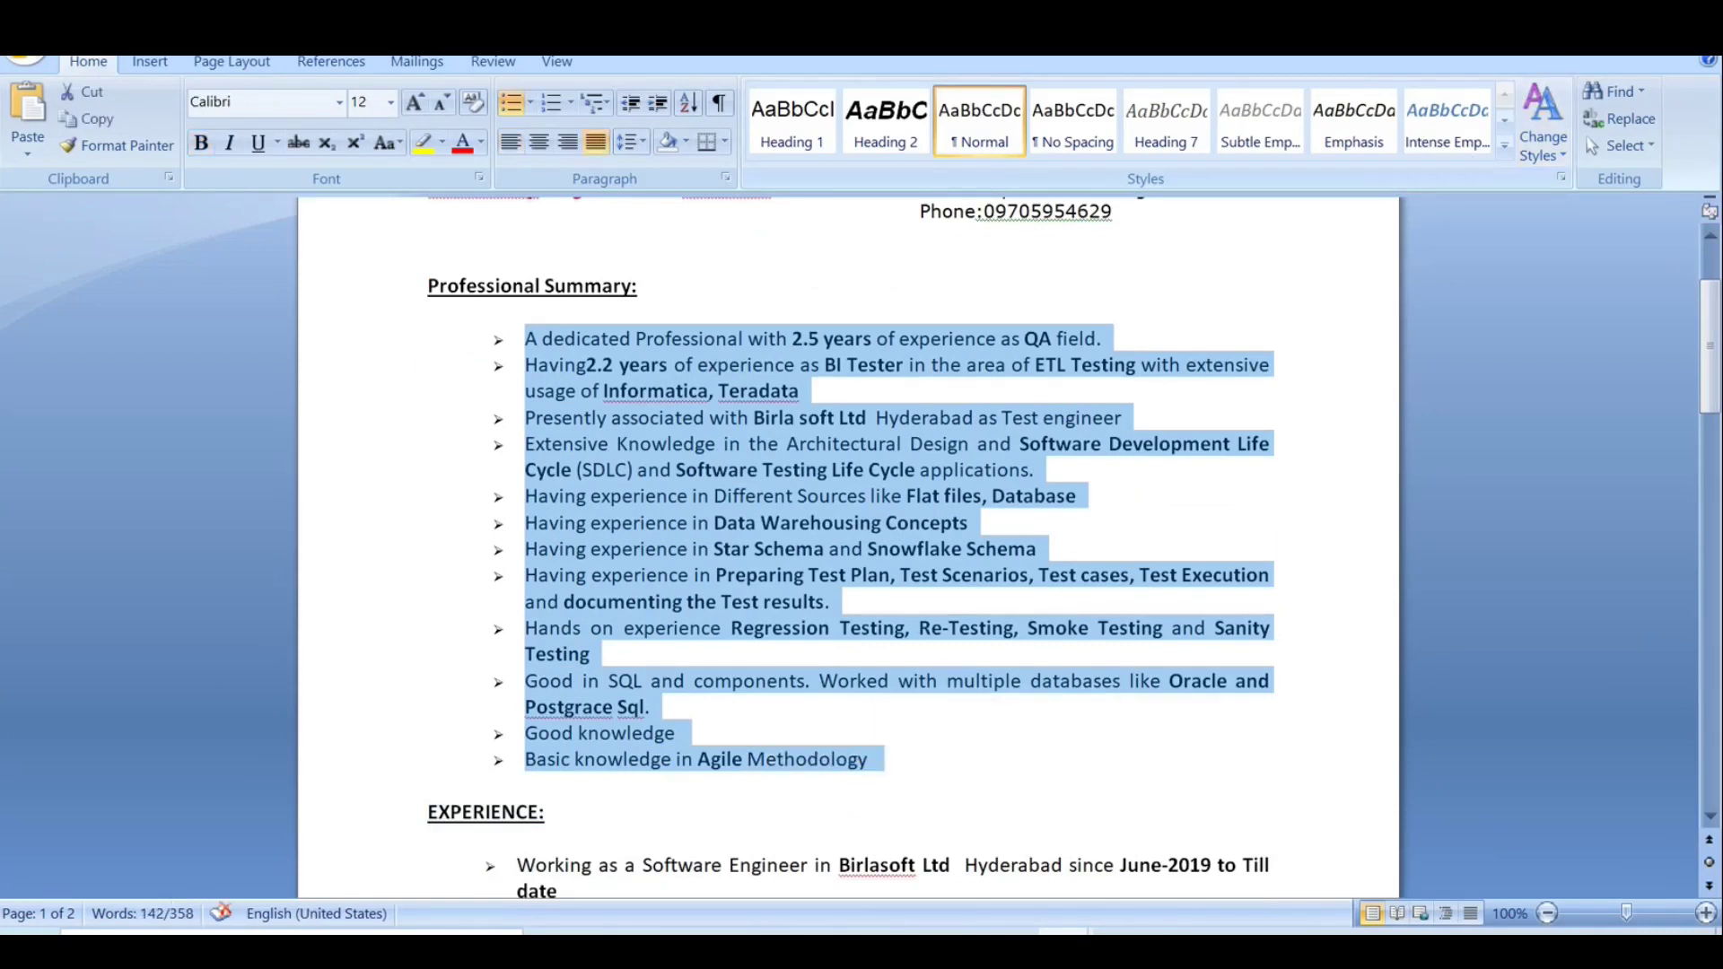
{"action": "key", "text": "alt+Tab"}
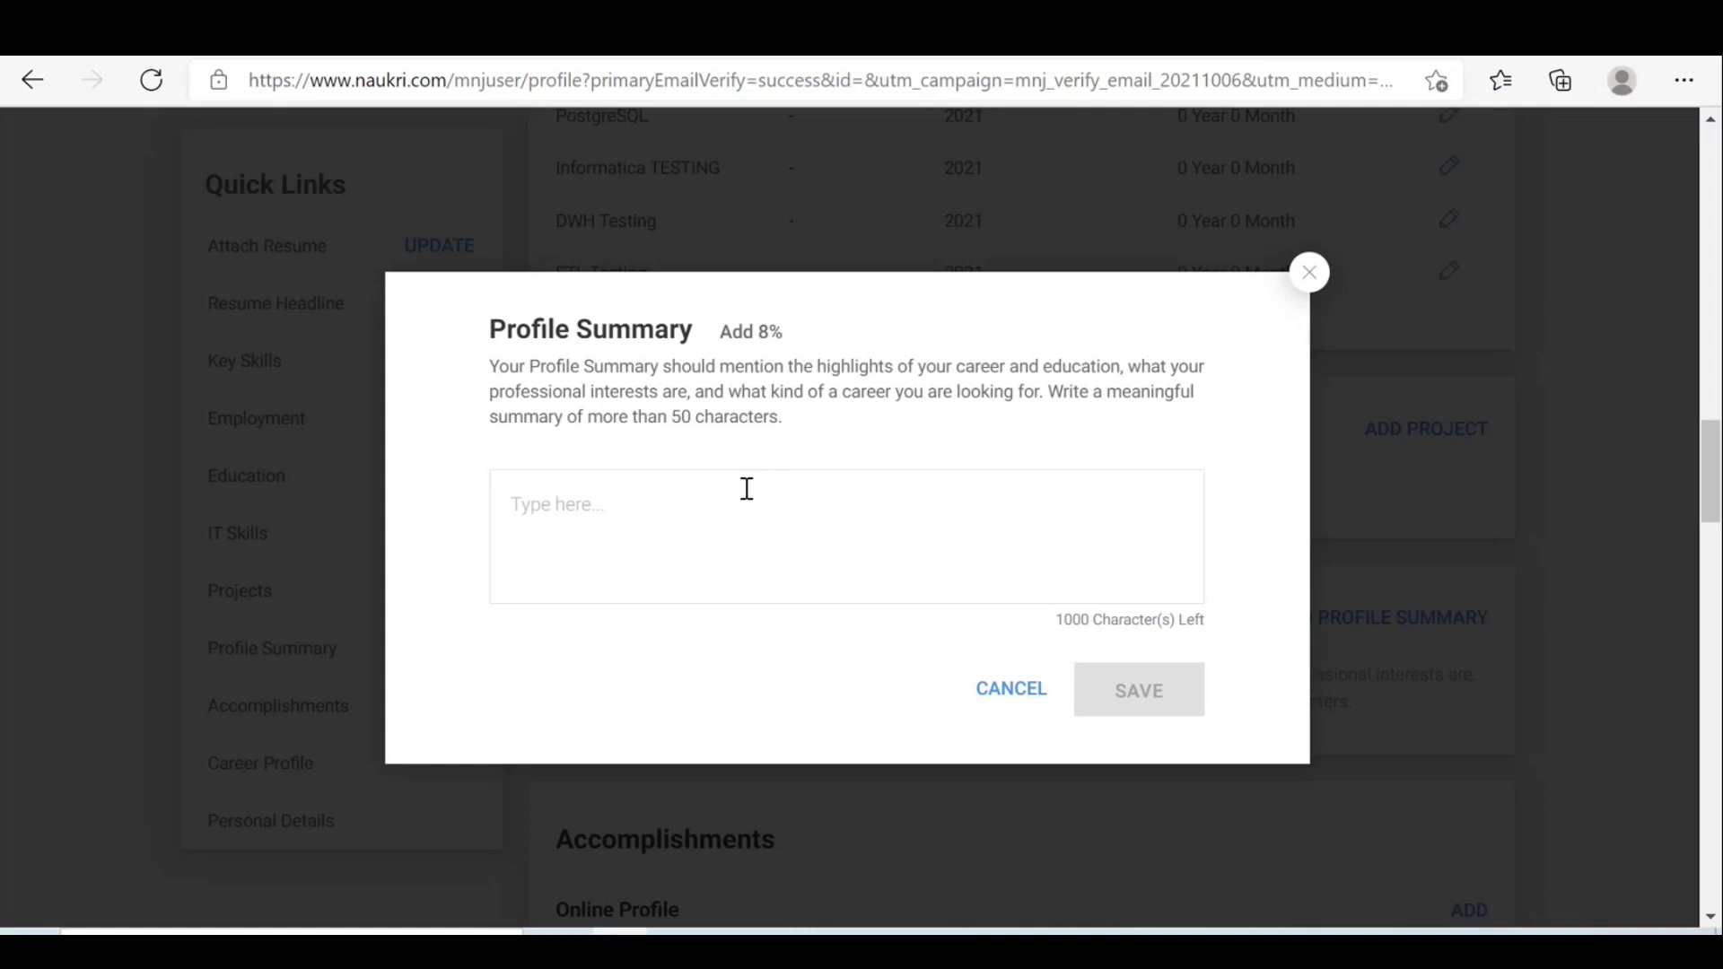
{"action": "left_click", "coordinate": [746, 489]}
{"action": "key", "text": "ctrl+v"}
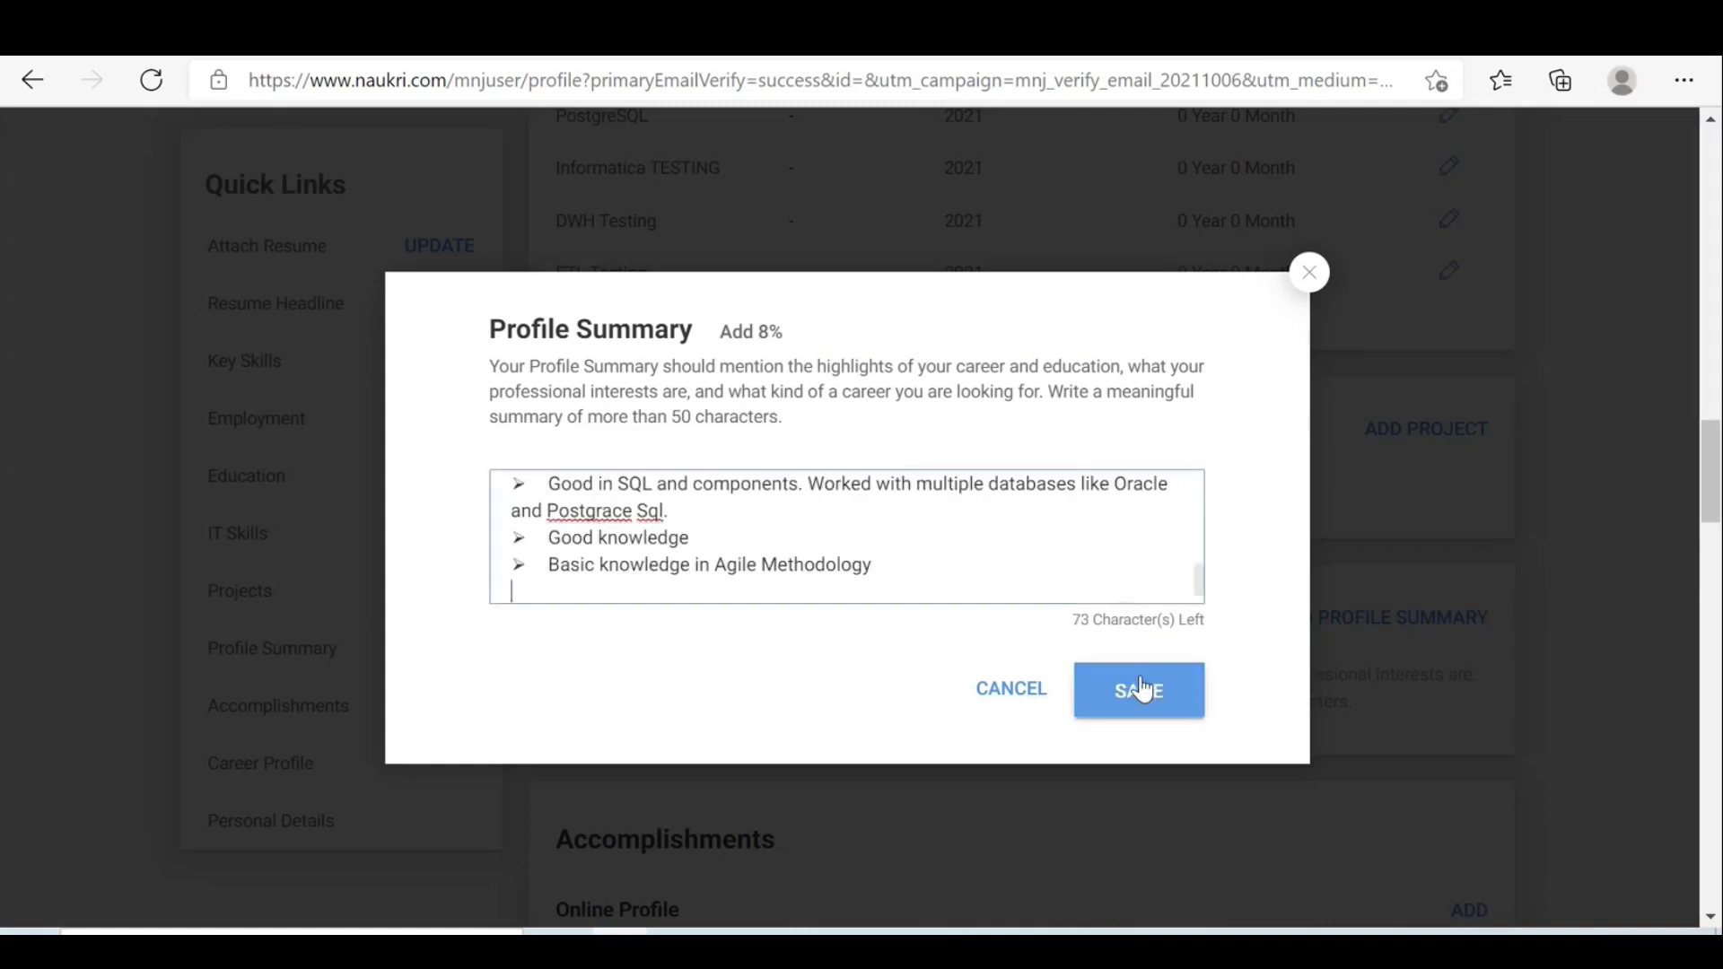
{"action": "left_click", "coordinate": [1139, 690]}
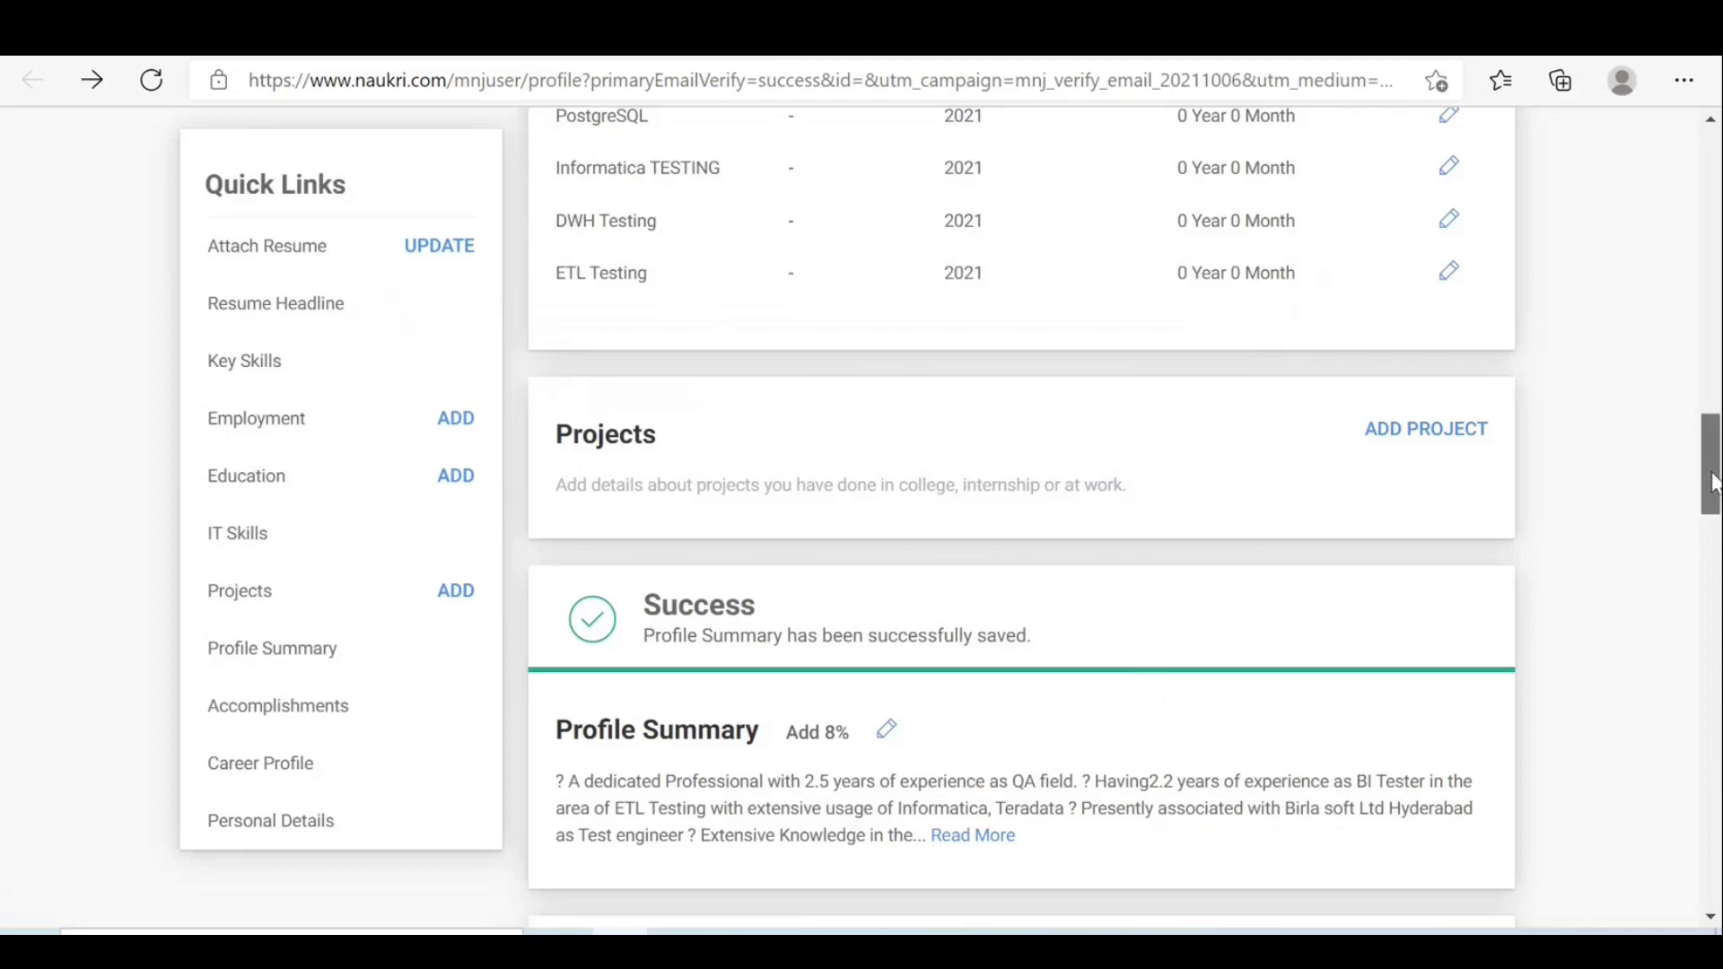
{"action": "left_click_drag", "start_coordinate": [1708, 487], "coordinate": [1688, 652]}
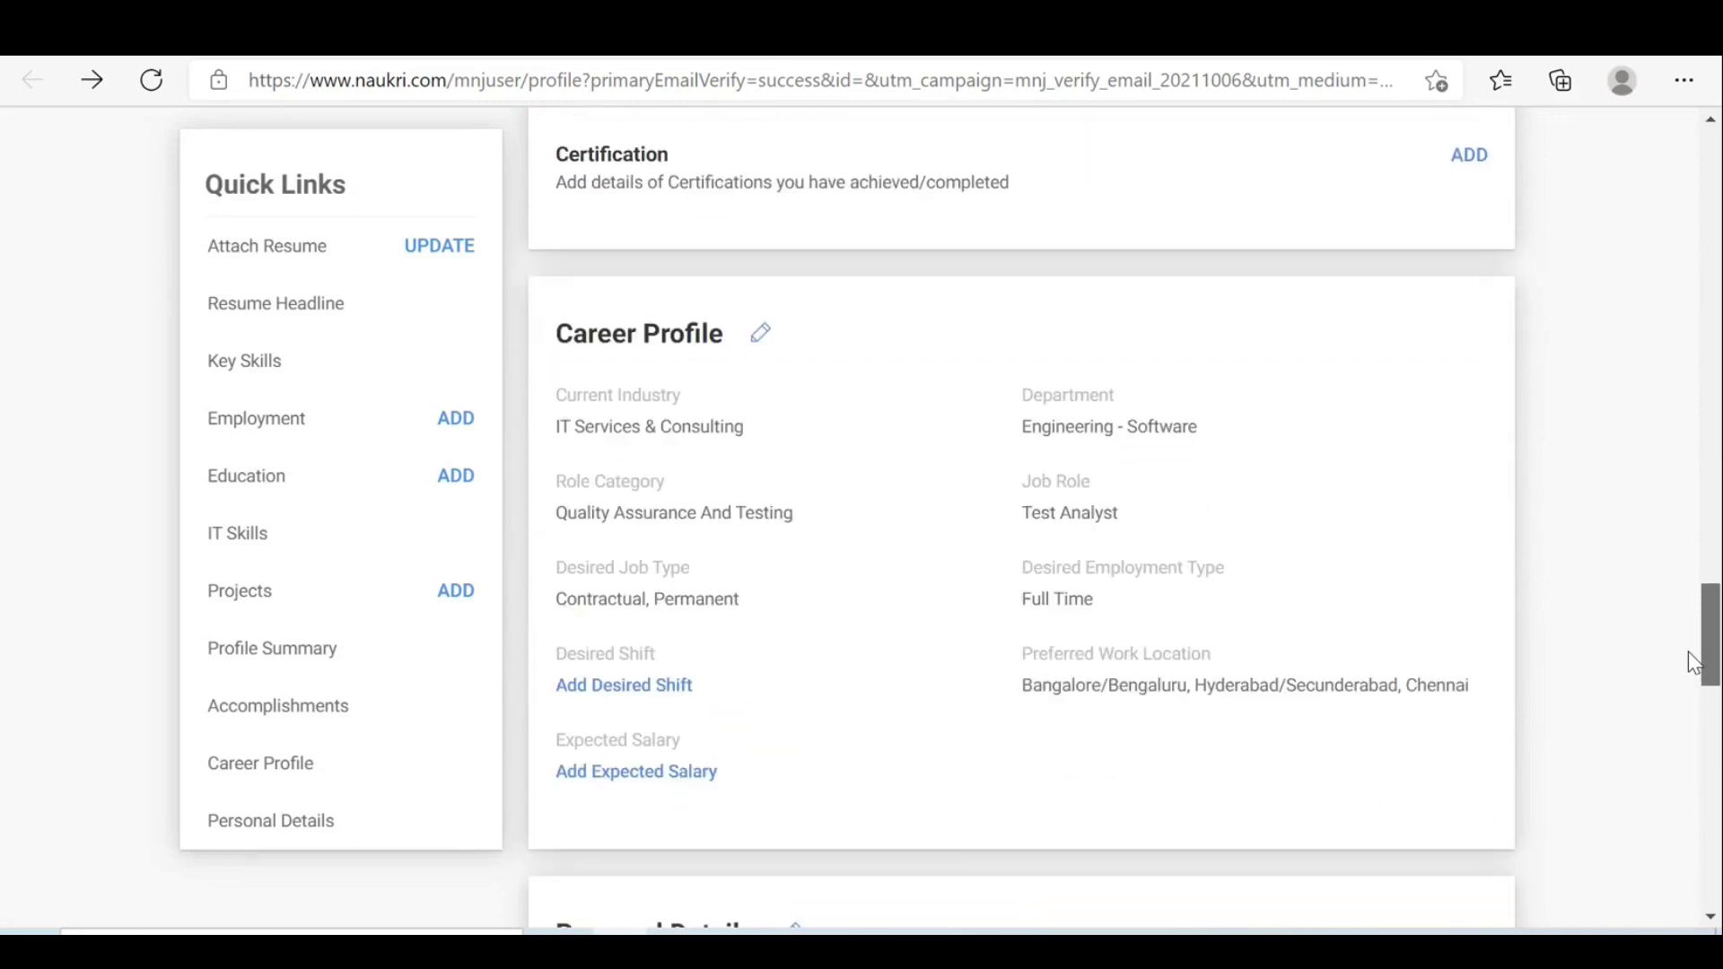
Scroll the profile page past Career Profile down to the Personal Details section.
{"action": "left_click_drag", "start_coordinate": [1688, 652], "coordinate": [1687, 666]}
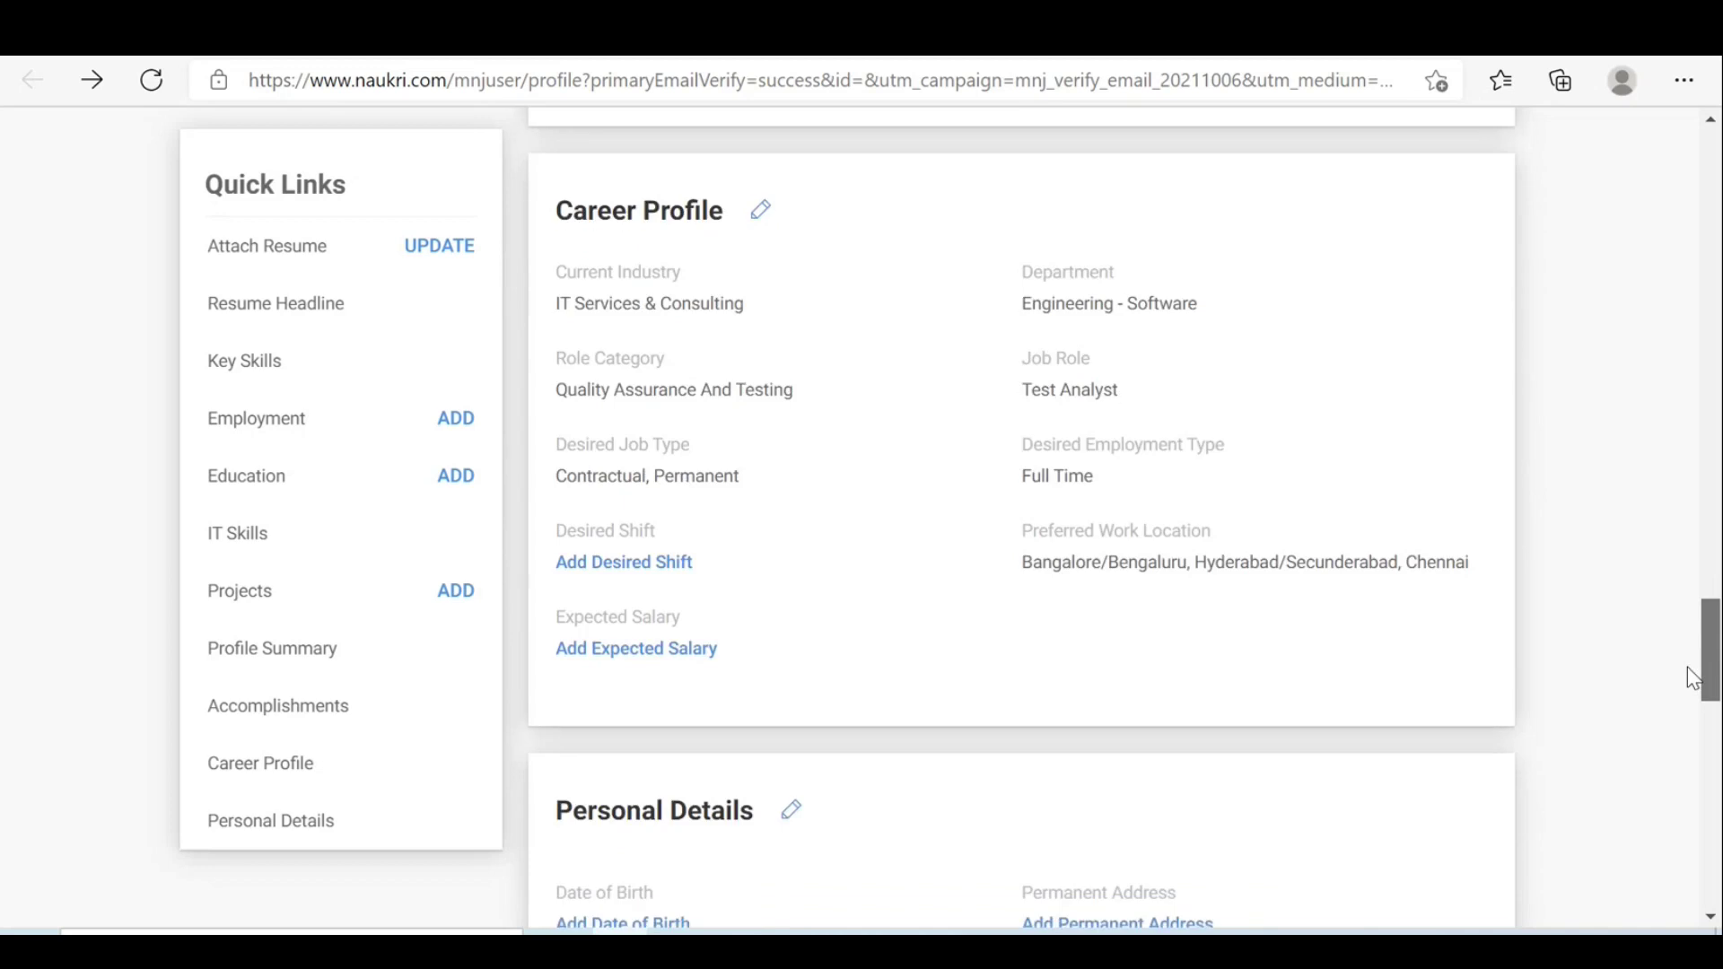
{"action": "left_click_drag", "start_coordinate": [1687, 666], "coordinate": [1710, 436]}
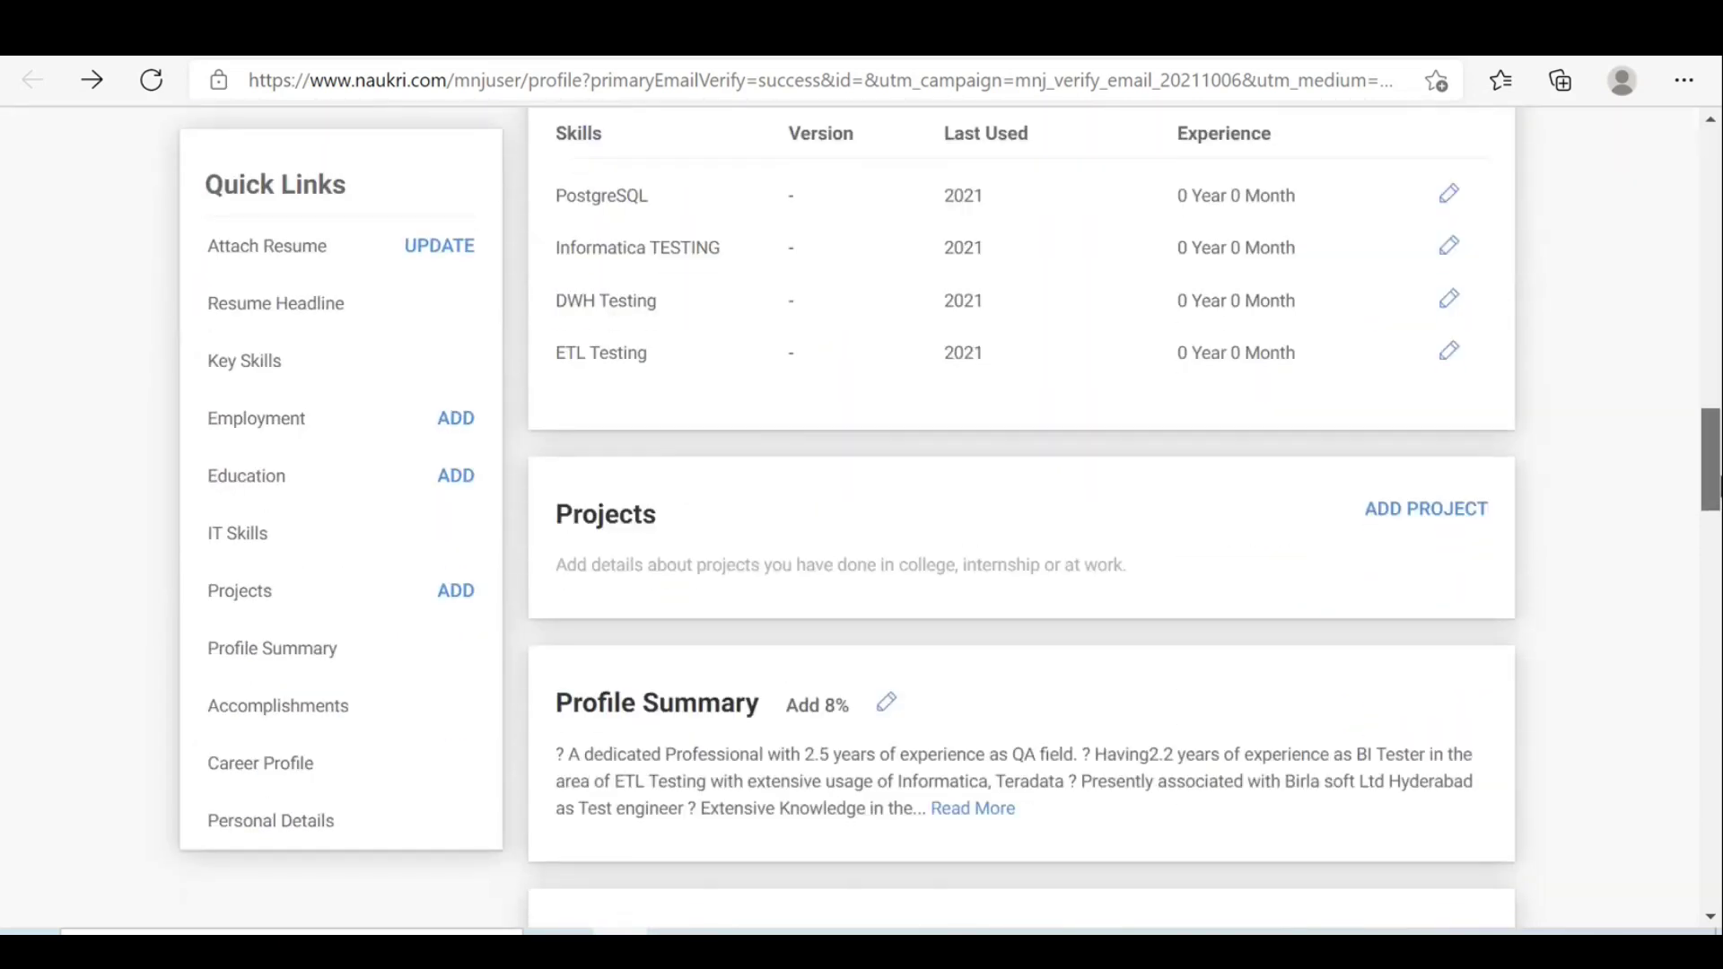
{"action": "left_click_drag", "start_coordinate": [1712, 484], "coordinate": [1712, 755]}
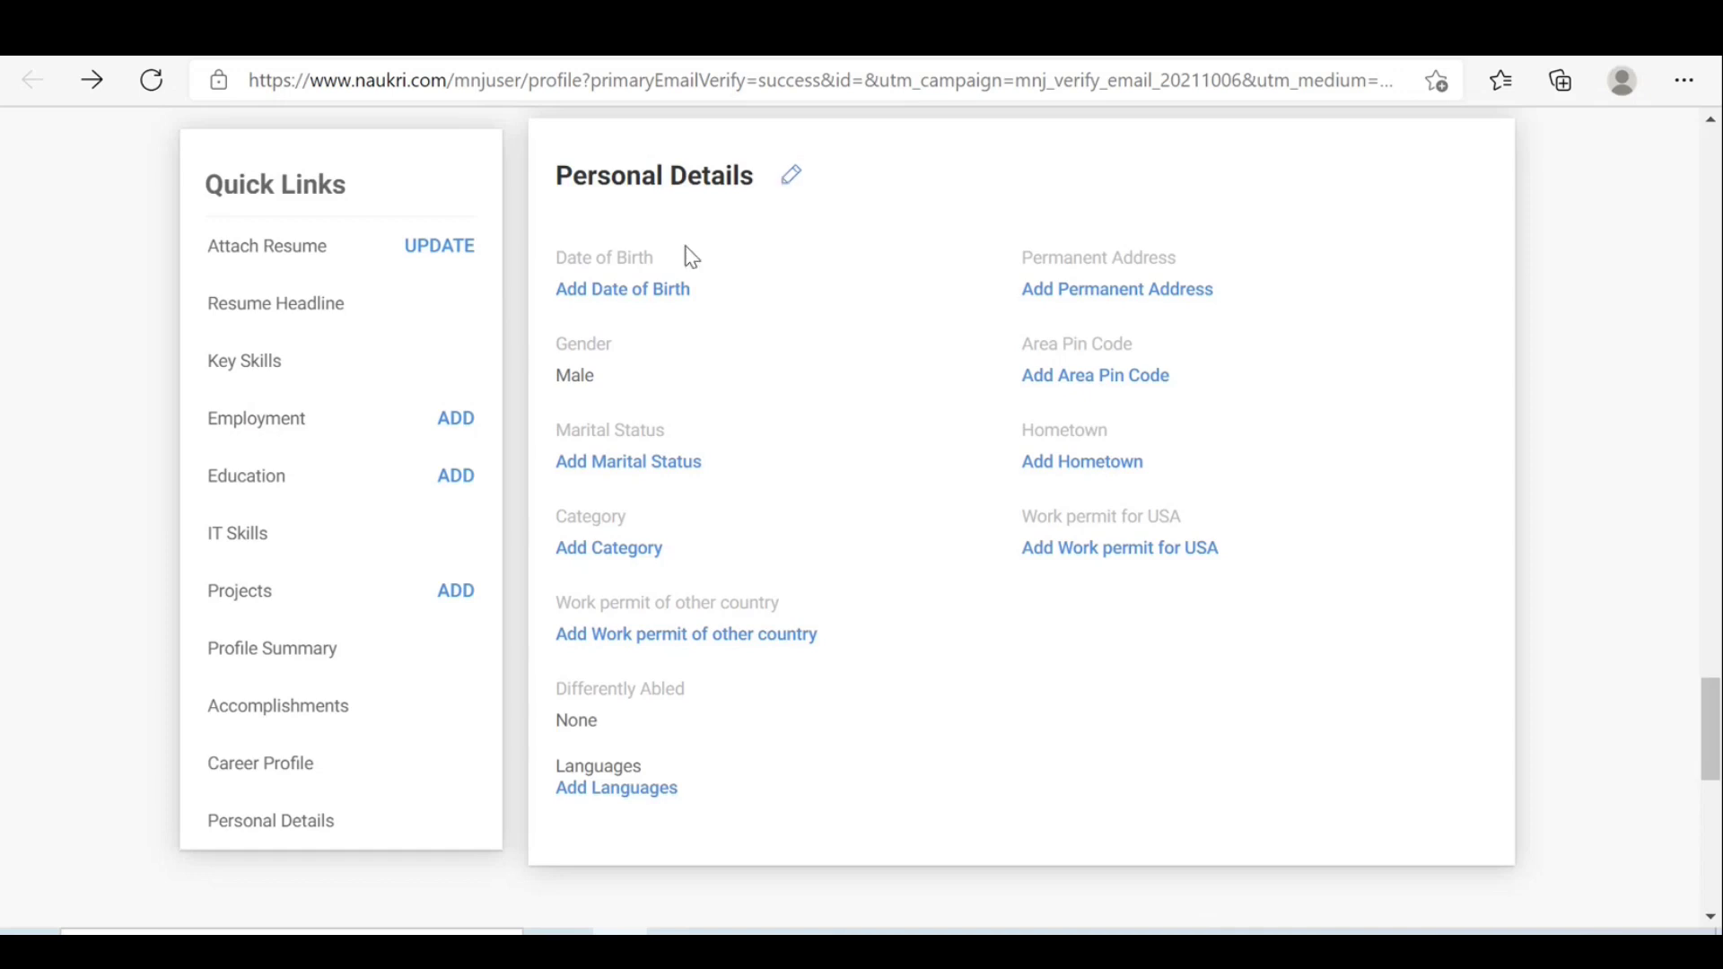
{"action": "left_click", "coordinate": [632, 294]}
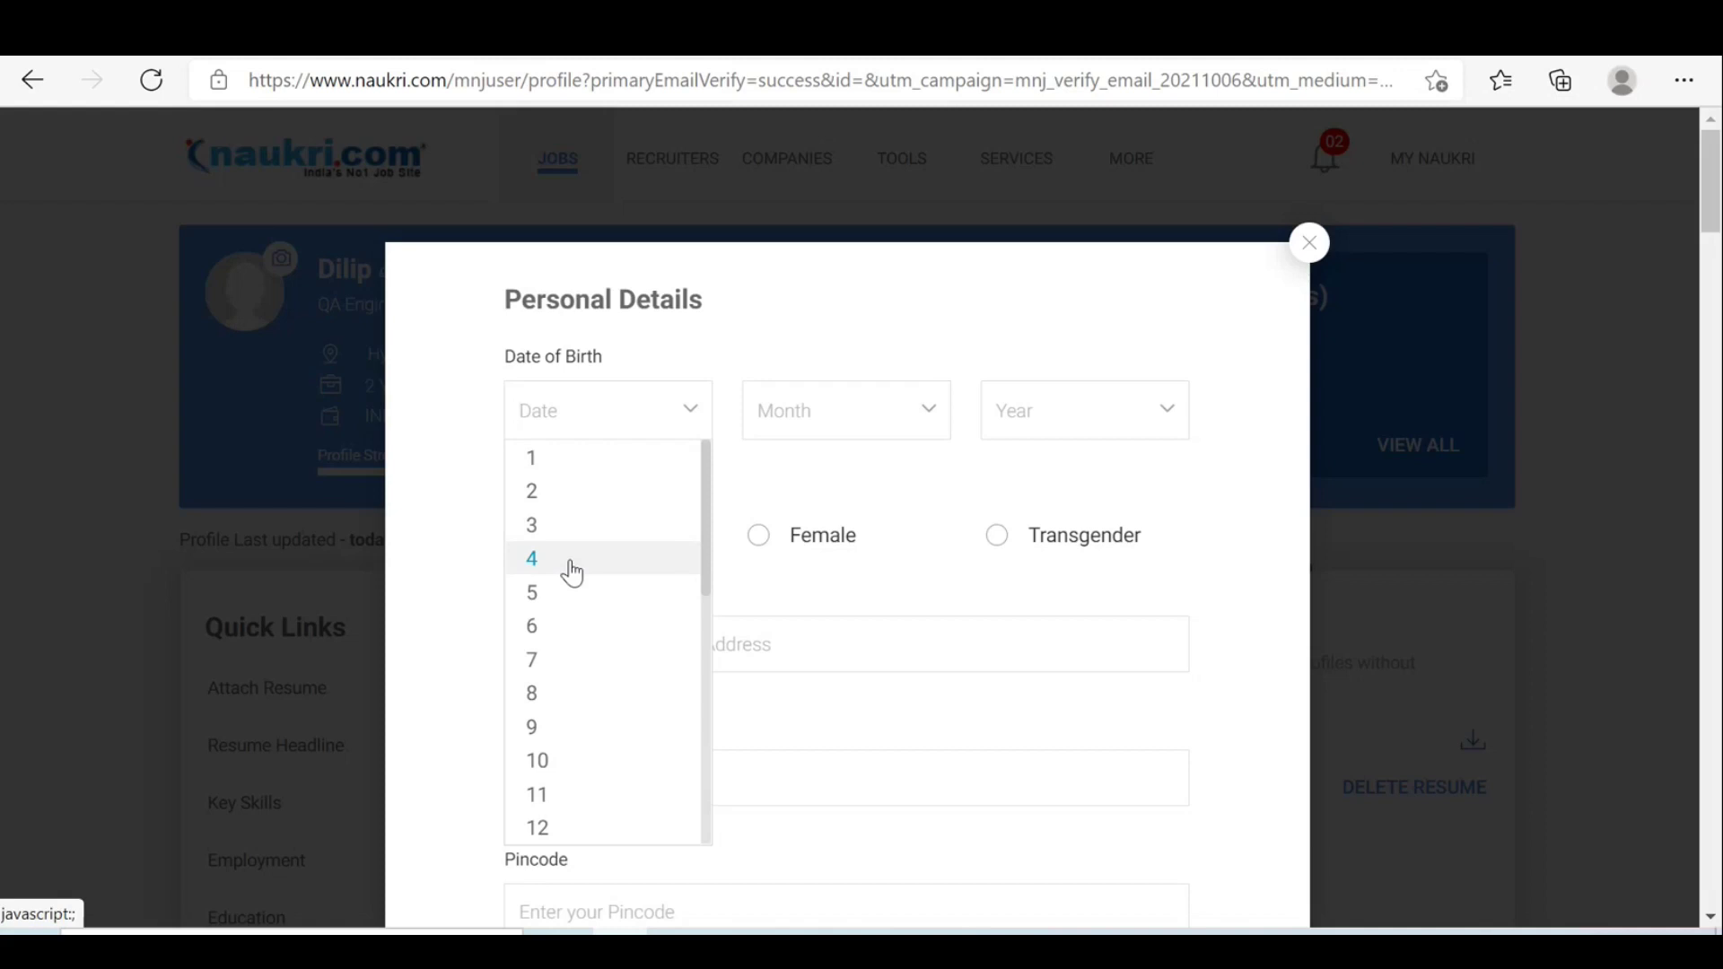
{"action": "left_click", "coordinate": [556, 467]}
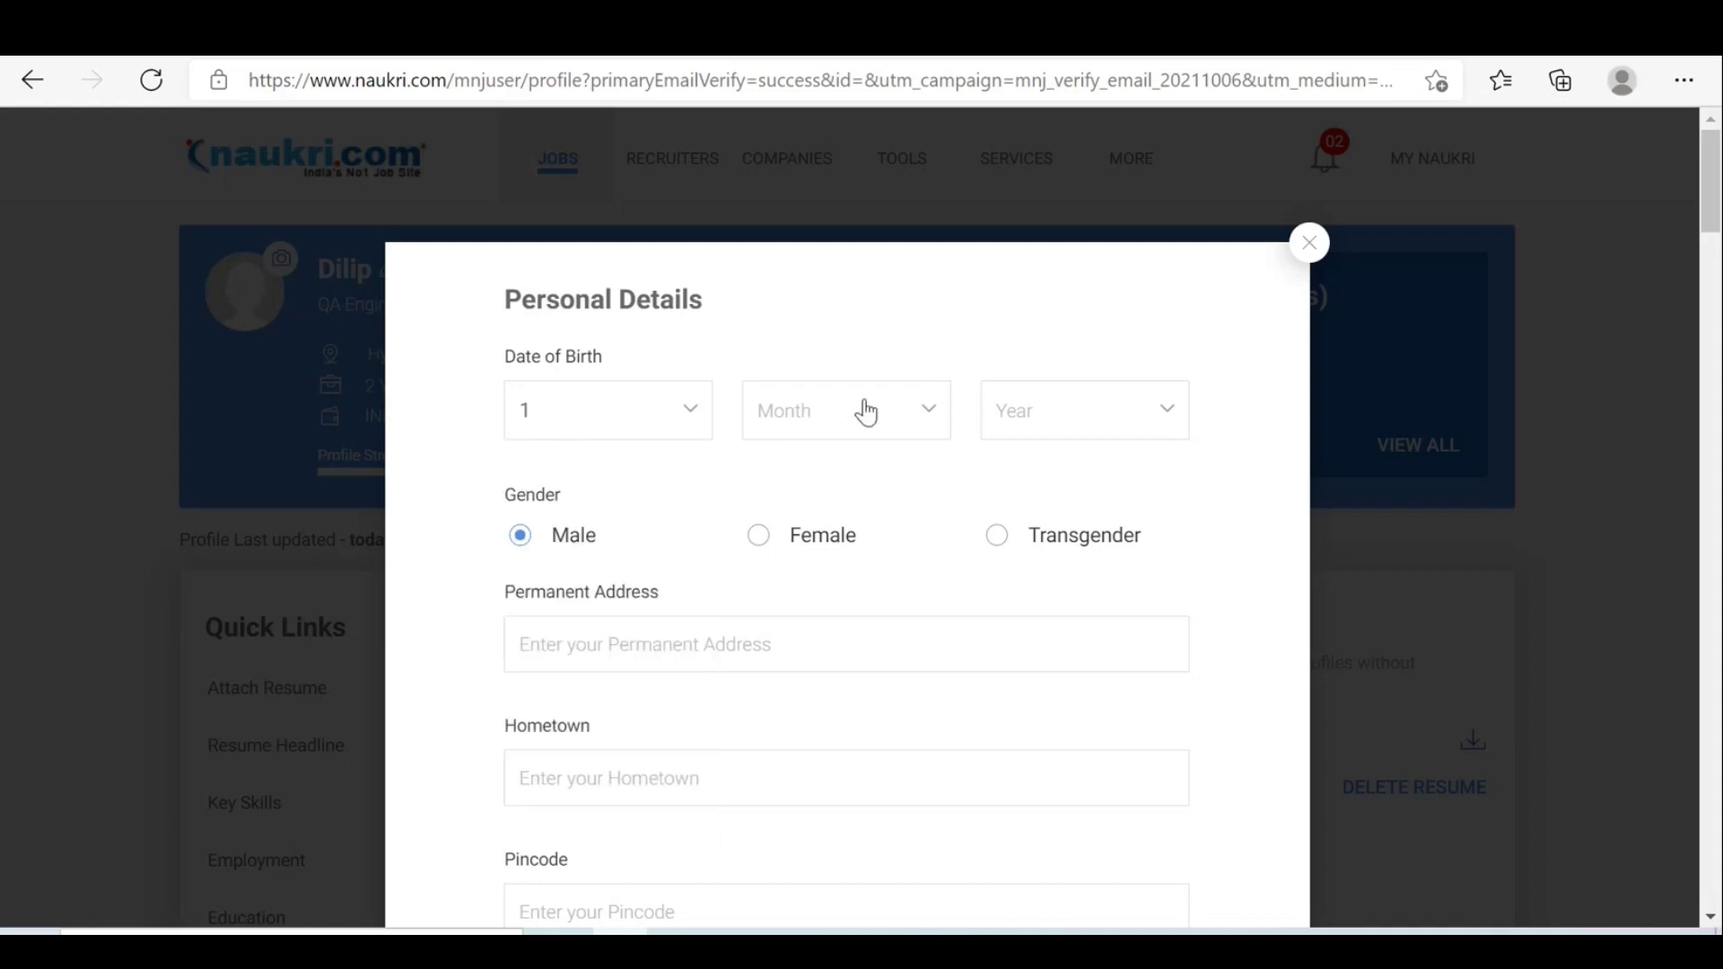
{"action": "left_click", "coordinate": [920, 417]}
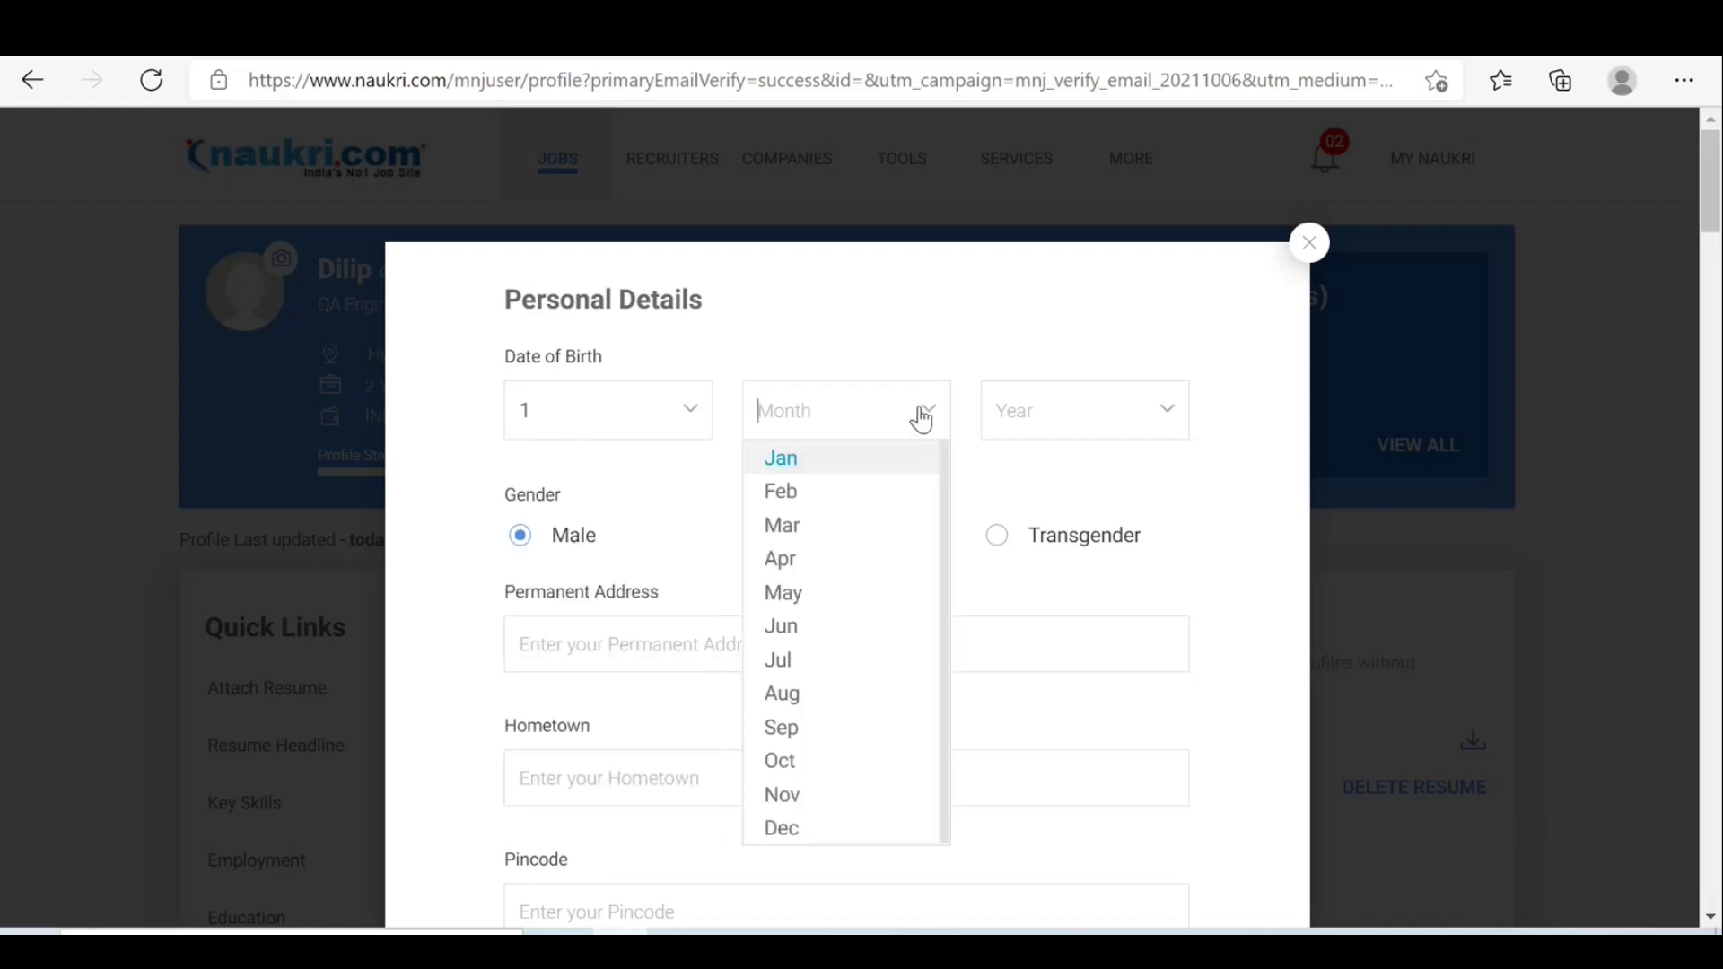
{"action": "left_click", "coordinate": [801, 564]}
{"action": "left_click", "coordinate": [1168, 414]}
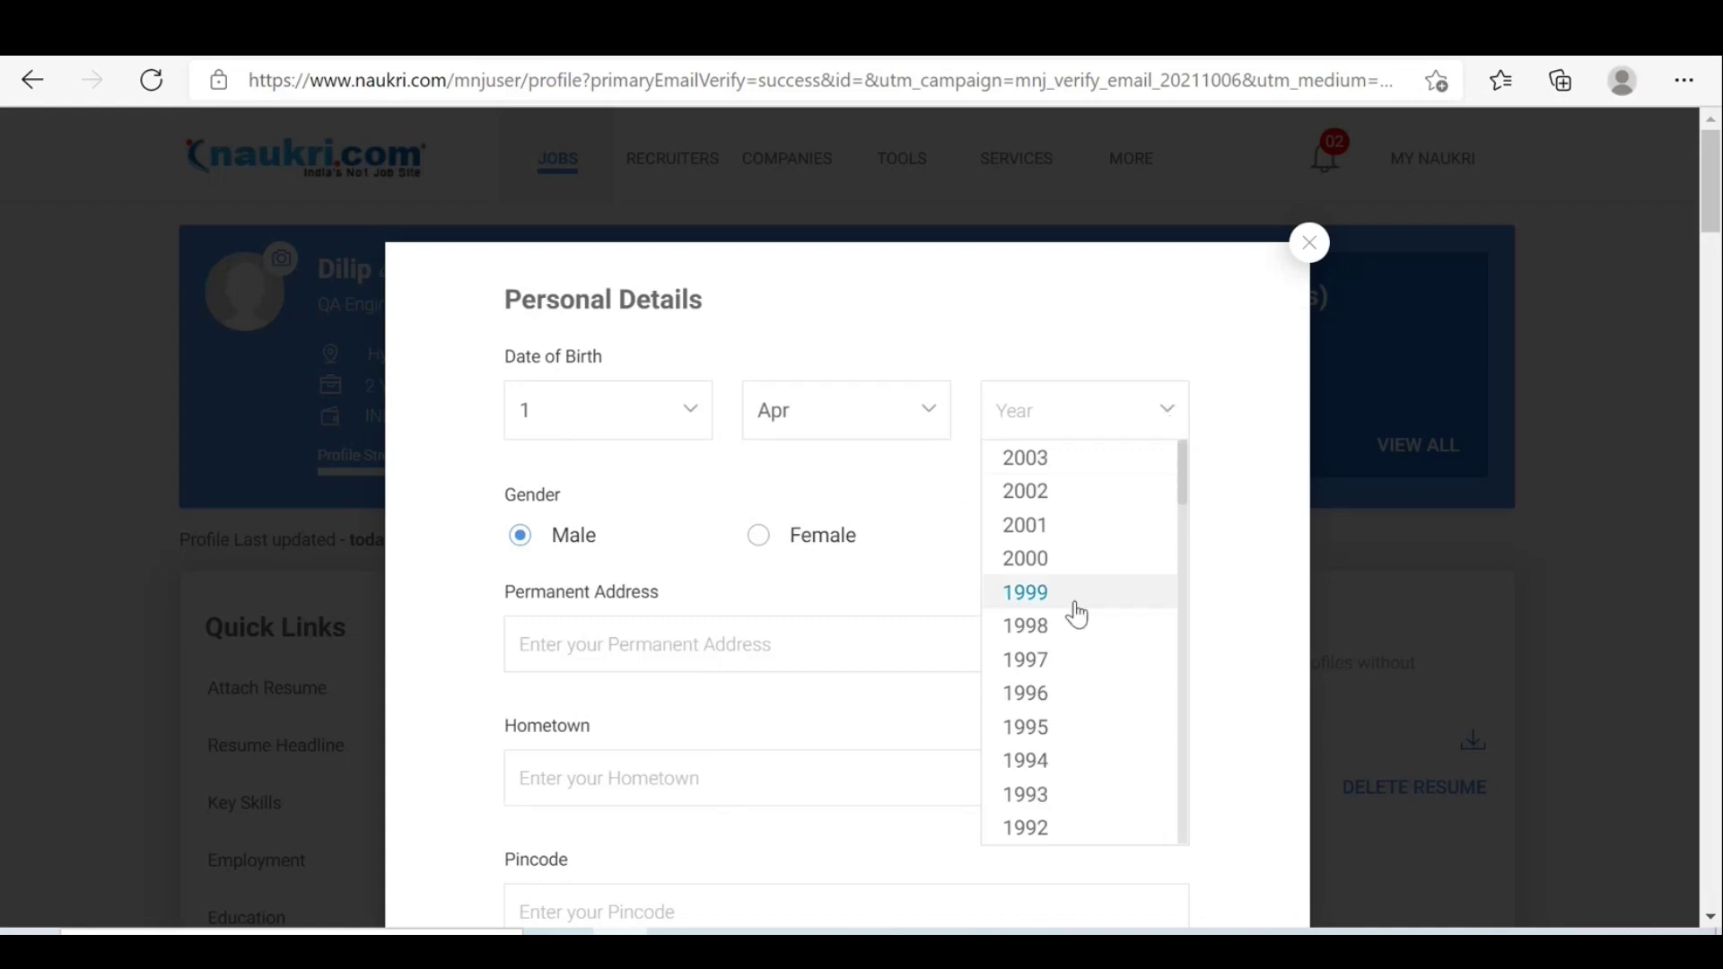
{"action": "left_click", "coordinate": [1049, 628]}
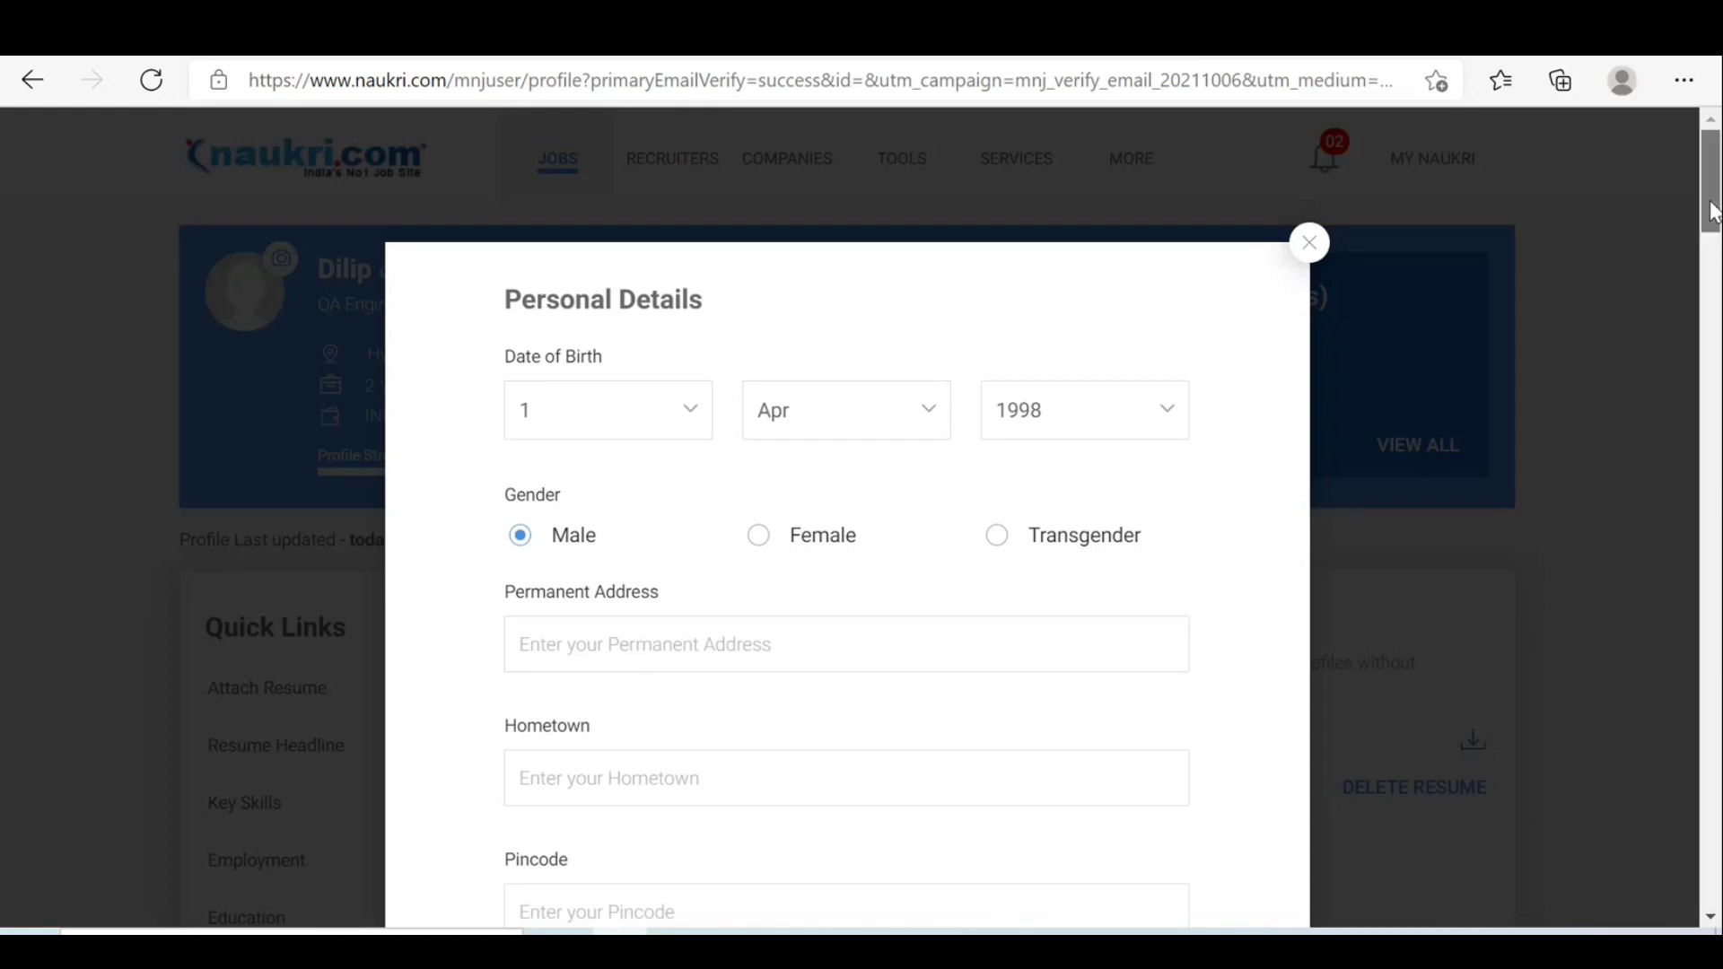
{"action": "left_click_drag", "start_coordinate": [1714, 214], "coordinate": [1714, 250]}
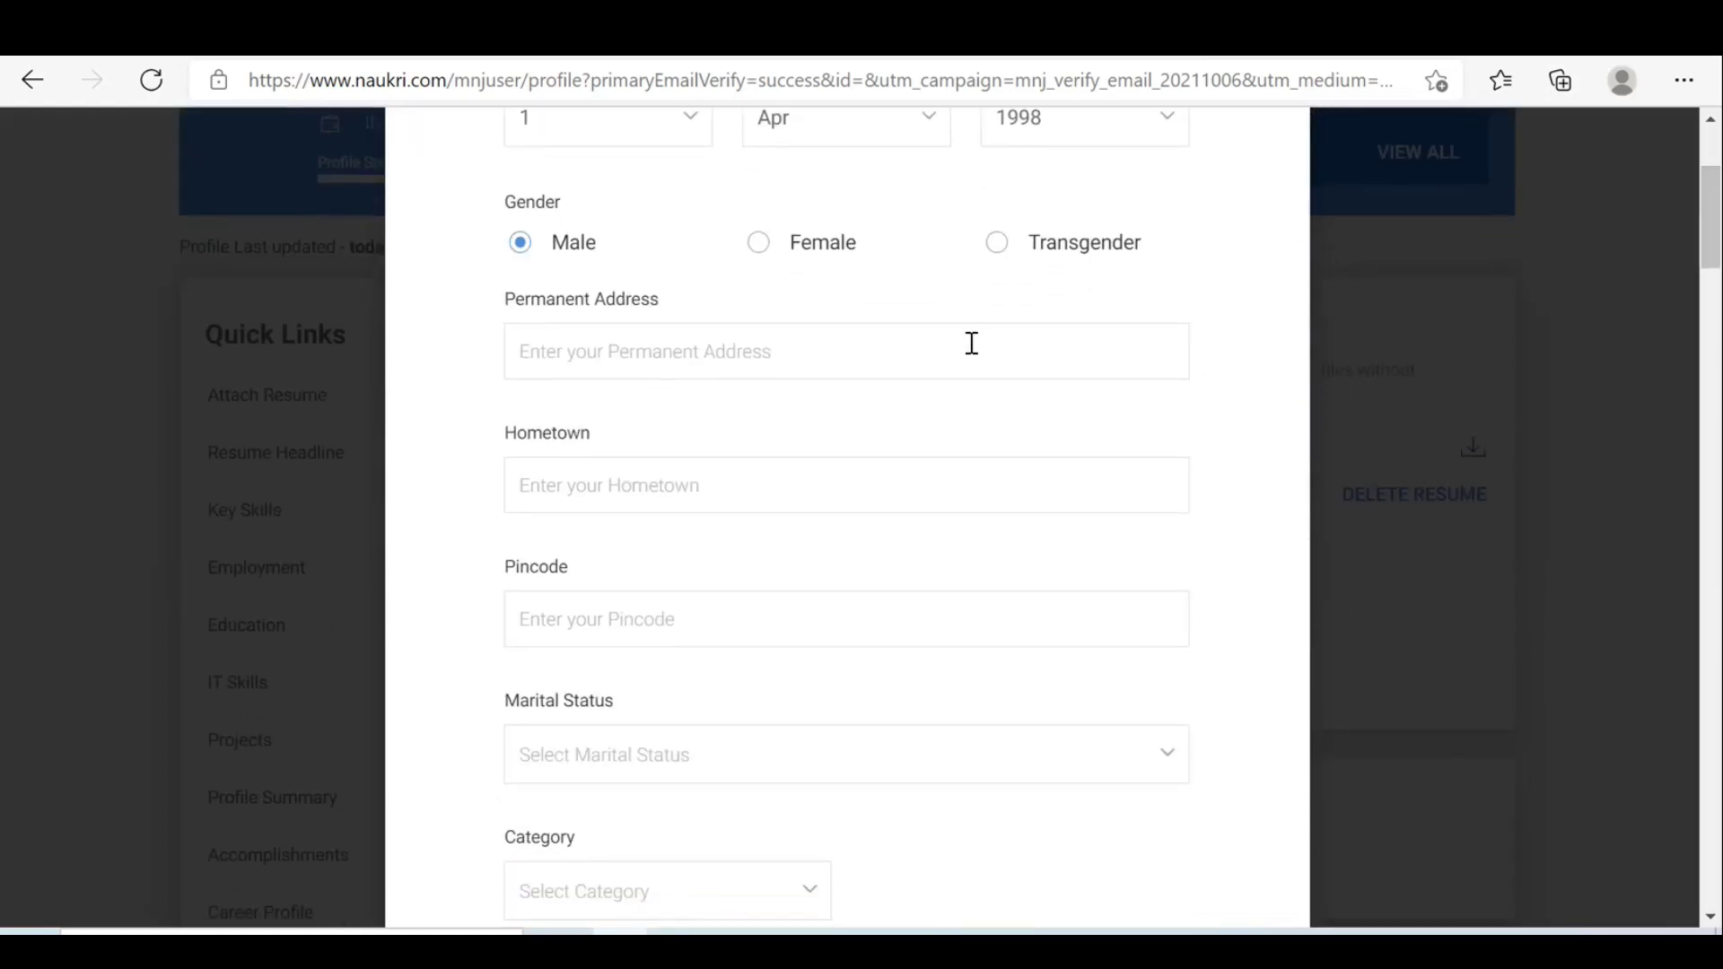
{"action": "left_click", "coordinate": [663, 362]}
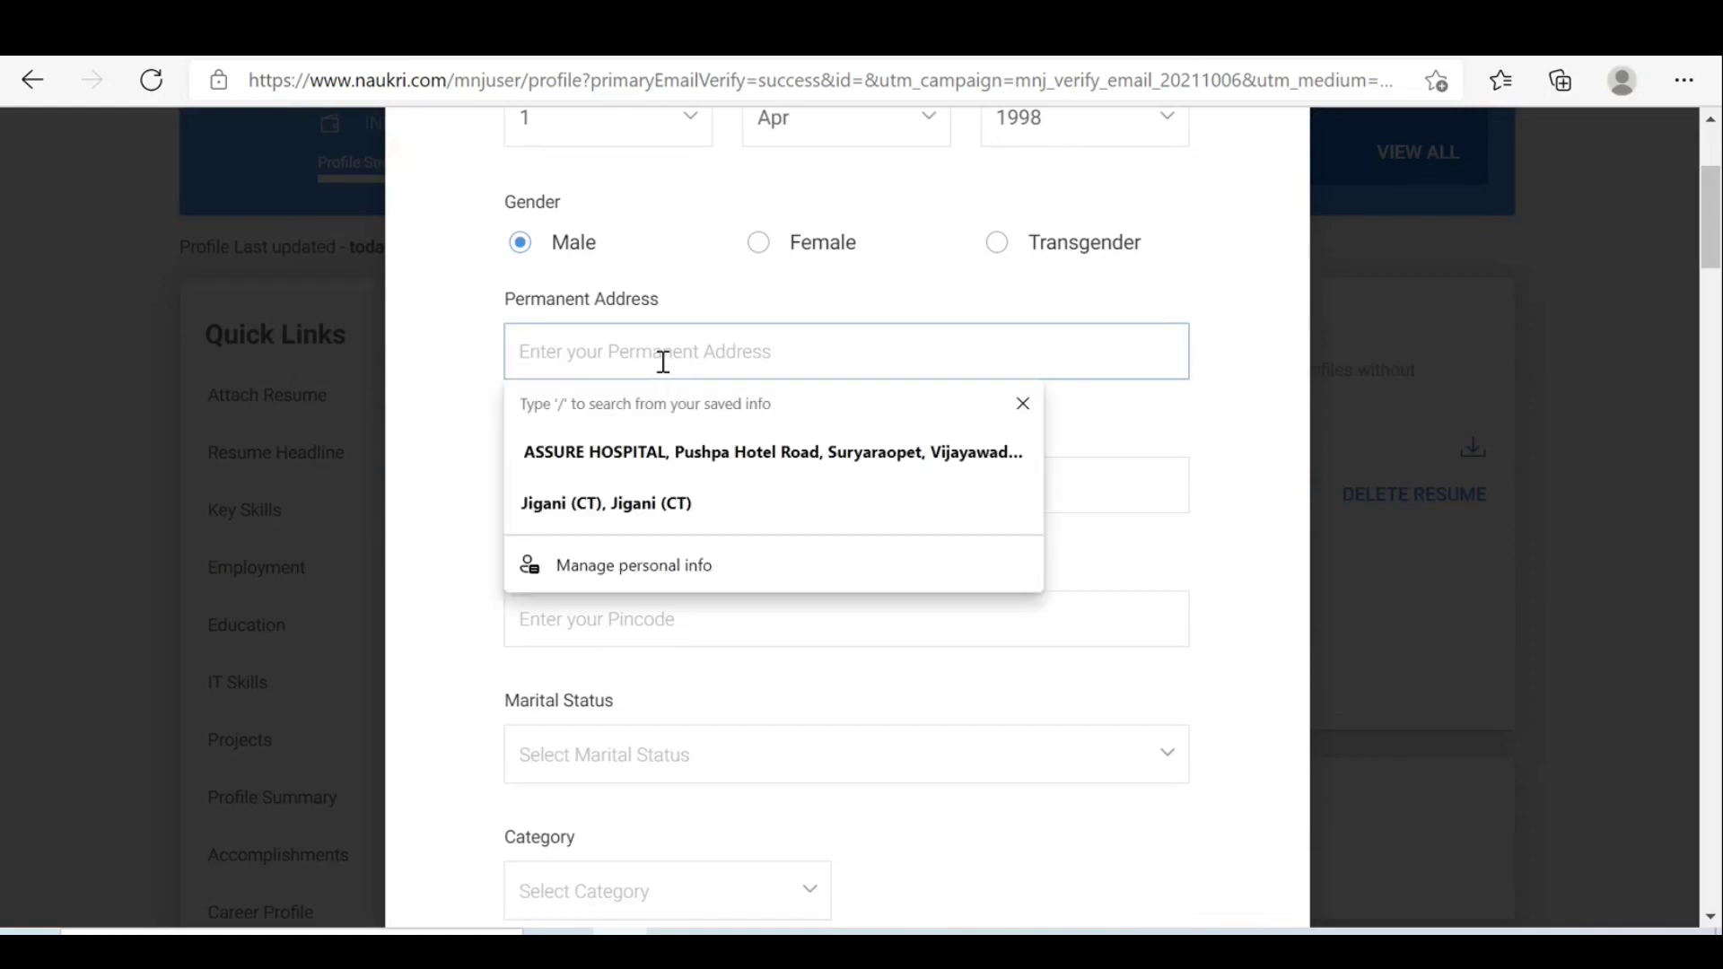
{"action": "left_click", "coordinate": [1179, 431]}
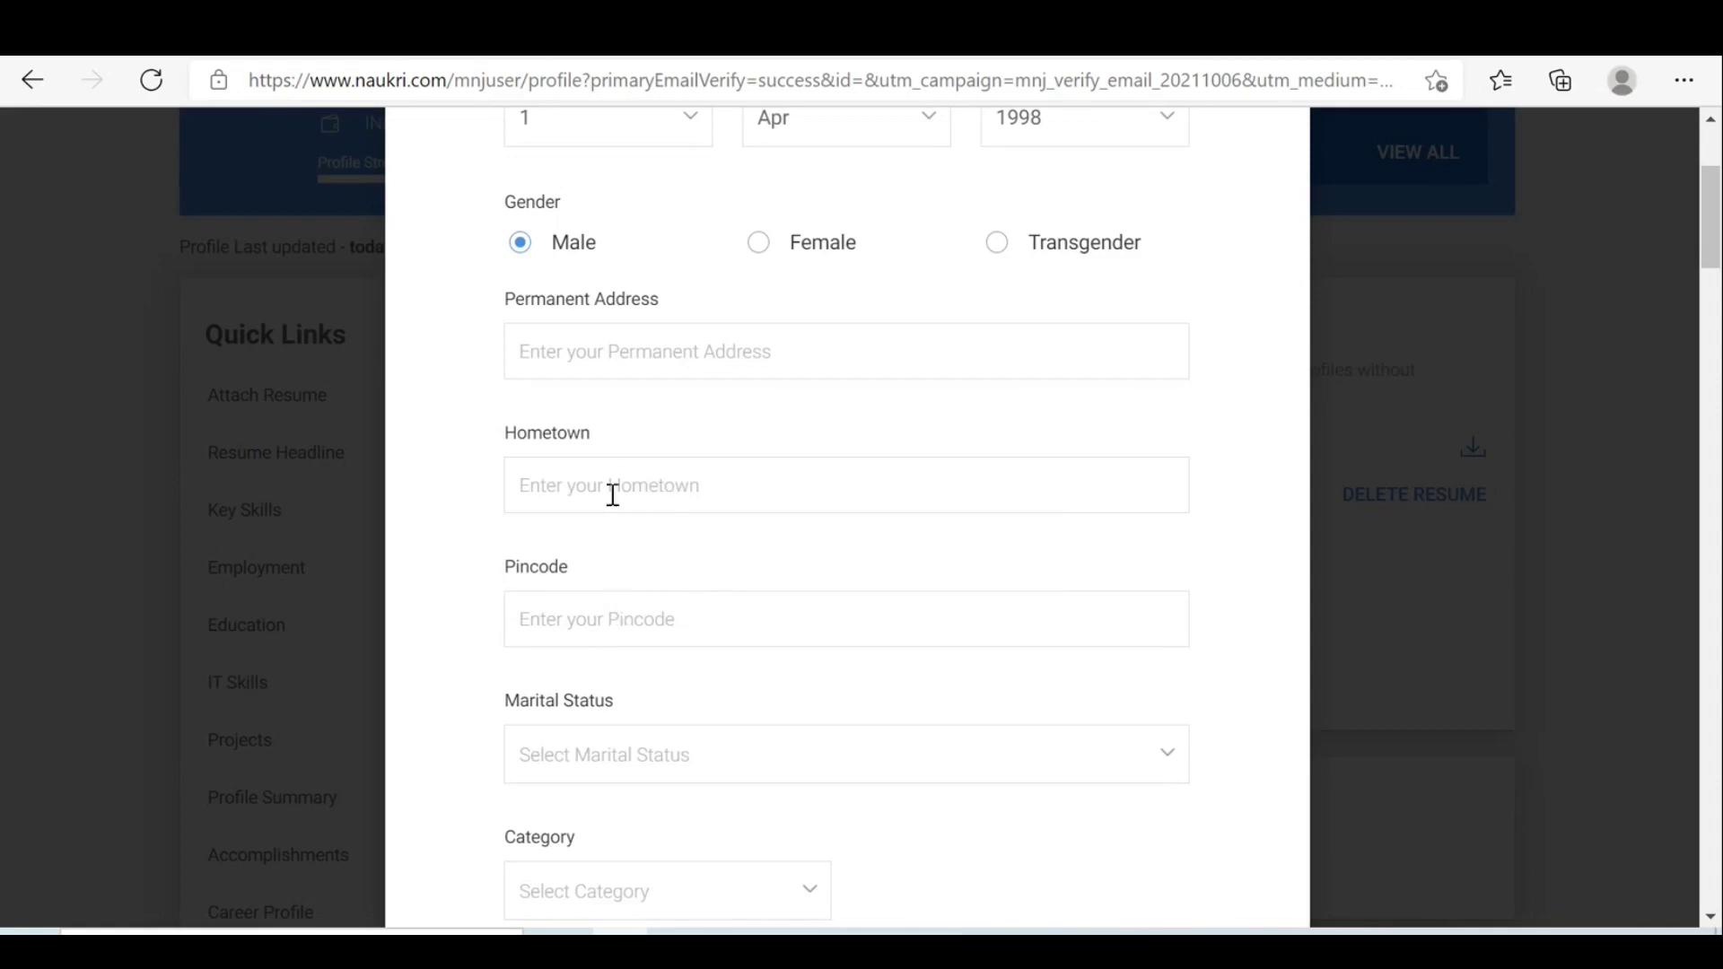
{"action": "left_click", "coordinate": [590, 344]}
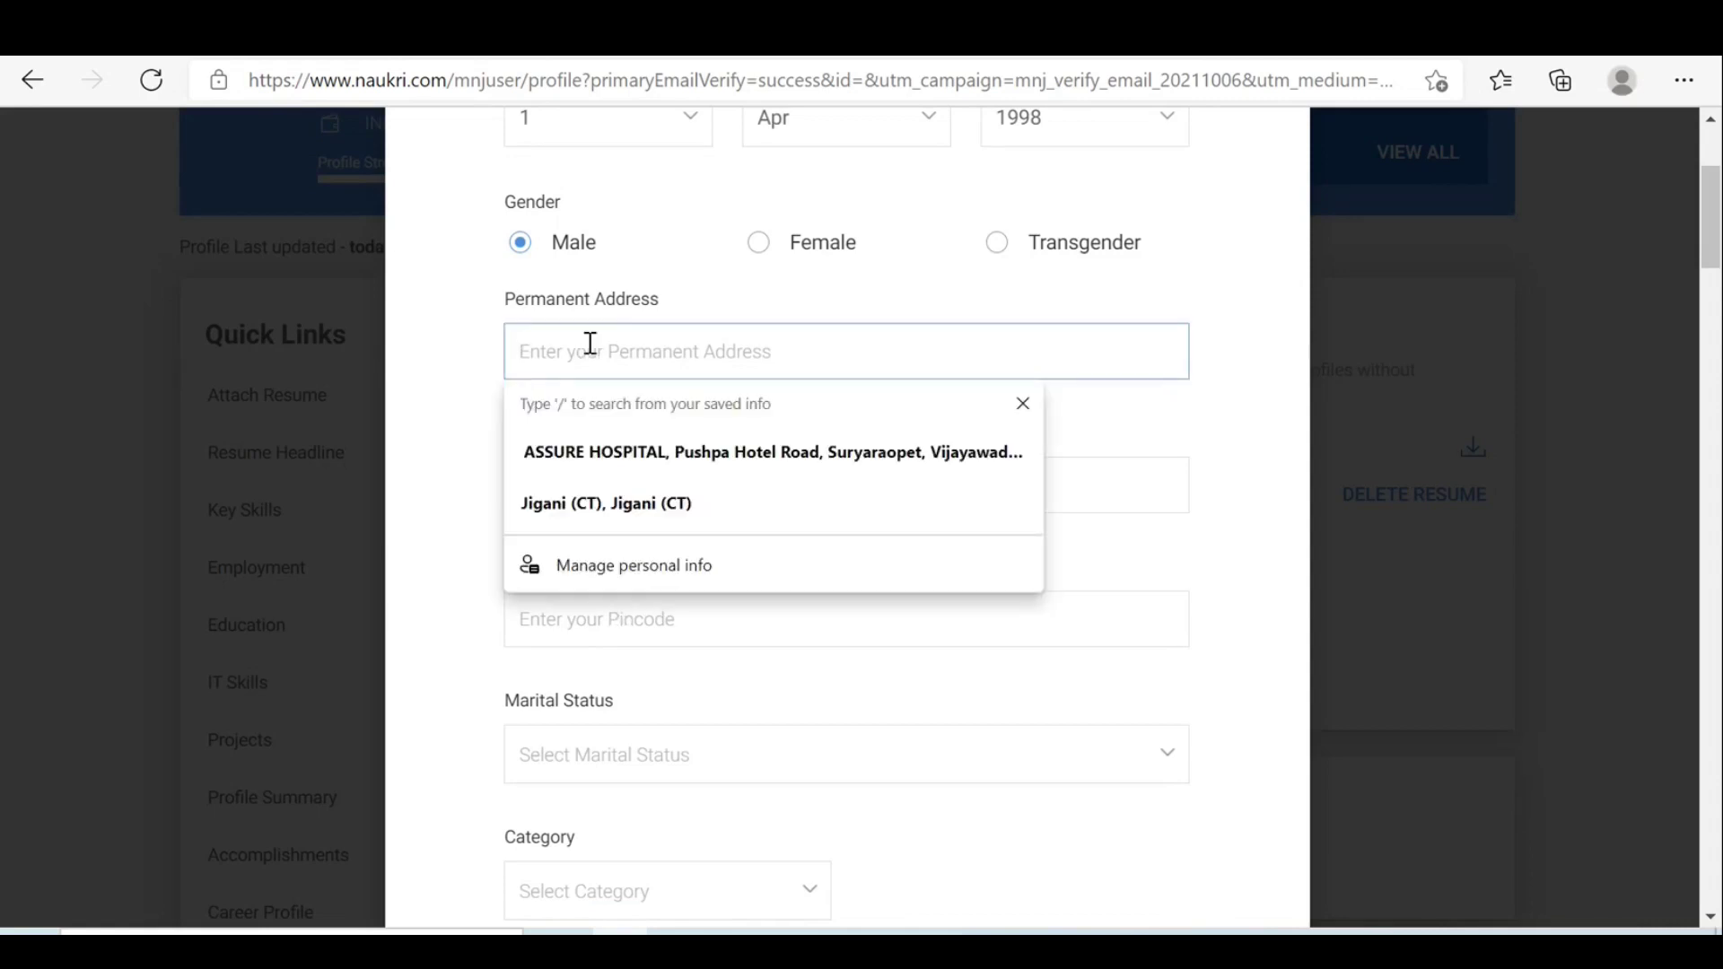
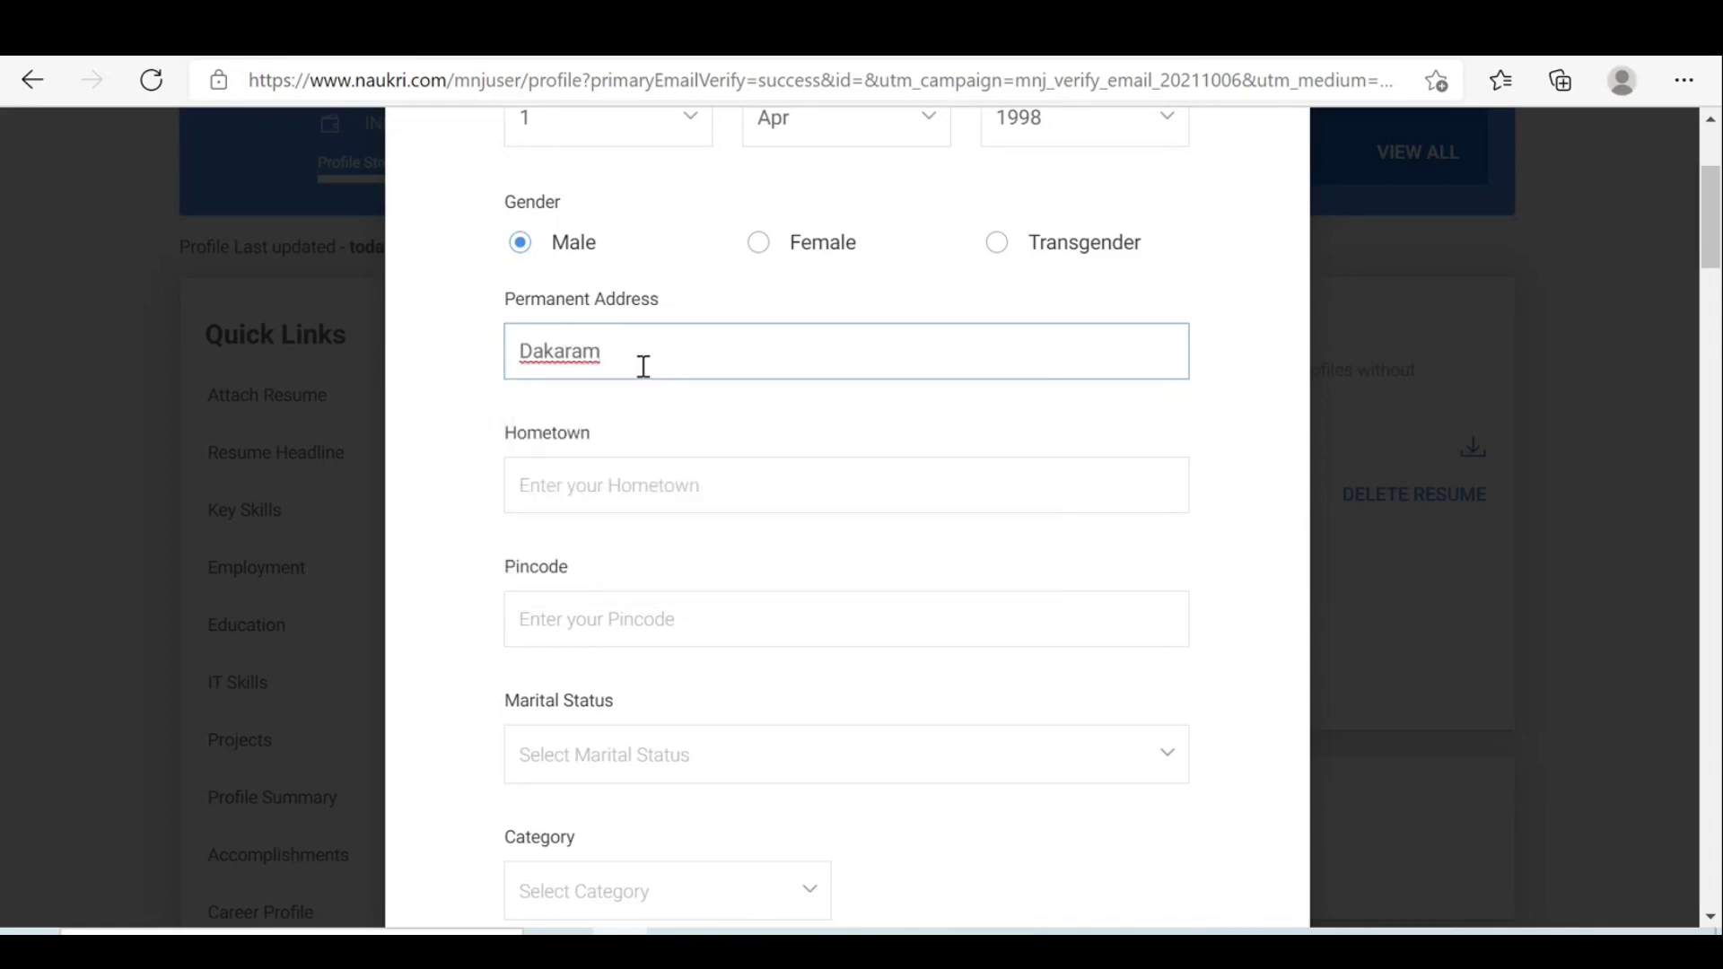
{"action": "left_click", "coordinate": [592, 498]}
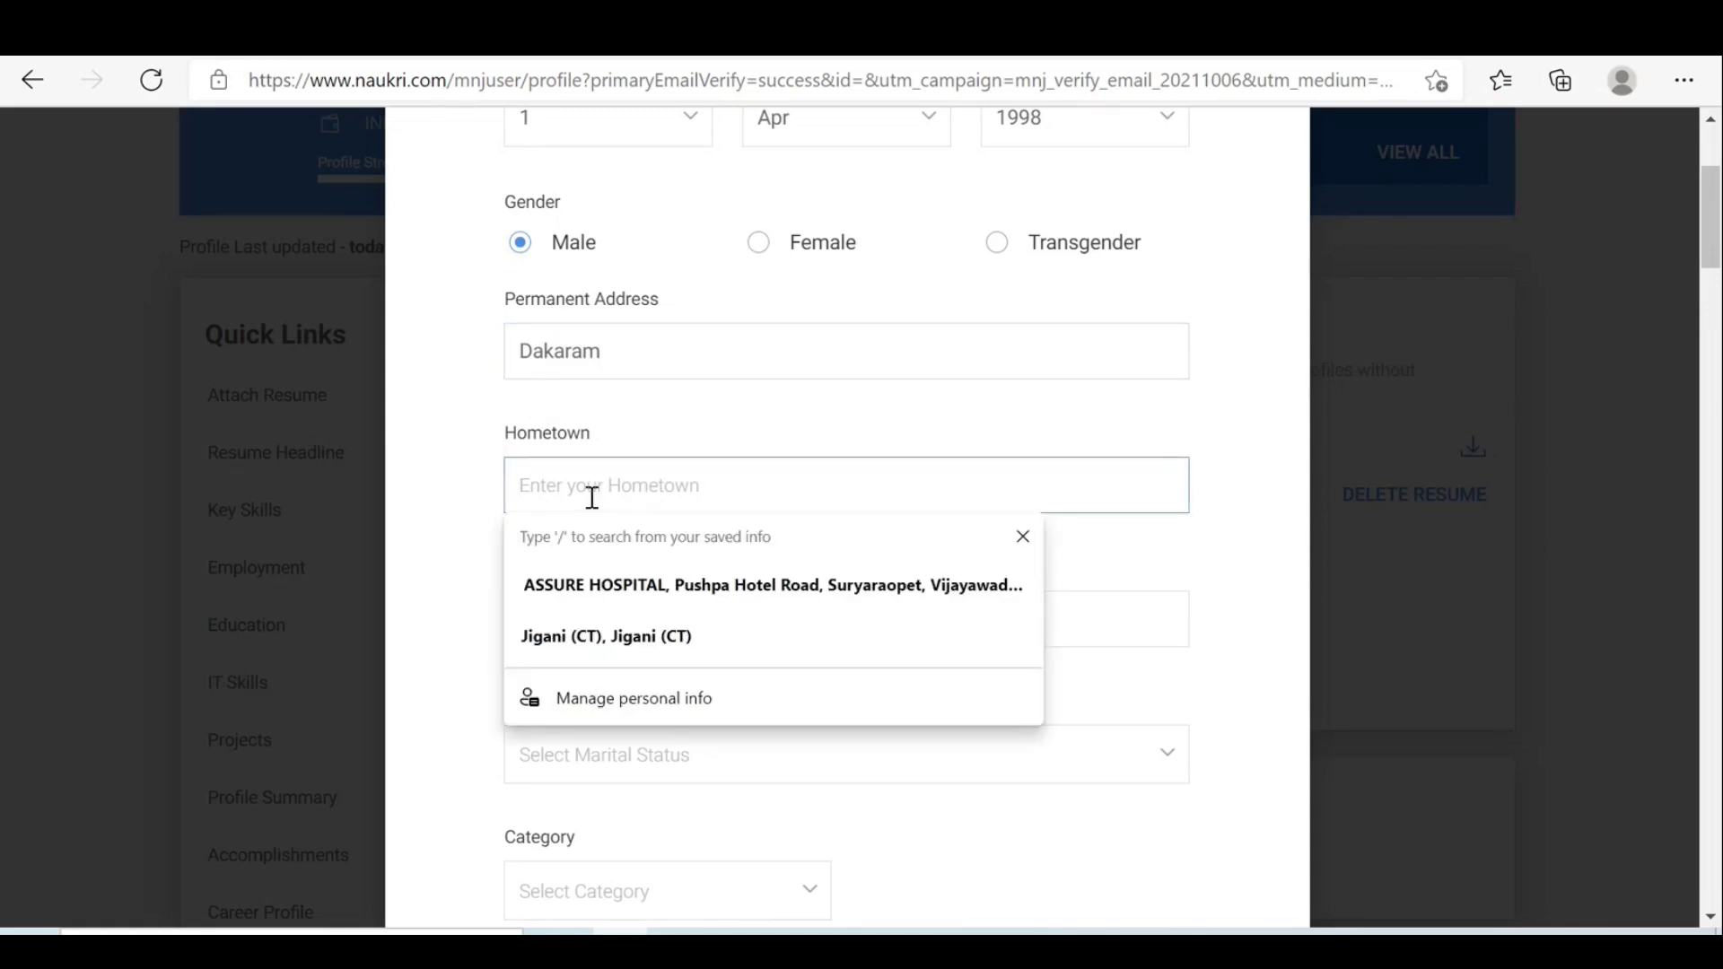
{"action": "type", "text": "Mud"}
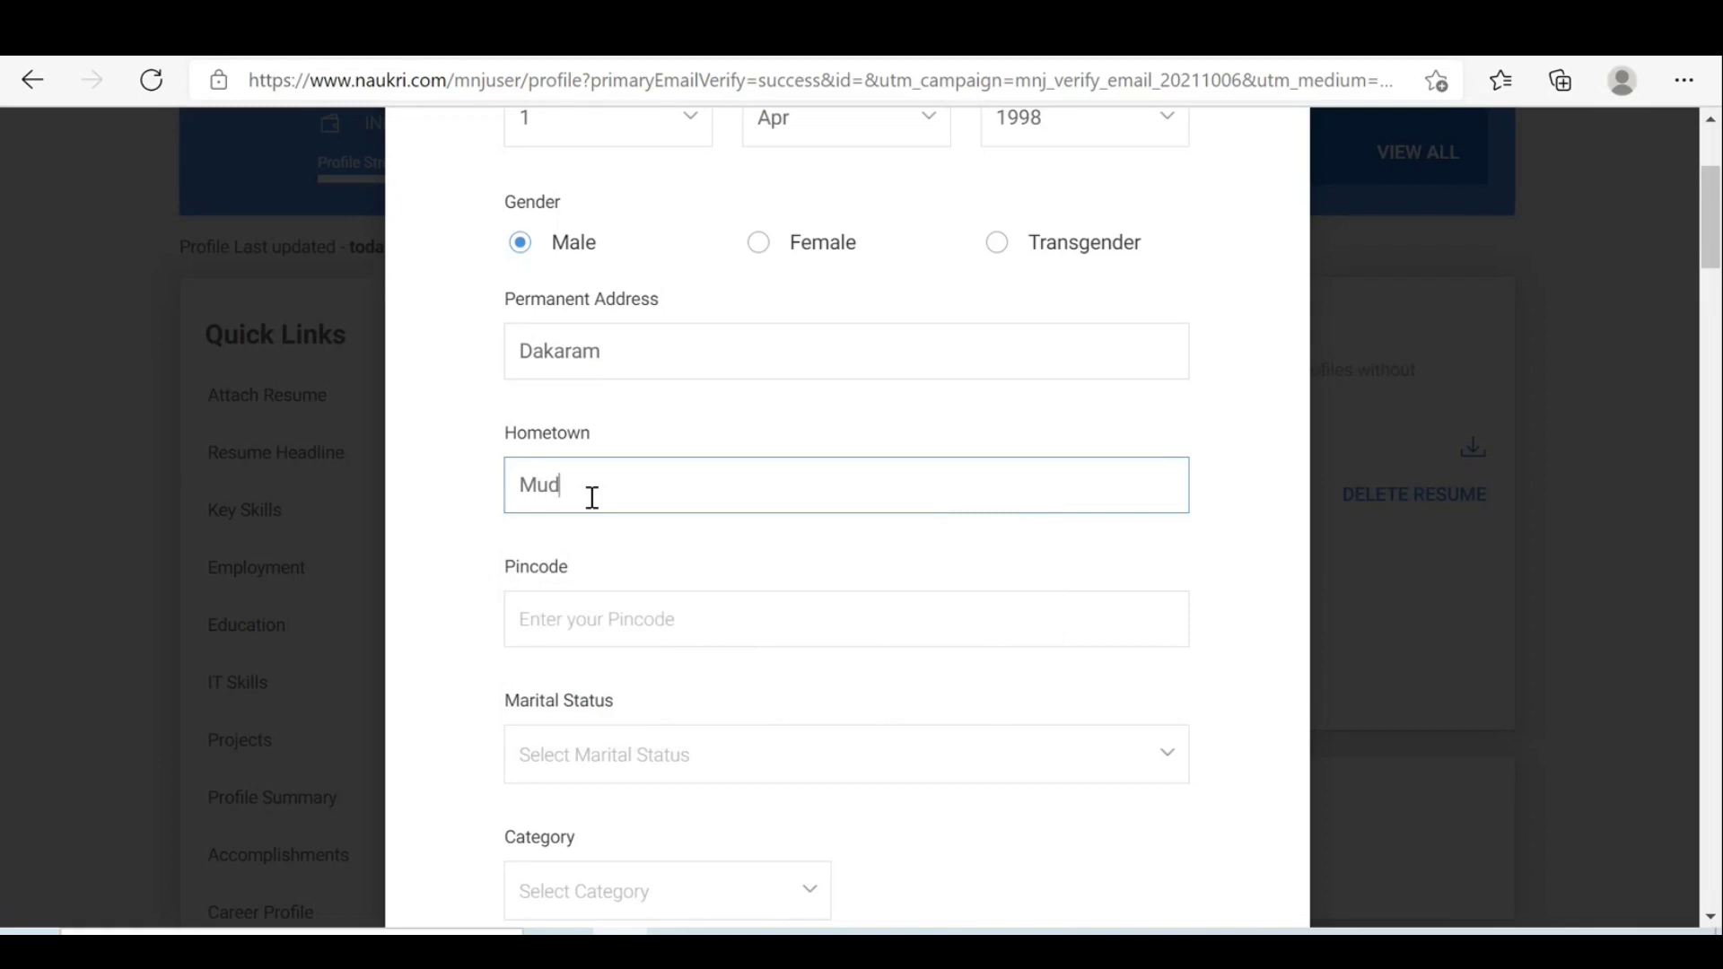
{"action": "type", "text": "enepalli"}
{"action": "left_click", "coordinate": [605, 633]}
{"action": "type", "text": "5"}
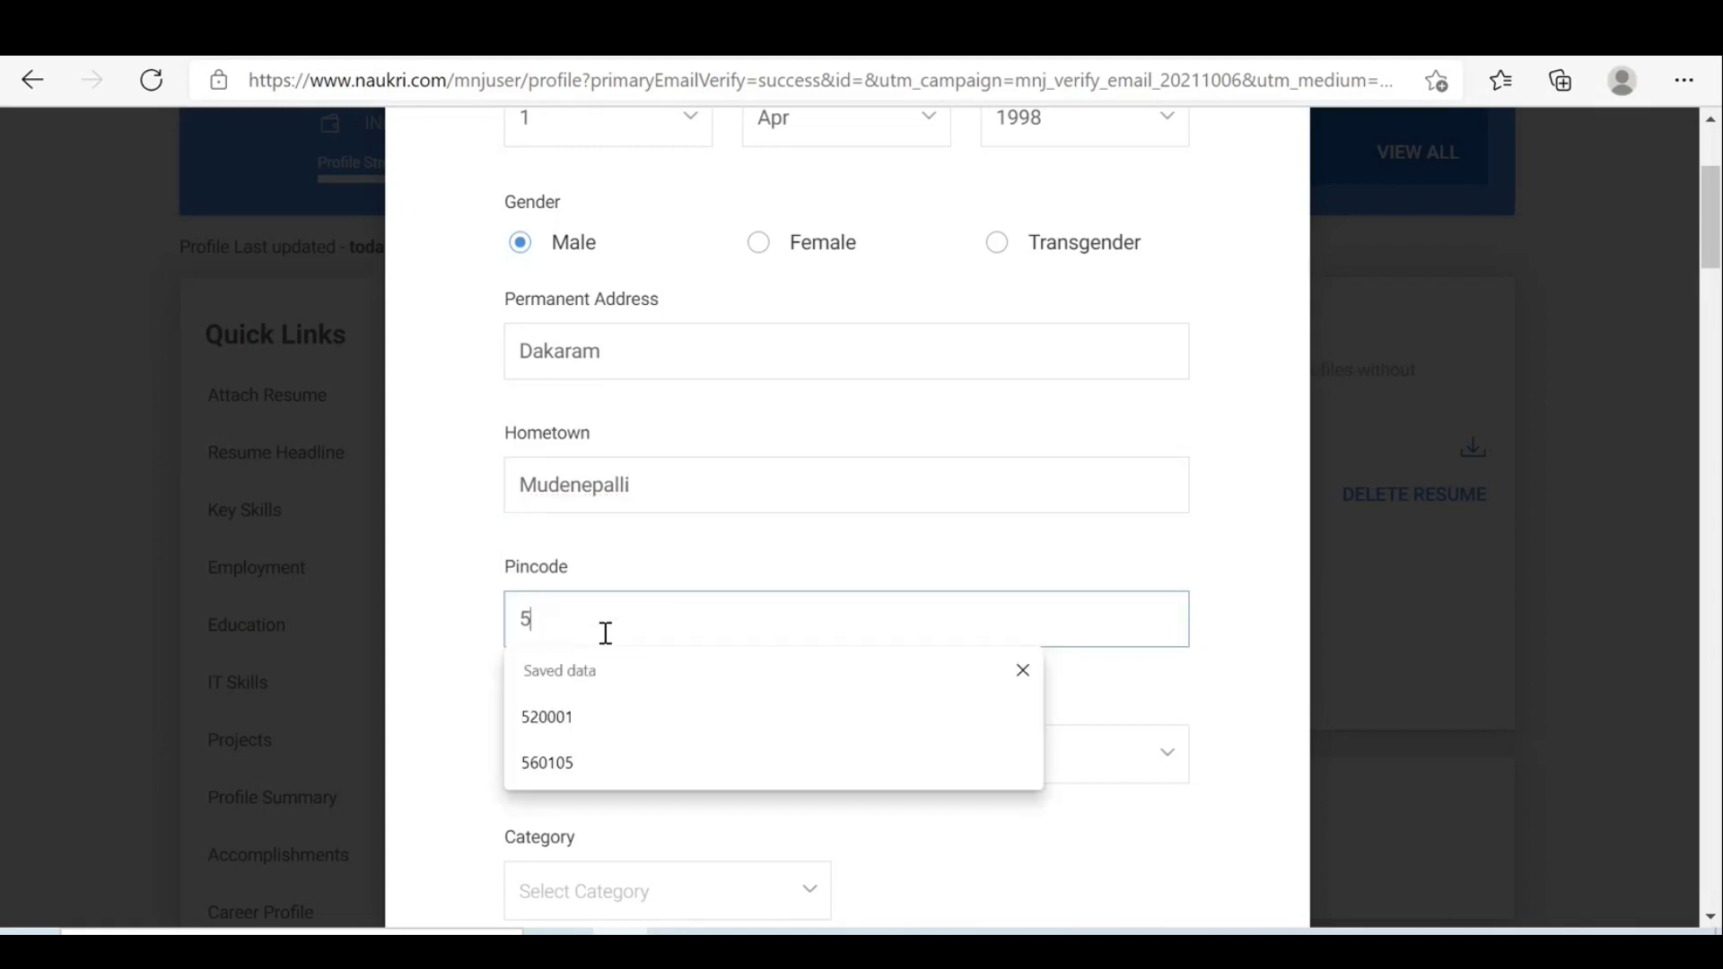
{"action": "type", "text": "21325"}
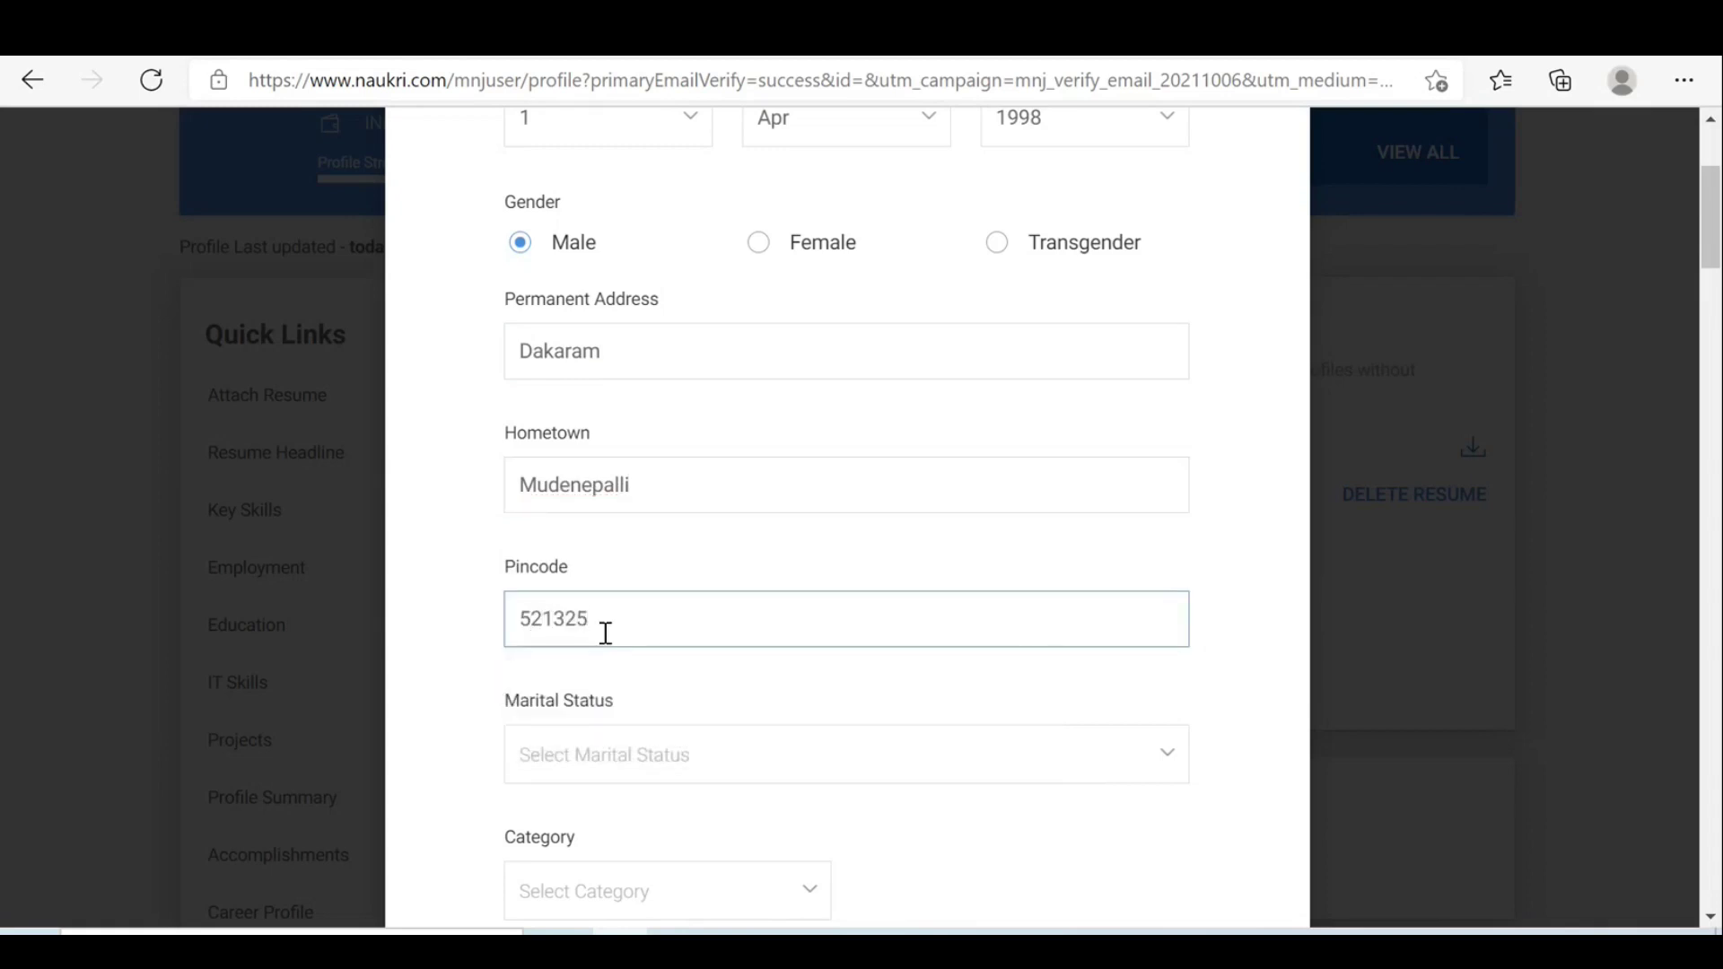
{"action": "left_click", "coordinate": [769, 768]}
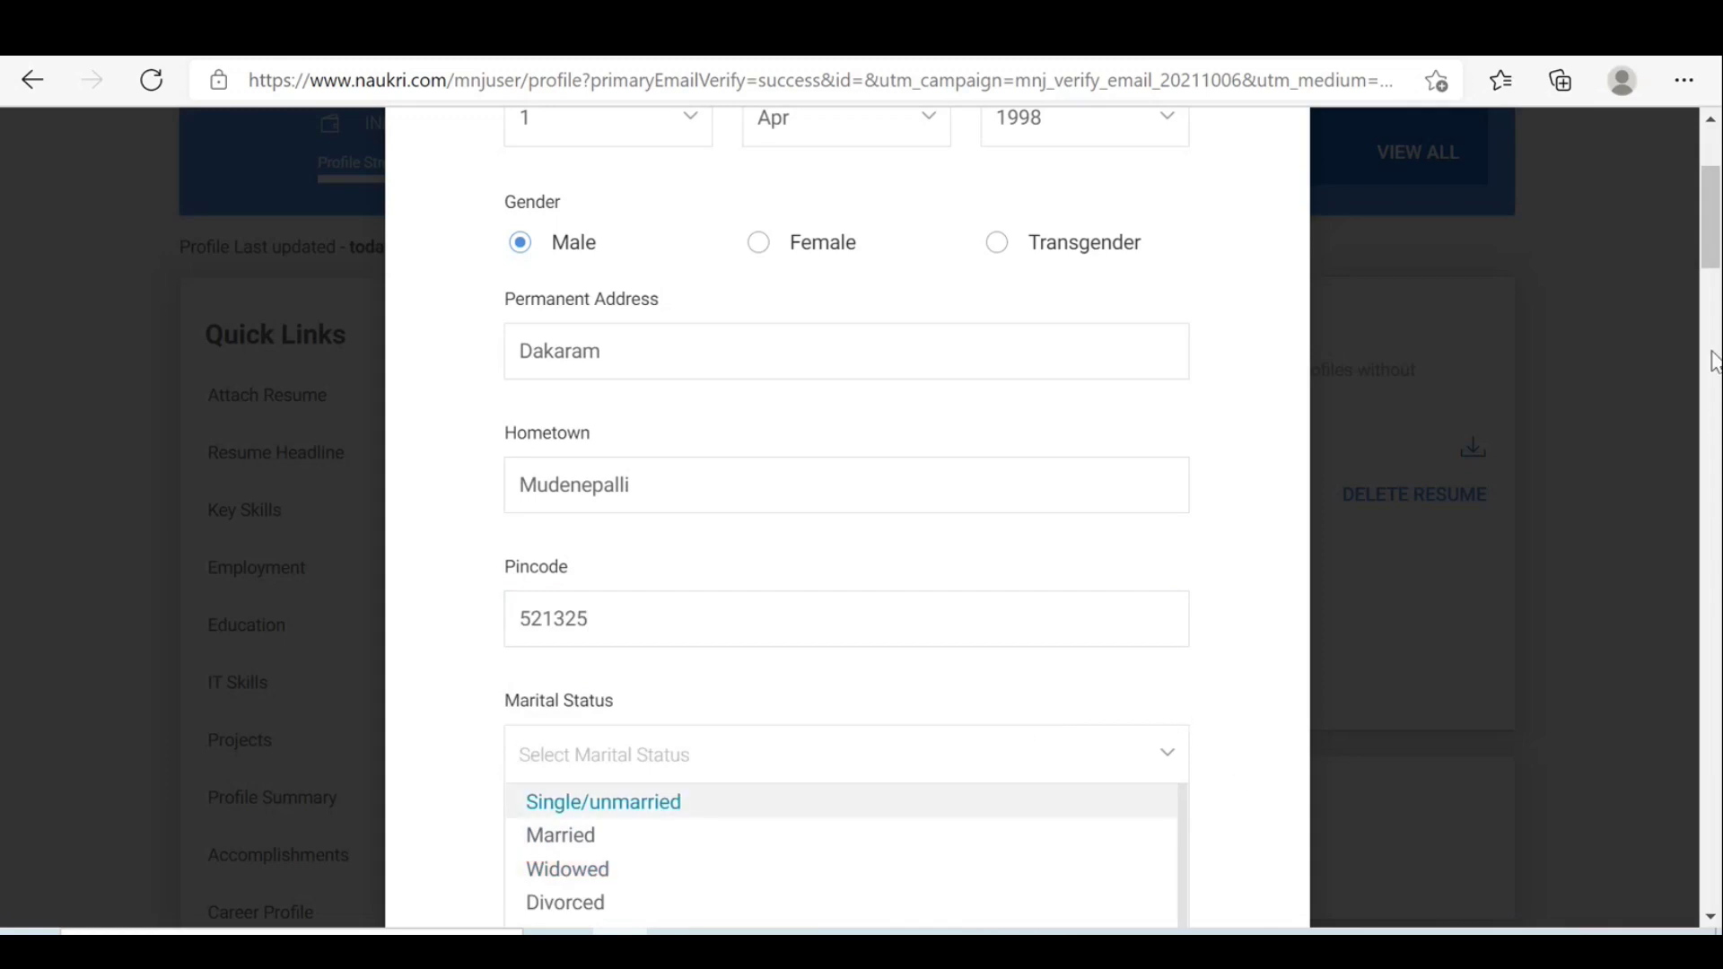
Set marital status to Single/unmarried and category to General in Personal Details.
{"action": "left_click_drag", "start_coordinate": [1712, 225], "coordinate": [1714, 289]}
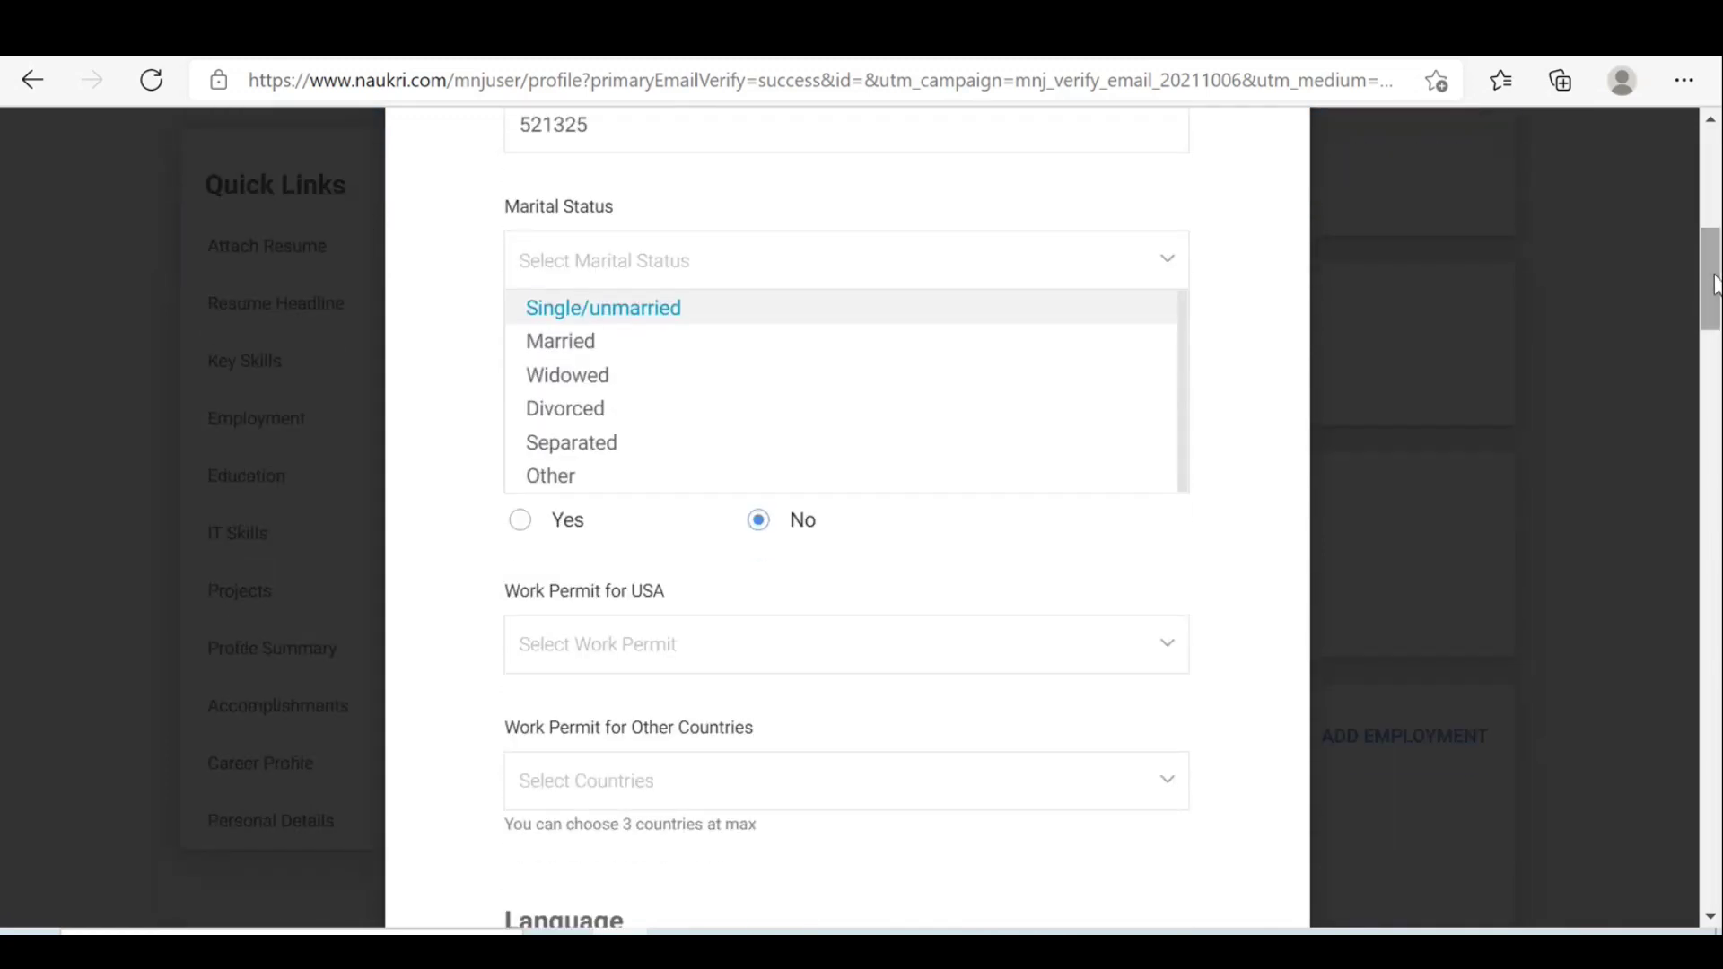
{"action": "left_click", "coordinate": [709, 321]}
{"action": "left_click", "coordinate": [769, 412]}
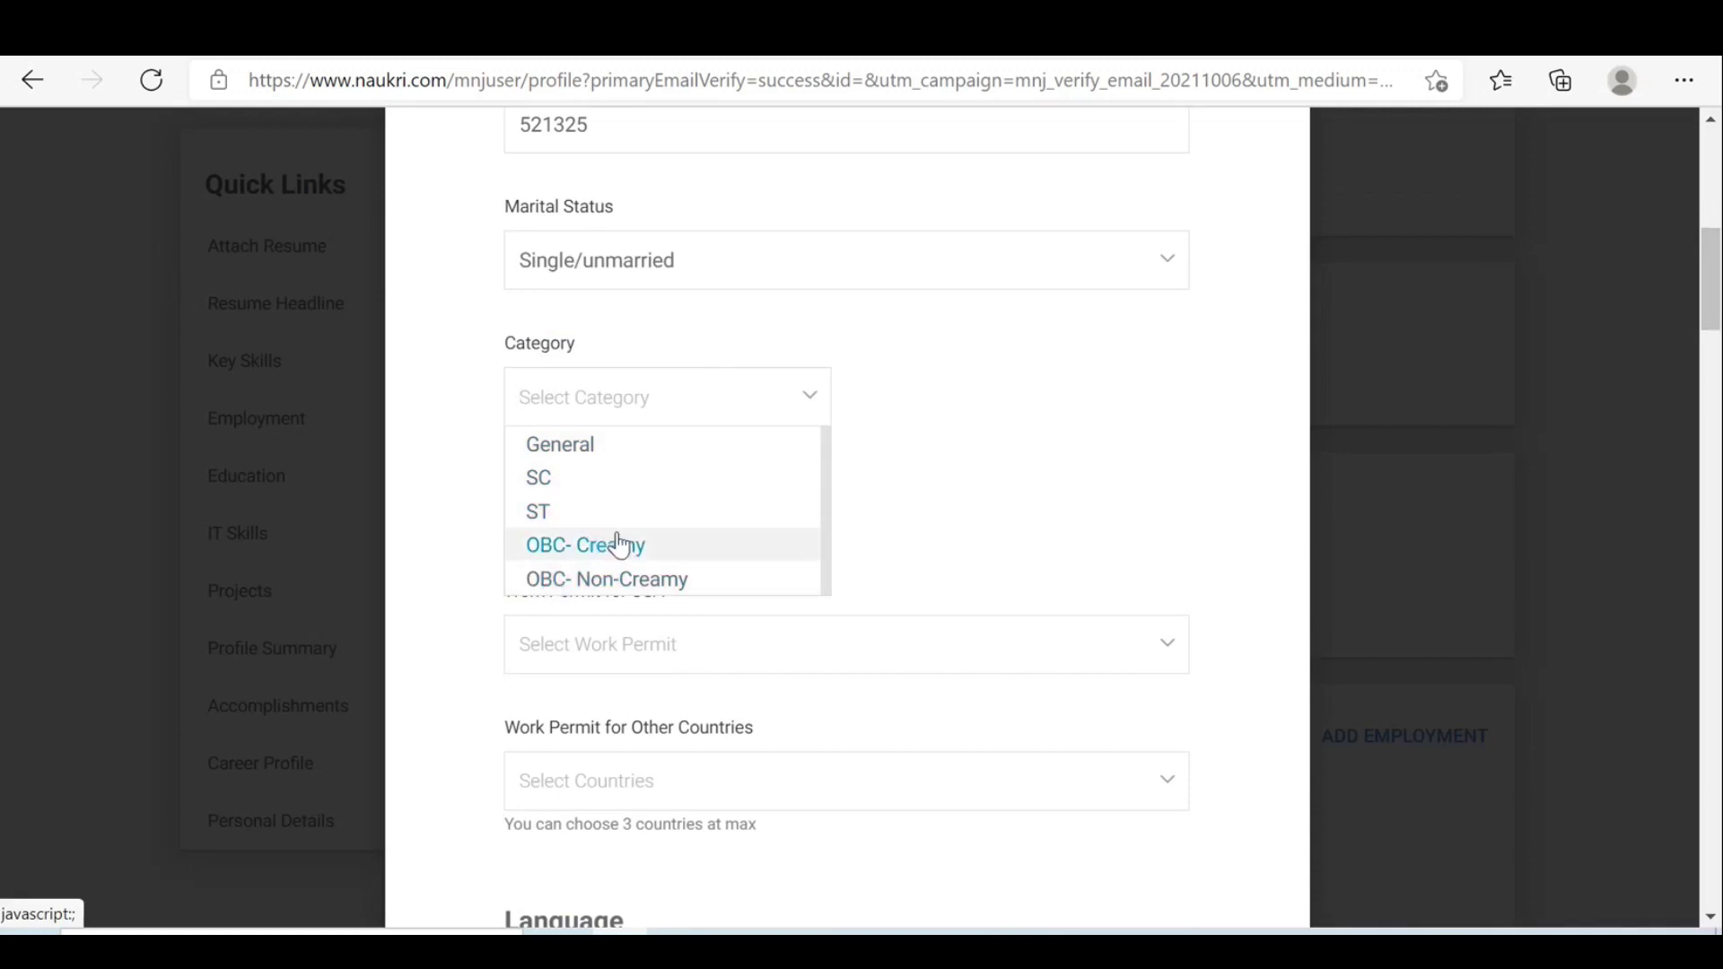
{"action": "left_click", "coordinate": [588, 448]}
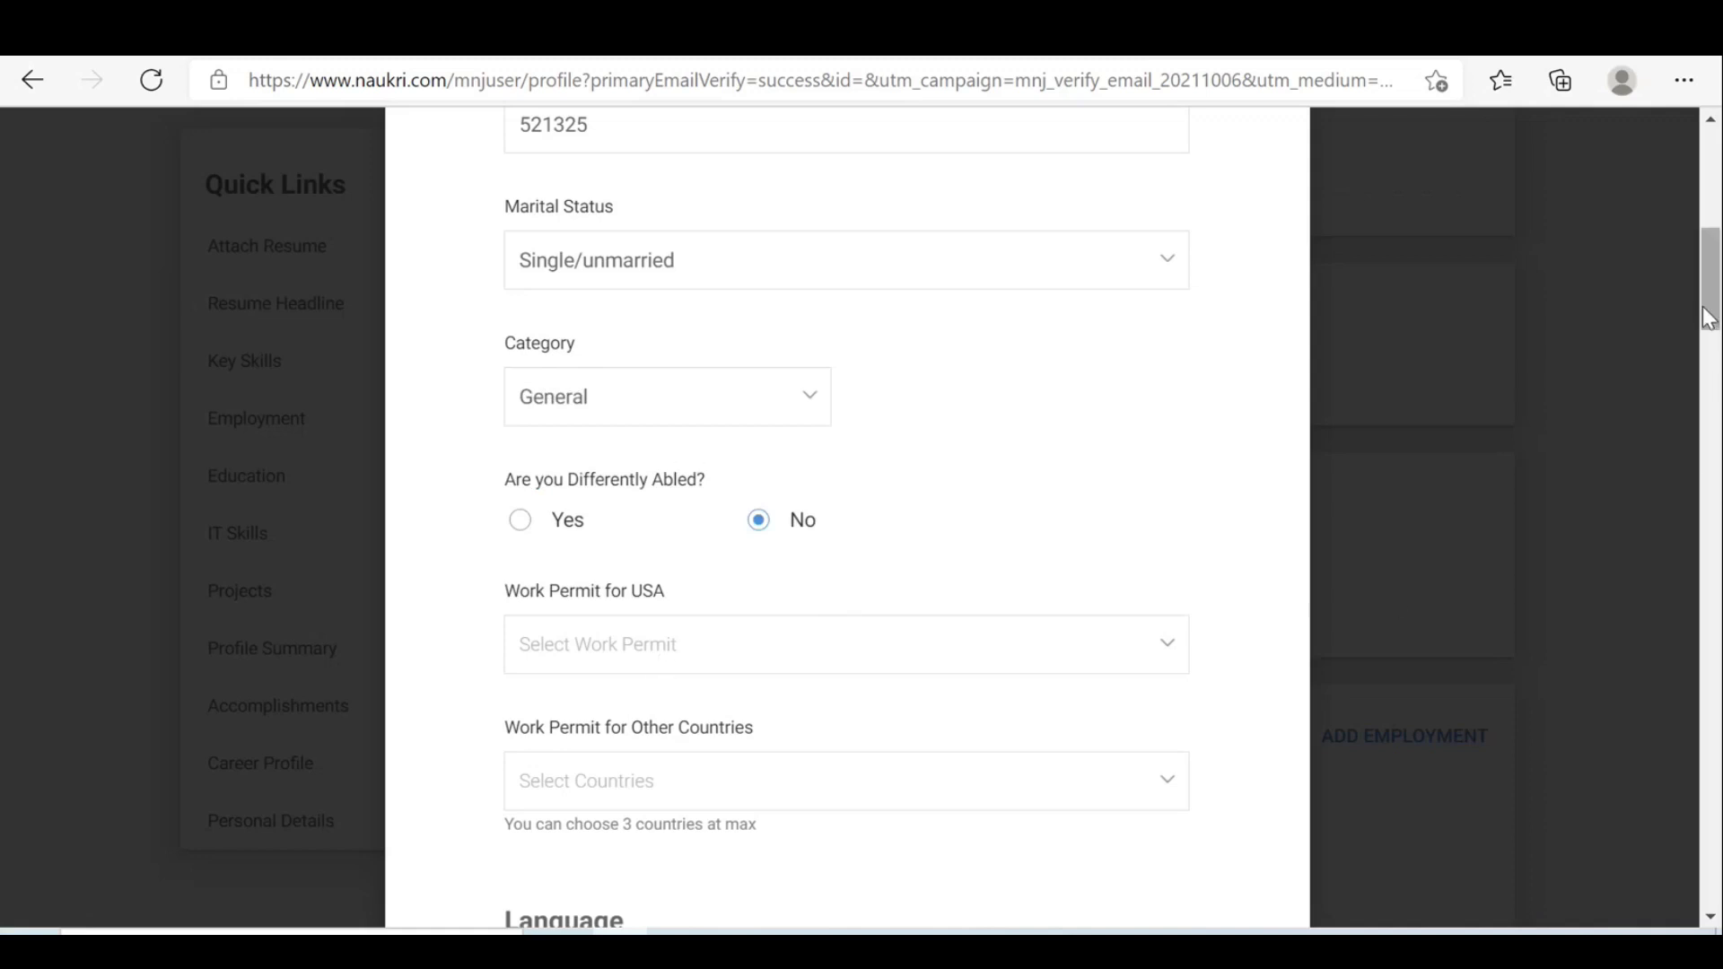
{"action": "left_click_drag", "start_coordinate": [1708, 319], "coordinate": [1708, 370]}
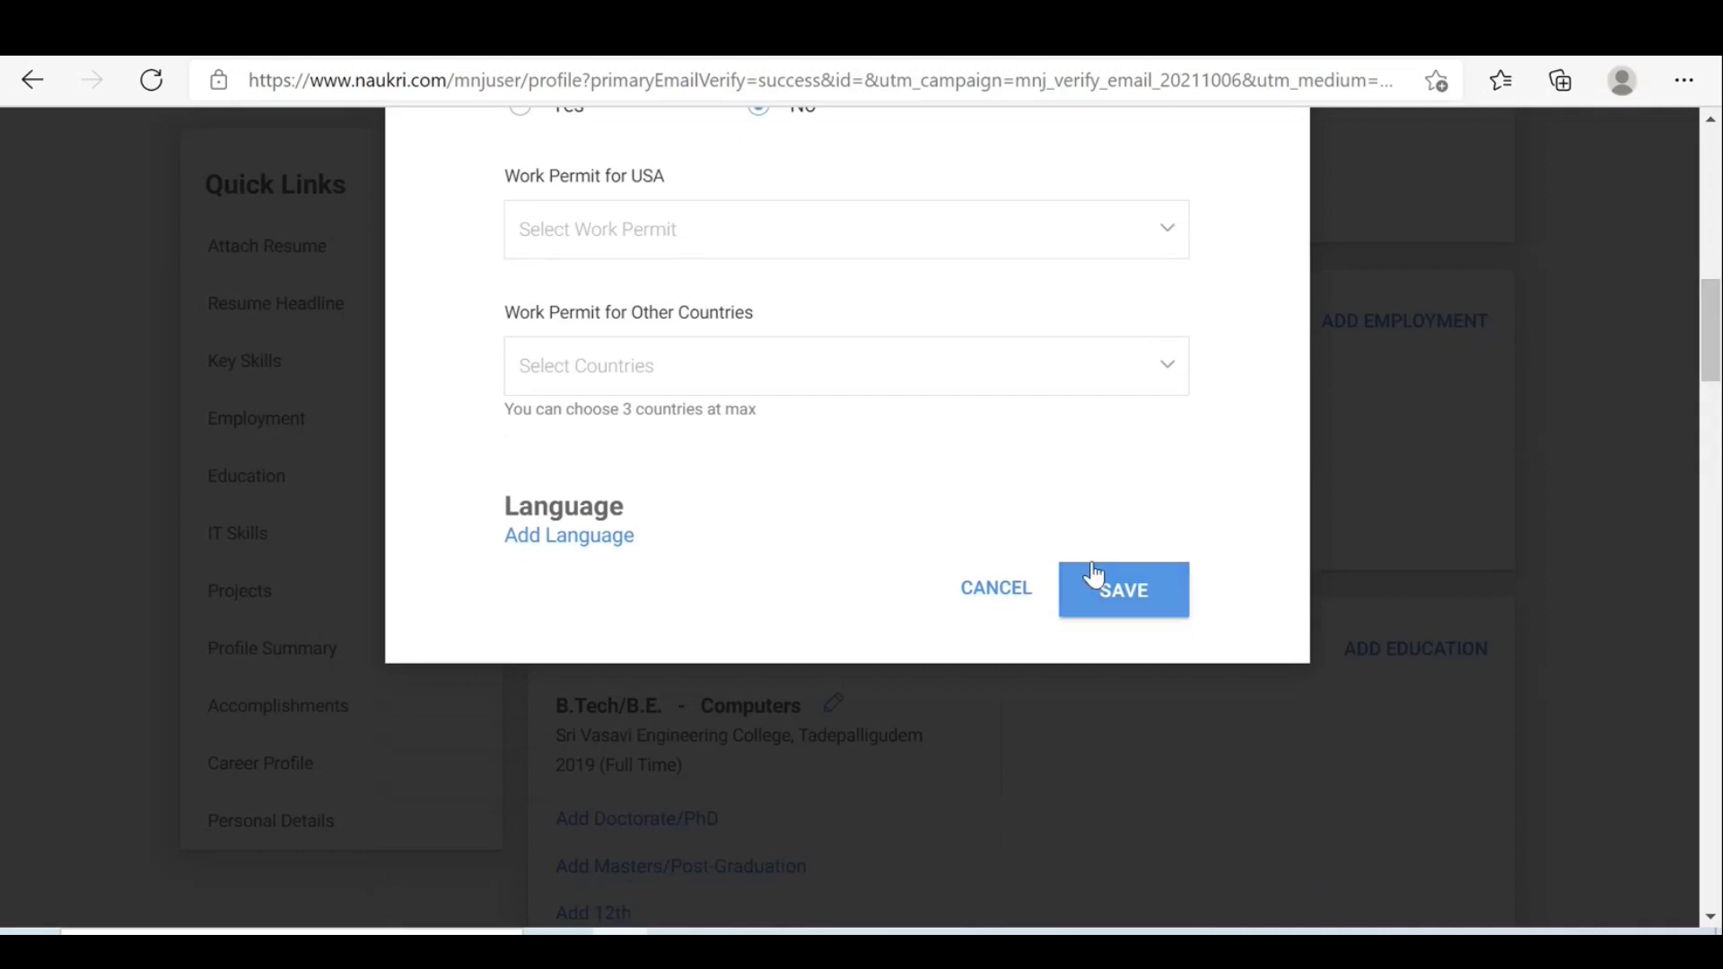
Add English as a language at Proficient level, marked for read, write and speak.
{"action": "left_click", "coordinate": [556, 536]}
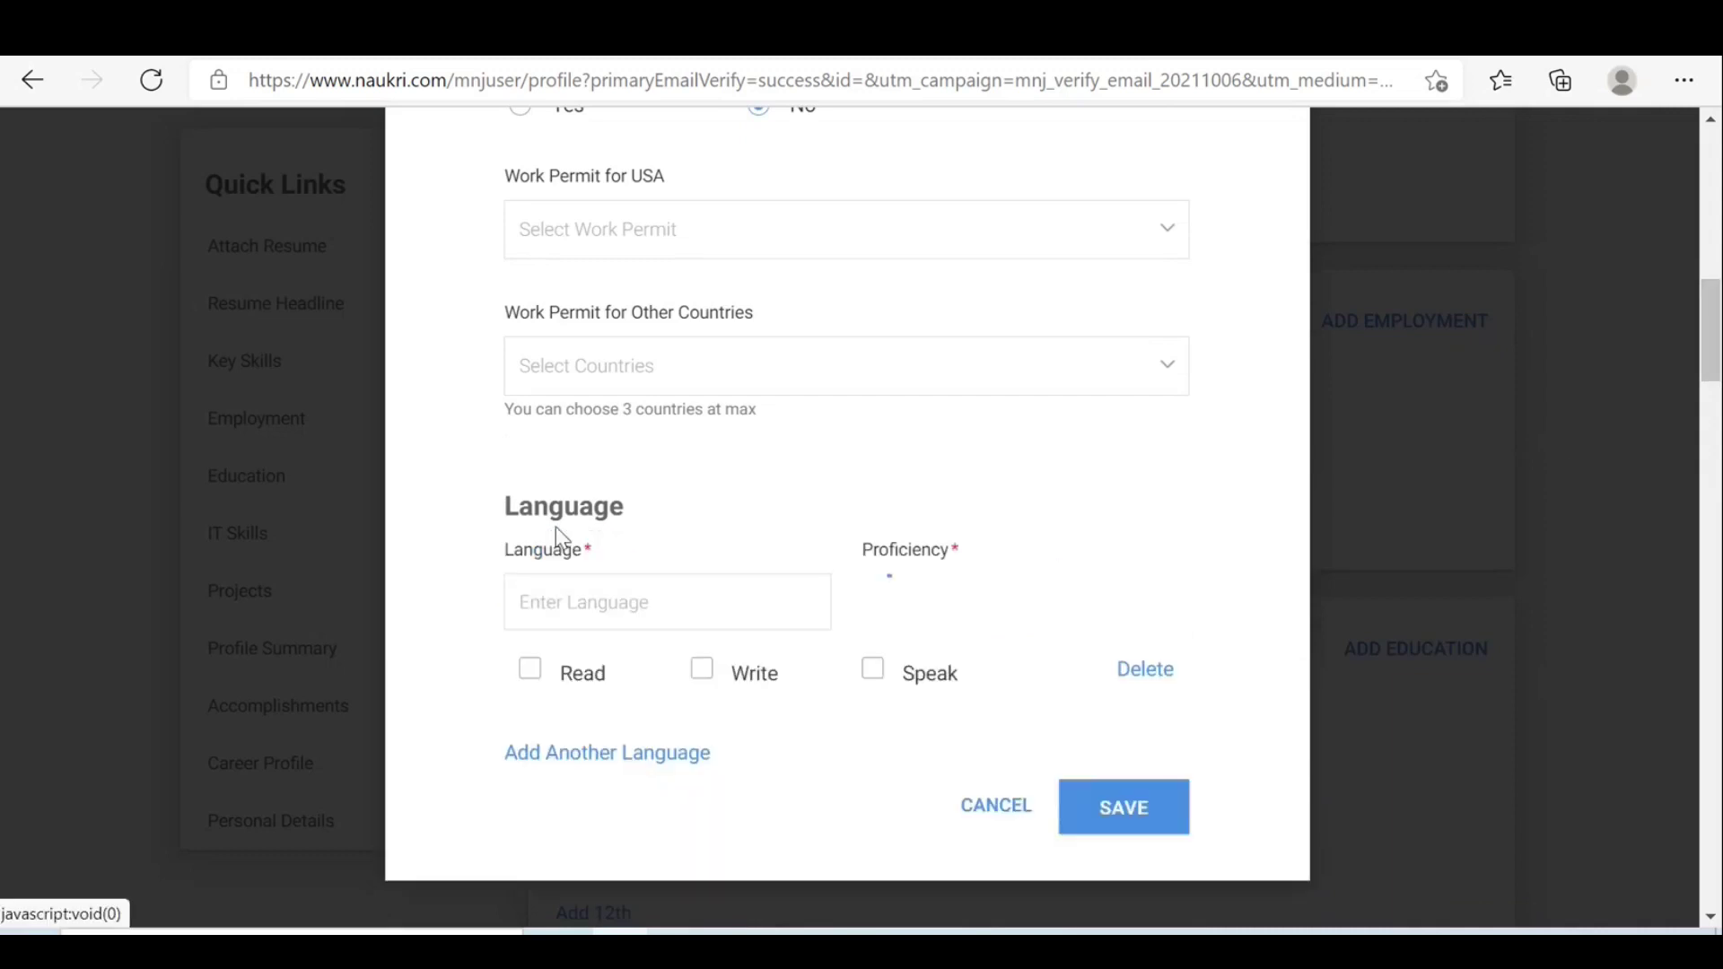
{"action": "left_click", "coordinate": [649, 618]}
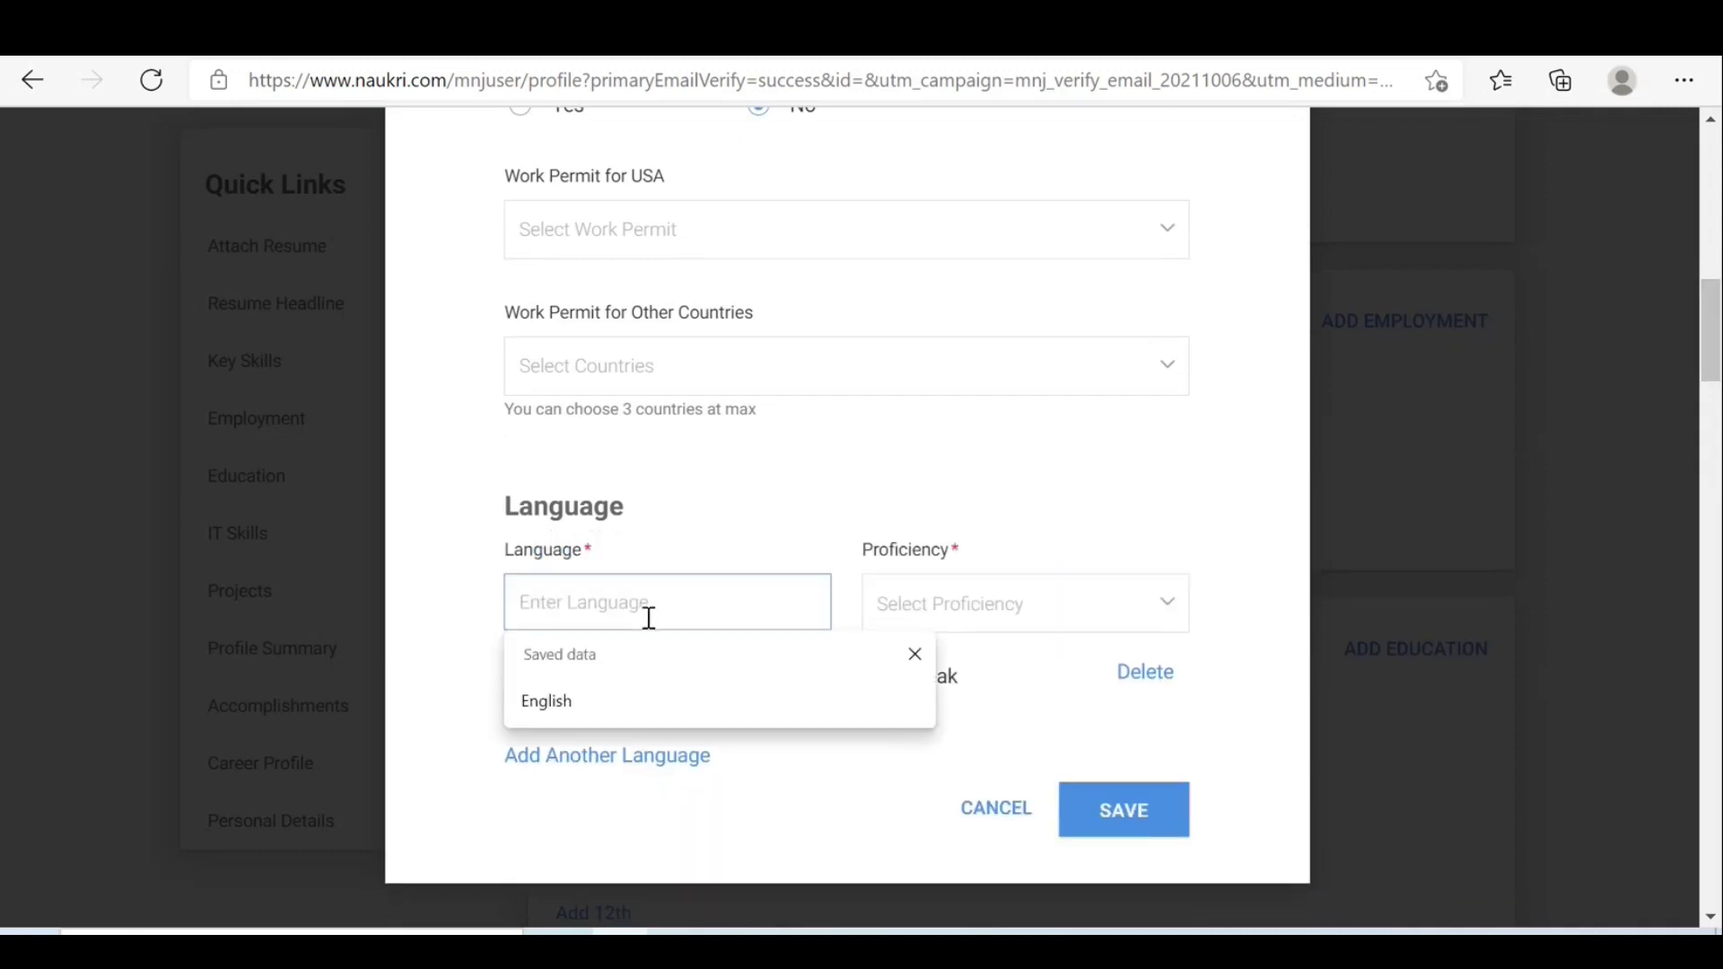
{"action": "left_click", "coordinate": [563, 716]}
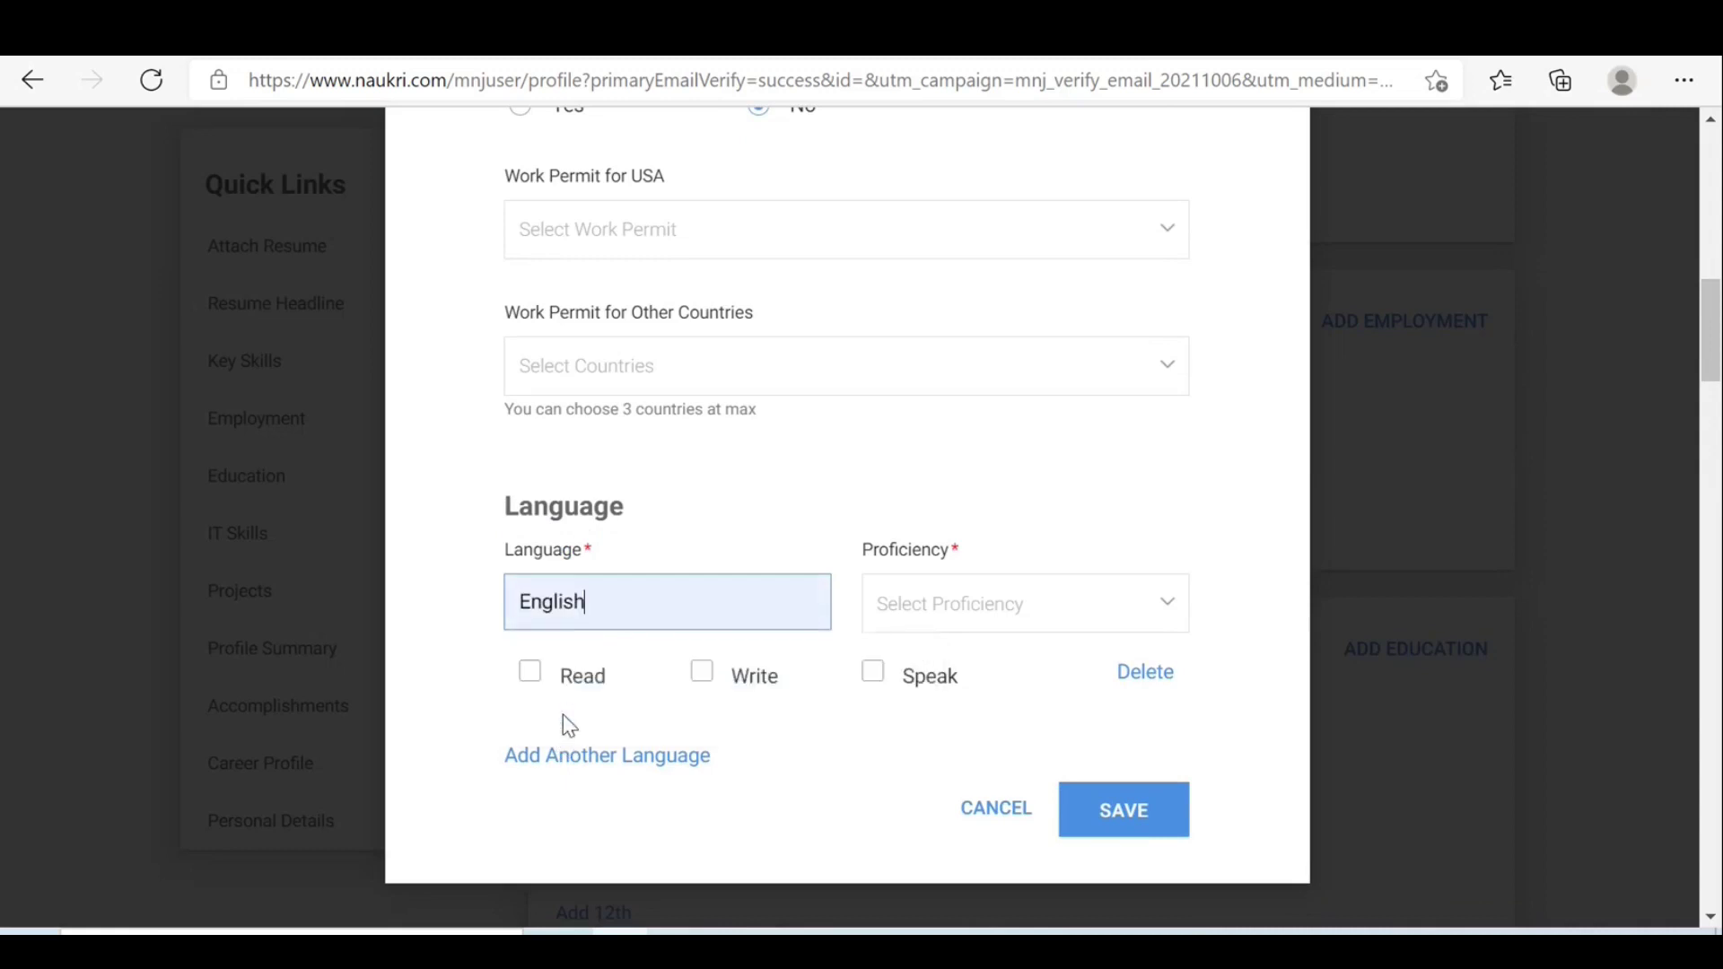
{"action": "left_click", "coordinate": [1187, 616]}
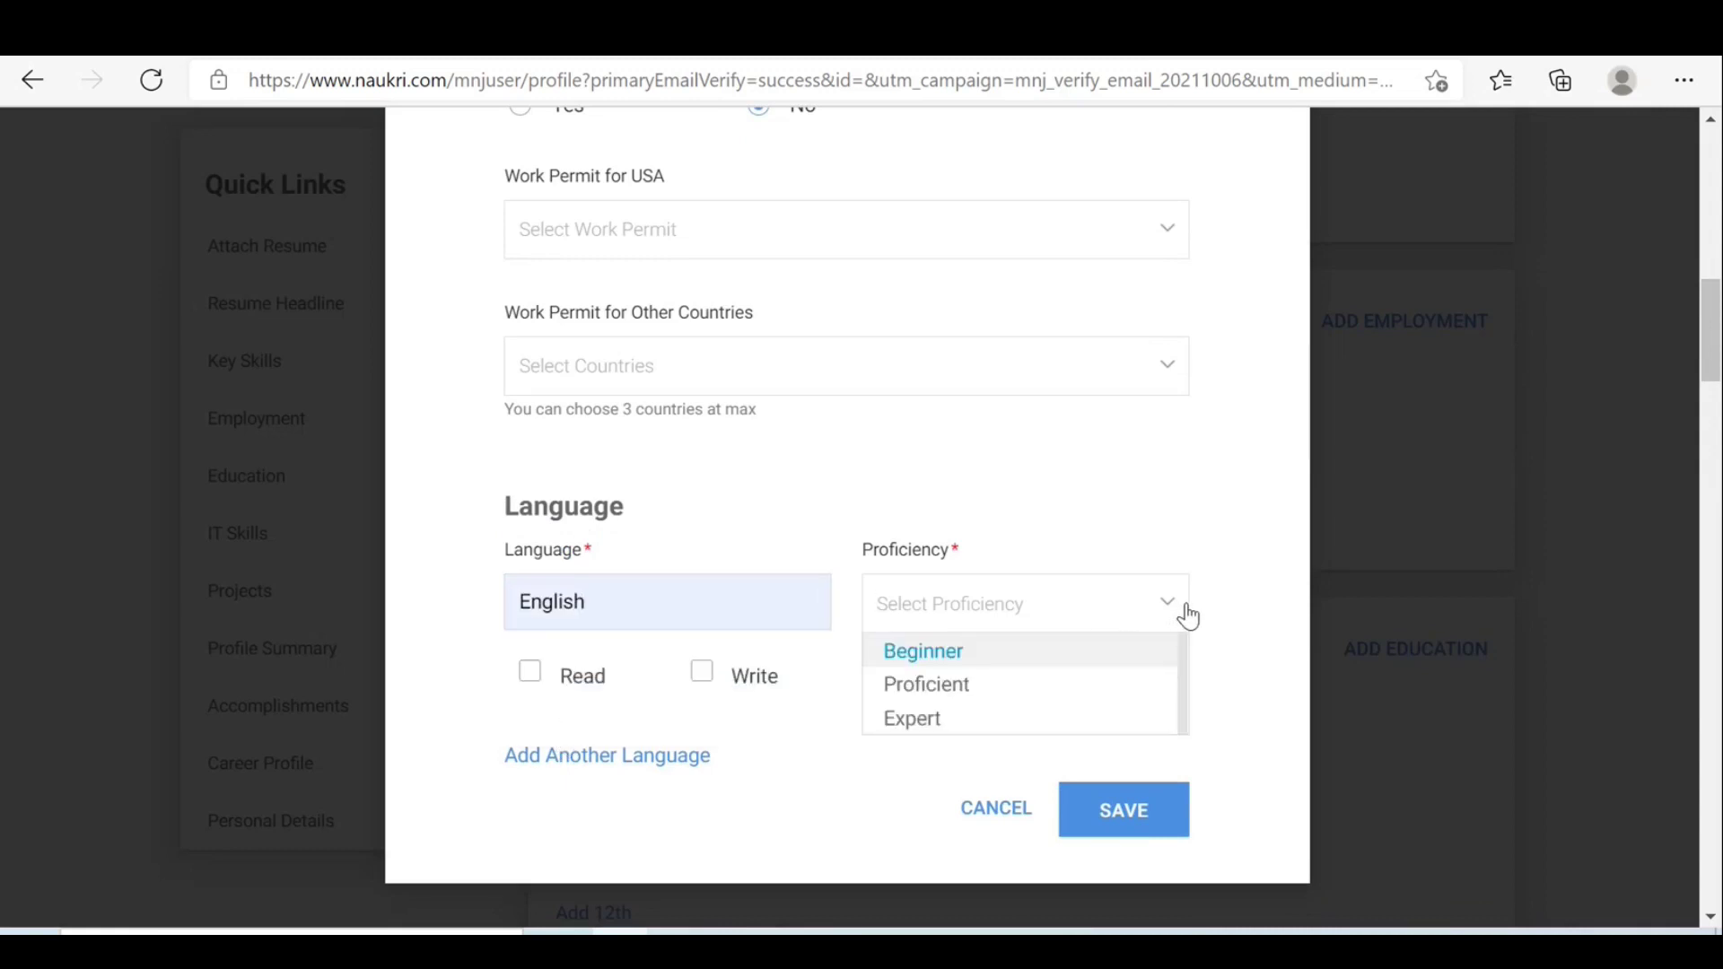
{"action": "left_click", "coordinate": [961, 689]}
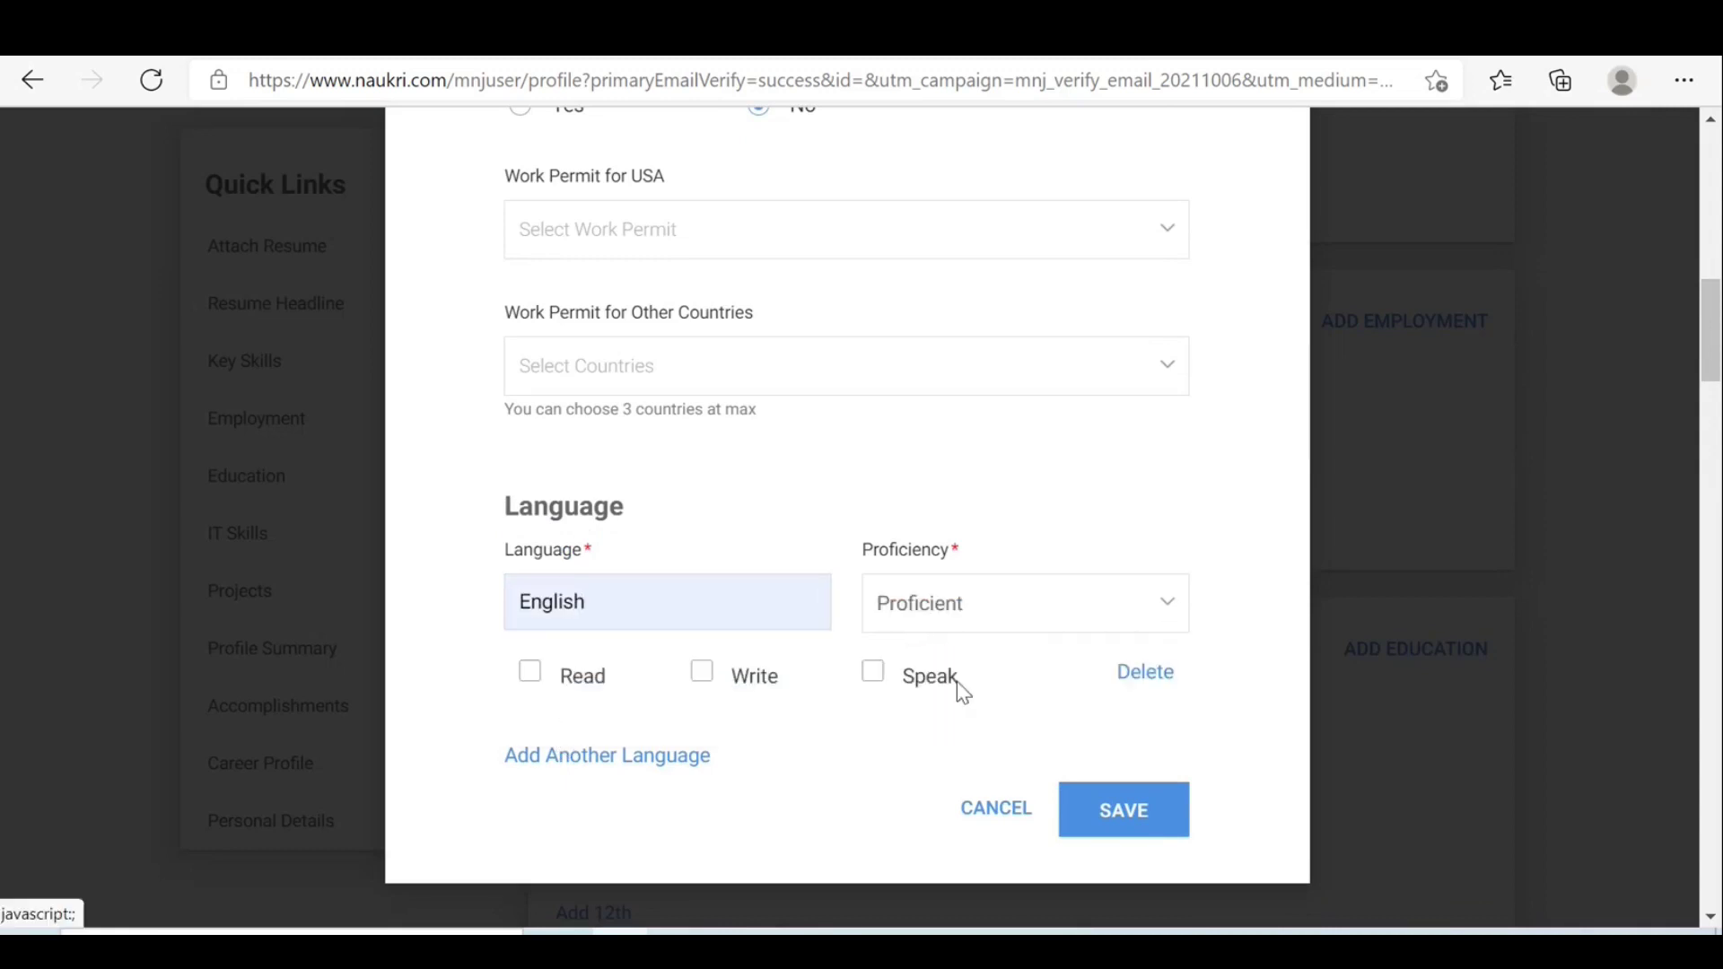
{"action": "left_click", "coordinate": [528, 675]}
{"action": "left_click", "coordinate": [707, 684]}
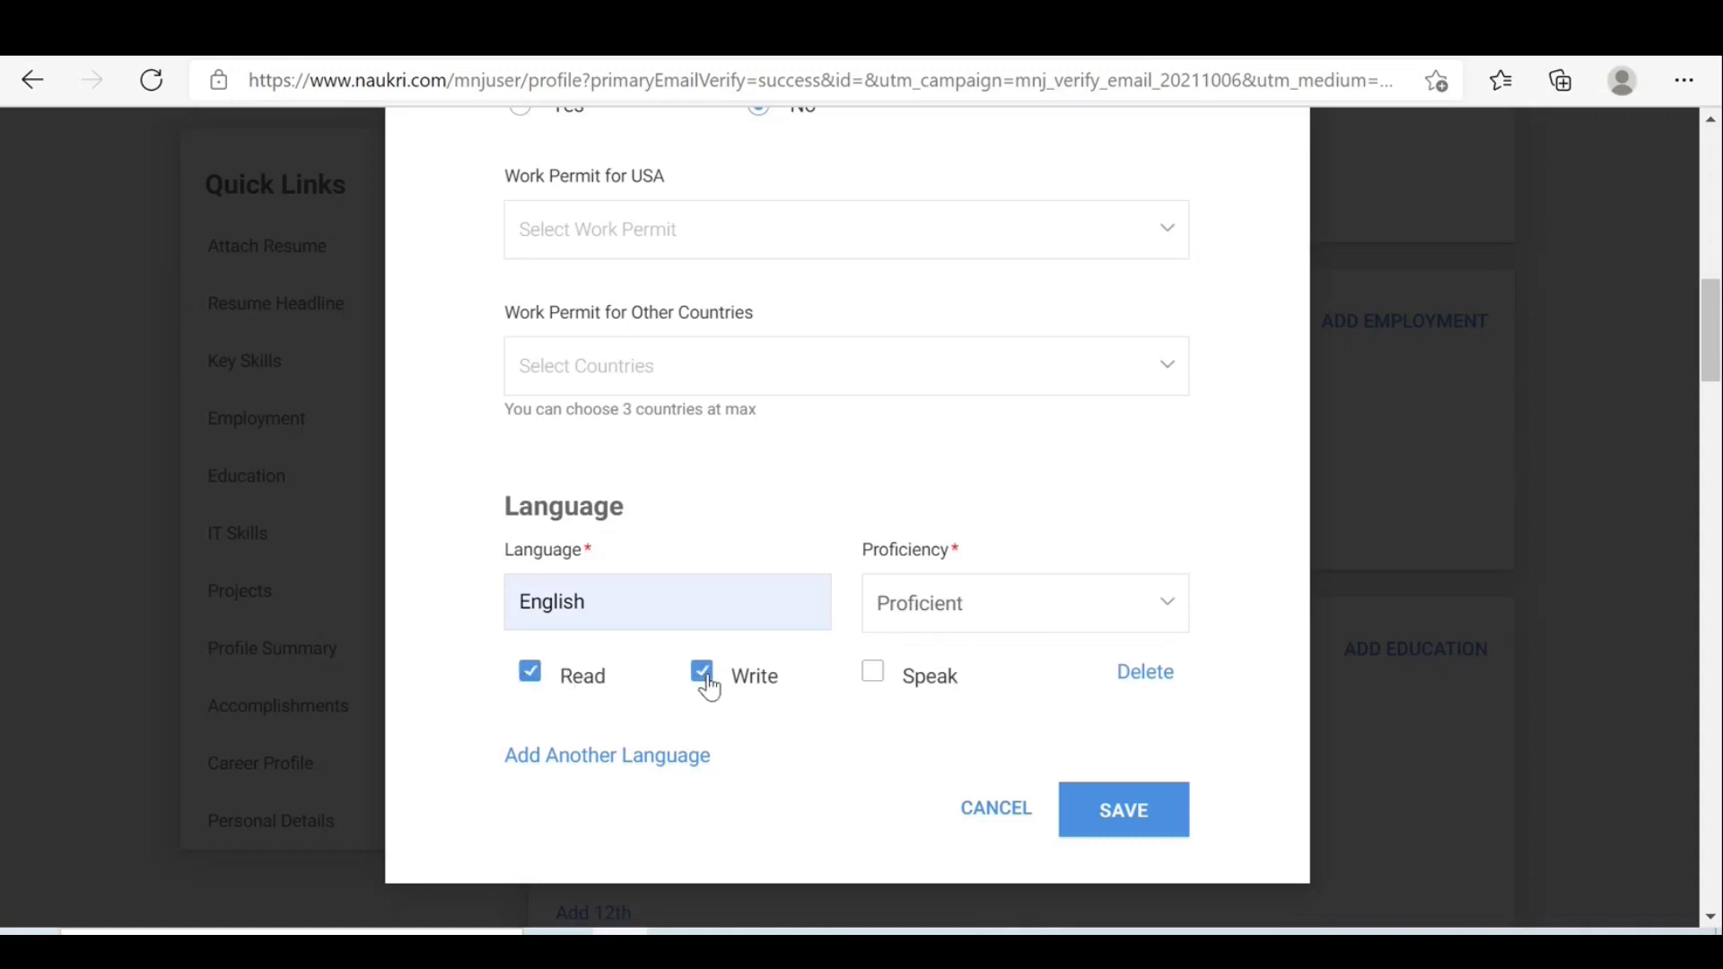
{"action": "left_click", "coordinate": [883, 686]}
Add Telugu at Expert level with read, write and speak ticked, and save the details.
{"action": "left_click", "coordinate": [661, 761]}
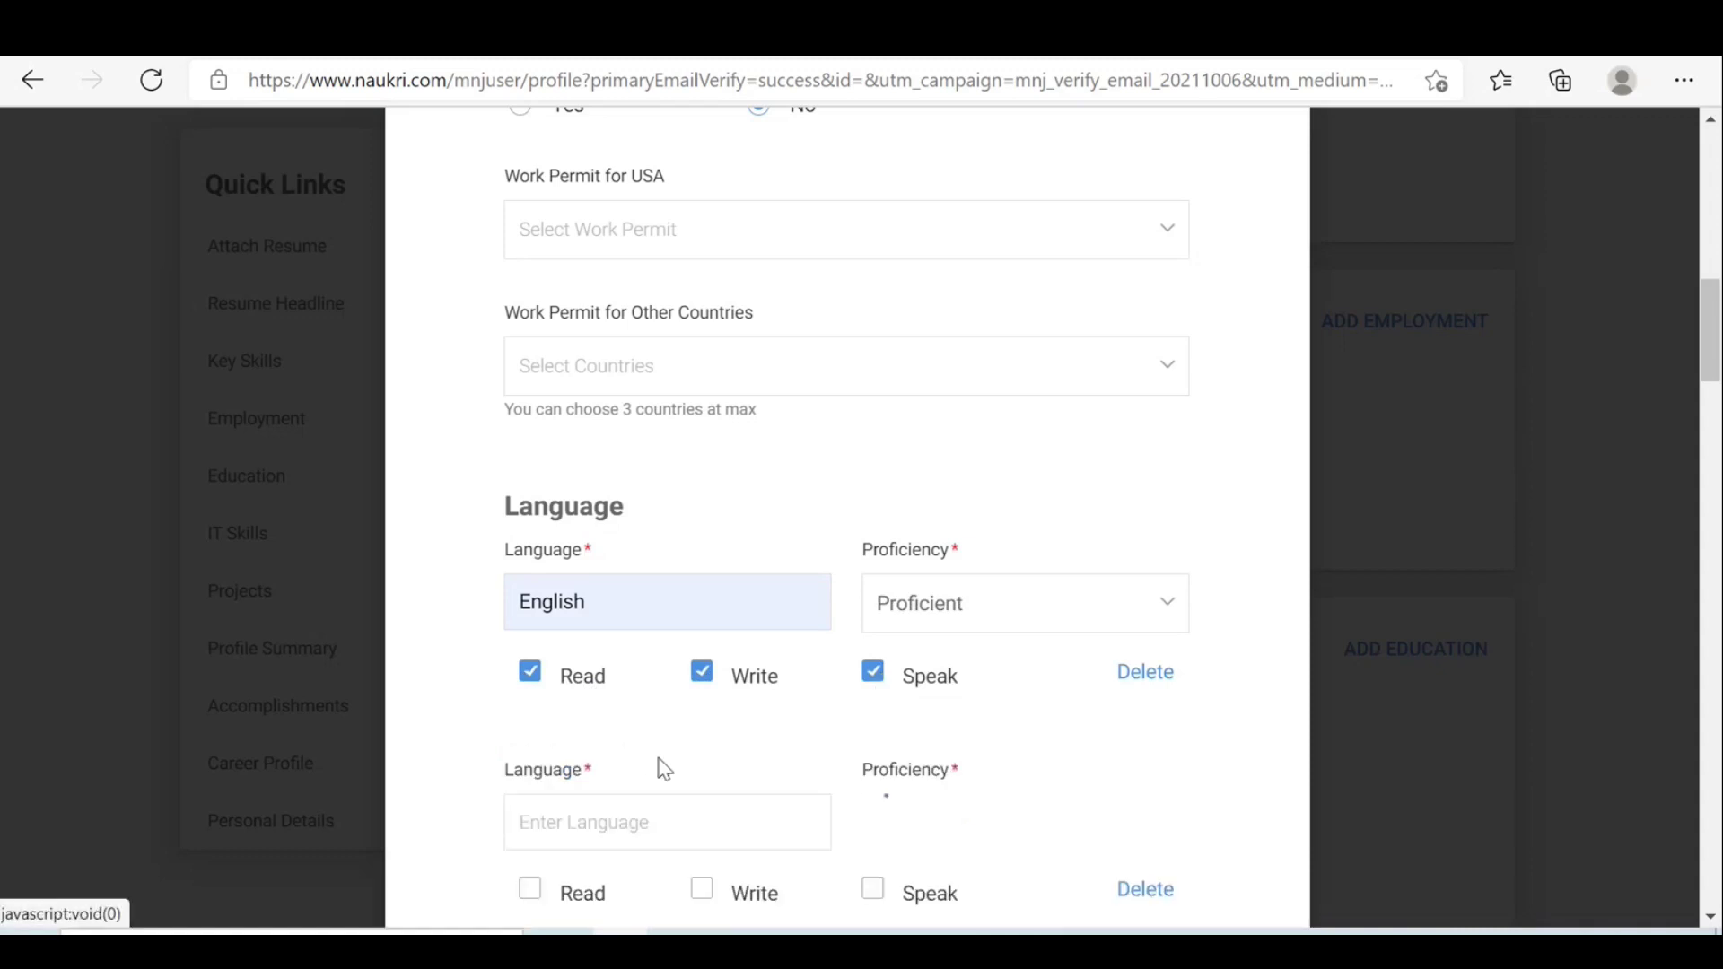
{"action": "left_click", "coordinate": [608, 824]}
{"action": "type", "text": "Telugu"}
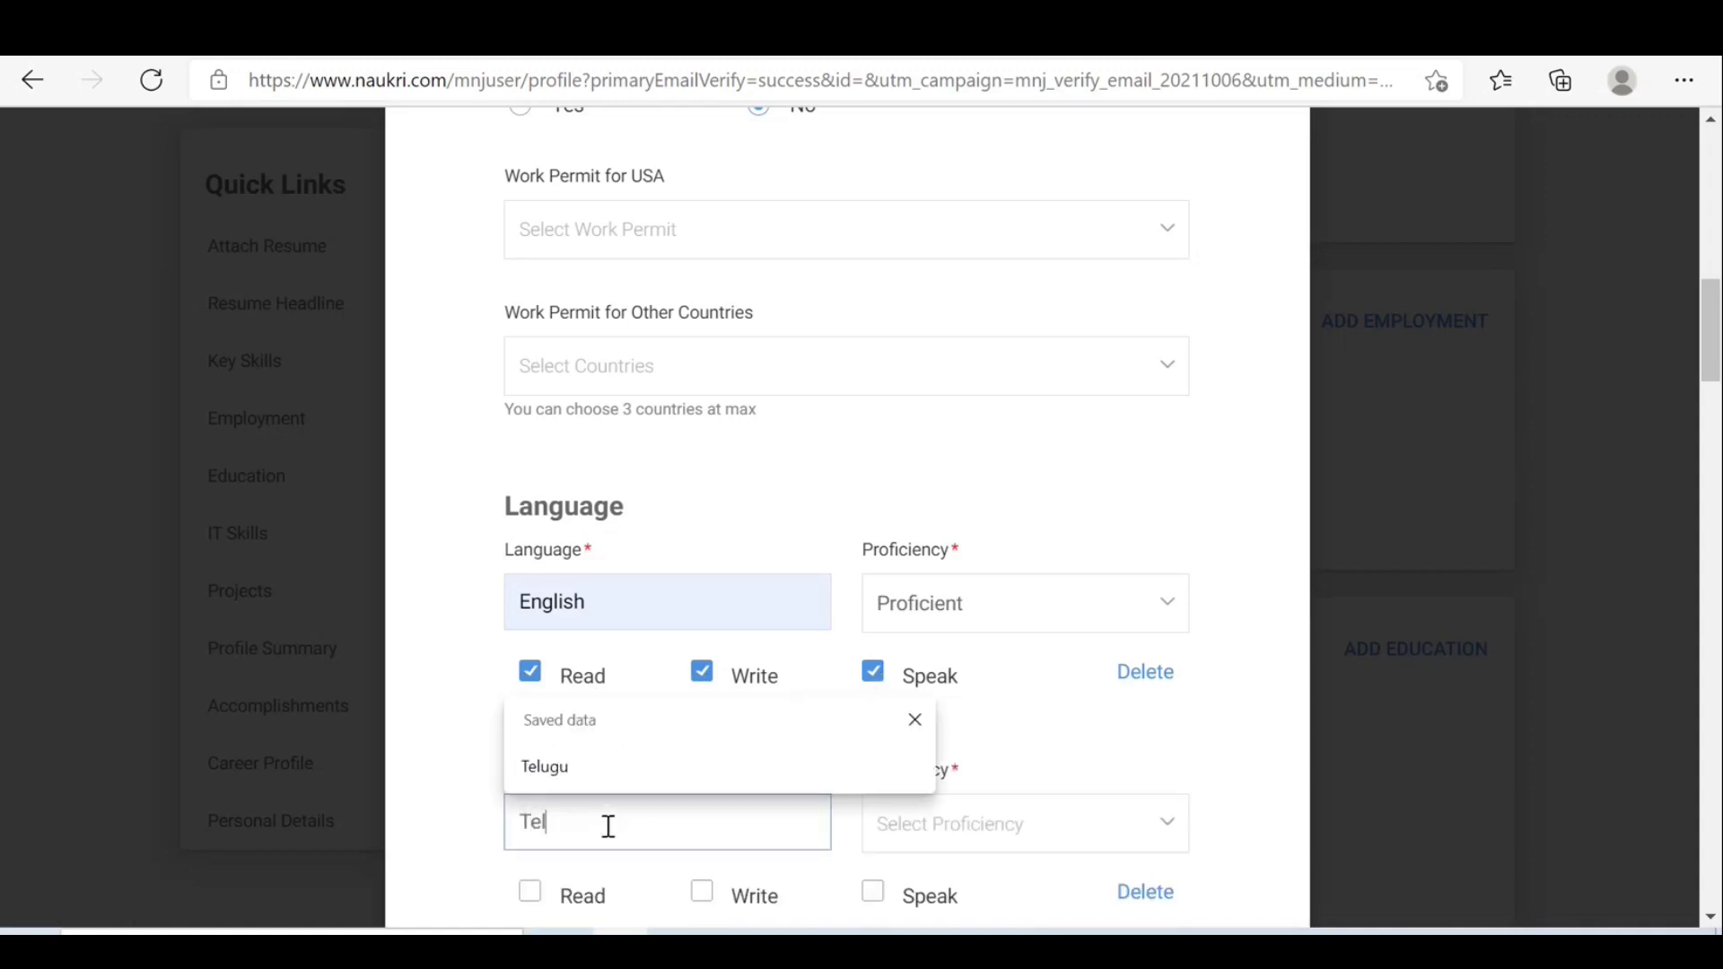
{"action": "left_click", "coordinate": [564, 770]}
{"action": "left_click", "coordinate": [991, 832]}
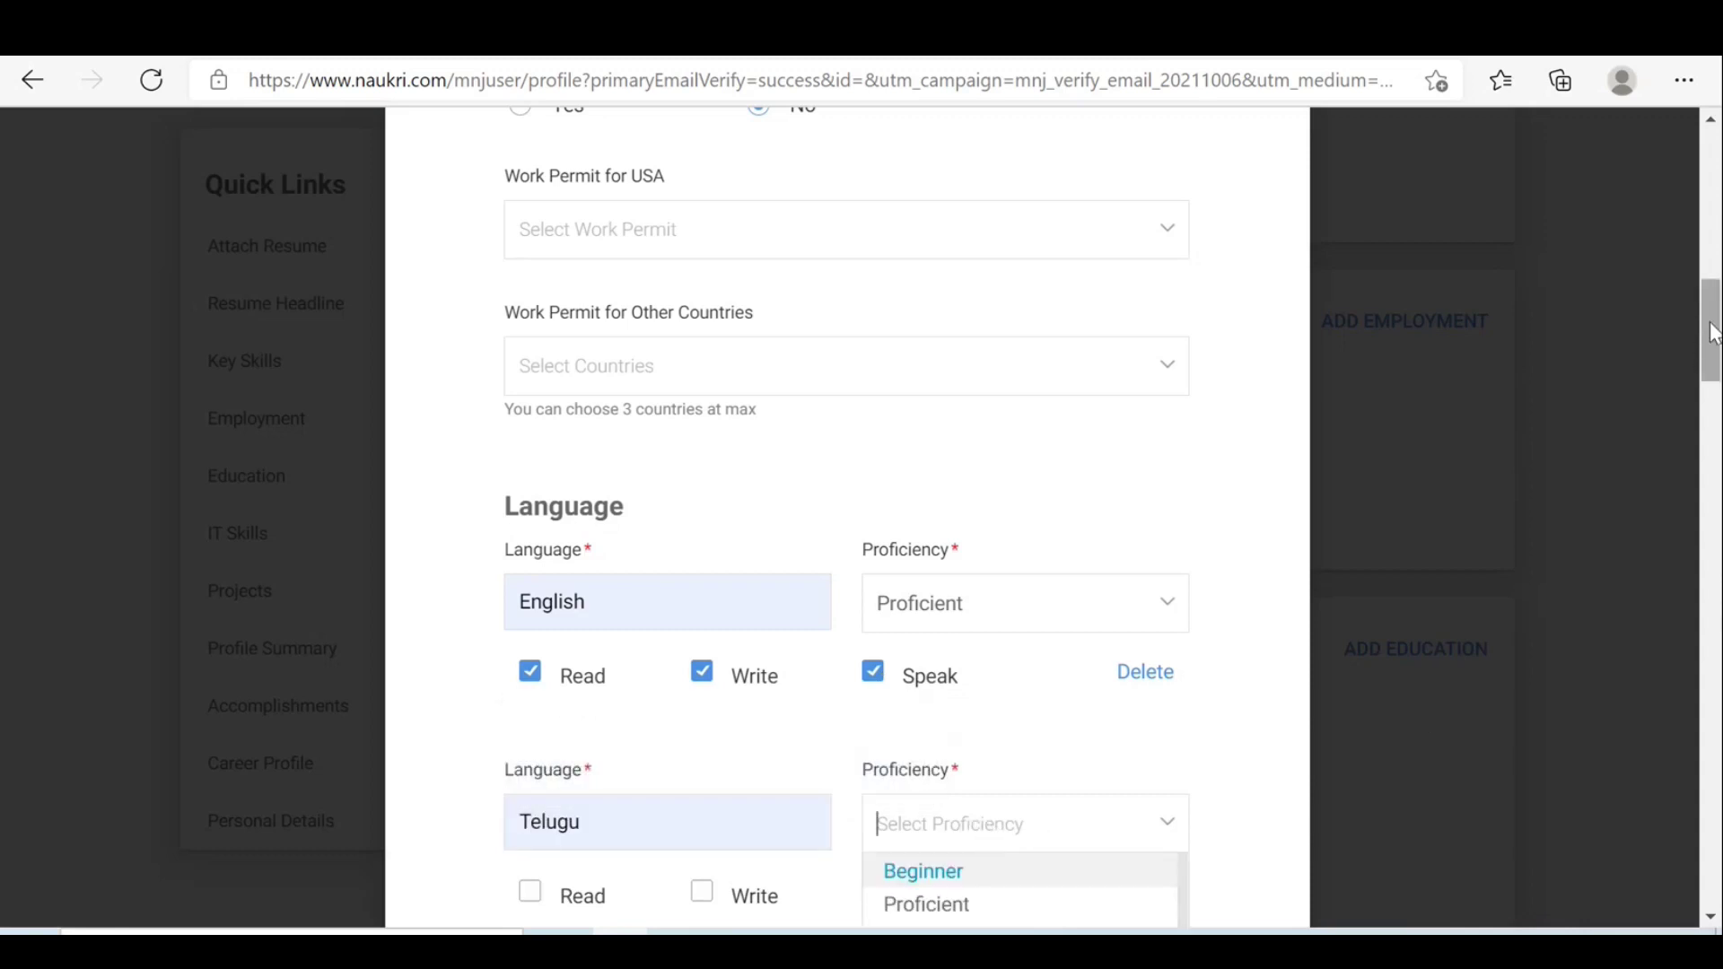
{"action": "left_click_drag", "start_coordinate": [1714, 333], "coordinate": [1714, 381]}
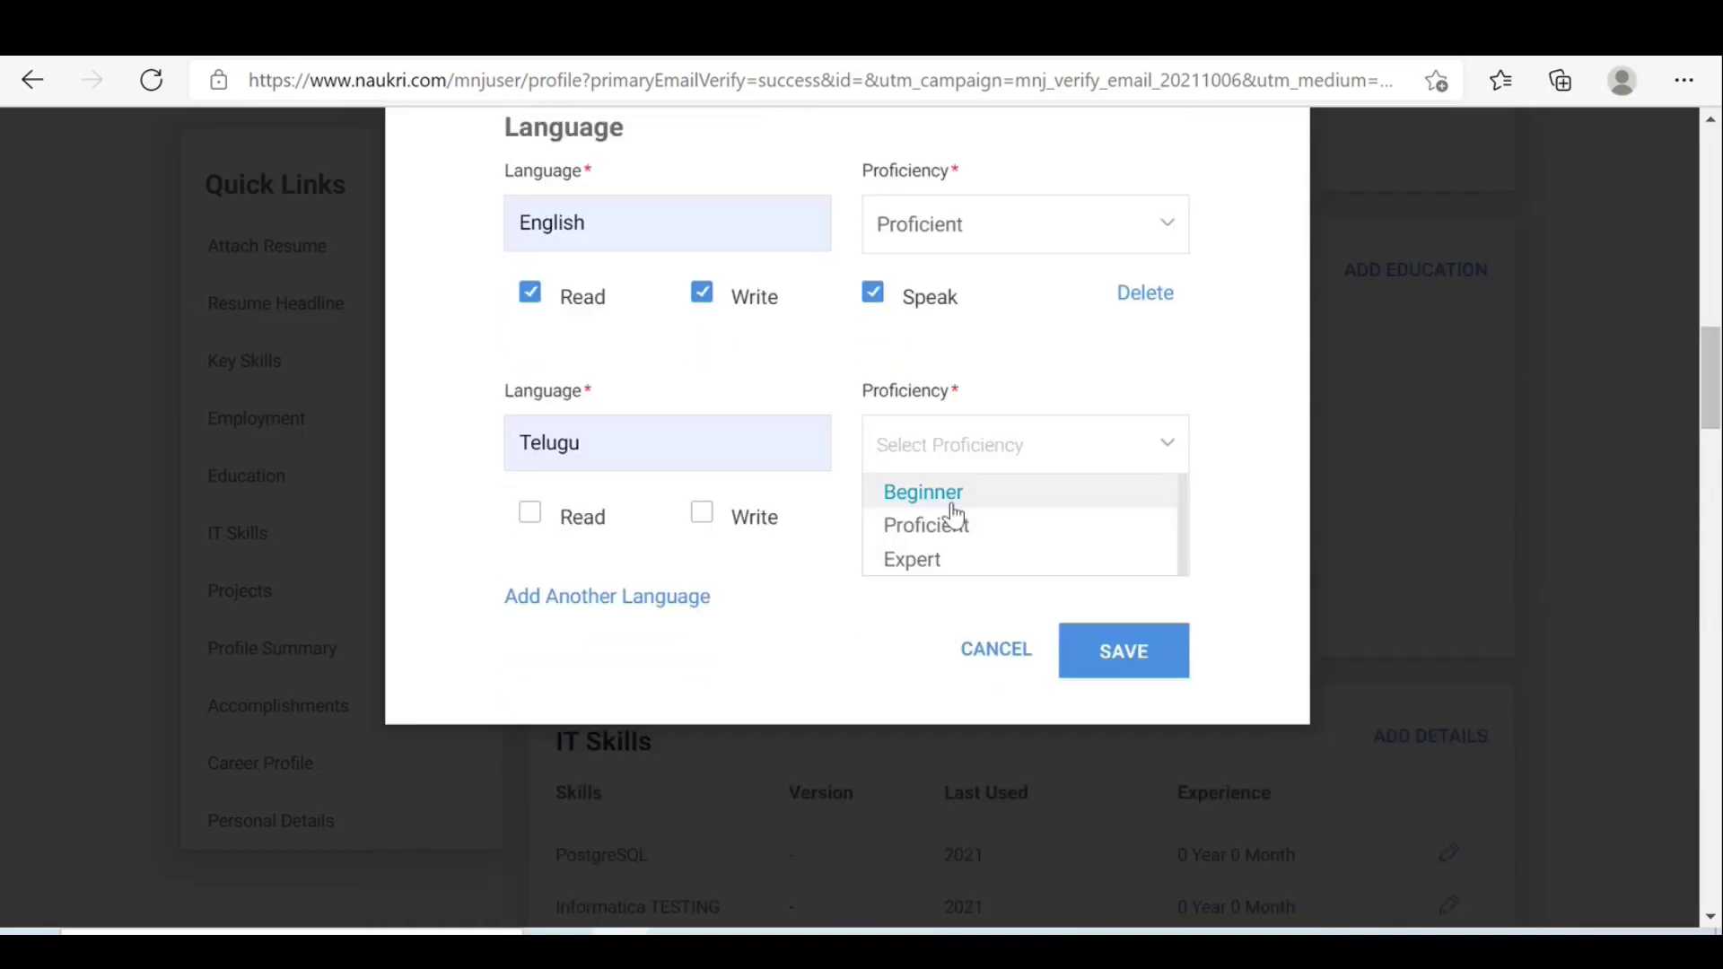
{"action": "left_click", "coordinate": [913, 568]}
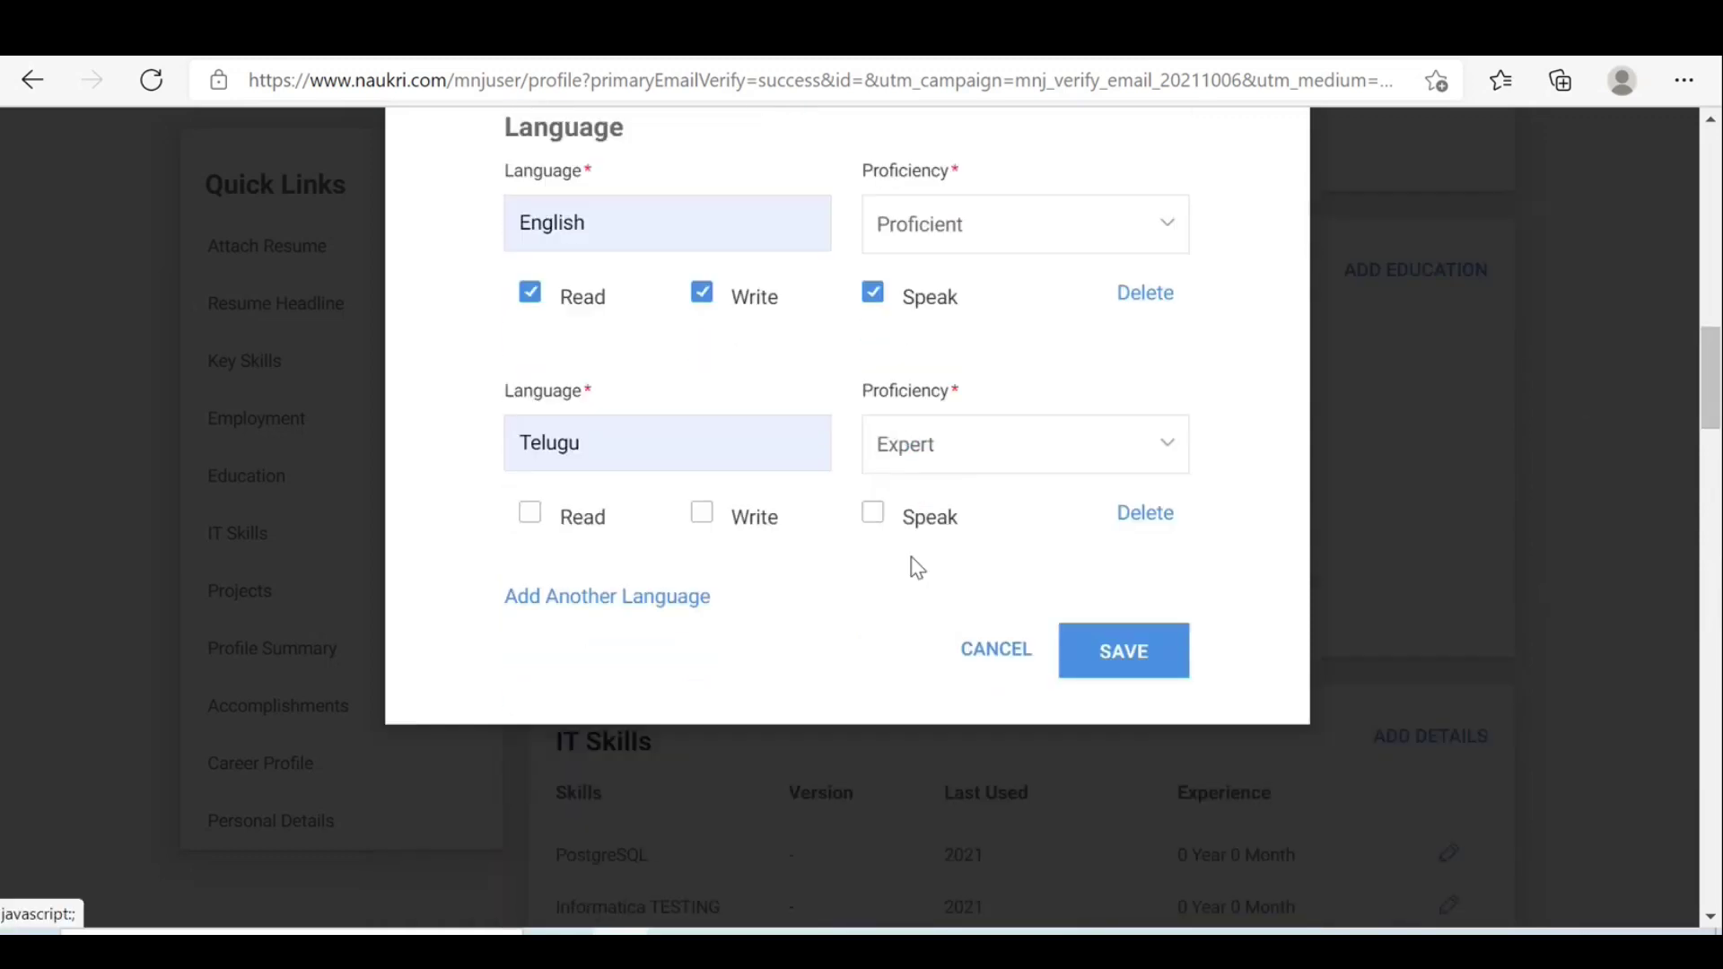
{"action": "left_click", "coordinate": [535, 517]}
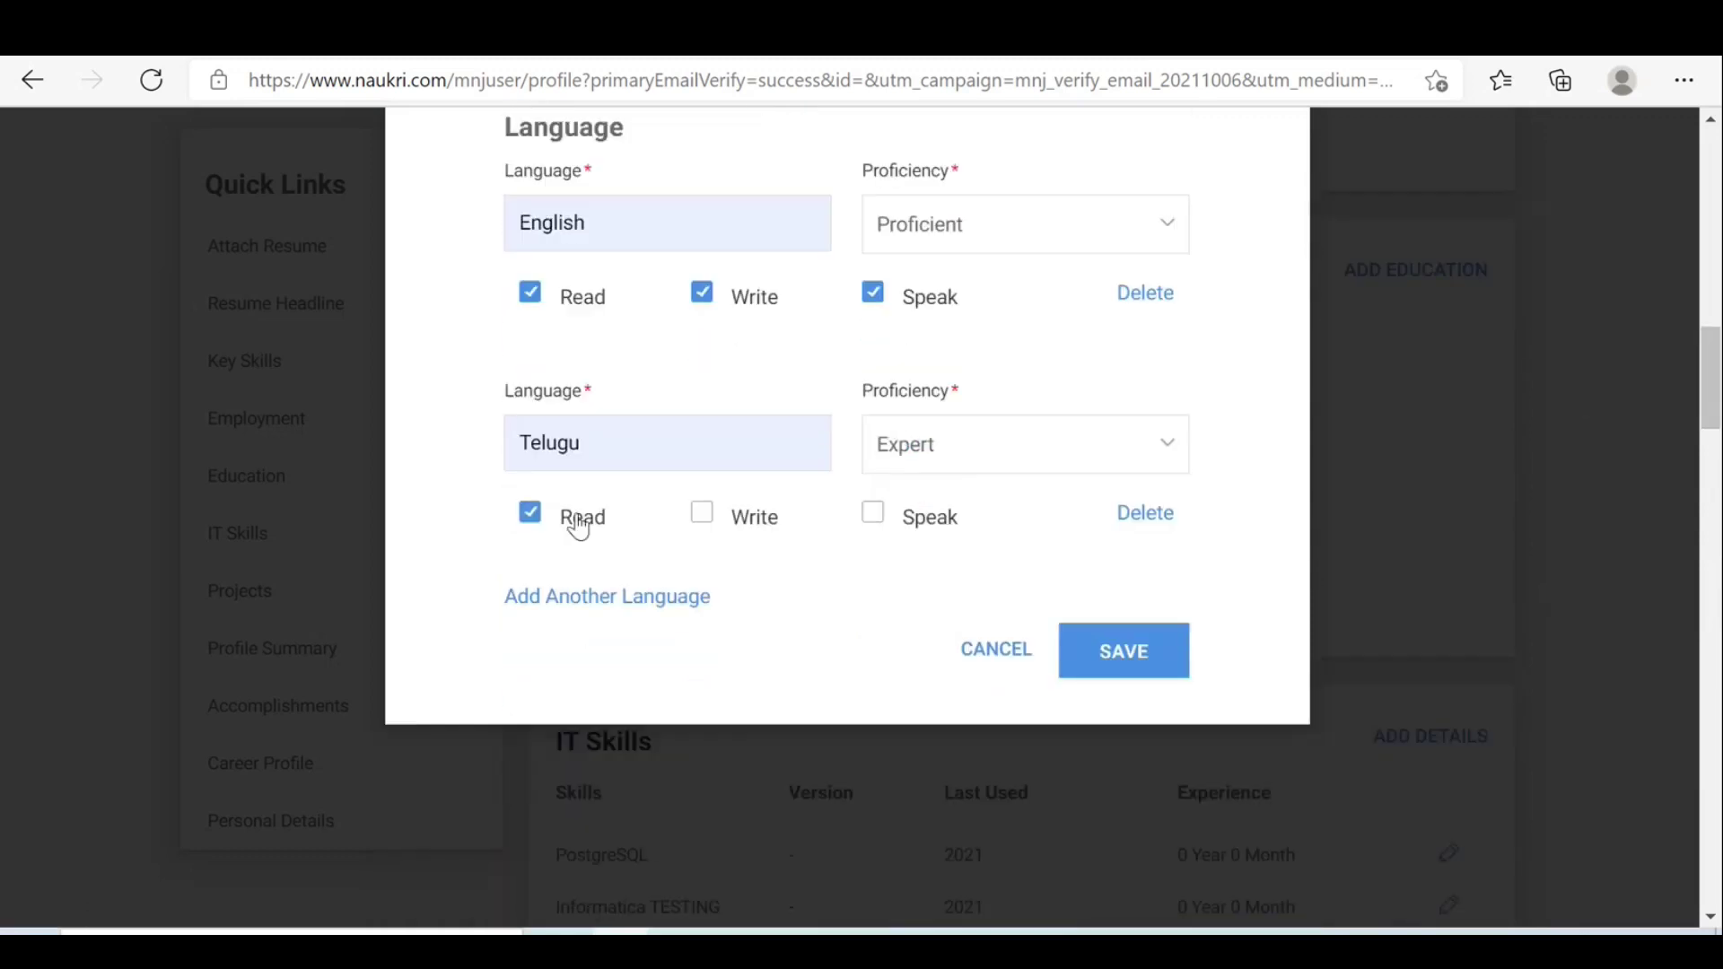
{"action": "left_click", "coordinate": [703, 522]}
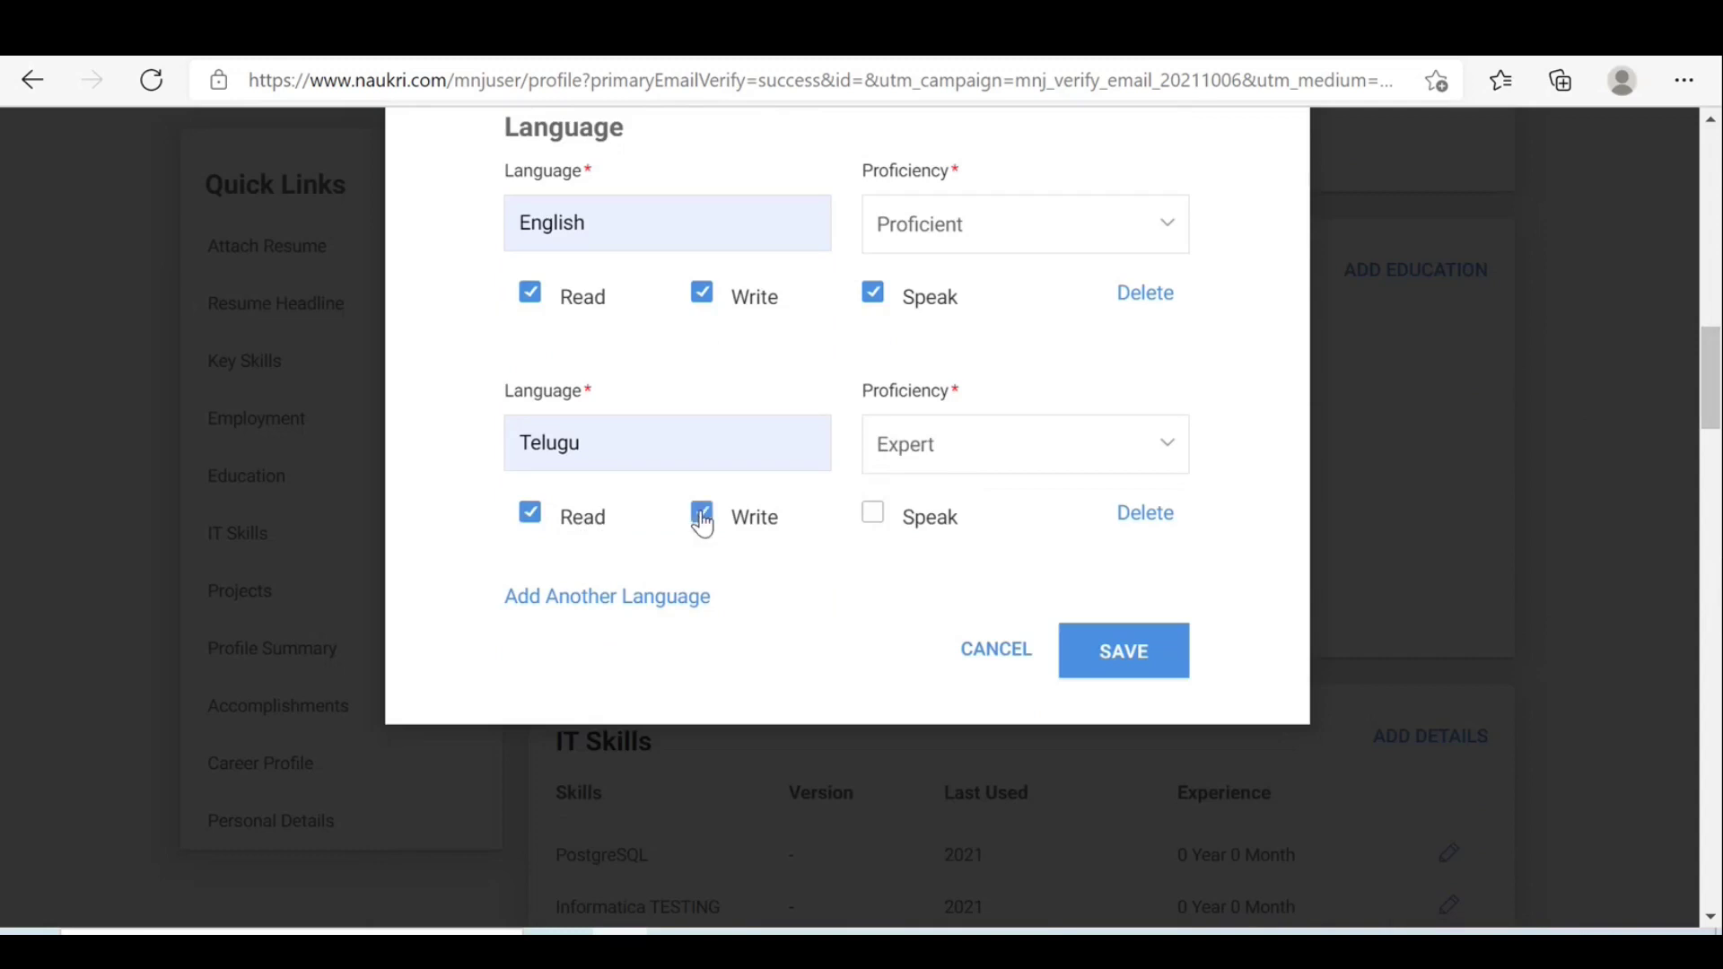
{"action": "left_click", "coordinate": [876, 525]}
{"action": "left_click", "coordinate": [1124, 664]}
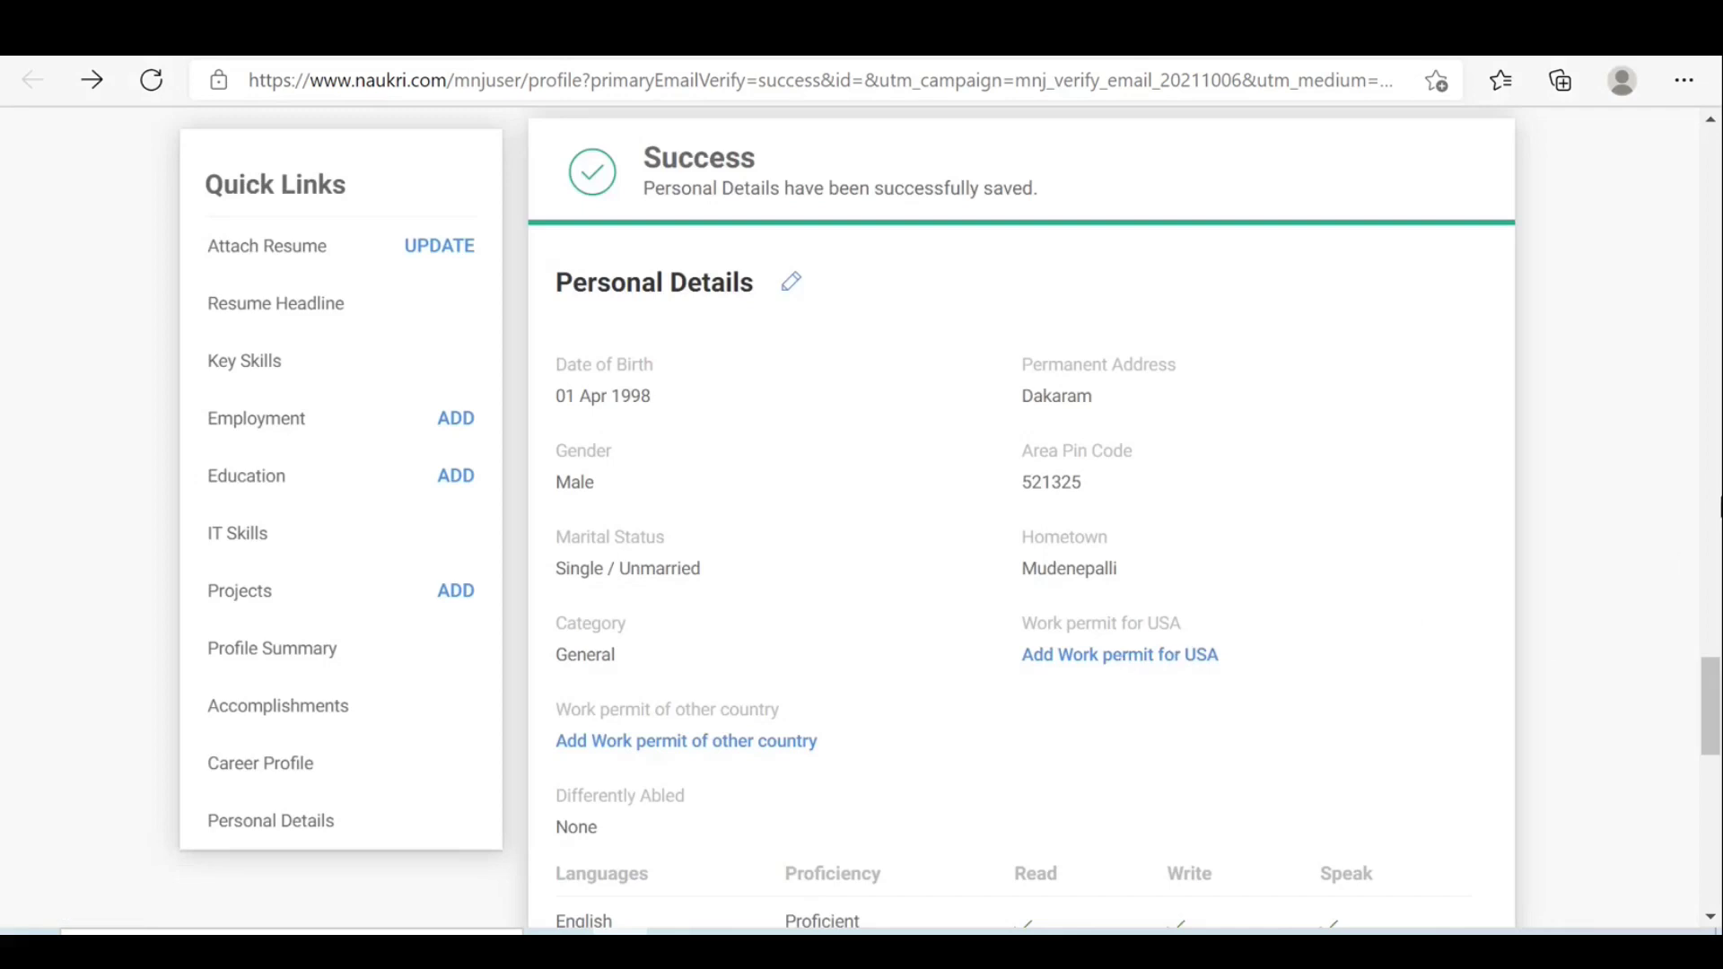
Scroll back up the profile and open the 3 Pending Action(s) page.
{"action": "left_click_drag", "start_coordinate": [1708, 707], "coordinate": [1646, 126]}
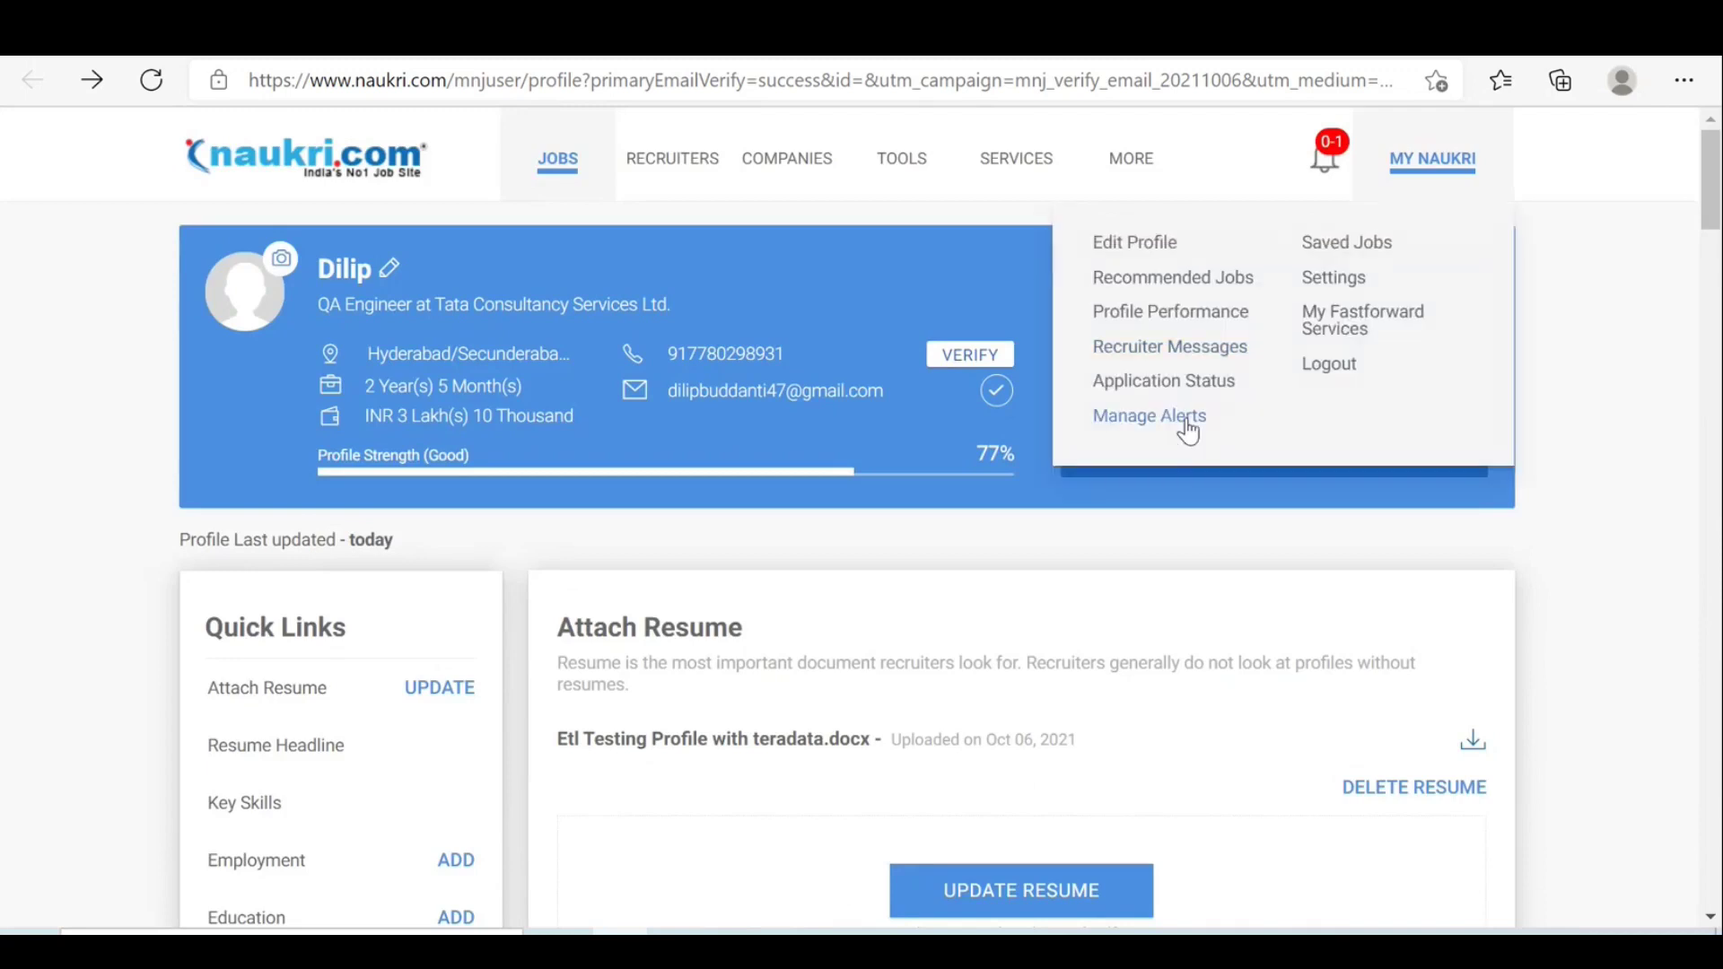
{"action": "left_click", "coordinate": [1170, 406]}
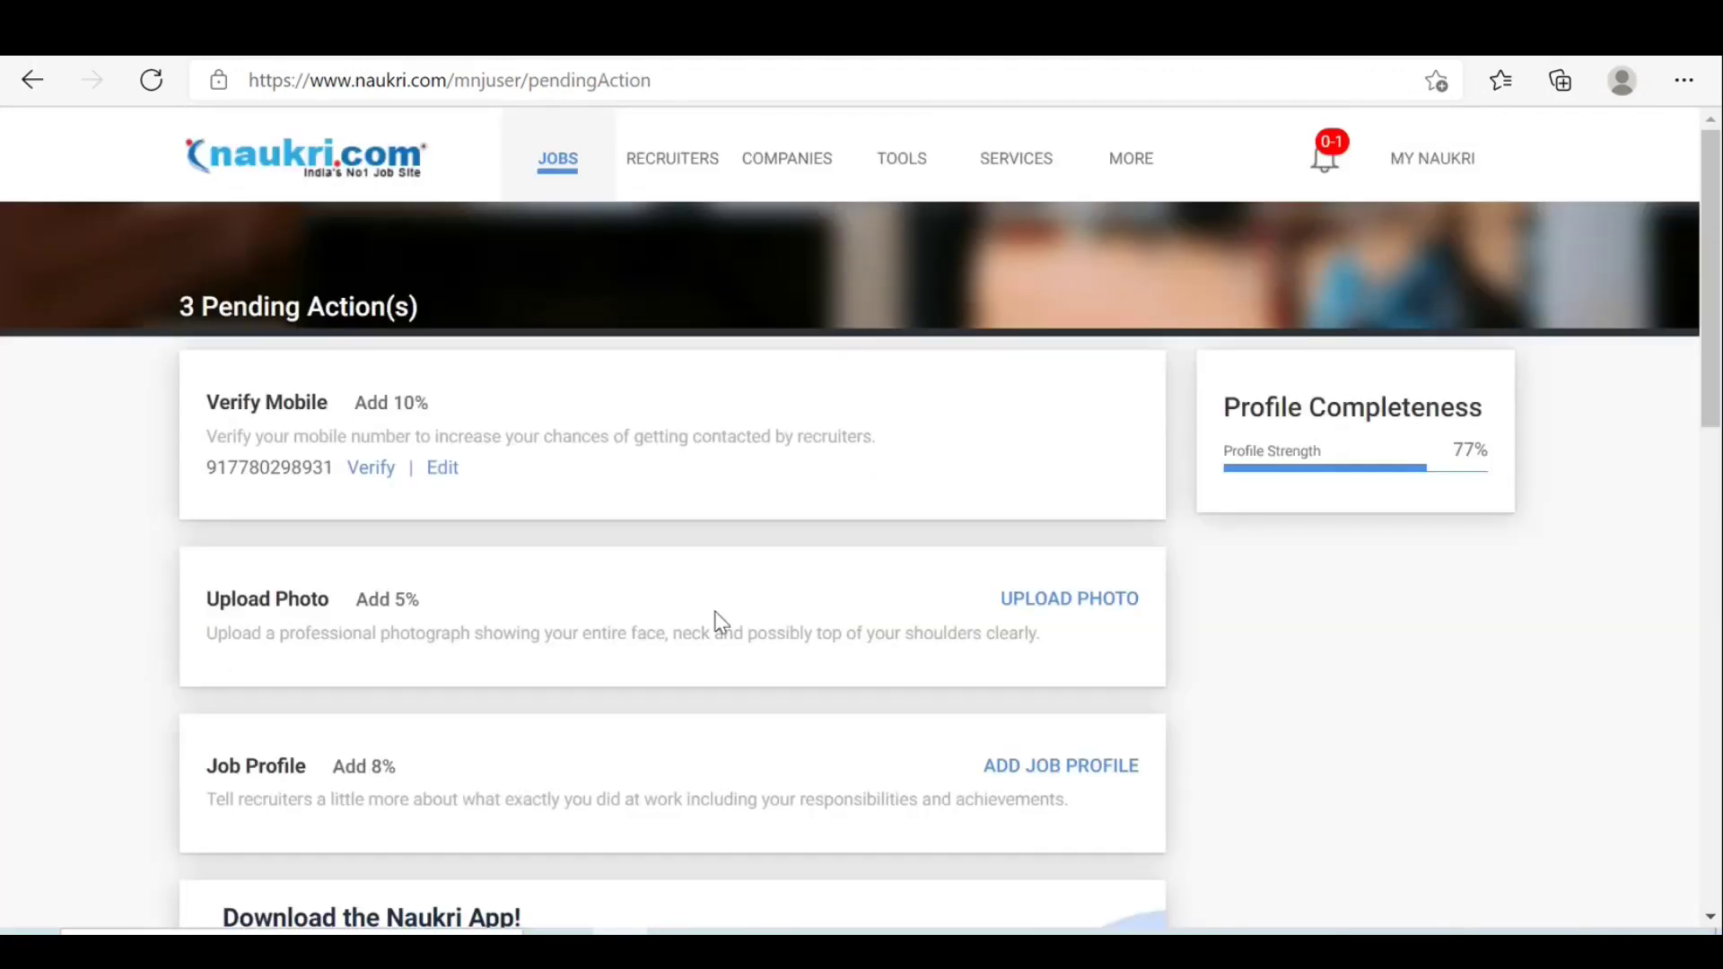
Paste the Word resume's summary bullets into Describe your Job Profile and save it.
{"action": "left_click", "coordinate": [1068, 766]}
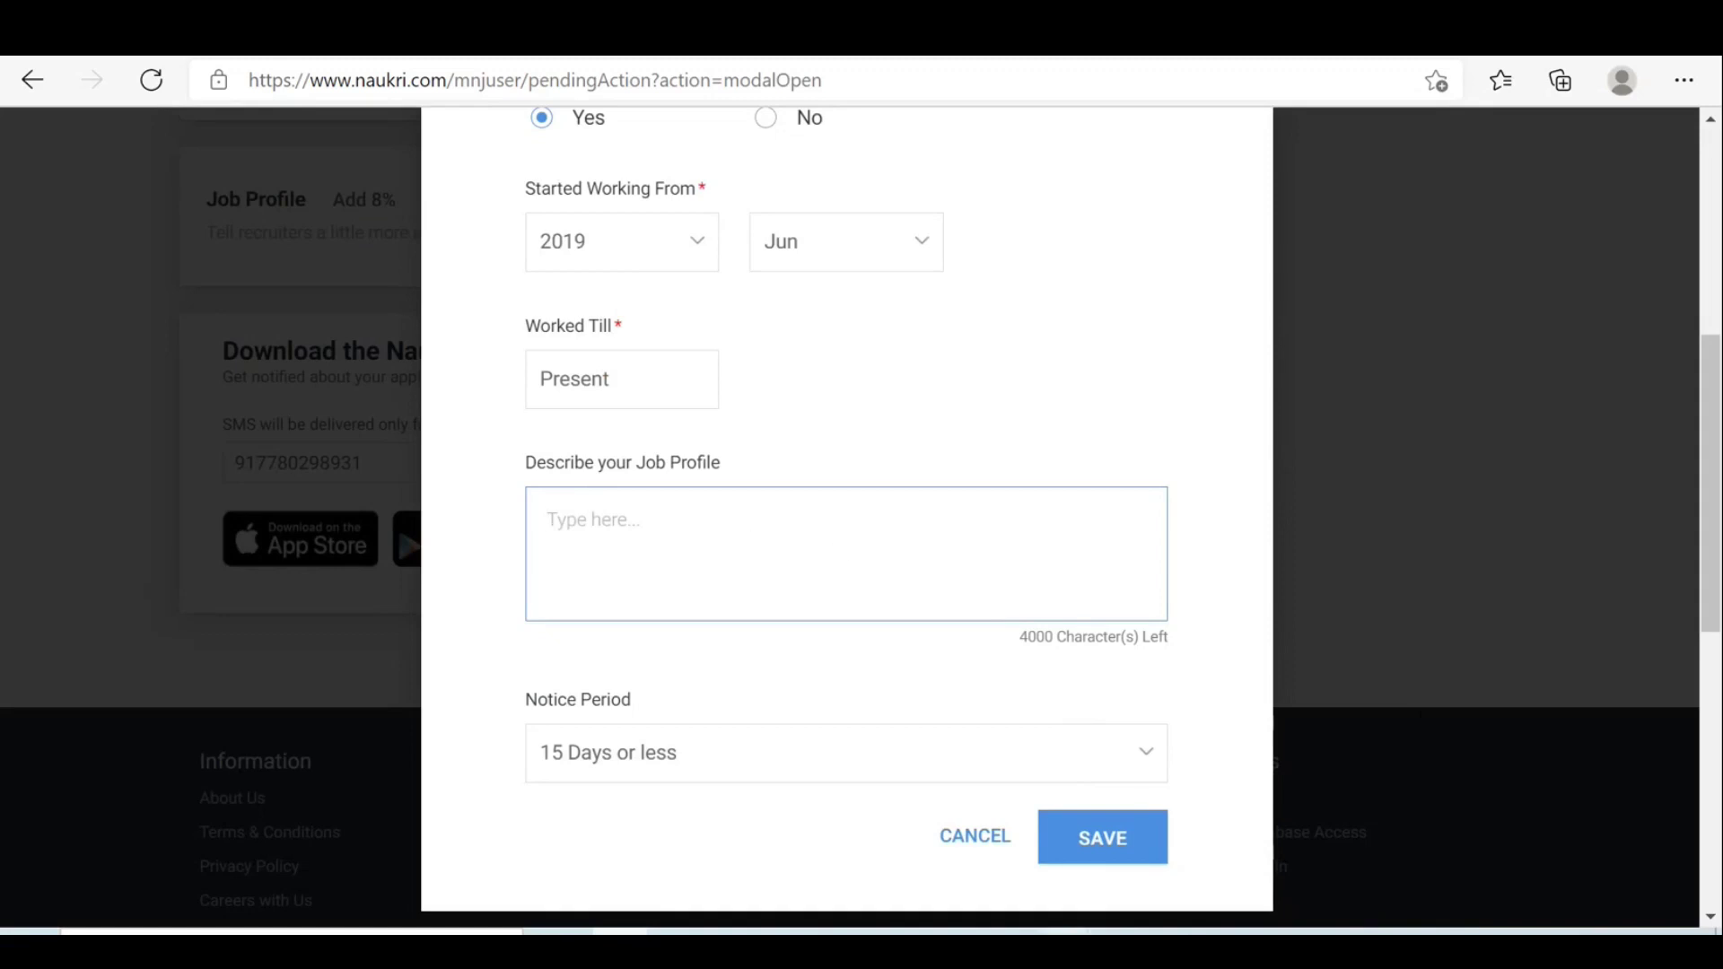
{"action": "left_click", "coordinate": [1066, 952]}
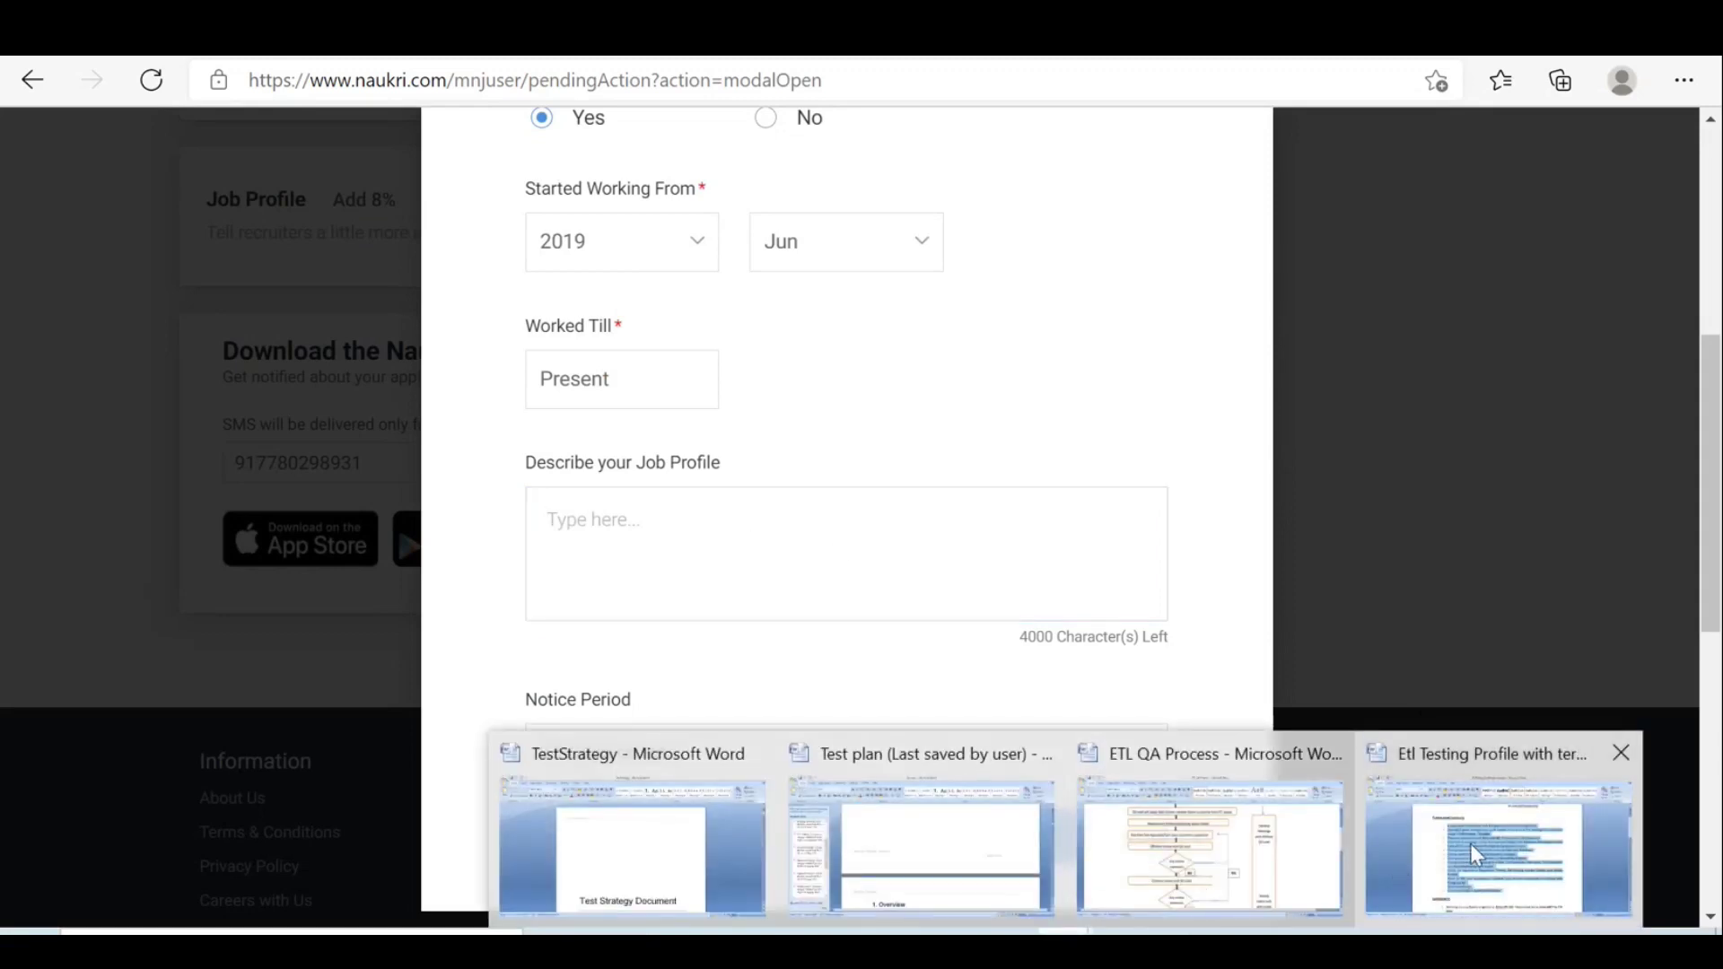
{"action": "left_click", "coordinate": [1470, 846]}
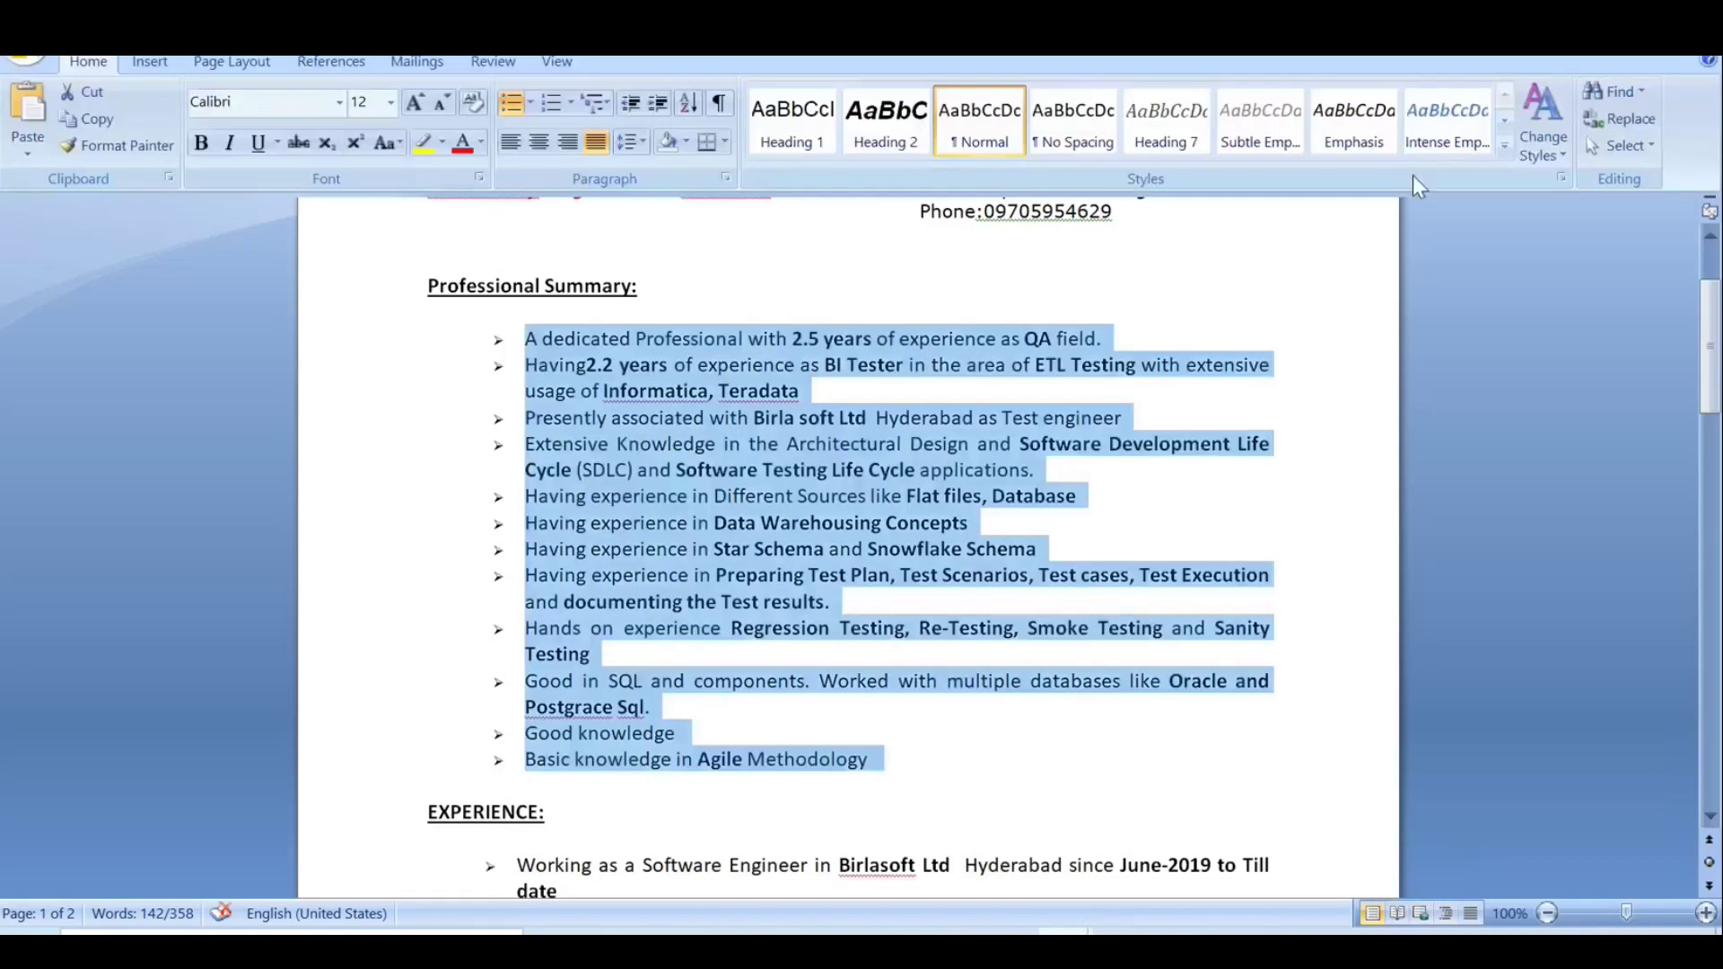
{"action": "key", "text": "alt+Tab"}
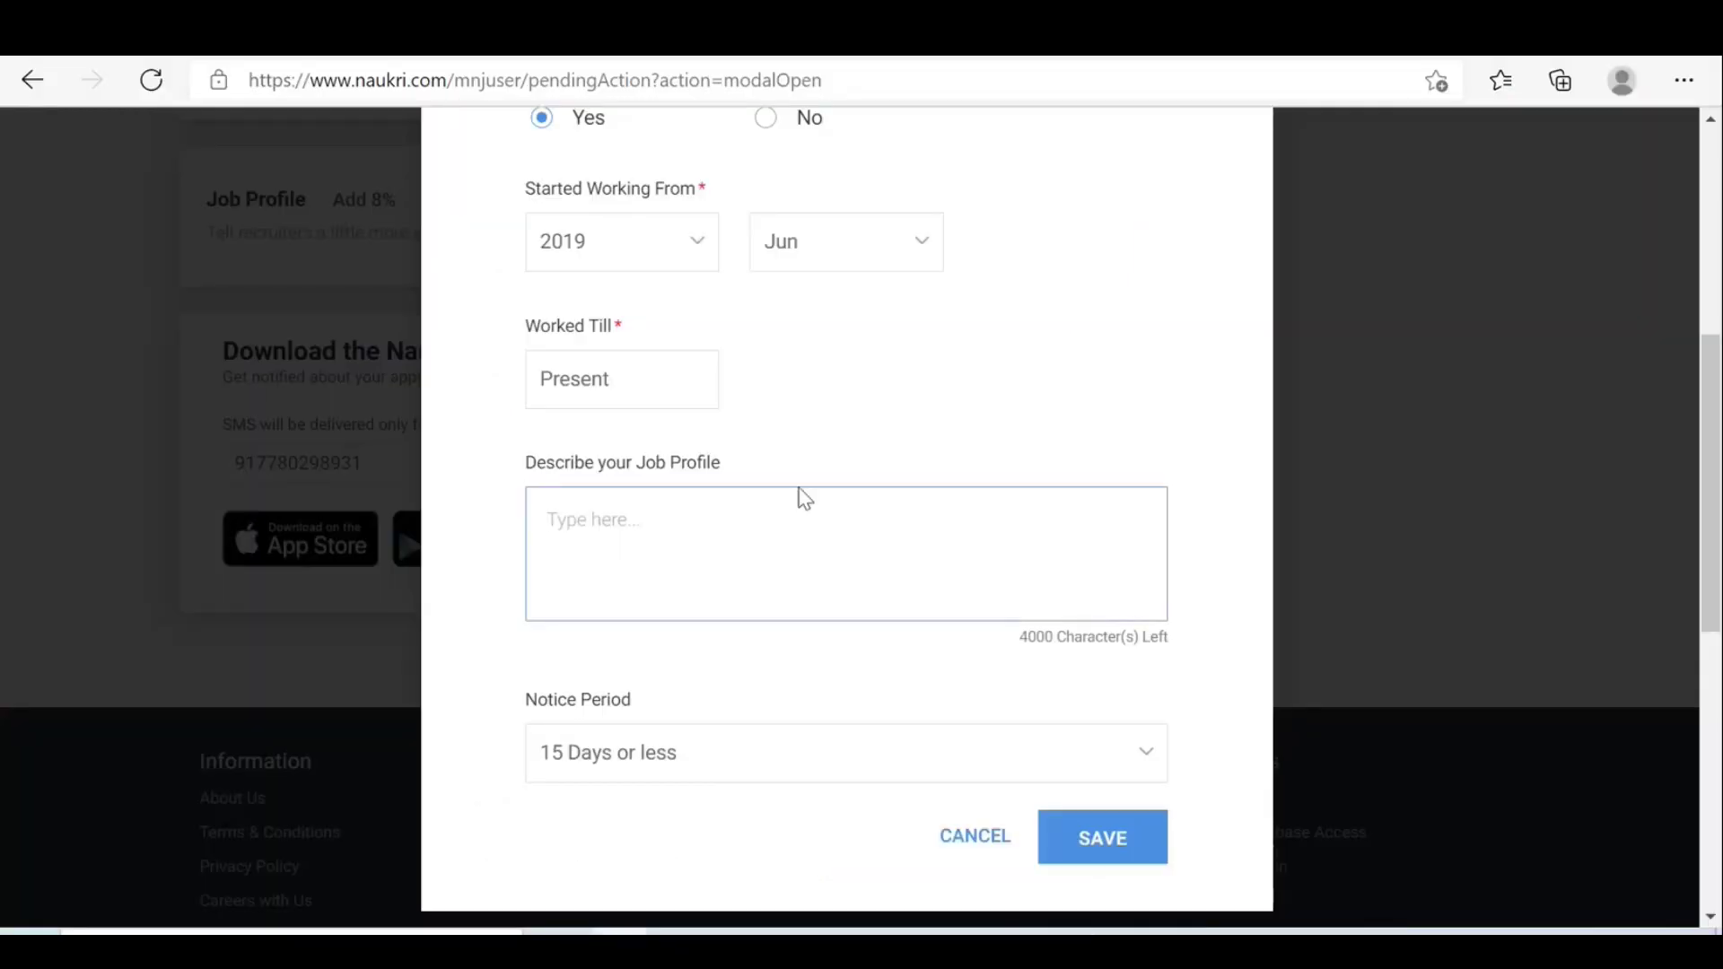
{"action": "left_click", "coordinate": [750, 512]}
{"action": "key", "text": "ctrl+v"}
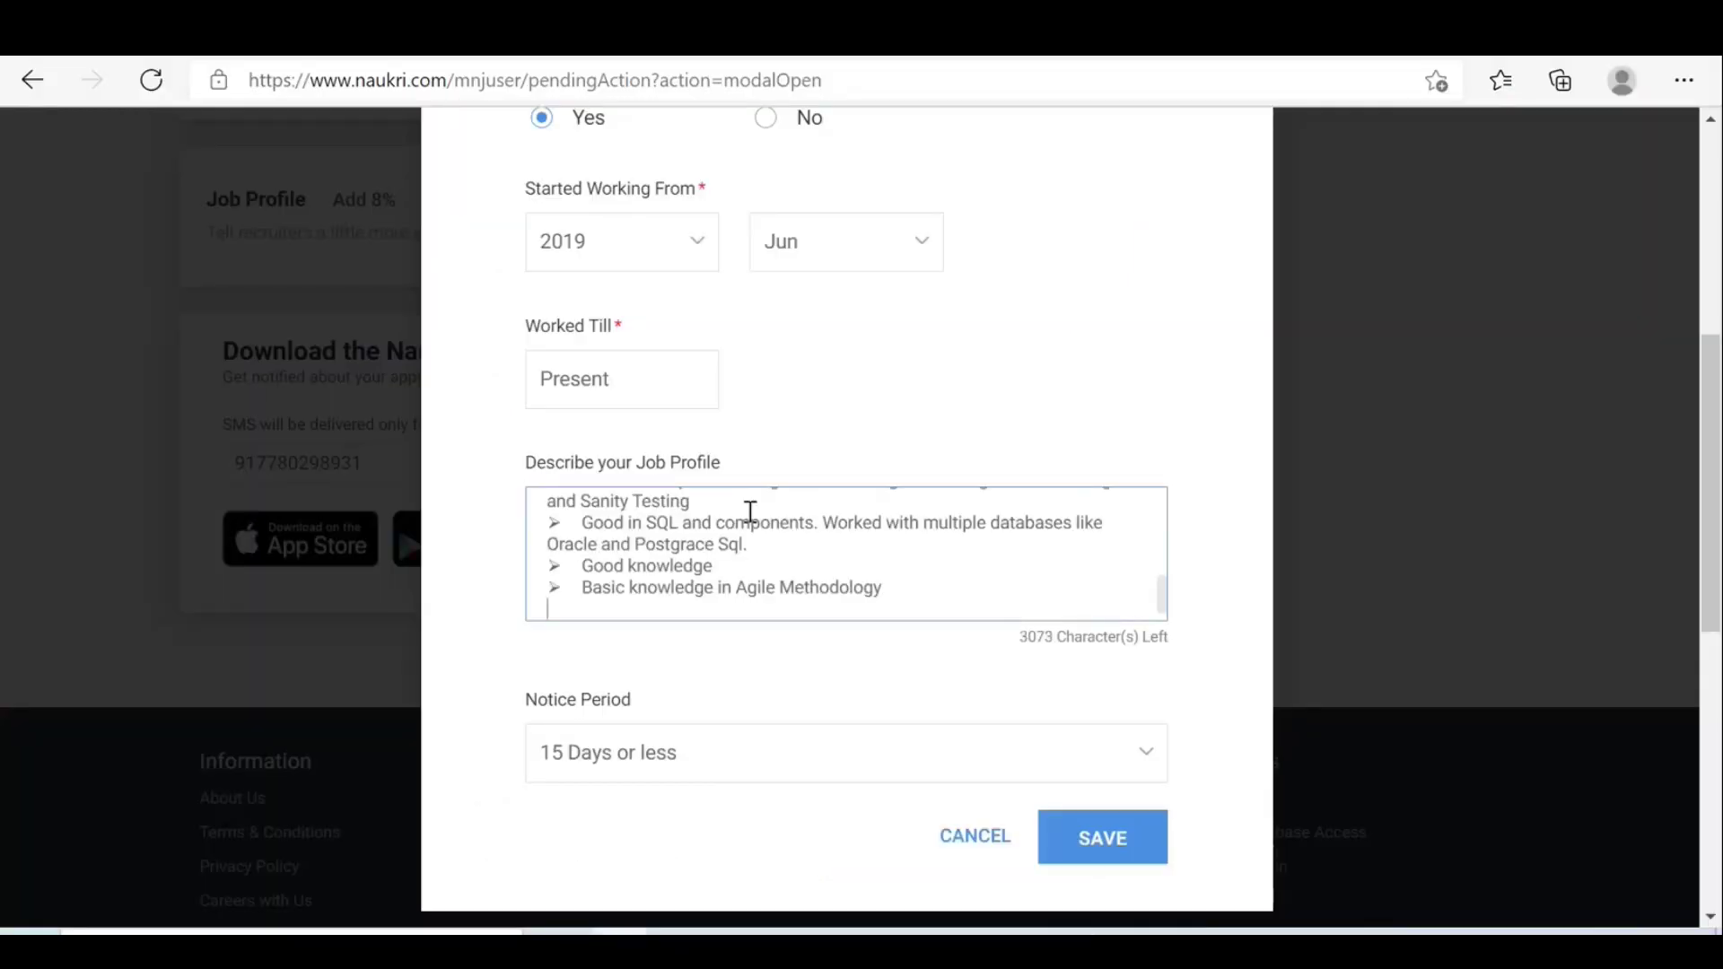
{"action": "left_click", "coordinate": [1128, 850]}
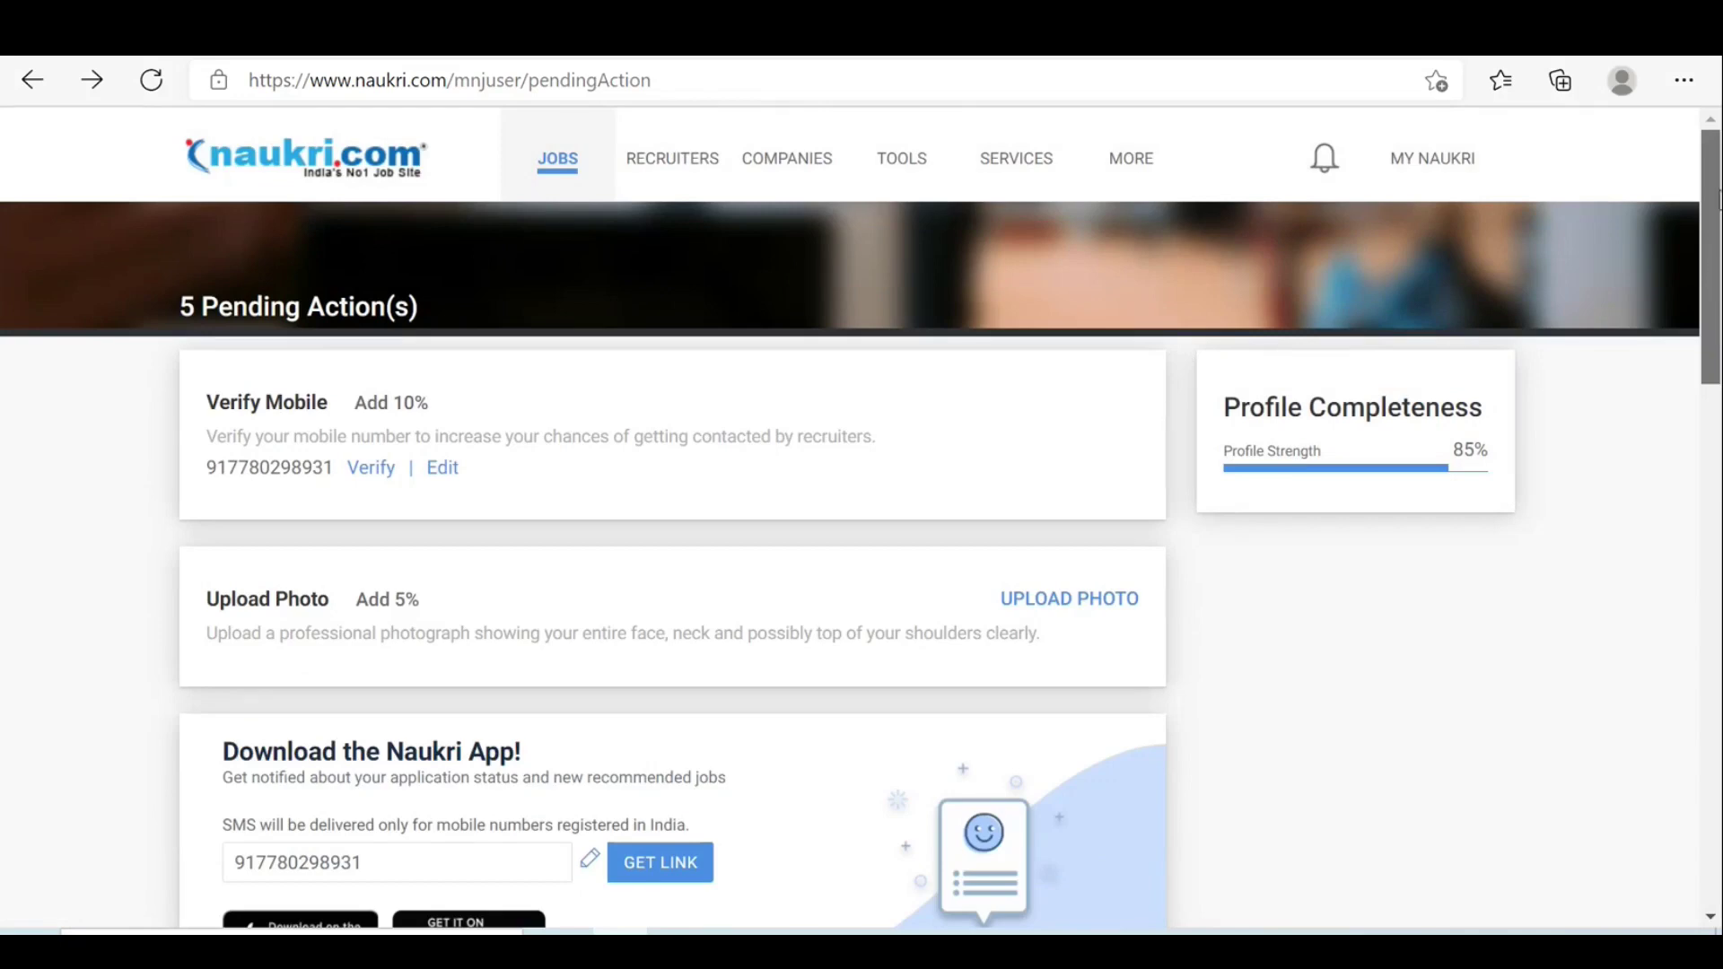
Reopen the Naukri Edit Profile page showing 85% Excellent strength, then switch to the waiting Teams call.
{"action": "mouse_move", "coordinate": [1719, 193]}
{"action": "left_mouse_down"}
{"action": "mouse_move", "coordinate": [1718, 429]}
{"action": "mouse_move", "coordinate": [1695, 207]}
{"action": "left_mouse_up"}
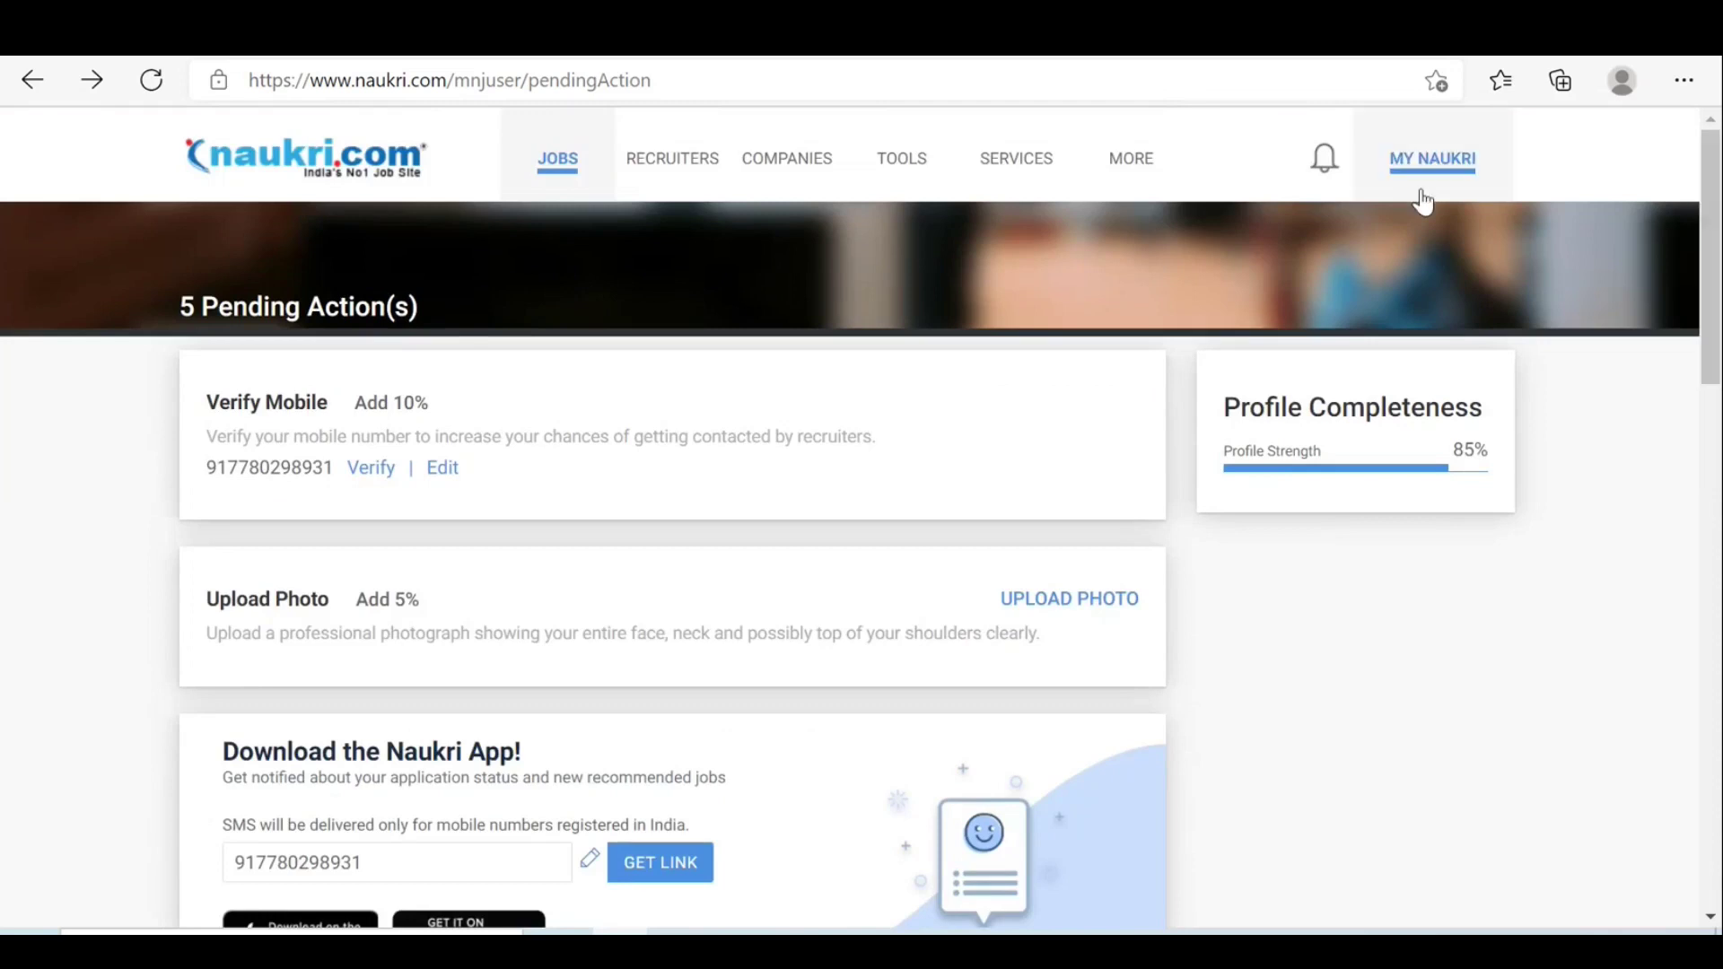
{"action": "mouse_move", "coordinate": [1421, 194]}
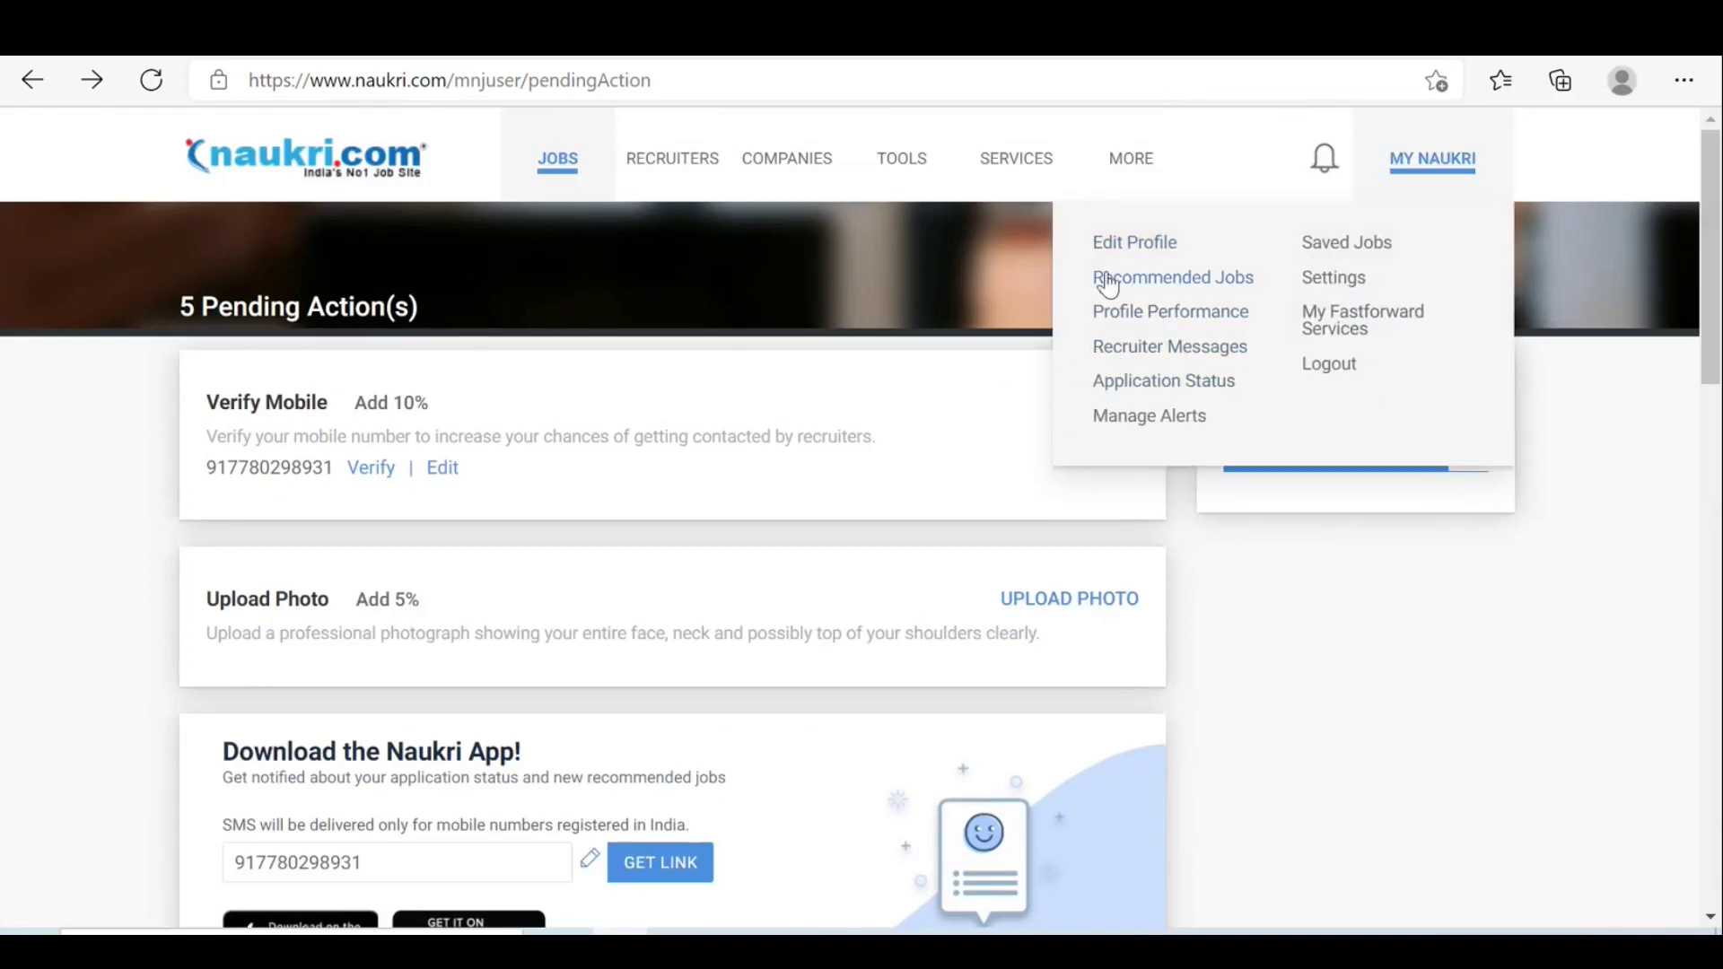
{"action": "left_click", "coordinate": [1123, 256]}
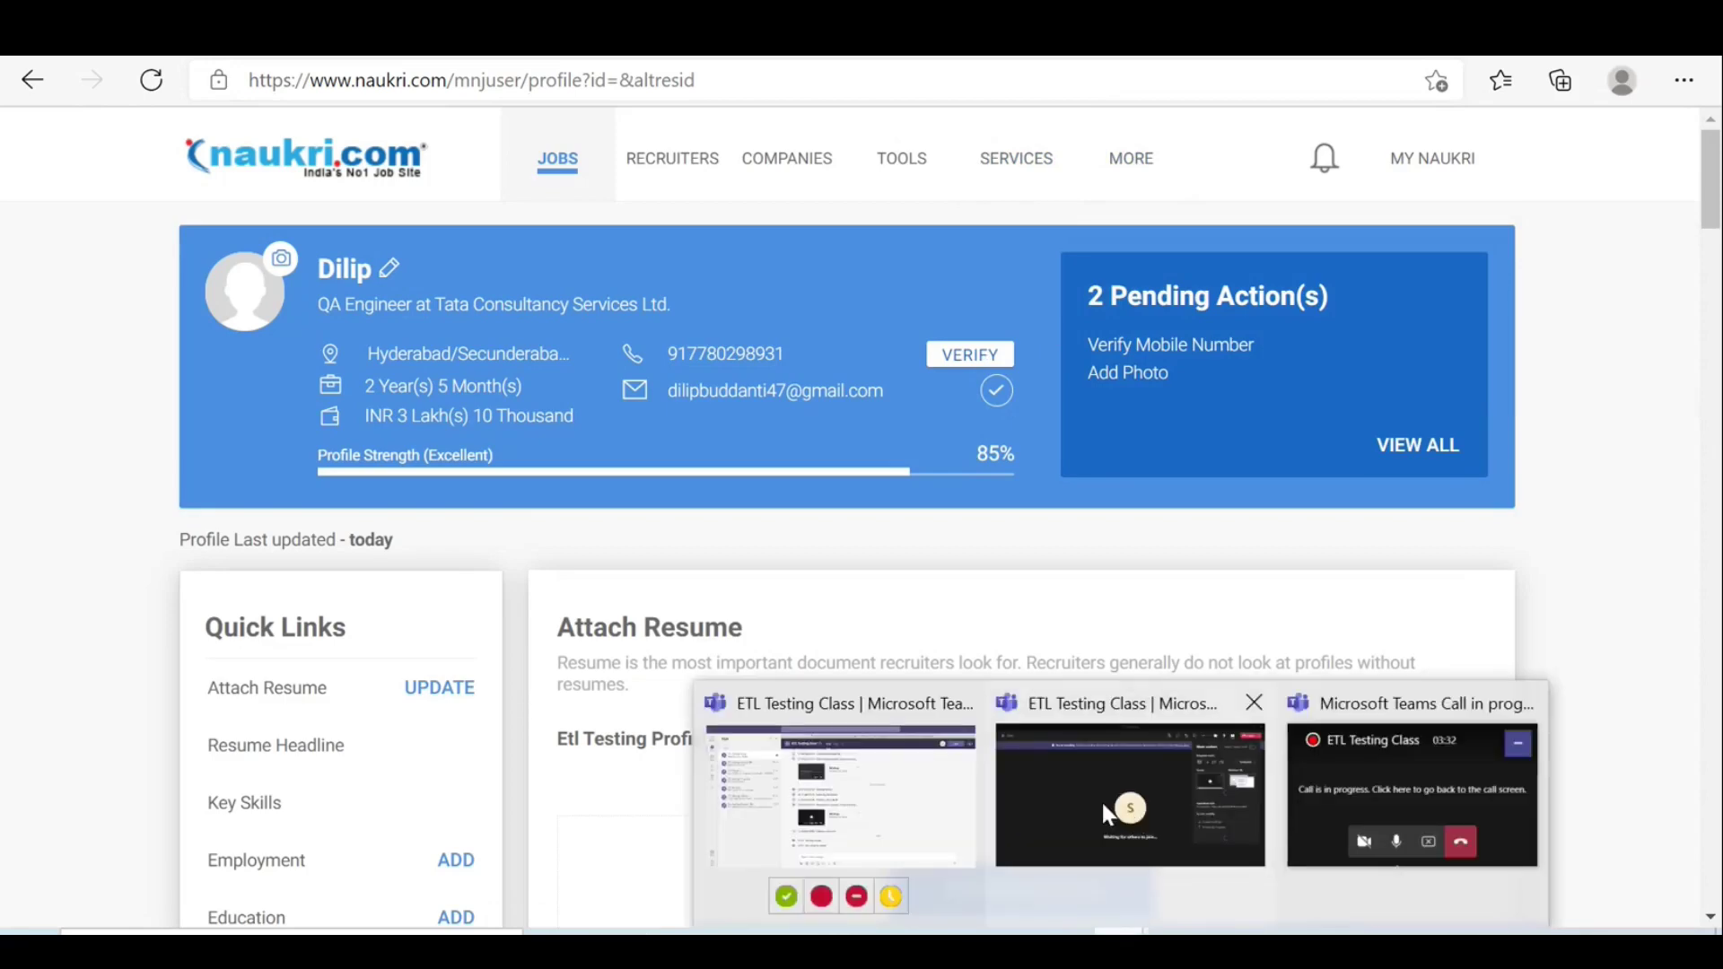
{"action": "left_click", "coordinate": [1093, 794]}
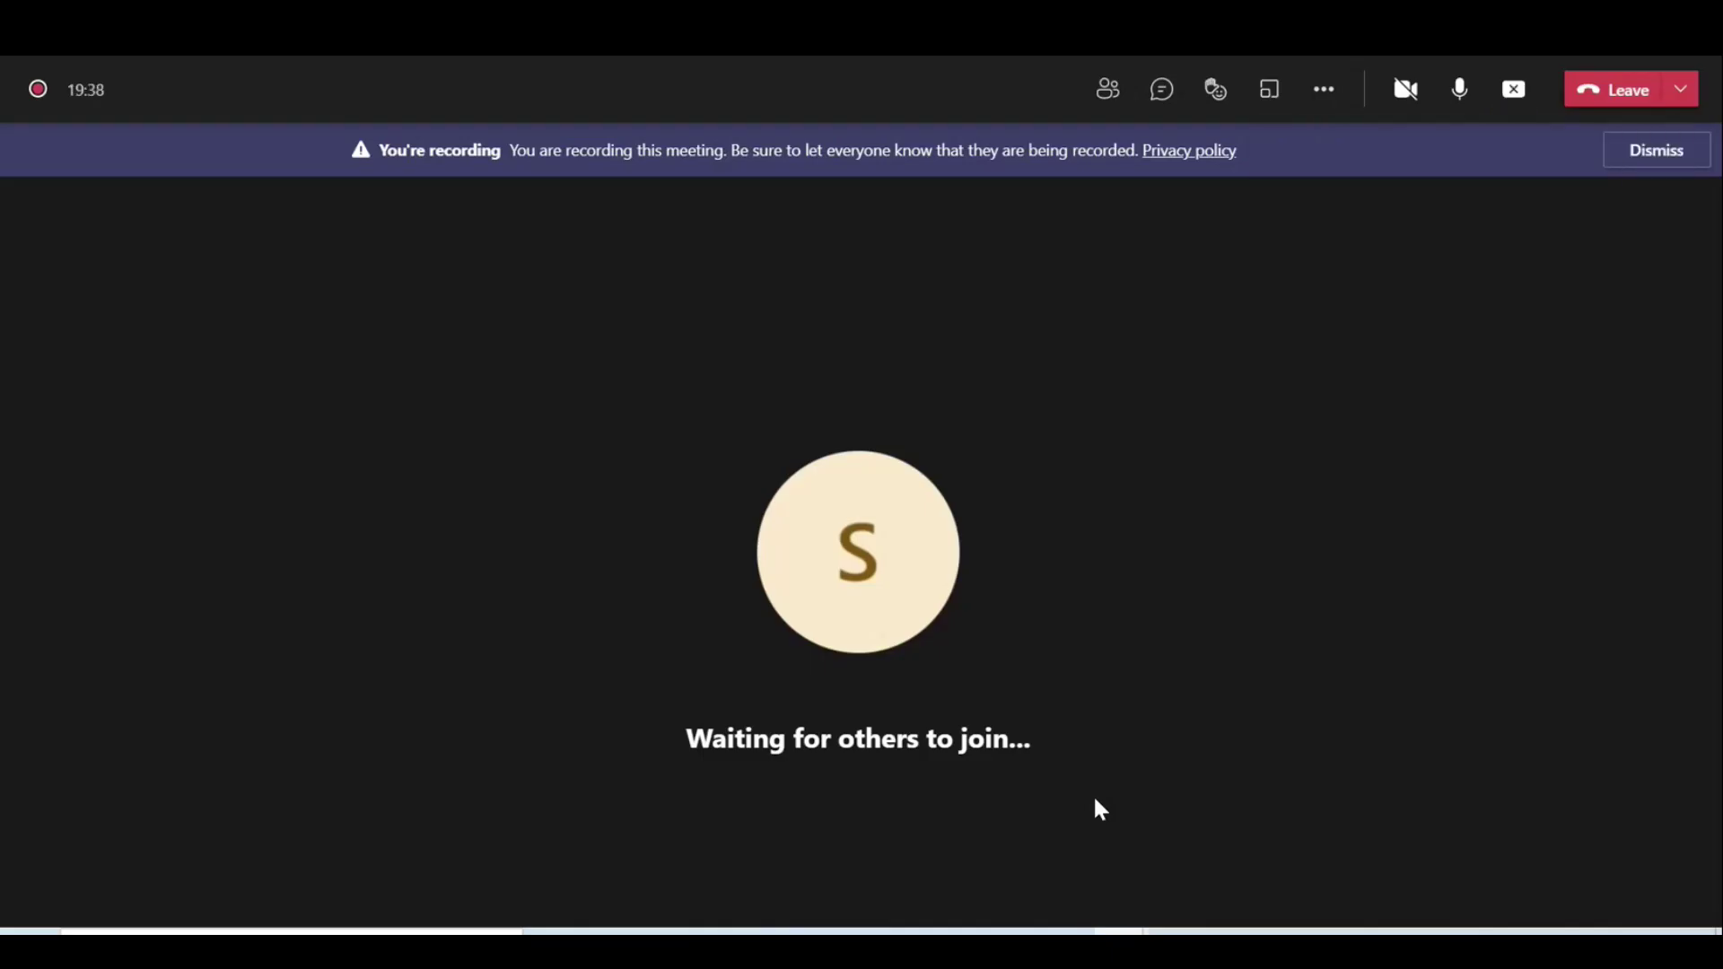